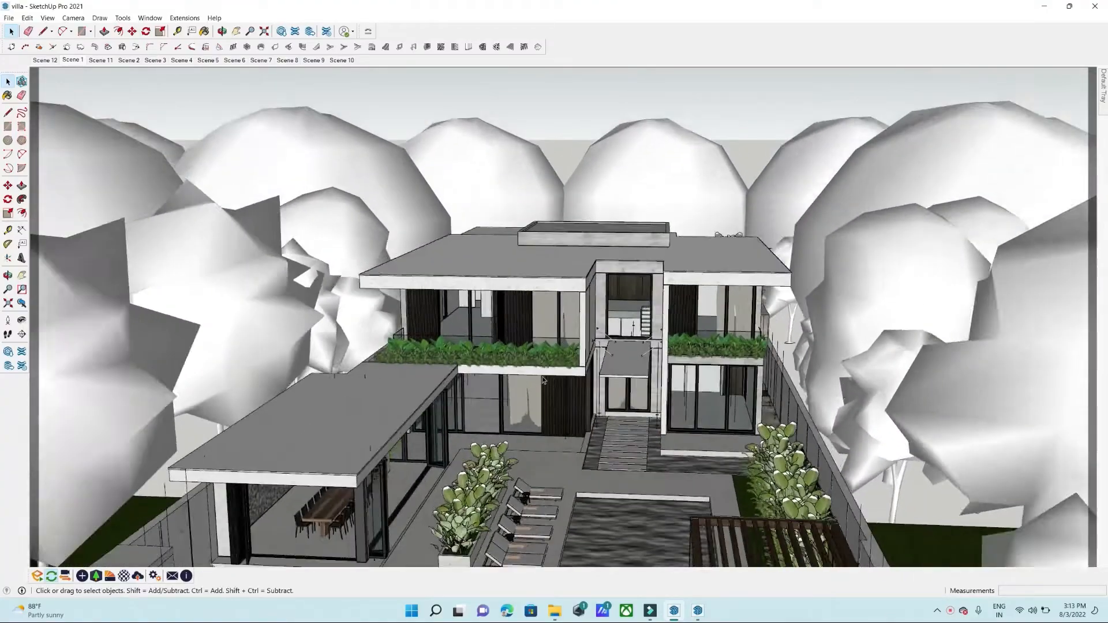
Float the Enscape toolbar over the villa model and launch Enscape, switching to its render window.
scroll(543, 379, "down", 4)
mouse_move(569, 323)
middle_mouse_down()
mouse_move(578, 396)
mouse_move(640, 399)
mouse_move(605, 288)
mouse_move(569, 260)
mouse_move(560, 333)
middle_mouse_up()
scroll(640, 398, "down", 2)
scroll(652, 390, "up", 6)
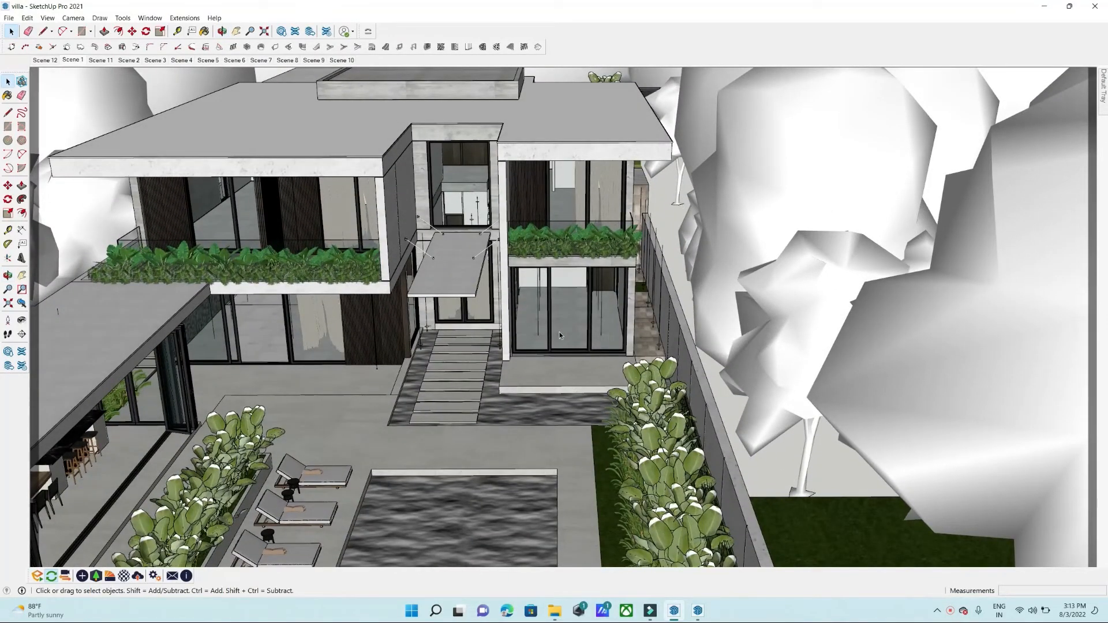
scroll(552, 332, "down", 3)
mouse_move(553, 332)
middle_mouse_down()
mouse_move(572, 260)
mouse_move(575, 166)
middle_mouse_up()
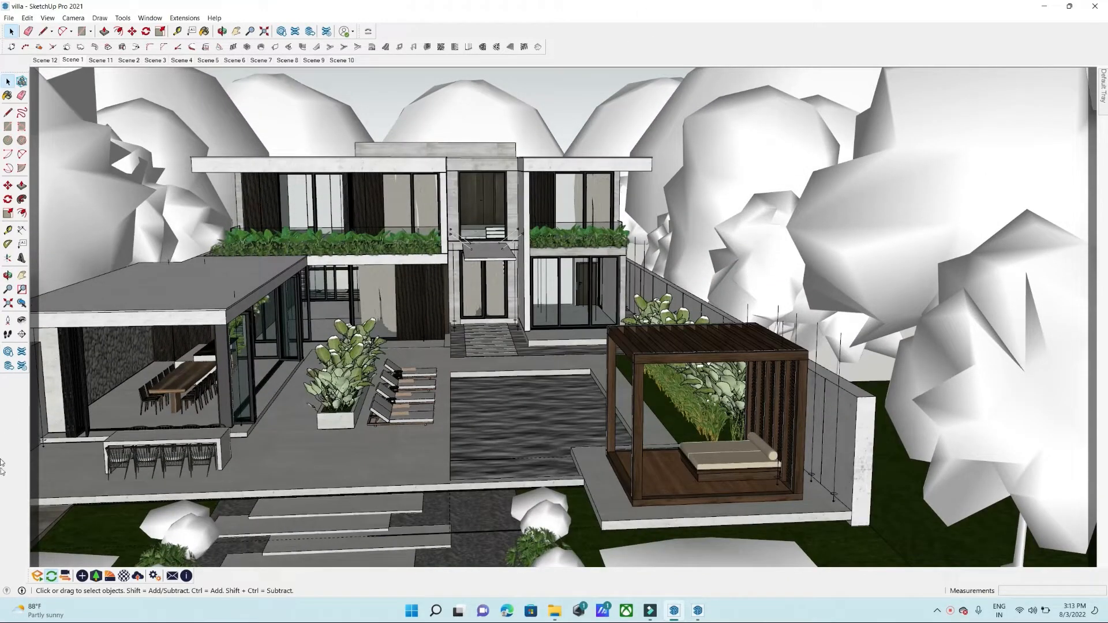
left_click_drag(29, 579, 243, 252)
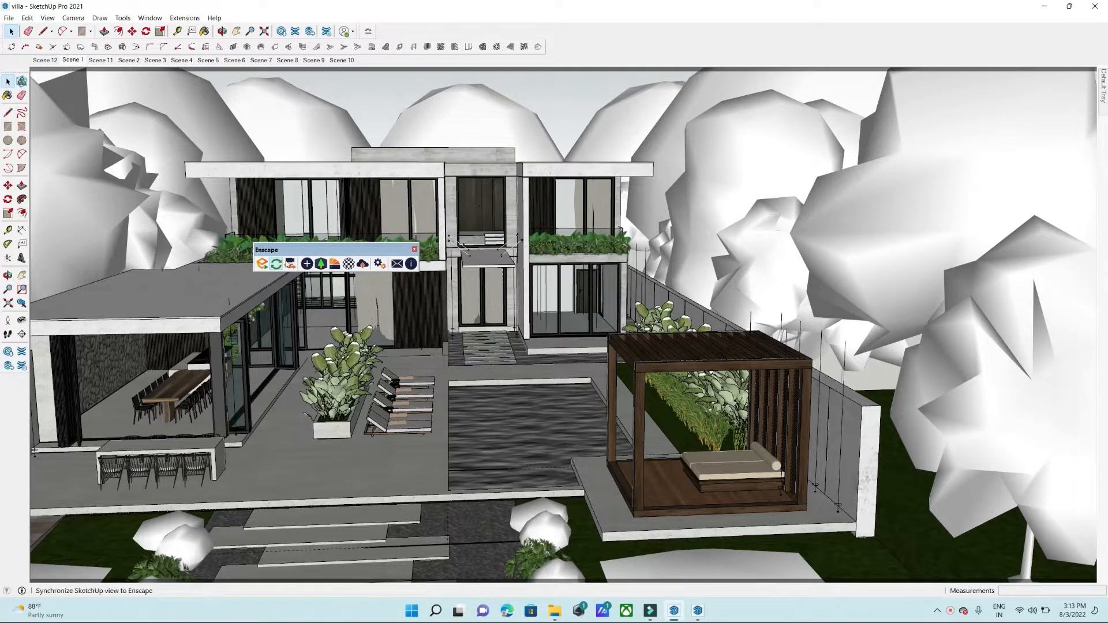
left_click(263, 264)
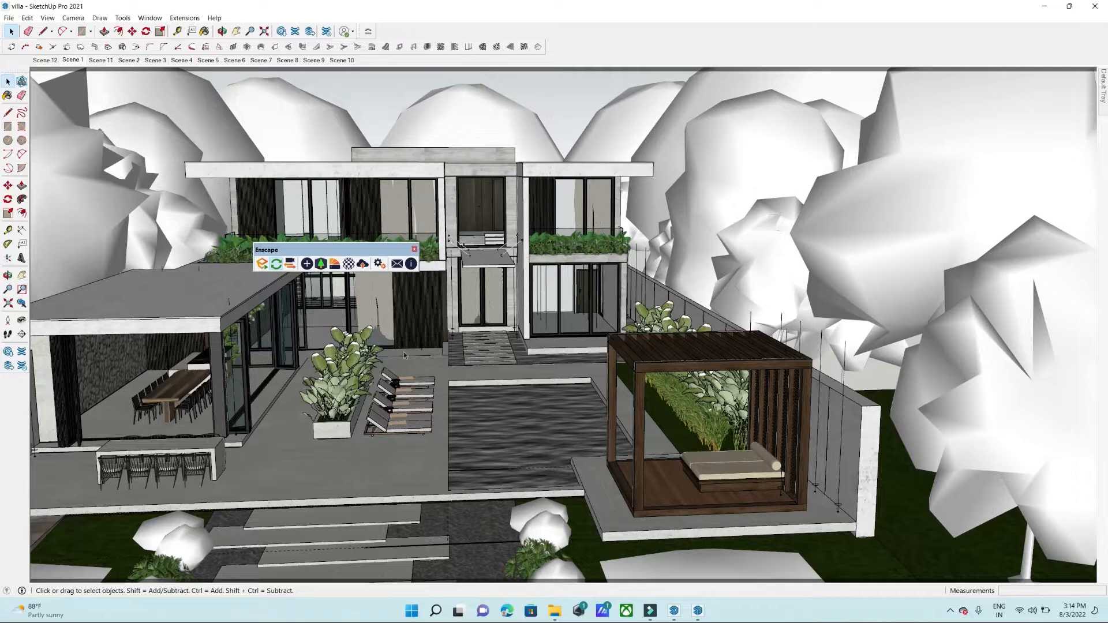
left_click(698, 612)
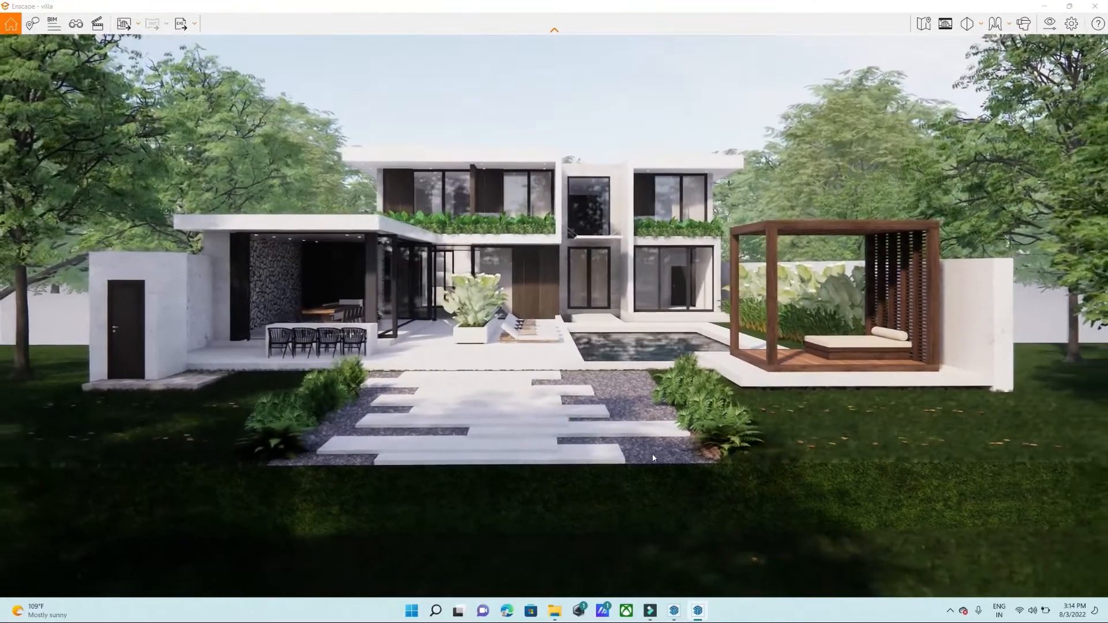
Turn the Enscape camera to face the villa and move it closer to and farther from the facade.
left_click_drag(653, 453, 654, 453)
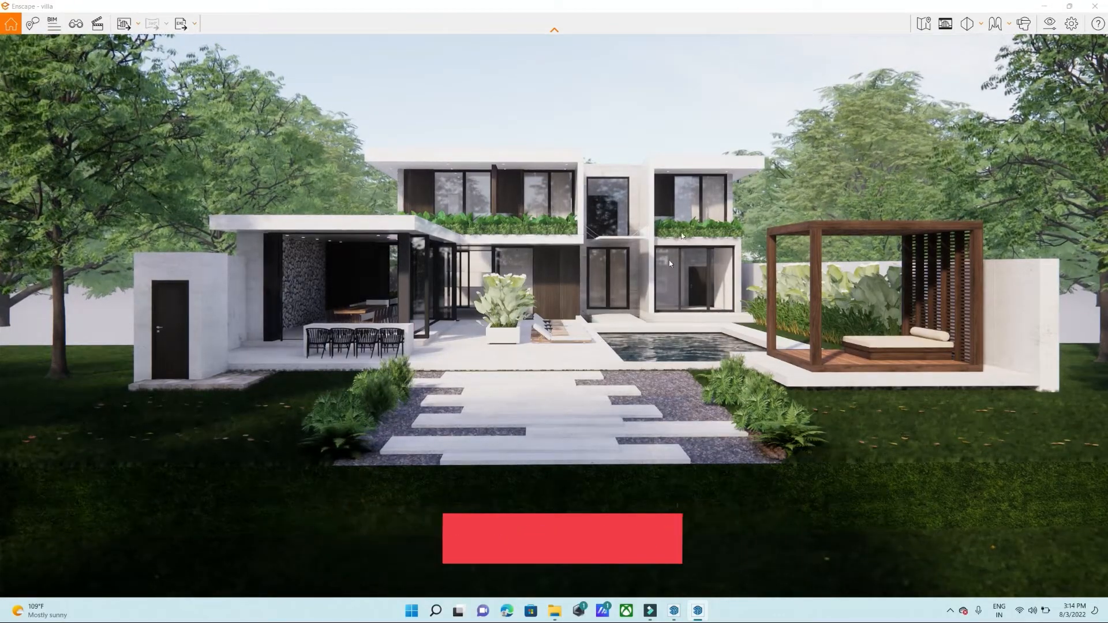
left_click(589, 254)
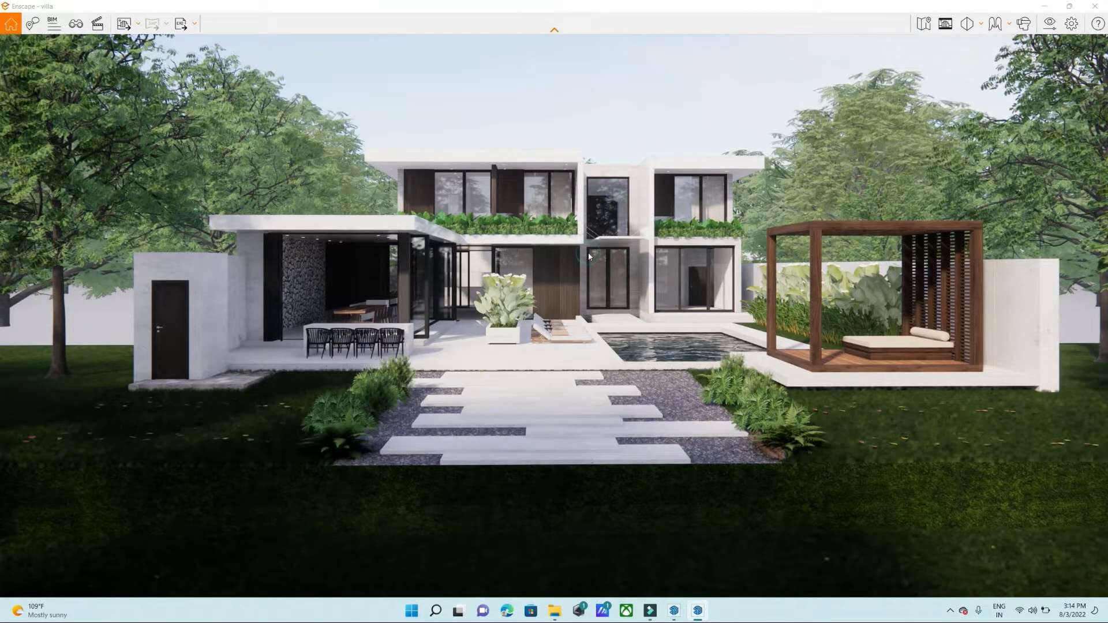
mouse_move(589, 254)
left_mouse_down()
mouse_move(582, 231)
mouse_move(528, 206)
mouse_move(376, 202)
mouse_move(315, 215)
mouse_move(407, 248)
mouse_move(583, 258)
mouse_move(936, 260)
mouse_move(982, 231)
mouse_move(935, 153)
mouse_move(358, 153)
mouse_move(387, 283)
mouse_move(373, 290)
mouse_move(124, 246)
mouse_move(456, 207)
mouse_move(583, 267)
mouse_move(543, 264)
mouse_move(559, 153)
mouse_move(547, 39)
mouse_move(552, 456)
mouse_move(546, 271)
mouse_move(479, 225)
mouse_move(315, 224)
mouse_move(961, 226)
mouse_move(523, 230)
mouse_move(582, 243)
left_mouse_up()
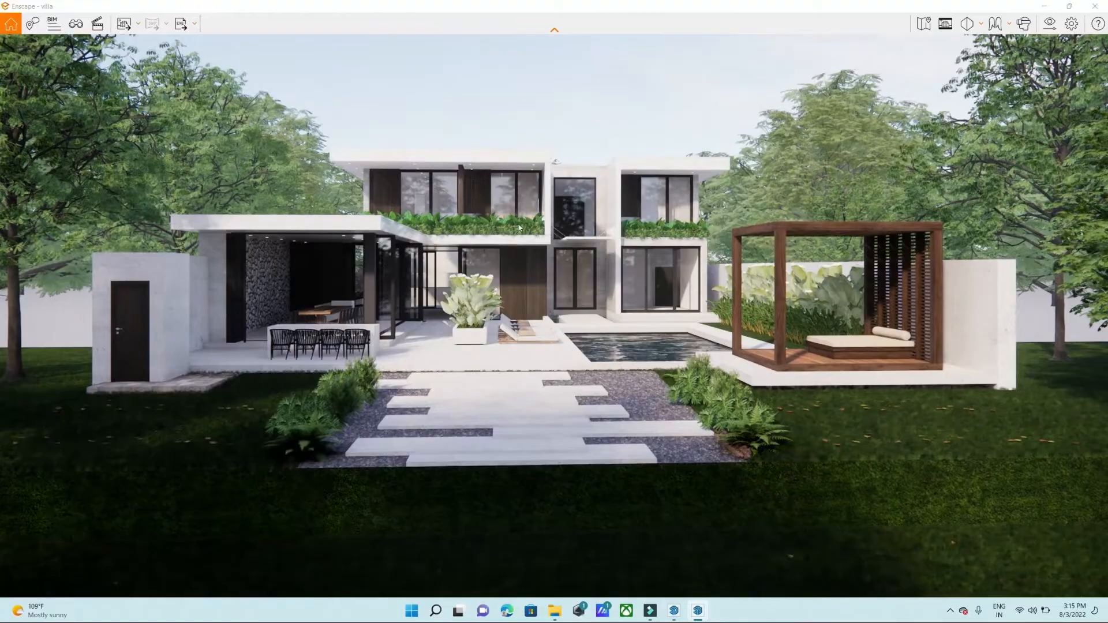
scroll(523, 258, "up", 6)
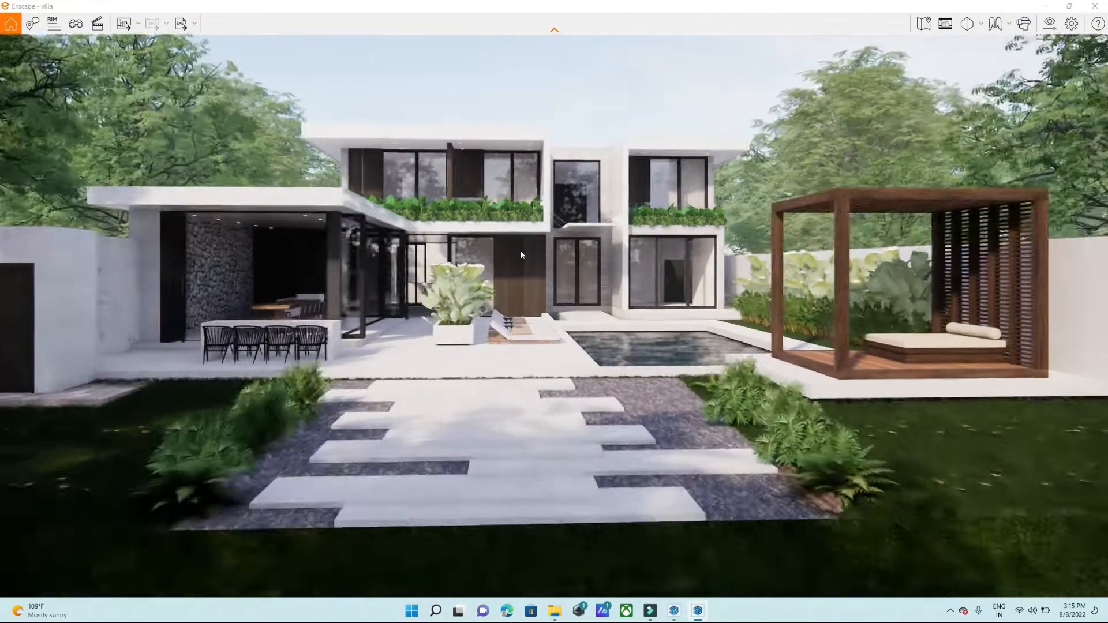
scroll(521, 246, "down", 6)
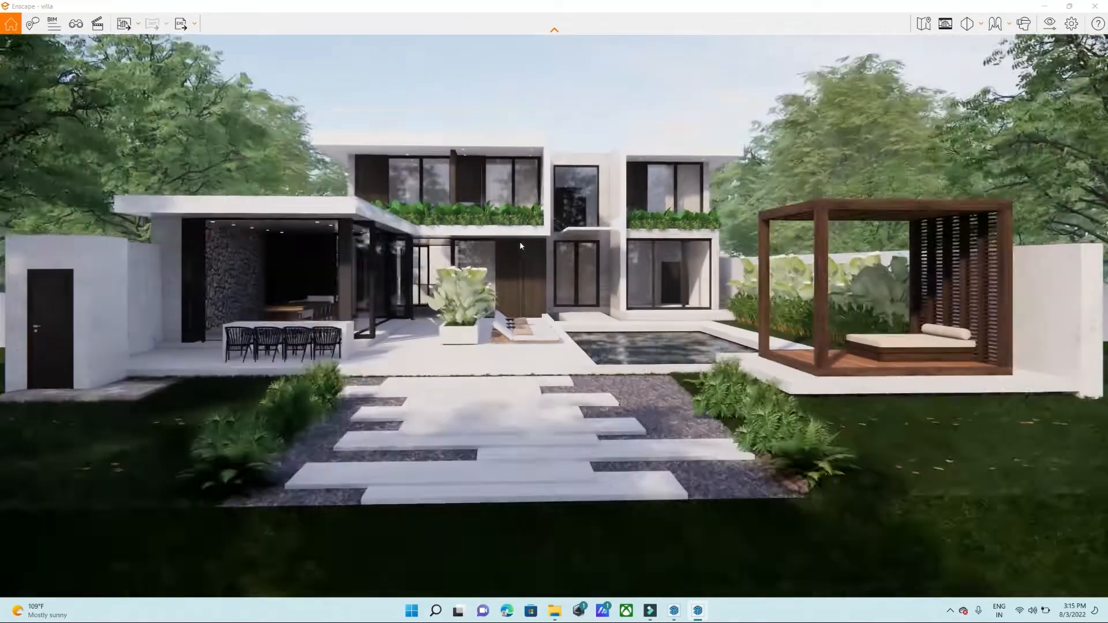
scroll(519, 241, "up", 4)
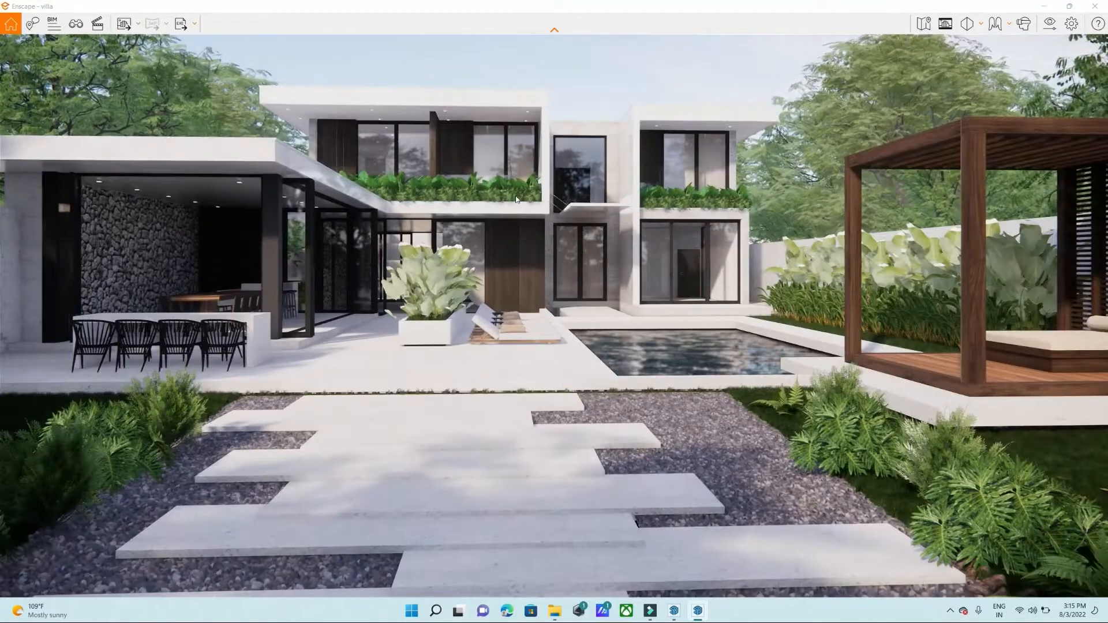
Pan and orbit the camera around the villa's front to view the pool, pergola and covered terrace.
middle_click_drag(545, 279, 562, 231)
right_click_drag(562, 231, 523, 248)
left_click_drag(608, 308, 572, 241)
right_click_drag(494, 280, 534, 246)
left_click_drag(520, 327, 825, 279)
left_click_drag(629, 321, 522, 287)
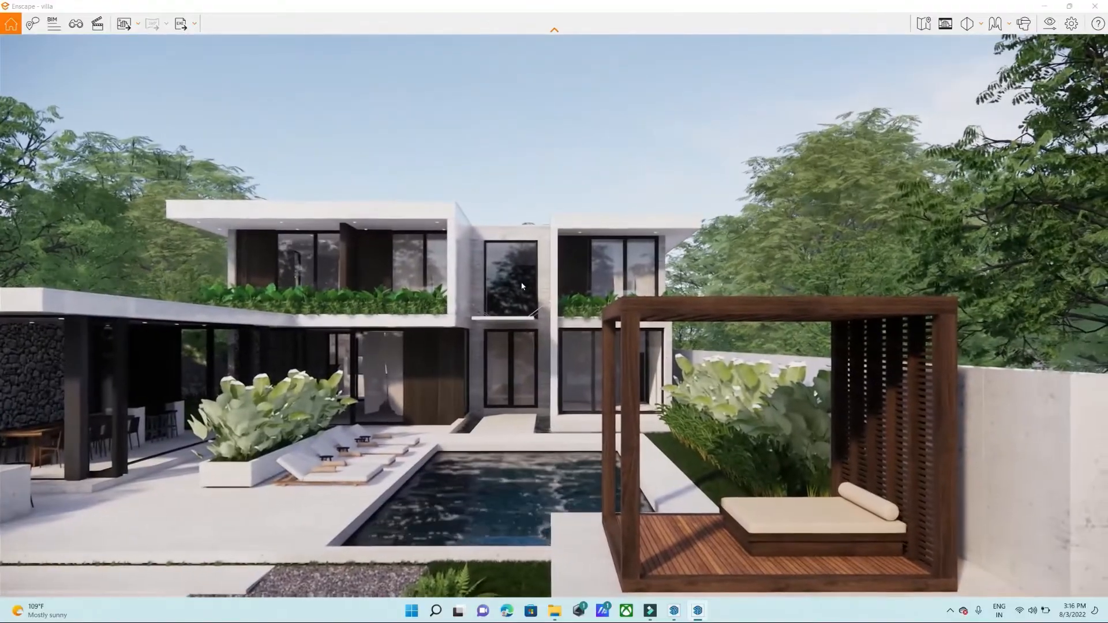
right_click_drag(522, 286, 739, 344)
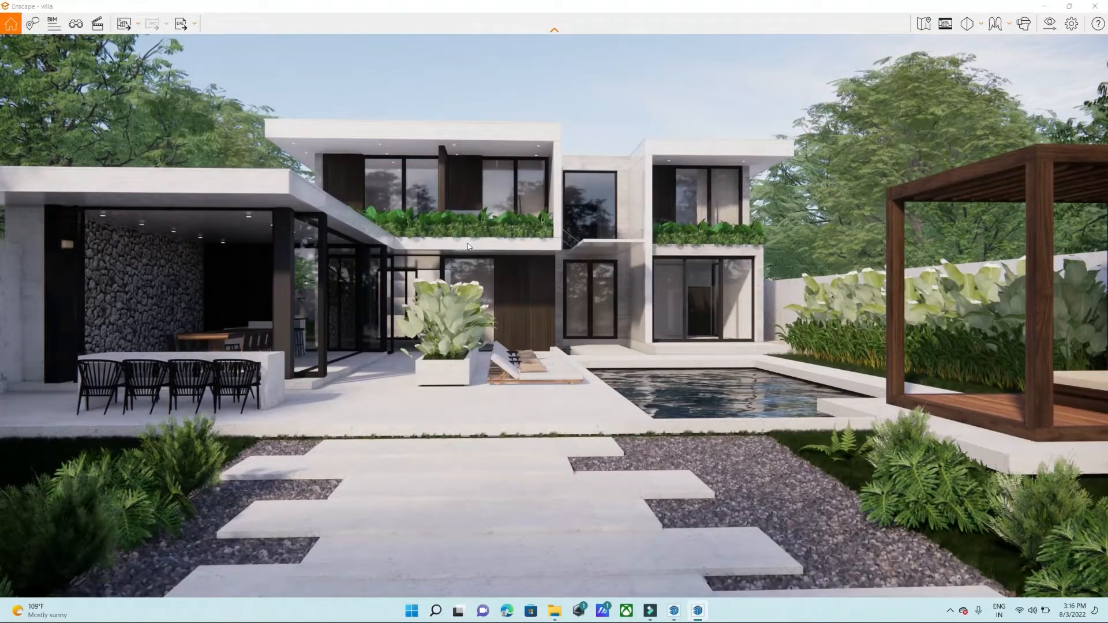
Switch the navigation to Walk Mode and back to Fly Mode.
left_click(1009, 27)
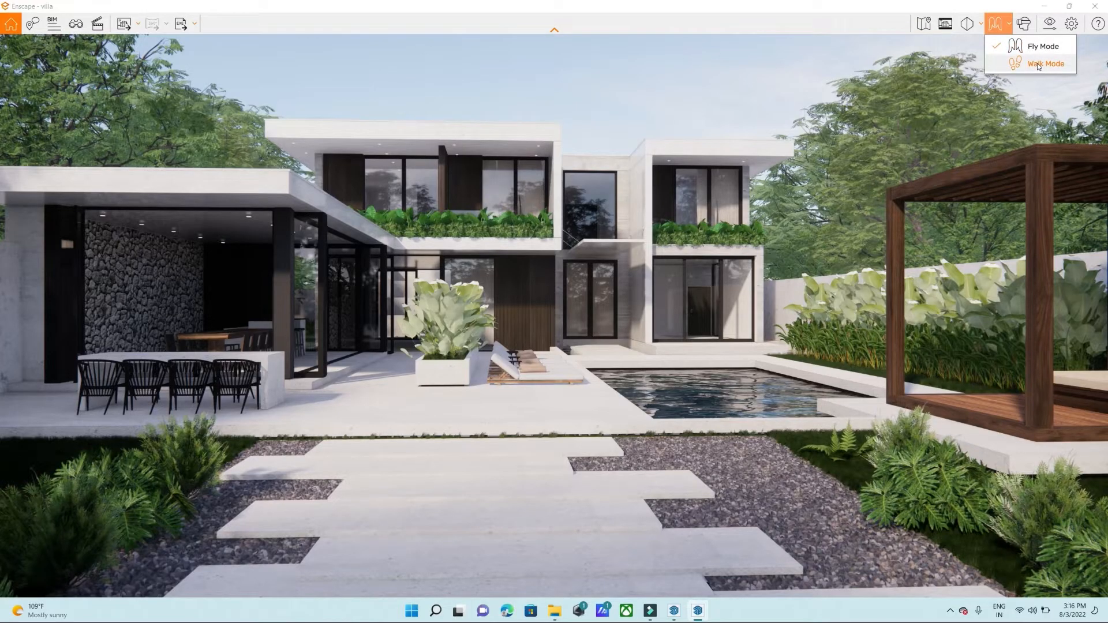
left_click(1040, 65)
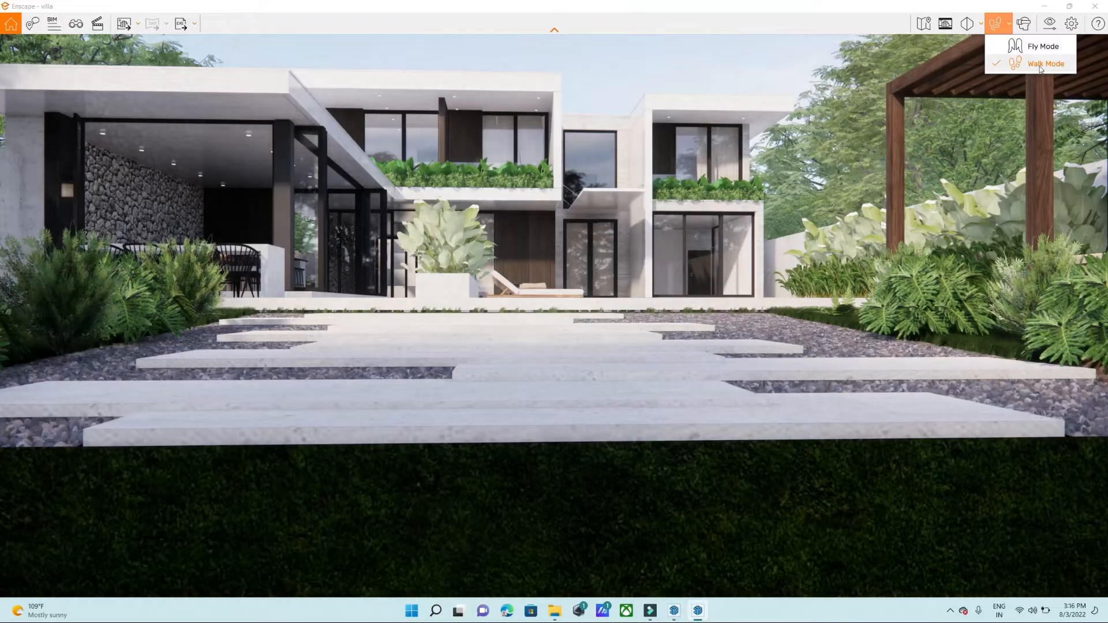
left_click(849, 203)
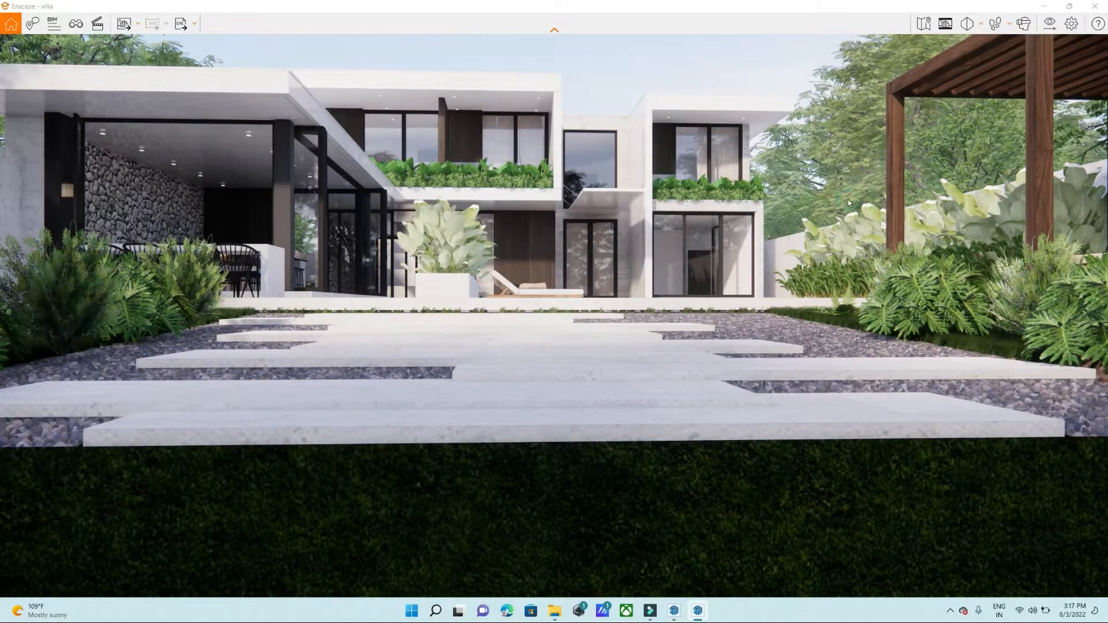
left_click(1008, 27)
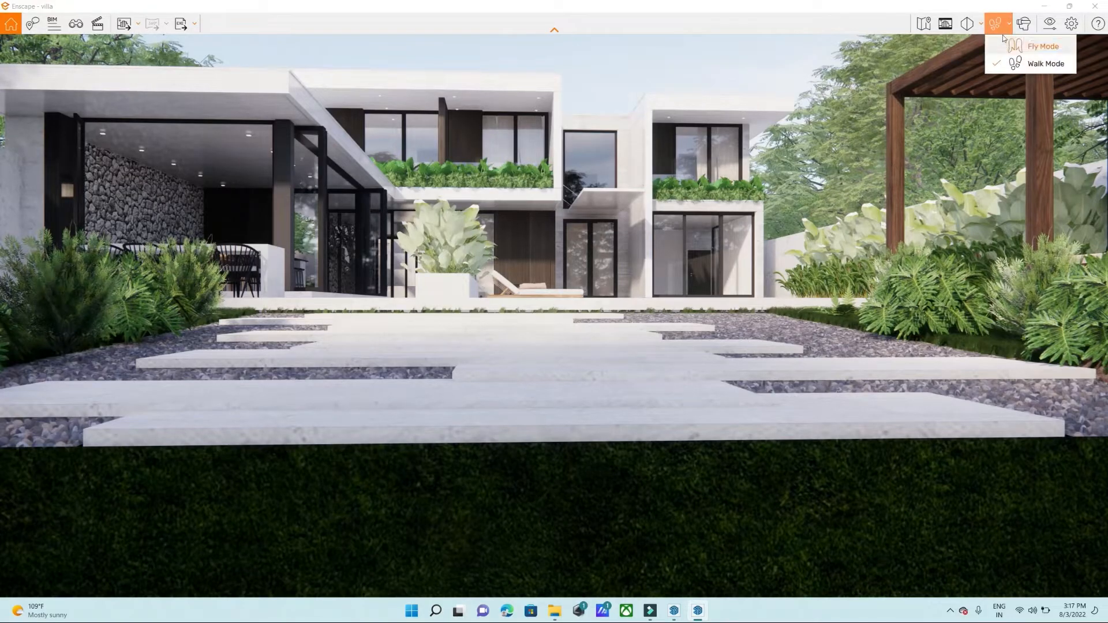
left_click(942, 183)
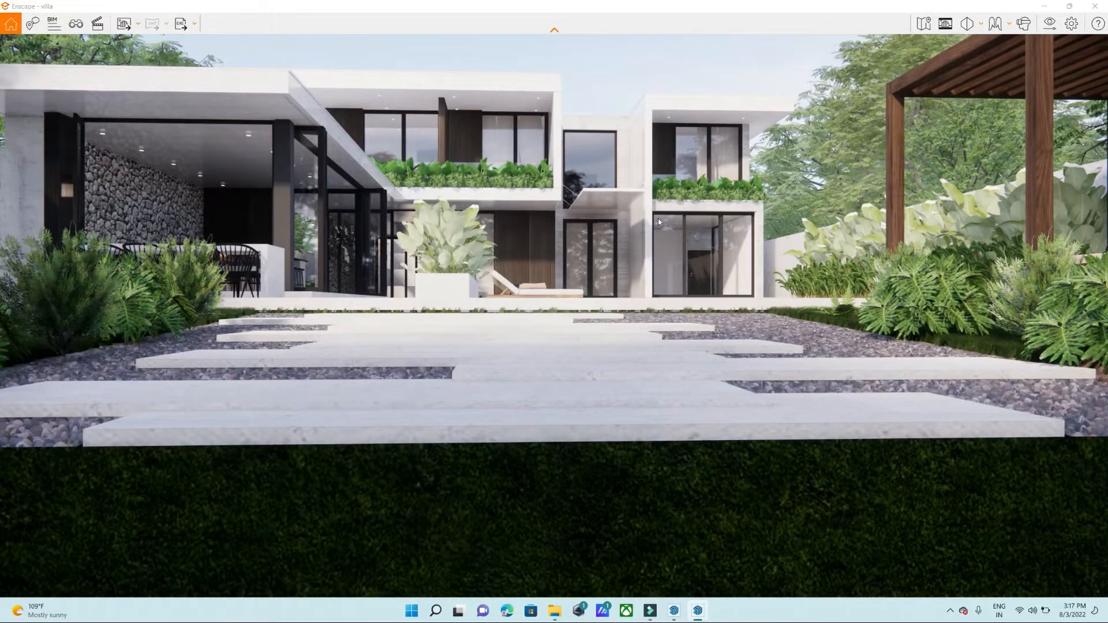
Try vertical camera movement and toggle the navigation between Walk Mode and Fly Mode, ending in Fly Mode.
key("q")
key("e")
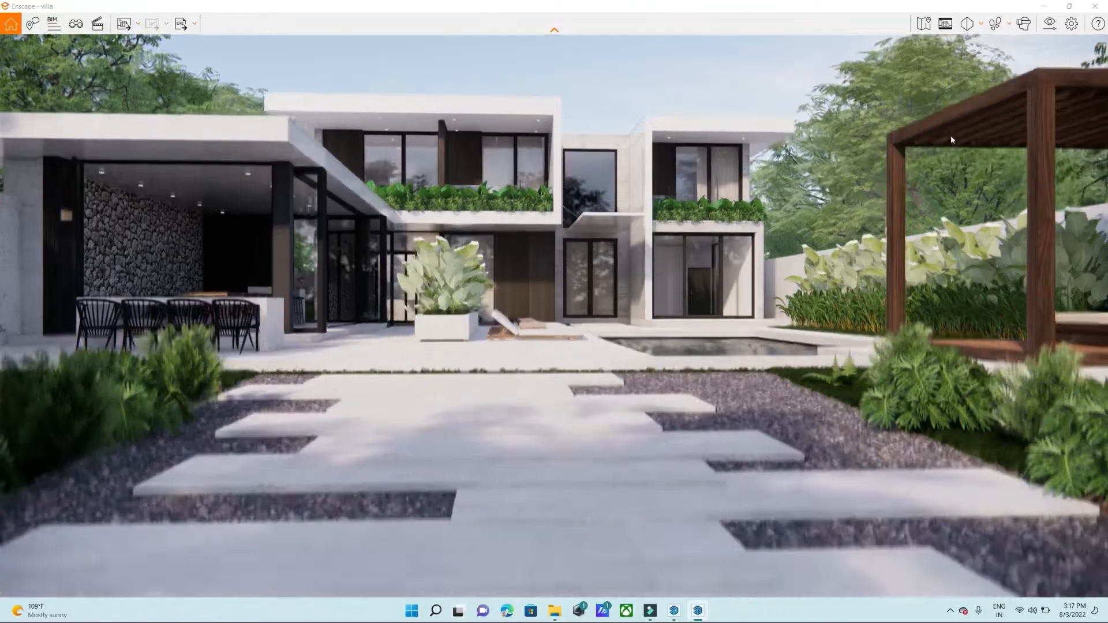
left_click(1005, 23)
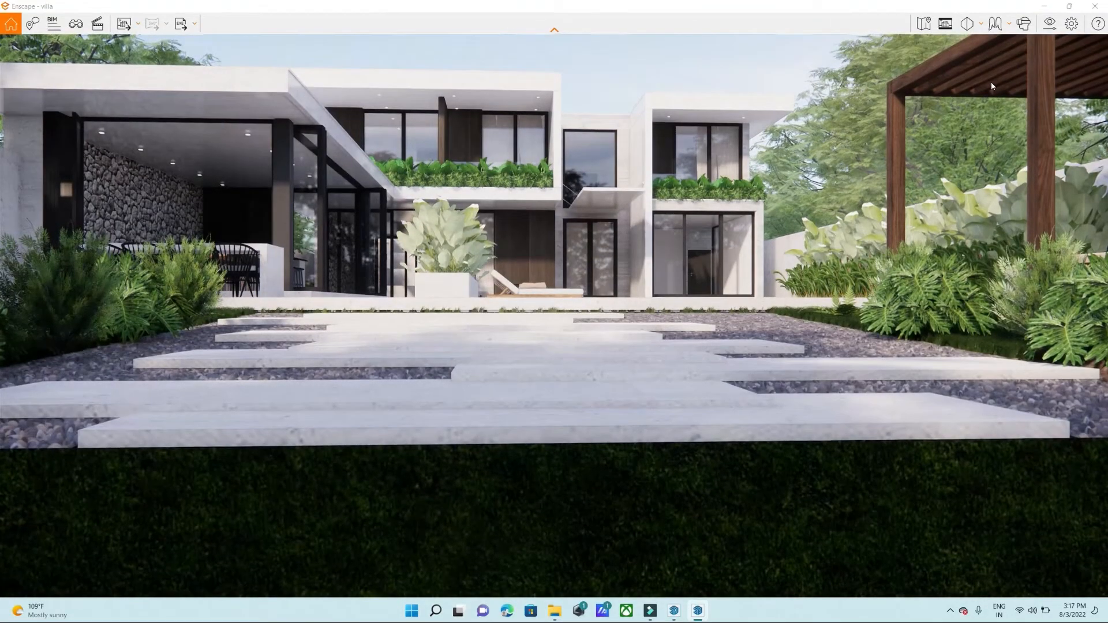
key("space")
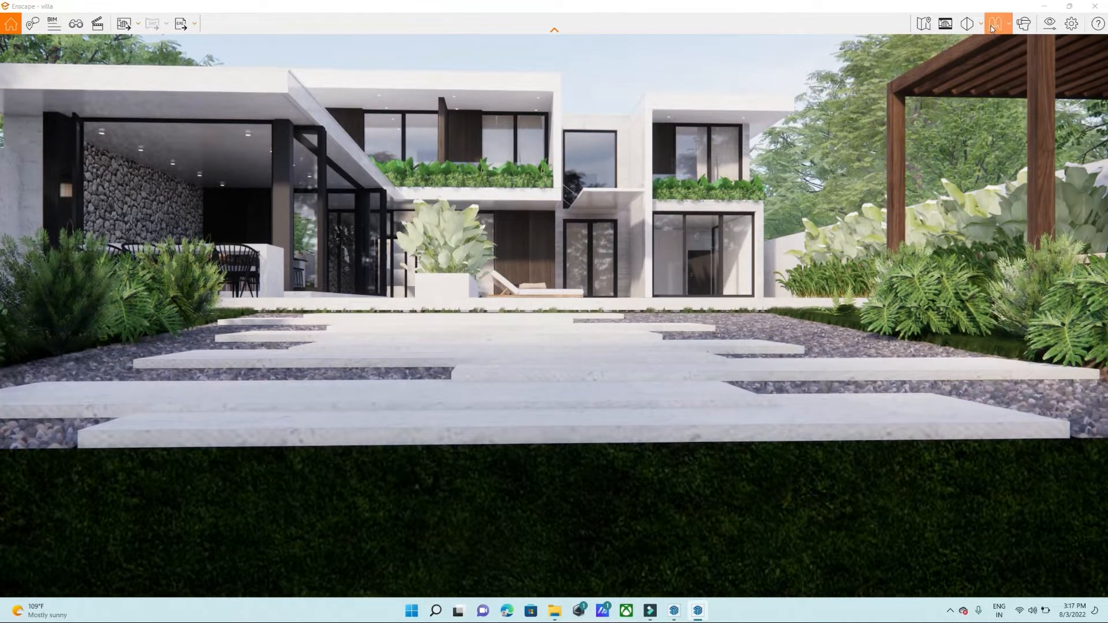
key("space")
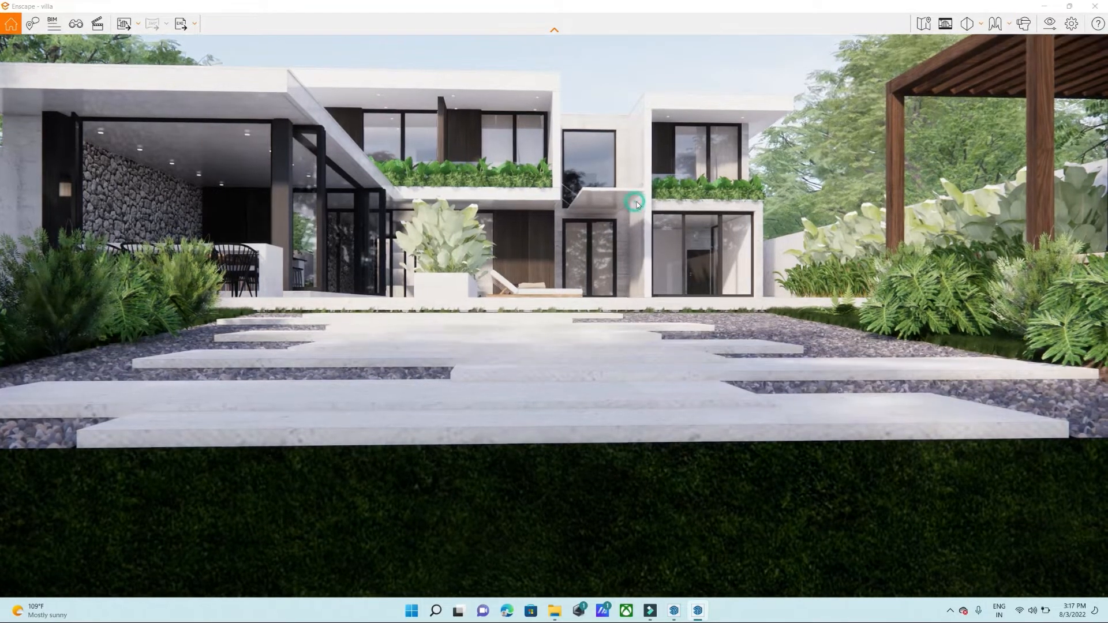
Raise and lower the camera in Fly Mode, finishing at an elevated view of the villa and pool.
key("e")
key("q")
key("e")
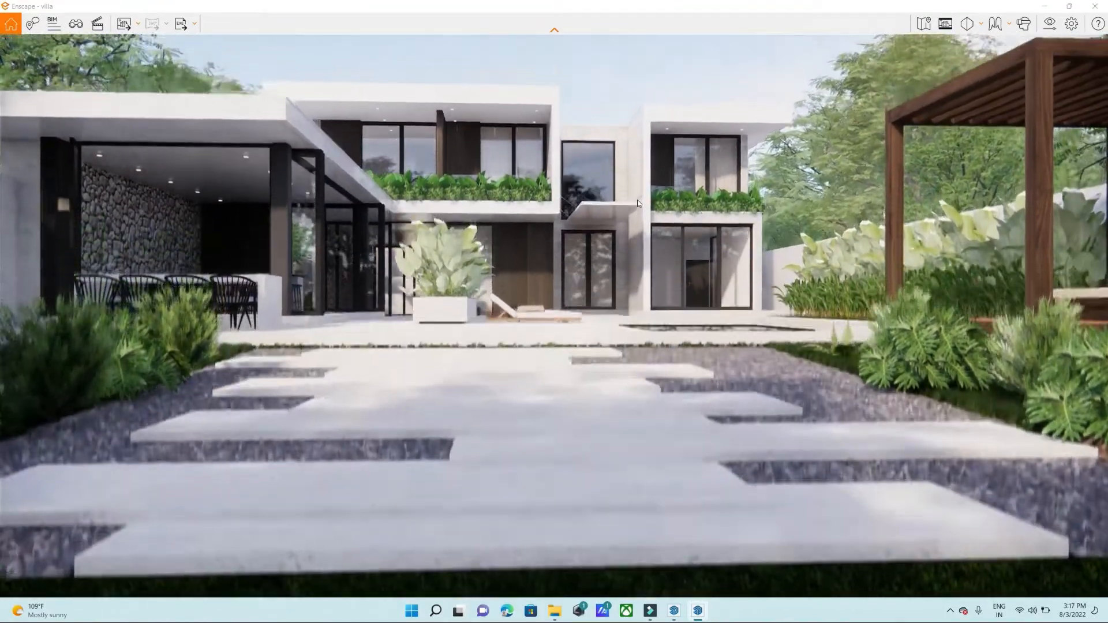
key("q")
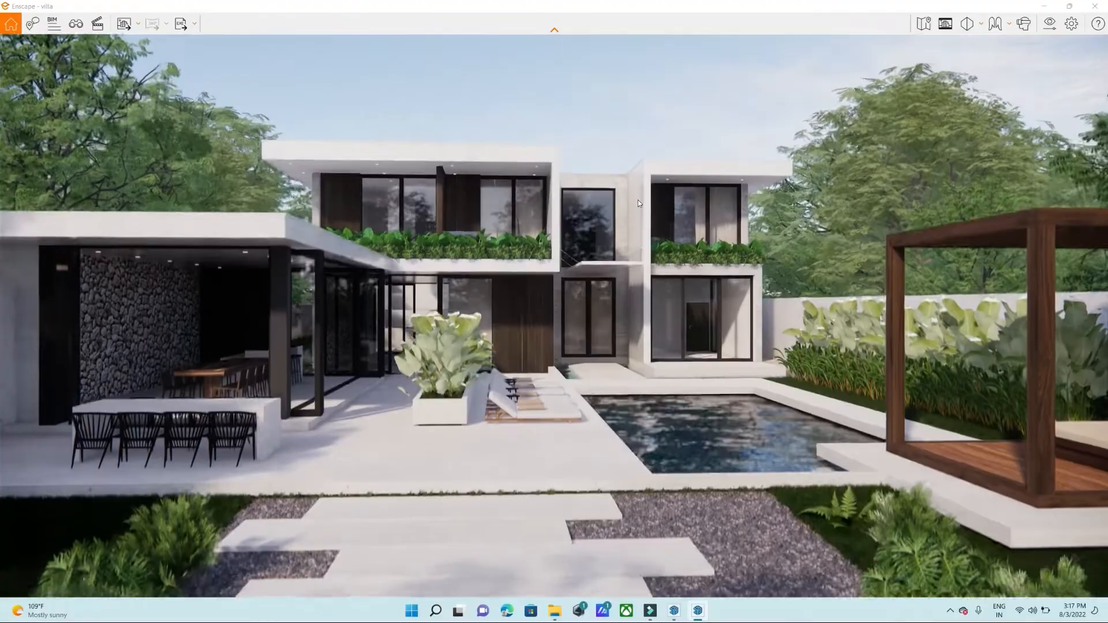
Fly the camera forward past the sun loungers towards the house and back out to the front of the terrace.
key("w")
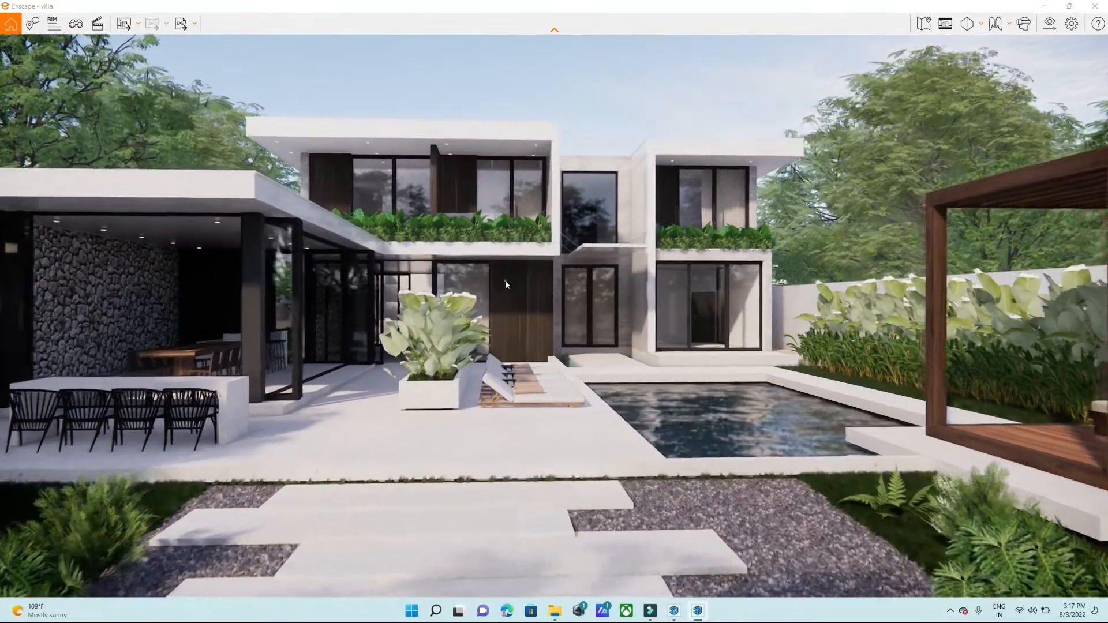
key("w")
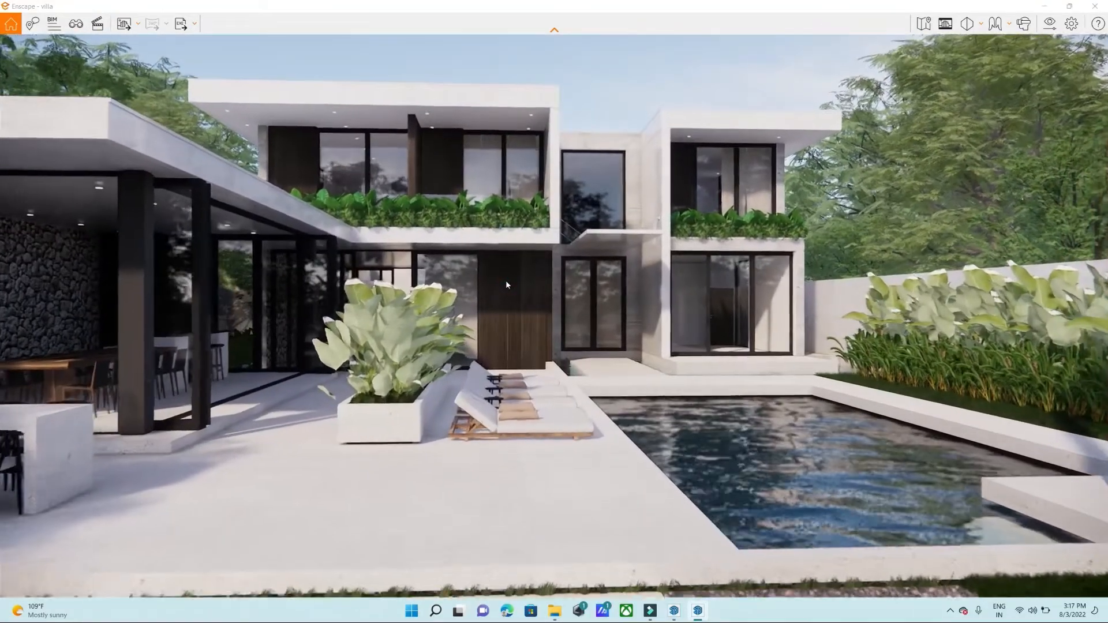
key("w")
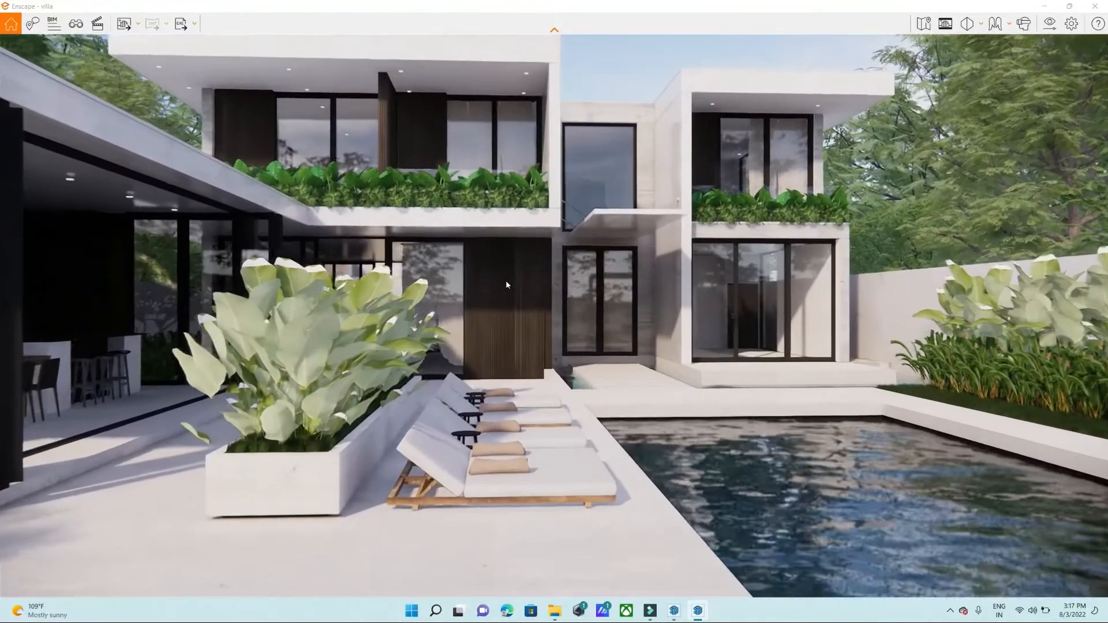
key("w")
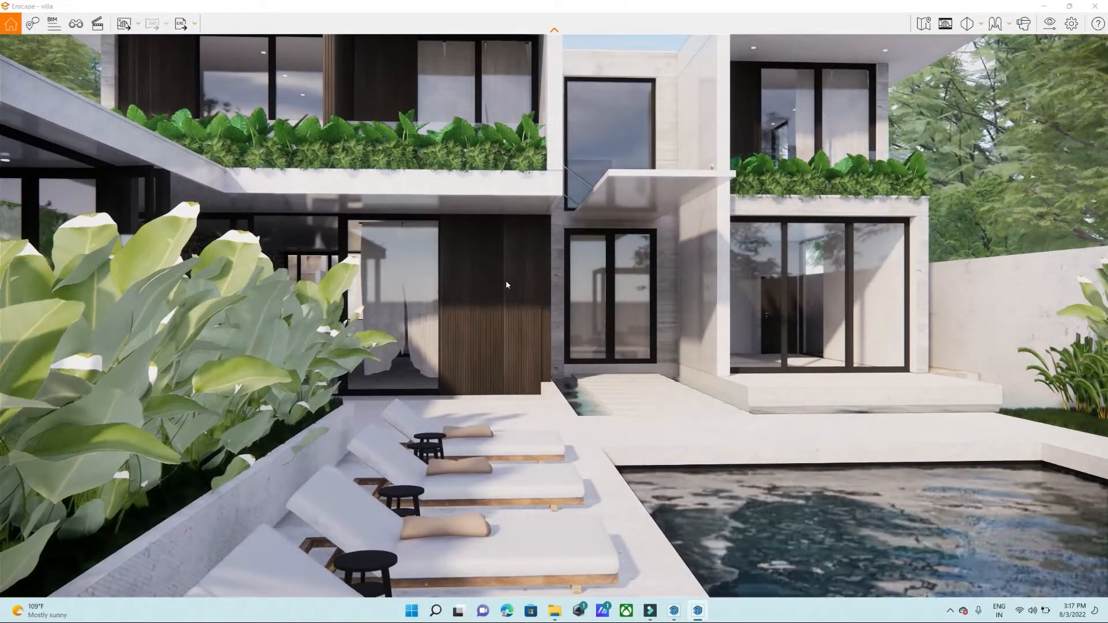
key("s")
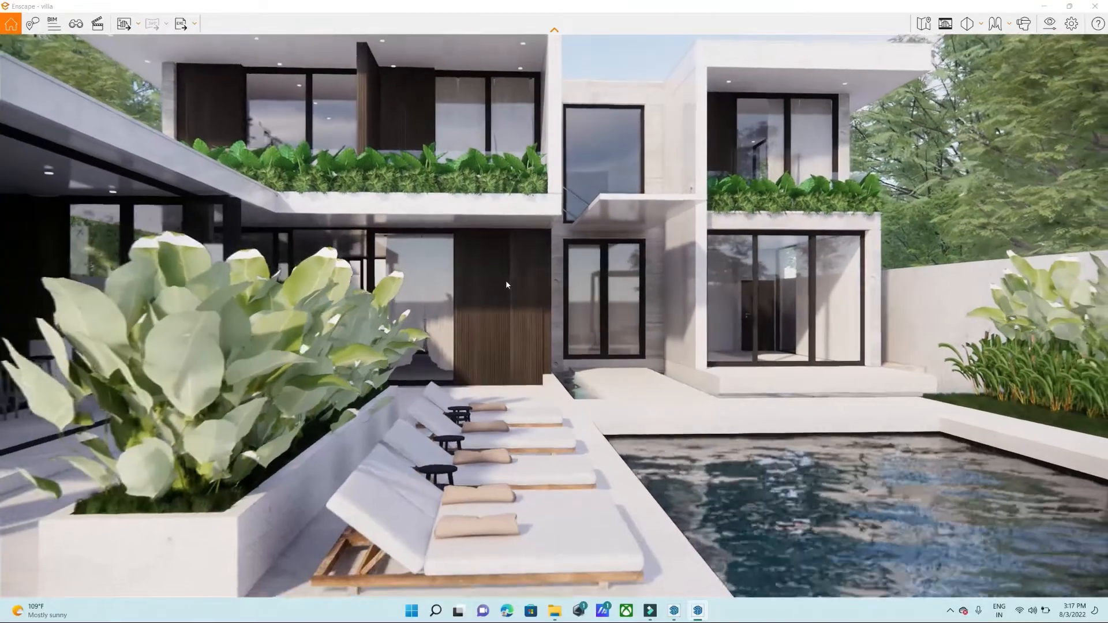
key("s")
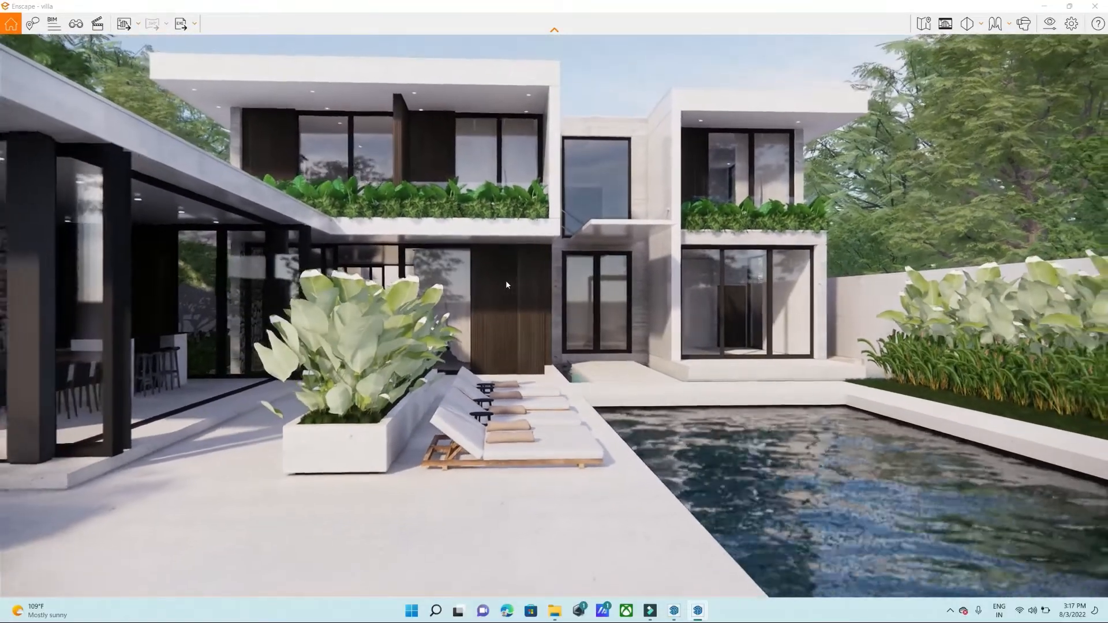
key("s")
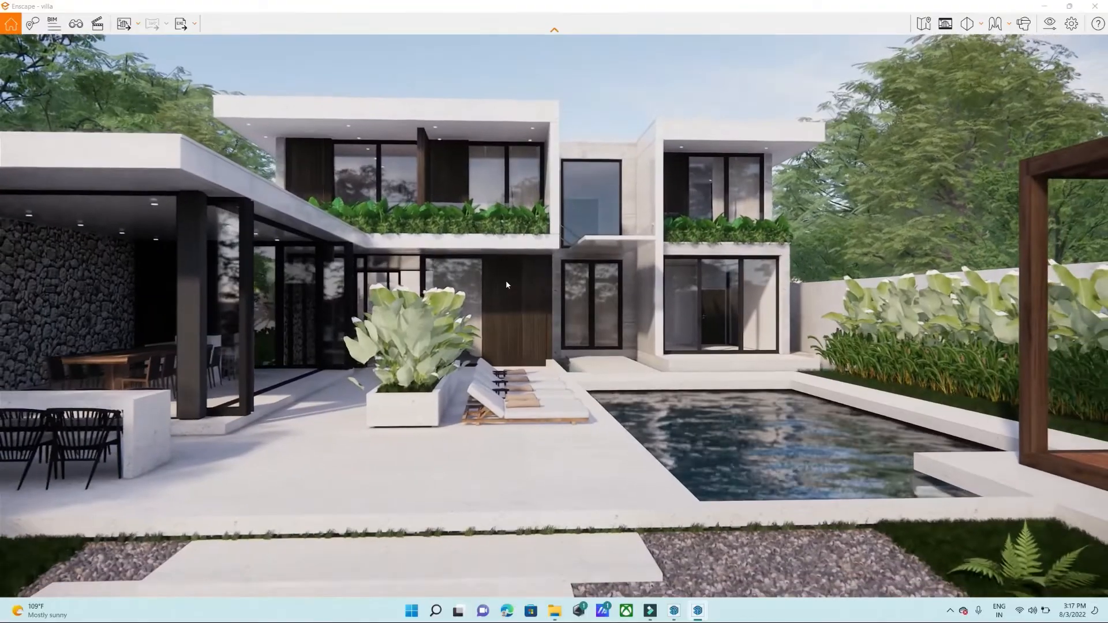
Shift the camera sideways to the outdoor dining area and back towards the pool.
key("a")
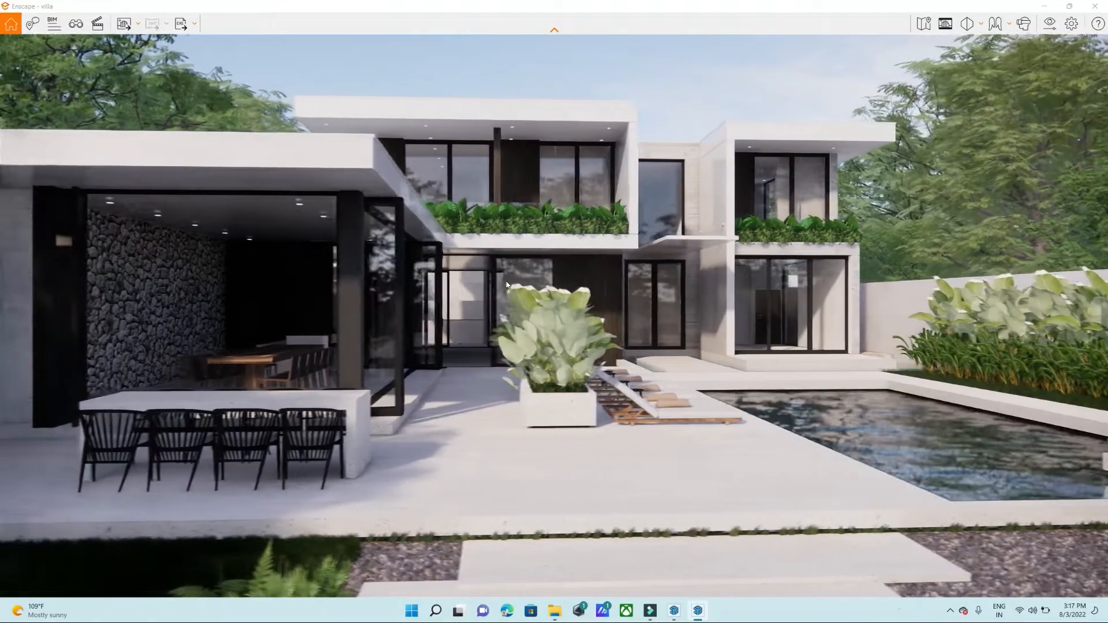
key("a")
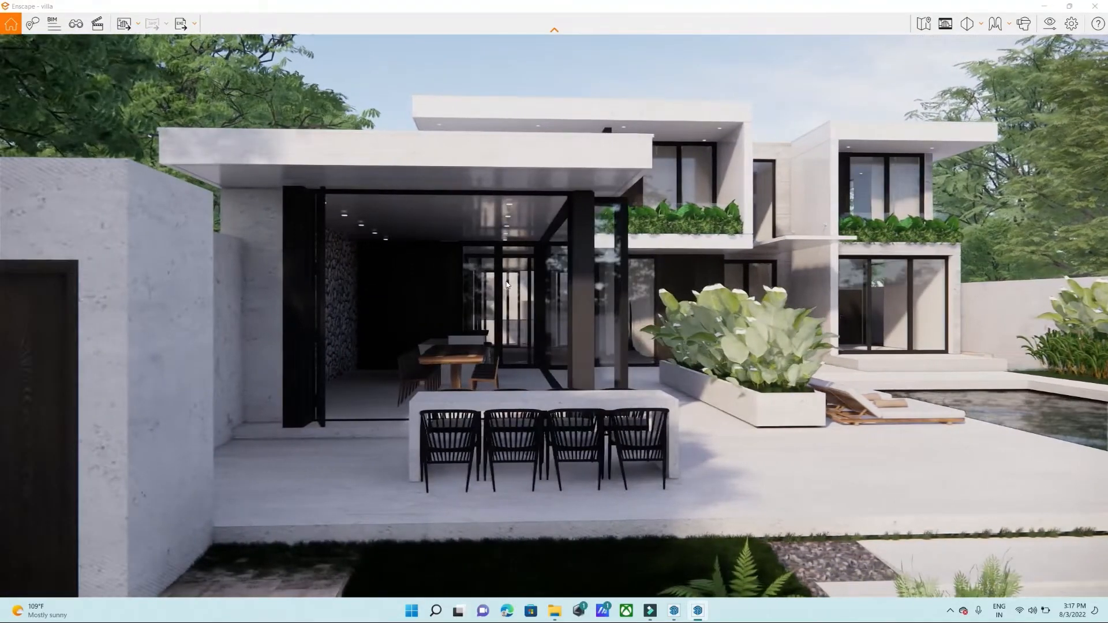
key("d")
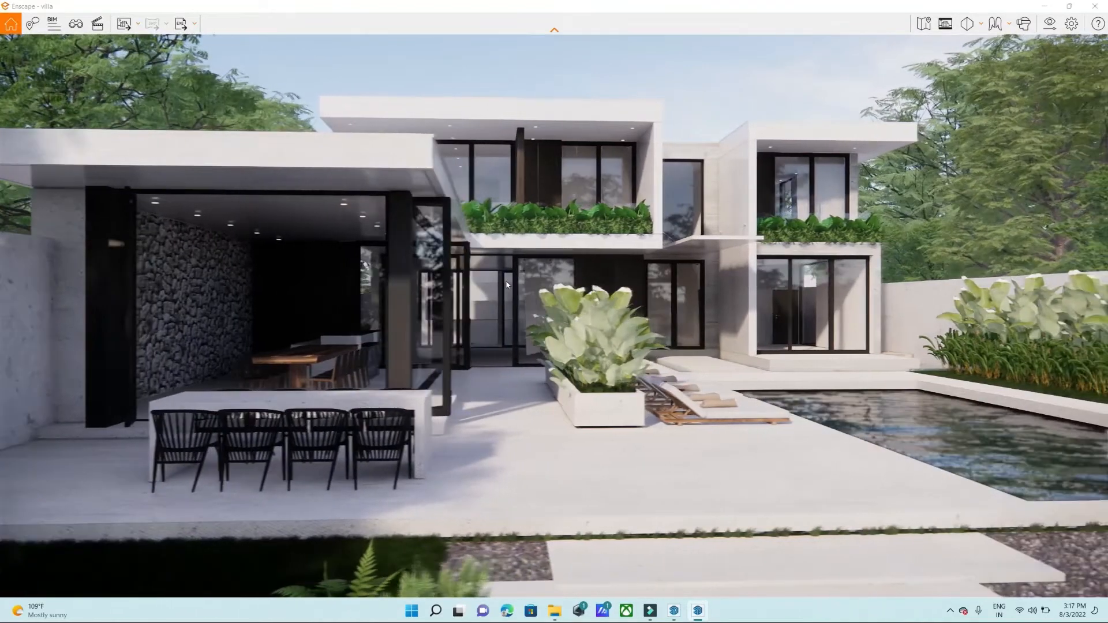
key("d")
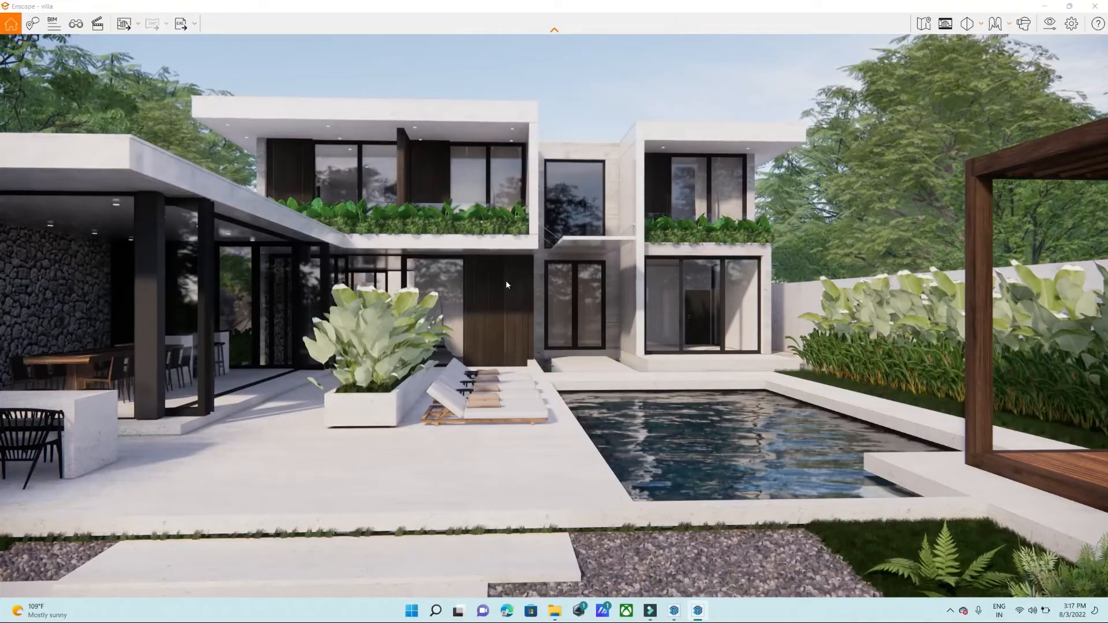
Nudge the camera forward, backward and sideways in front of the terrace and pool.
key("w")
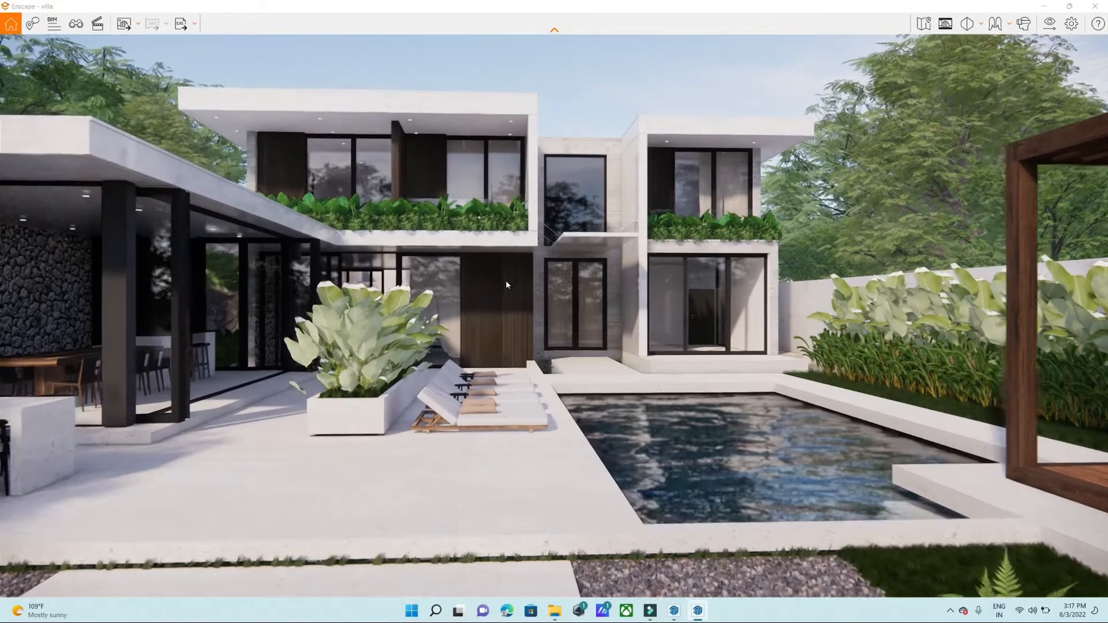
key("s")
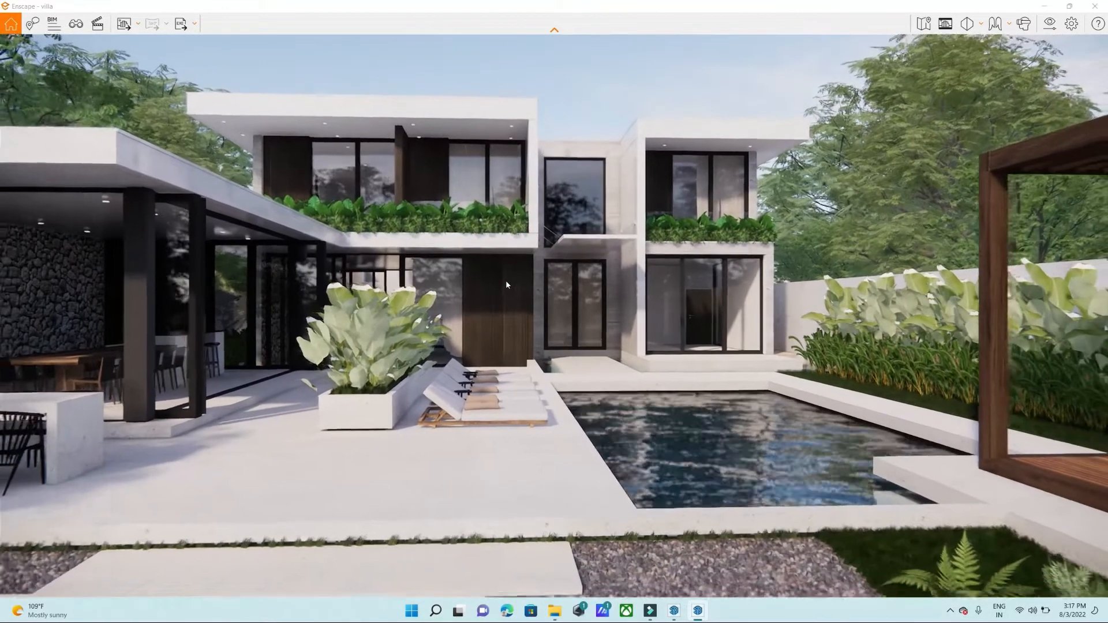
key("a")
key("d")
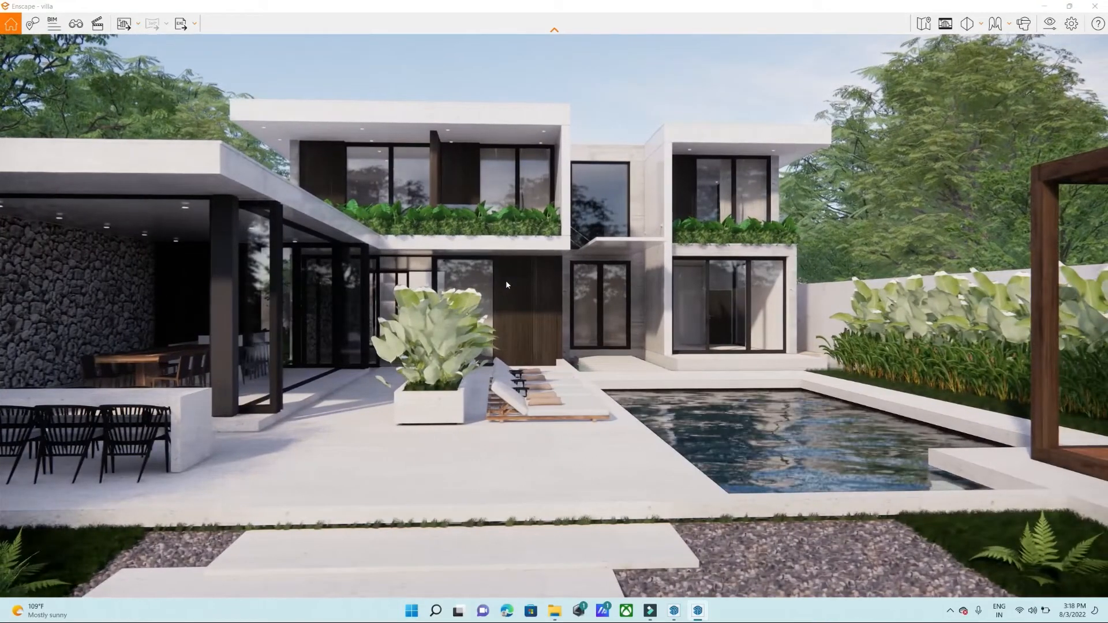
Fly the camera forward to the sun loungers and back out over the stepping-stone path.
key("w")
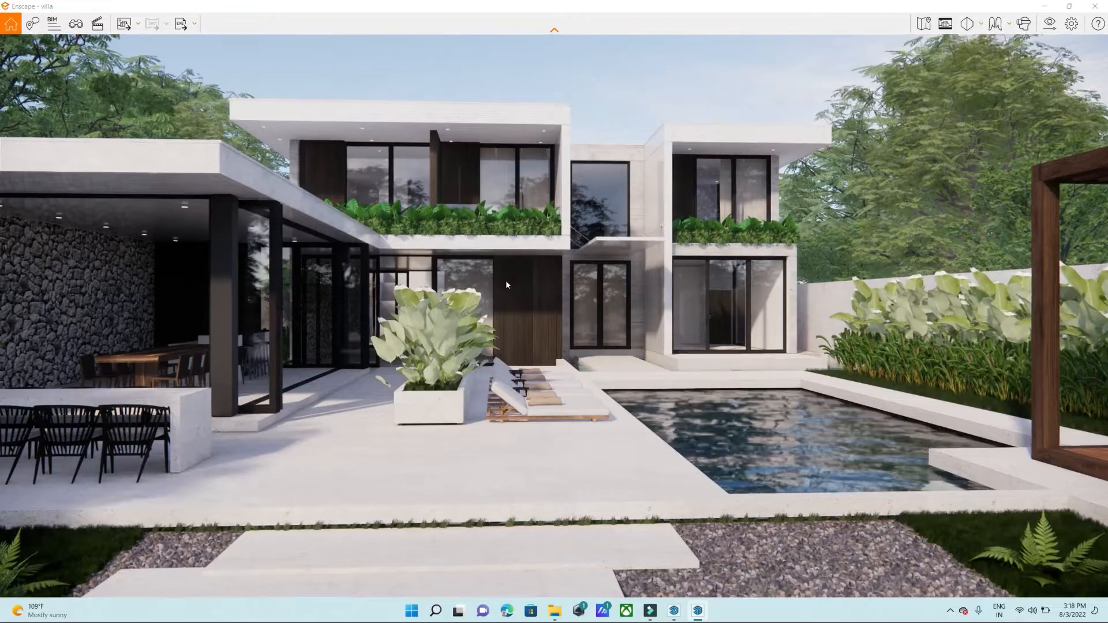
key("w")
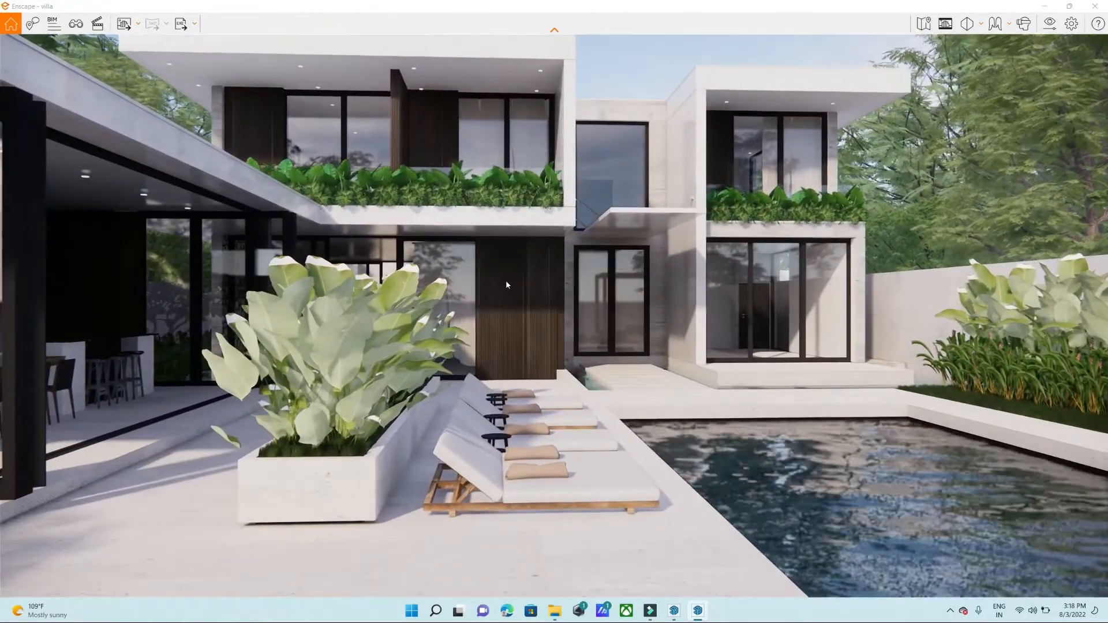
key("w")
key("s")
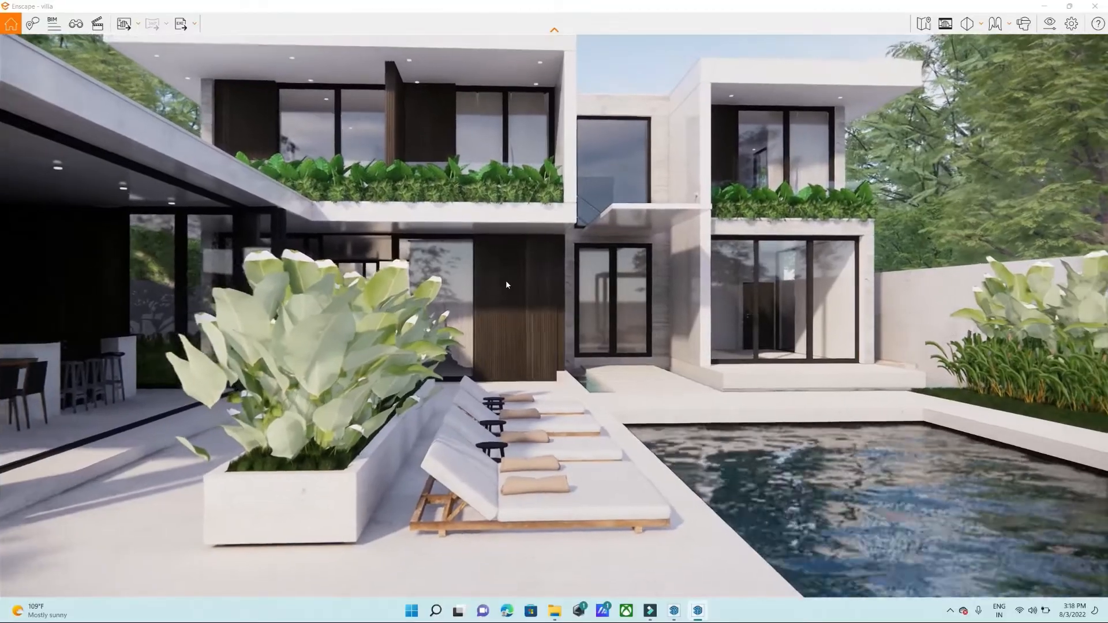
key("s")
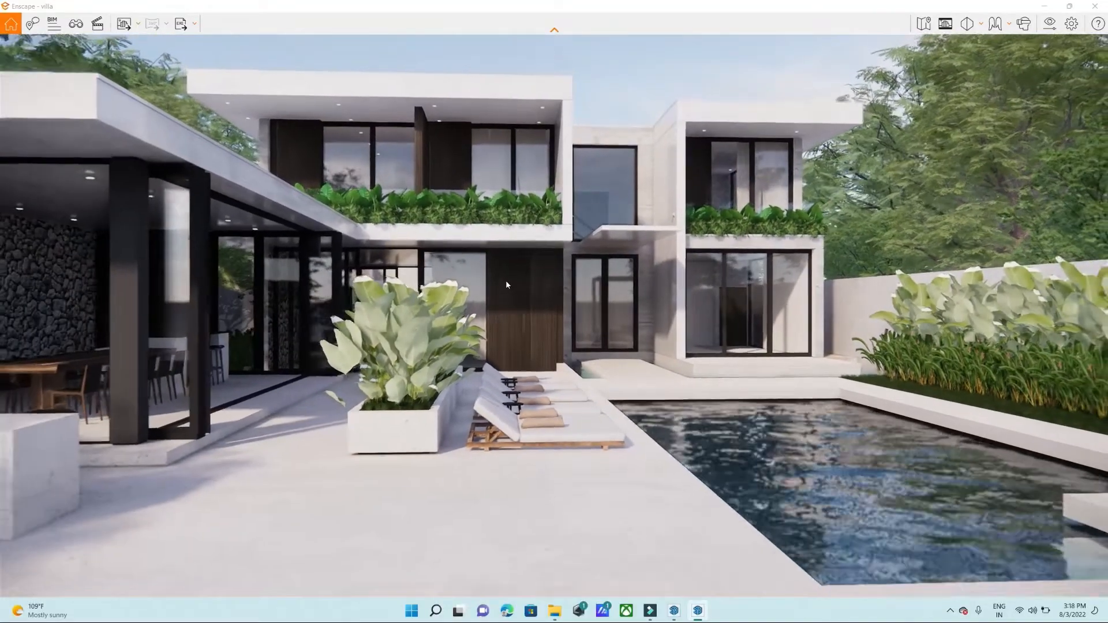
key("s")
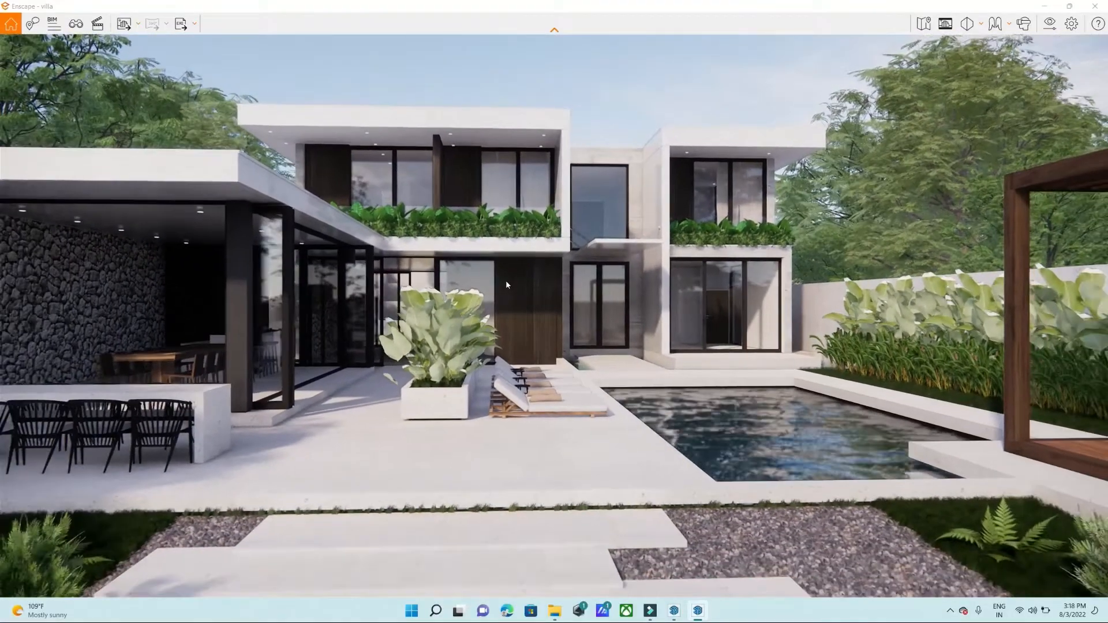
key("s")
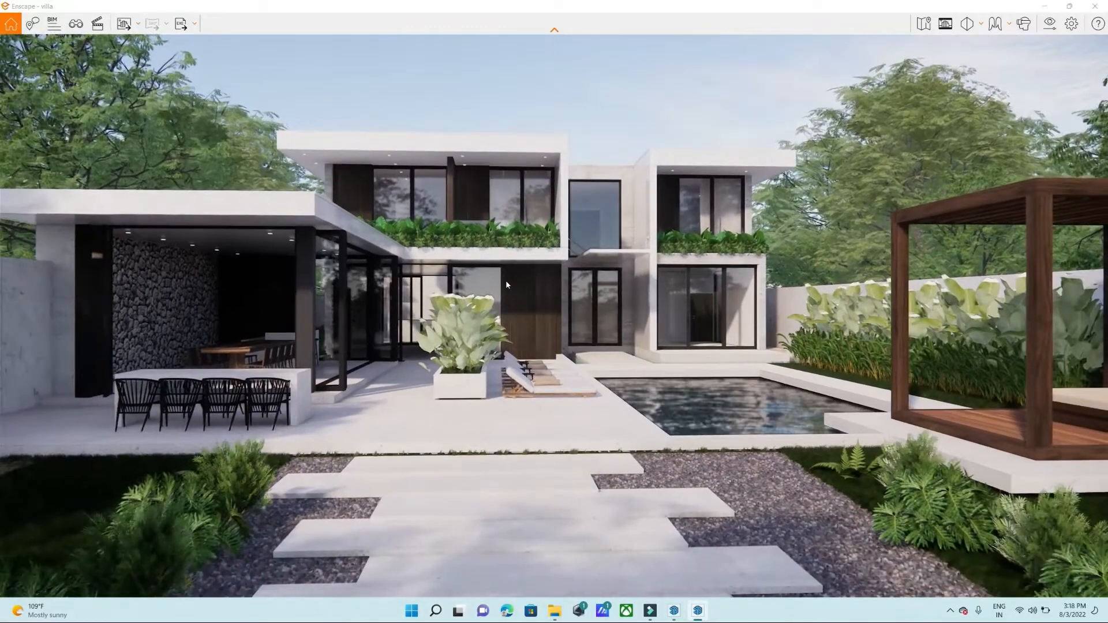
Shift the camera sideways to the small block with the dark door, then across to the wooden pergola.
key("a")
key("a")
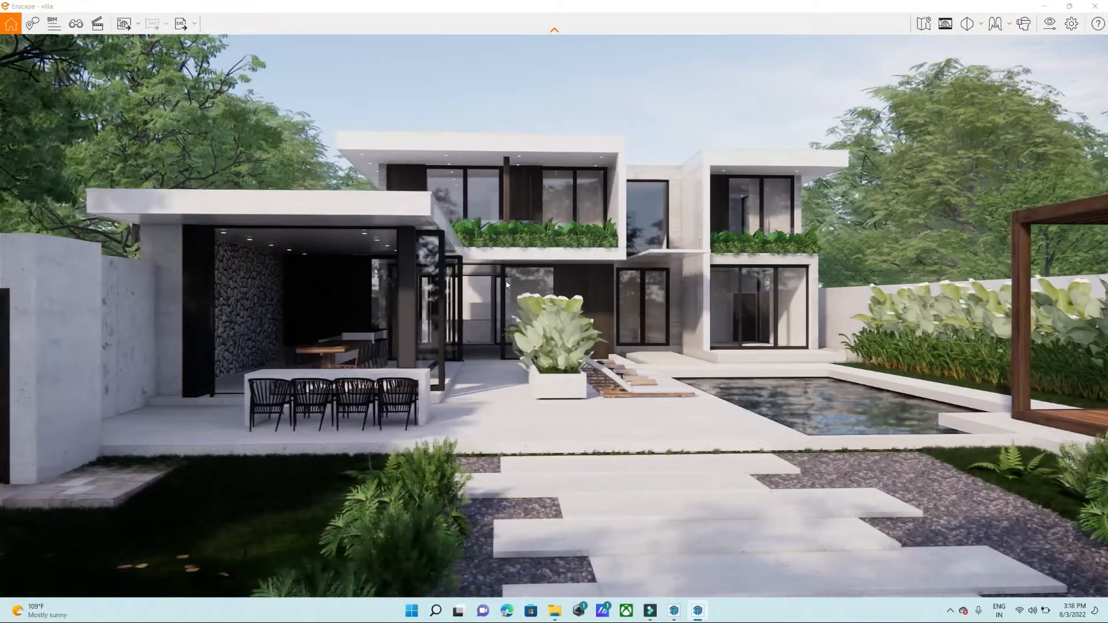
key("d")
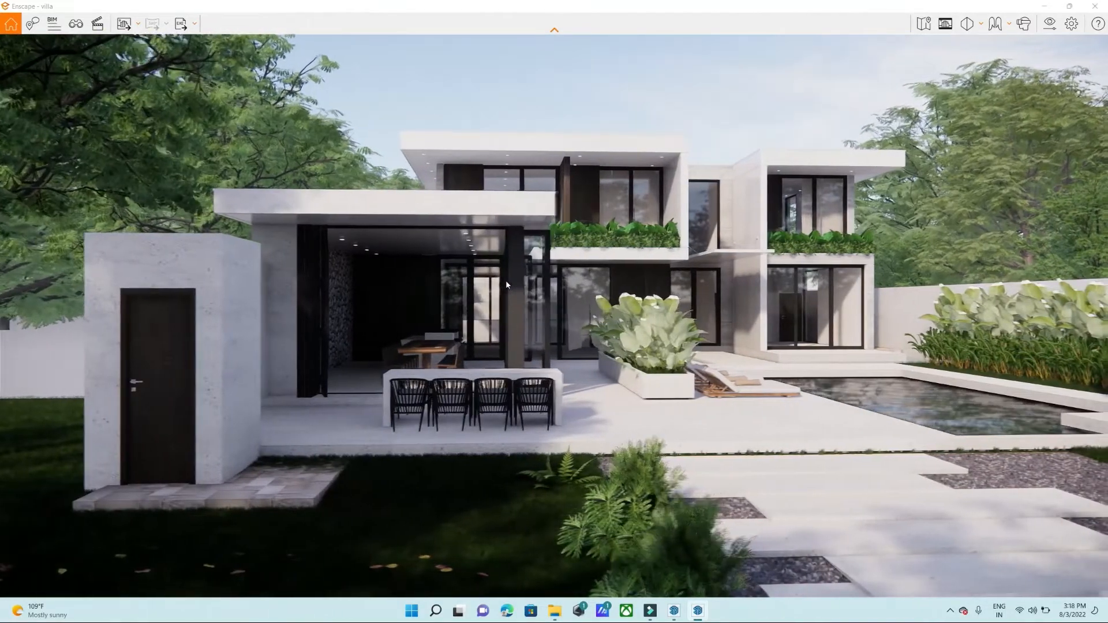
key("d")
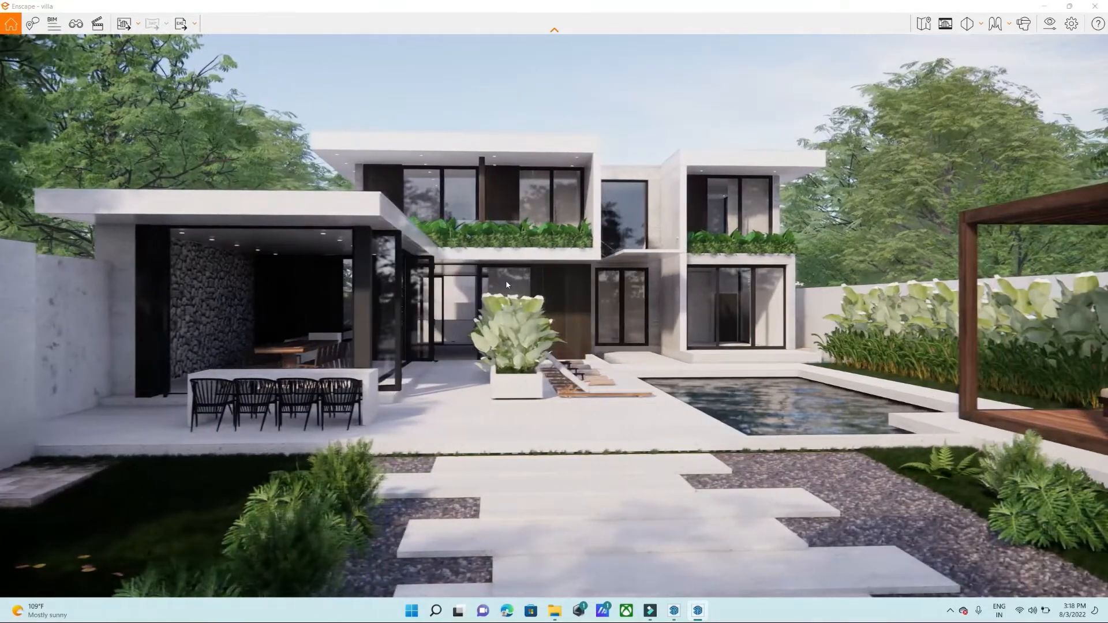
key("d")
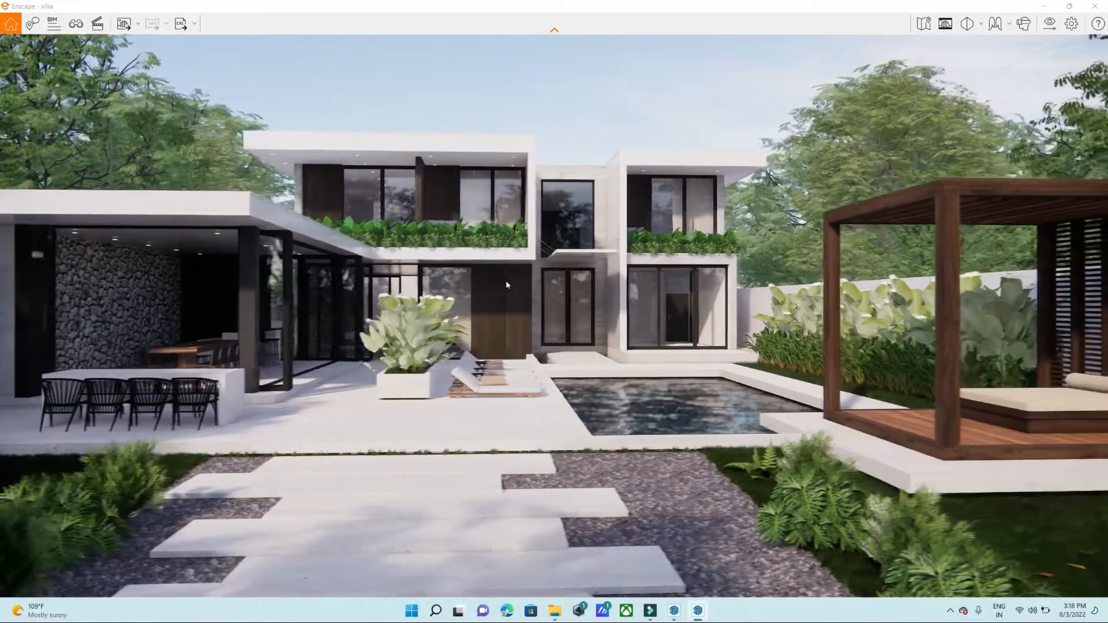
key("d")
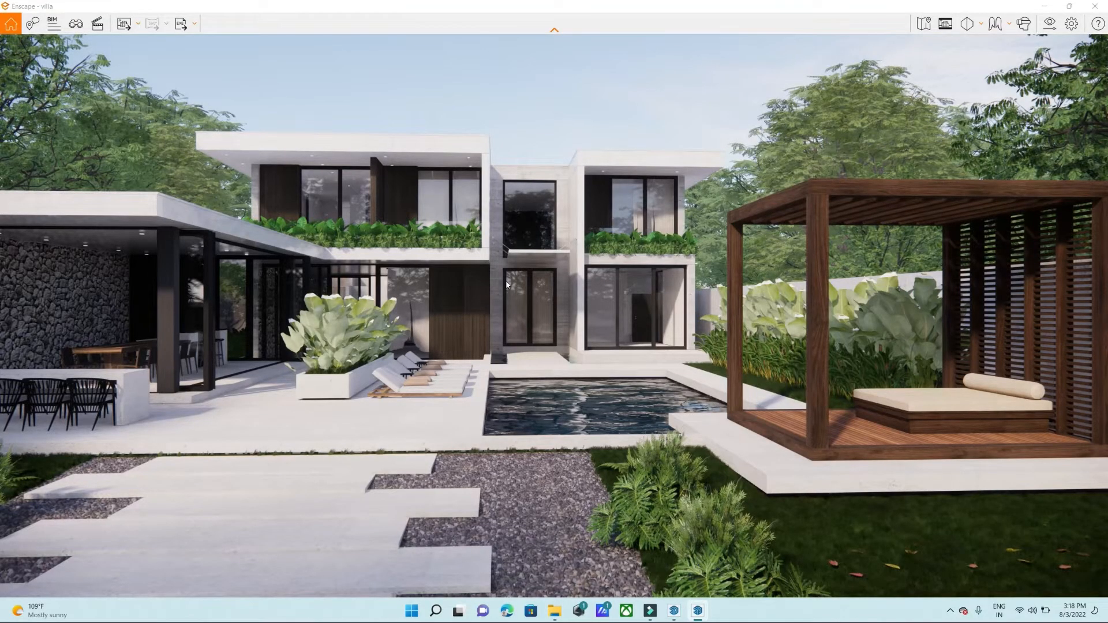
Pull the camera back over the lawn to frame the whole villa and pergola, with short forward and backward moves.
key("s")
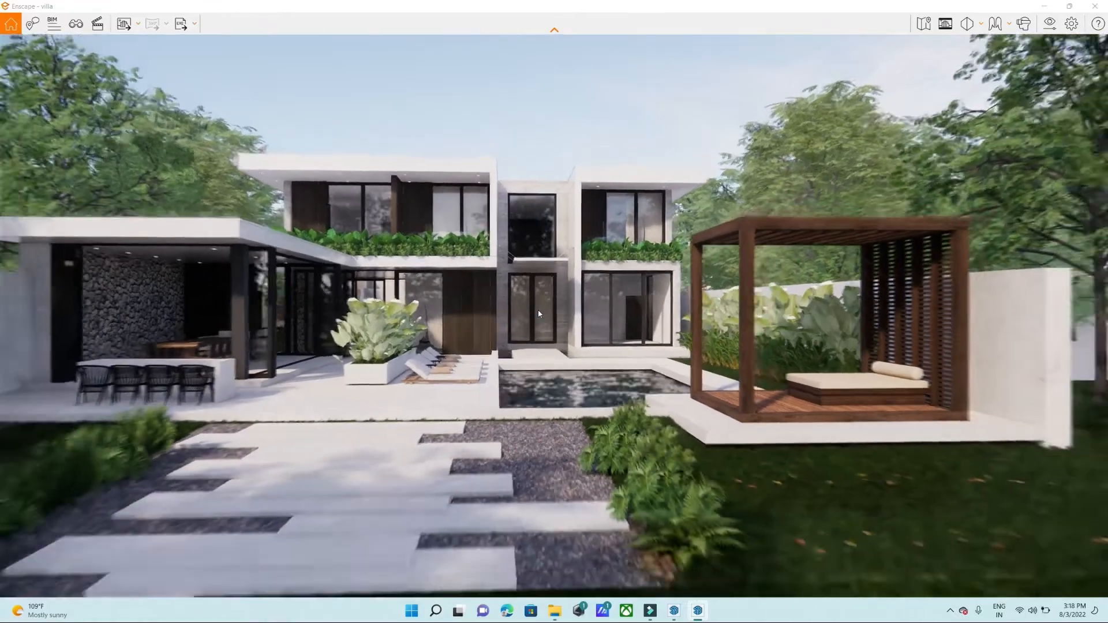
key("a")
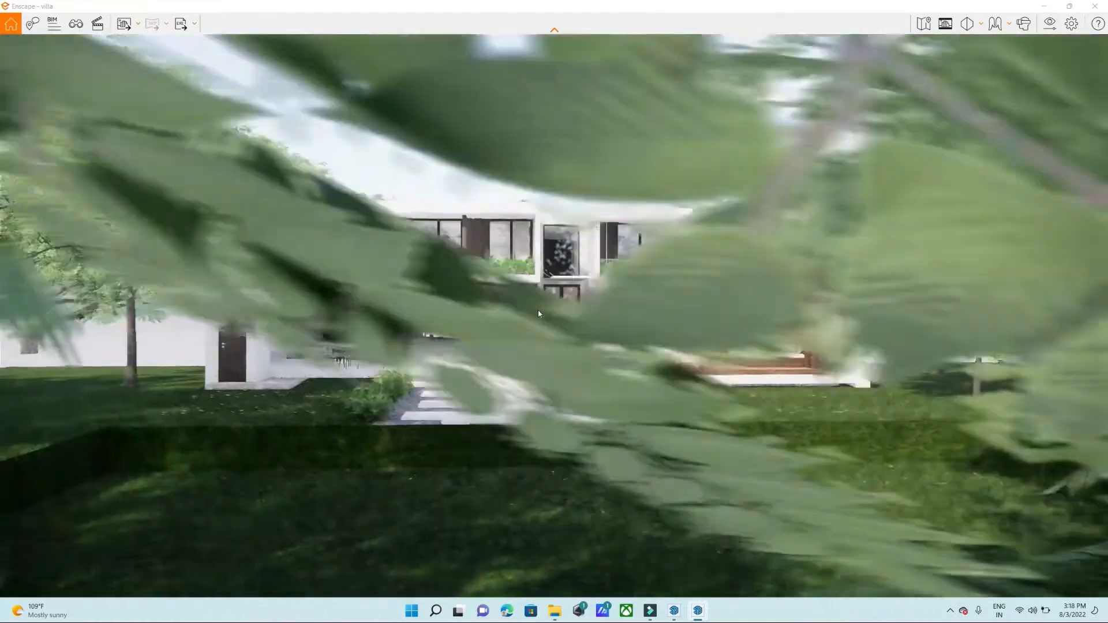
key("w")
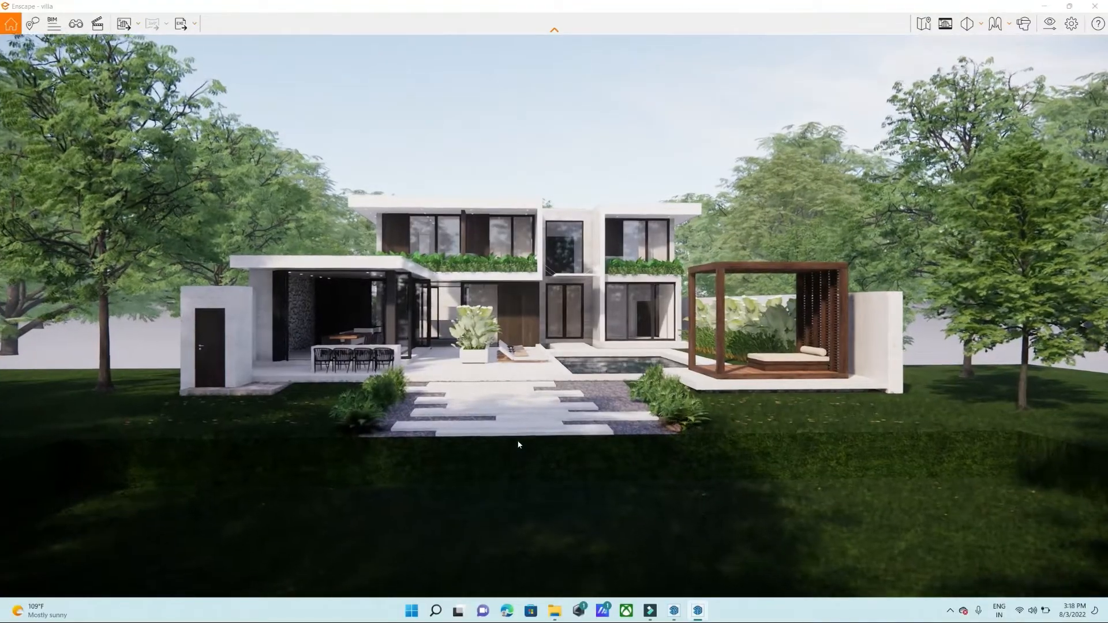
key("w")
key("w")
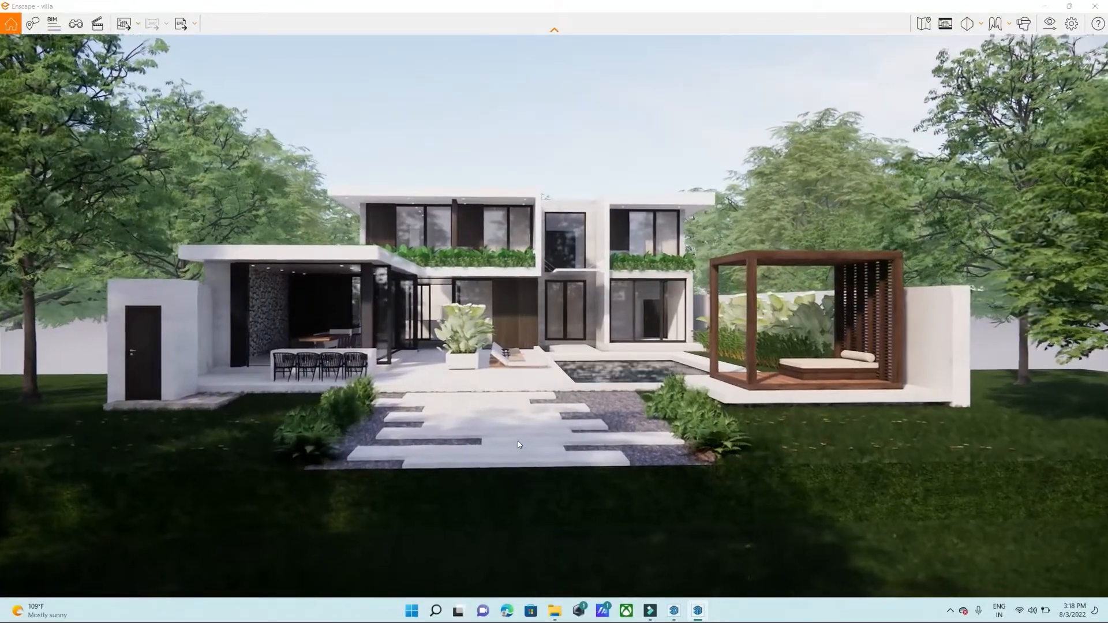
key("s")
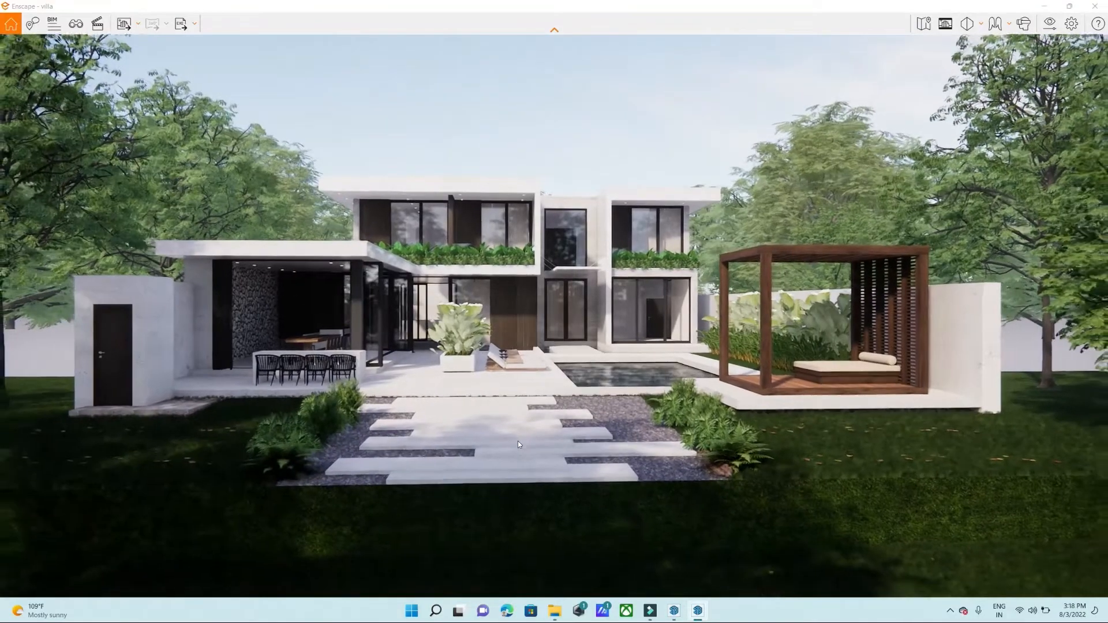
key("s")
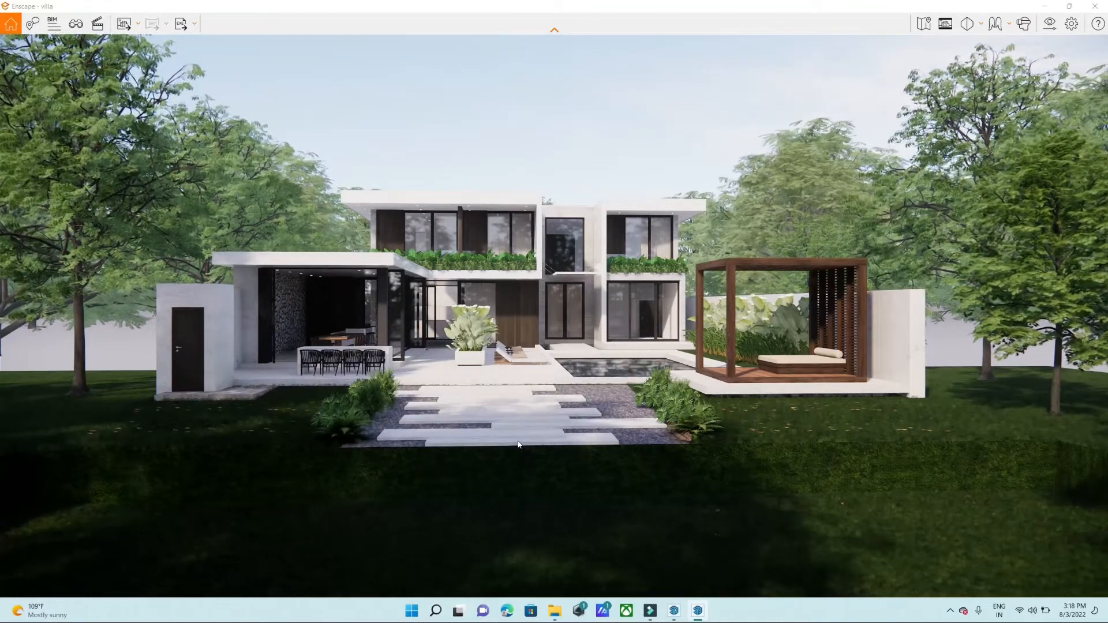
Fly from the lawn to the poolside sun loungers and return to the wide front view of the villa.
key("w")
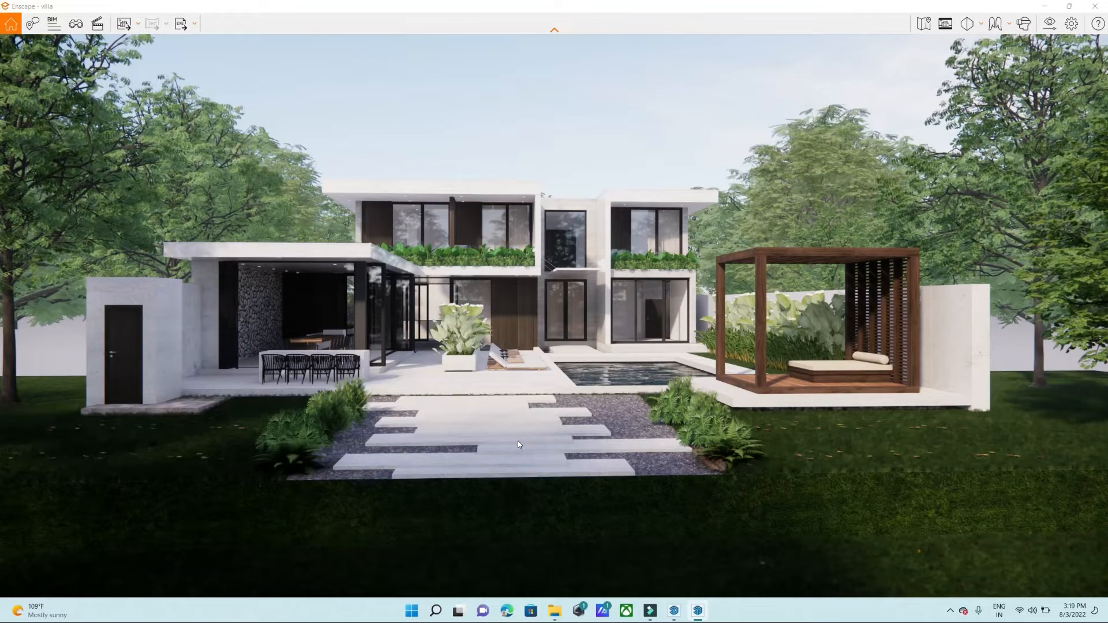
key("w")
key("w")
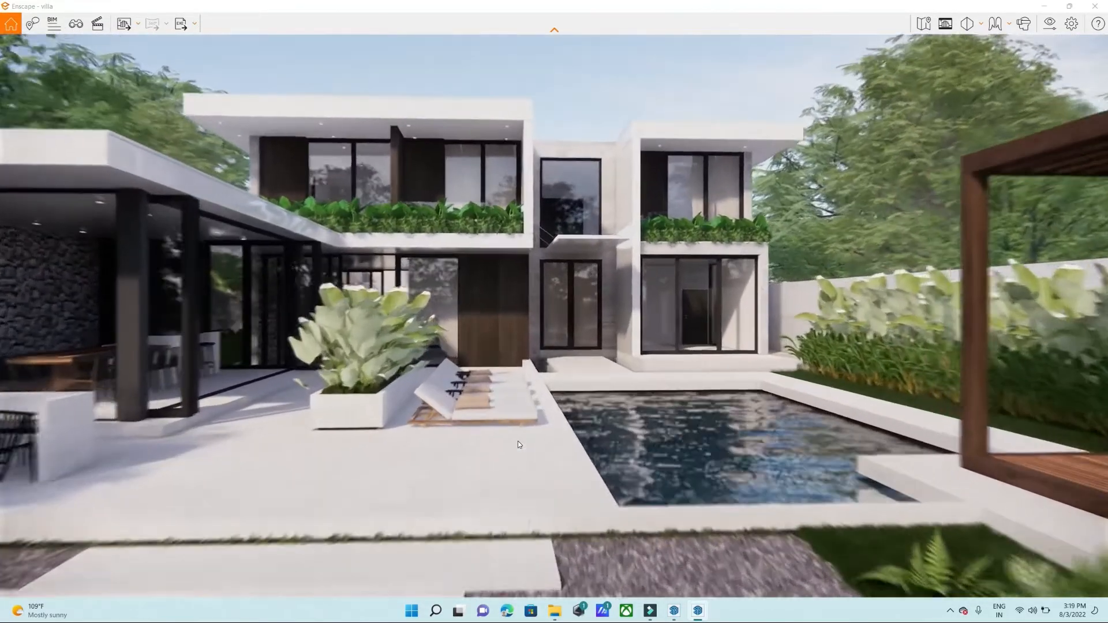
key("s")
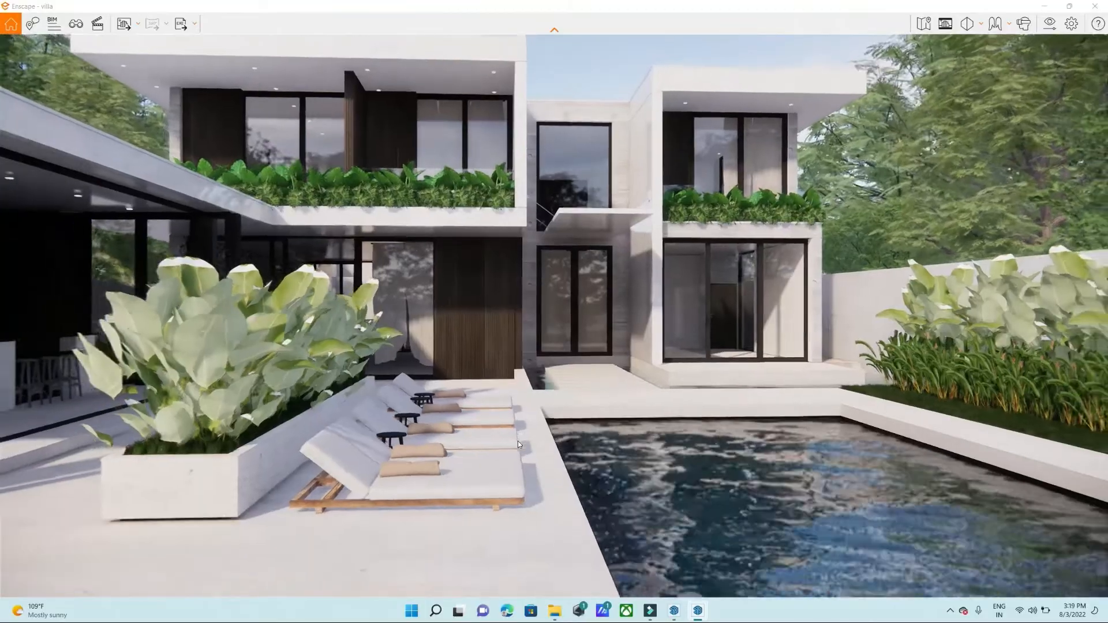
key("s")
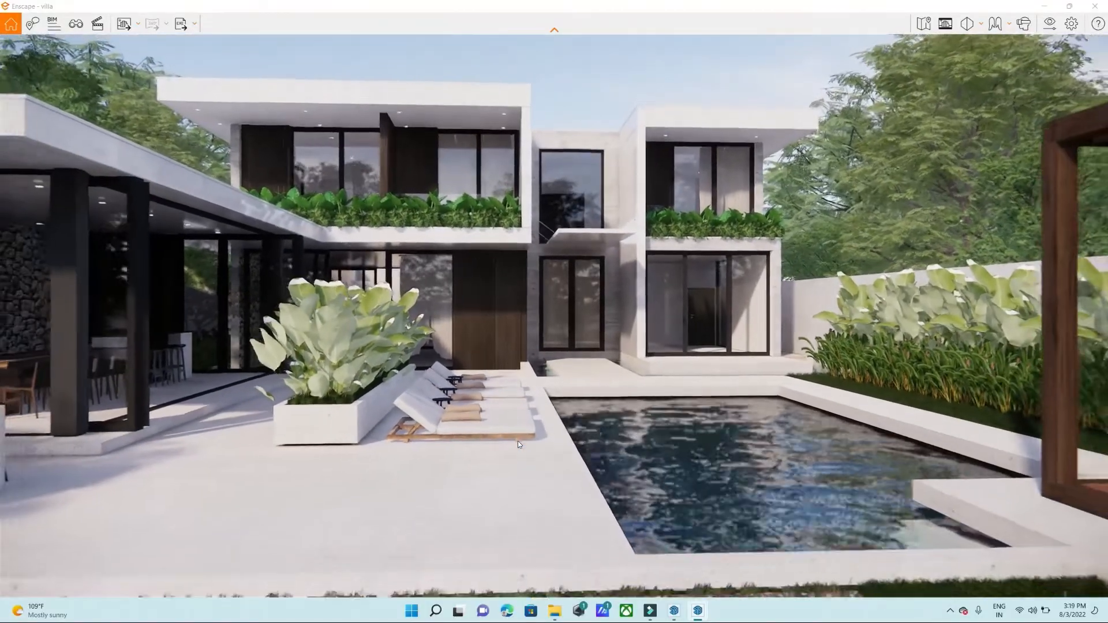
key("s")
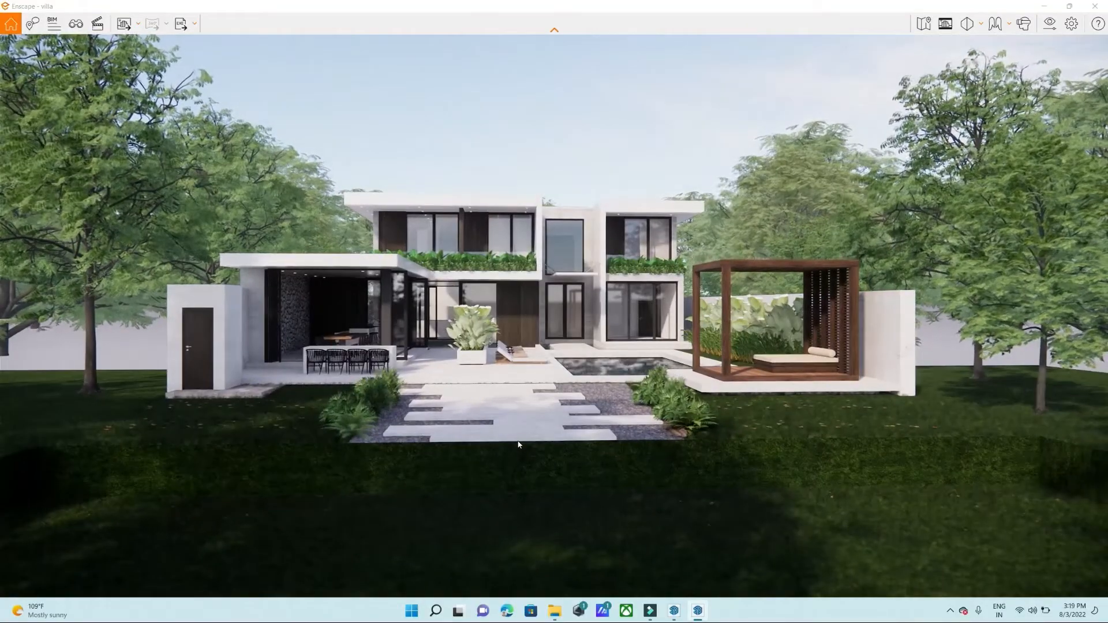
Fly at high speed up to the glazed doors of the house and back out to the lawn.
key("w")
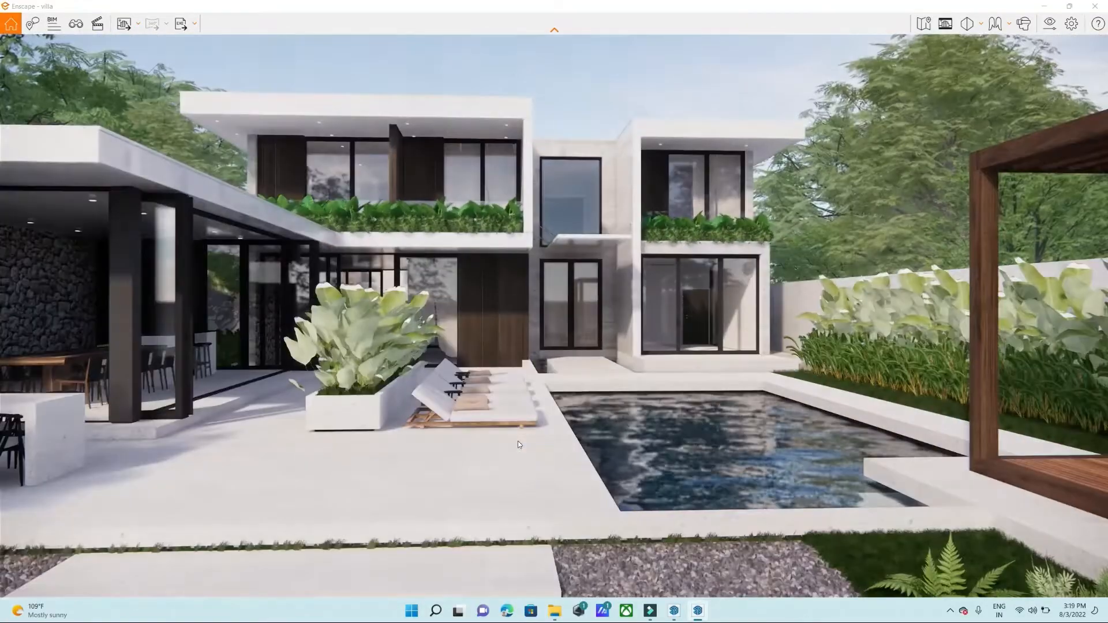
key("s")
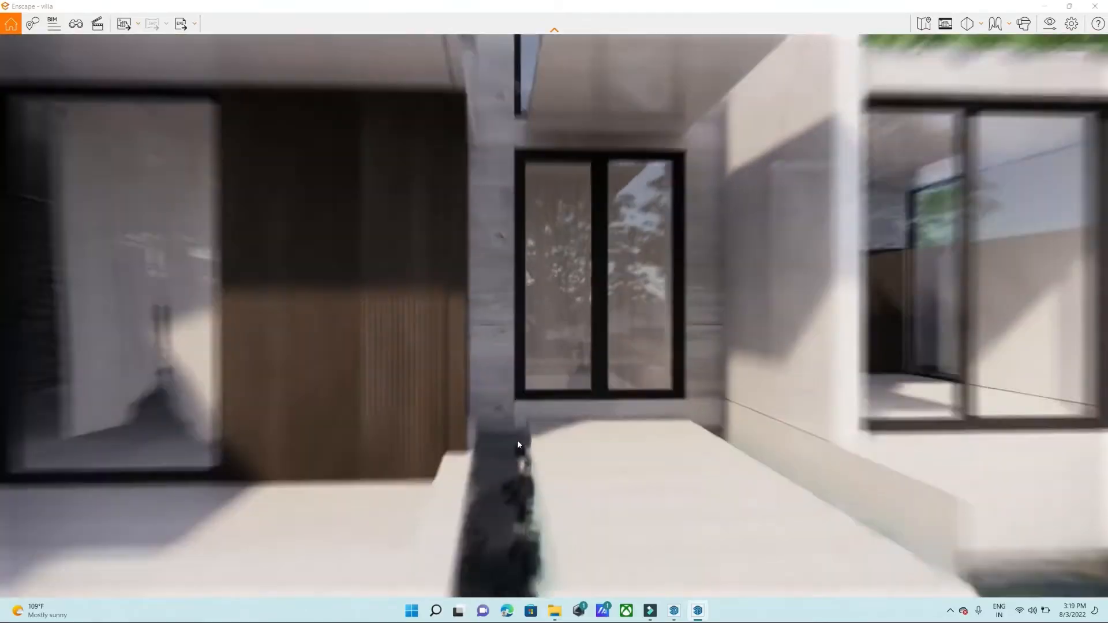
key("w")
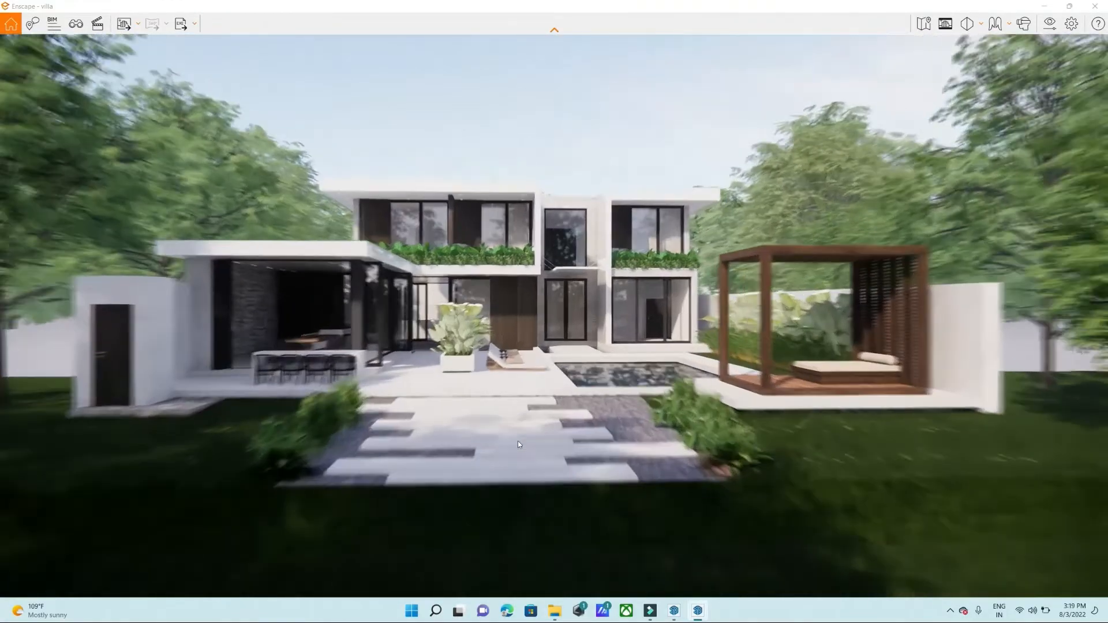
key("s")
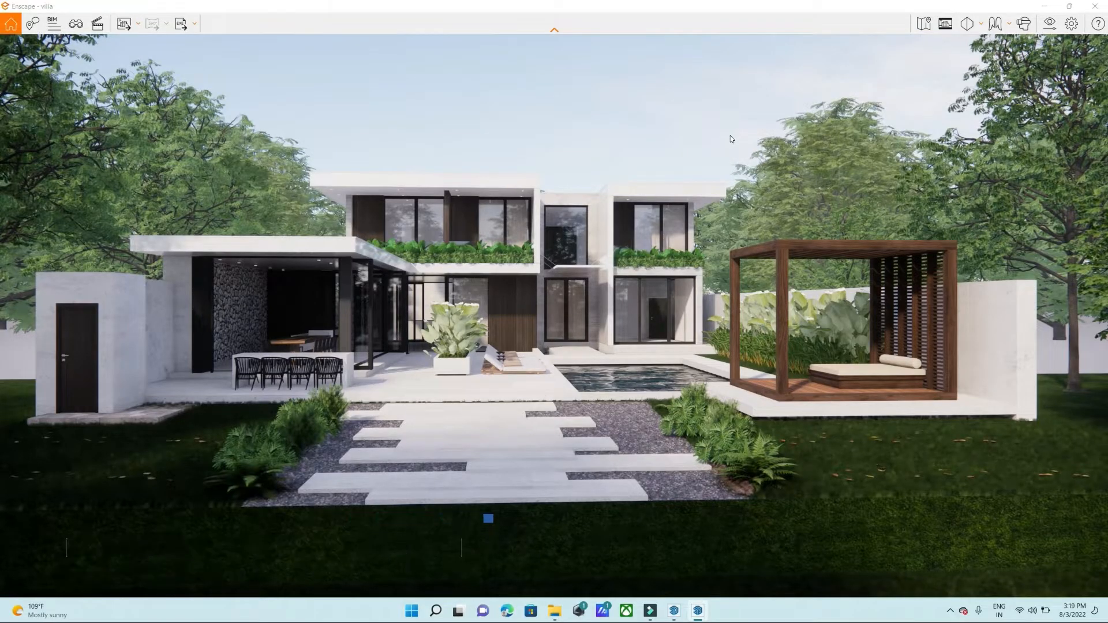
Open the Help overview of navigation controls and bring the camera to an angled aerial view of the villa.
left_click(1098, 24)
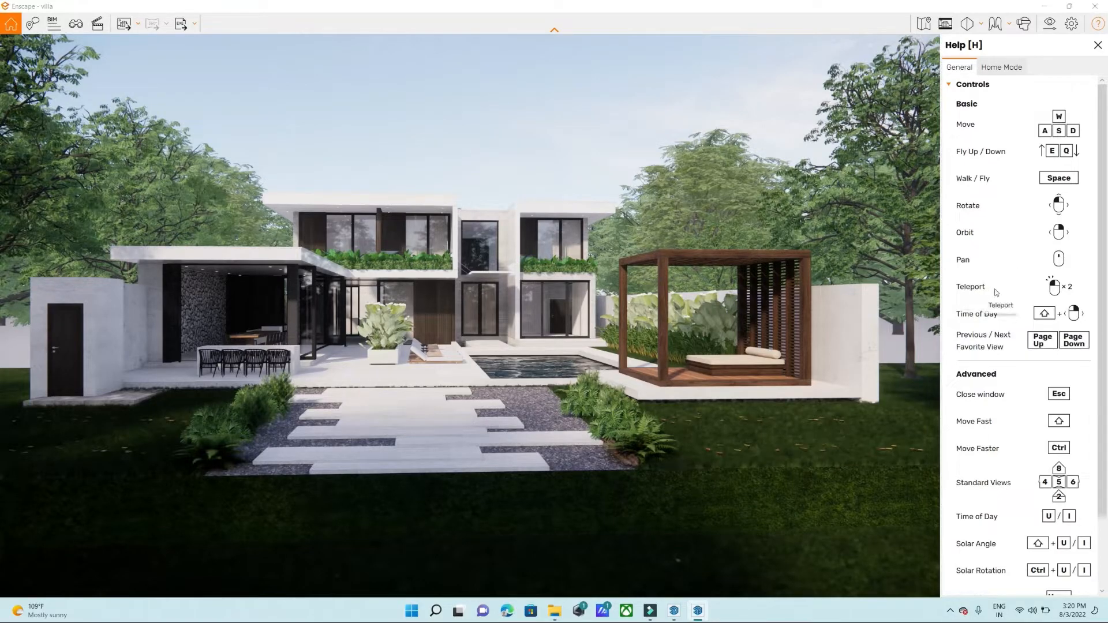
left_click_drag(677, 363, 664, 467)
key("s")
key("s")
key("w")
key("w")
key("s")
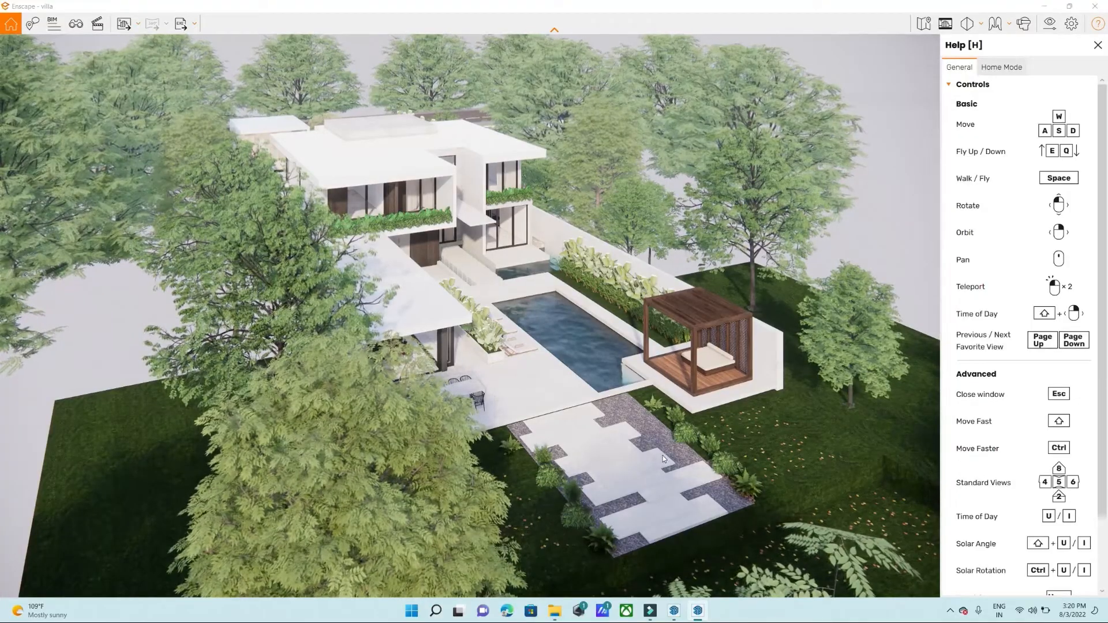
Teleport to the stepping-stone path, then turn and move the camera to view the villa from beside the garden plants.
double_click(662, 456)
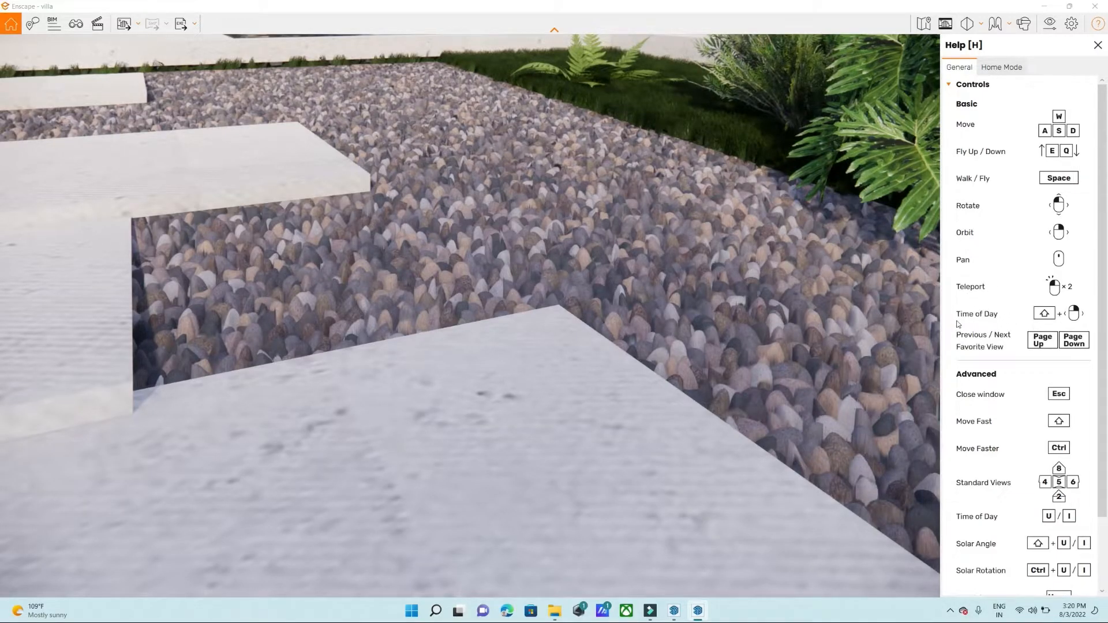
left_click_drag(591, 384, 566, 320)
key("d")
key("s")
key("d")
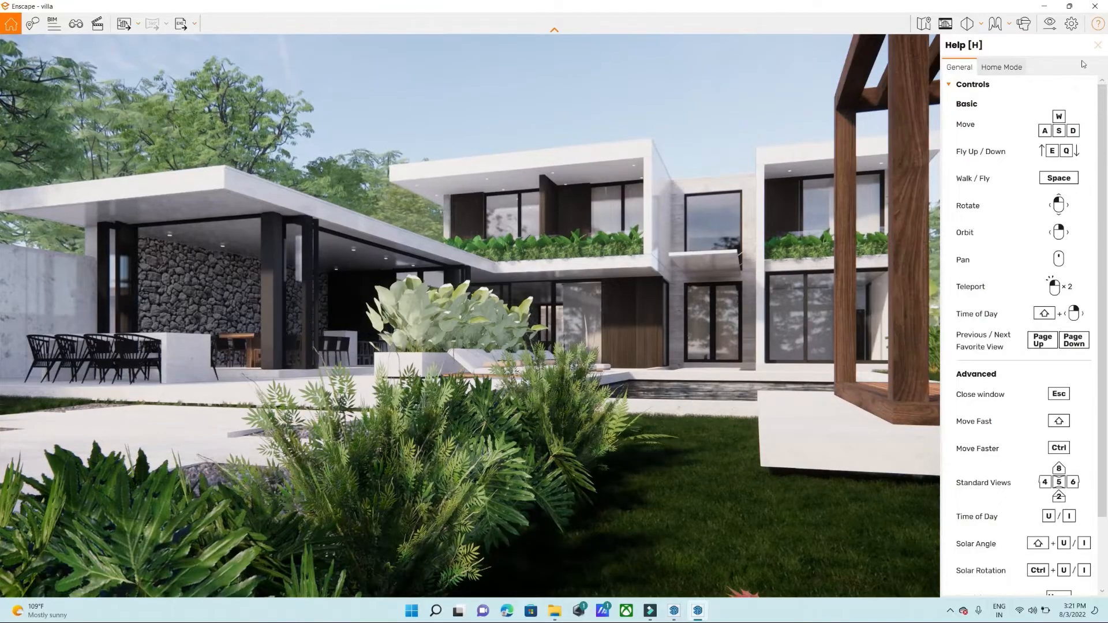
Close the Help overview and shift the scene's time of day to 14:15 with the villa and pergola framed.
left_click(1098, 24)
key("d")
left_click_drag(630, 277, 632, 272)
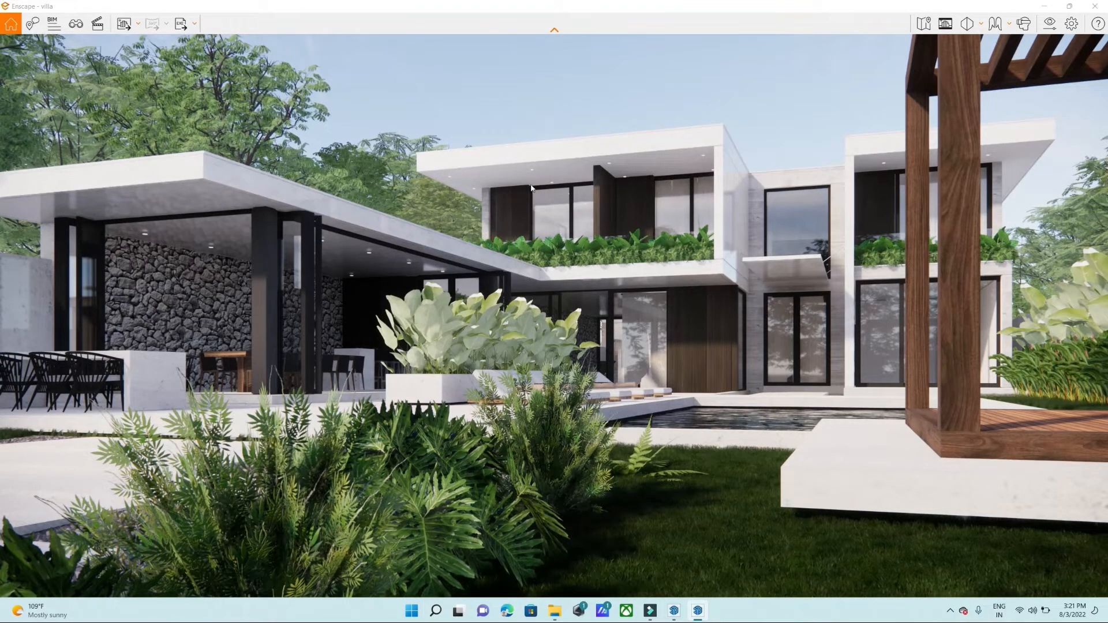
right_click_drag(531, 187, 563, 188, "shift")
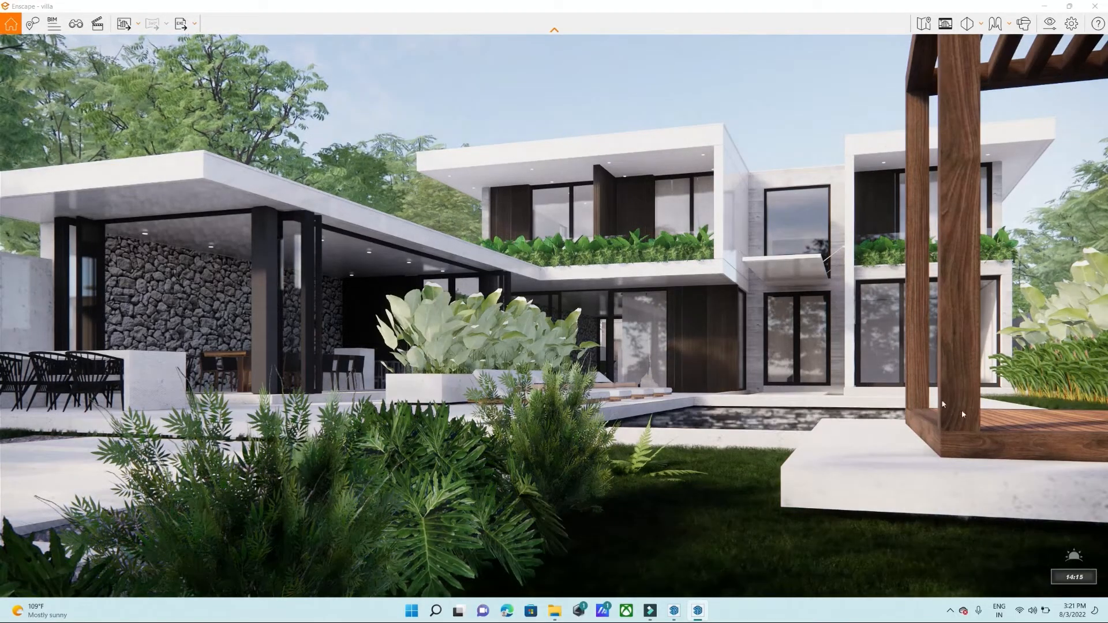
Shift the time of day to low, warm sunlight and swing the sun's direction around the villa.
right_click_drag(471, 200, 209, 199, "shift")
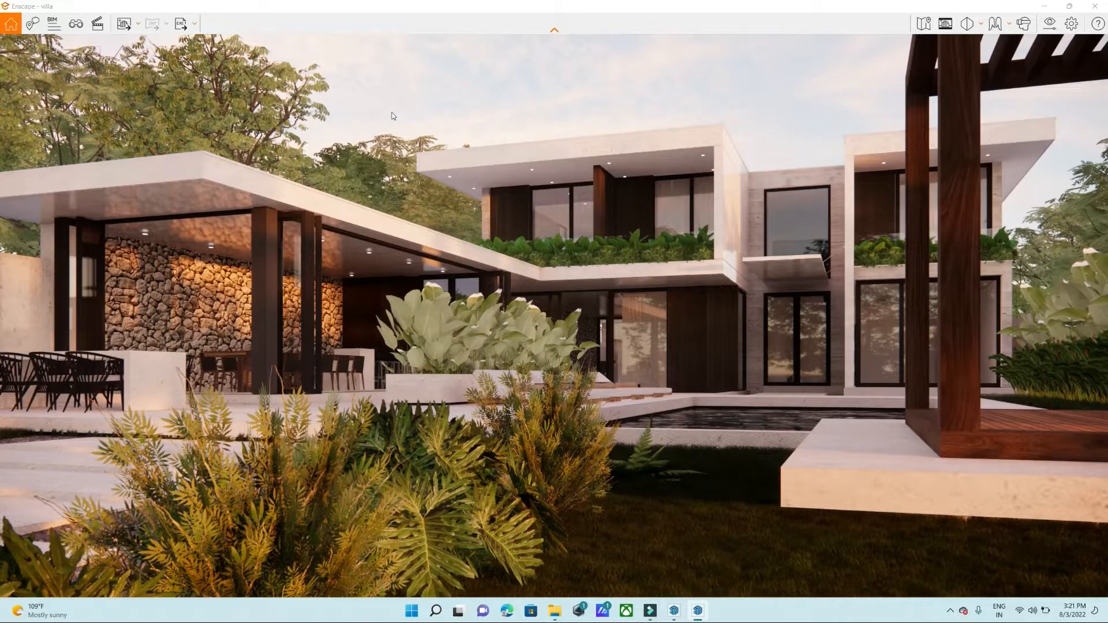
right_click_drag(459, 105, 527, 105, "shift")
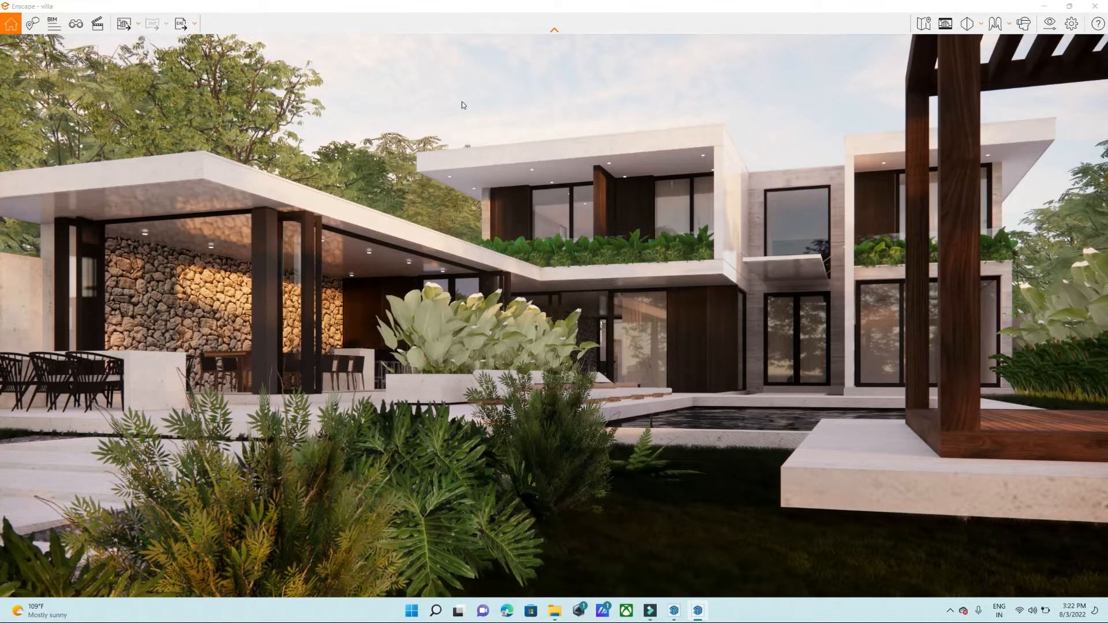
key("i")
key("i")
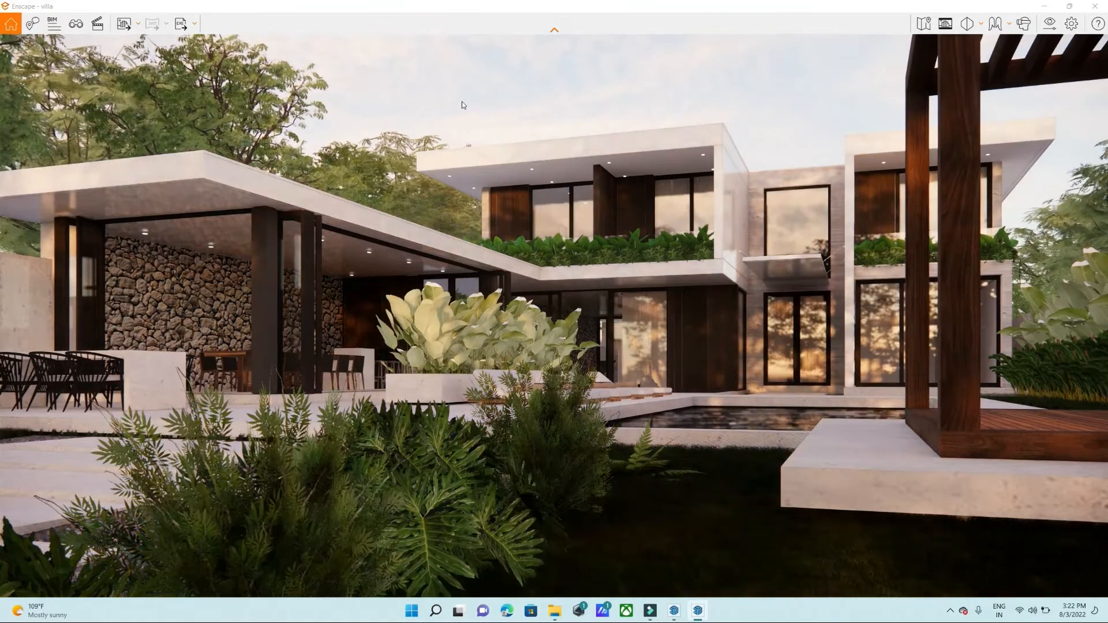
key("u")
key("u")
key("u")
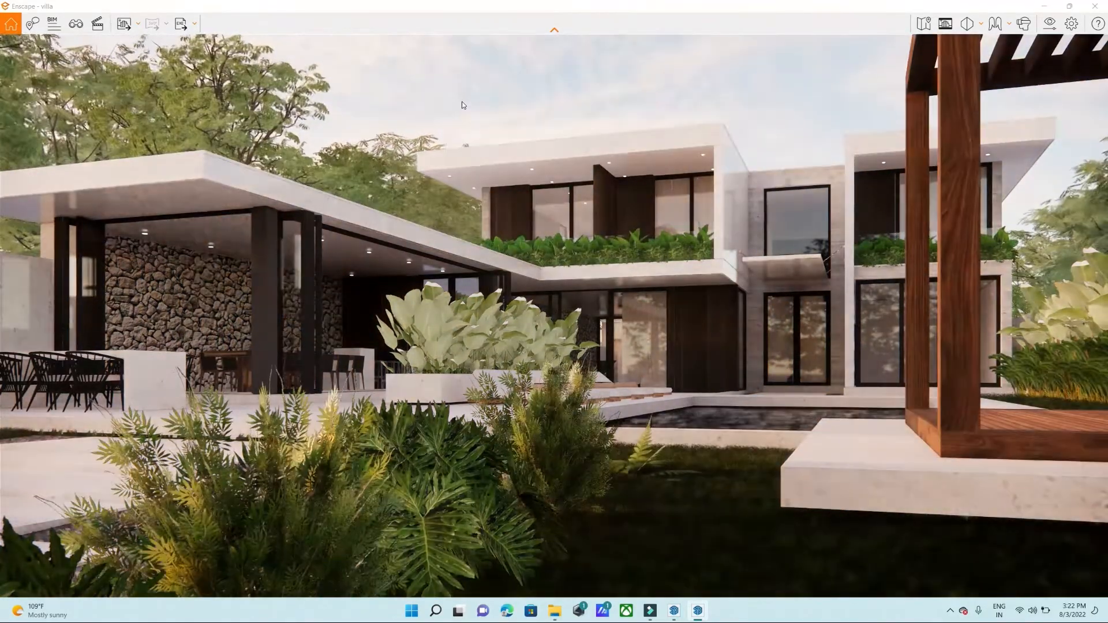
Rotate the sun's direction back and forth until the villa's front and garden fall into shade.
key("i")
key("i")
key("u")
key("u")
key("u")
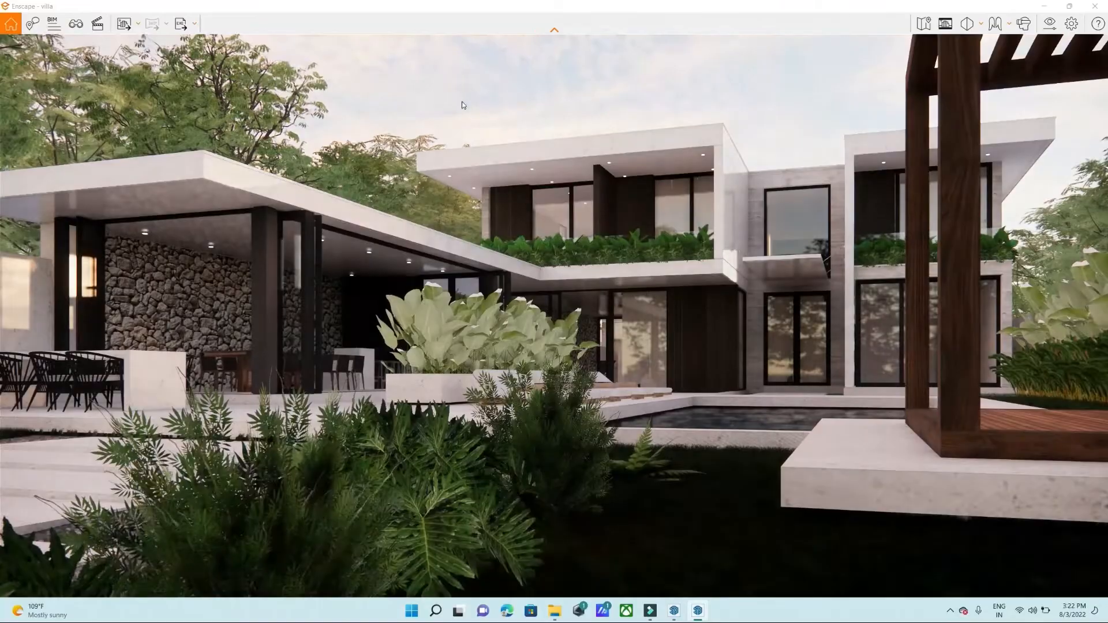
key("i")
key("i")
key("i")
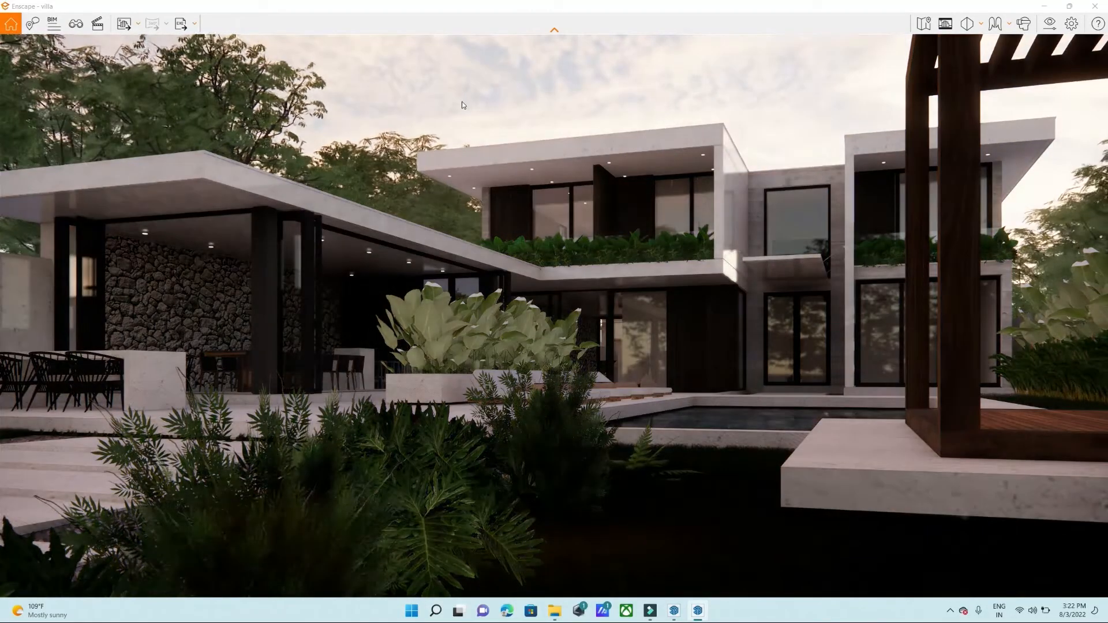
Turn the camera to face the sun above the horizon and move the sun back and forth along it.
left_click_drag(579, 302, 534, 87)
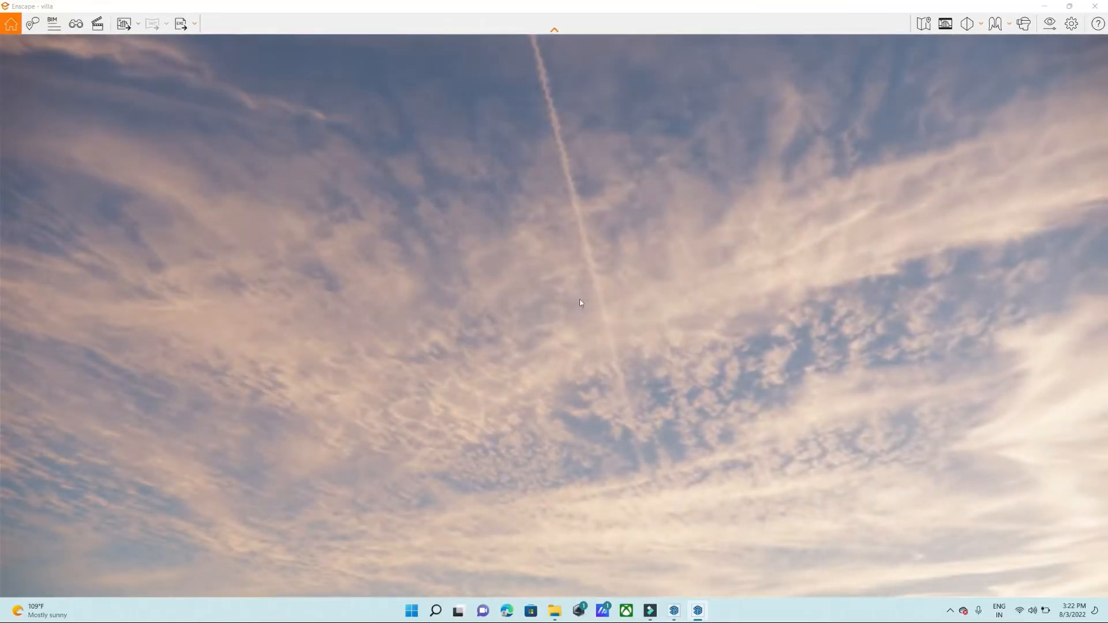
left_click_drag(579, 302, 663, 416)
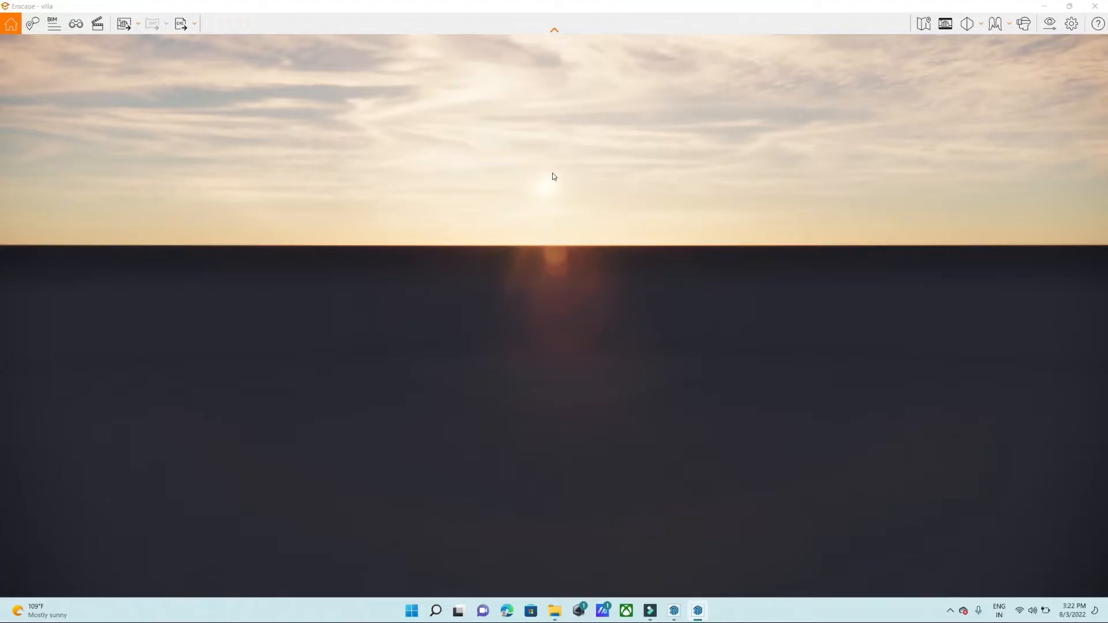
key("i")
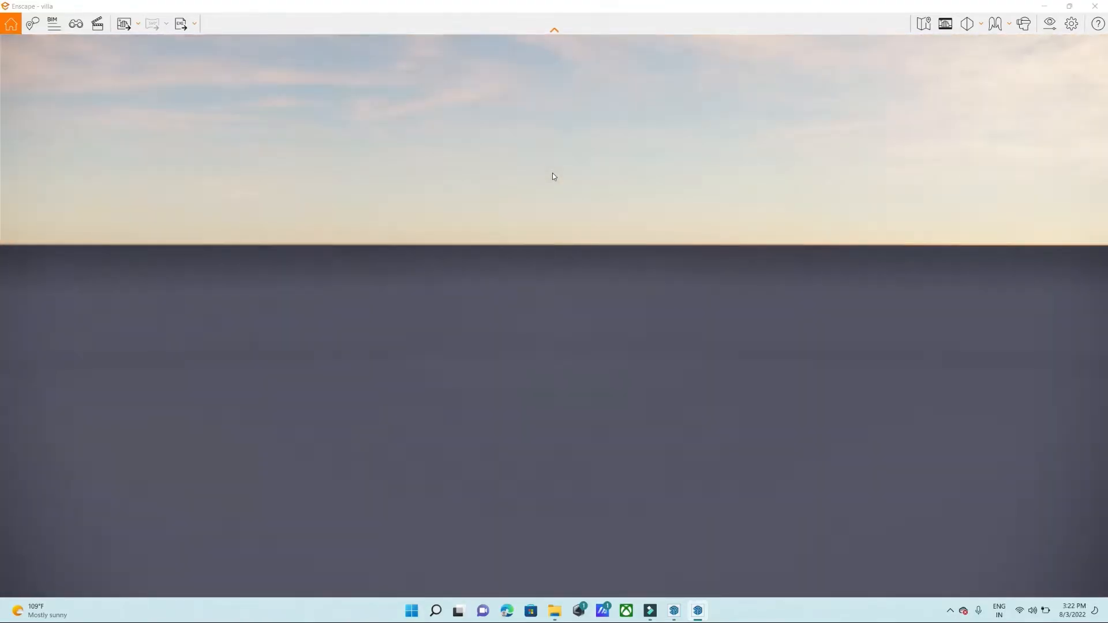
key("u")
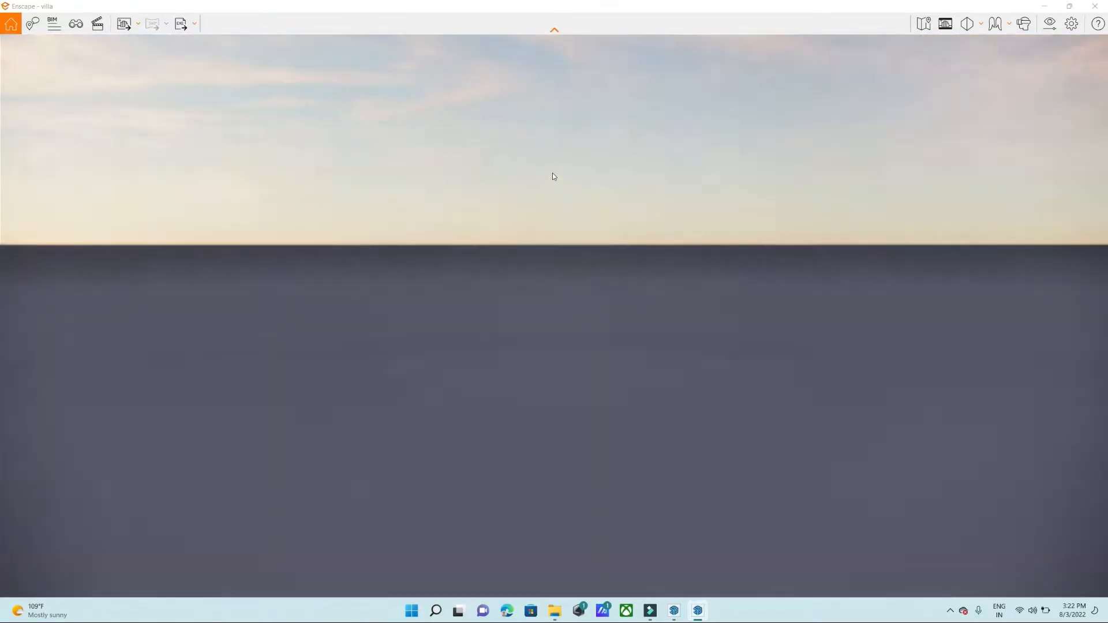
key("i")
key("u")
key("i")
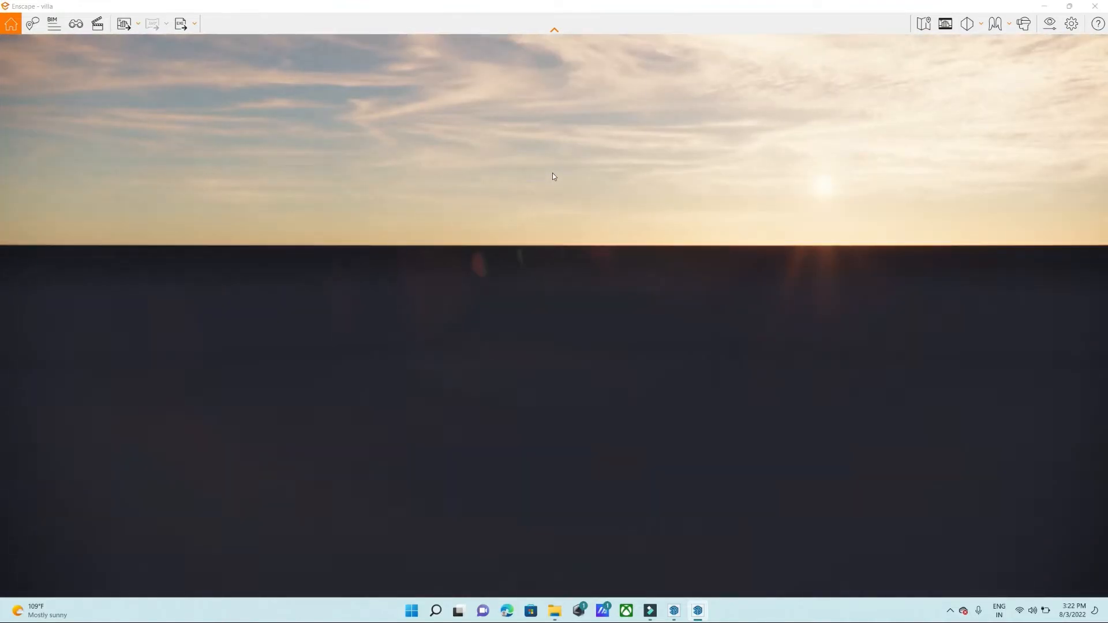
key("i")
key("u")
key("i")
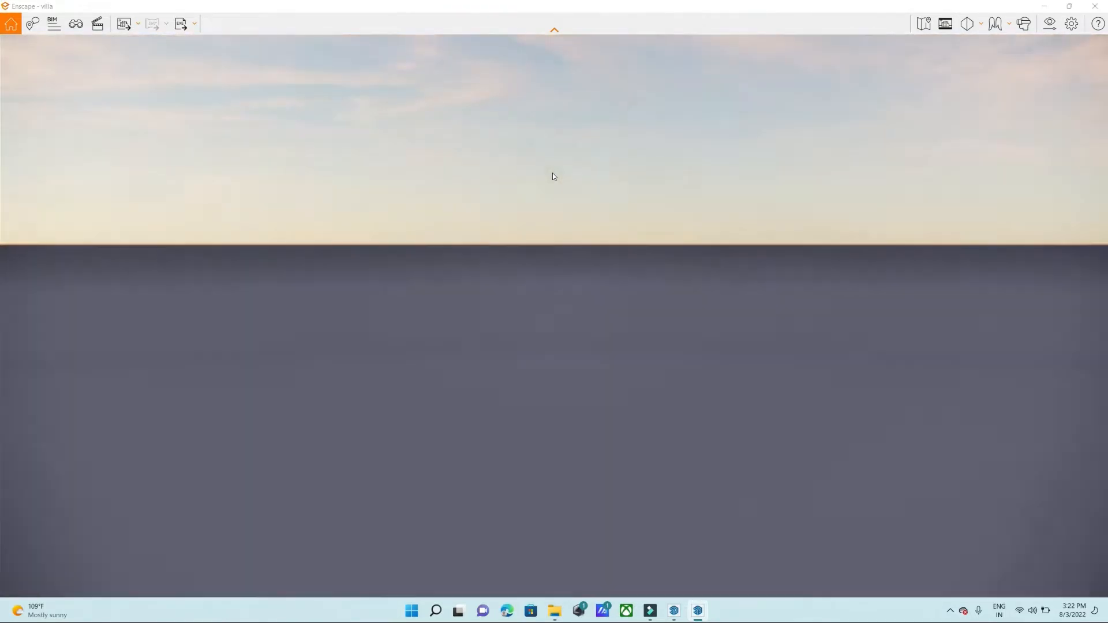
key("u")
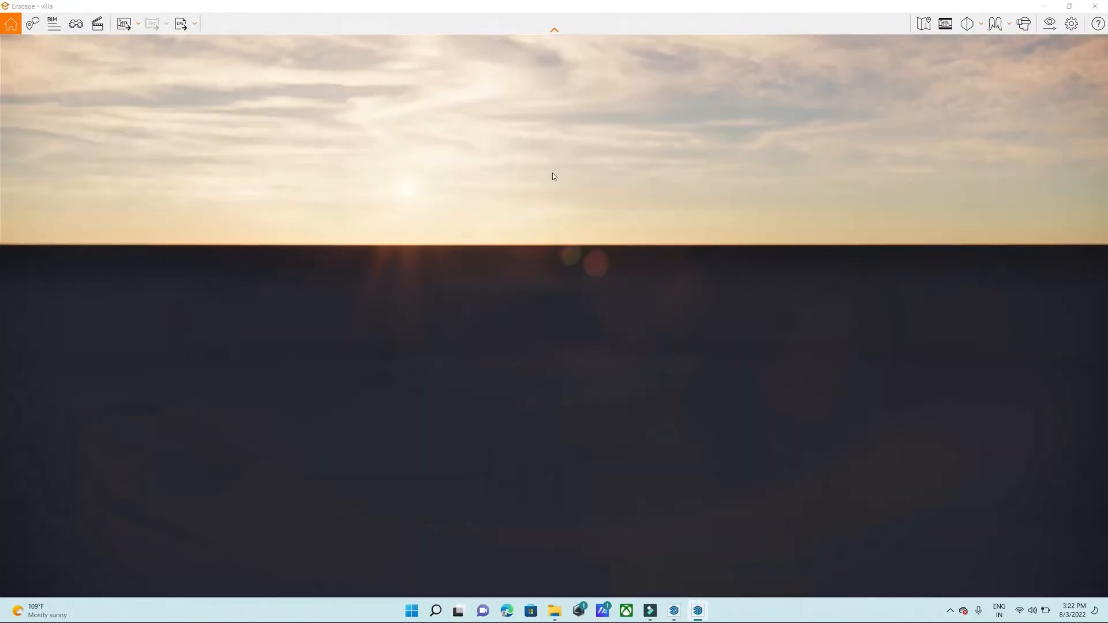
Bring the camera back over the garden to a low frontal view of the villa with the pergola.
left_click_drag(597, 366, 589, 144)
left_click_drag(577, 248, 564, 265)
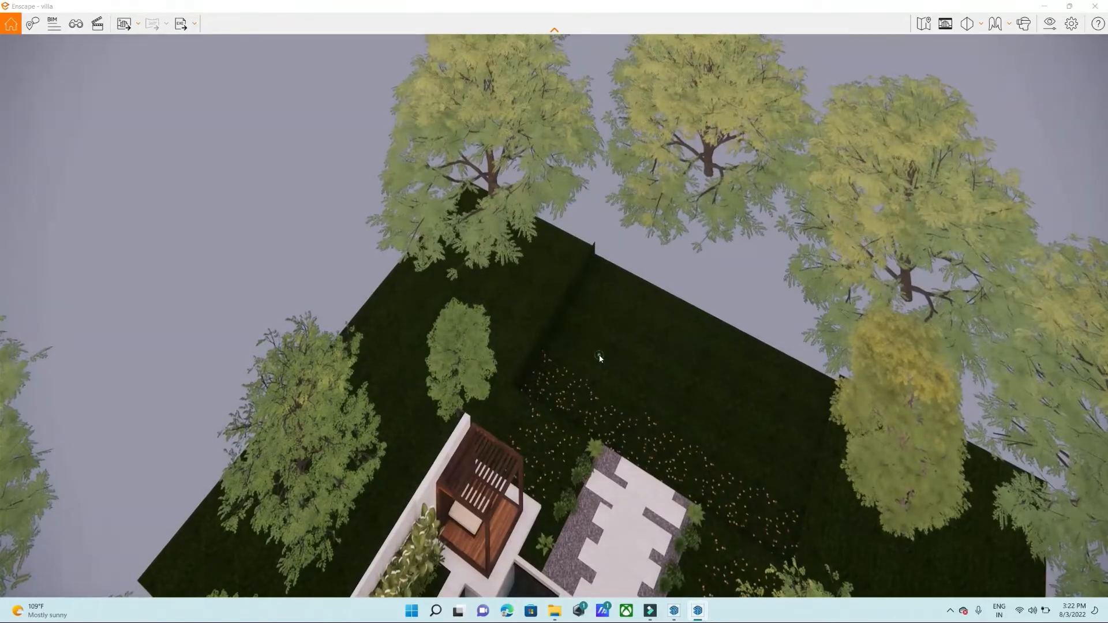
scroll(601, 347, "up", 10)
mouse_move(645, 365)
left_mouse_down()
mouse_move(756, 520)
mouse_move(855, 528)
mouse_move(648, 362)
left_mouse_up()
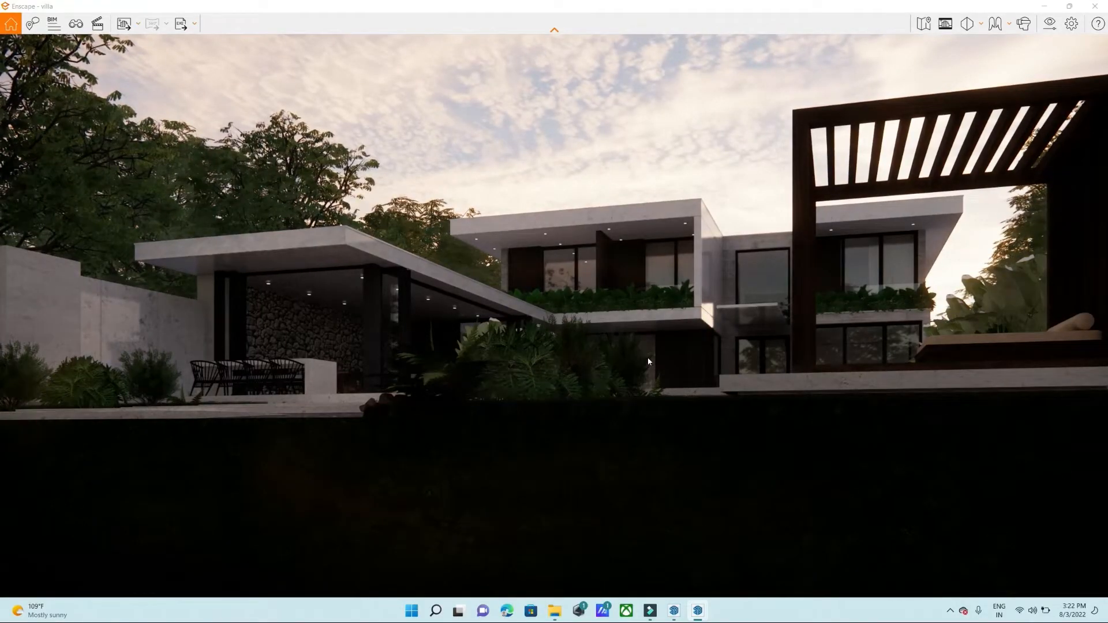
Run the scene's time of day through night and daylight to 17:14.
key("u")
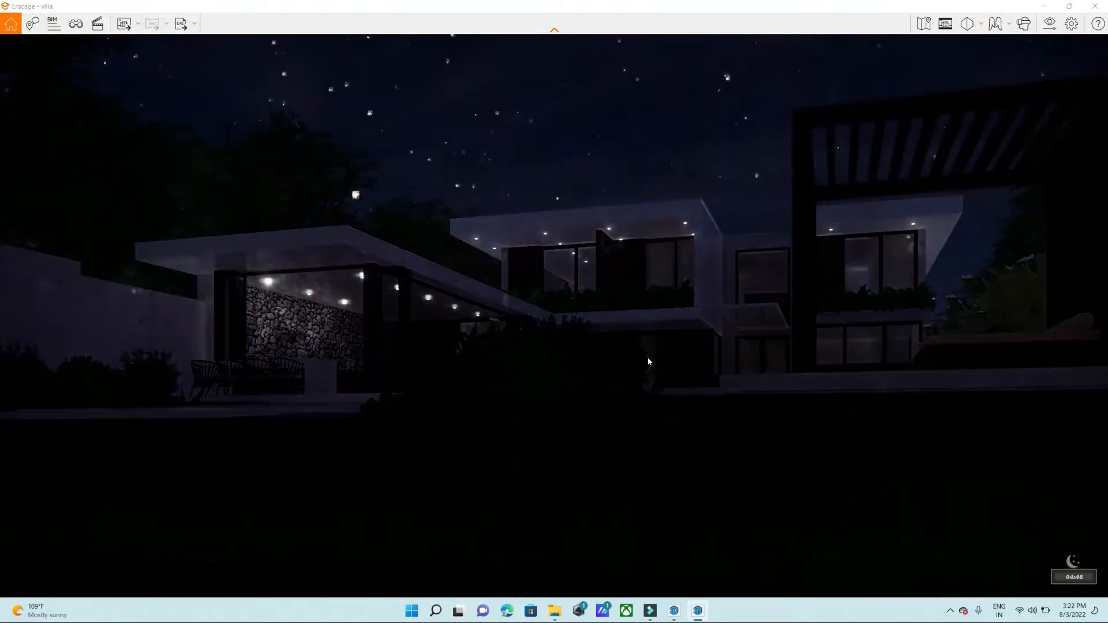
key("u")
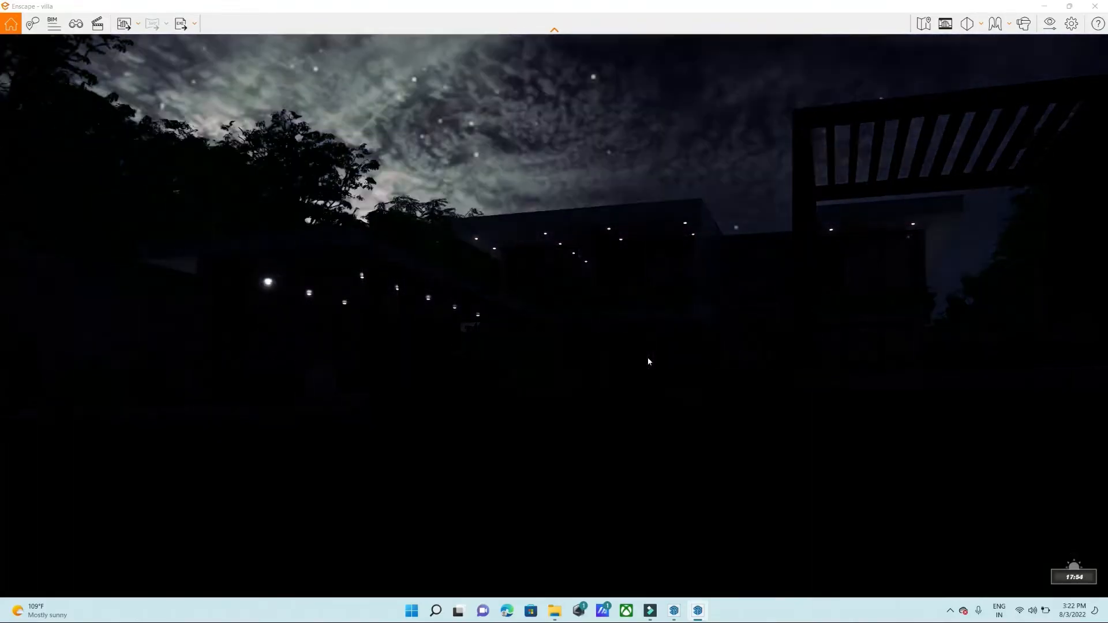
key("u")
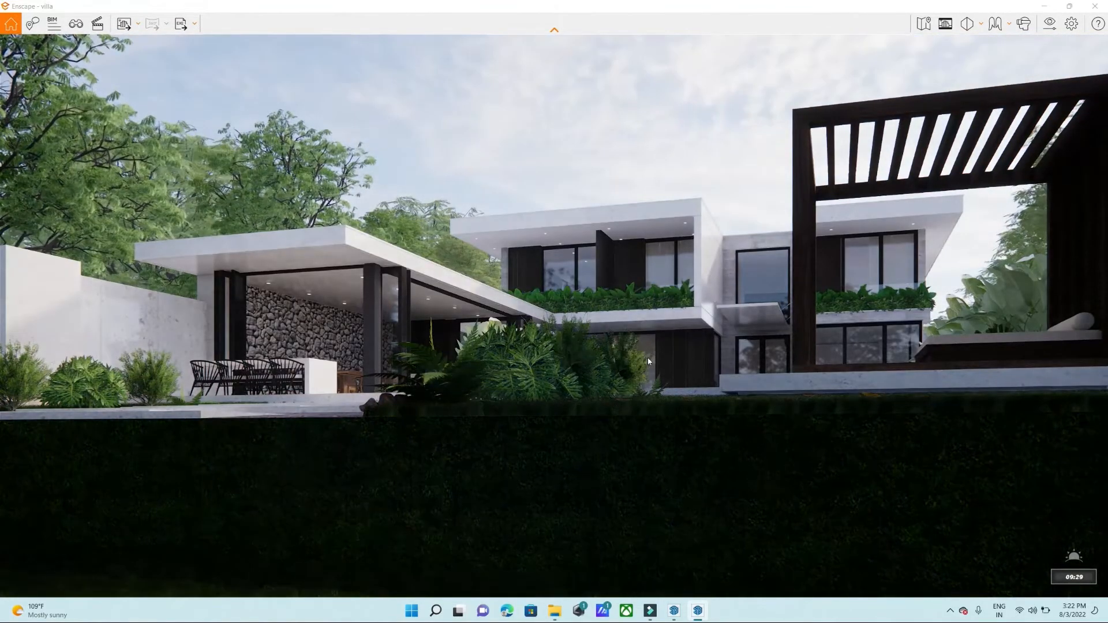
key("u")
key("u")
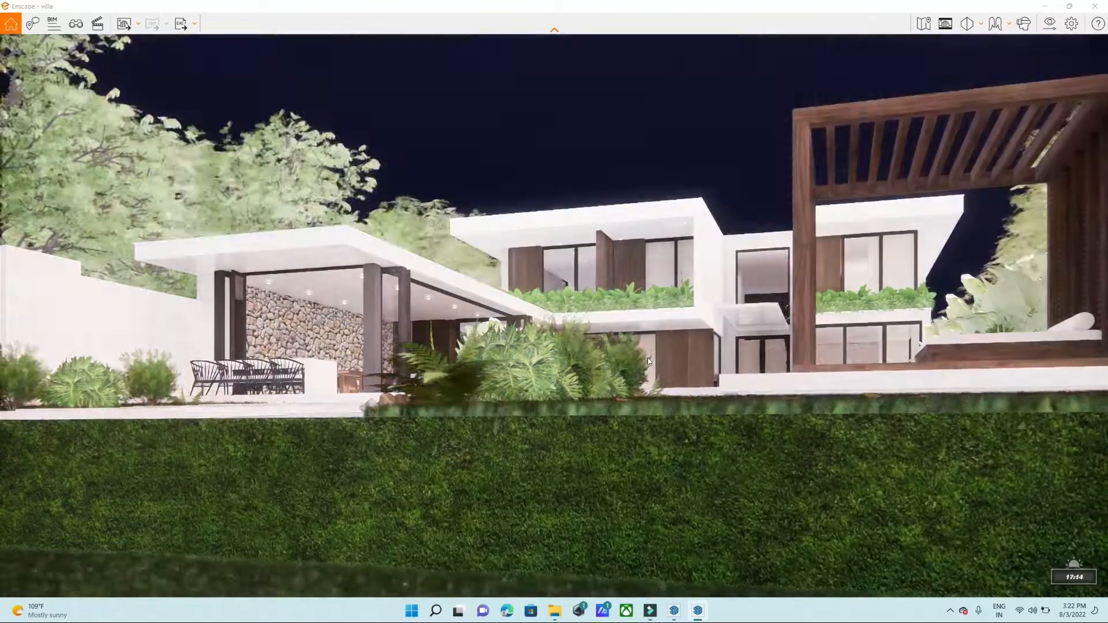
Shift the time of day through 13:29 to warm, low sunlight on the villa.
key("i")
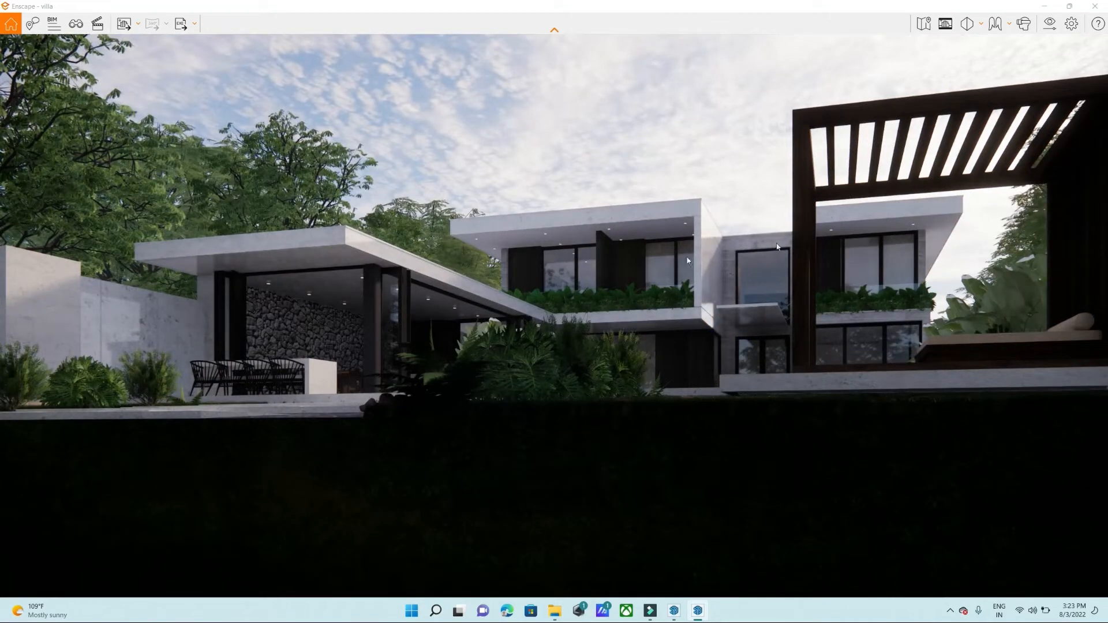
key("i")
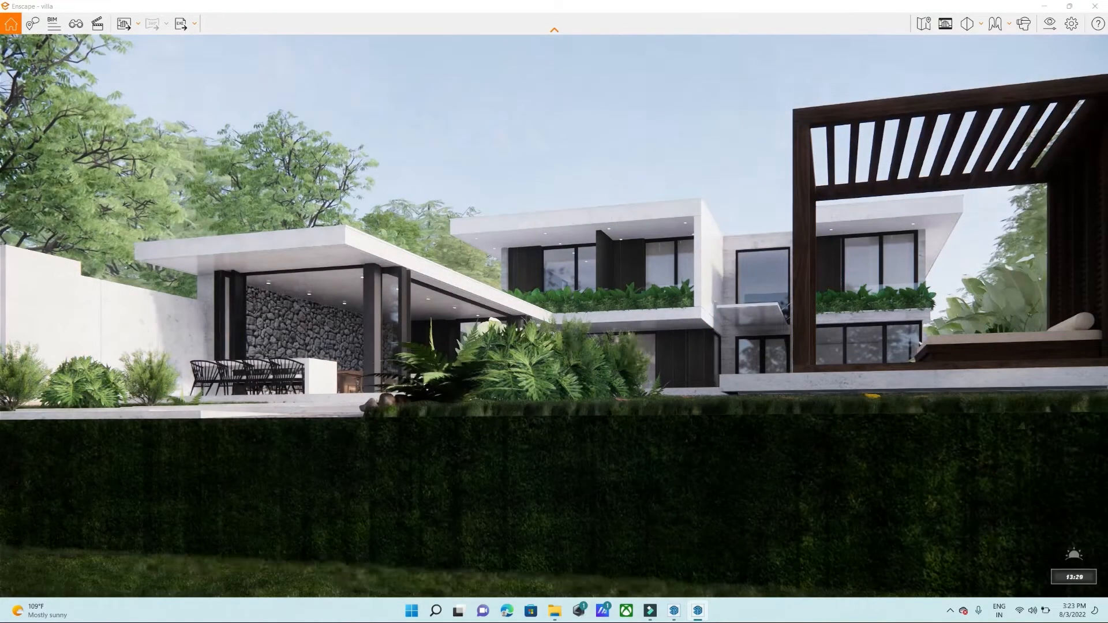
key("i")
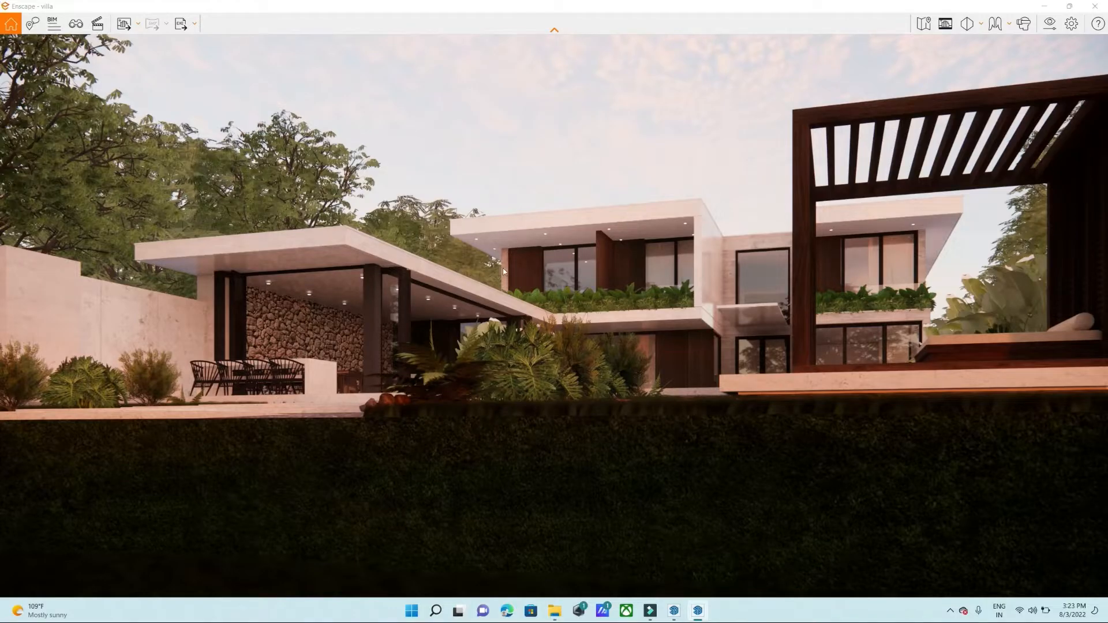
Shift the scene to night and turn the camera until the moon is framed above the horizon.
right_click_drag(413, 190, 450, 191, "shift")
left_click_drag(671, 335, 1, 346)
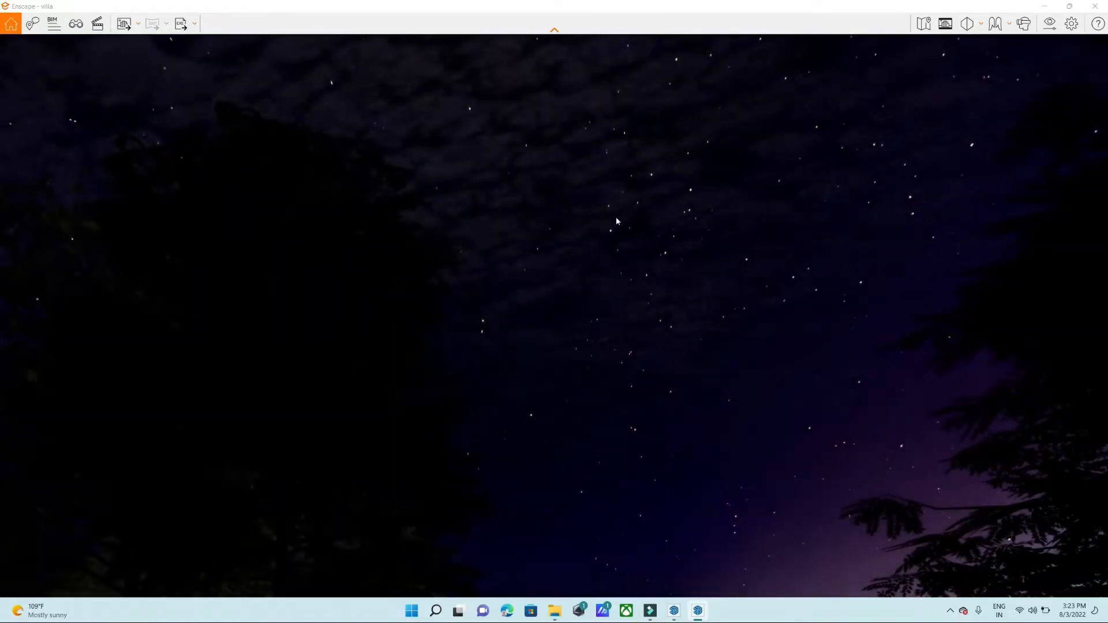
left_click_drag(613, 415, 323, 450)
left_click_drag(554, 231, 497, 344)
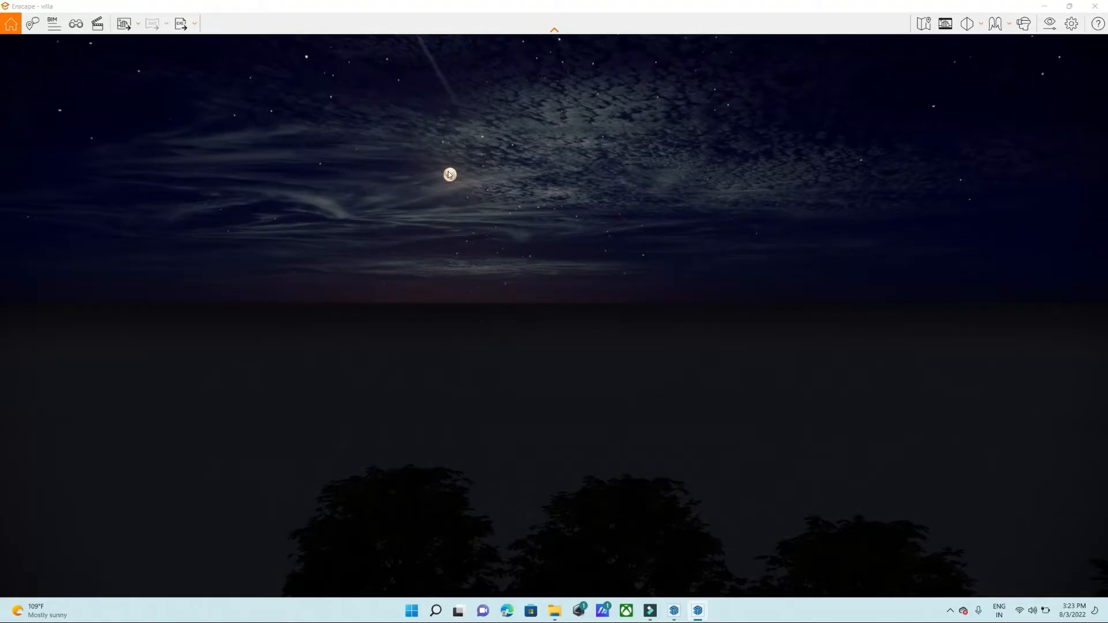
left_click_drag(543, 367, 547, 367)
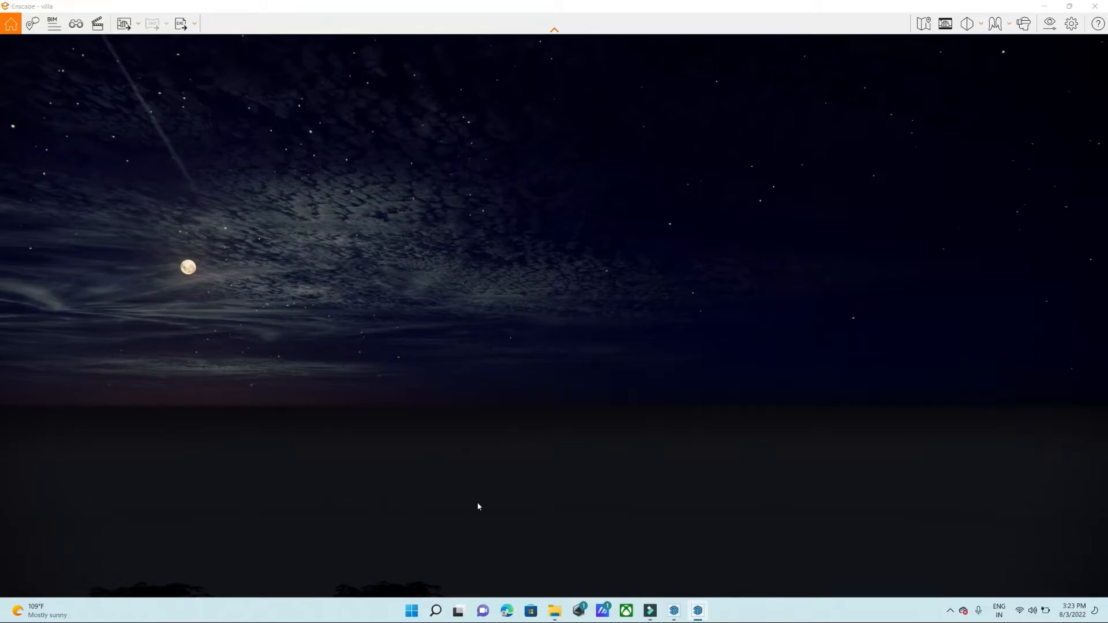
In the sky section of Visual Settings, set Moon Size to 1,000 % and move the dialog clear of the moon.
left_click(1051, 23)
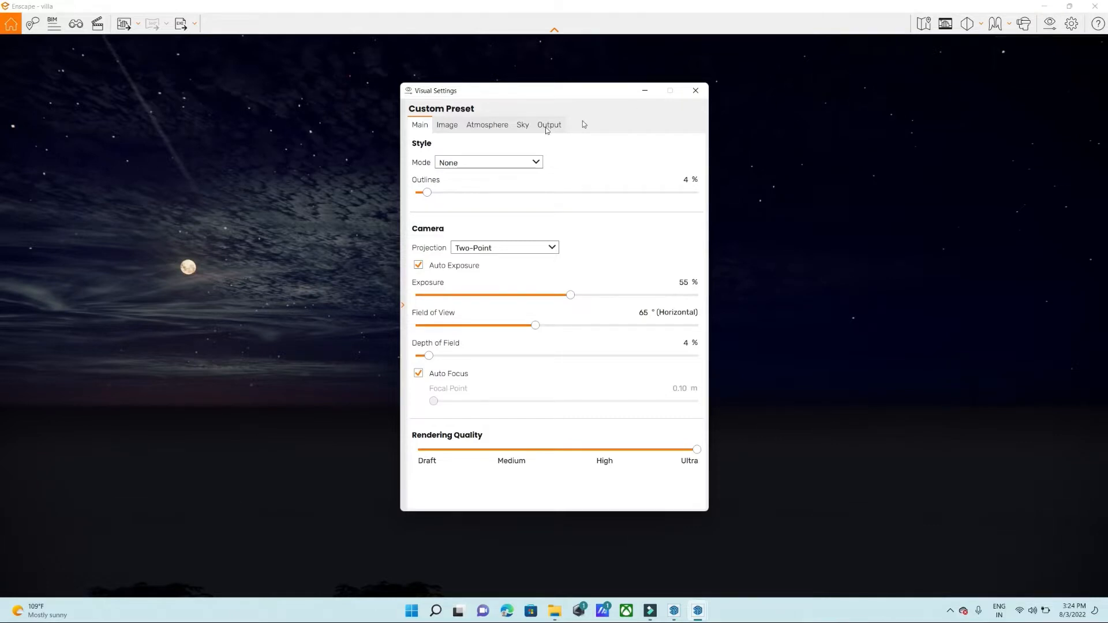
left_click(524, 125)
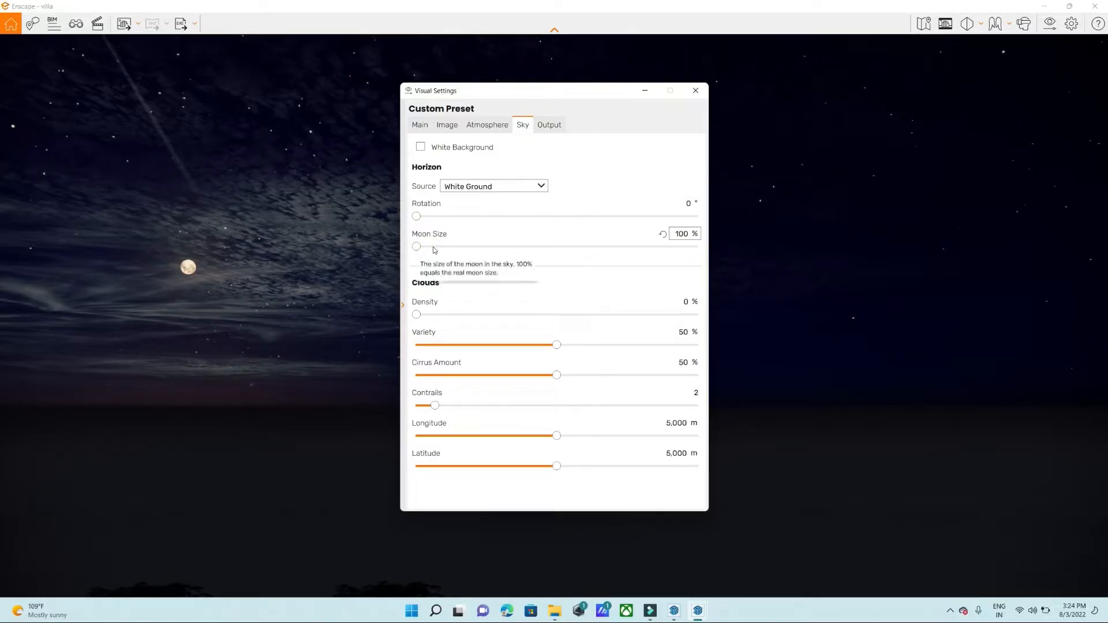
left_click_drag(418, 246, 802, 272)
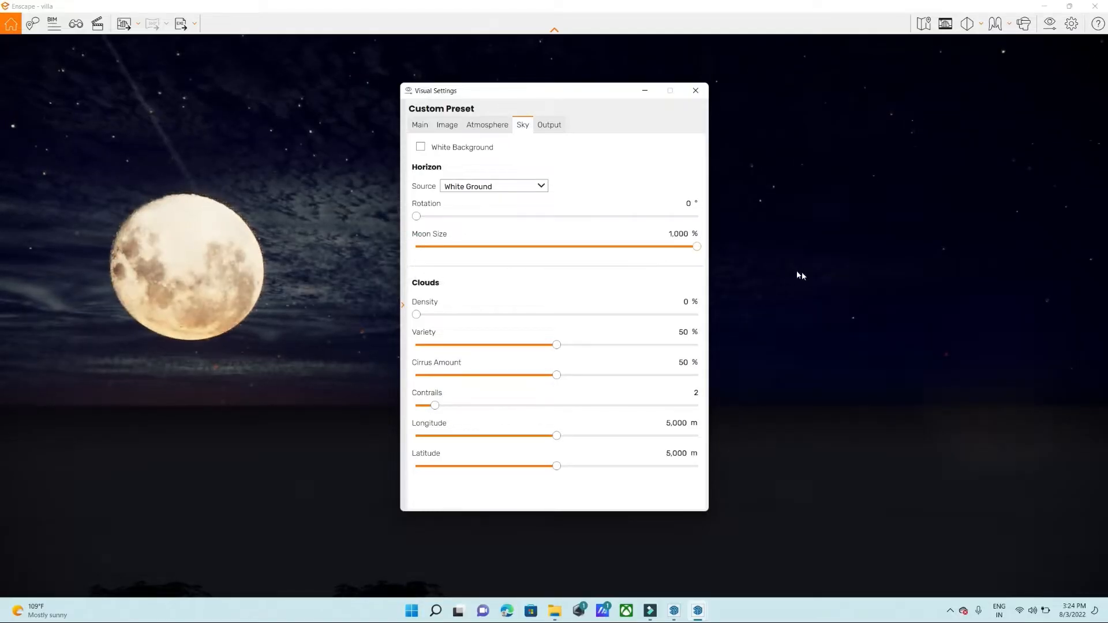
left_click_drag(319, 331, 398, 344)
left_click_drag(467, 93, 578, 88)
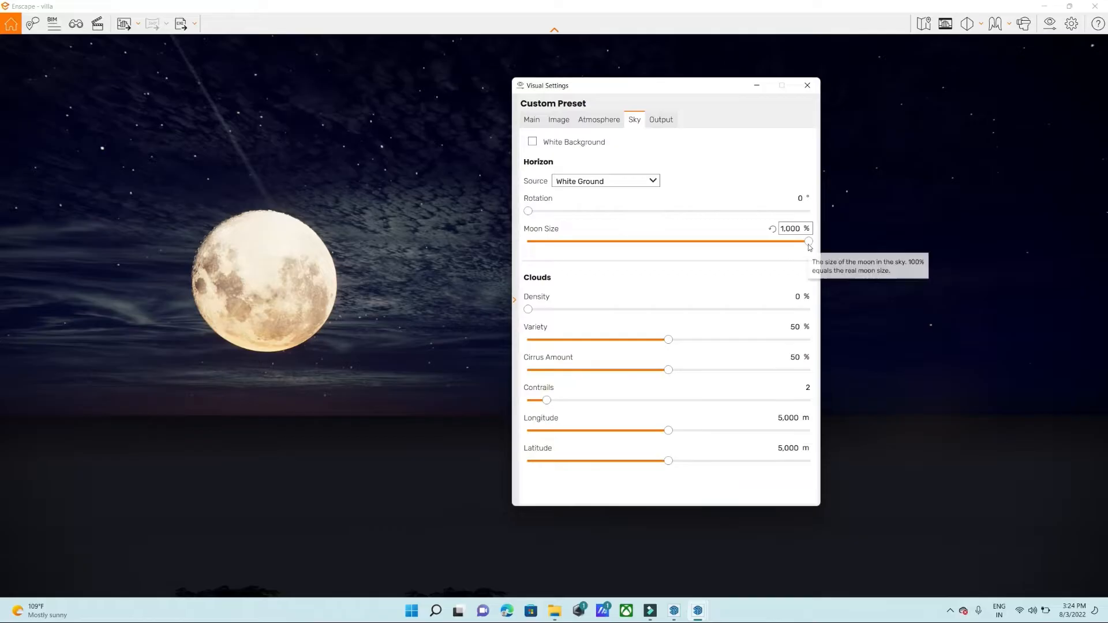
left_click(772, 228)
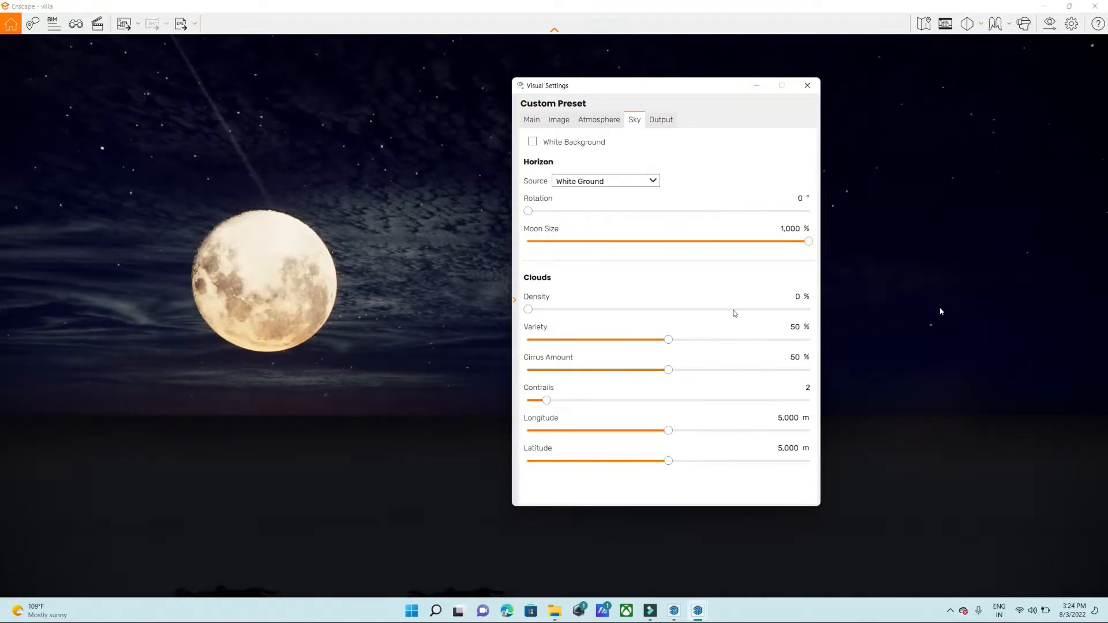
Set the horizon rotation to 169° and switch the horizon source to Clear.
left_click_drag(531, 213, 660, 226)
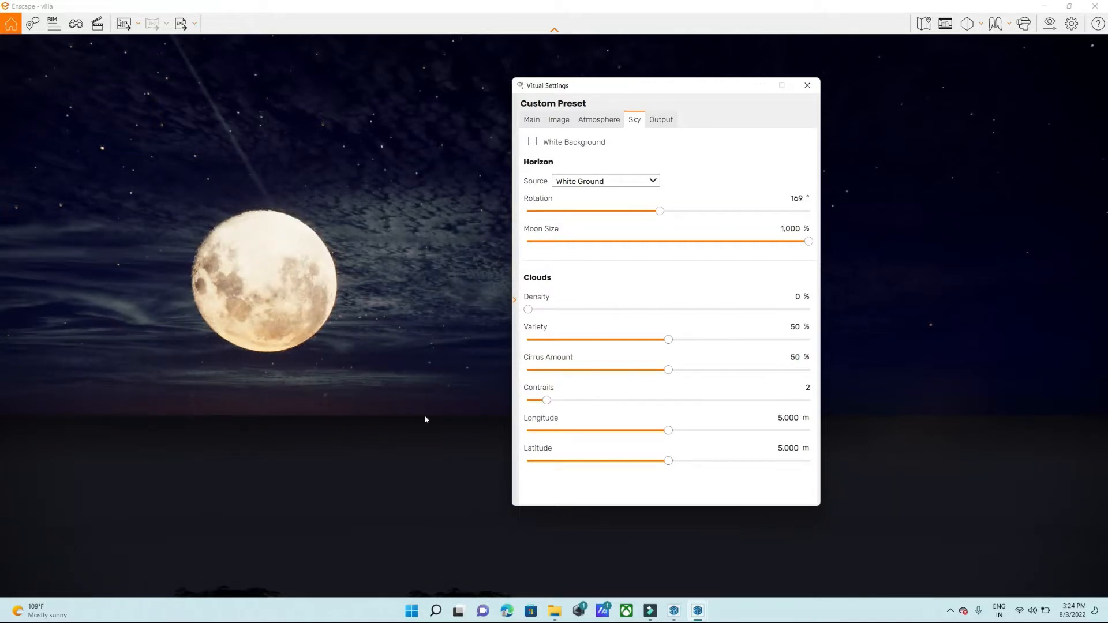
left_click(585, 182)
left_click(573, 192)
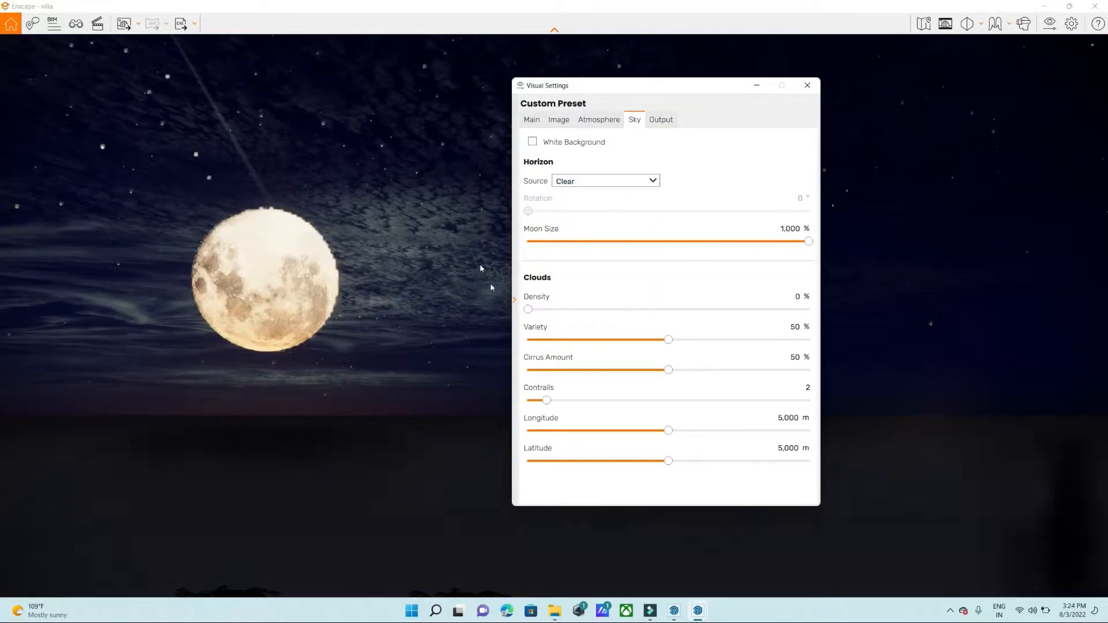
Change the horizon source to Desert and turn the view to see the moon above the hills.
left_click(574, 182)
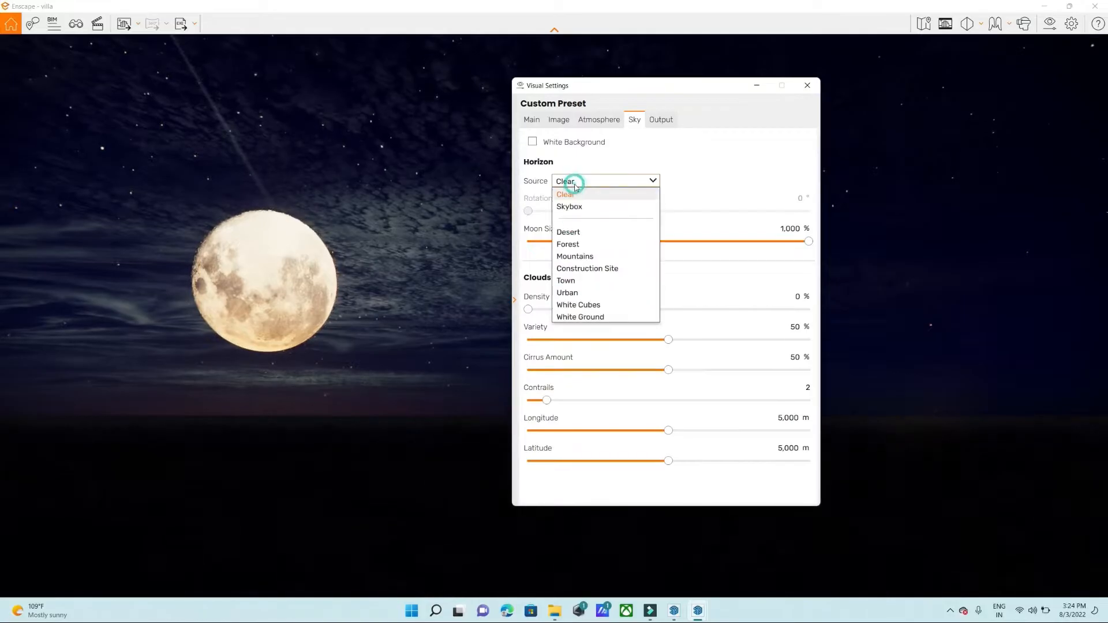
left_click(570, 232)
left_click_drag(332, 403, 172, 375)
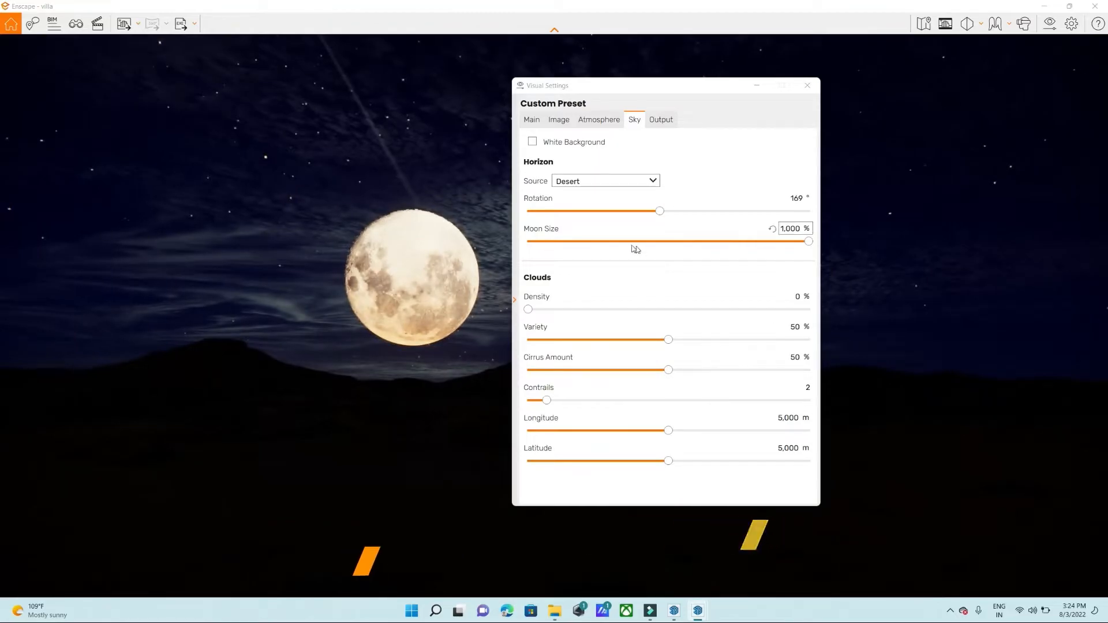
Switch the horizon source to Forest and shift the time of day to 17:06 to view the moon above the trees.
left_click(568, 182)
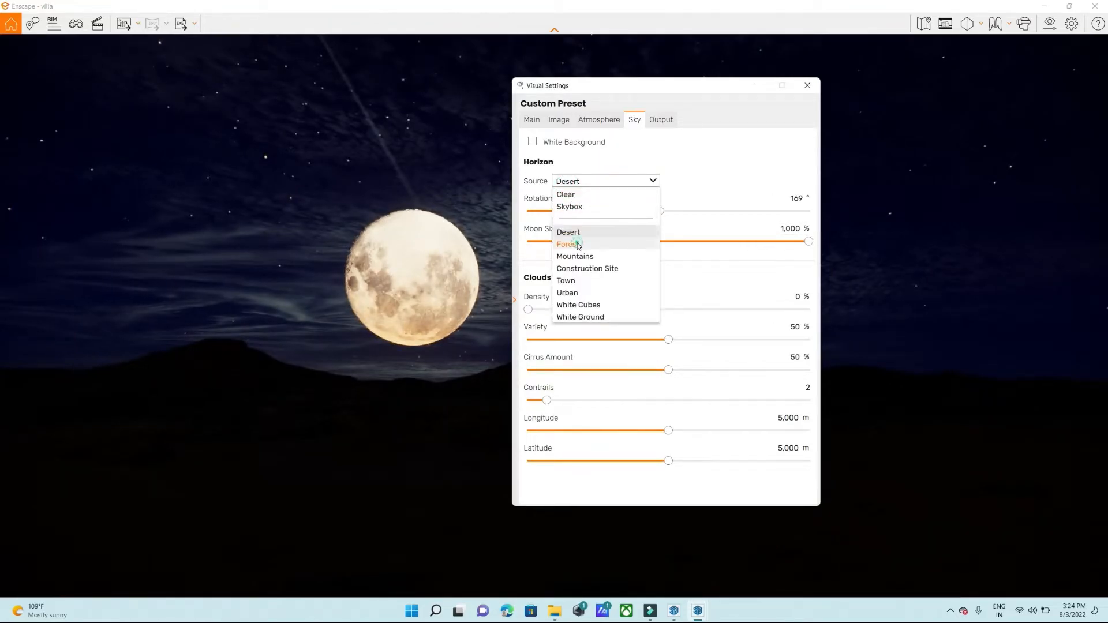
left_click(579, 245)
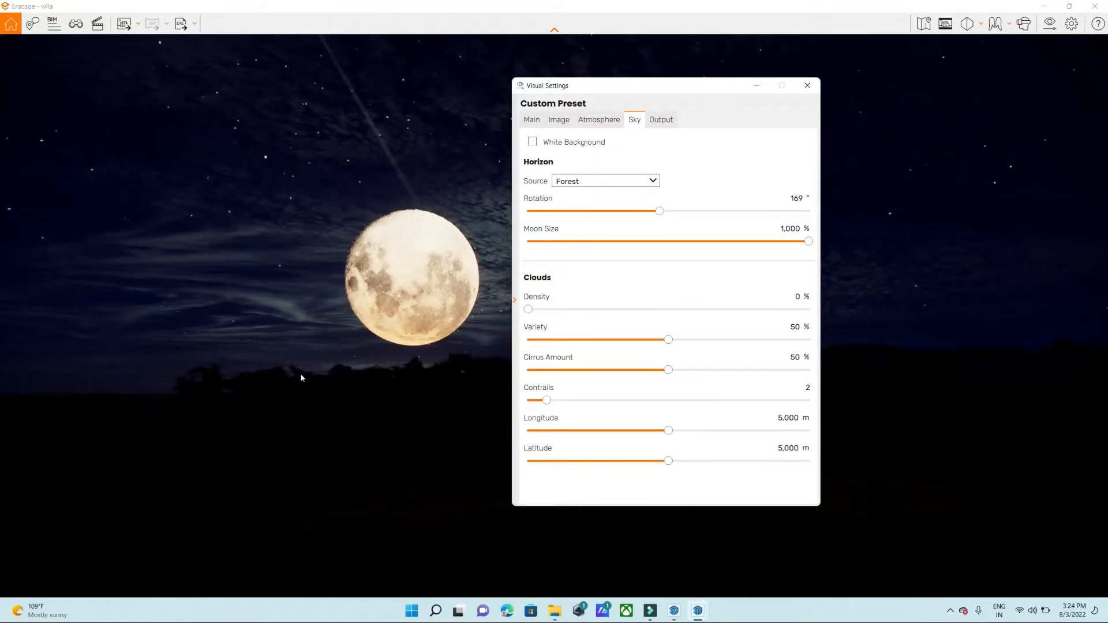
left_click(358, 361)
right_click_drag(388, 373, 328, 373, "shift")
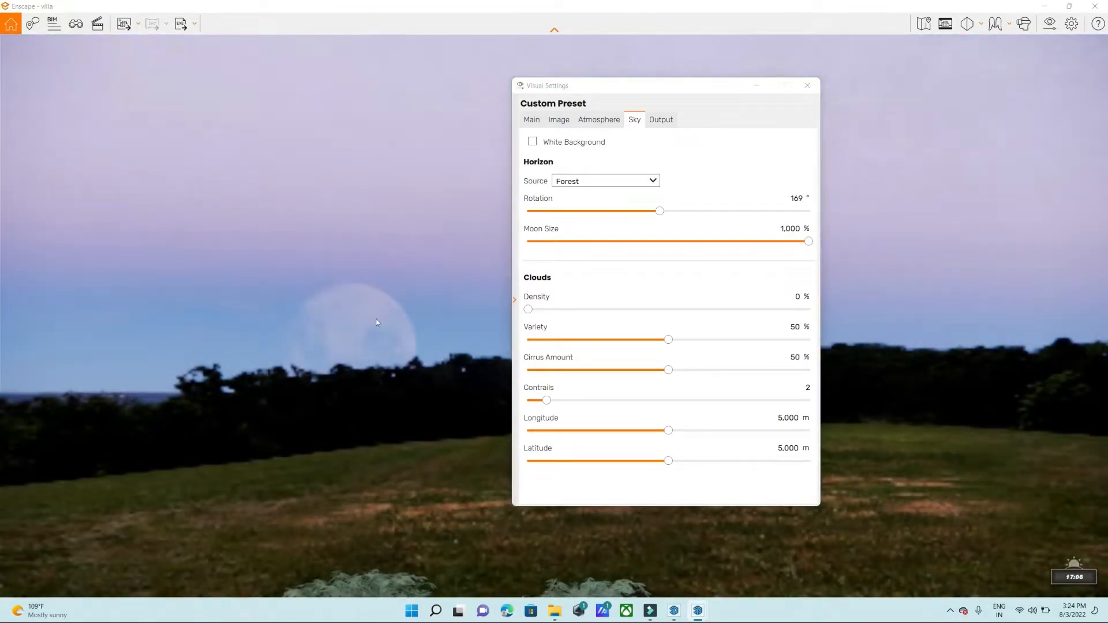
left_click_drag(359, 346, 459, 348)
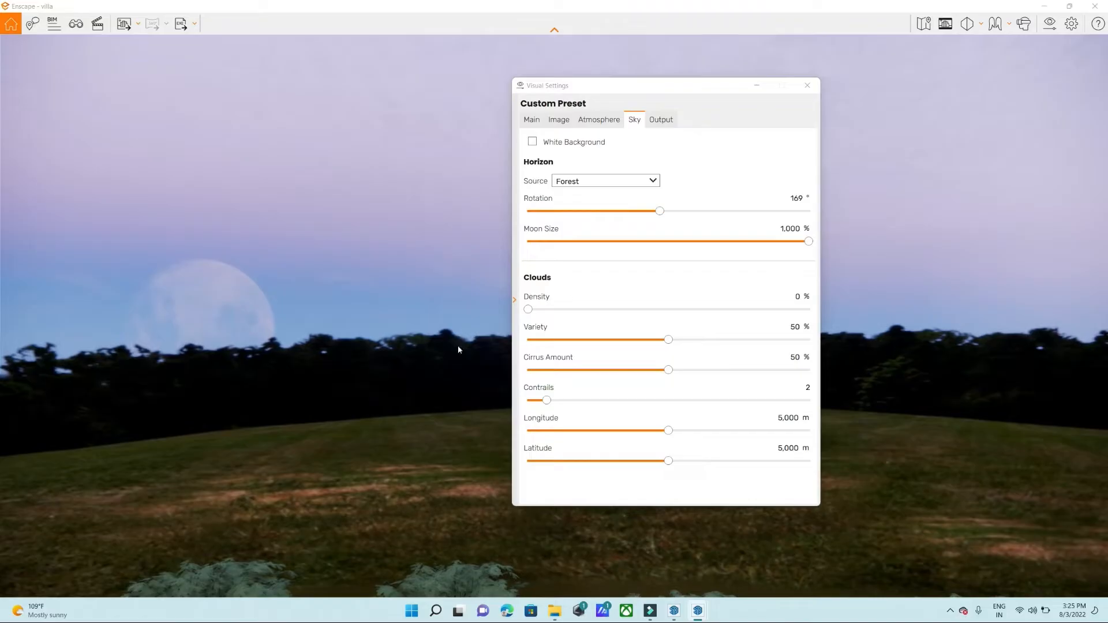
Try the Mountains, Construction Site and Town horizon sources one after another.
left_click(602, 181)
left_click(575, 256)
left_click(575, 181)
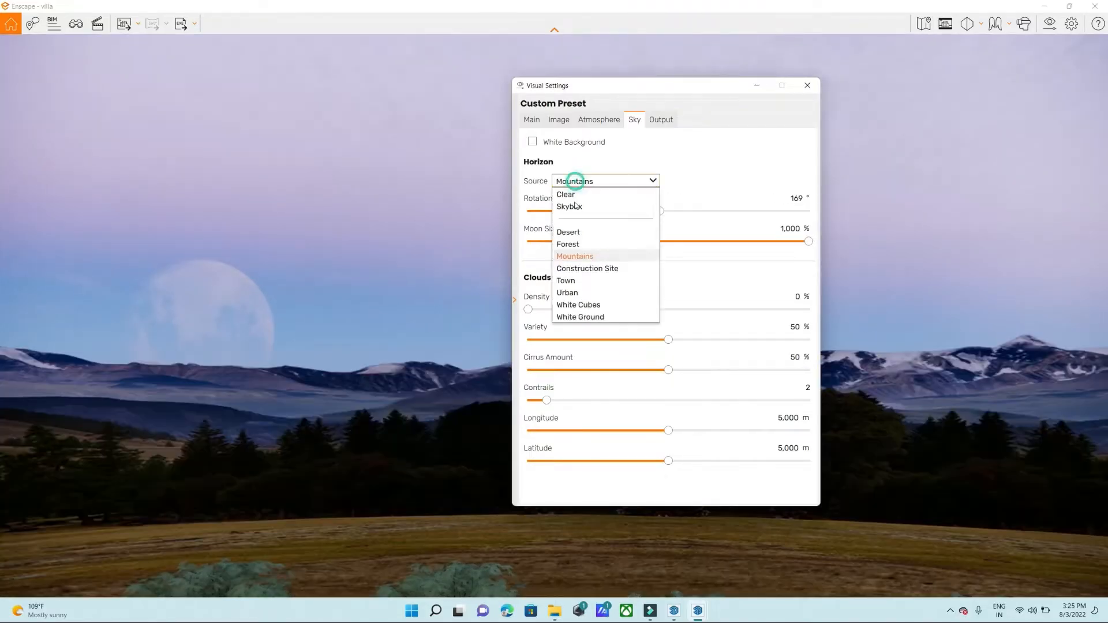
left_click(572, 268)
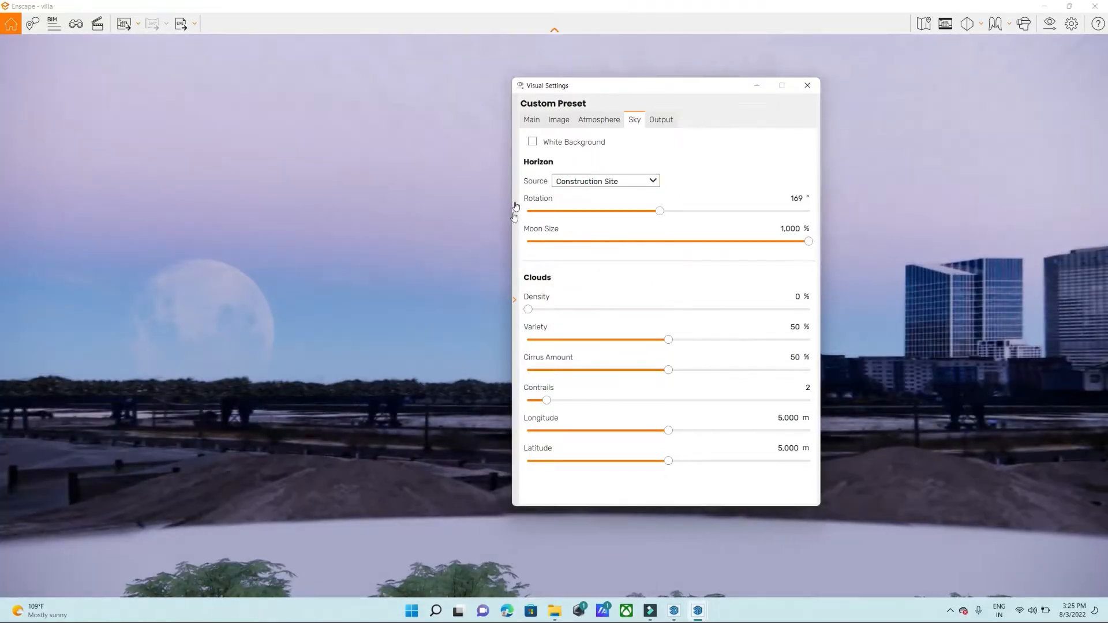
left_click(575, 182)
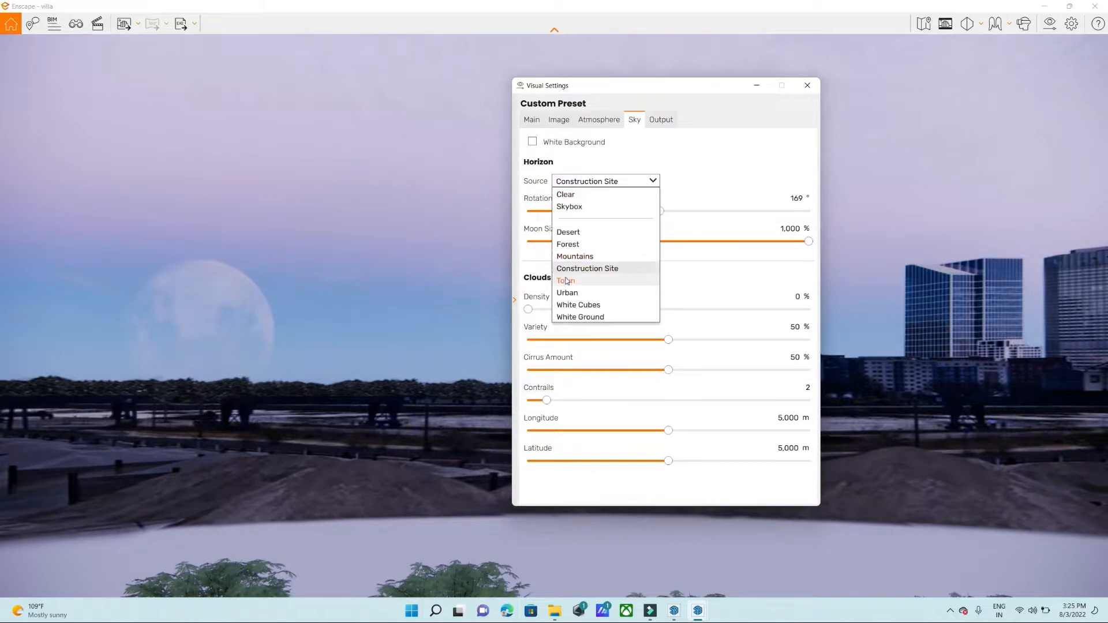
left_click(575, 280)
Try the Urban, White Cubes and White Ground horizon sources one after another.
left_click(599, 180)
left_click(575, 291)
left_click(600, 181)
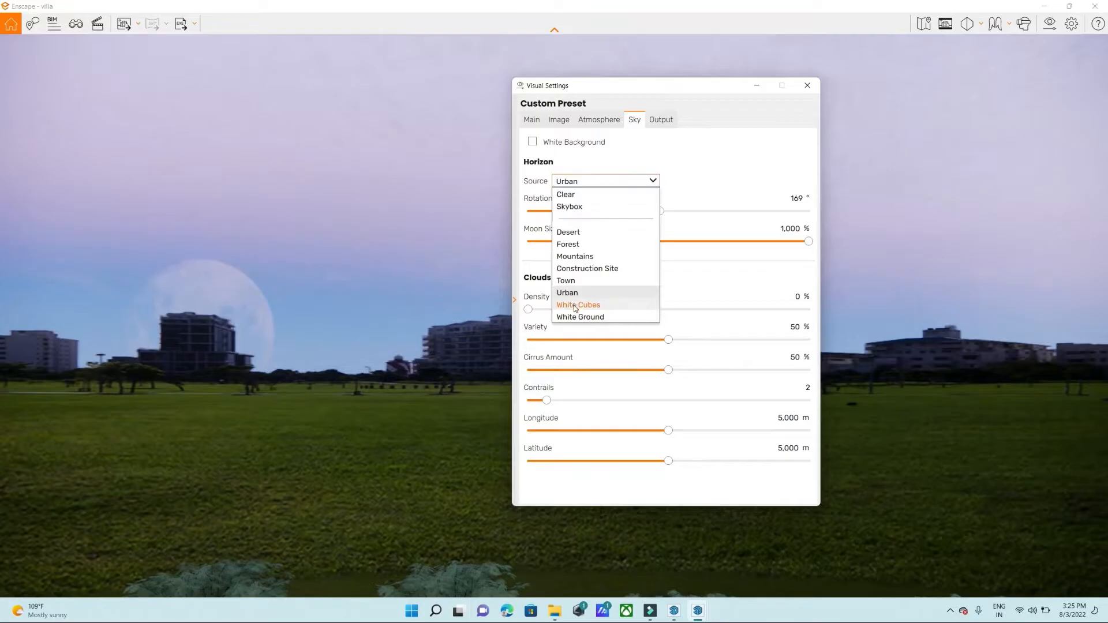
left_click(576, 306)
left_click(581, 180)
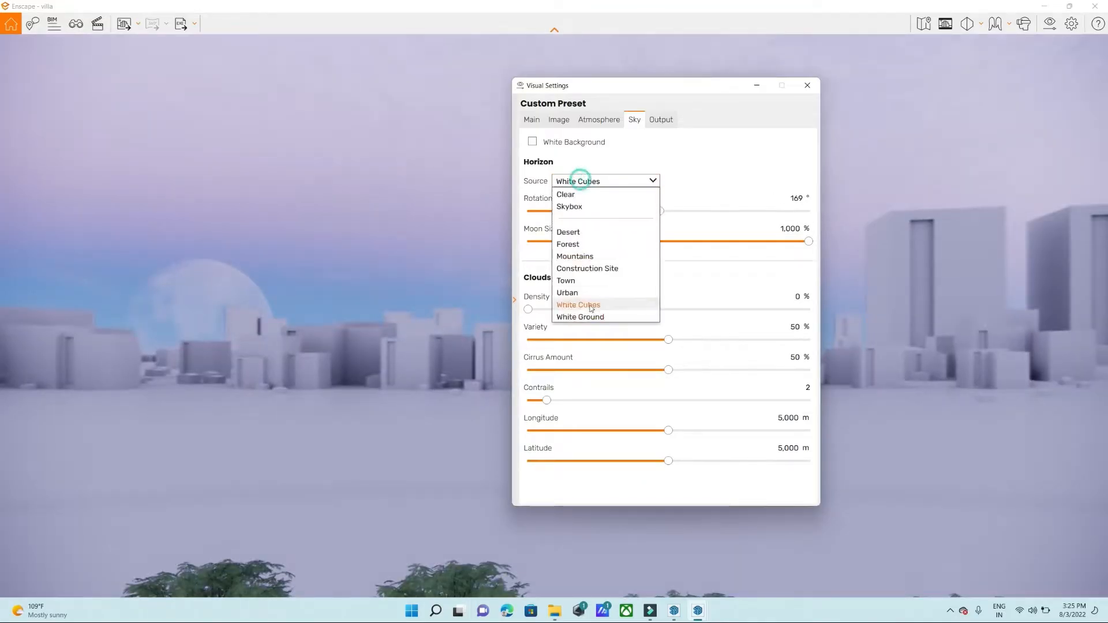
left_click(580, 317)
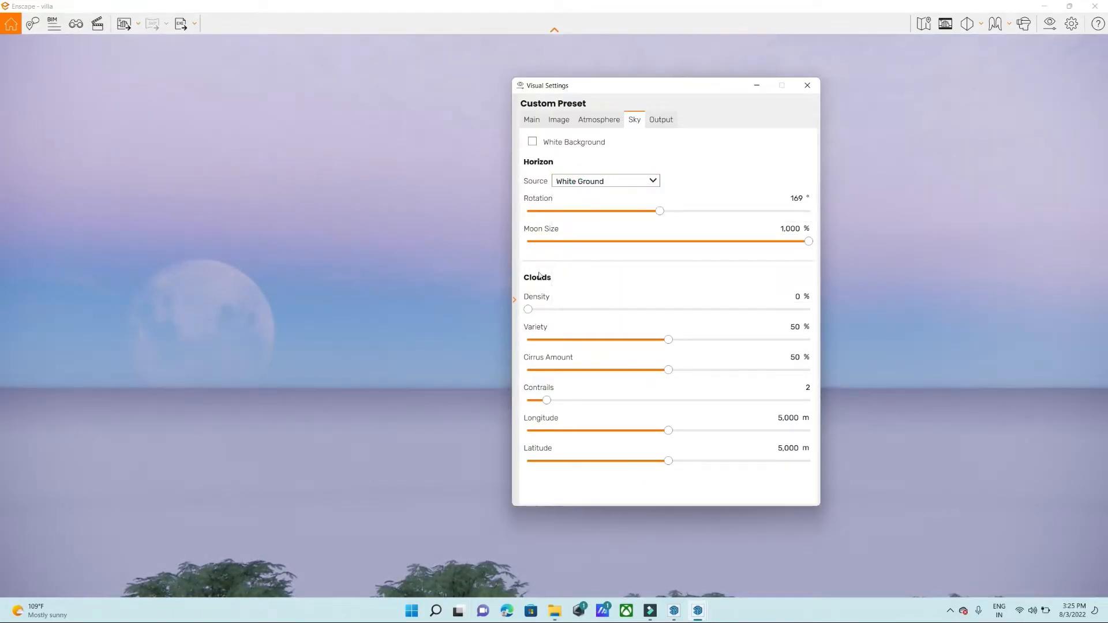
Try the Skybox horizon source without loading a file, and return the source to Mountains.
left_click(572, 182)
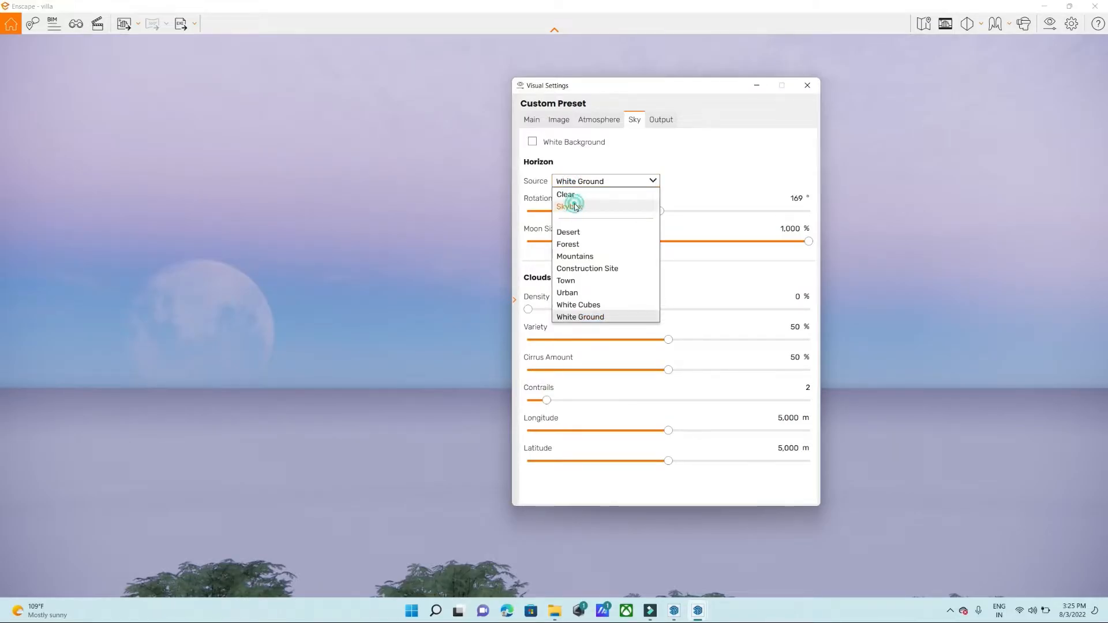
left_click(576, 207)
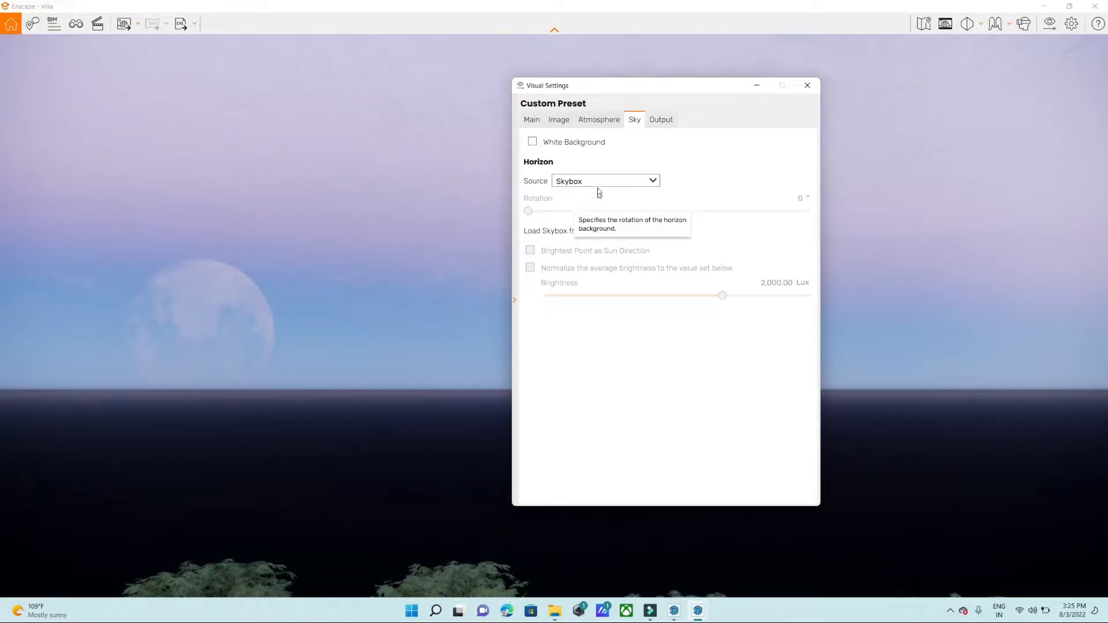
left_click(594, 181)
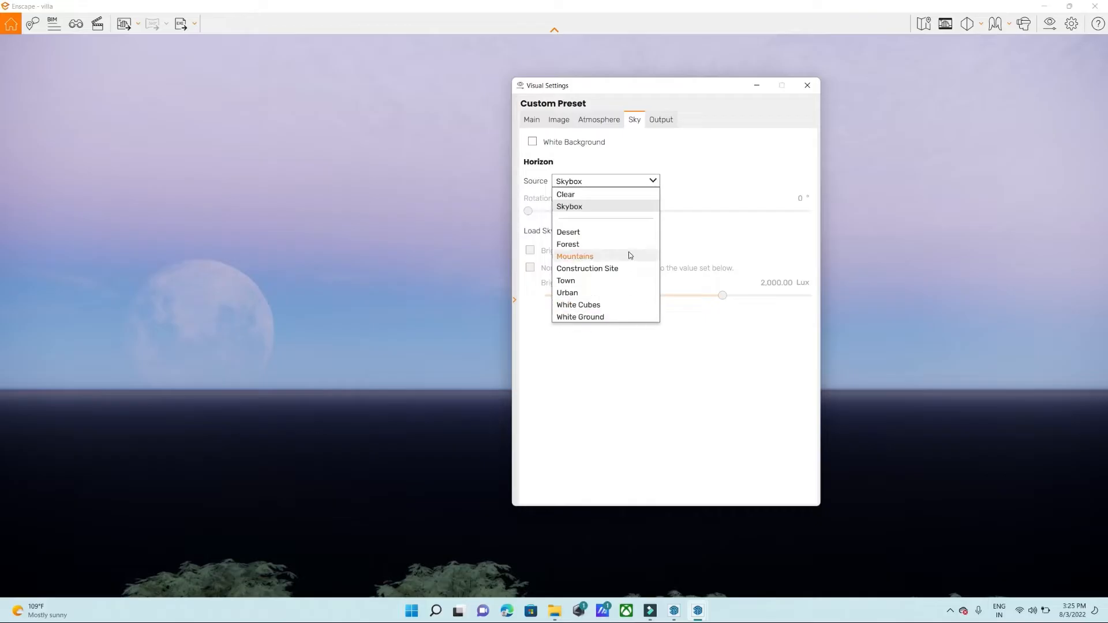
left_click(588, 206)
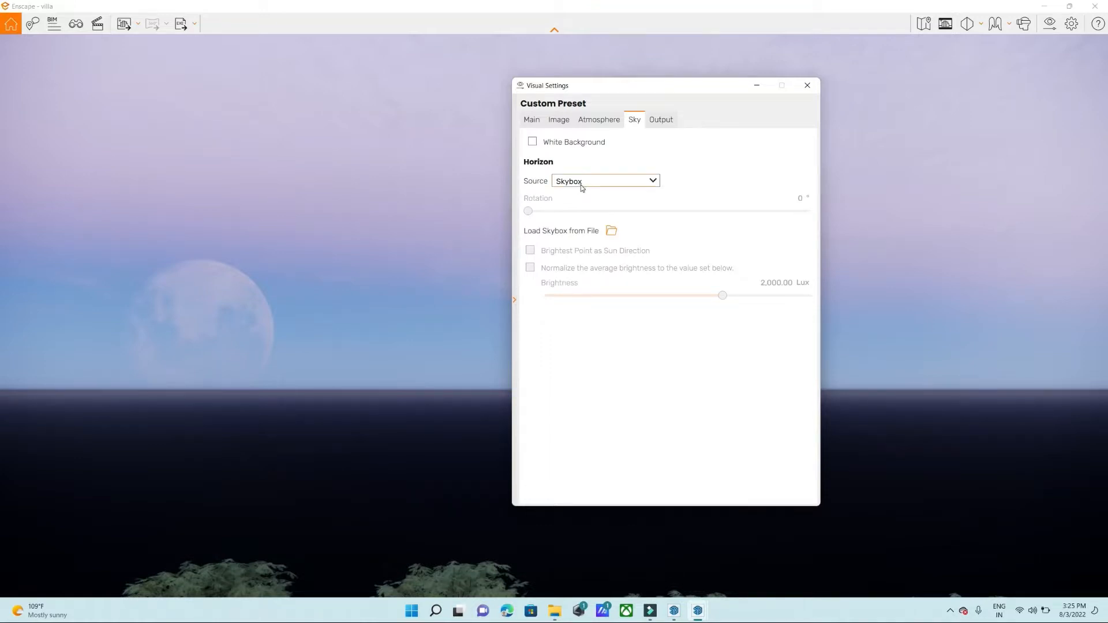
left_click(581, 182)
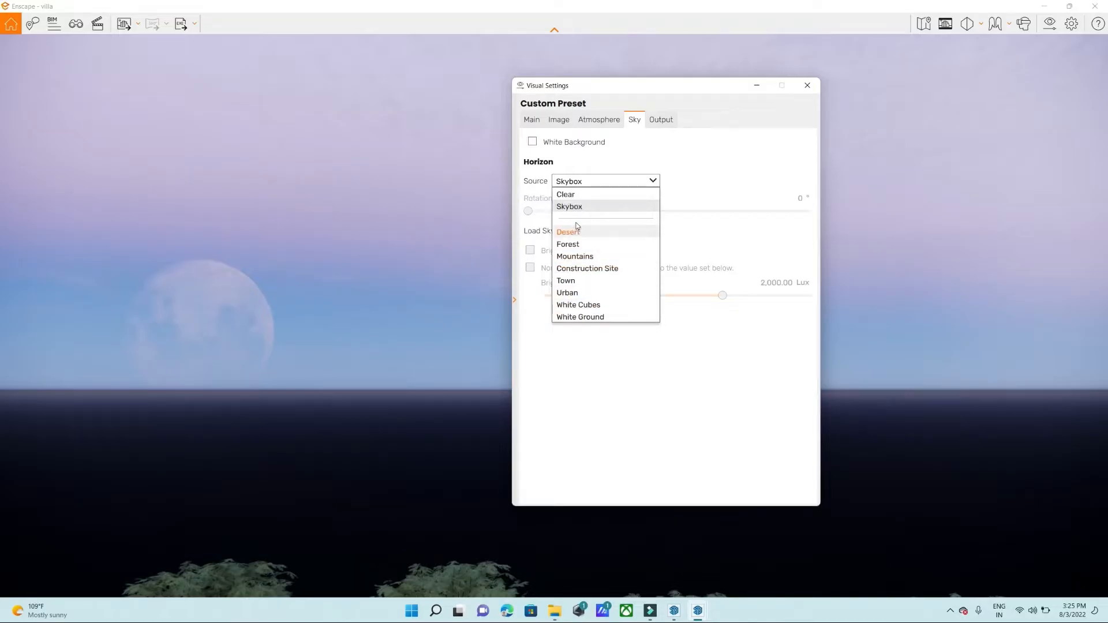
left_click(575, 255)
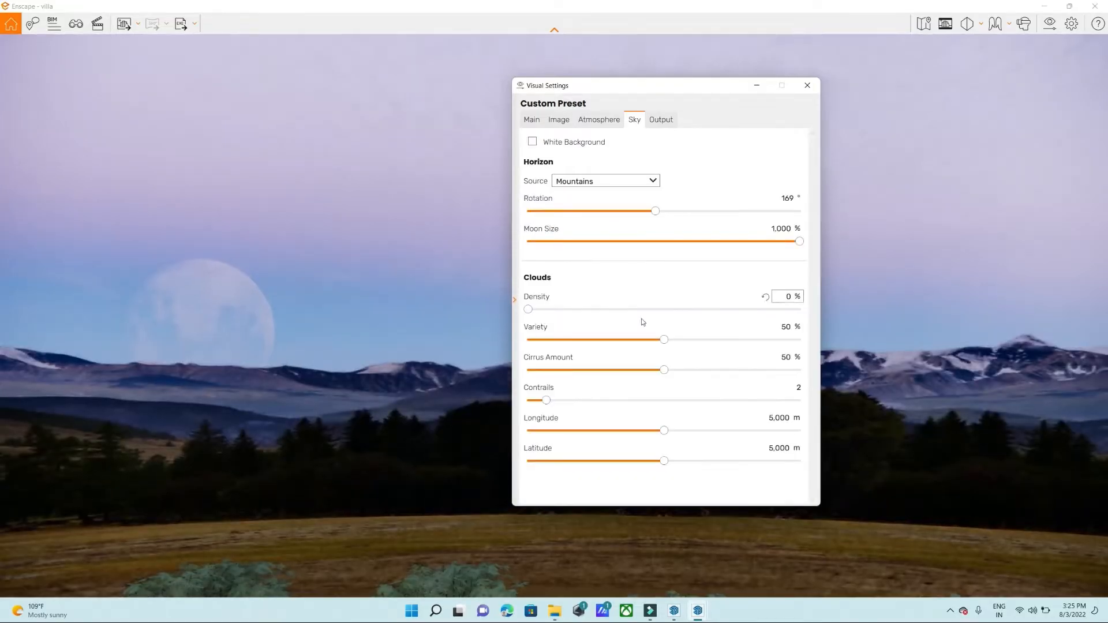
Change the horizon source to Urban and set the horizon rotation to 0°.
left_click(595, 182)
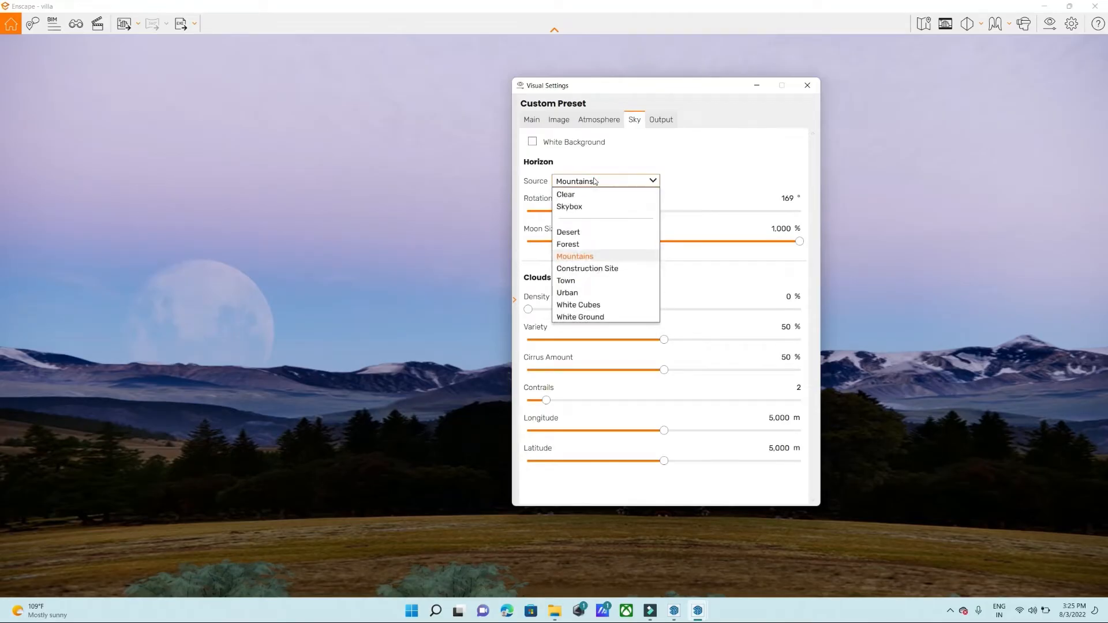
left_click(570, 292)
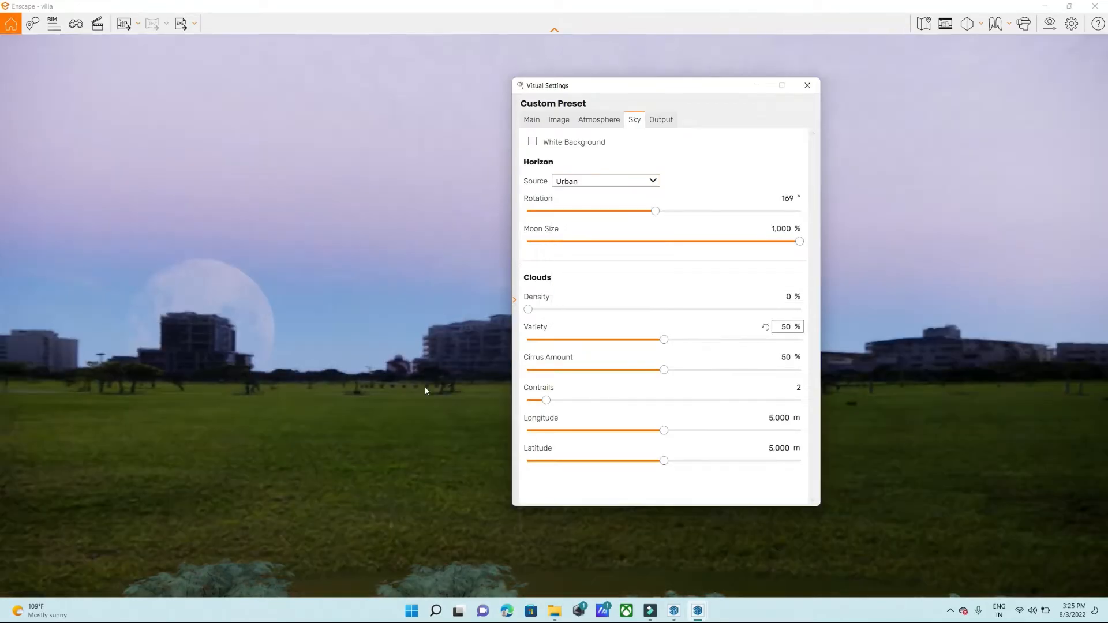
left_click_drag(348, 429, 246, 434)
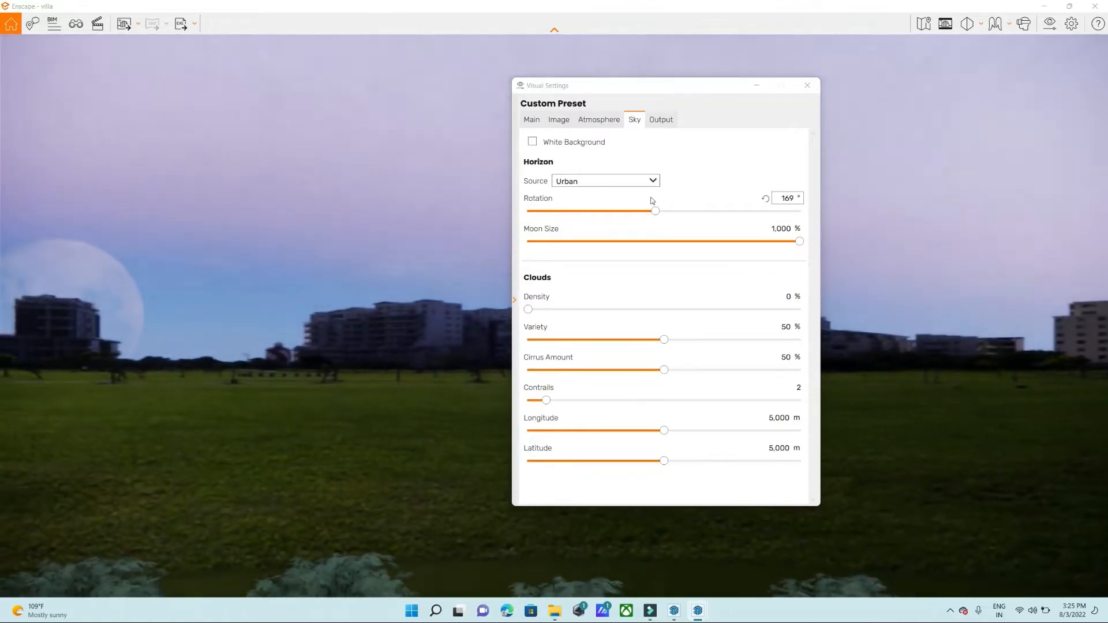
left_click_drag(656, 212, 255, 234)
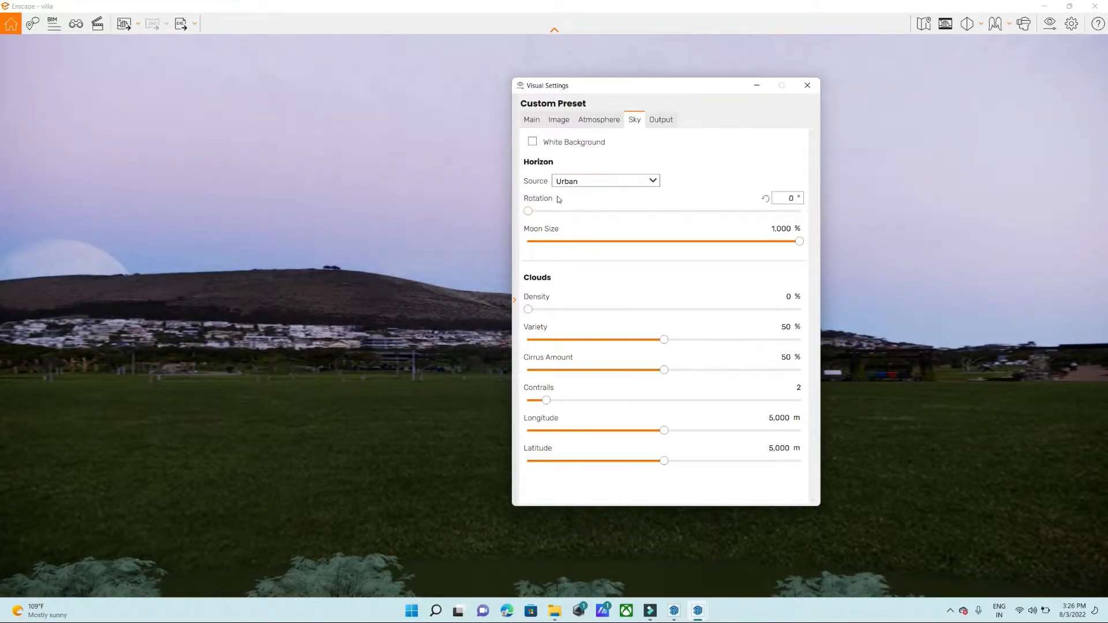
Close Visual Settings and fly the camera back to the villa until its garden facade and pergola are framed.
left_click(807, 85)
left_click_drag(576, 322, 653, 107)
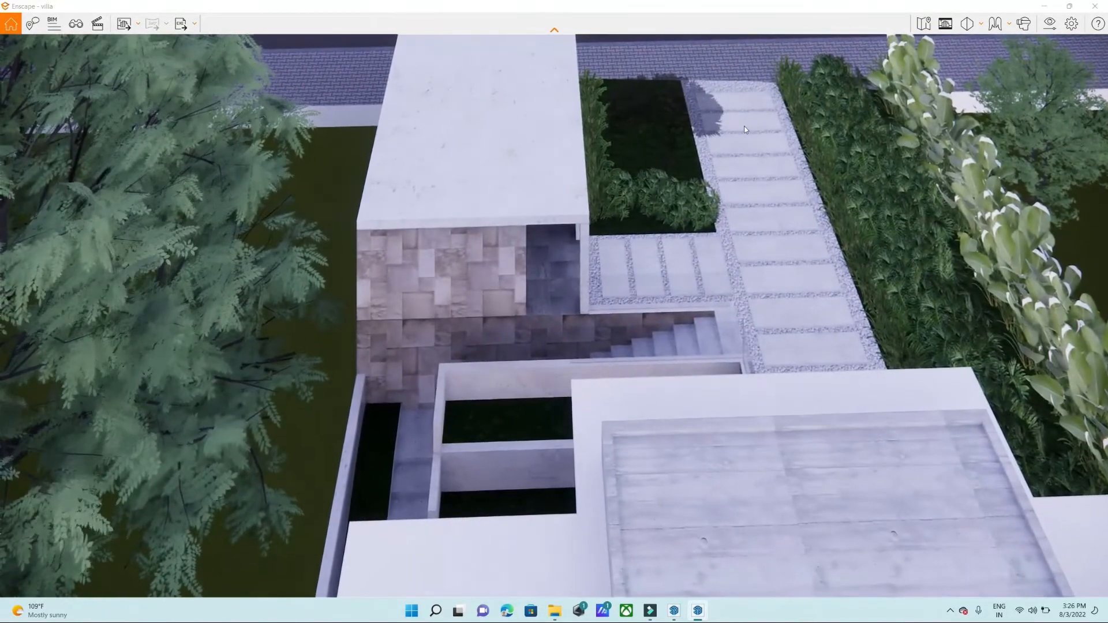
double_click(731, 113)
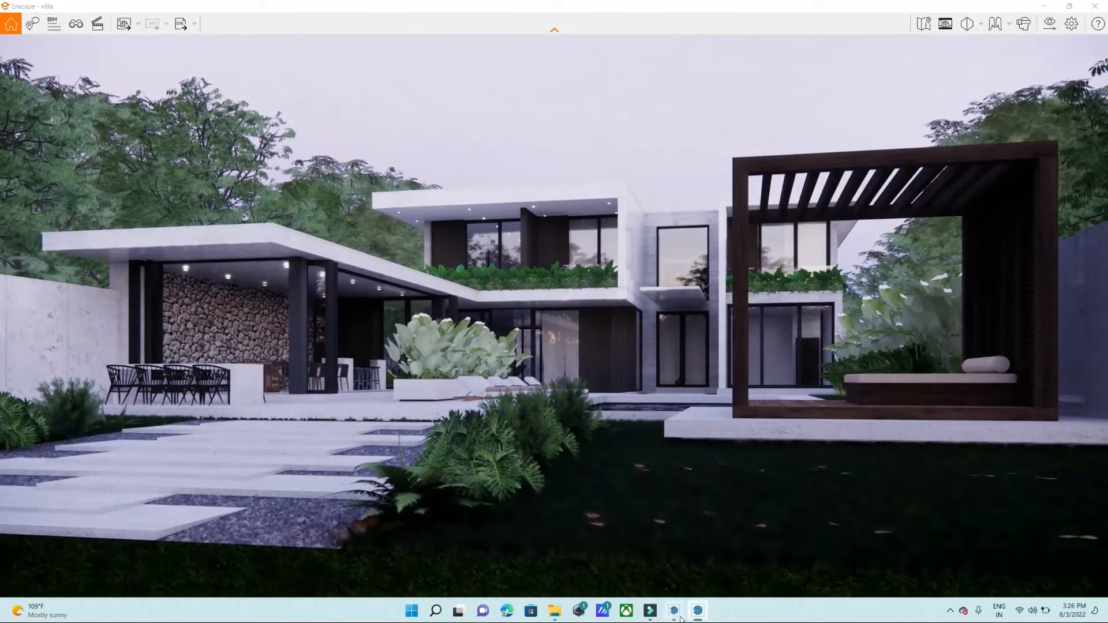
Switch to SketchUp and arrange its window side by side with Enscape in an equal two-column split.
left_click(676, 614)
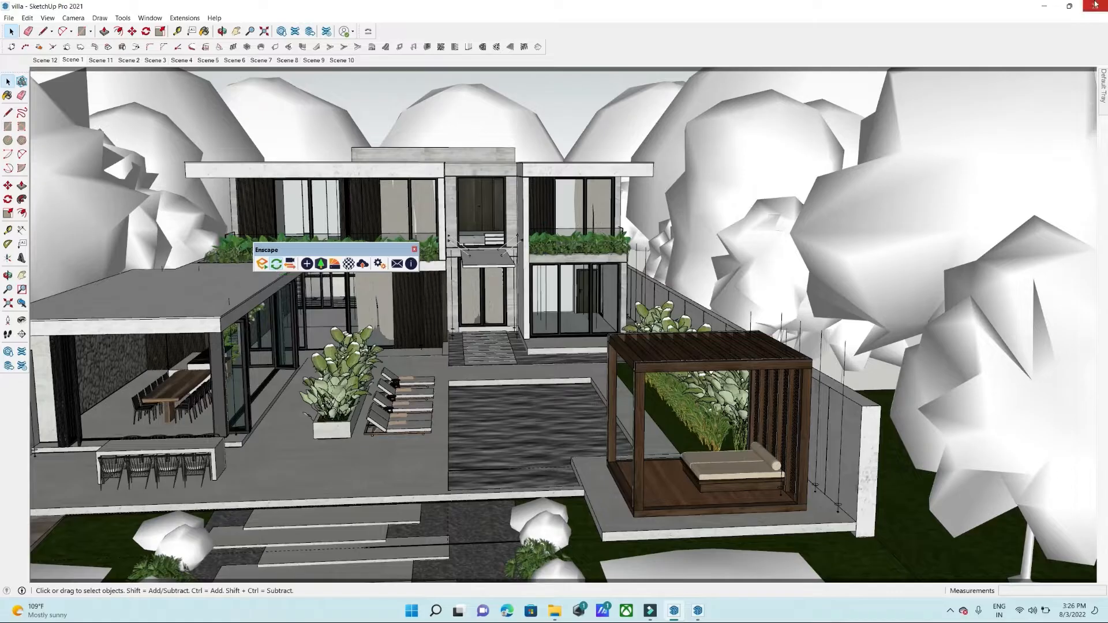
mouse_move(1070, 9)
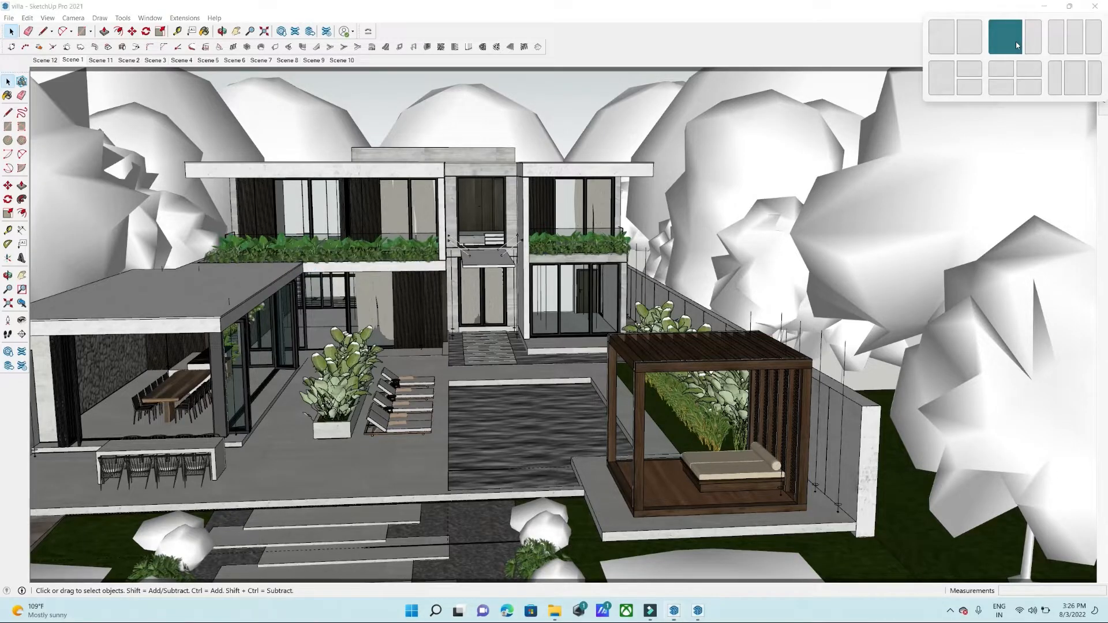
left_click(970, 36)
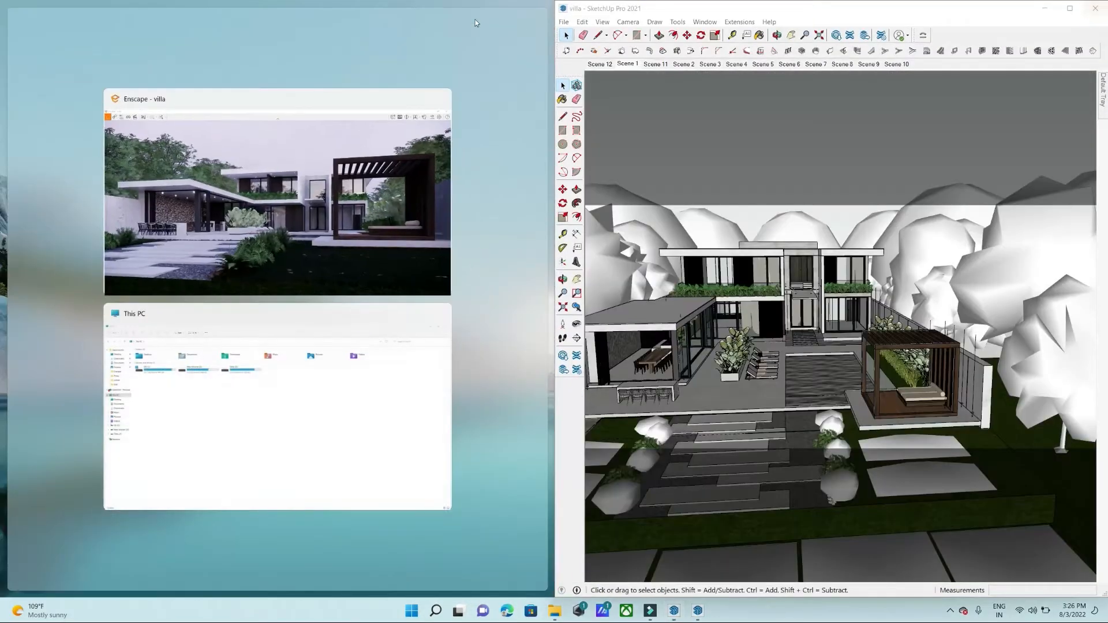
left_click(348, 193)
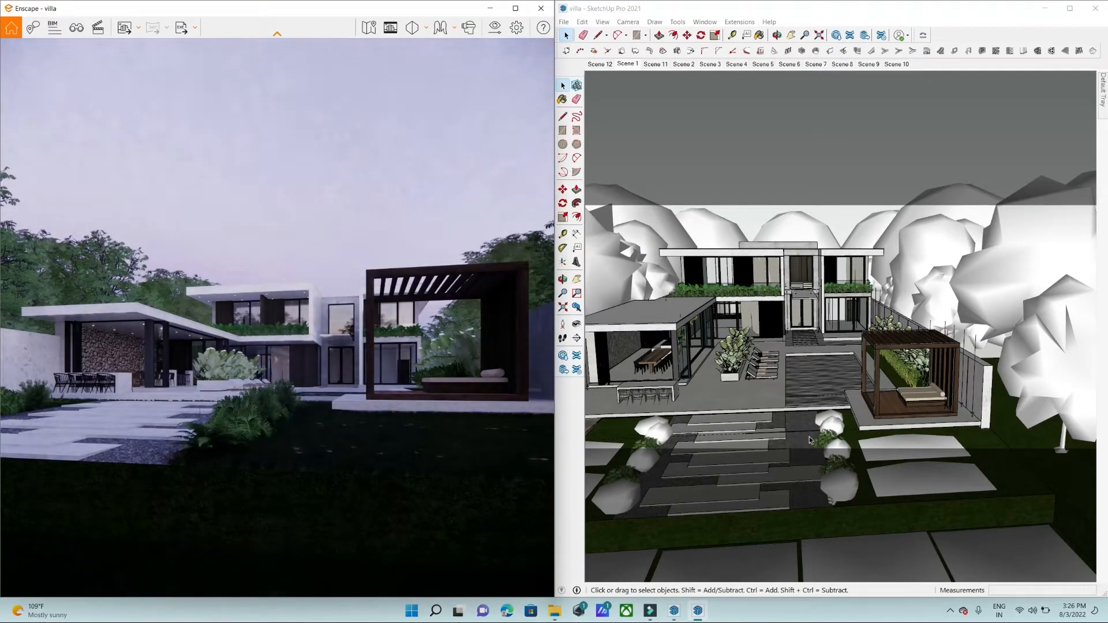
Zoom in on the poolside terrace of the SketchUp model and select the outdoor counter with its chairs.
scroll(810, 440, "up", 10)
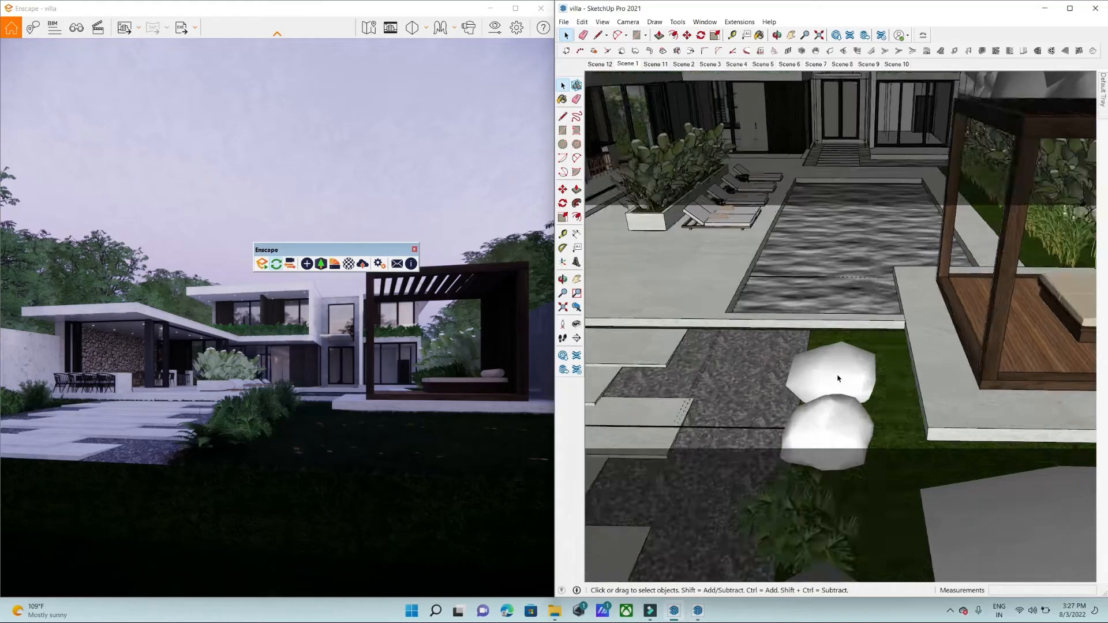
scroll(838, 379, "up", 3)
left_click(838, 377)
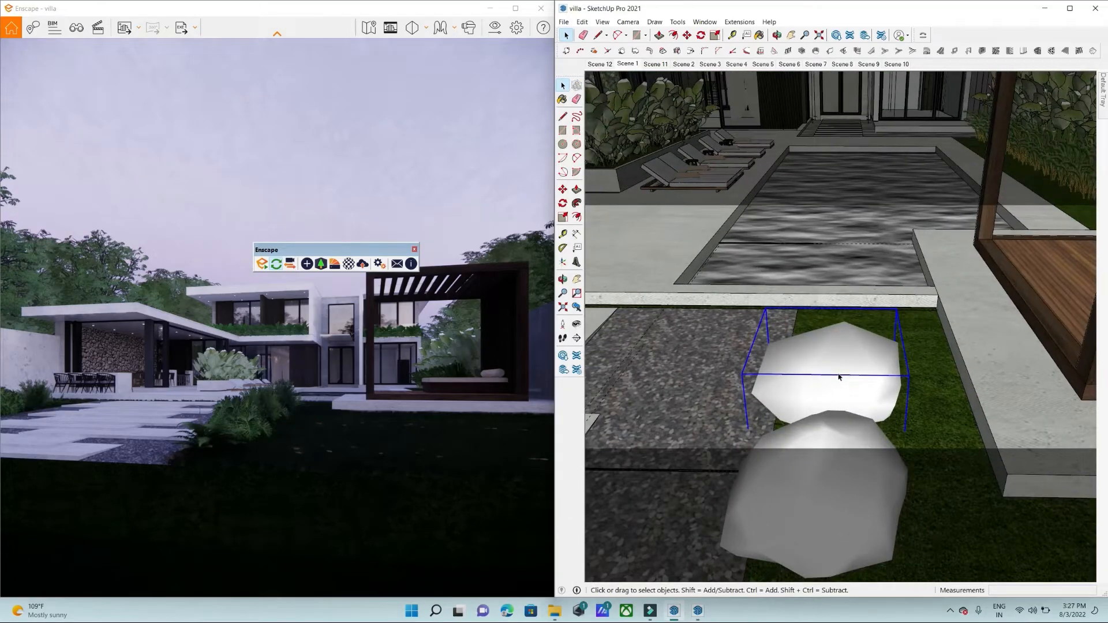
scroll(859, 268, "down", 12)
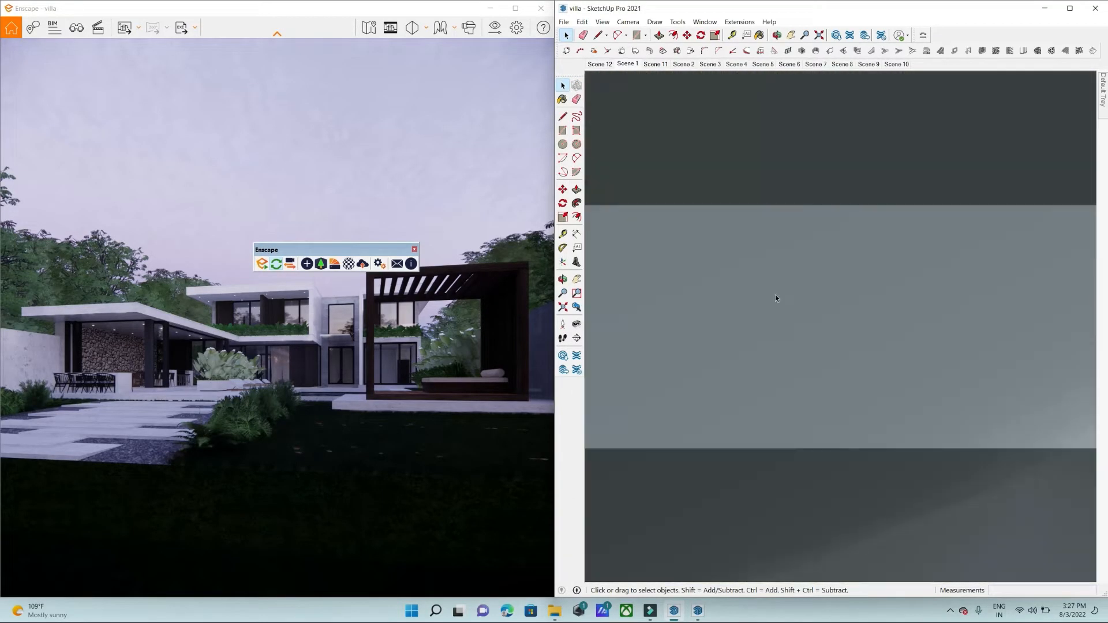
scroll(758, 233, "up", 8)
scroll(678, 312, "up", 3)
scroll(681, 315, "up", 2)
left_click(656, 329)
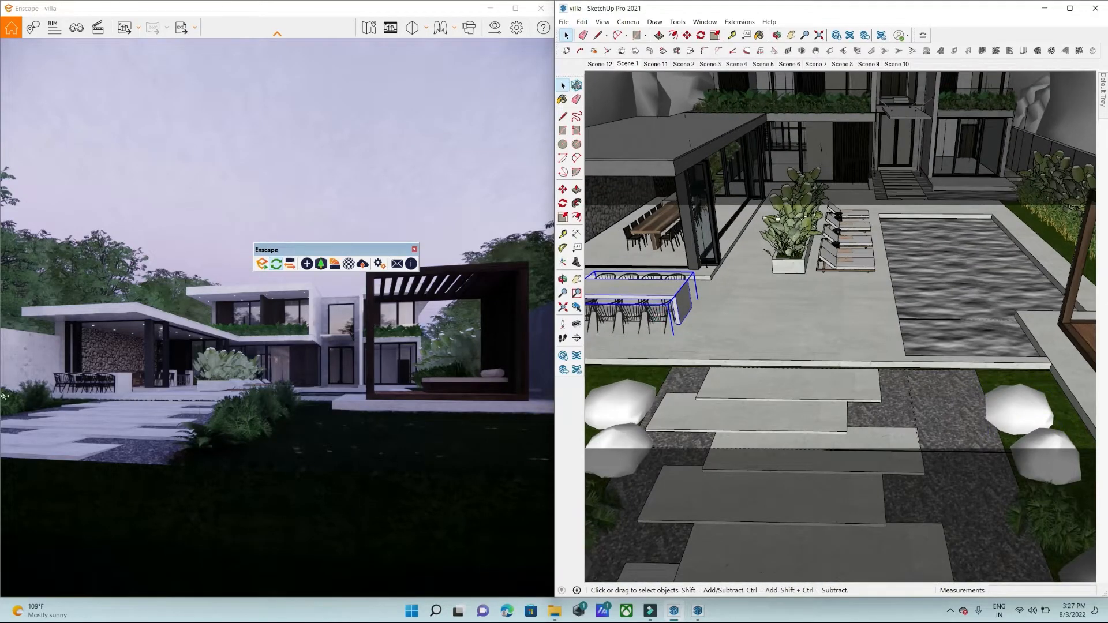
Move the Enscape camera close to the outdoor counter and chairs on the terrace.
scroll(82, 396, "up", 2)
mouse_move(115, 401)
left_mouse_down()
mouse_move(36, 402)
mouse_move(30, 430)
left_mouse_up()
key("w")
key("w")
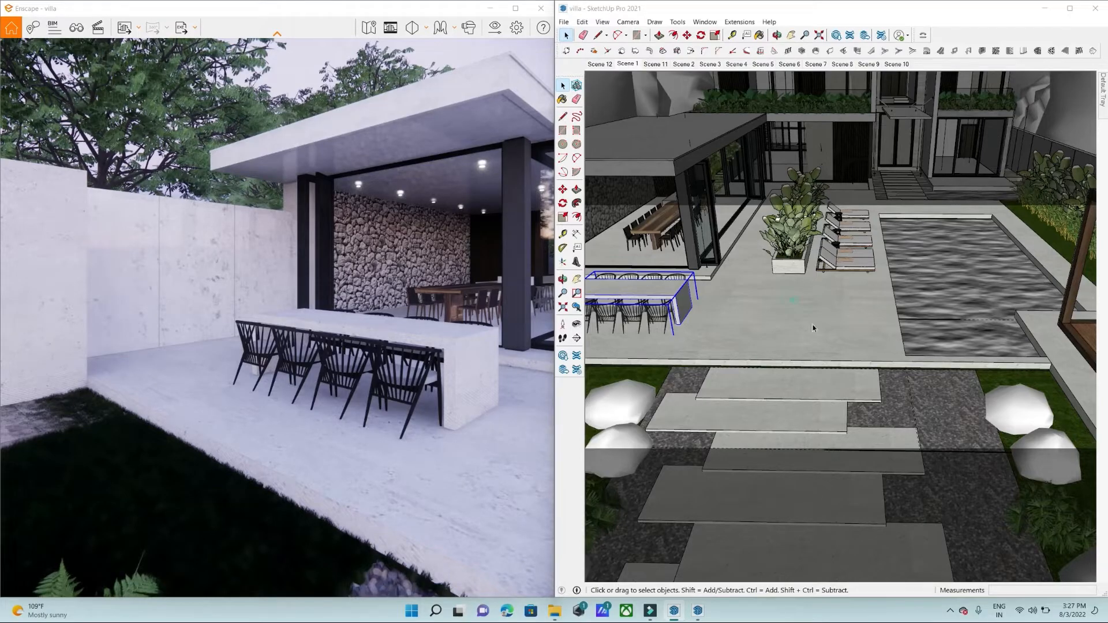
Try to delete the outdoor counter group from the SketchUp model.
left_click(683, 299)
key("Delete")
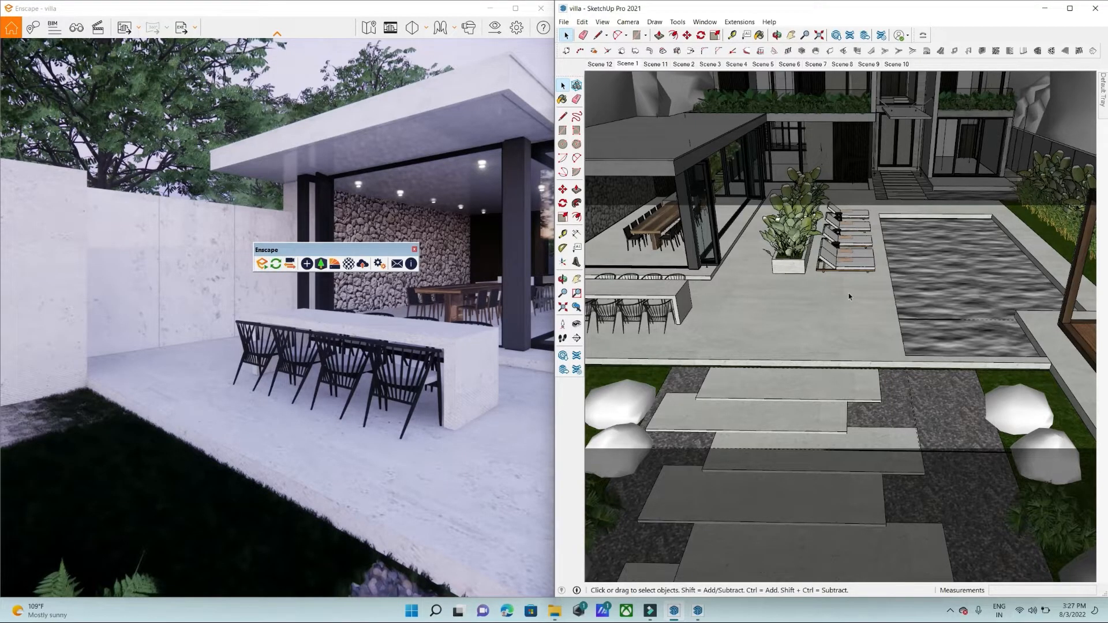
Hide the outdoor counter group in SketchUp and synchronise the change to the Enscape view.
left_click(654, 292)
right_click(654, 288)
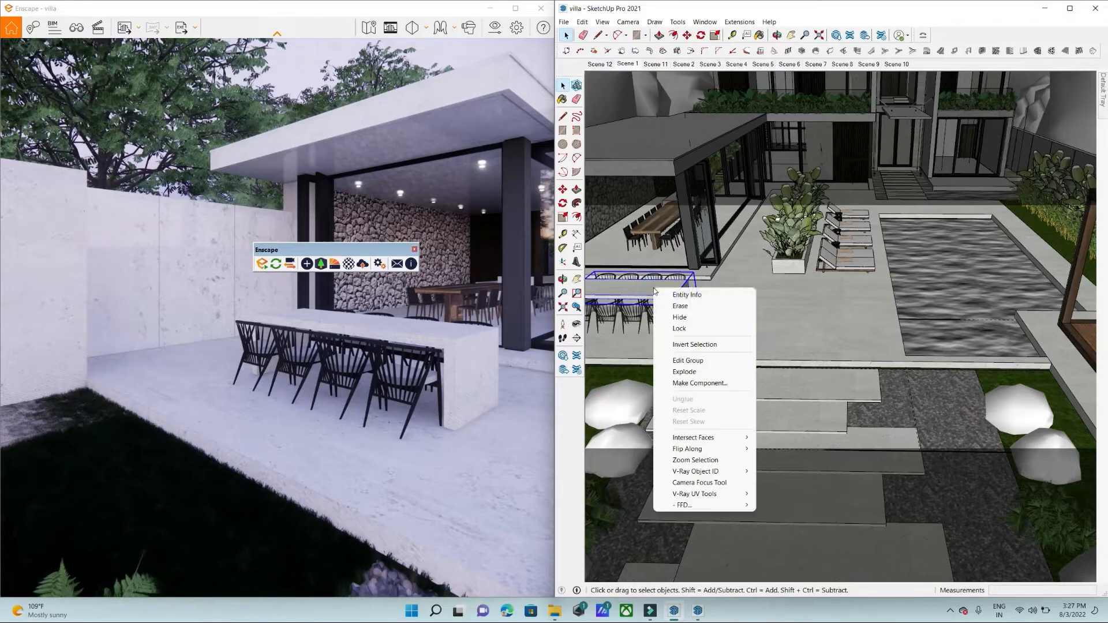
left_click(673, 317)
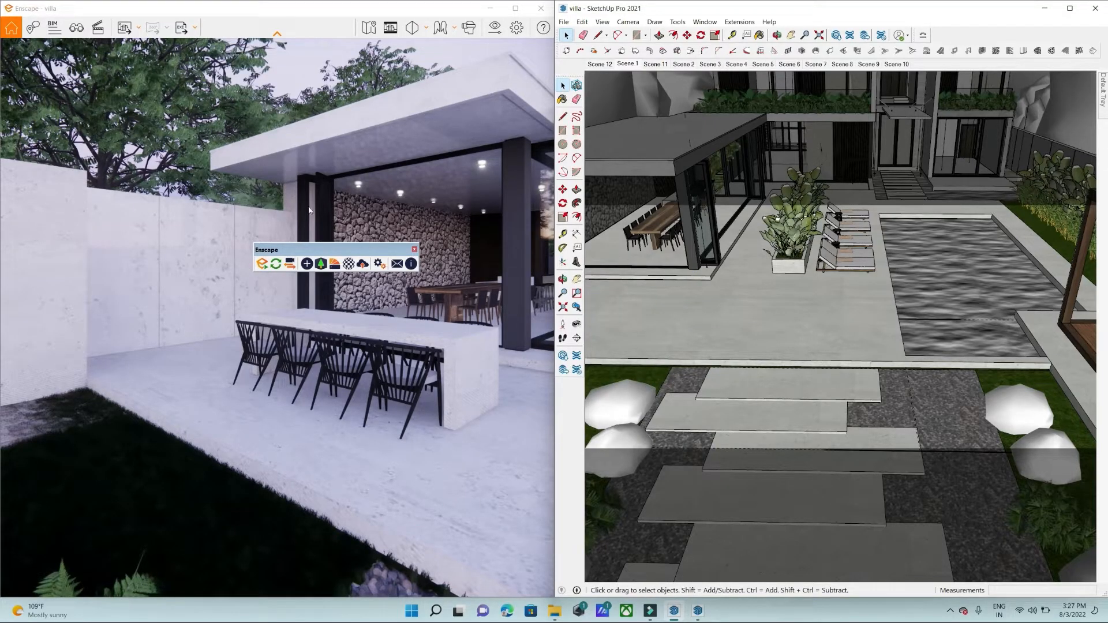
left_click(277, 264)
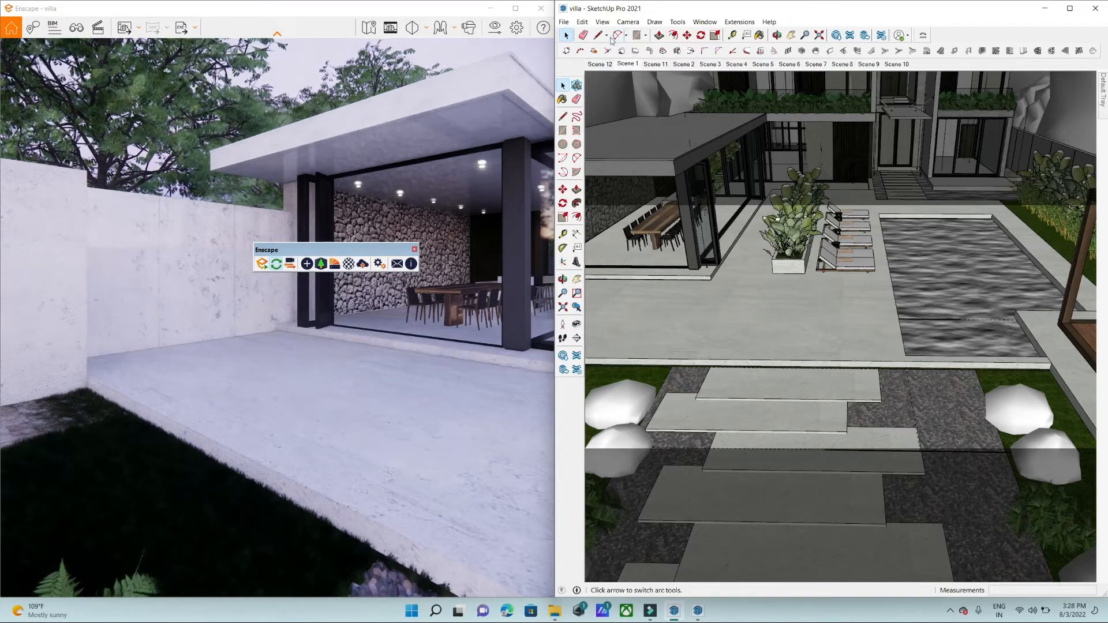
Unhide the outdoor counter group in SketchUp and synchronise the Enscape camera with the SketchUp view.
left_click(582, 22)
mouse_move(612, 184)
left_click(779, 208)
left_click(291, 264)
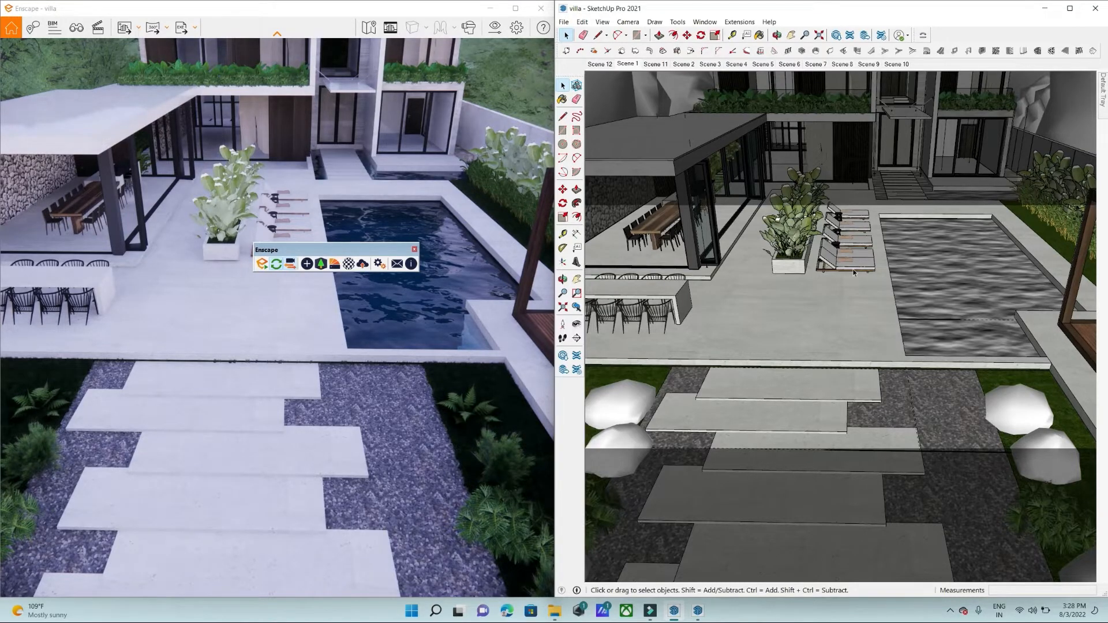
Bring the synchronised SketchUp and Enscape views down to pool level, facing the sun loungers and planter.
scroll(856, 274, "up", 10)
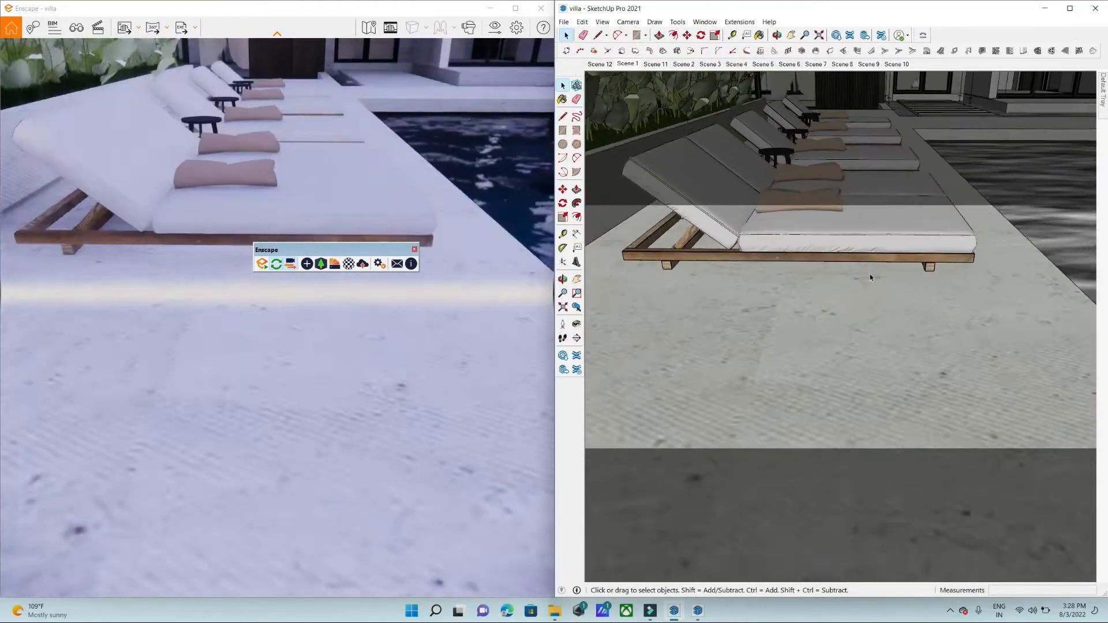
mouse_move(871, 278)
middle_mouse_down()
mouse_move(871, 354)
mouse_move(886, 347)
mouse_move(745, 199)
mouse_move(753, 148)
mouse_move(821, 209)
mouse_move(697, 185)
mouse_move(917, 288)
mouse_move(863, 286)
middle_mouse_up()
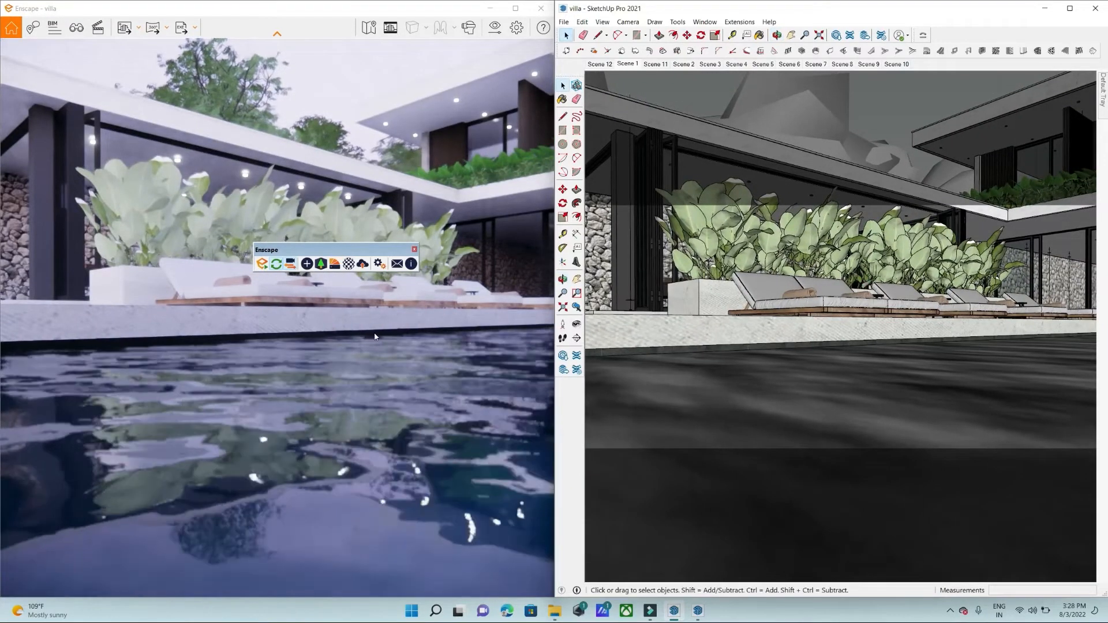
left_click(290, 264)
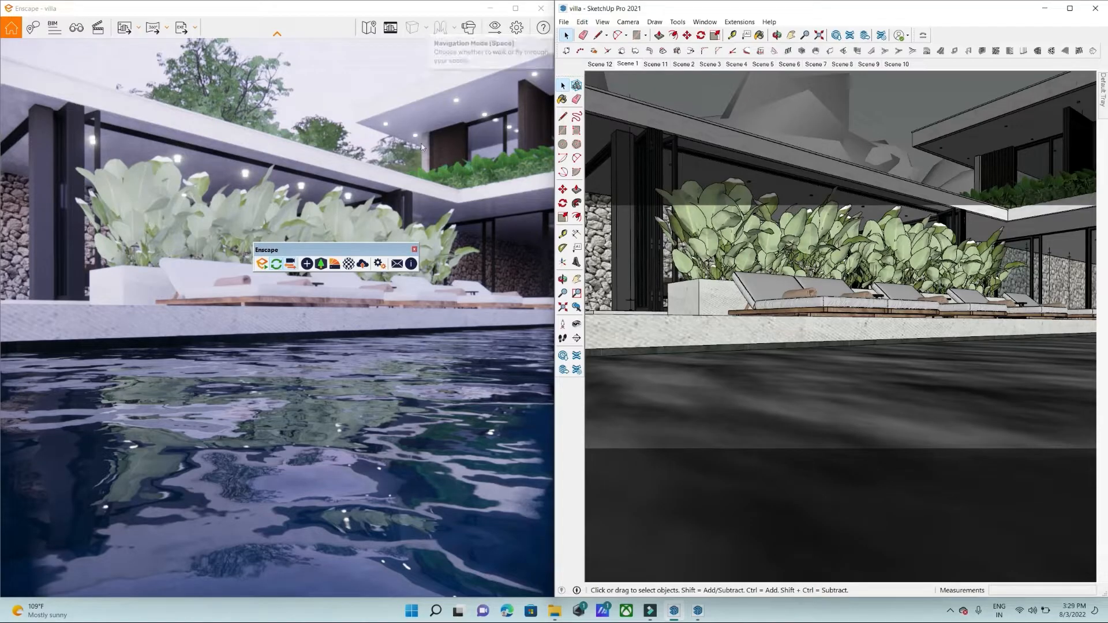
Change the Enscape time of day to clear daylight over the pool.
left_click(369, 347)
right_click_drag(370, 346, 305, 346, "shift")
right_click_drag(484, 157, 490, 157, "shift")
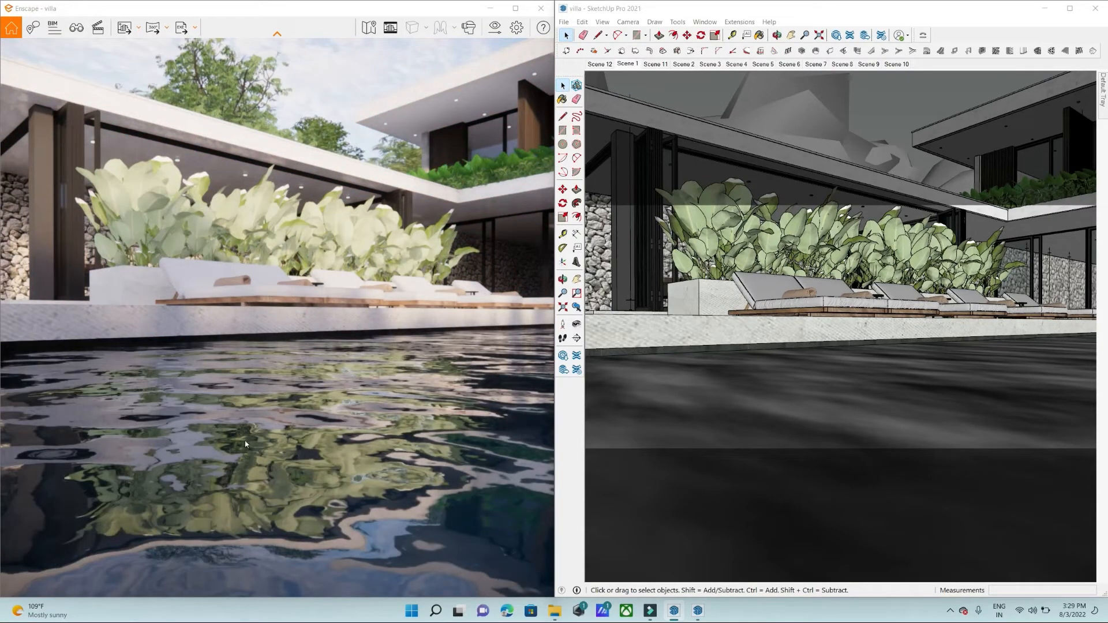
Orbit the synchronised view above the poolside loungers and turn the Enscape camera independently of SketchUp.
mouse_move(771, 290)
middle_mouse_down()
mouse_move(784, 315)
mouse_move(878, 379)
mouse_move(938, 329)
mouse_move(835, 218)
middle_mouse_up()
left_click(628, 64)
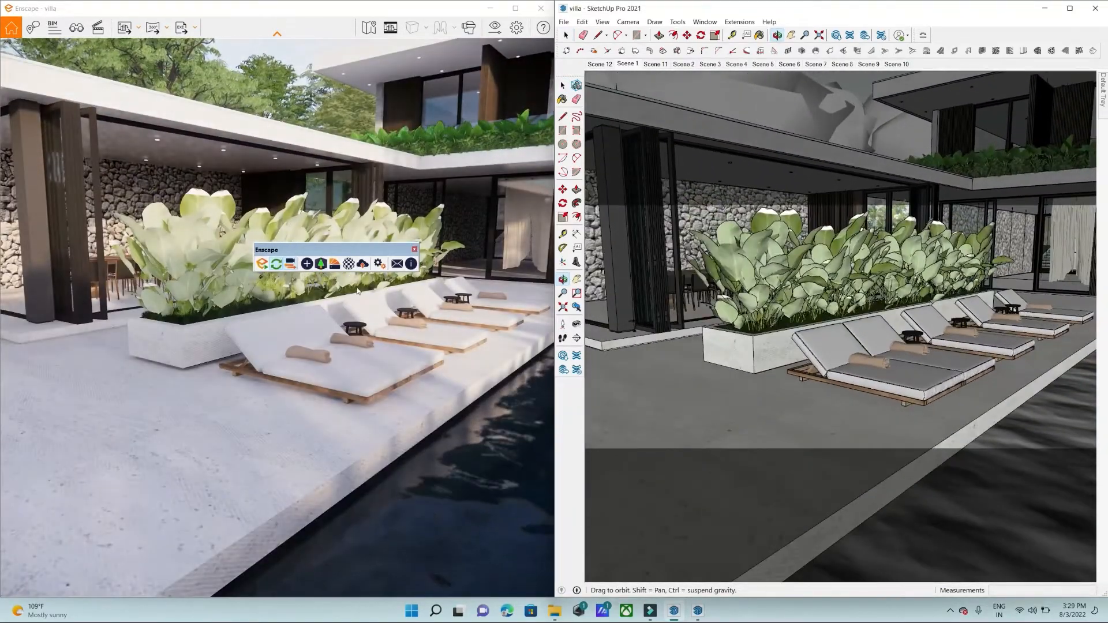
mouse_move(248, 339)
left_mouse_down()
mouse_move(491, 340)
mouse_move(441, 329)
left_mouse_up()
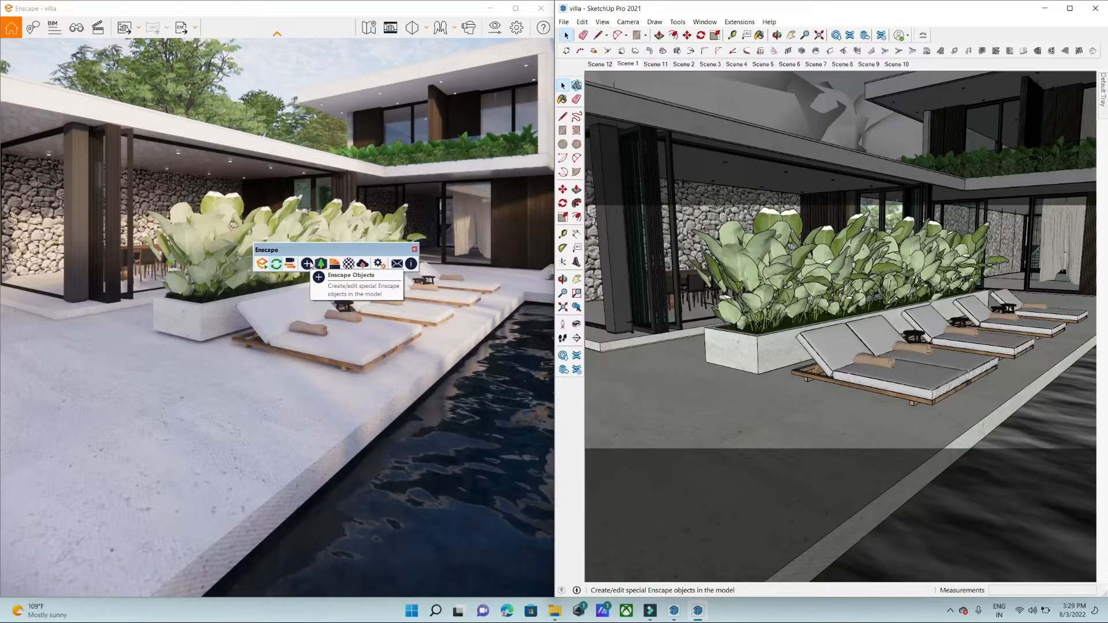
Open the Enscape Objects window and synchronise both views on the glazed door and stone wall beside the garden bed.
left_click(308, 264)
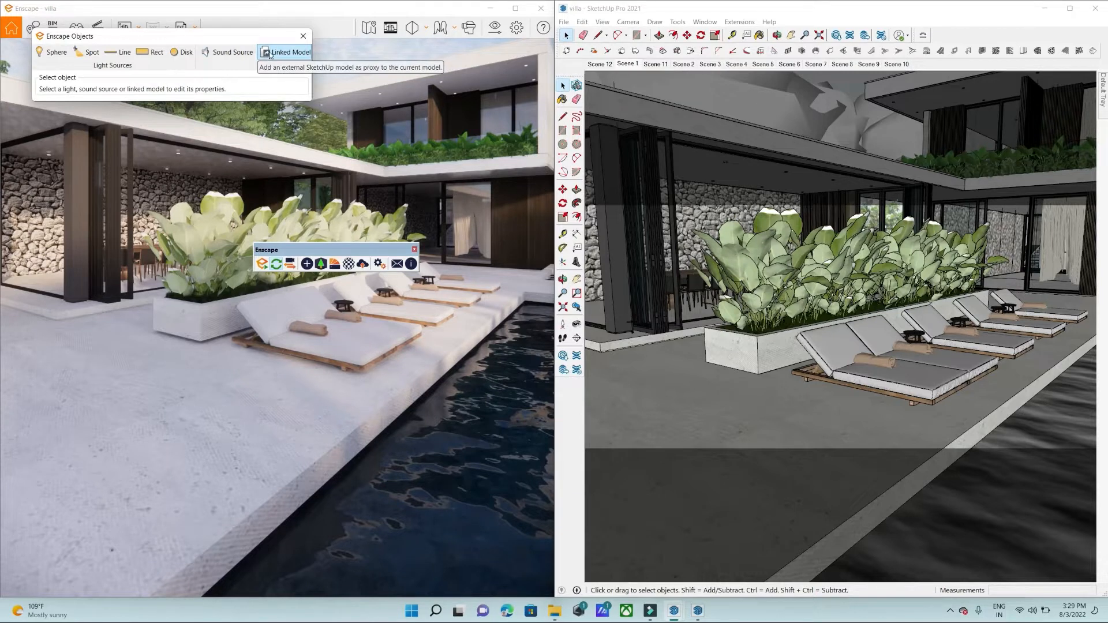
left_click_drag(174, 35, 613, 86)
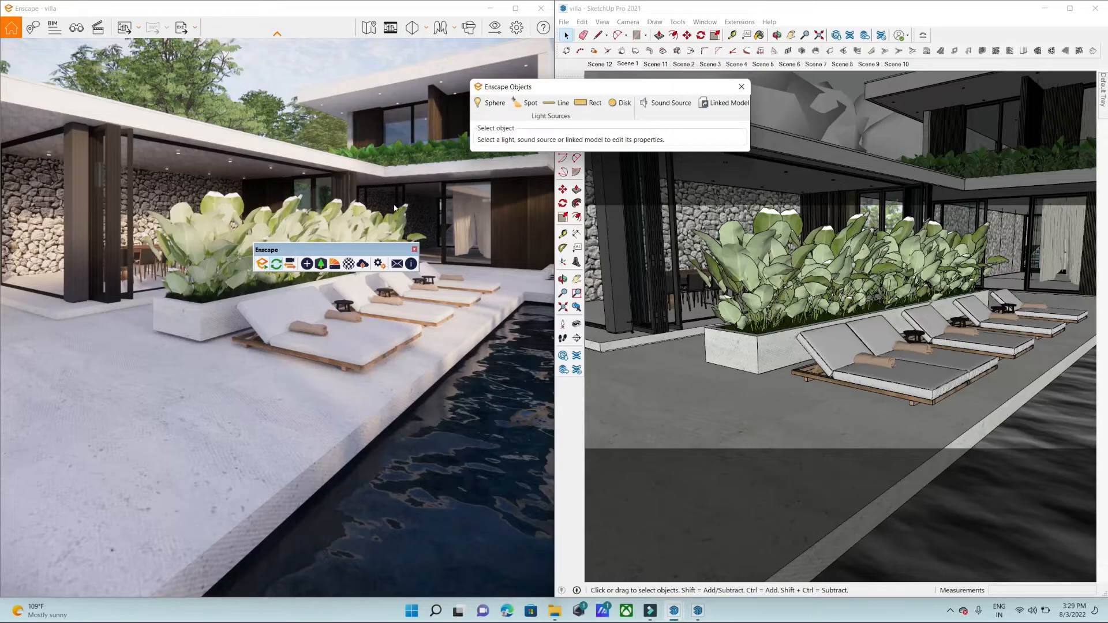
scroll(983, 202, "up", 6)
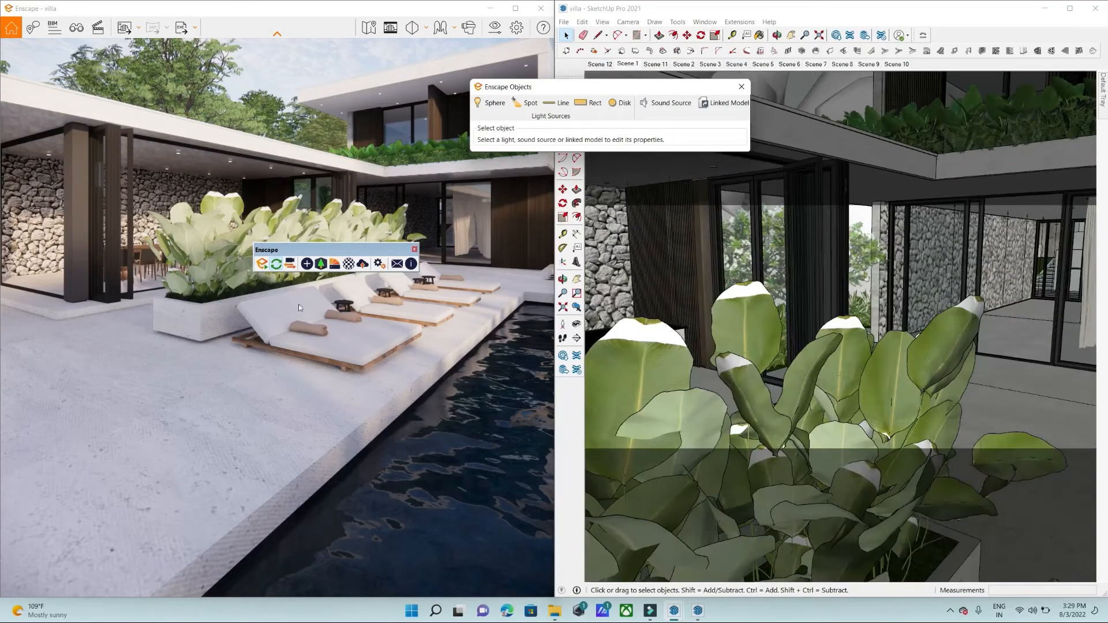
left_click(291, 263)
scroll(1038, 191, "up", 5)
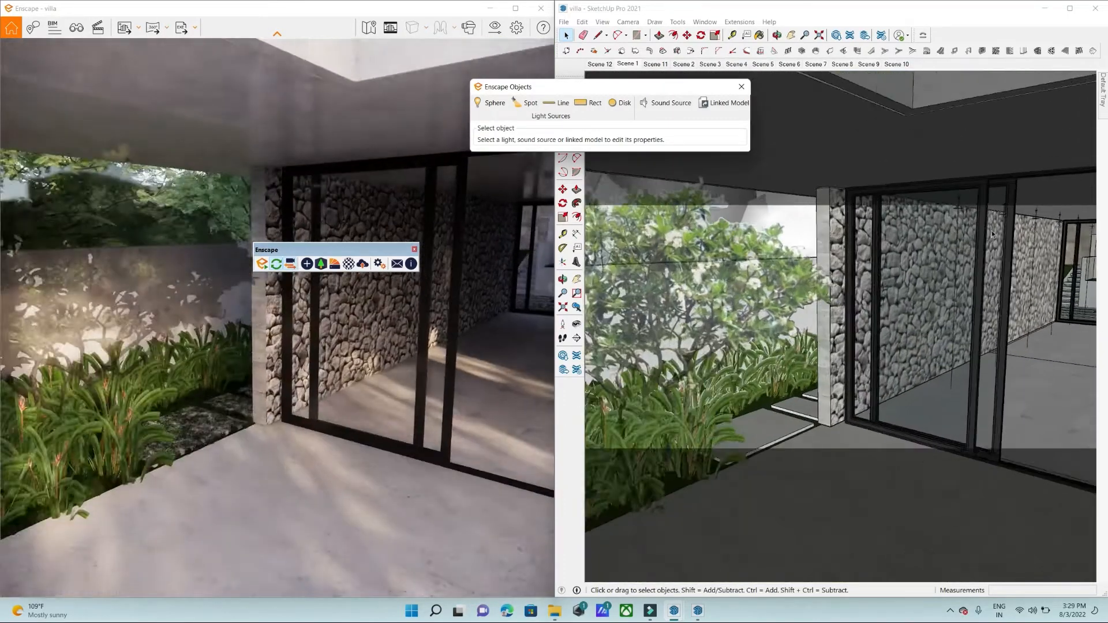
middle_click_drag(992, 234, 827, 140)
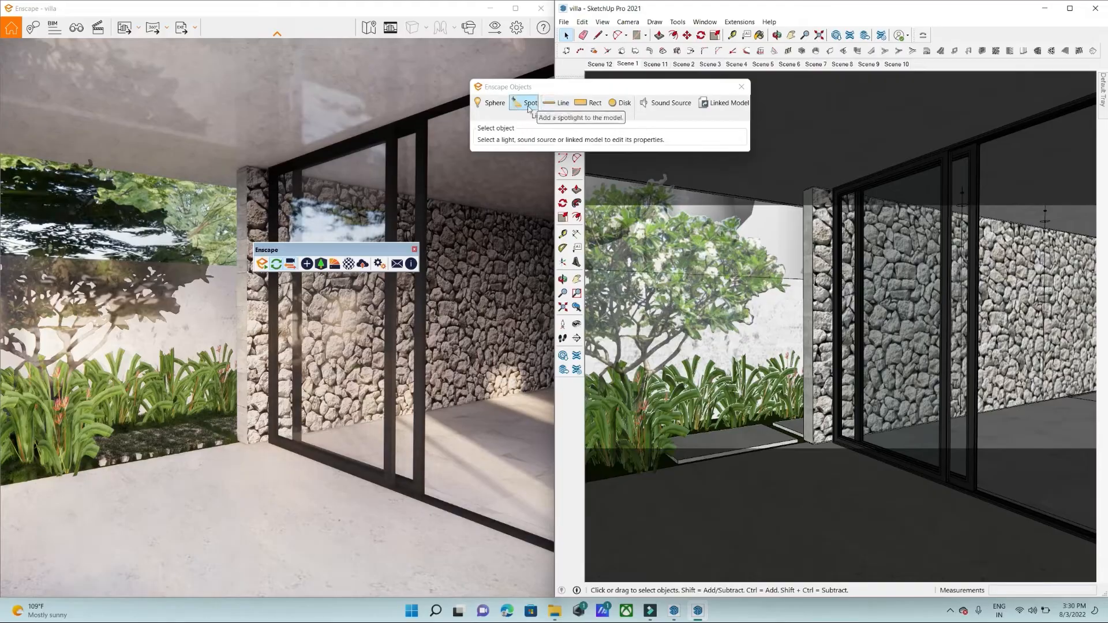
Place a rectangular light just below the ceiling beside the glazed door and aim it at the garden bed.
left_click(590, 102)
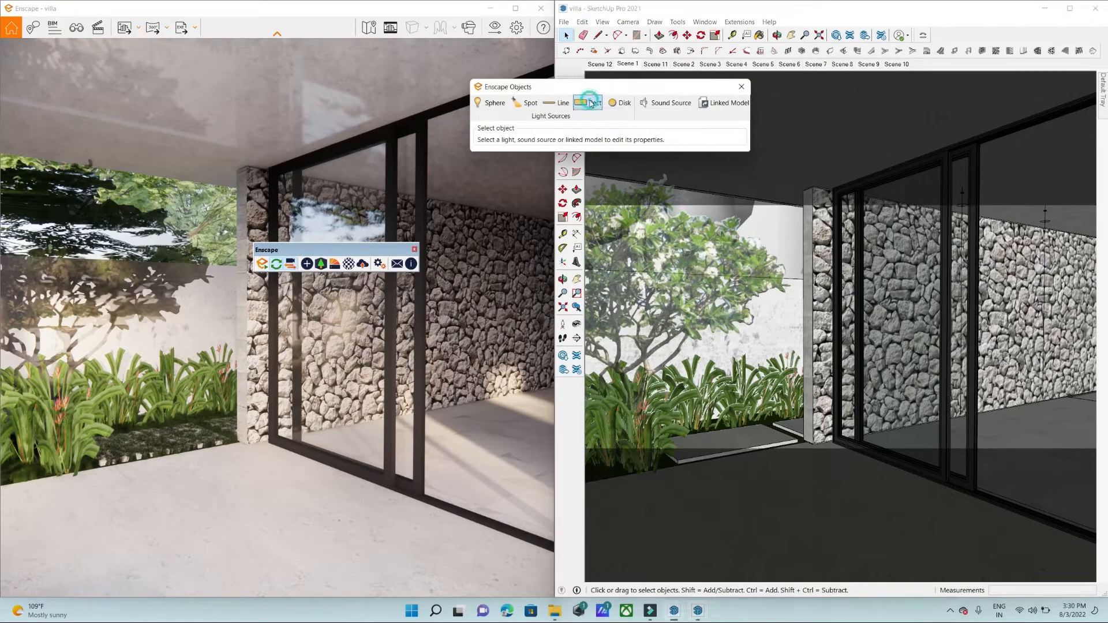
left_click(928, 129)
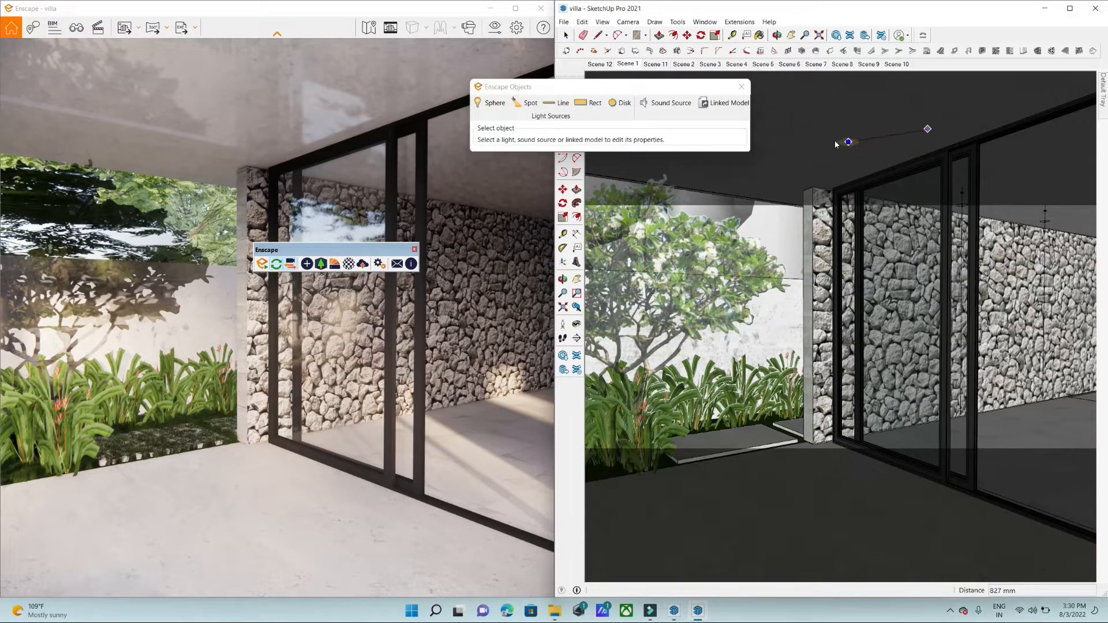
left_click(874, 152)
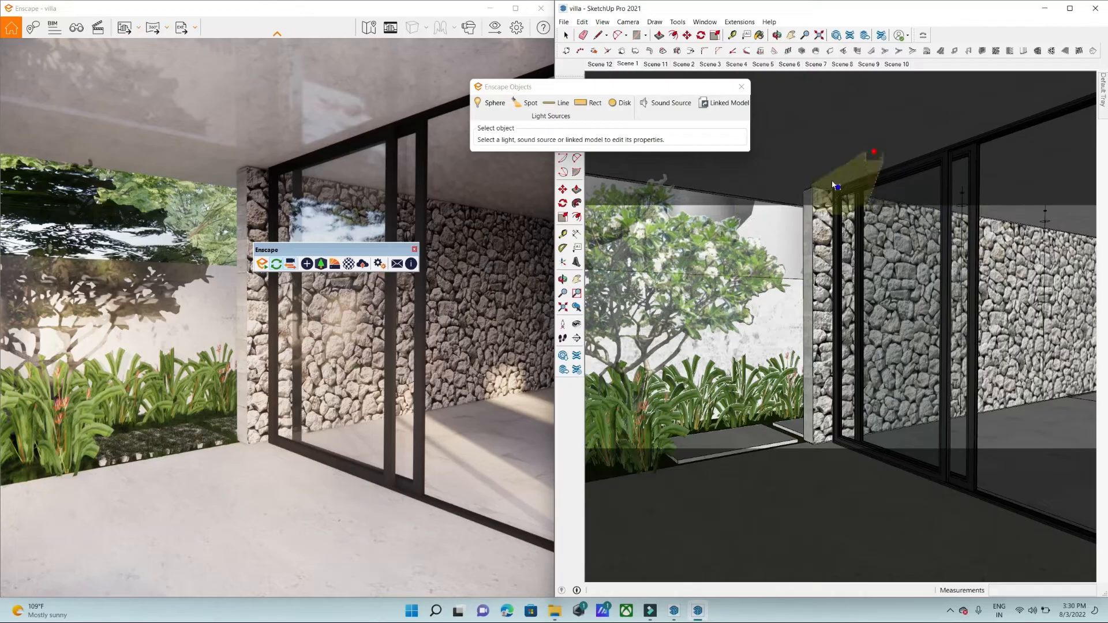
left_click(687, 400)
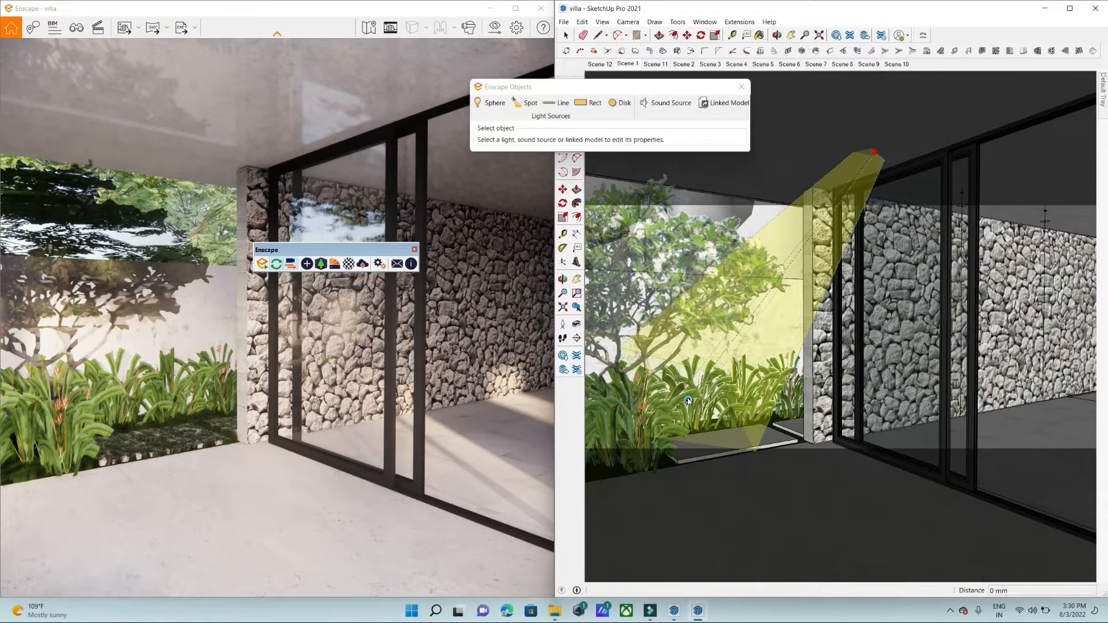
left_click(638, 441)
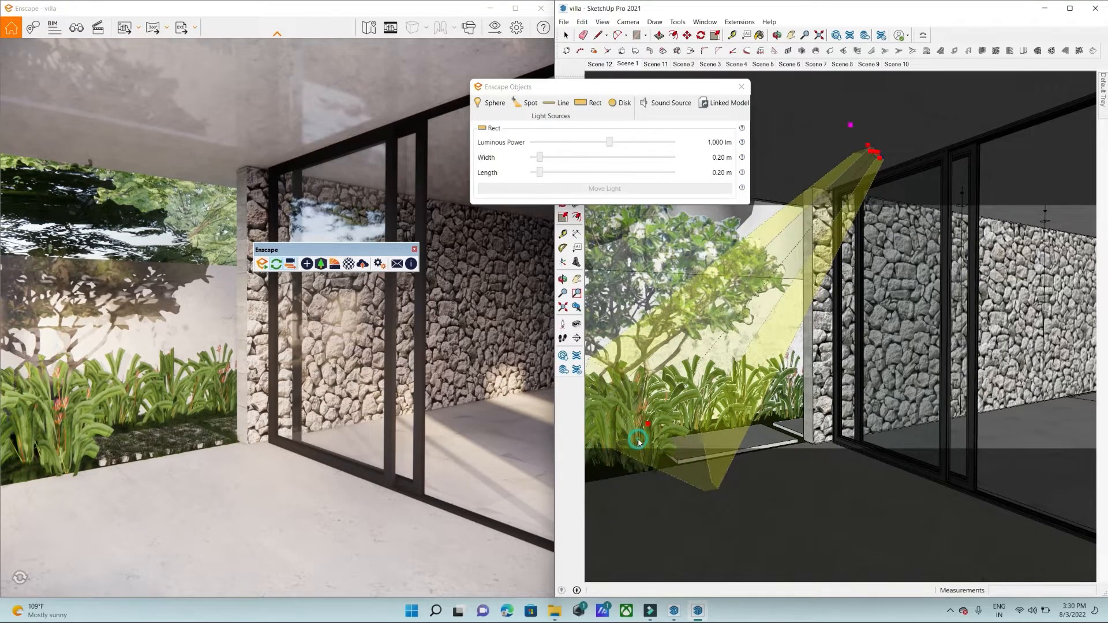
Advance the Enscape time of day to nightfall and turn the camera towards the lit garden wall.
left_click(185, 395)
right_click_drag(203, 327, 370, 328, "shift")
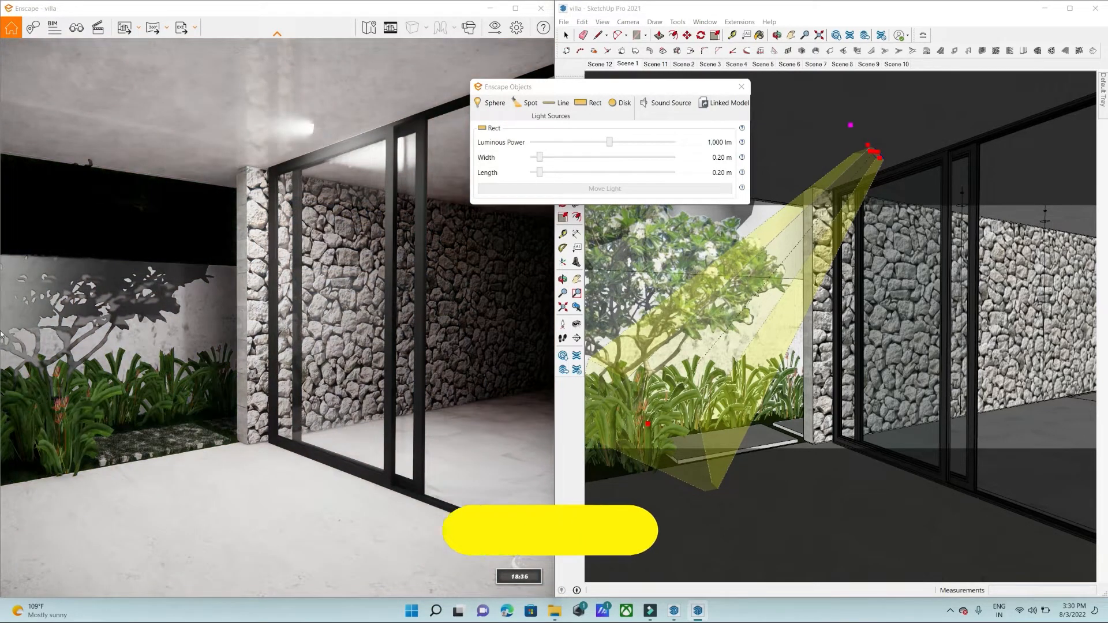
left_click_drag(323, 414, 270, 437)
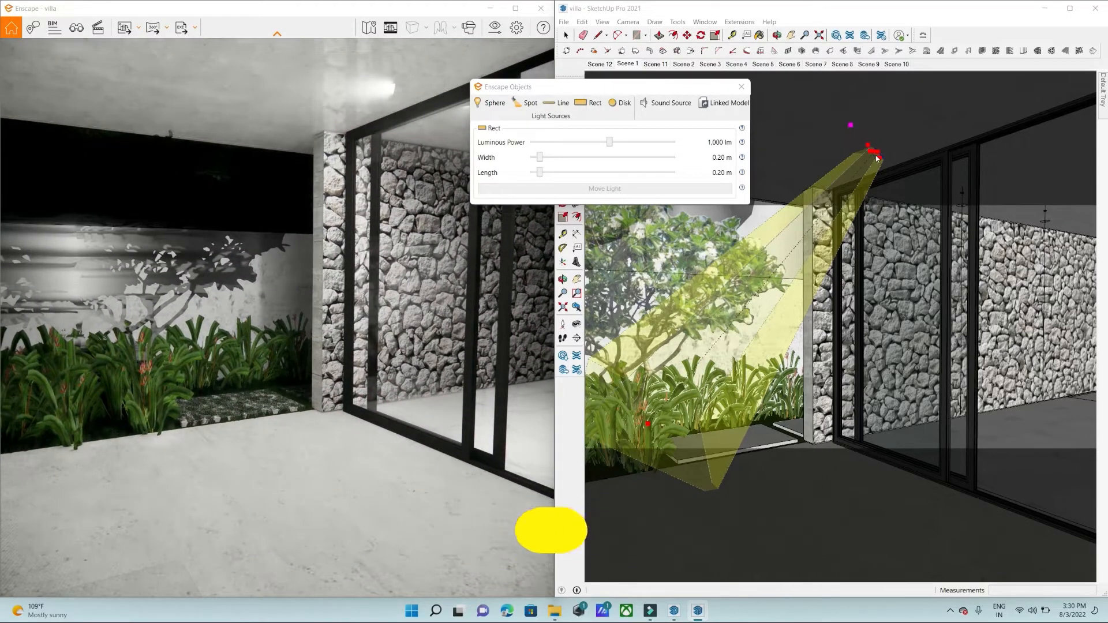
Move the rectangular light about 204 mm away from its position below the ceiling.
key("m")
left_click(908, 151)
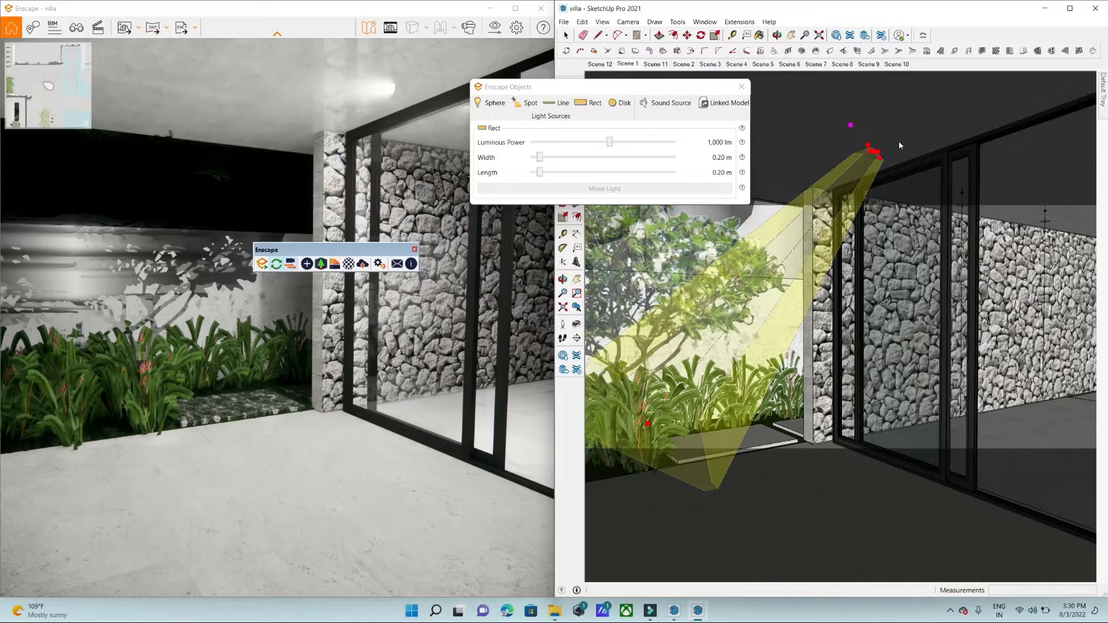
key("m")
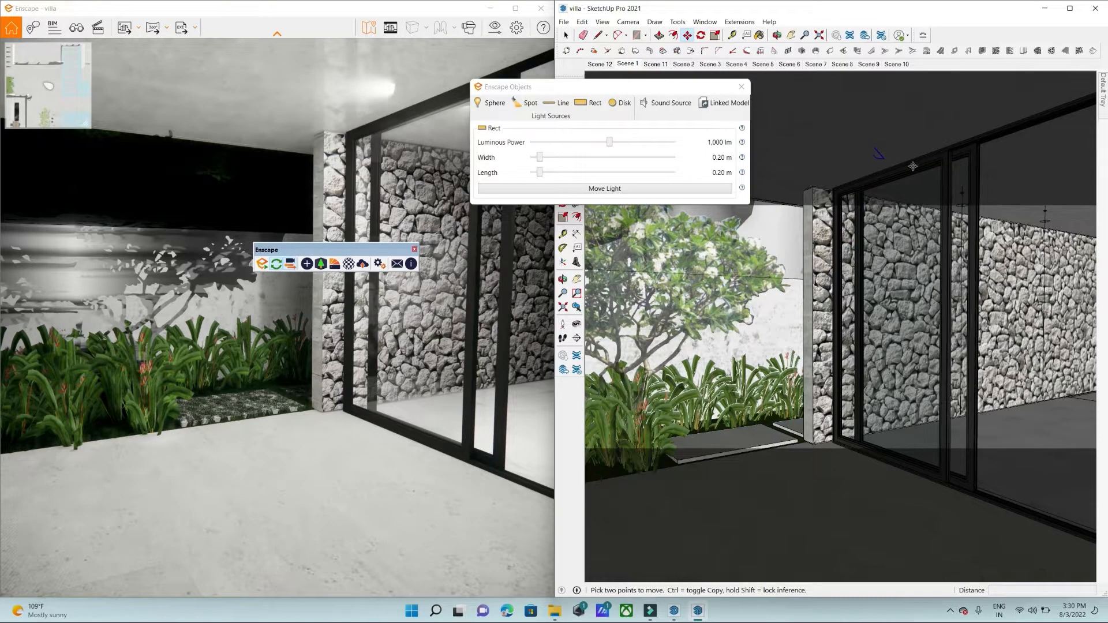
left_click(915, 188)
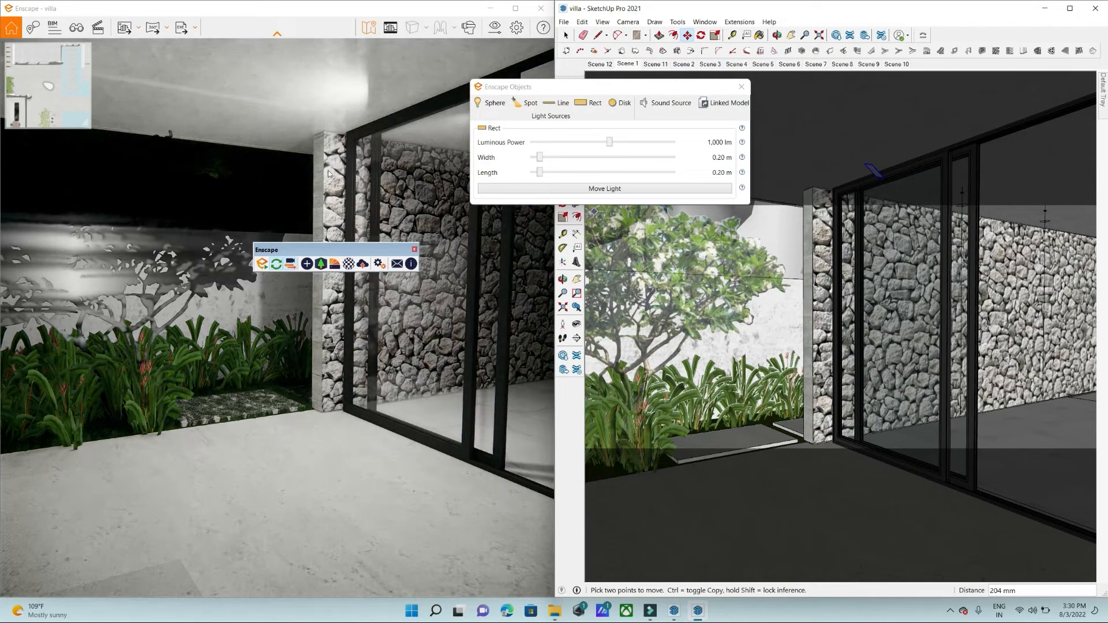
Try the rectangular light at 1 lm and 310 lm, and finish with a luminous power of 1,552 lm.
left_click_drag(611, 144, 488, 155)
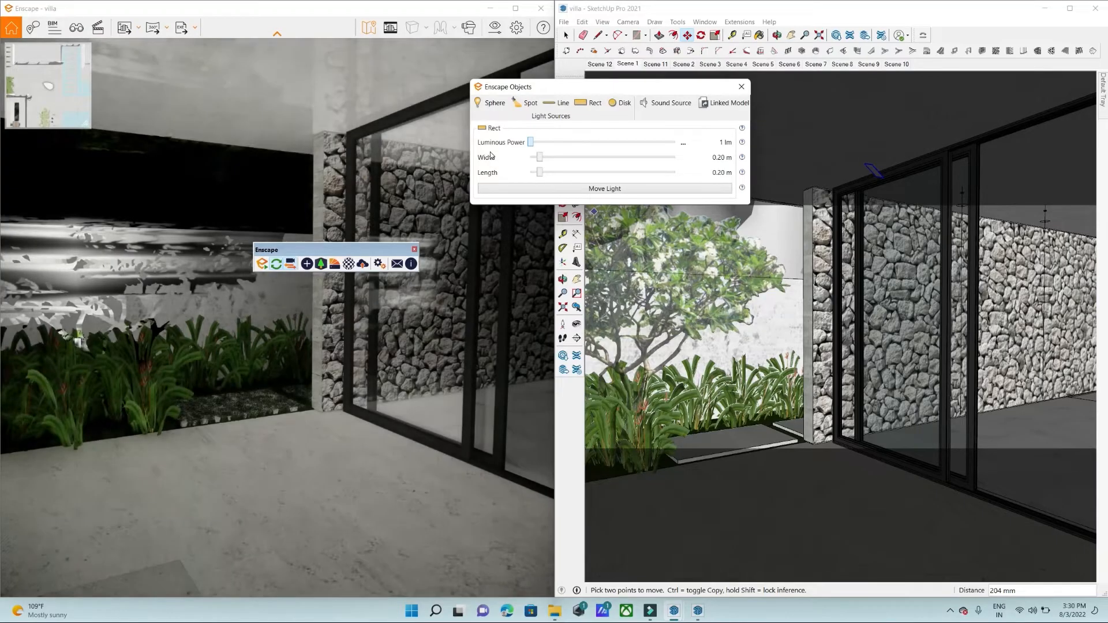
left_click_drag(530, 142, 598, 156)
left_click(229, 355)
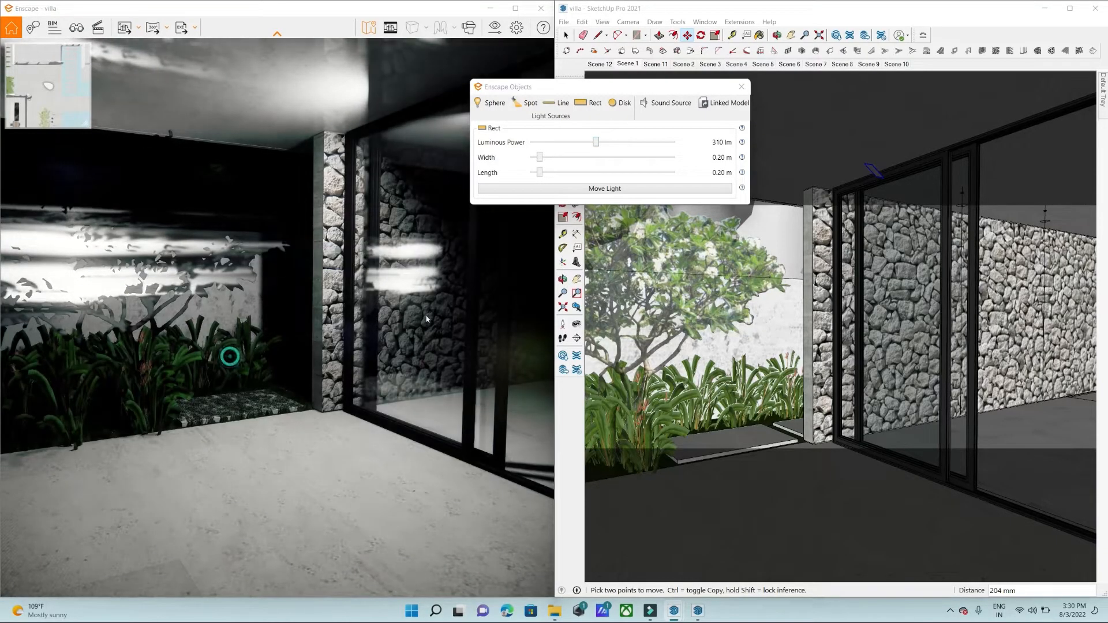
left_click_drag(603, 147, 621, 147)
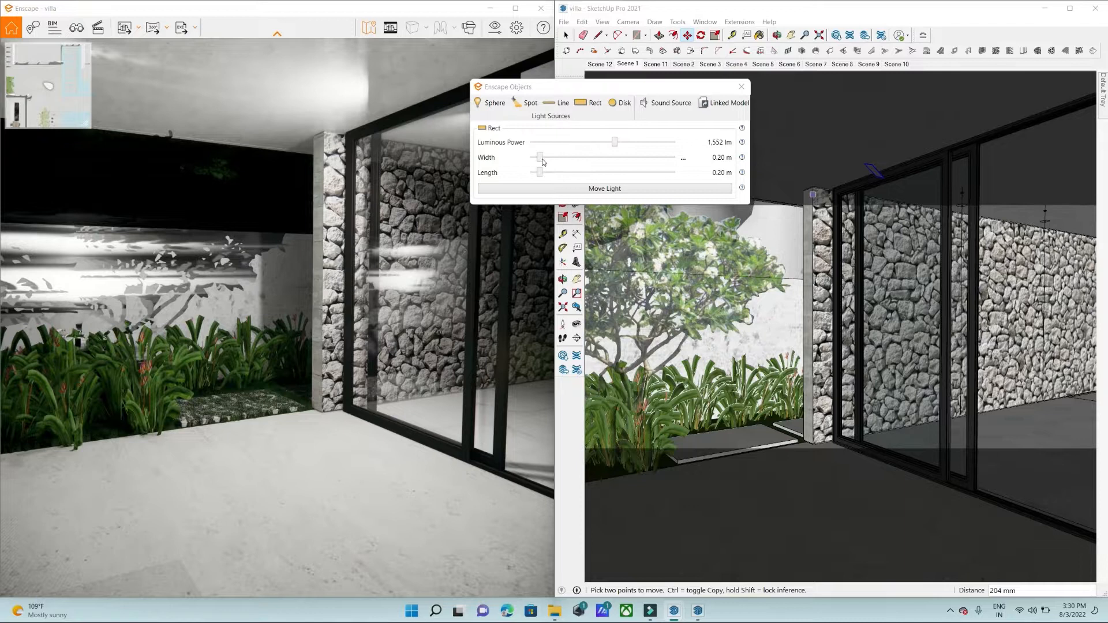
Try larger width and length values for the rectangular light and set both to 0.24 m.
left_click(546, 158)
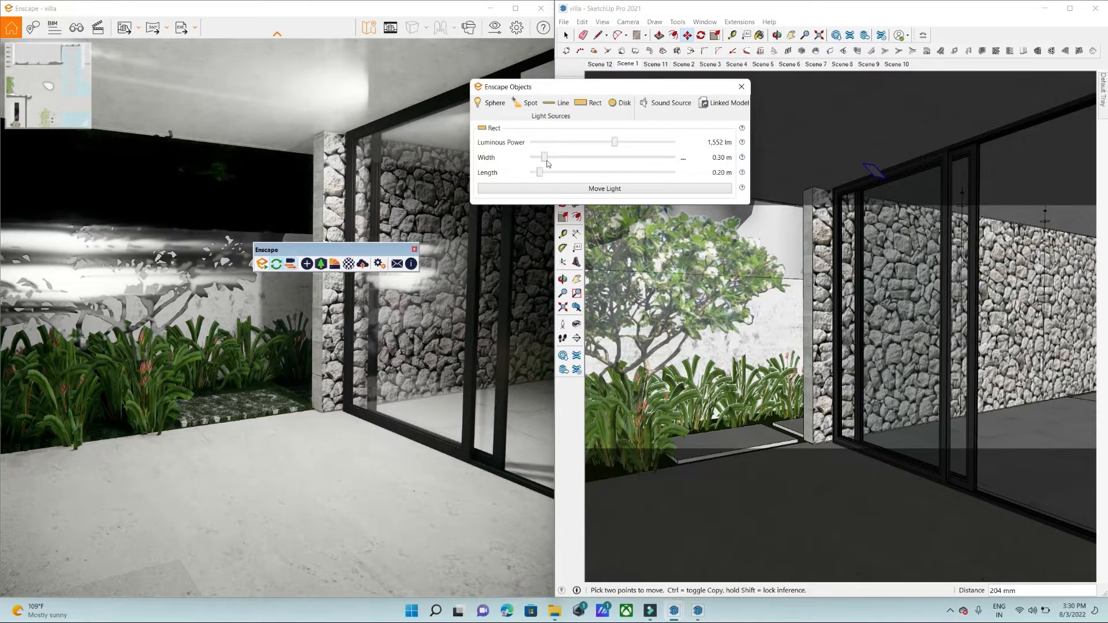
left_click_drag(637, 160, 731, 163)
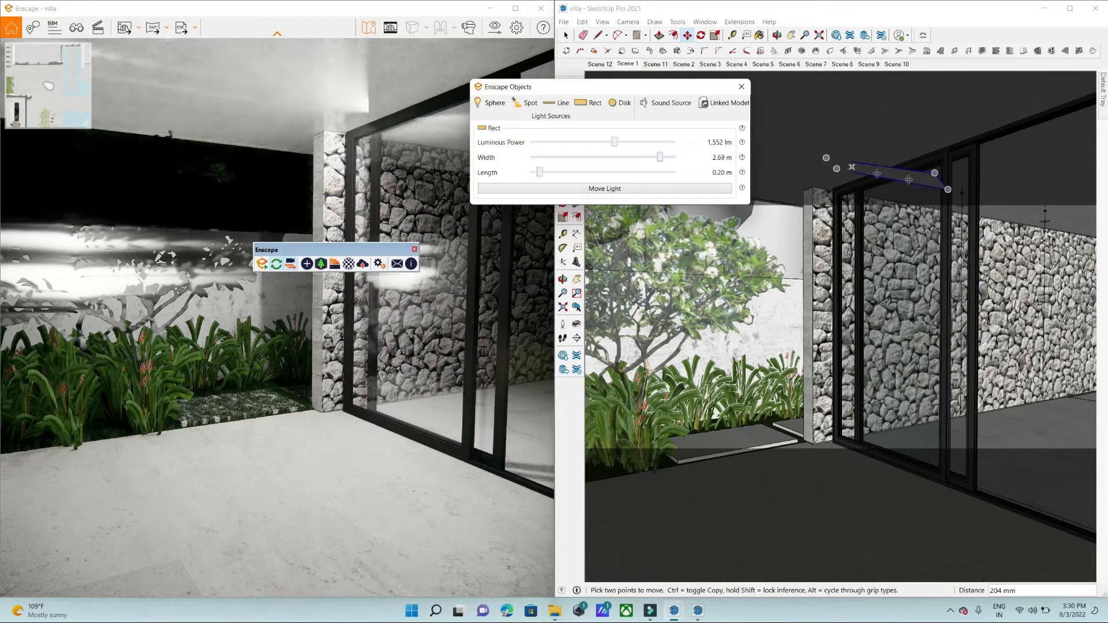
mouse_move(654, 158)
left_mouse_down()
mouse_move(506, 167)
mouse_move(689, 184)
left_mouse_up()
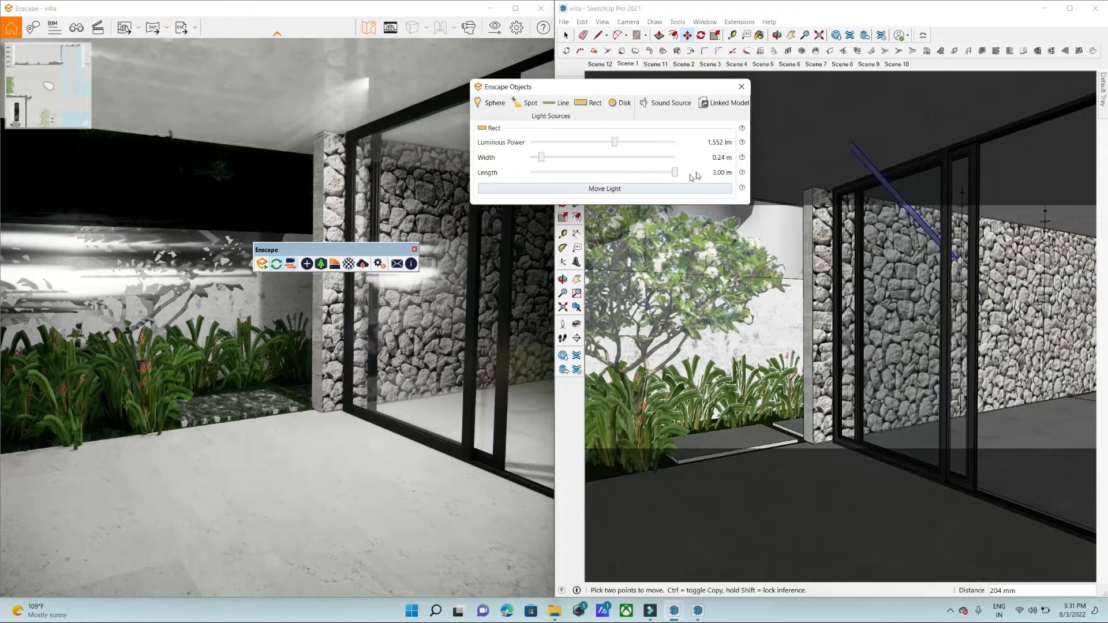
left_click_drag(679, 174, 545, 185)
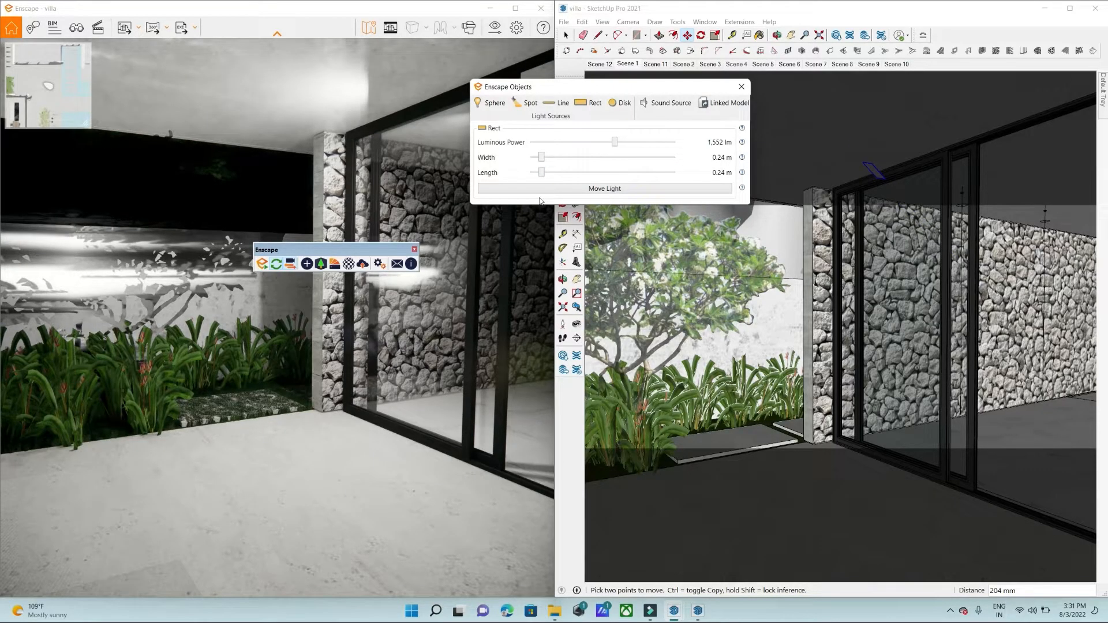
Close the Enscape Objects window and delete the rectangular light below the ceiling.
left_click(741, 87)
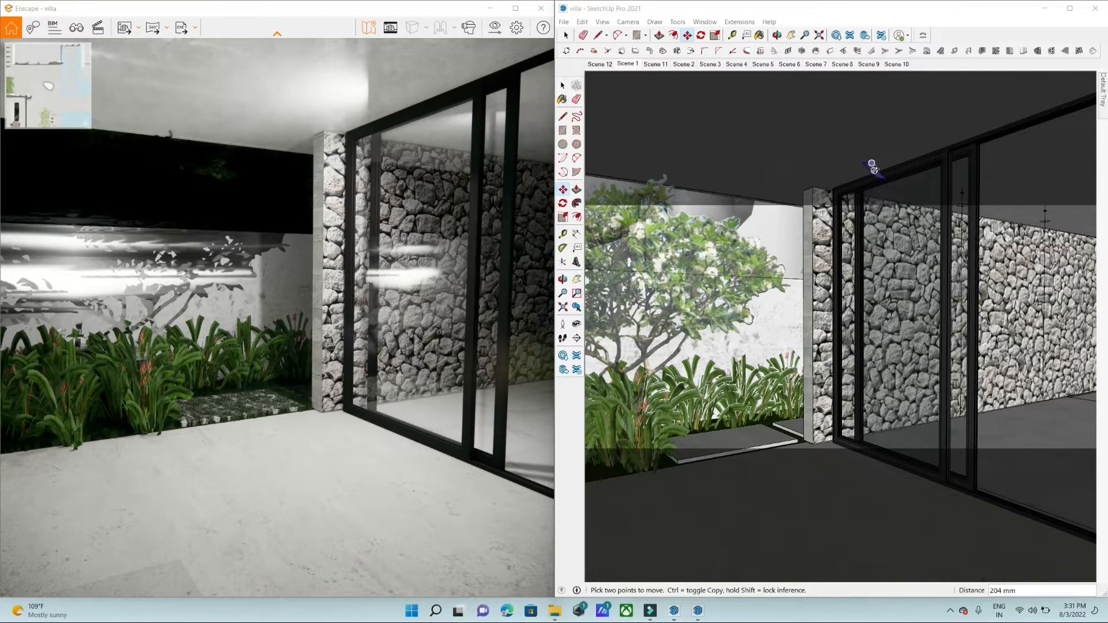
left_click(875, 171)
left_click(877, 174)
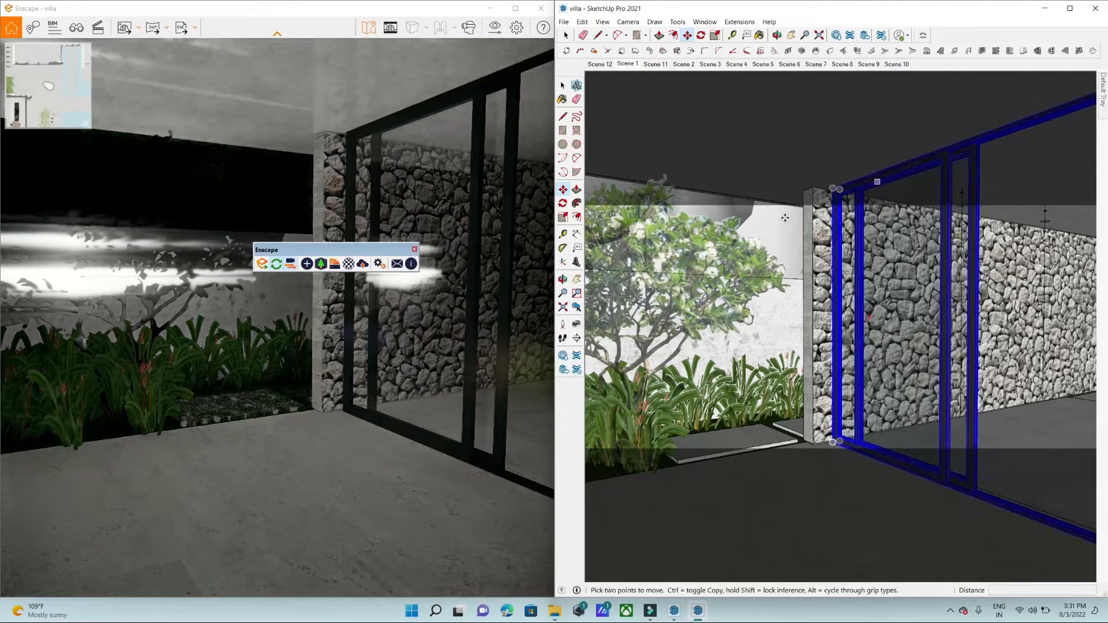
Reopen the Enscape Objects window and start a new rectangular light at the corner of the garden stepping slab.
left_click(308, 265)
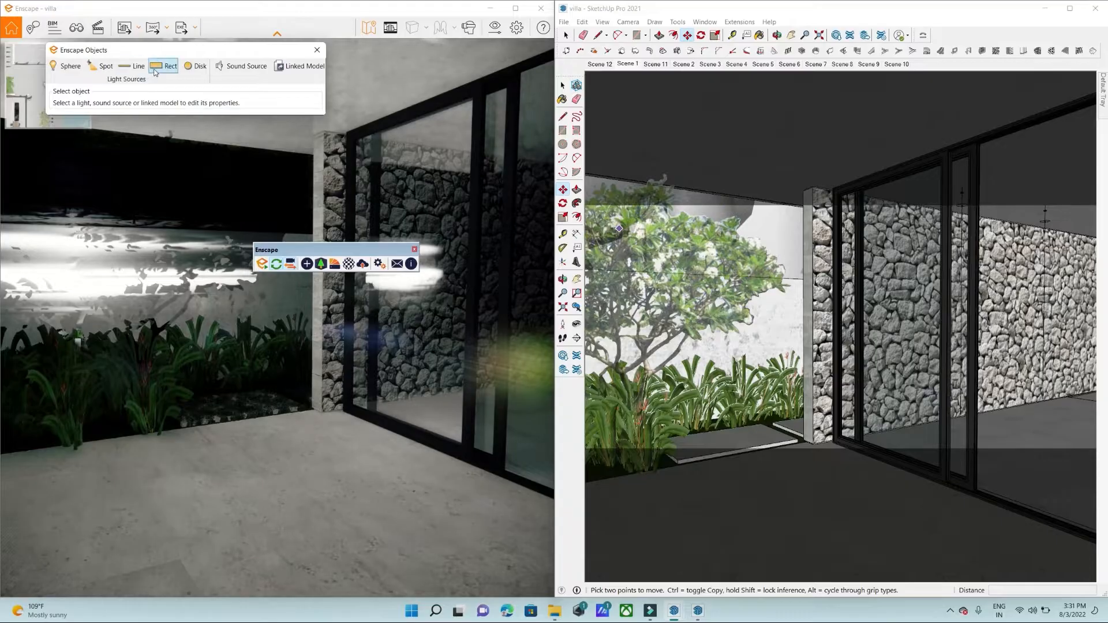
scroll(655, 437, "up", 8)
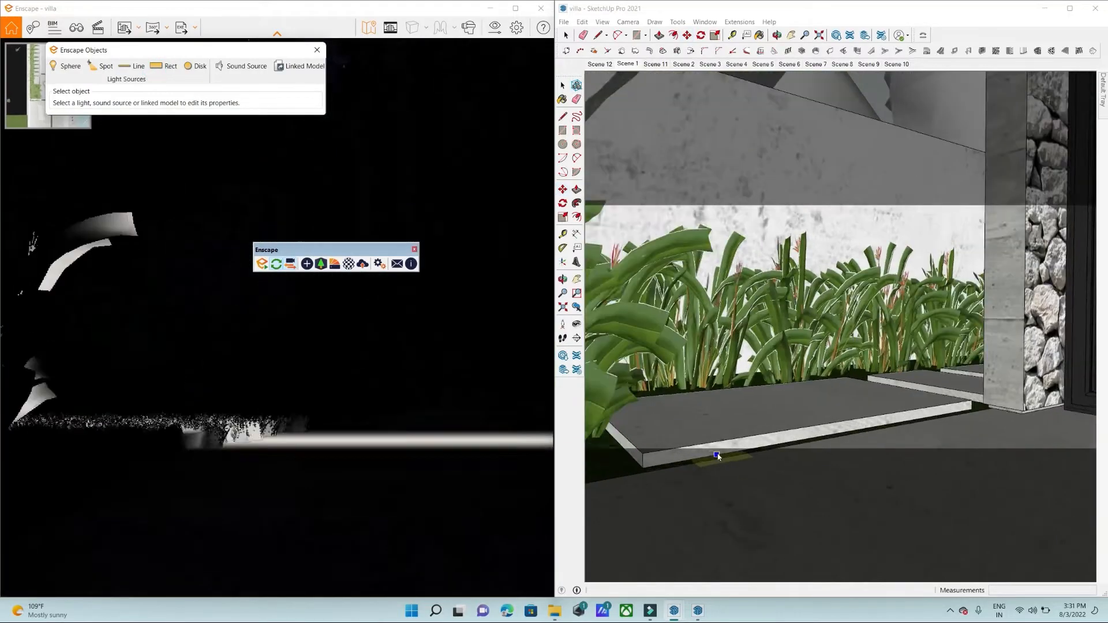
mouse_move(707, 442)
middle_mouse_down()
mouse_move(651, 517)
mouse_move(700, 481)
middle_mouse_up()
scroll(802, 369, "down", 3)
middle_click_drag(805, 364, 774, 438)
scroll(773, 438, "up", 2)
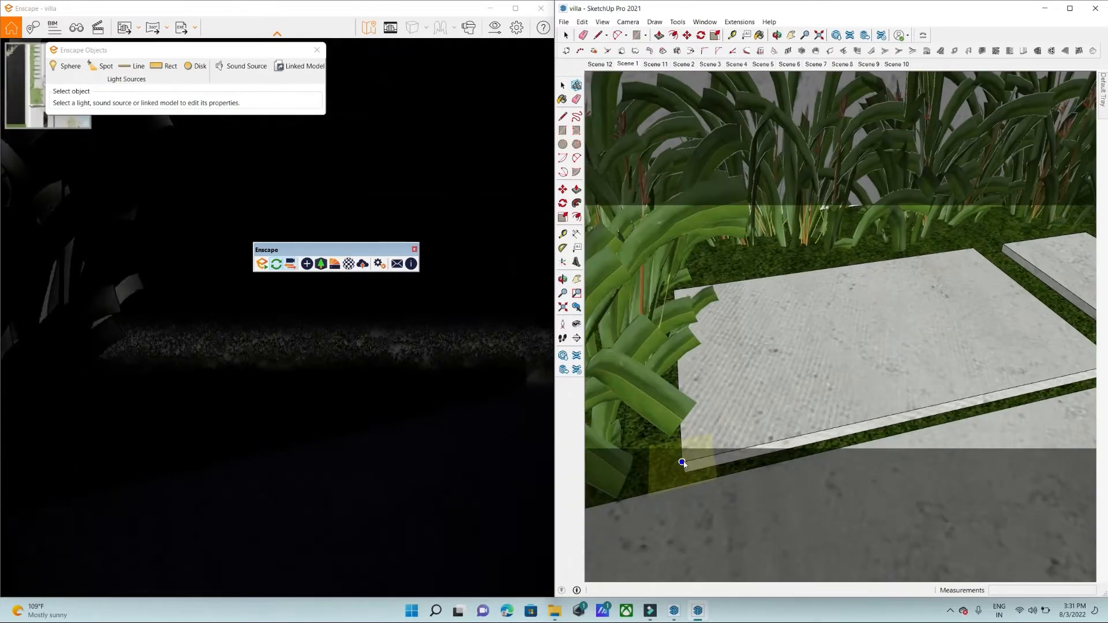
left_click(685, 463)
Move the new rectangular light to the end of the stepping slab's front edge beside the concrete column.
middle_click_drag(1053, 364, 1017, 371, "shift")
scroll(1048, 366, "up", 1)
key("m")
left_click(1072, 377)
left_click(1035, 345)
middle_click_drag(1035, 345, 1008, 388)
scroll(1010, 389, "up", 5)
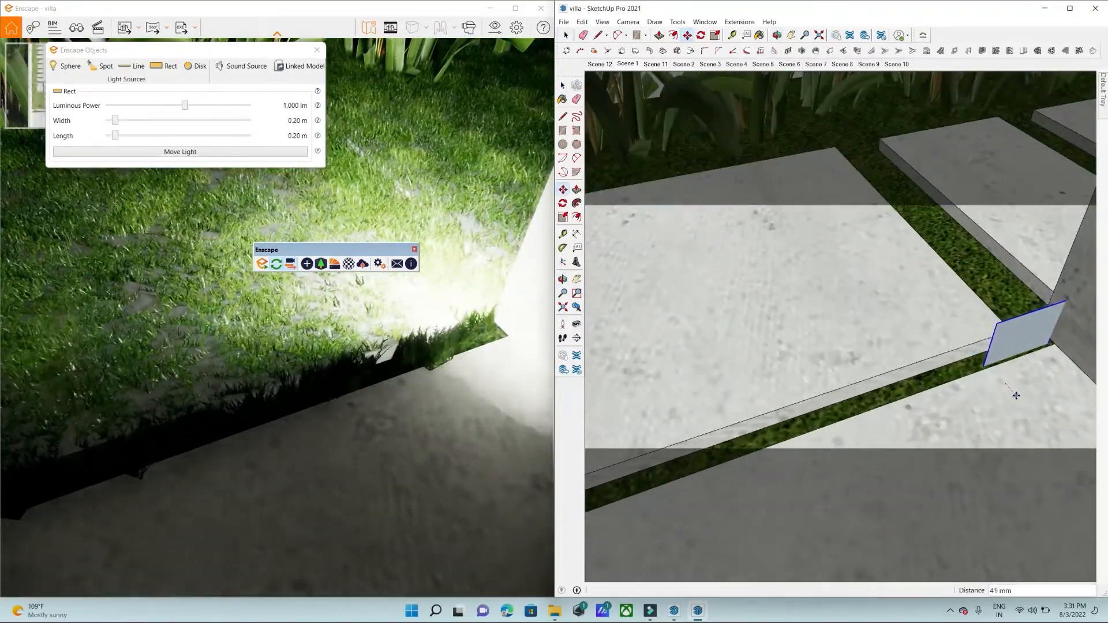
mouse_move(993, 379)
middle_mouse_down()
mouse_move(1014, 272)
mouse_move(982, 262)
mouse_move(979, 294)
middle_mouse_up()
Set the light's width to 0.99 m and length to 0.01 m, and align it with the slab's front edge.
mouse_move(119, 123)
left_mouse_down()
mouse_move(100, 130)
mouse_move(156, 128)
left_mouse_up()
middle_click_drag(768, 351, 799, 344)
scroll(799, 344, "down", 3)
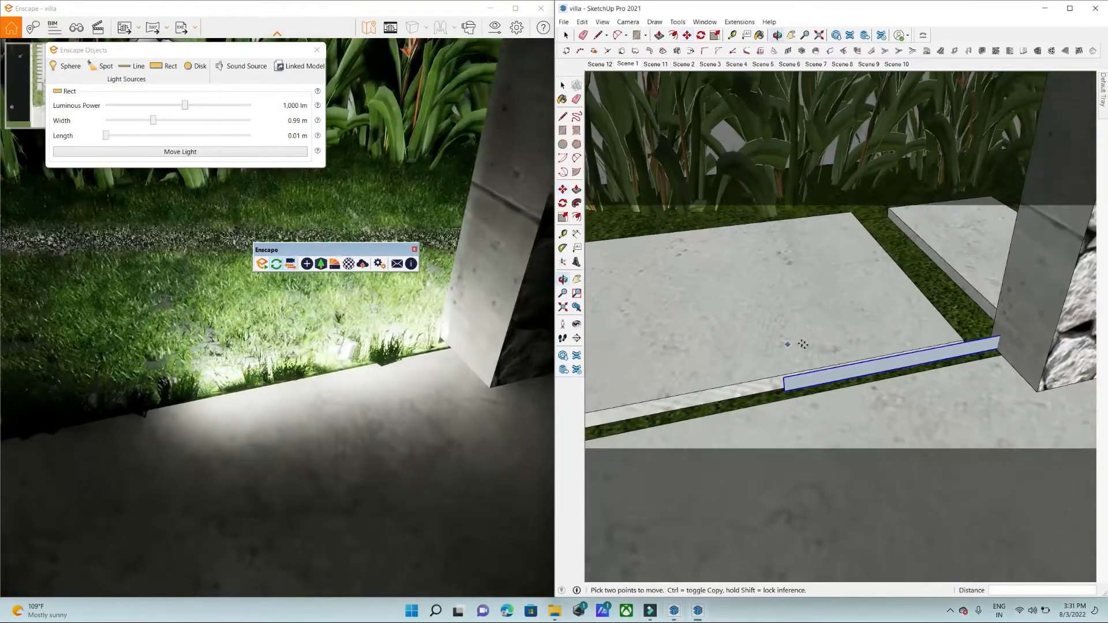
left_click(804, 414)
scroll(907, 358, "up", 1)
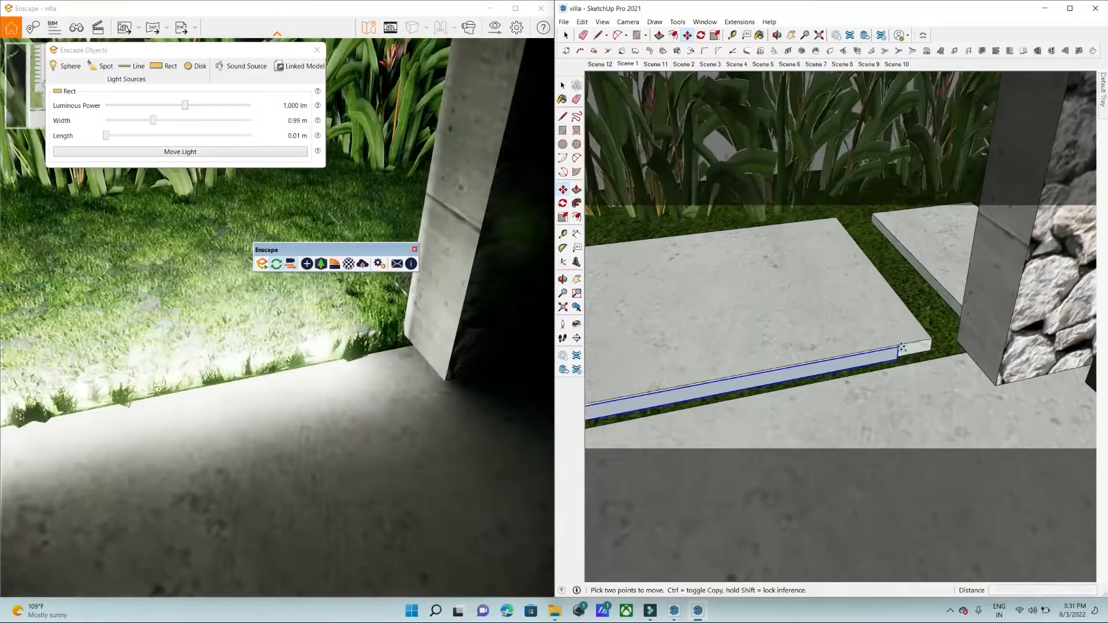
left_click(904, 351)
left_click(937, 346)
Set the light's width to 0.80 m and move it flush with the slab corner near the column.
scroll(936, 355, "down", 5)
middle_click_drag(892, 374, 873, 374)
scroll(924, 364, "up", 3)
left_click_drag(153, 121, 144, 120)
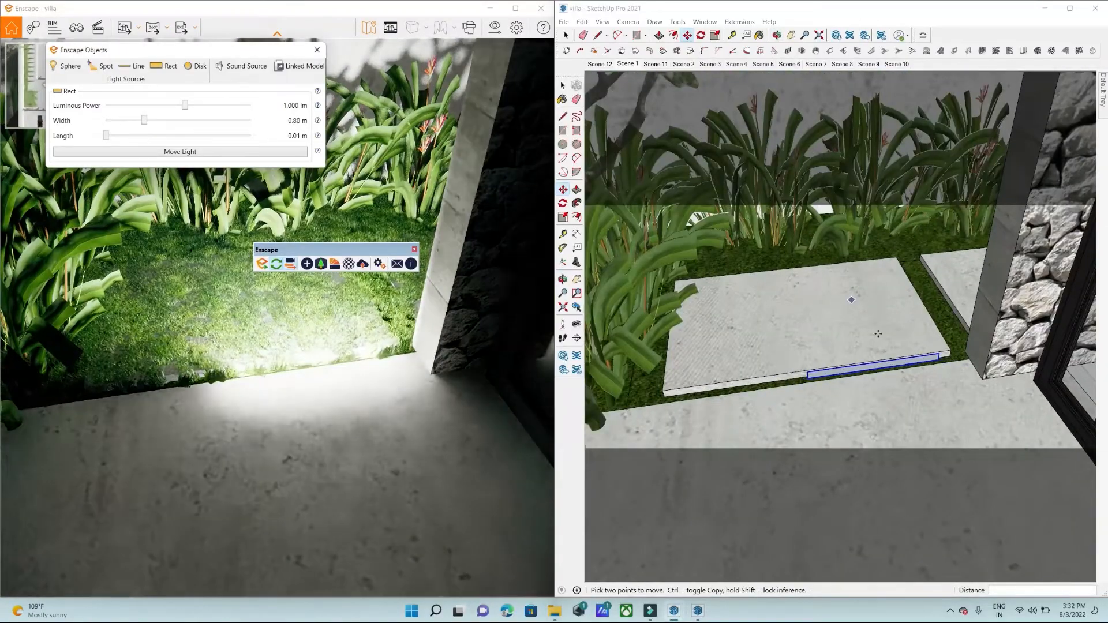
scroll(953, 346, "up", 2)
left_click(942, 363)
left_click(956, 359)
Copy the light end to end along the slab's front edge and select both lights.
scroll(955, 364, "down", 2)
middle_click_drag(955, 367, 930, 370)
scroll(955, 367, "up", 1)
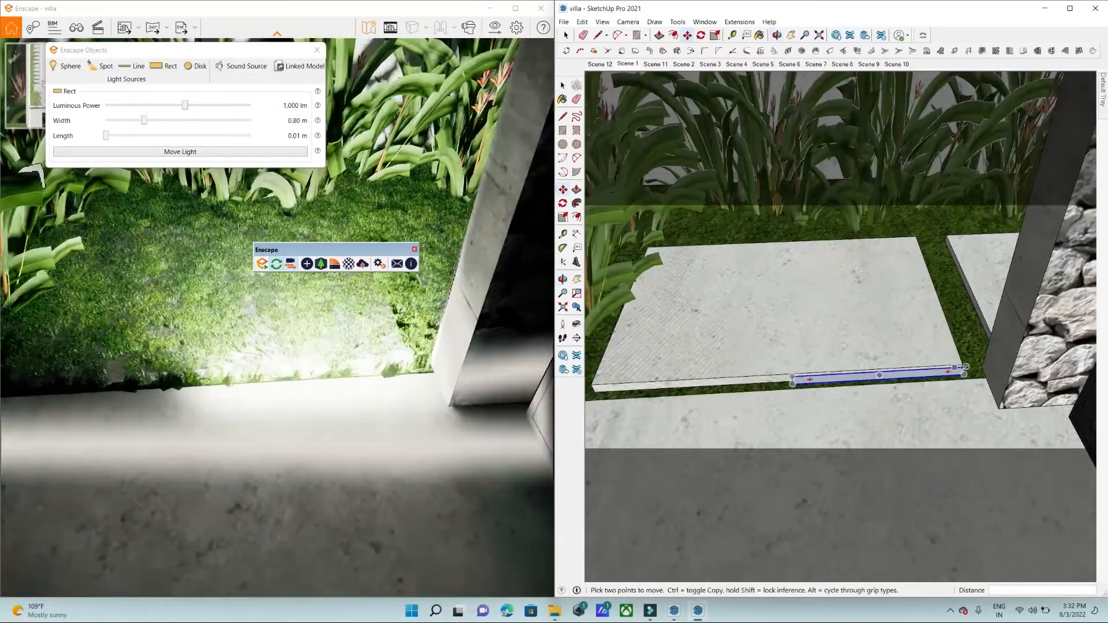
left_click(792, 376)
middle_click_drag(886, 400, 950, 375)
key("space")
scroll(798, 364, "up", 2)
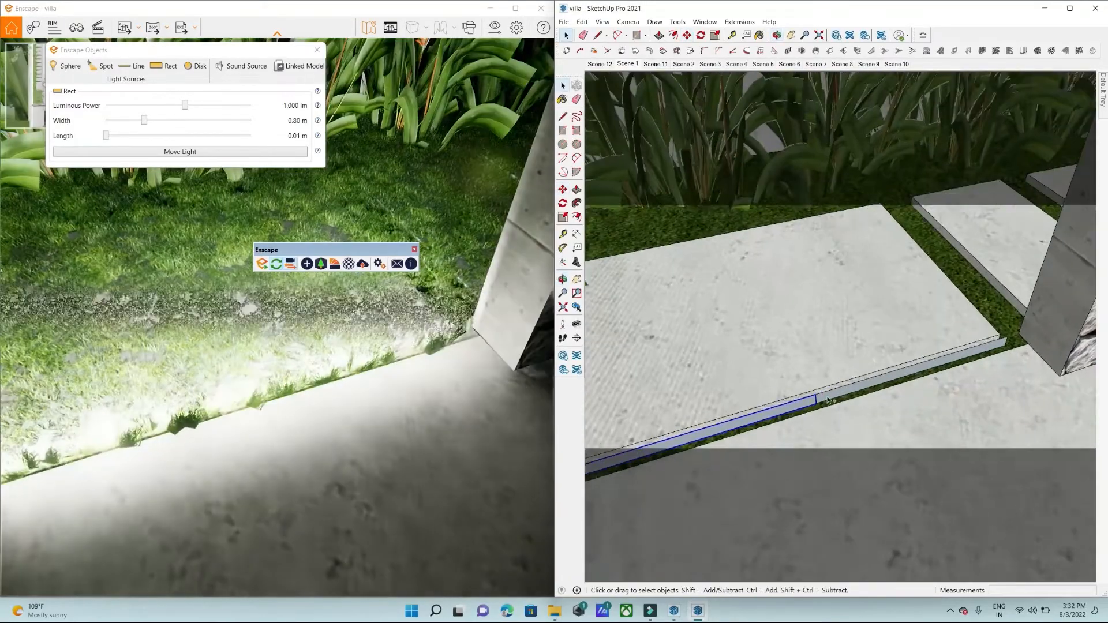
left_click(827, 397, "shift")
scroll(846, 342, "down", 2)
key("m")
scroll(879, 402, "up", 1)
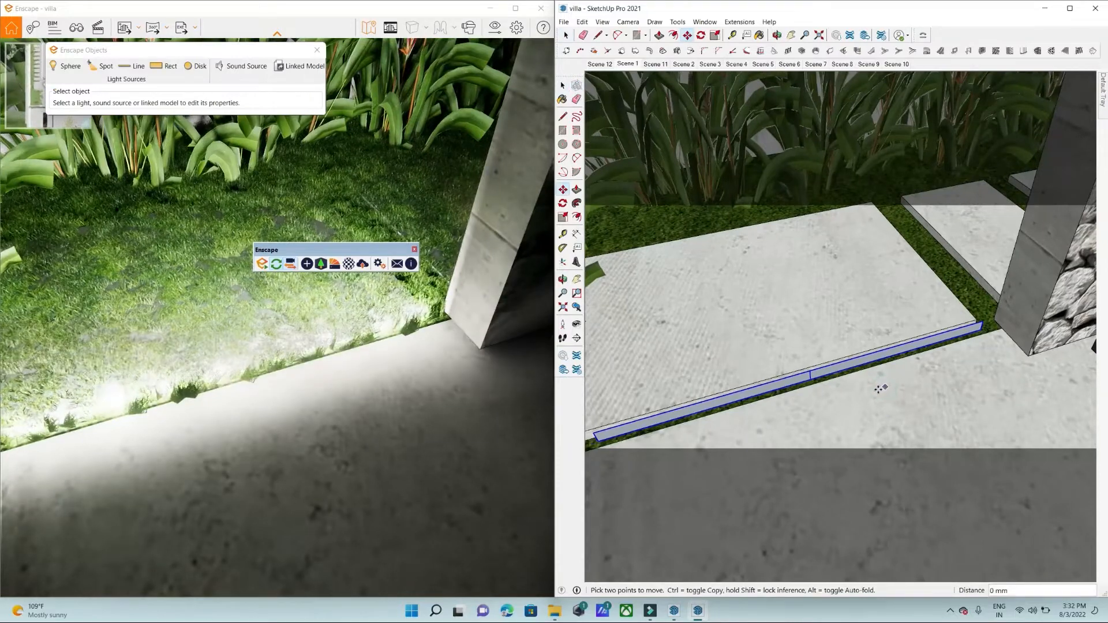
mouse_move(873, 391)
middle_mouse_down()
mouse_move(915, 376)
mouse_move(898, 289)
mouse_move(899, 198)
mouse_move(935, 277)
mouse_move(993, 344)
mouse_move(920, 354)
mouse_move(909, 213)
mouse_move(897, 311)
middle_mouse_up()
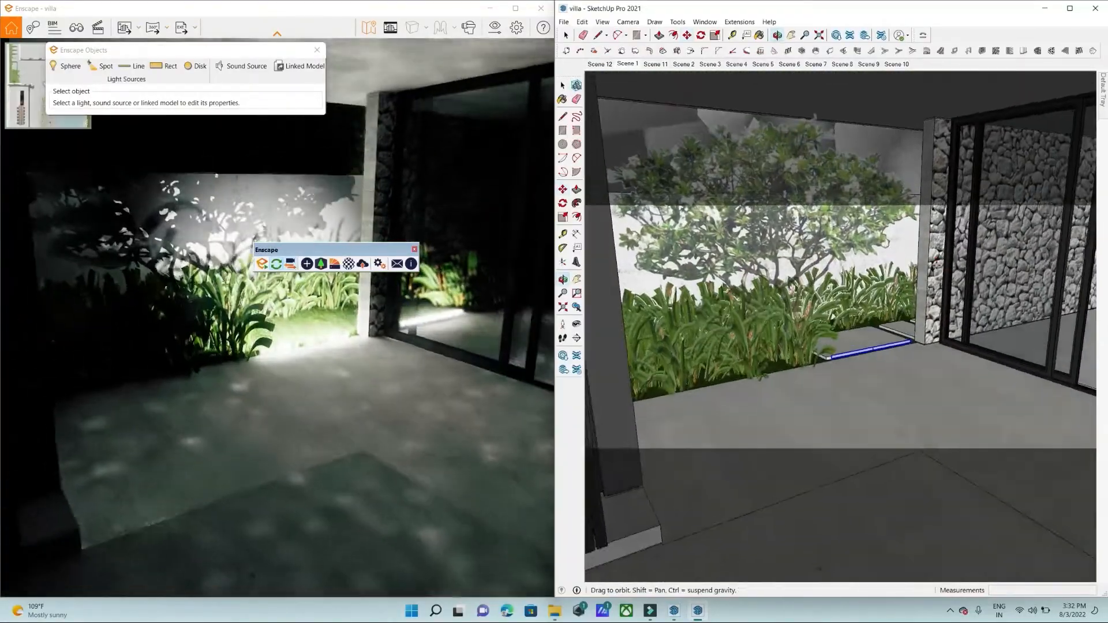
scroll(898, 350, "up", 5)
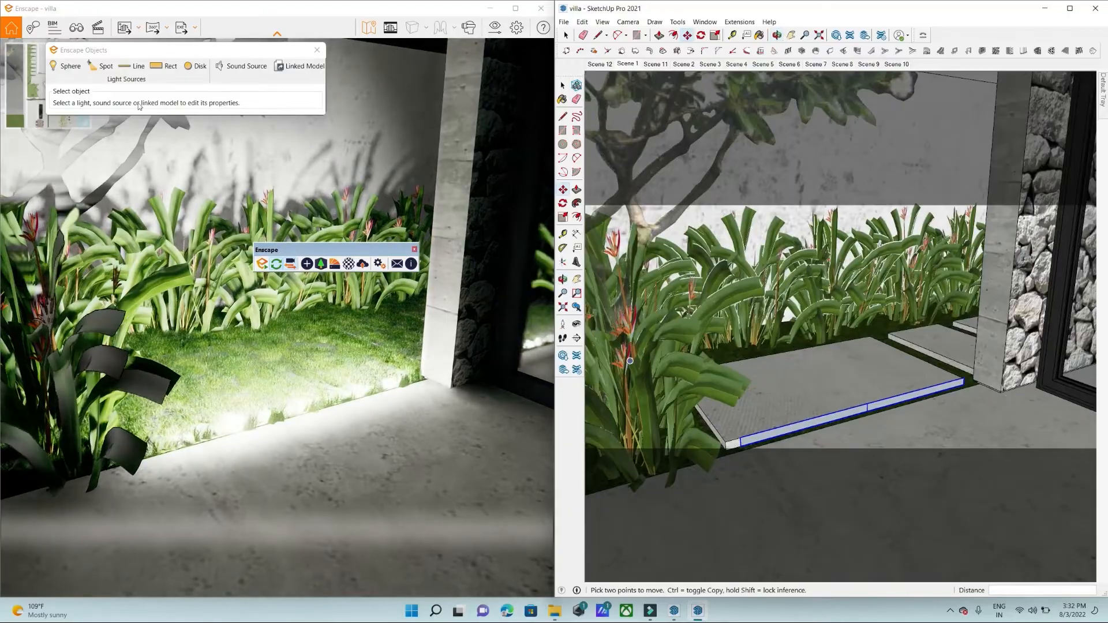
Set the luminous power of the front-edge lights to 157 lm and close the Enscape Objects window.
key("space")
scroll(878, 406, "up", 2)
left_click(882, 405)
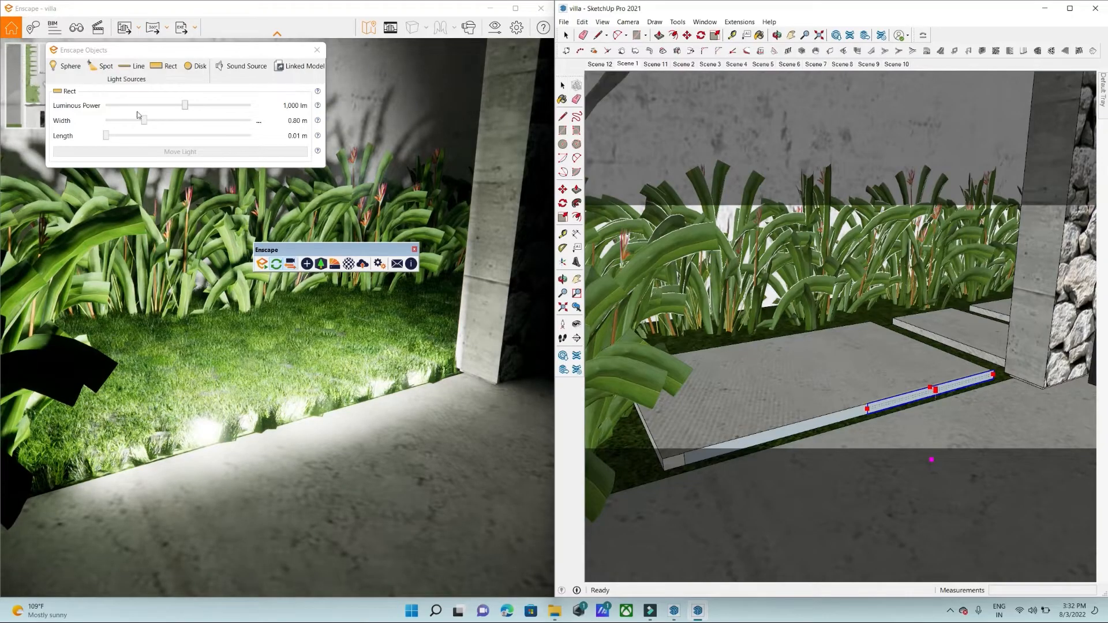
mouse_move(184, 106)
left_mouse_down()
mouse_move(154, 110)
mouse_move(164, 107)
left_mouse_up()
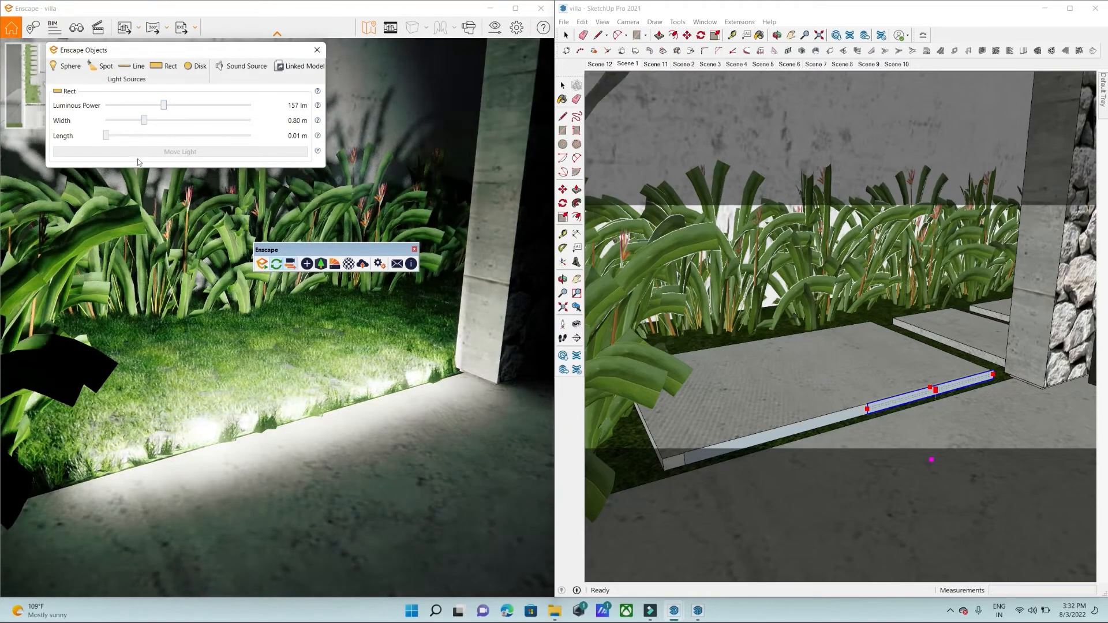
left_click(317, 54)
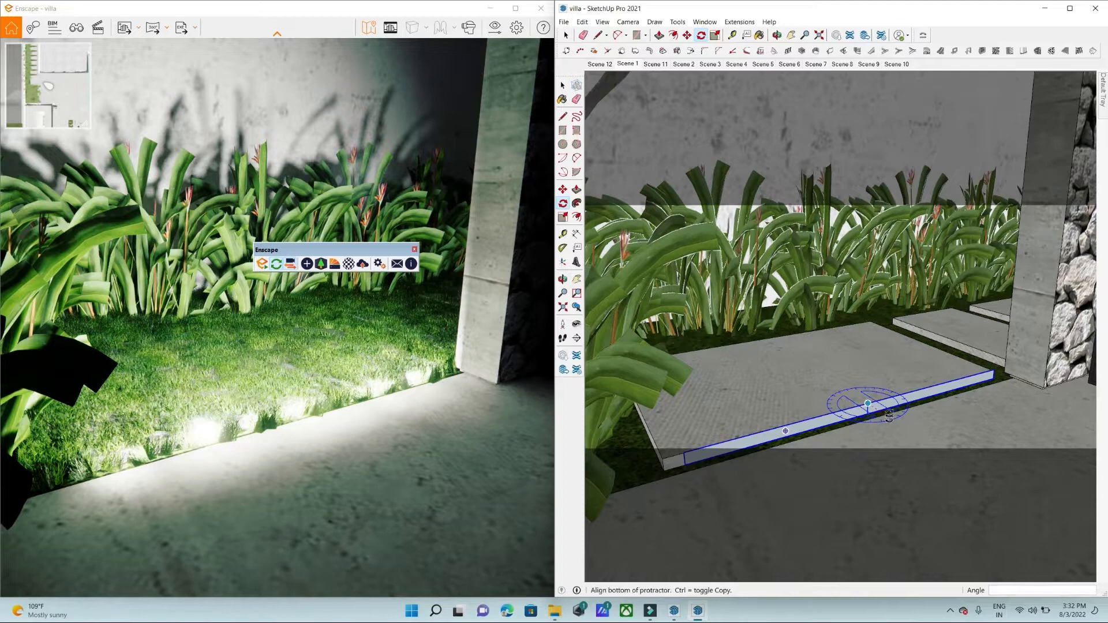
Rotate both front-edge lights 180 degrees so they shine away from the slab.
left_click(889, 414)
left_click(835, 415)
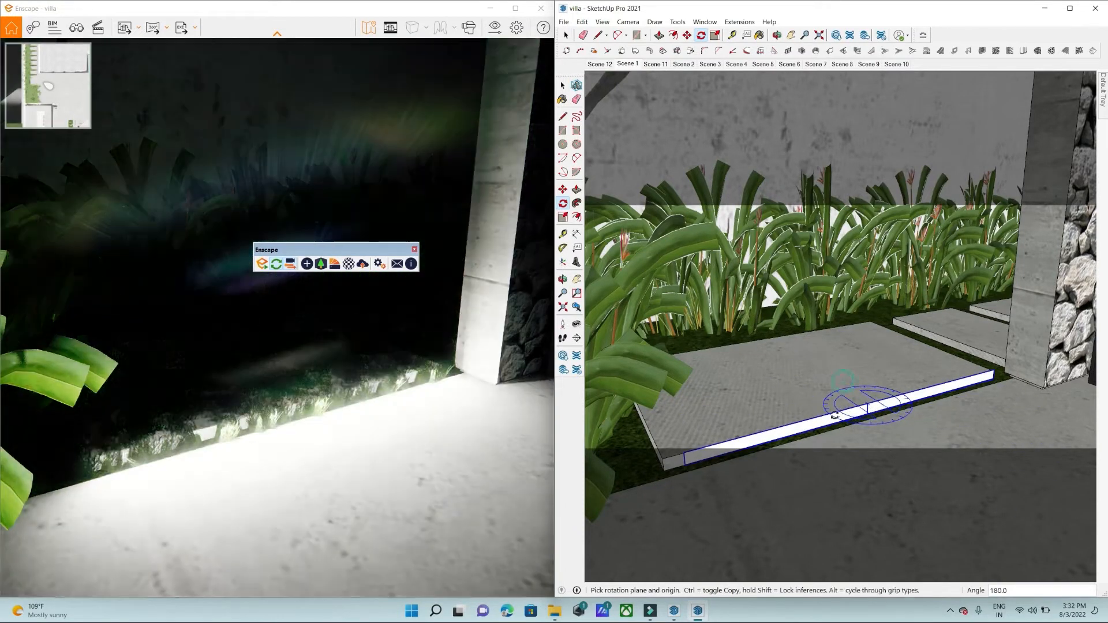
mouse_move(859, 413)
middle_mouse_down()
mouse_move(808, 349)
mouse_move(957, 359)
mouse_move(836, 465)
middle_mouse_up()
scroll(930, 389, "up", 2)
scroll(893, 443, "down", 2)
scroll(848, 429, "up", 2)
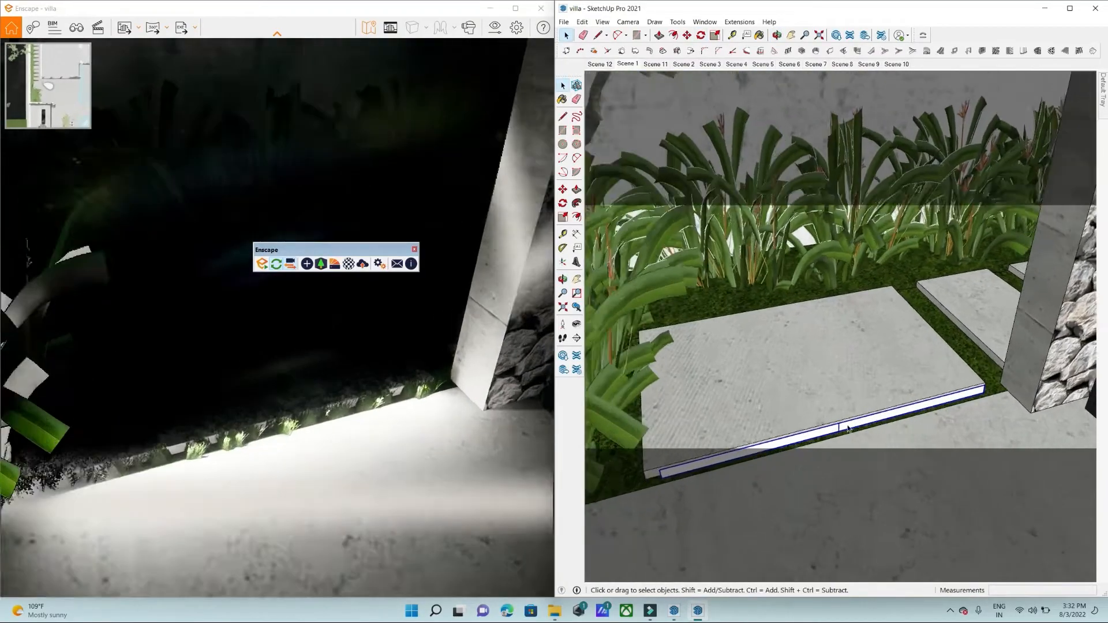
scroll(848, 429, "up", 1)
Copy both lights from the slab's front edge to its rear edge.
key("m")
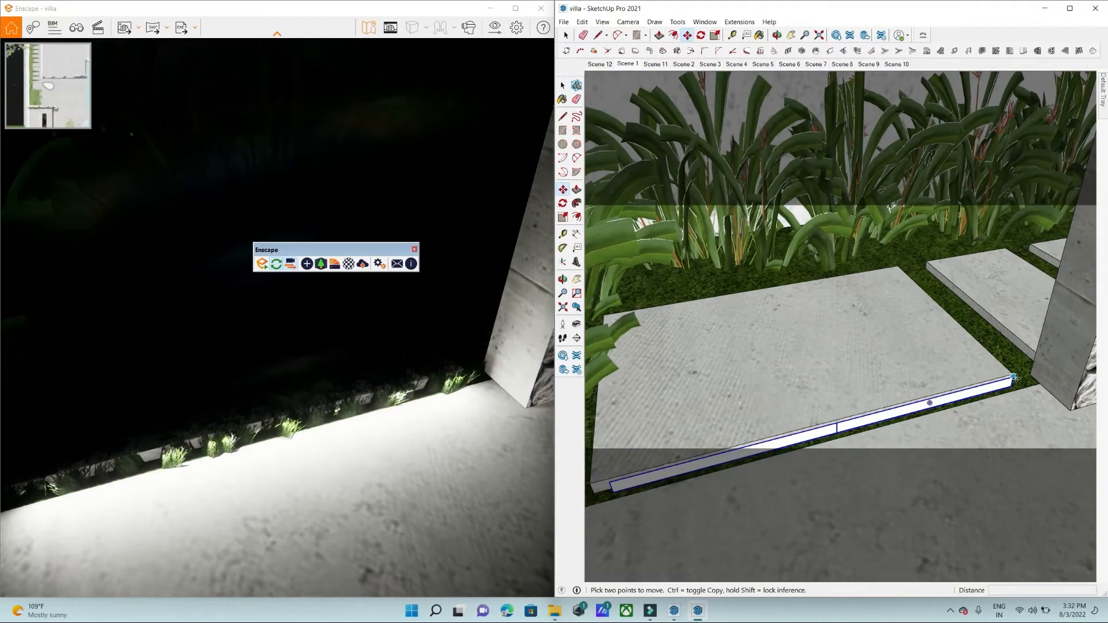
left_click(1014, 378)
key("ctrl")
left_click(888, 266)
scroll(866, 278, "up", 3)
scroll(866, 279, "down", 3)
middle_click_drag(855, 392, 868, 450)
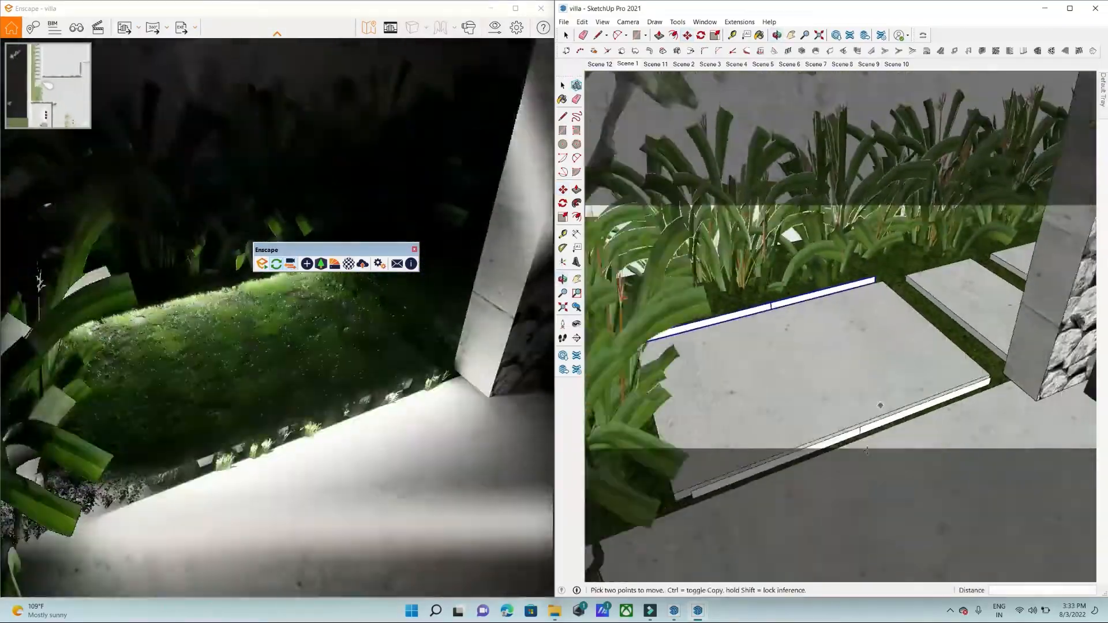
Rotate the rear-edge lights 180 degrees so they face the planting.
scroll(831, 393, "up", 4)
key("space")
left_click(735, 241)
key("q")
left_click(746, 232)
left_click(756, 250)
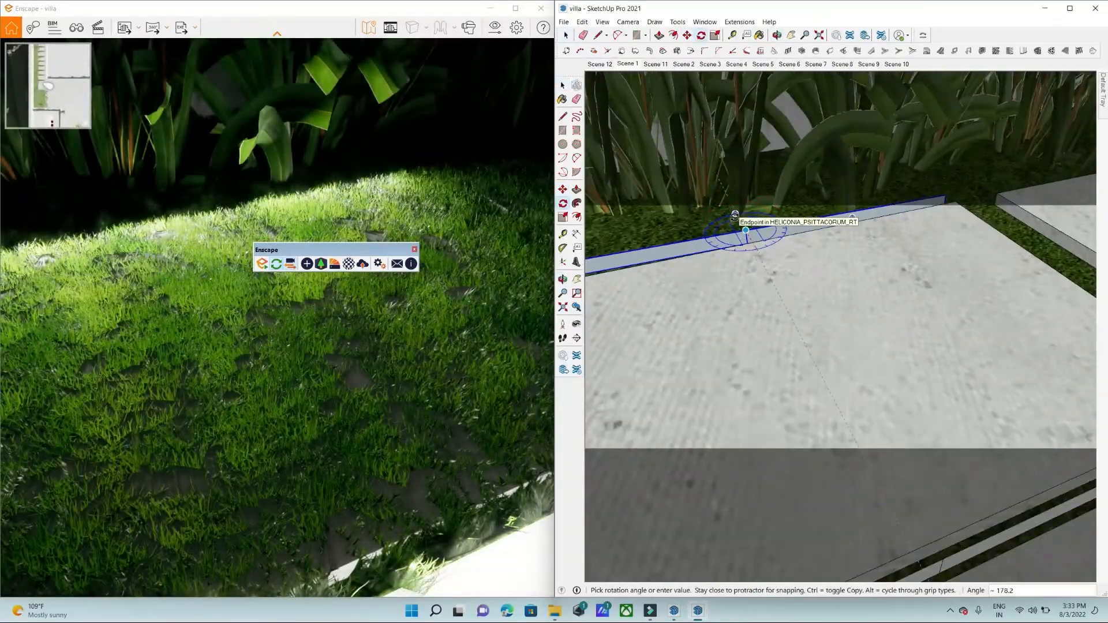
type("180")
key("Return")
Reopen the Enscape Objects window for a front-edge light and set its luminous power to 7 lm.
scroll(808, 222, "down", 3)
middle_click_drag(858, 347, 831, 300)
key("space")
left_click(826, 288)
left_click(307, 264)
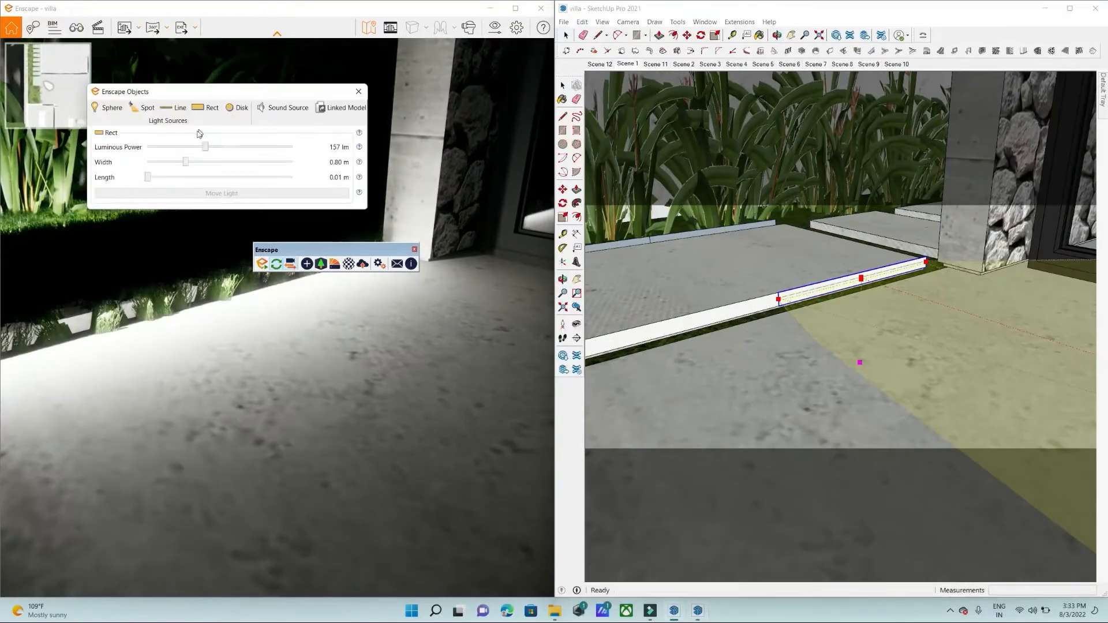
left_click_drag(205, 146, 170, 147)
Make a rotated copy of the front-edge light at 270 degrees, perpendicular to the slab's front edge.
mouse_move(820, 404)
middle_mouse_down()
mouse_move(773, 310)
mouse_move(815, 365)
middle_mouse_up()
scroll(815, 361, "up", 3)
key("q")
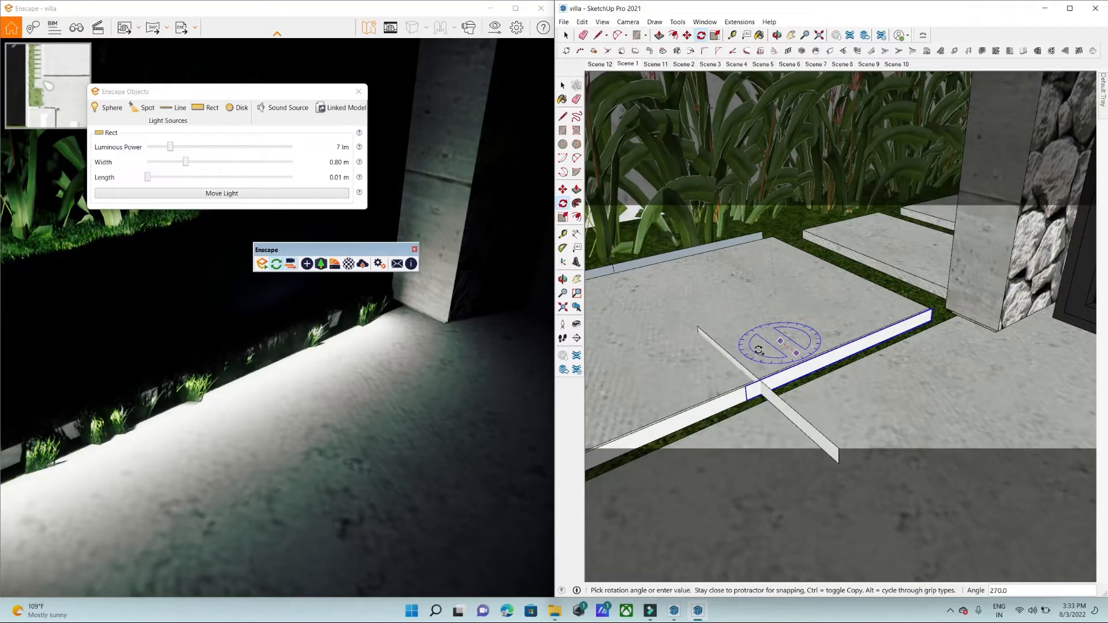
left_click(779, 366)
Move the perpendicular light copy into the grass gap along the neighbouring slab's side edge.
key("m")
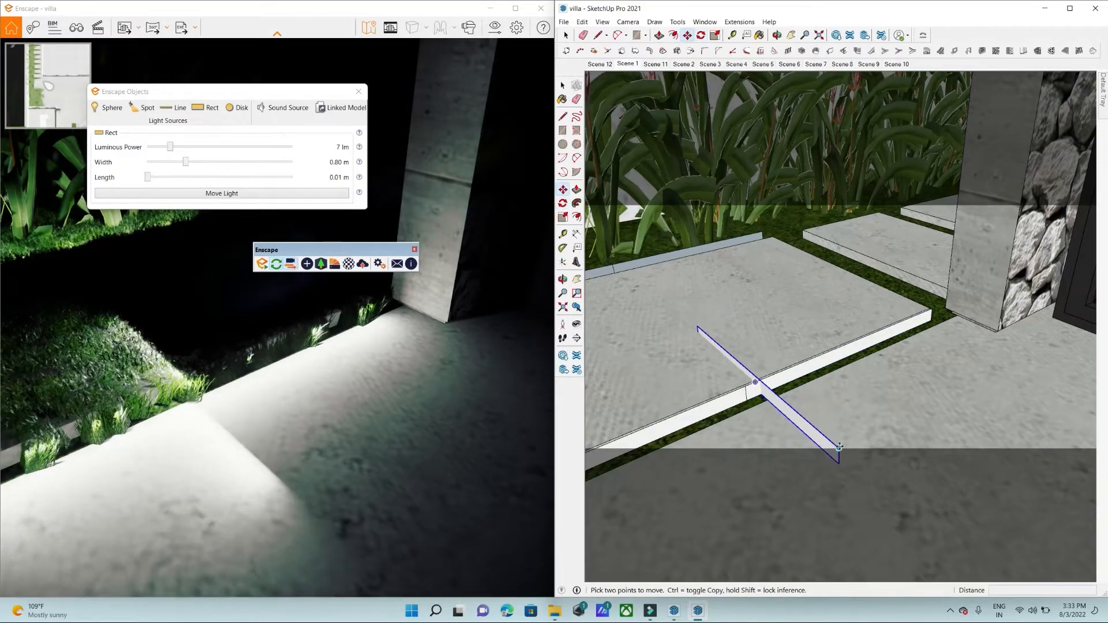
left_click(840, 447)
middle_click_drag(891, 294, 952, 425)
scroll(927, 275, "up", 1)
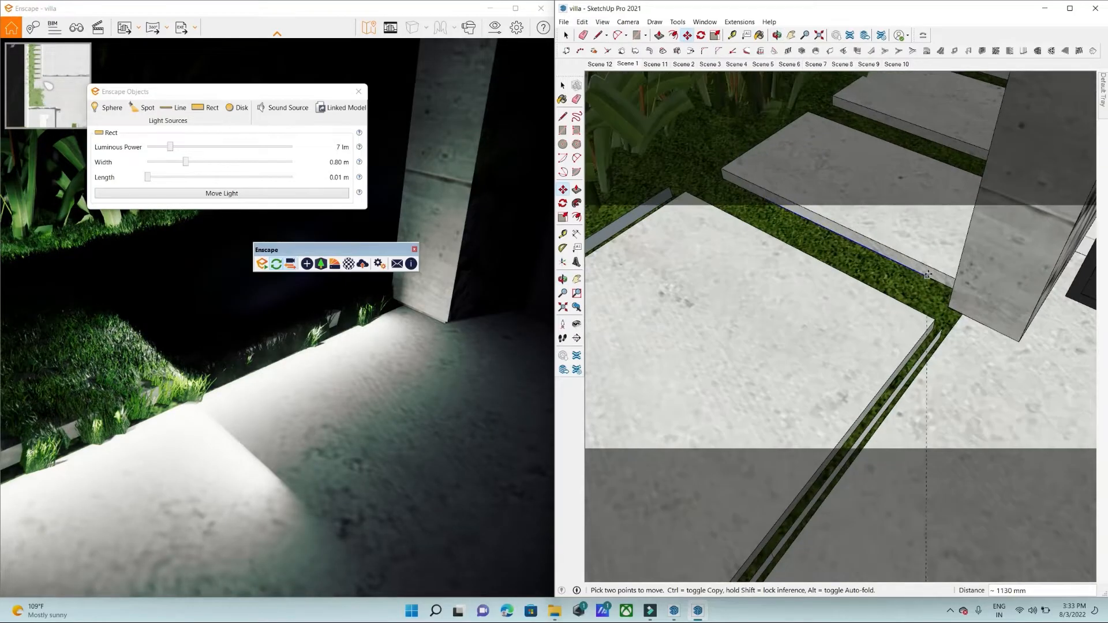
left_click(938, 271)
left_click(944, 240)
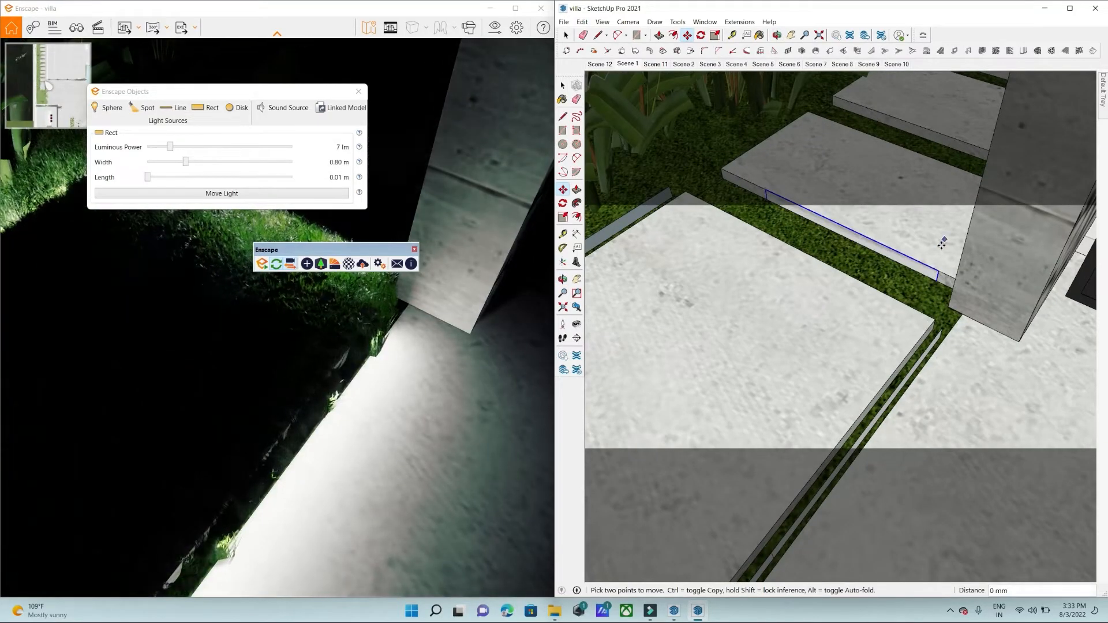
left_click(938, 249)
mouse_move(936, 251)
middle_mouse_down()
mouse_move(889, 186)
mouse_move(893, 281)
middle_mouse_up()
key("m")
scroll(894, 281, "up", 2)
Make the light in the grass gap unique and set its width to 1.24 m.
key("space")
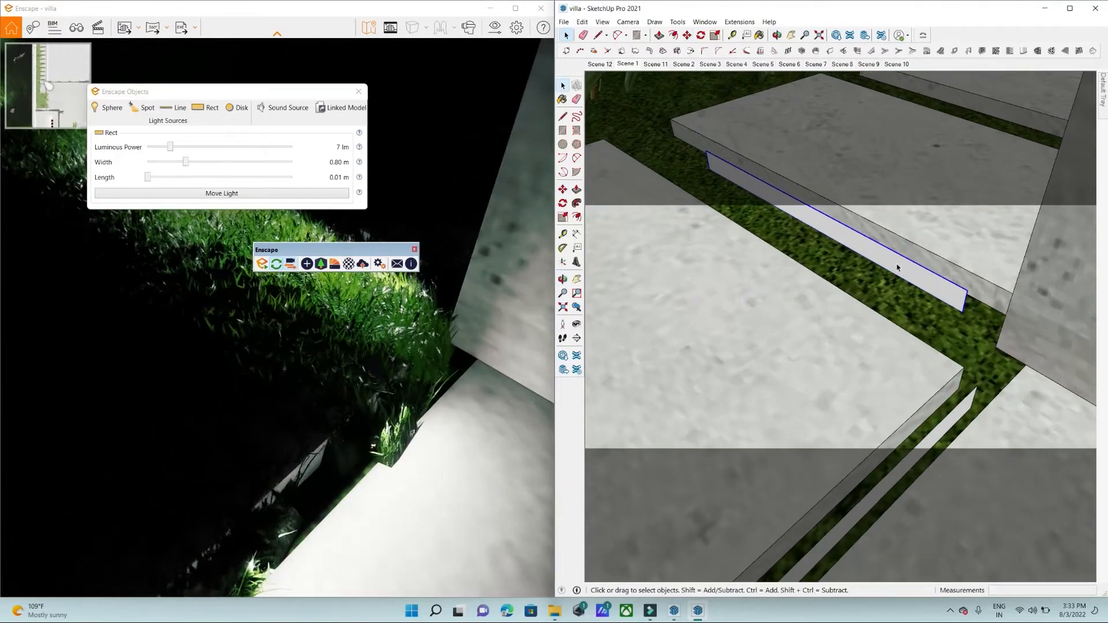
right_click(897, 268)
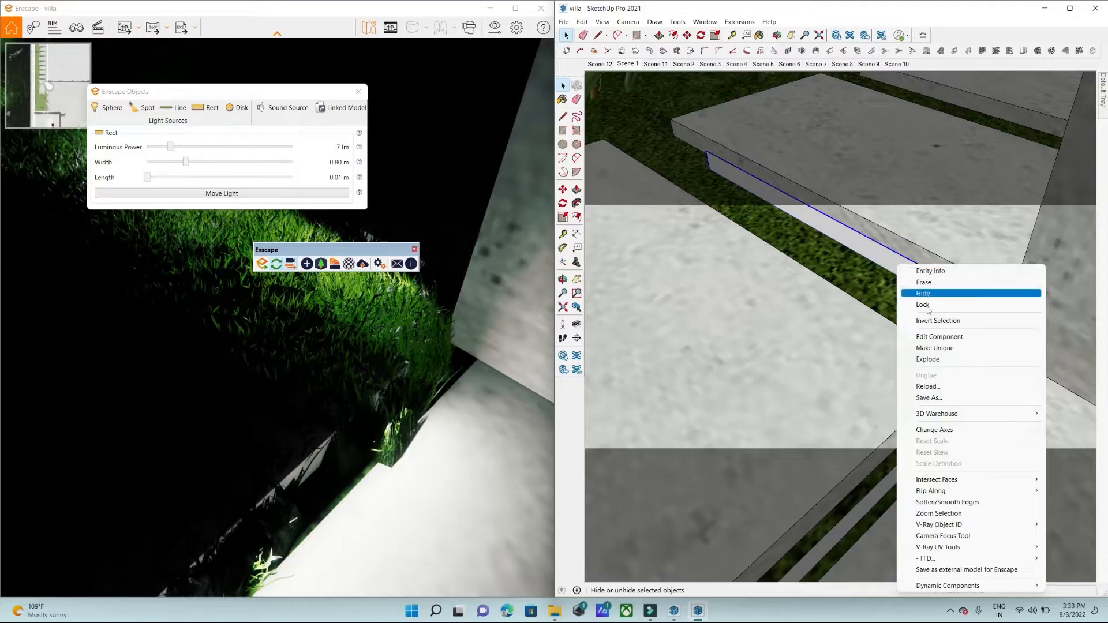
left_click(934, 349)
double_click(926, 270)
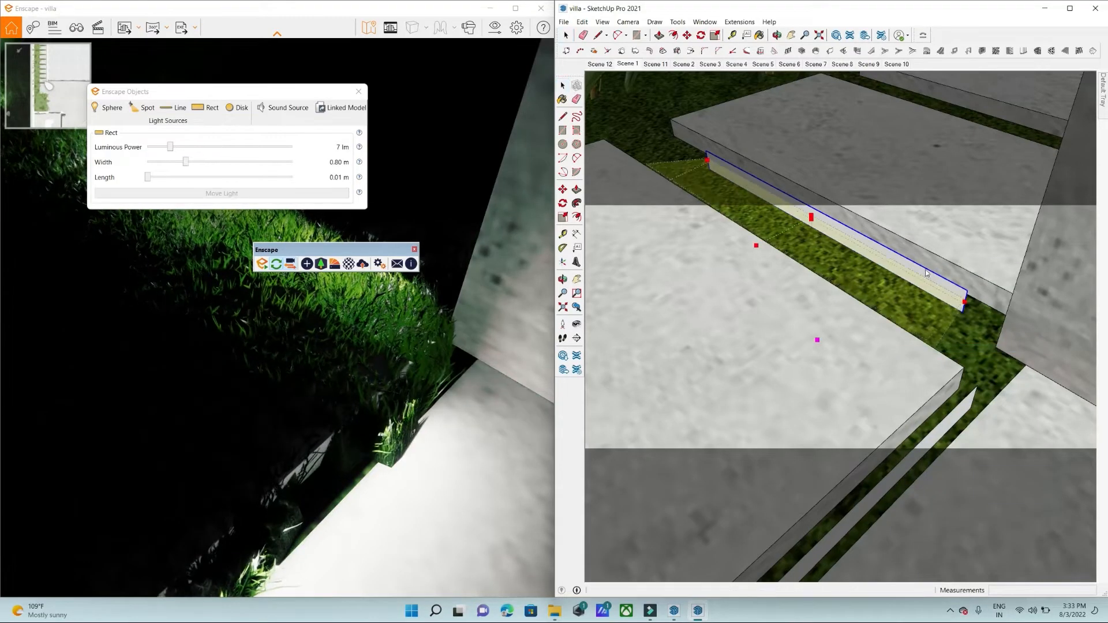
scroll(762, 219, "down", 4)
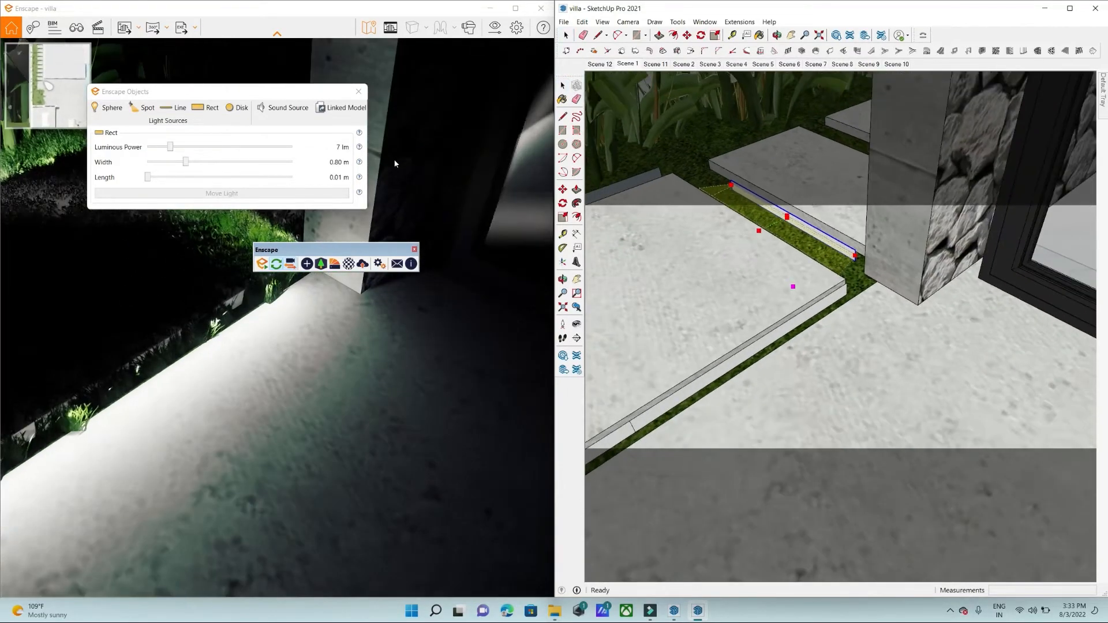
left_click_drag(185, 166, 196, 168)
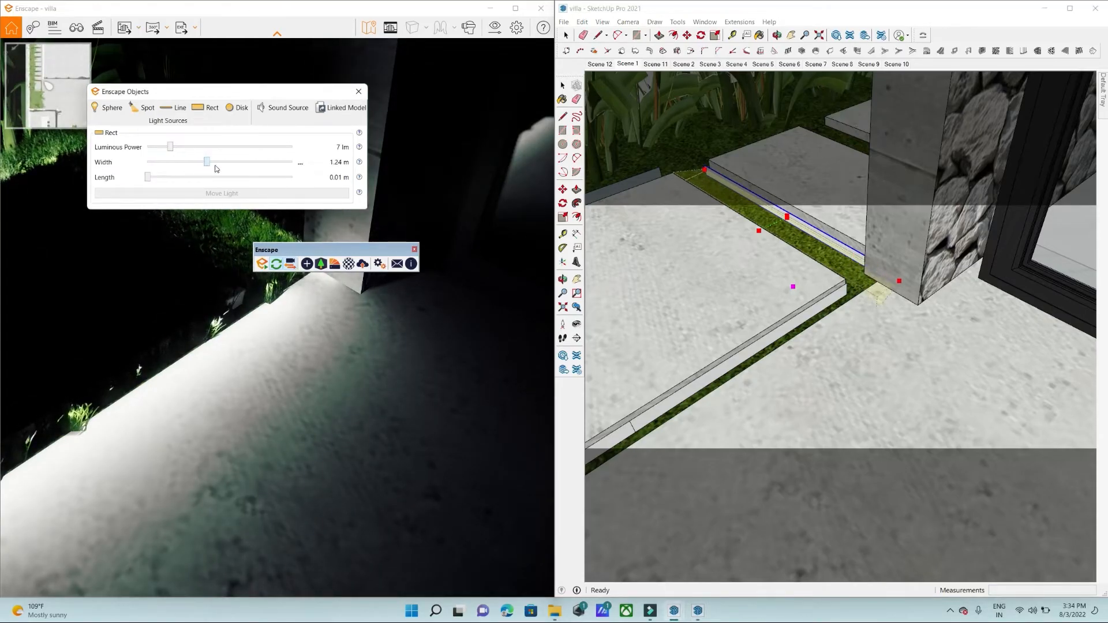
Copy the gap light across the grass to the first slab's side edge.
key("m")
middle_click_drag(893, 300, 861, 287)
left_click(777, 222)
middle_click_drag(762, 156, 791, 200)
mouse_move(924, 369)
middle_mouse_down()
mouse_move(894, 337)
mouse_move(970, 369)
middle_mouse_up()
left_click(787, 276)
type("80")
key("Return")
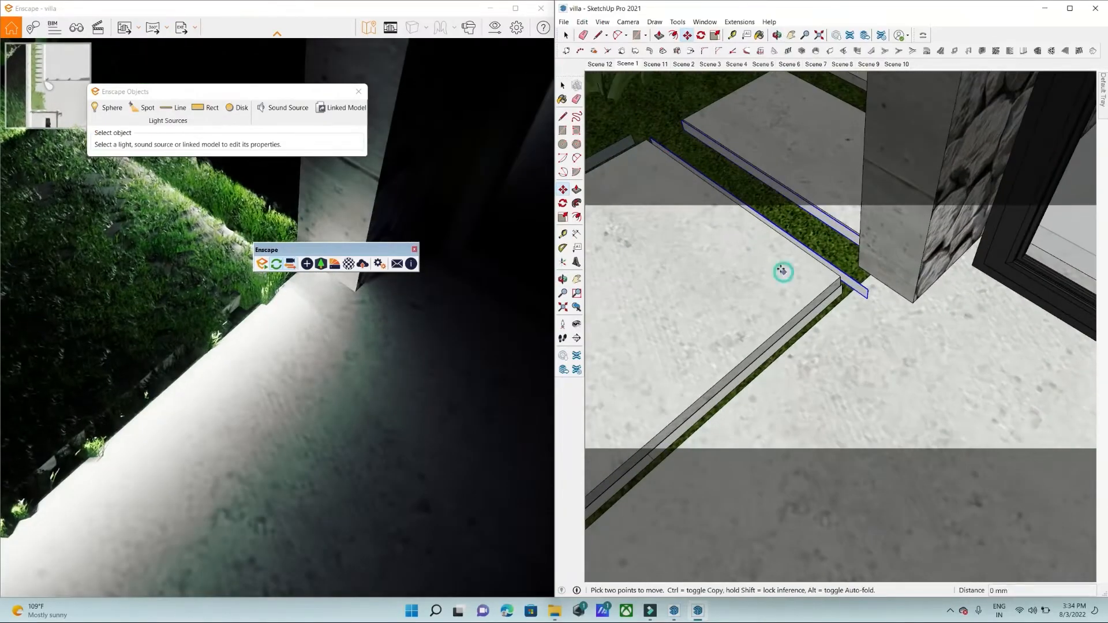
Set the copied light's width to 1.14 m and rotate it 180 degrees.
key("space")
left_click(788, 260)
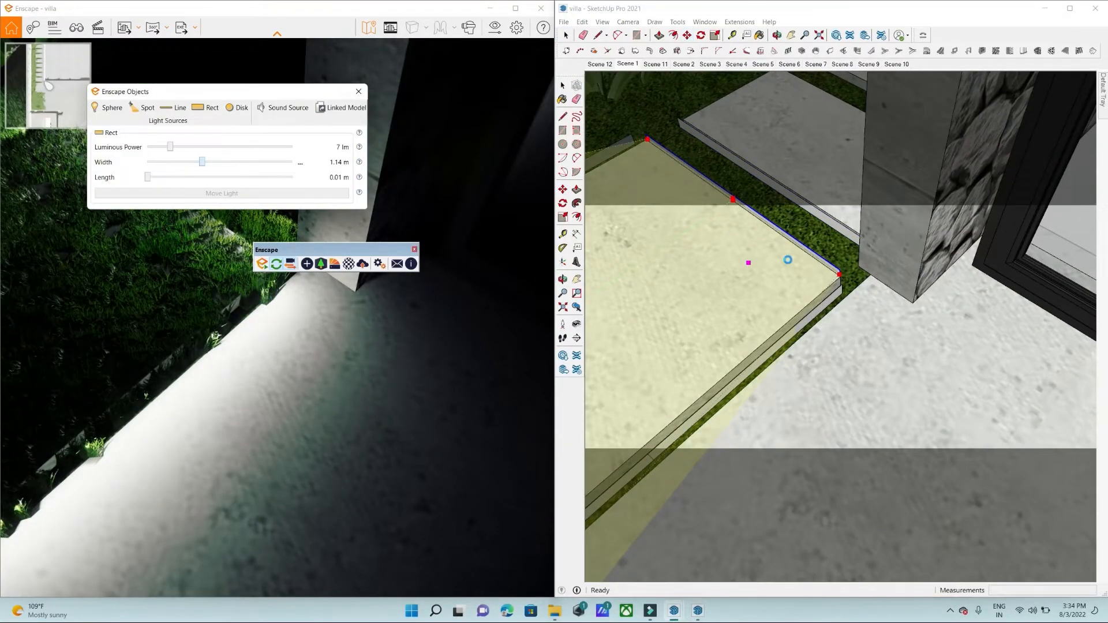
key("q")
middle_click_drag(790, 264, 887, 267)
left_click(754, 198)
left_click(794, 229)
type("180")
key("Return")
Copy the side light to the slab's opposite side edge and close the Enscape Objects window.
key("space")
key("m")
left_click(832, 271)
key("ctrl")
left_click(889, 266)
left_click(602, 421)
middle_click_drag(601, 420, 618, 565)
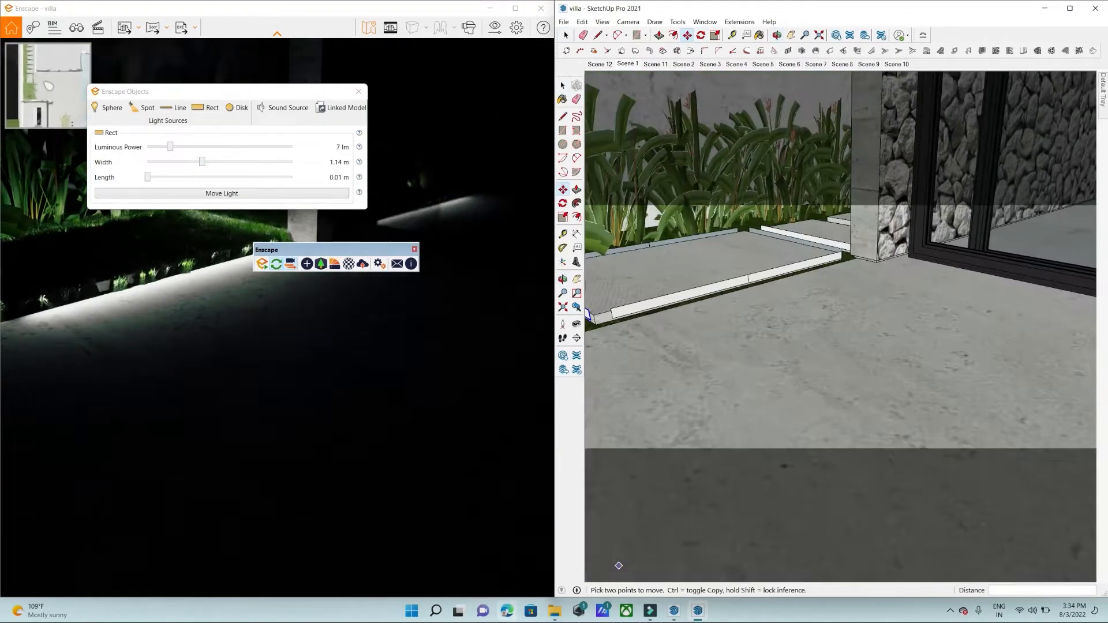
mouse_move(1079, 336)
middle_mouse_down()
mouse_move(840, 358)
mouse_move(793, 293)
middle_mouse_up()
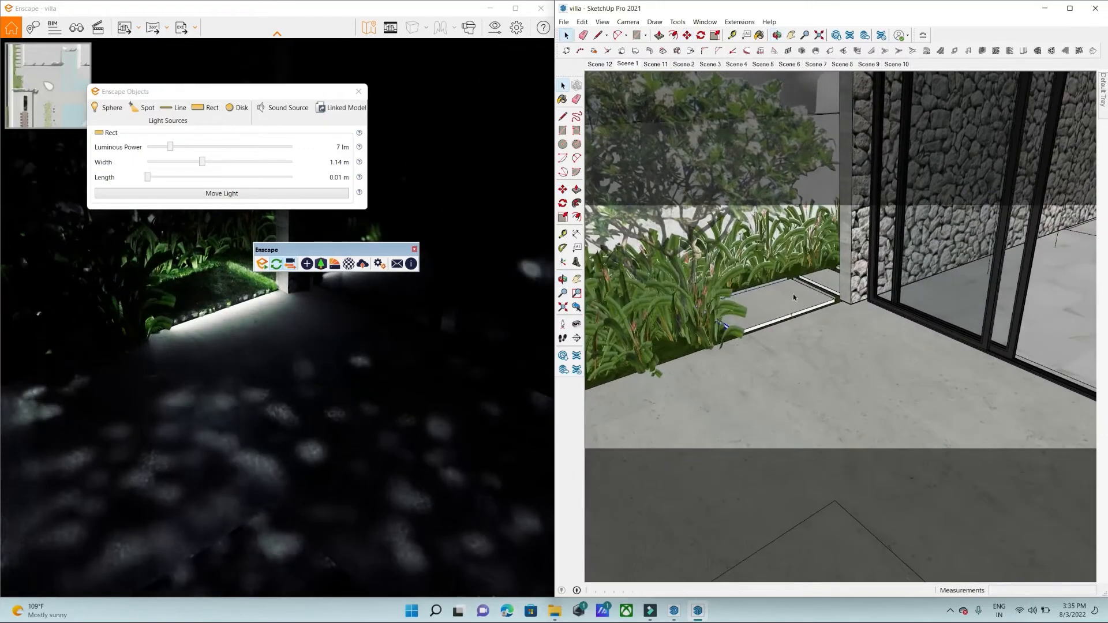
key("space")
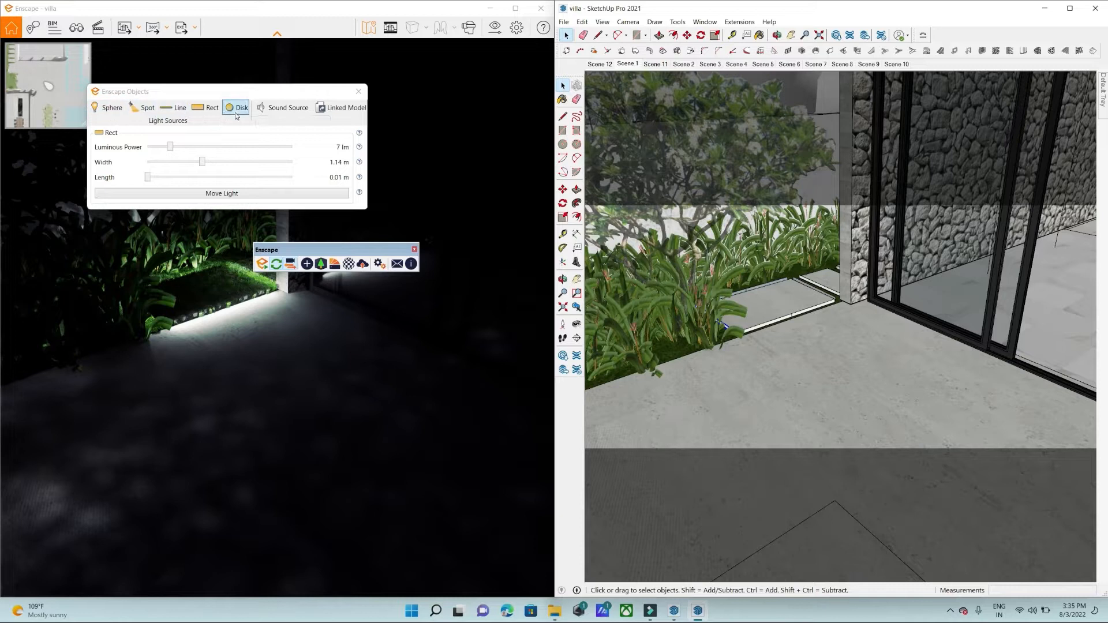
left_click(358, 93)
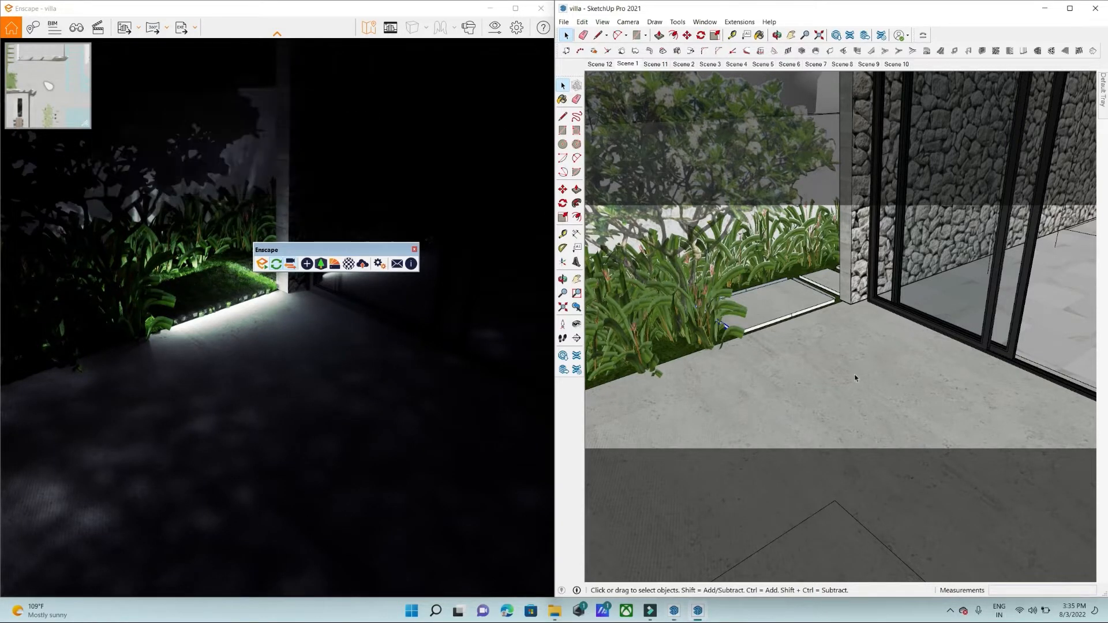
Paint the rectangular lights along the slab's front and back edges with the 0012_Bisque colour.
mouse_move(1104, 95)
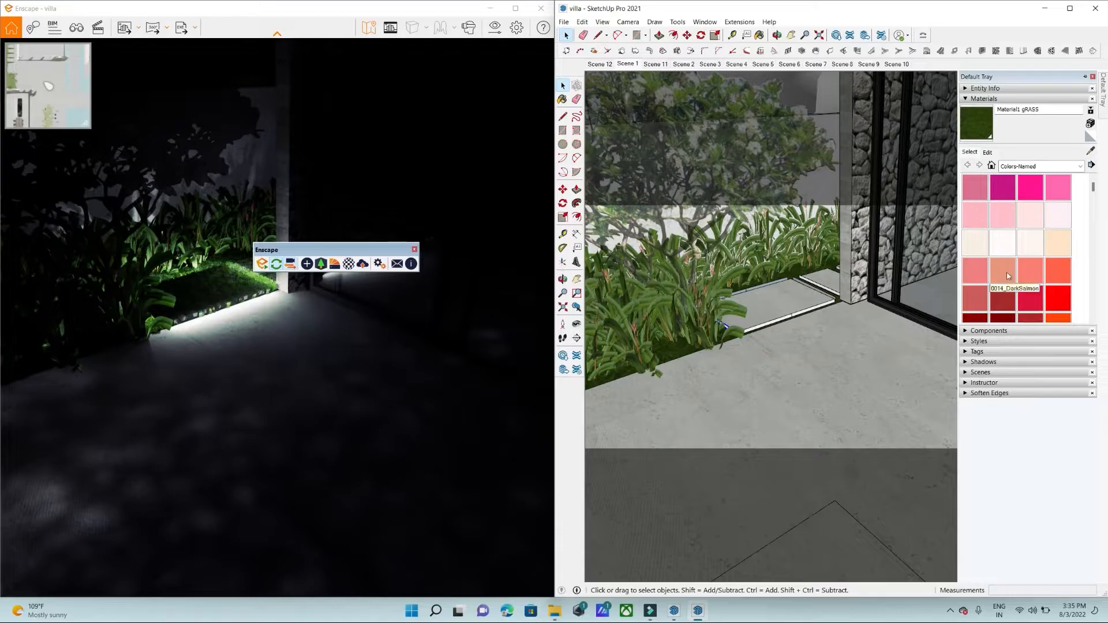
left_click(1056, 248)
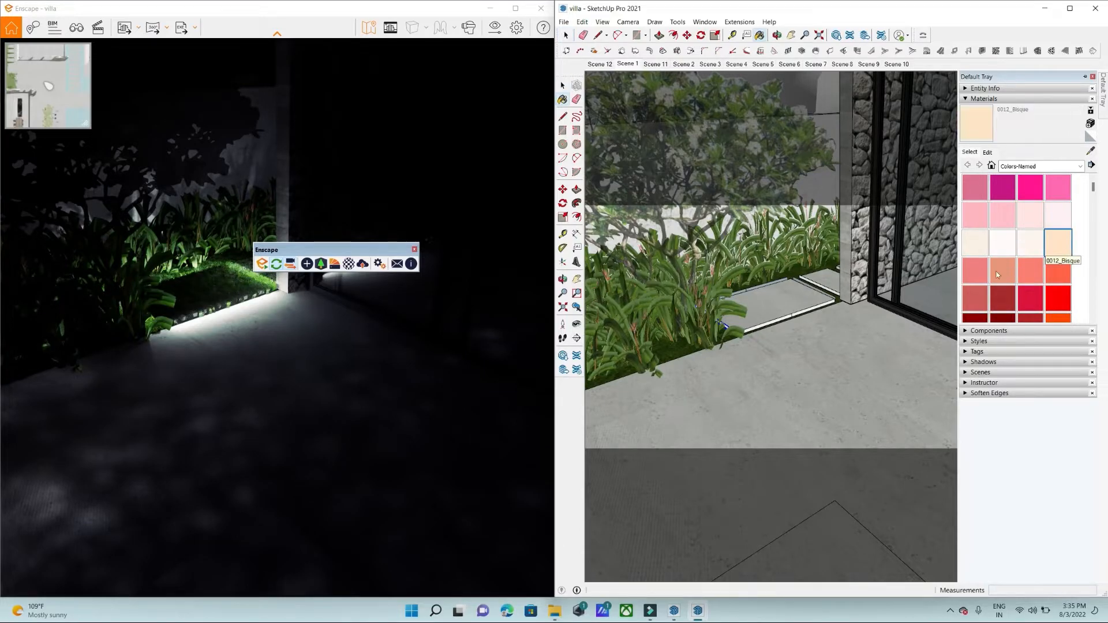
scroll(792, 315, "up", 5)
left_click(792, 315)
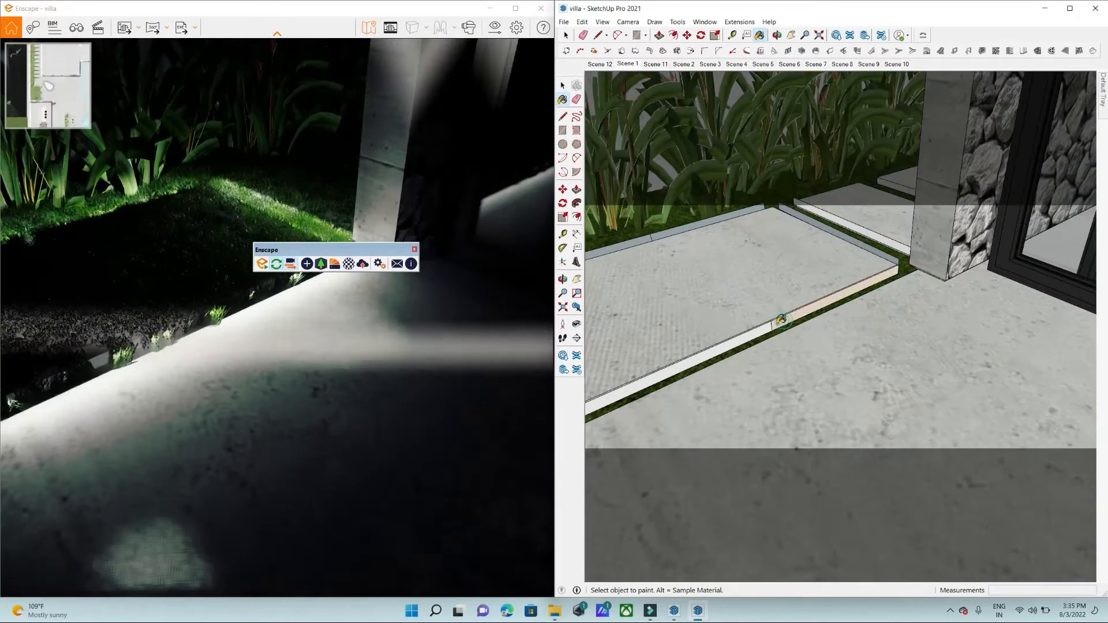
left_click(763, 333)
left_click(693, 225)
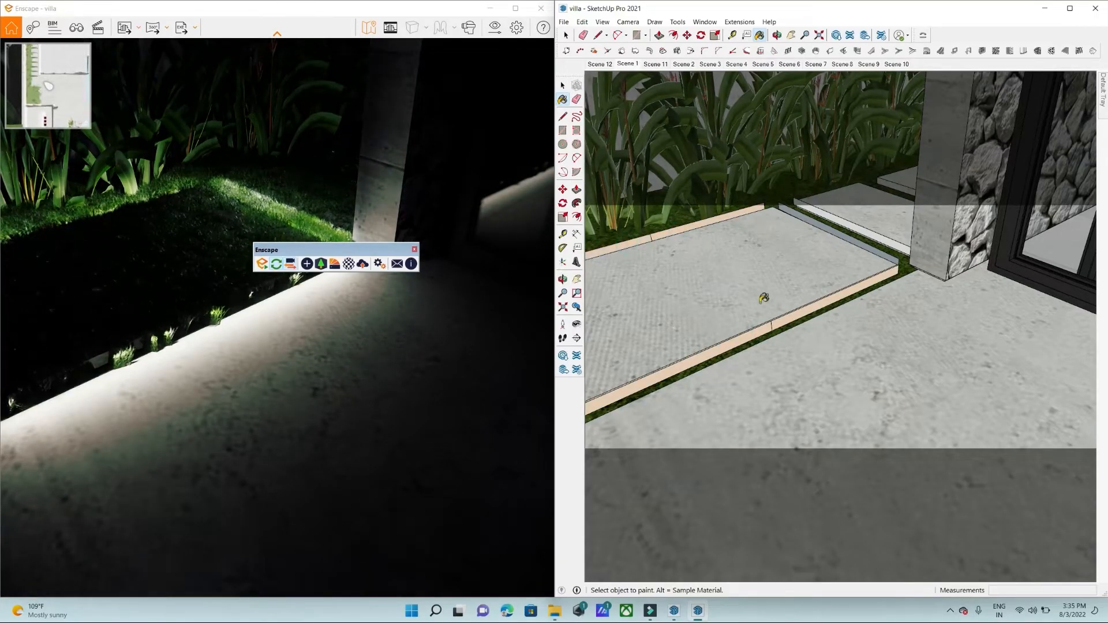
Paint the light across the grass gap and both side-edge lights of the first slab with 0012_Bisque.
scroll(893, 232, "up", 5)
scroll(894, 233, "up", 2)
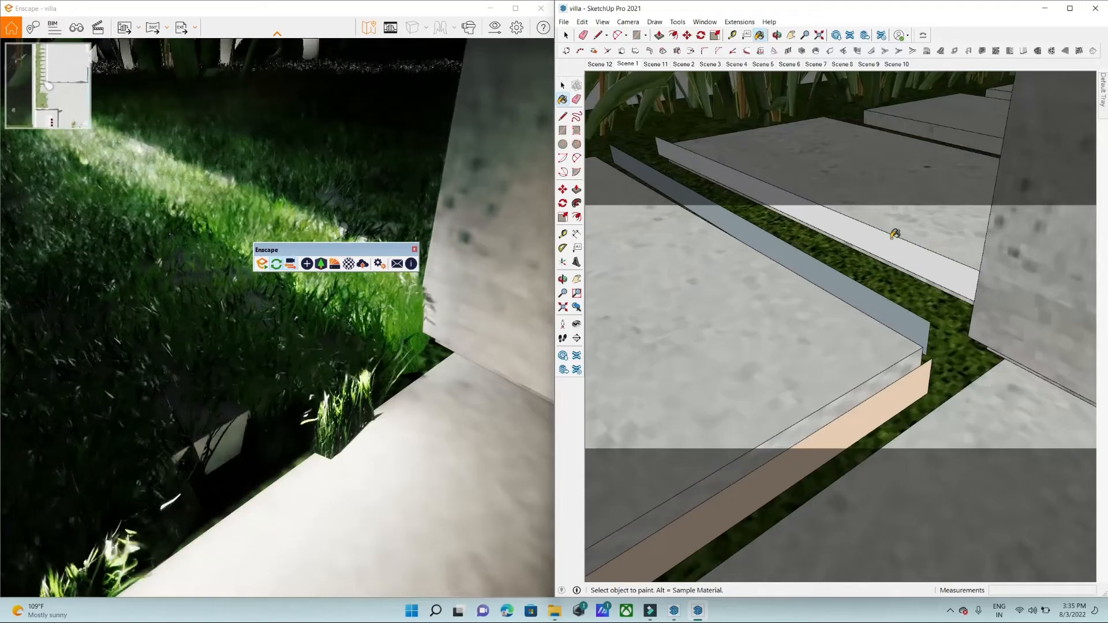
left_click(895, 231)
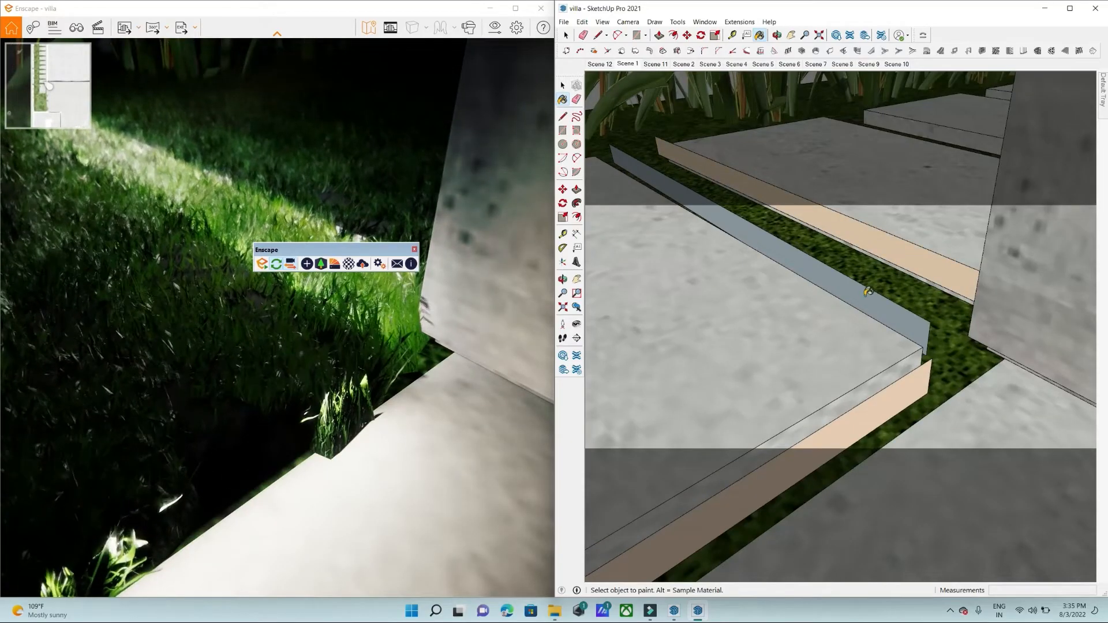
left_click(826, 301)
scroll(866, 294, "down", 6)
scroll(905, 289, "up", 10)
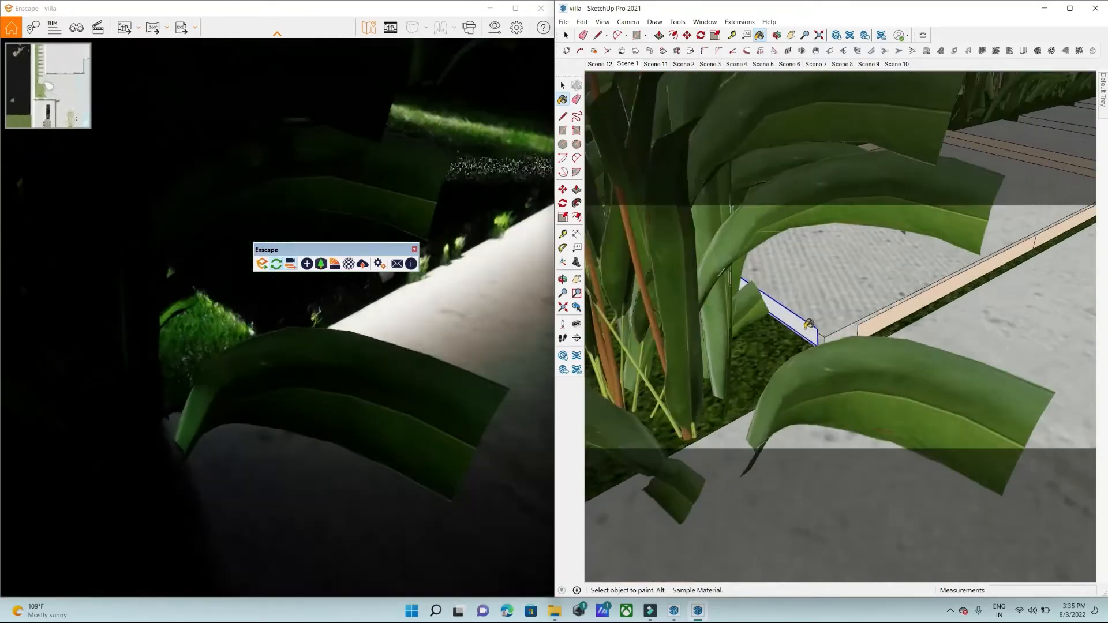
key("space")
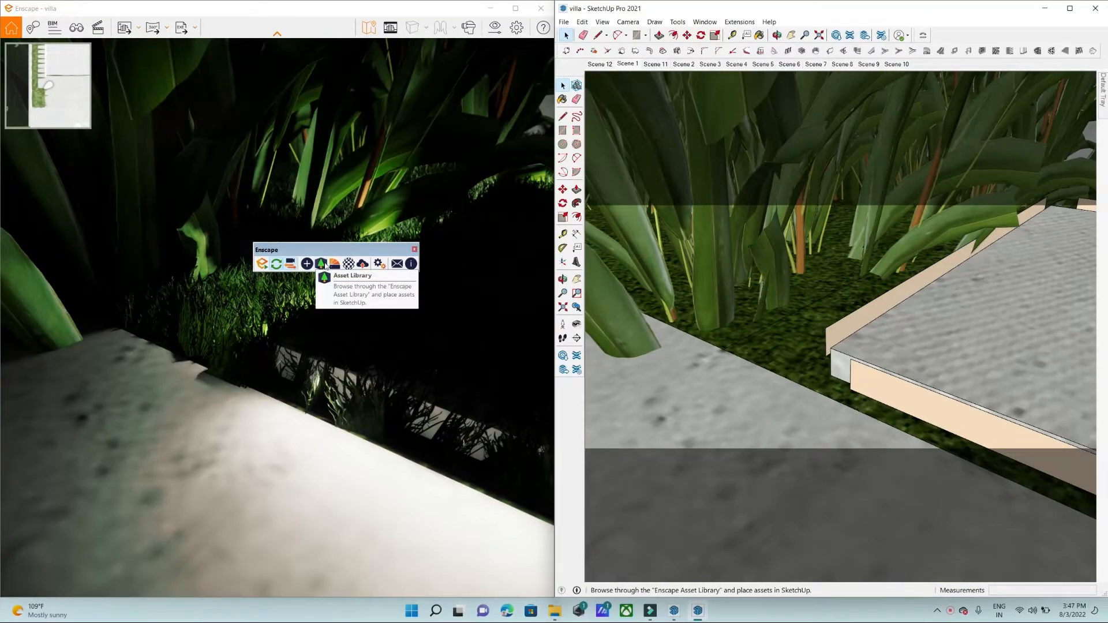
Open the Enscape Asset Library and move its window off the SketchUp model.
left_click(325, 265)
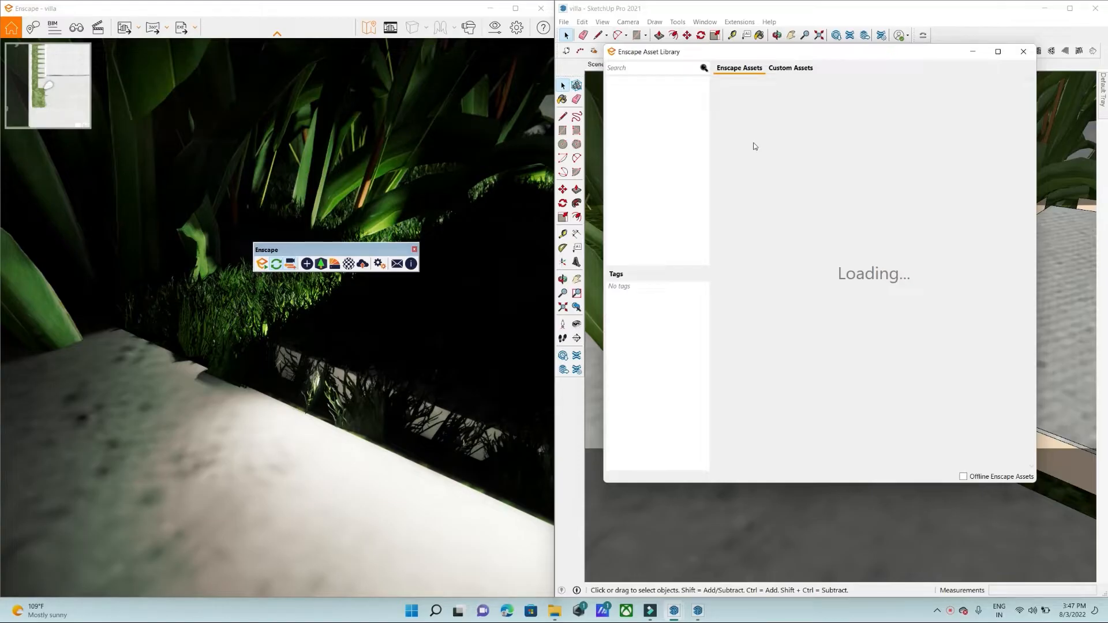
mouse_move(866, 53)
left_mouse_down()
mouse_move(634, 77)
mouse_move(379, 83)
mouse_move(439, 82)
left_mouse_up()
scroll(760, 310, "up", 10)
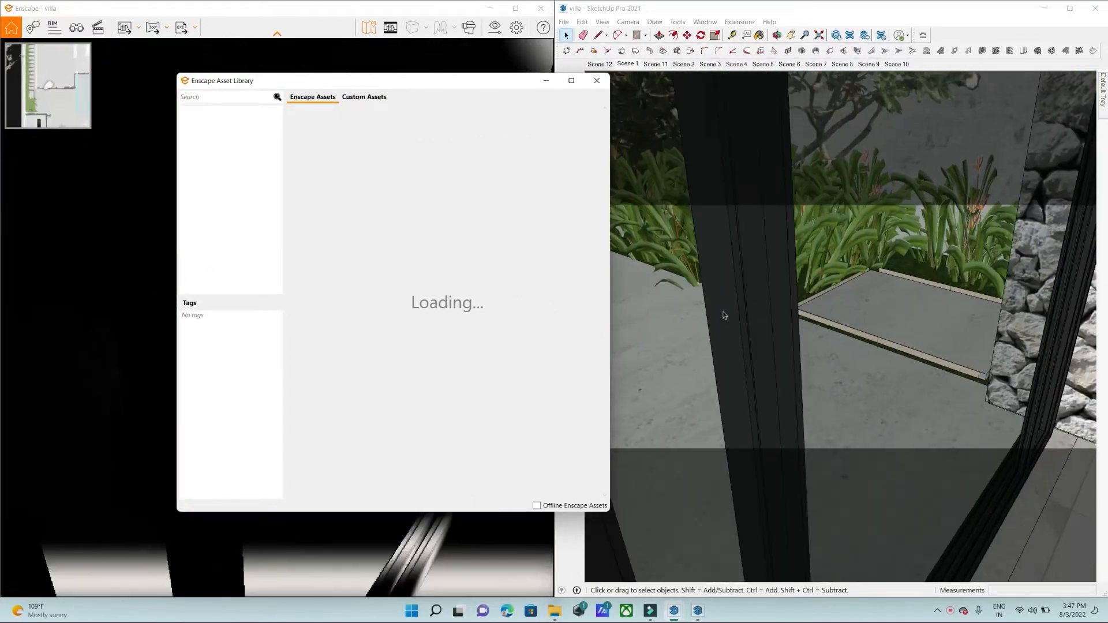
scroll(975, 386, "up", 3)
scroll(884, 307, "down", 8)
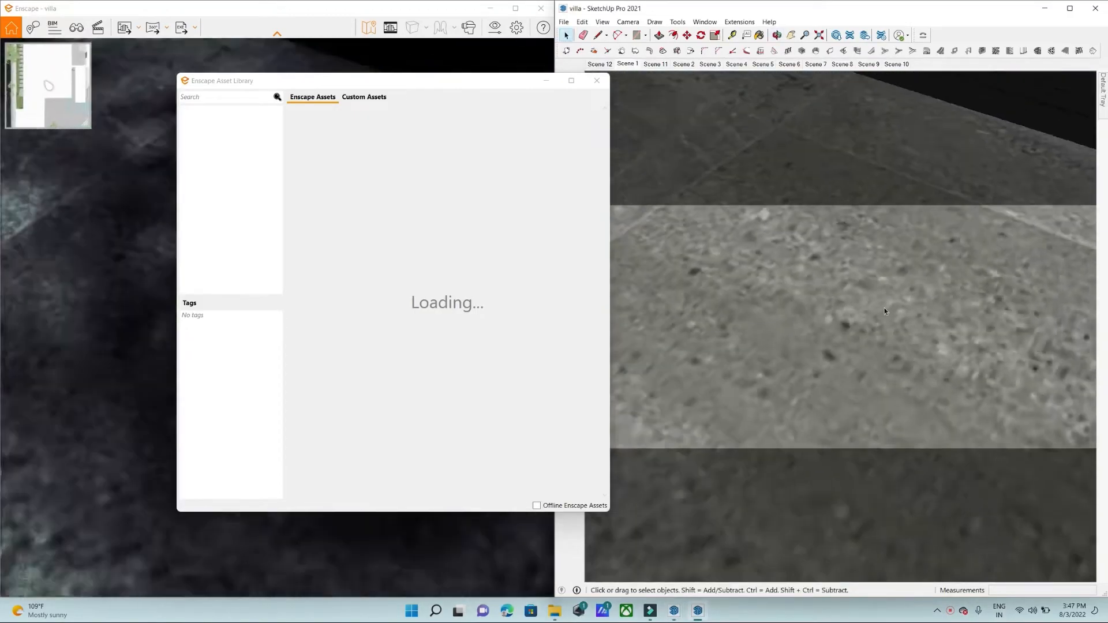
scroll(861, 321, "down", 12)
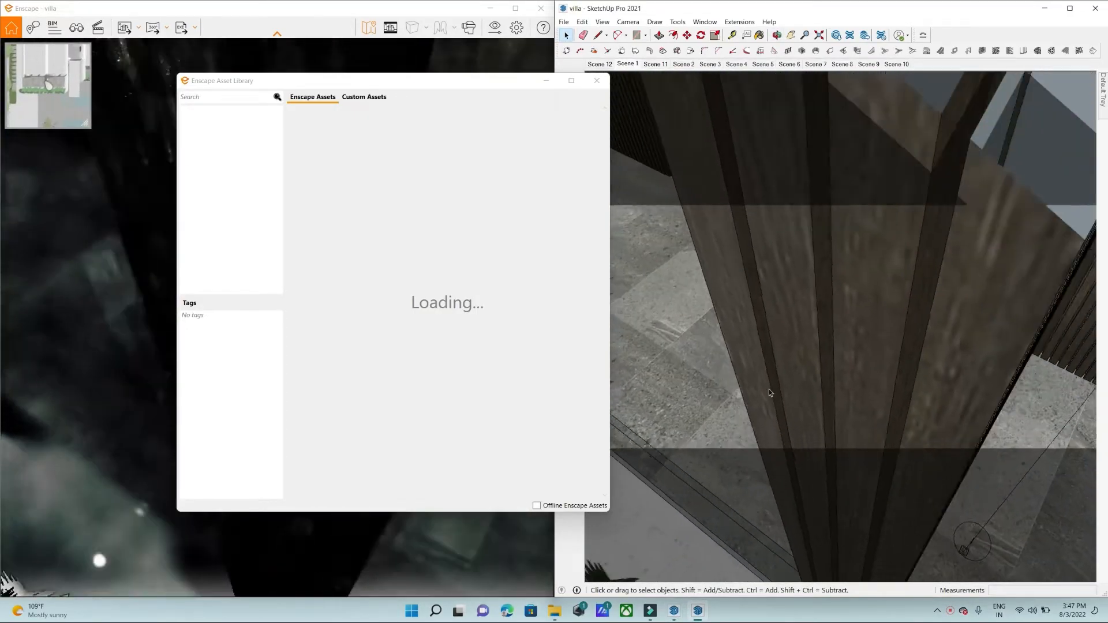
scroll(847, 390, "down", 8)
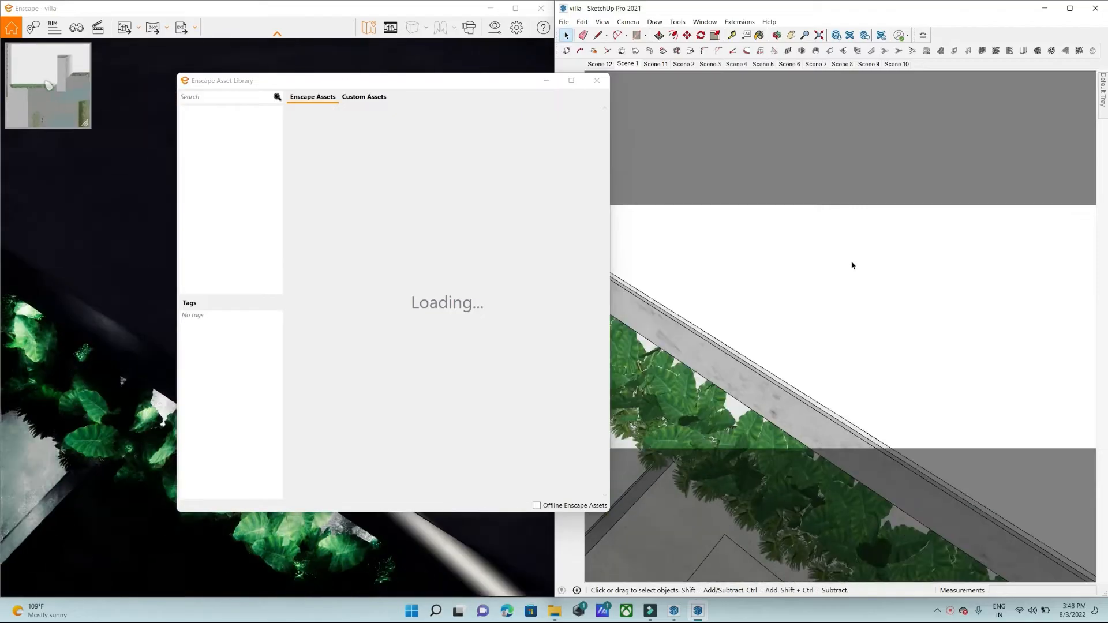
scroll(846, 388, "down", 10)
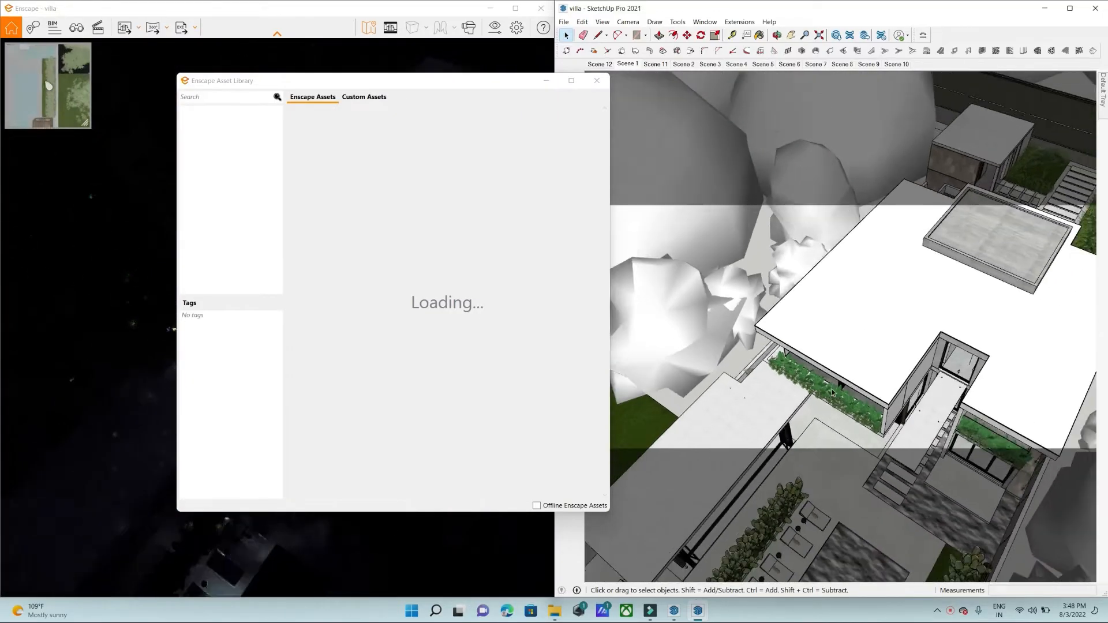
middle_click_drag(857, 396, 892, 317)
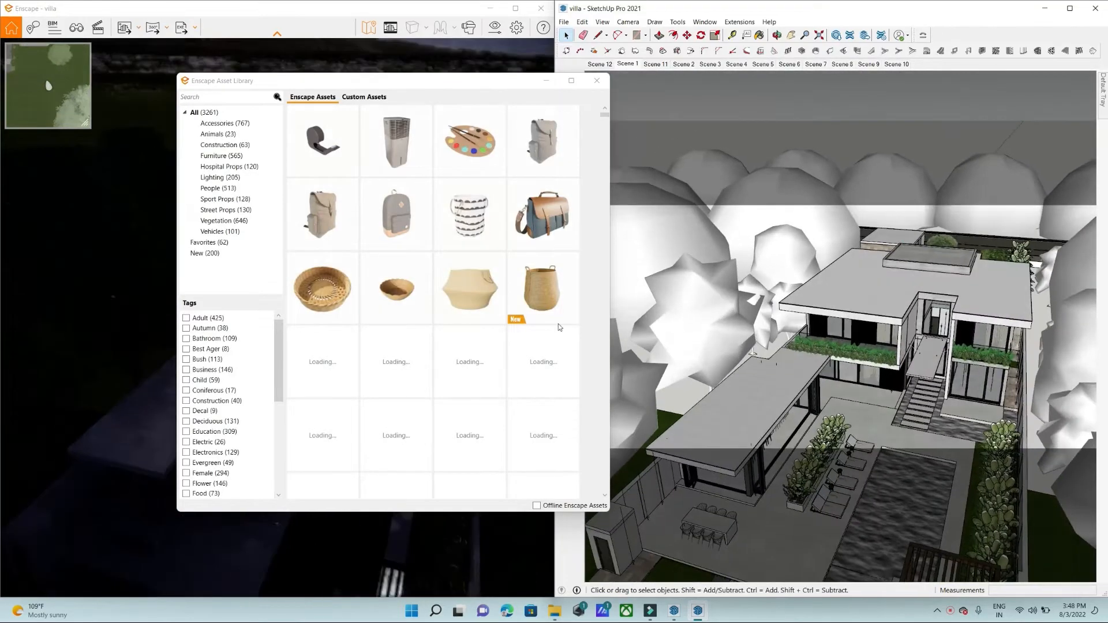
Change the Enscape time of day from night to daylight and move the Asset Library window clear of the render.
left_click(134, 335)
right_click_drag(134, 334, 70, 334, "shift")
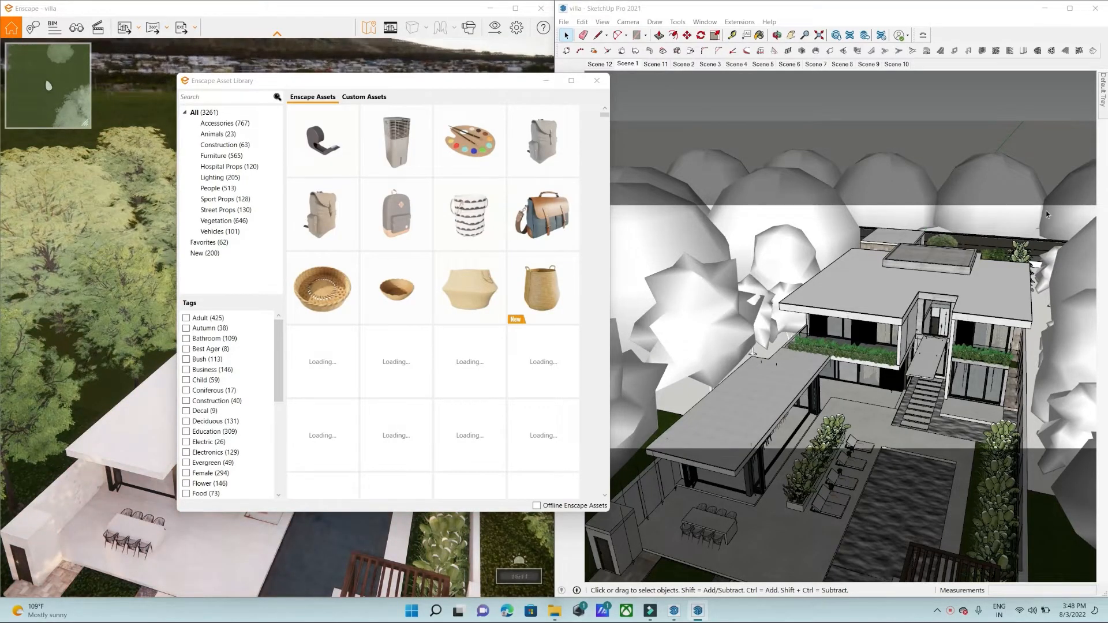
left_click(473, 87)
left_click(547, 80)
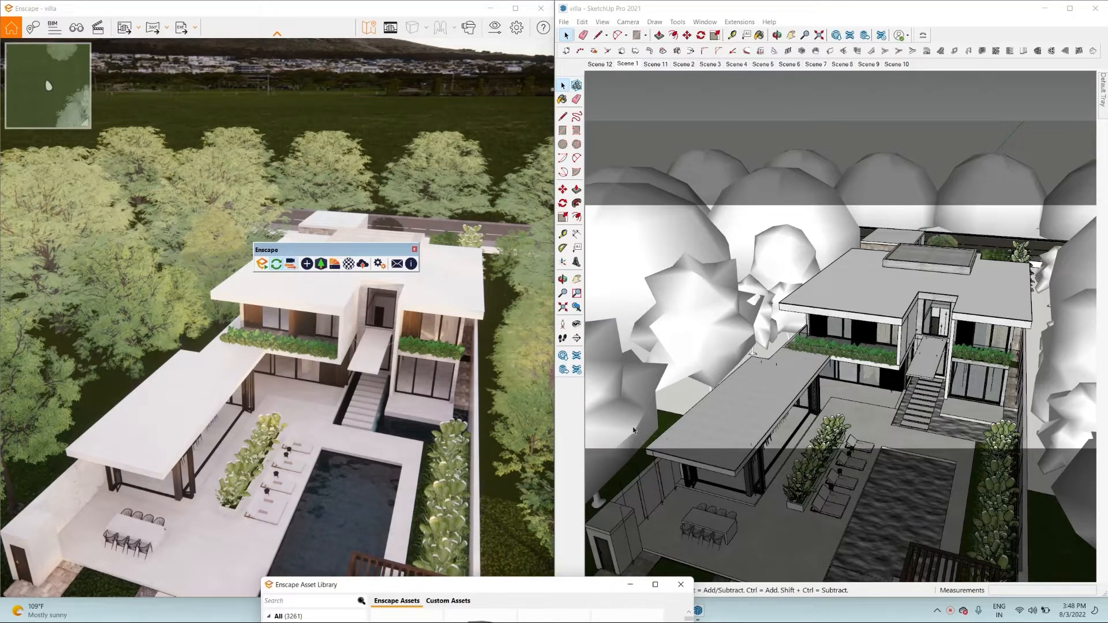
Compare the trees and path-side plants in the Enscape render with their stand-ins in the SketchUp model.
scroll(856, 466, "up", 7)
mouse_move(856, 465)
middle_mouse_down()
mouse_move(830, 394)
mouse_move(748, 335)
mouse_move(918, 436)
mouse_move(892, 476)
mouse_move(870, 440)
mouse_move(964, 381)
mouse_move(889, 416)
mouse_move(837, 388)
mouse_move(734, 288)
middle_mouse_up()
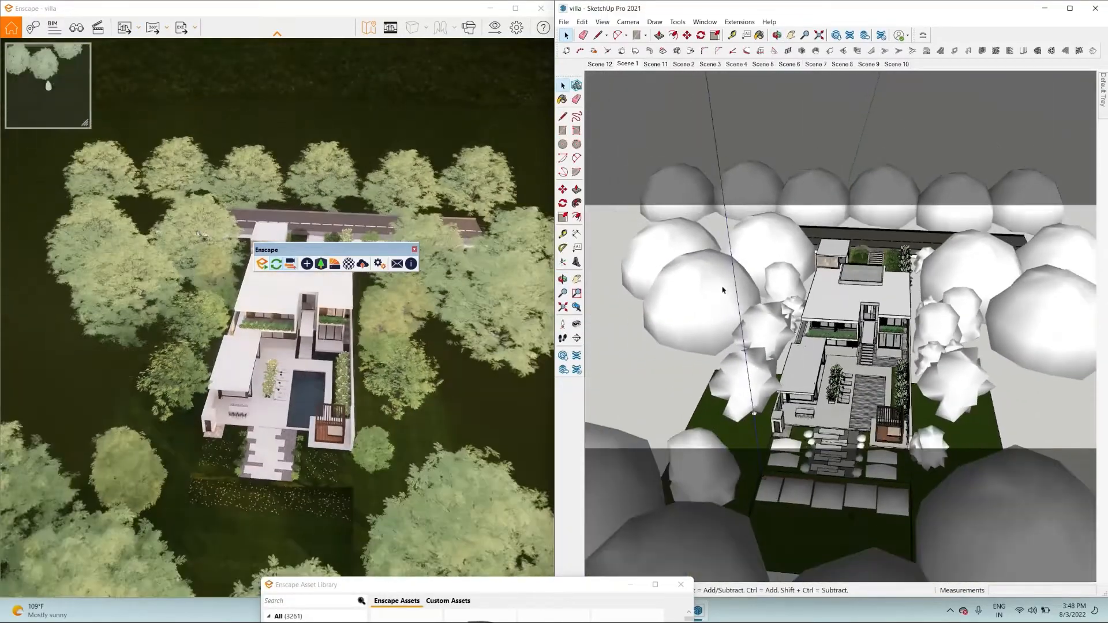
scroll(783, 470, "down", 3)
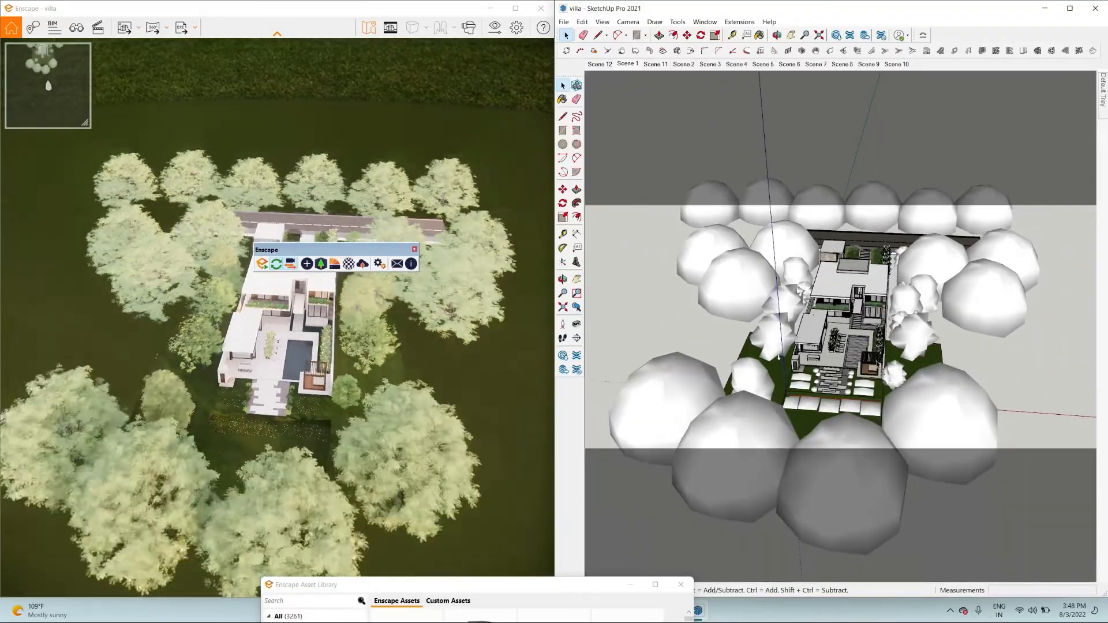
scroll(834, 370, "up", 6)
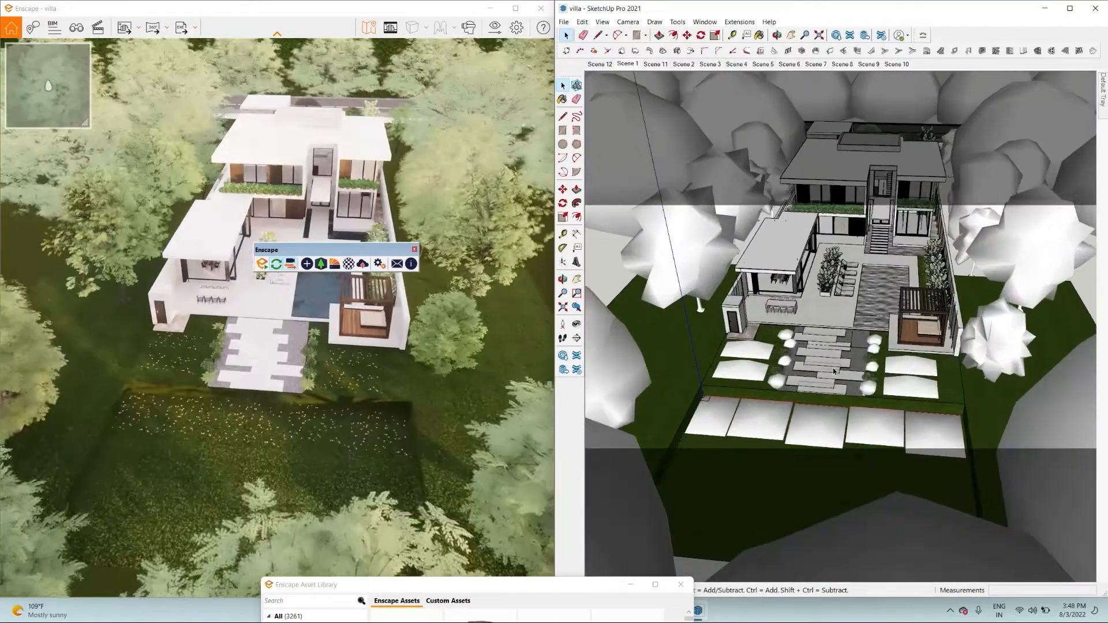
scroll(834, 368, "up", 5)
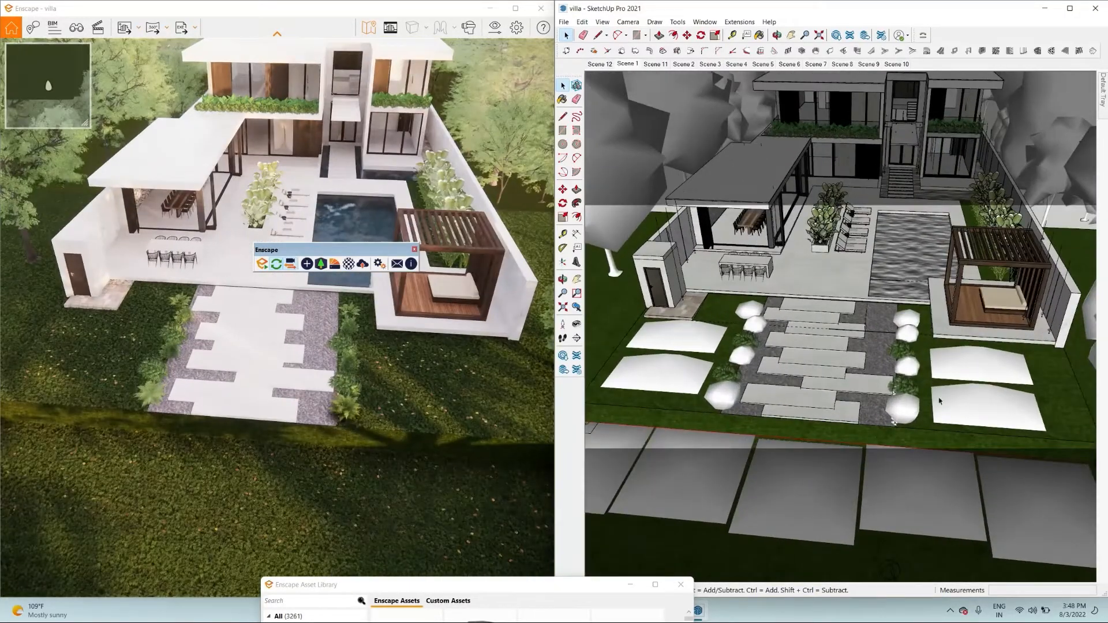
scroll(918, 415, "up", 8)
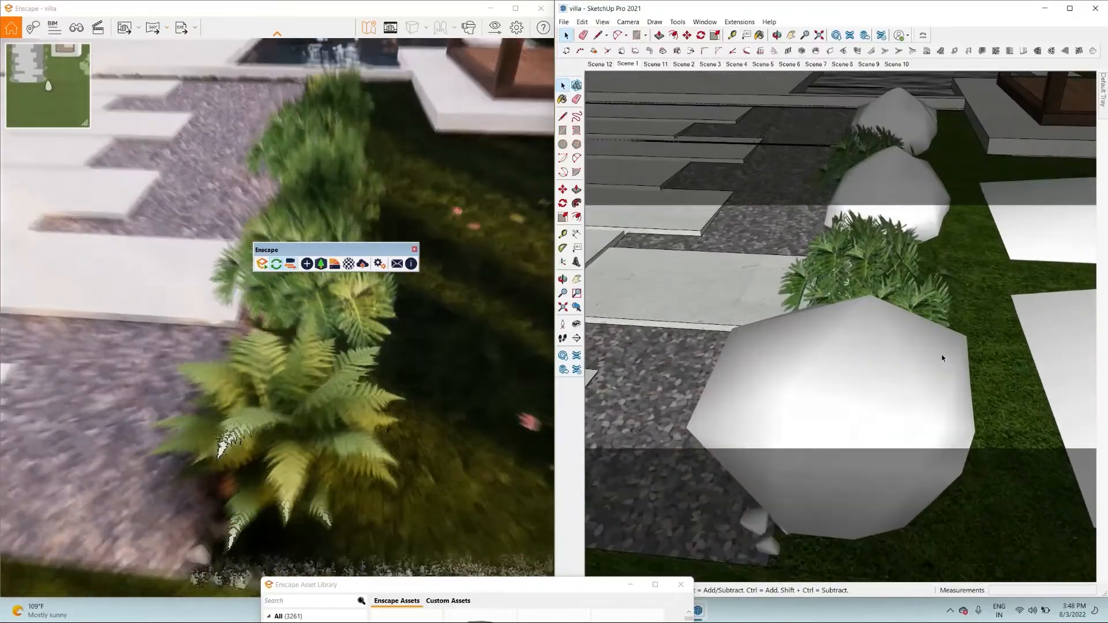
scroll(872, 388, "up", 8)
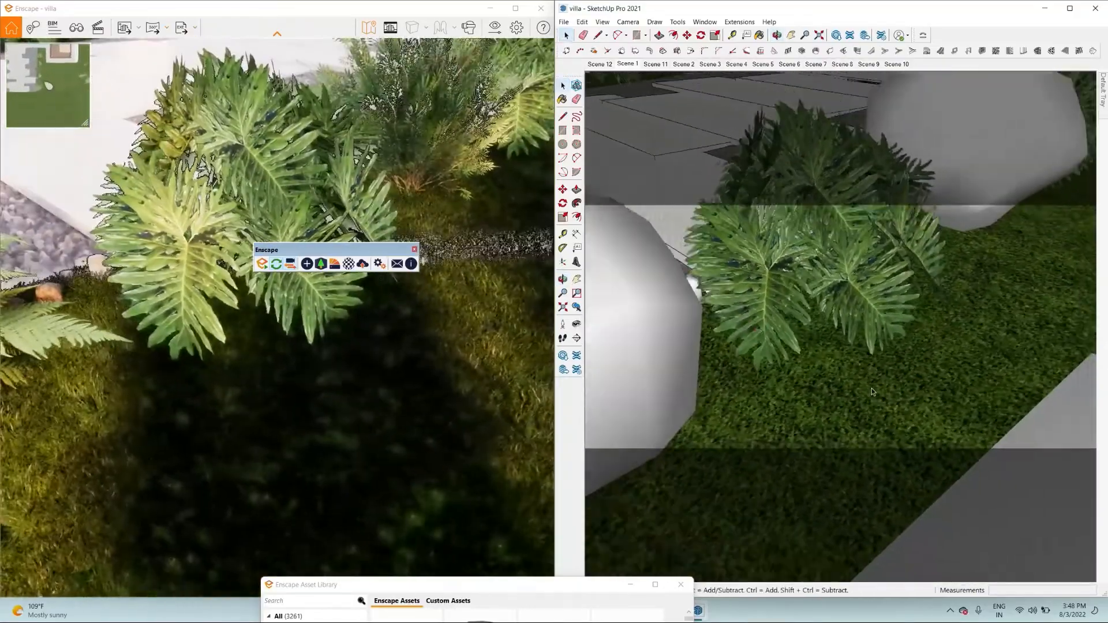
scroll(676, 381, "up", 3)
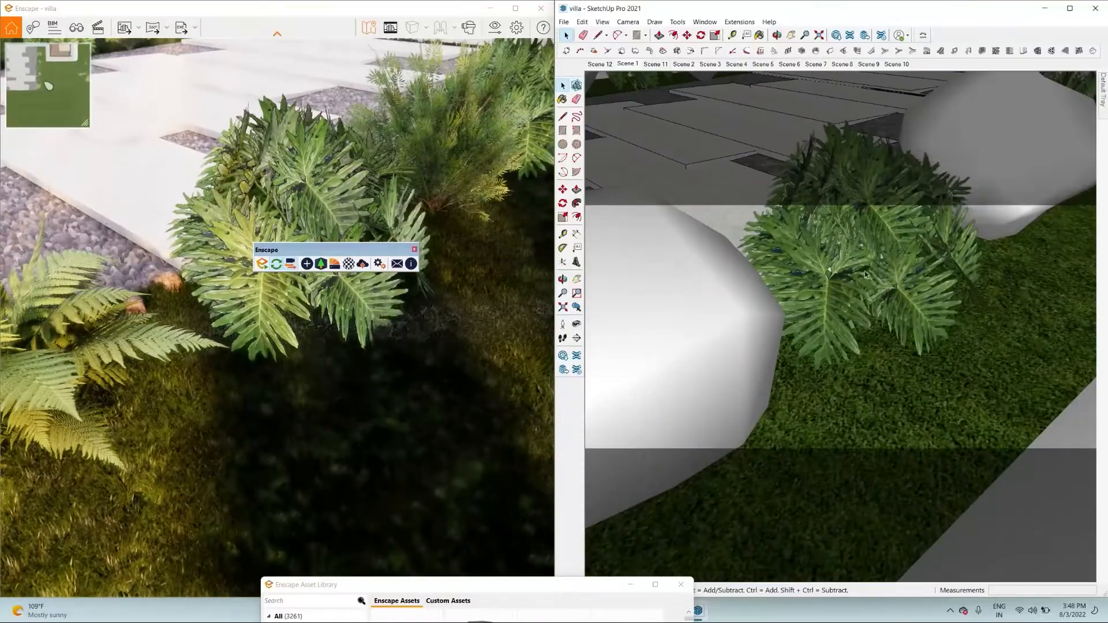
Select the large white plant proxy beside the path and compare it with the rendered fern and the neighbouring textured plant.
left_click(695, 327)
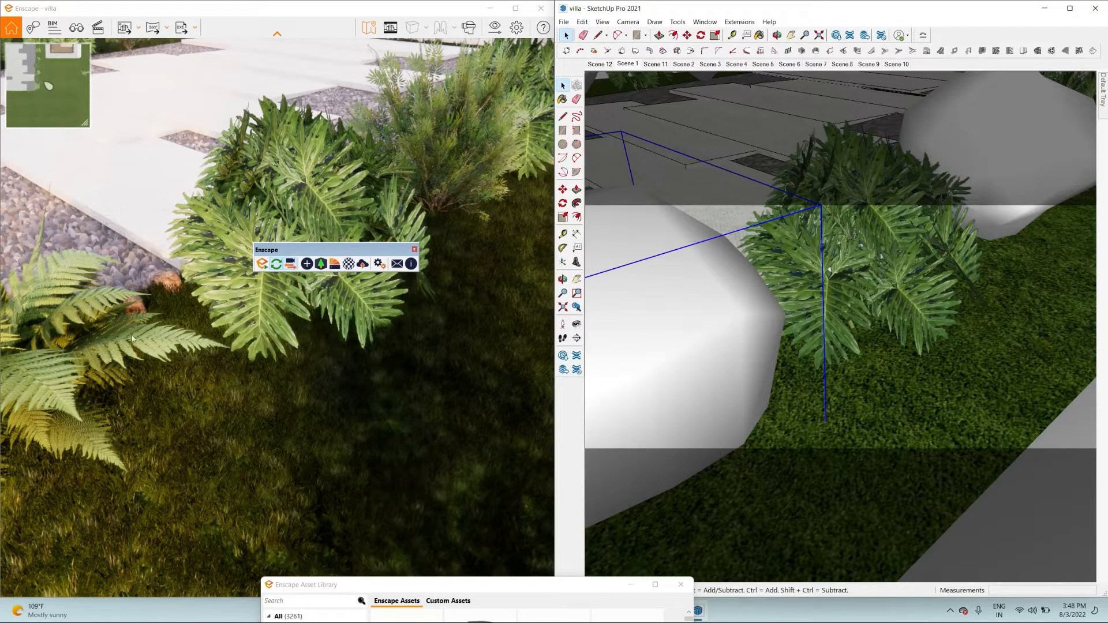
scroll(625, 356, "up", 10)
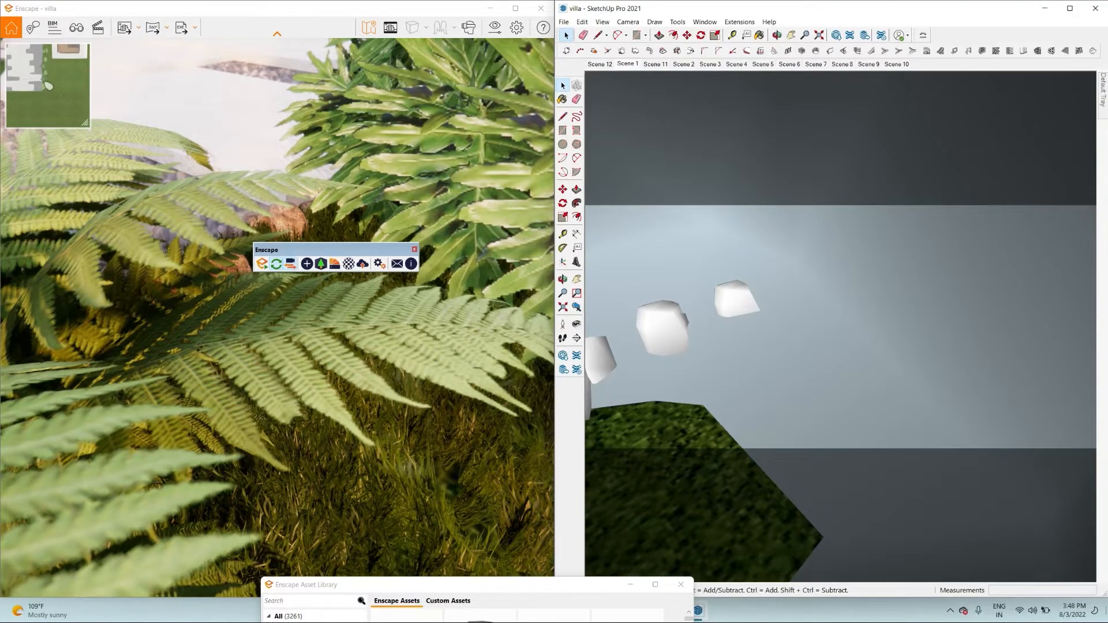
scroll(709, 421, "down", 8)
scroll(953, 281, "up", 6)
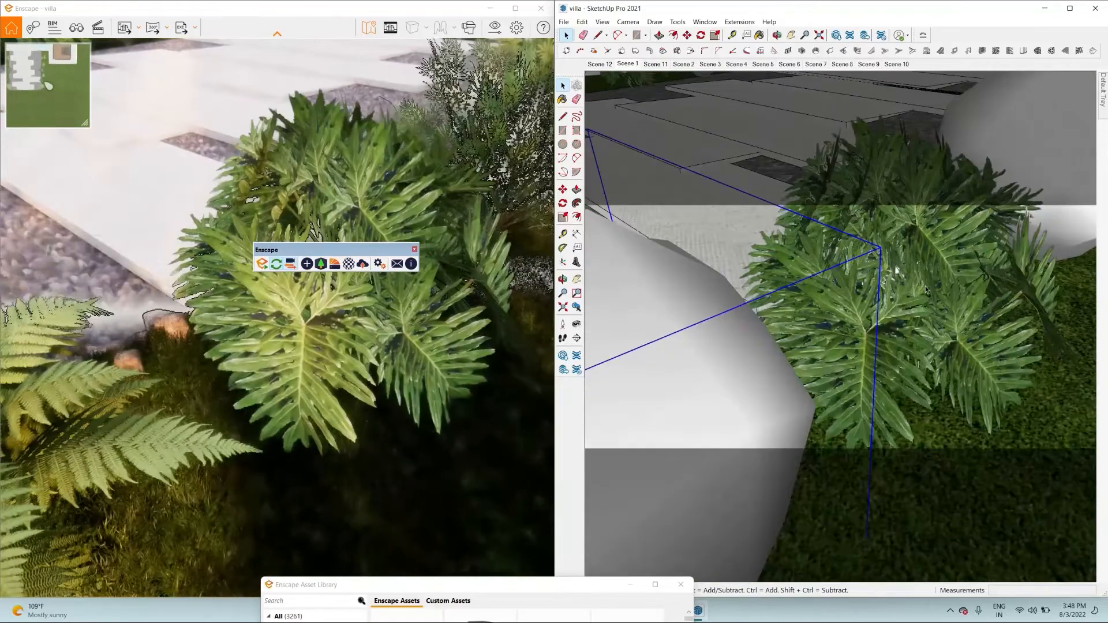
scroll(953, 281, "up", 3)
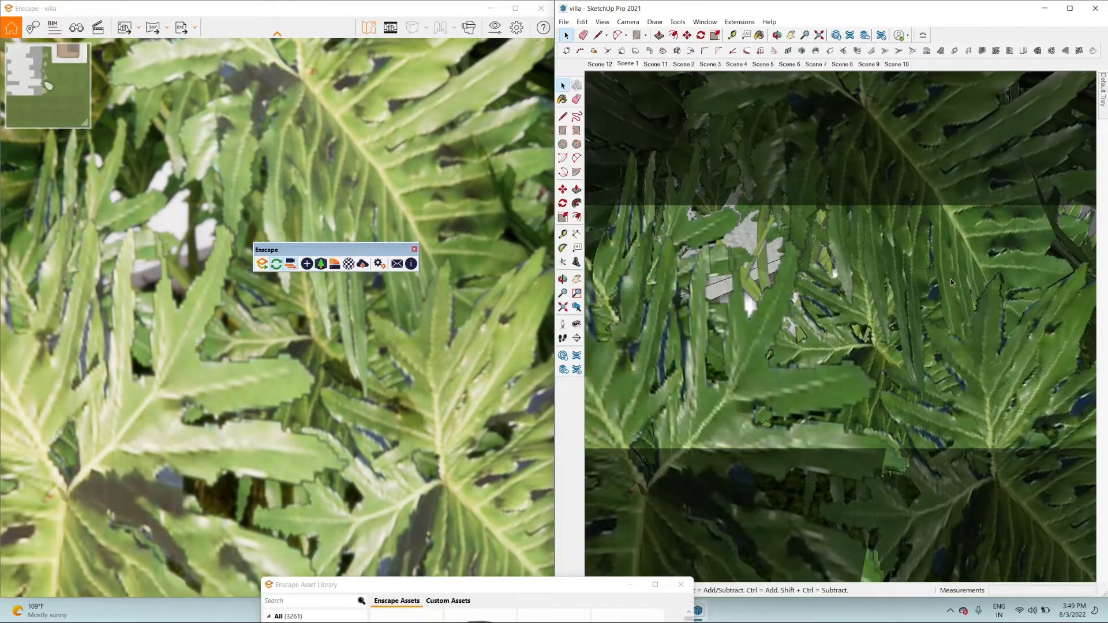
scroll(951, 281, "down", 6)
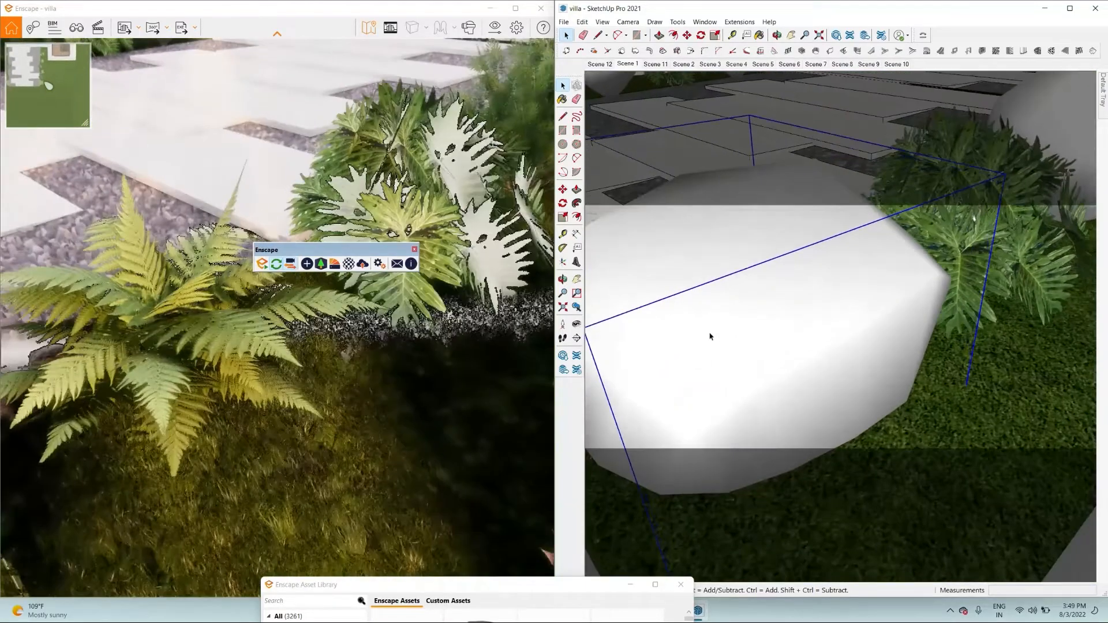
scroll(704, 334, "up", 4)
mouse_move(726, 329)
middle_mouse_down()
mouse_move(750, 324)
mouse_move(787, 252)
mouse_move(757, 213)
mouse_move(725, 213)
mouse_move(759, 293)
mouse_move(812, 355)
middle_mouse_up()
scroll(813, 356, "down", 5)
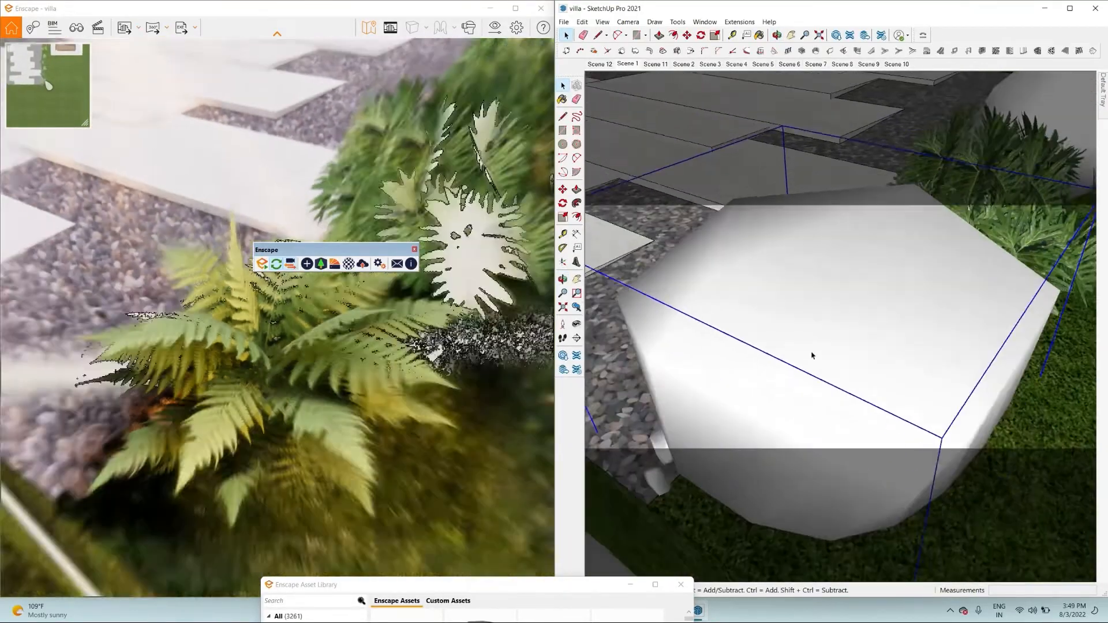
scroll(812, 355, "down", 5)
Mark the Basket 002: Wicker asset as a favourite in the Asset Library and show the Favorites category.
mouse_move(563, 595)
left_mouse_down()
mouse_move(612, 361)
mouse_move(594, 101)
mouse_move(572, 18)
mouse_move(560, 31)
mouse_move(568, 54)
left_mouse_up()
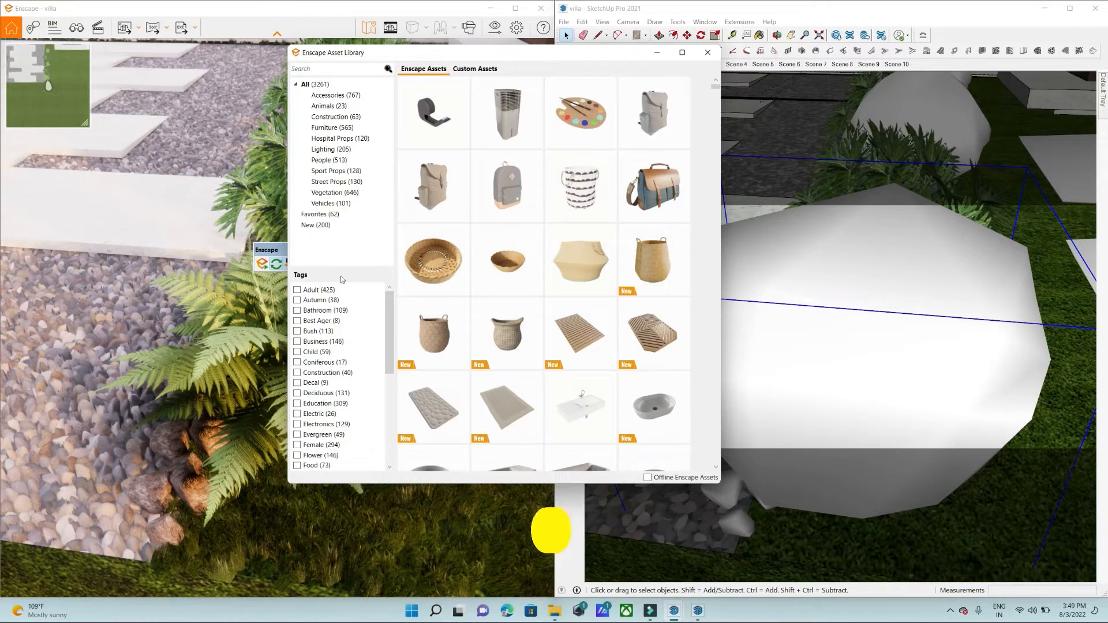
left_click(331, 65)
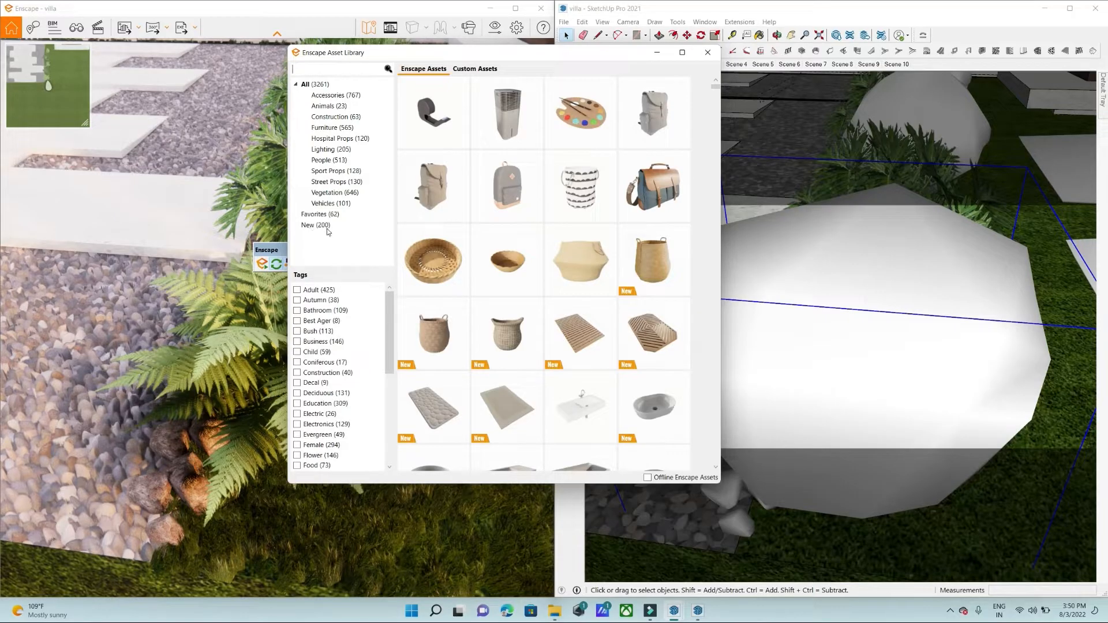
mouse_move(510, 253)
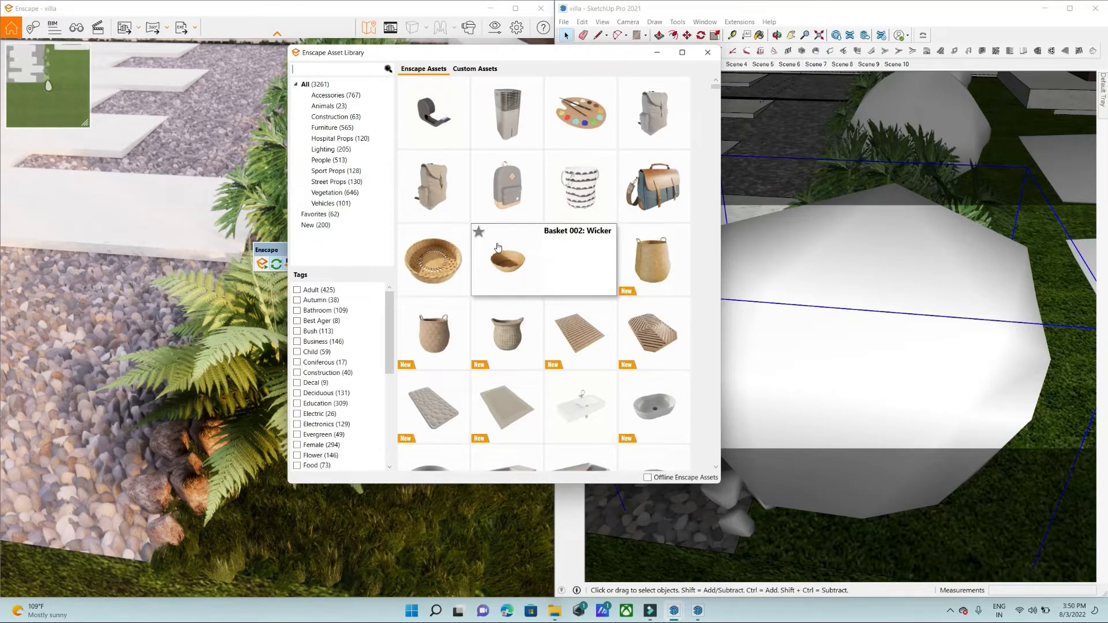
left_click(479, 233)
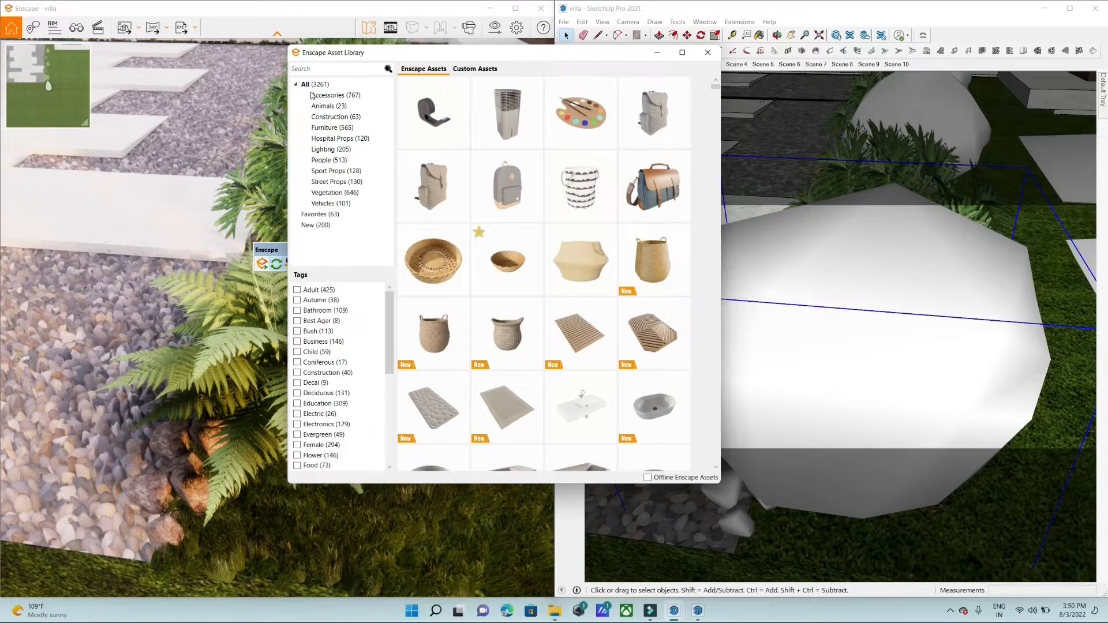
left_click(316, 215)
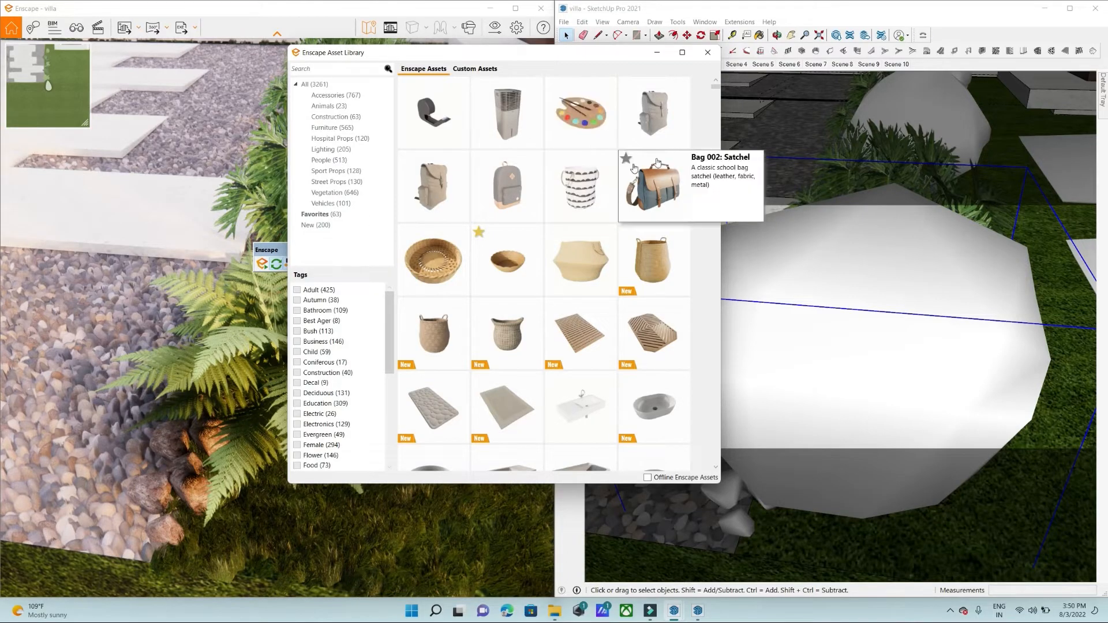
Place a tree from the Asset Library favourites on the lawn between the pergola-side small tree and the large tree, and view it up close.
mouse_move(682, 307)
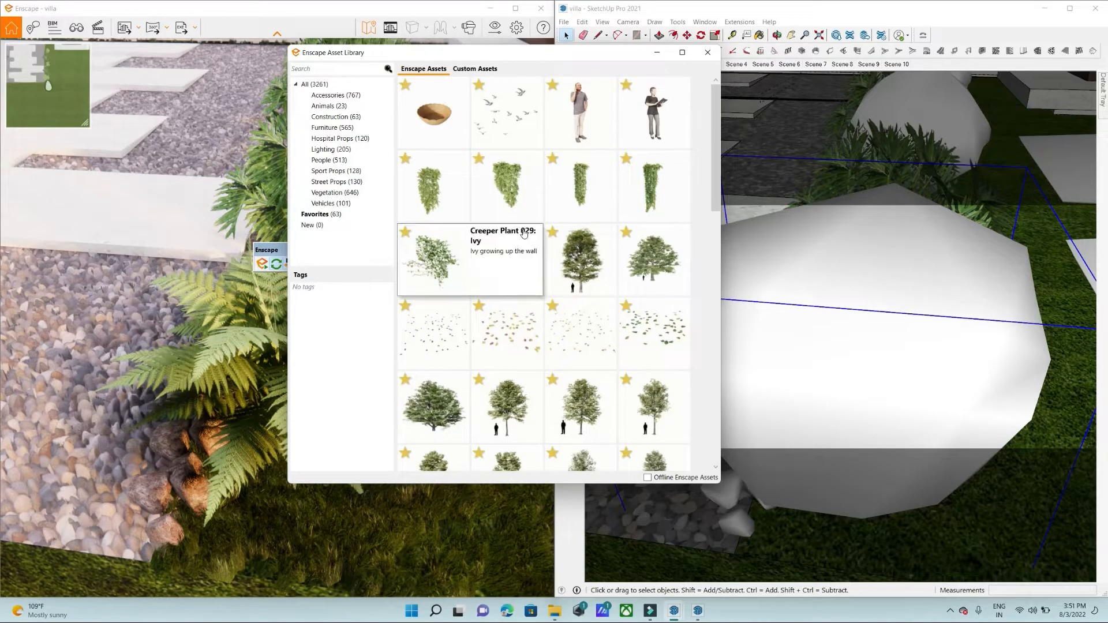
left_click(582, 292)
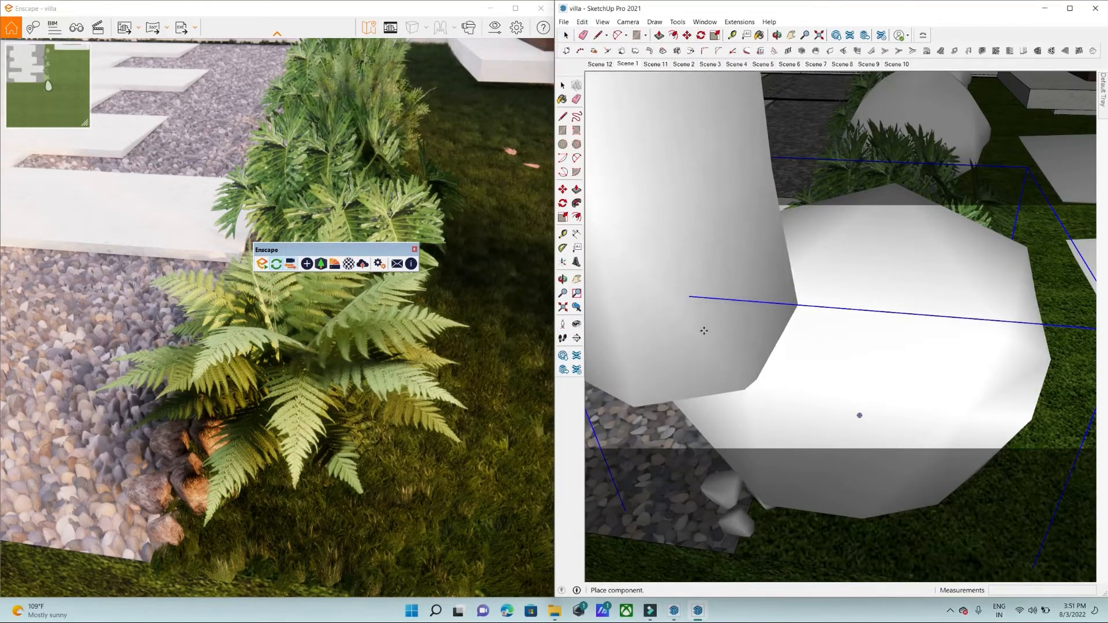
scroll(832, 277, "down", 6)
middle_click_drag(831, 277, 847, 317)
scroll(847, 317, "down", 8)
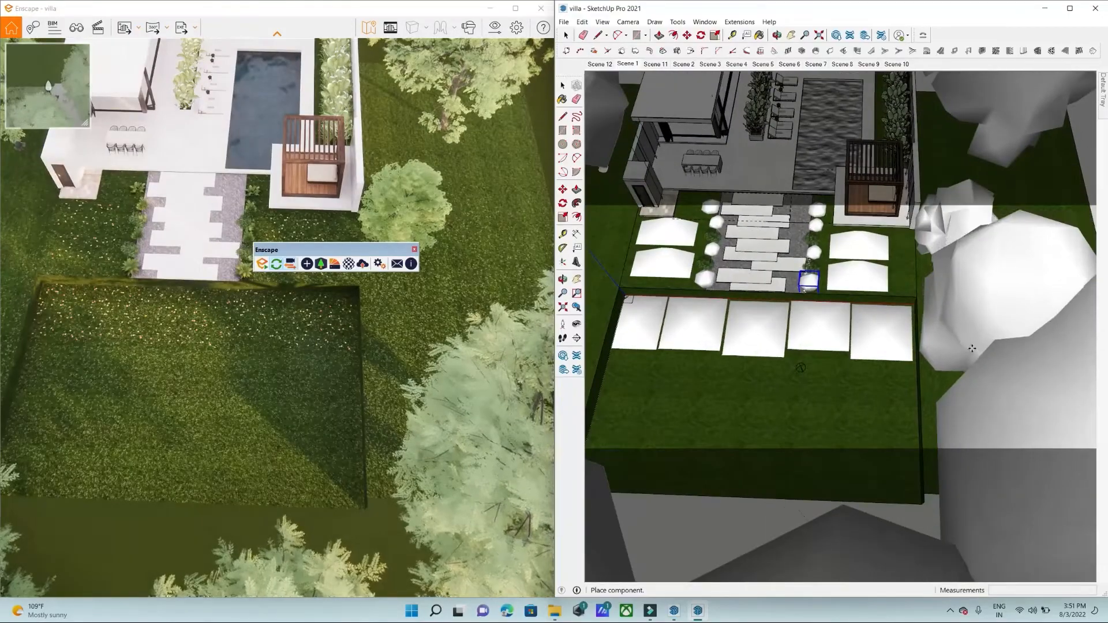
scroll(982, 275, "up", 3)
middle_click_drag(896, 345, 898, 214)
left_click(913, 369)
mouse_move(917, 338)
middle_mouse_down()
mouse_move(944, 234)
mouse_move(984, 159)
middle_mouse_up()
scroll(984, 159, "up", 2)
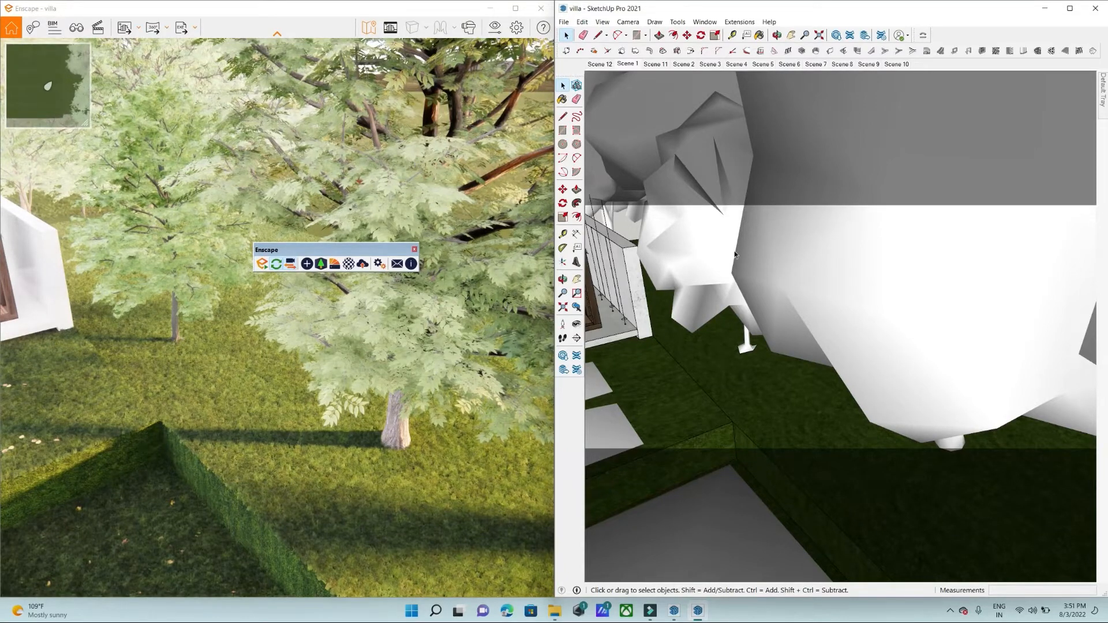
scroll(824, 245, "up", 3)
middle_click_drag(882, 341, 925, 189)
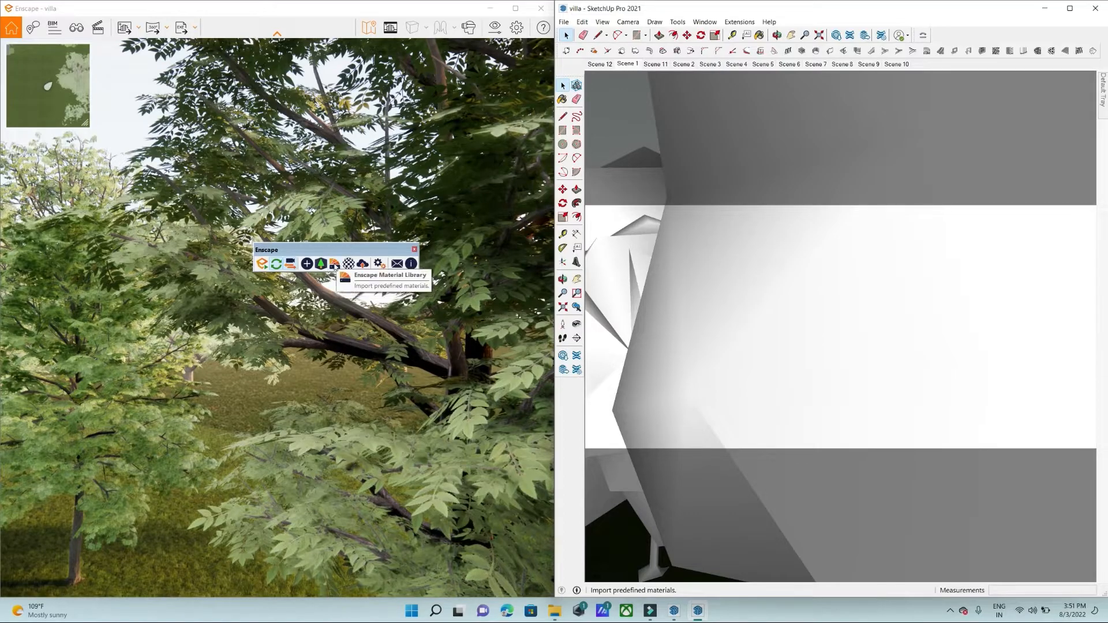
Open the Enscape Material Library, view the trees in the render, and position the library window over the render.
left_click(335, 264)
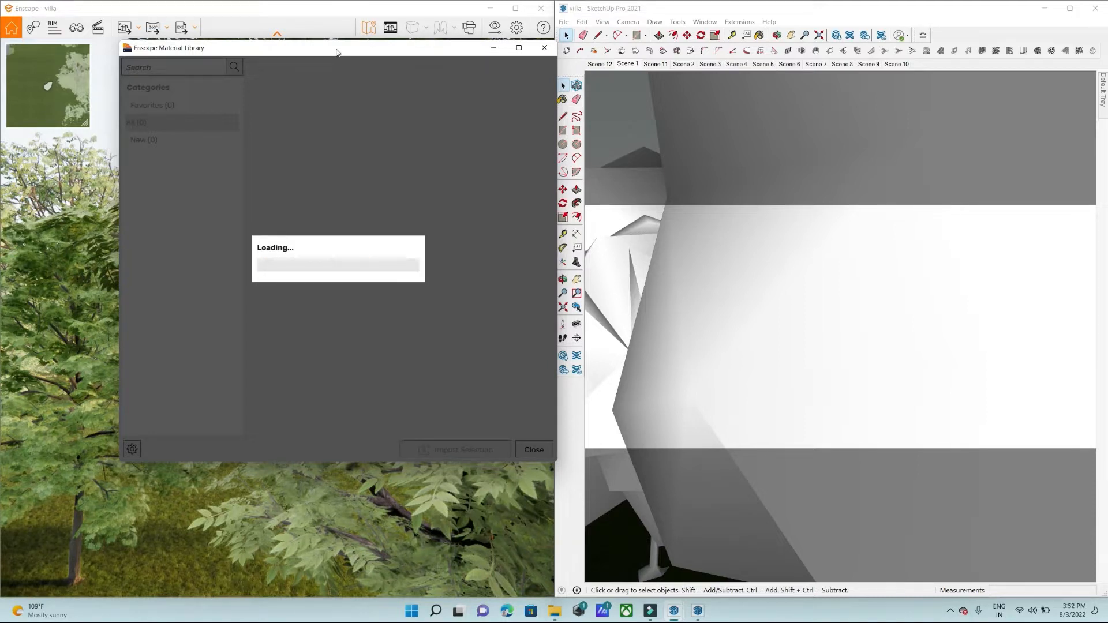
left_click_drag(331, 53, 774, 66)
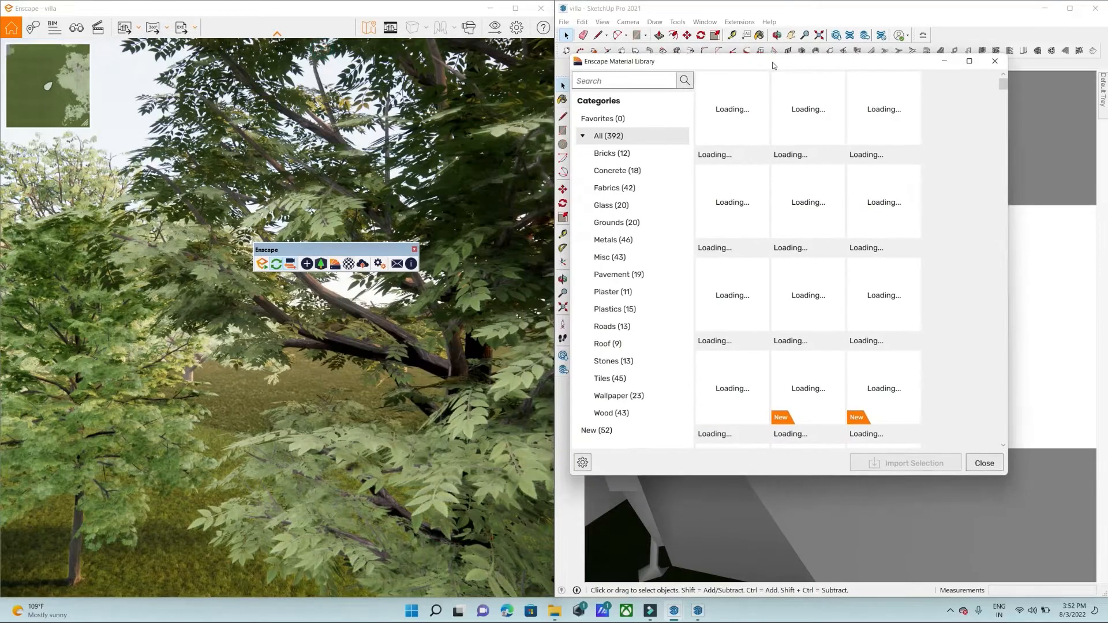
left_click(406, 363)
scroll(406, 364, "down", 10)
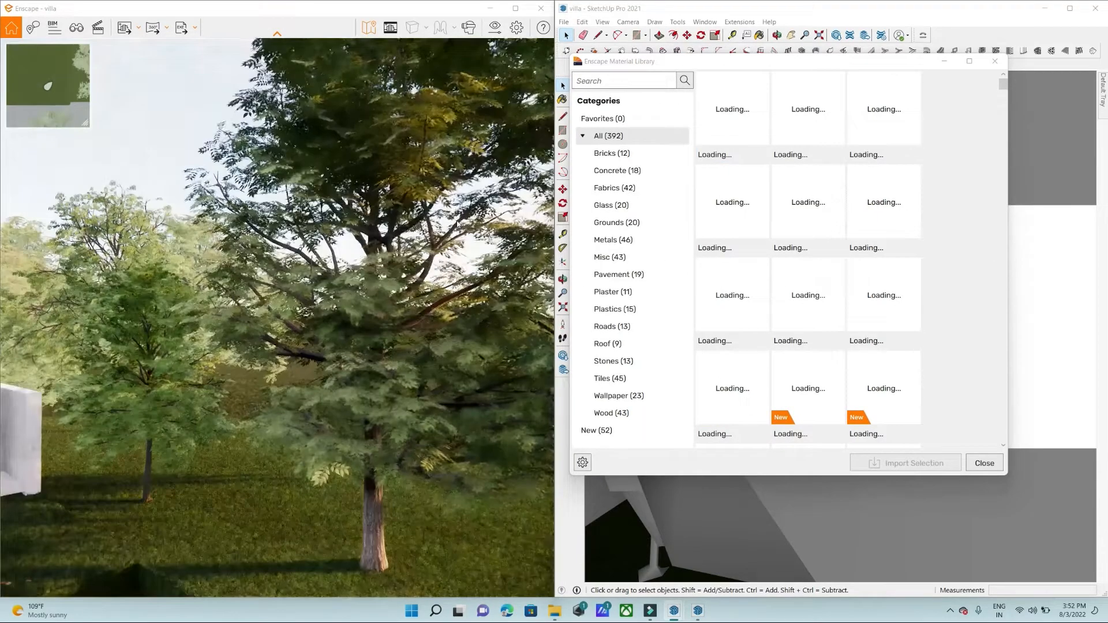
scroll(444, 293, "down", 4)
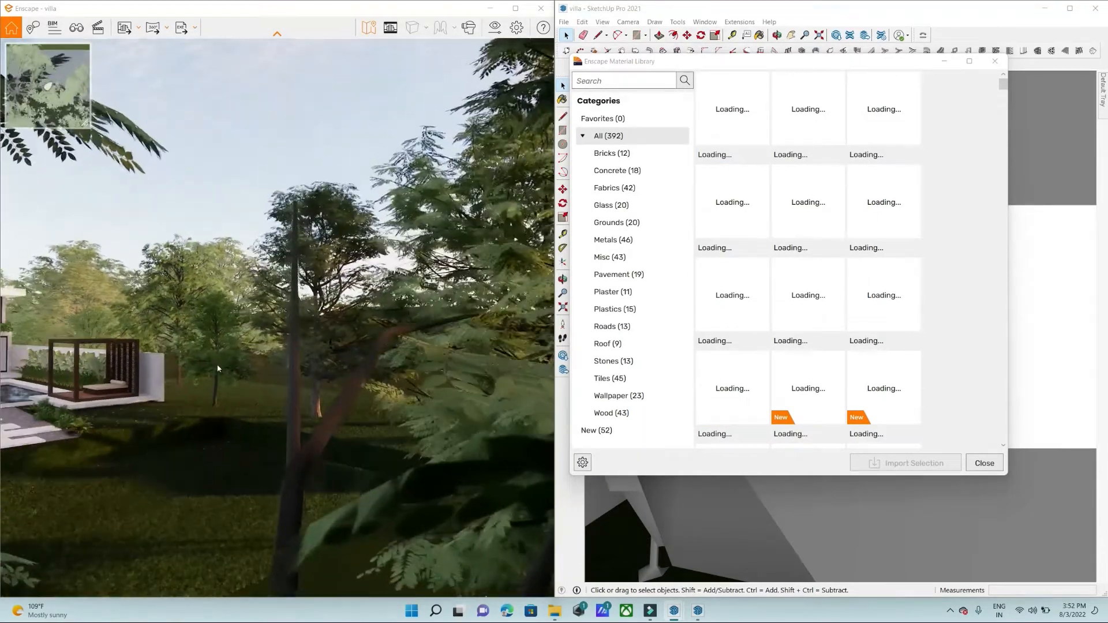
scroll(191, 396, "up", 2)
left_click_drag(871, 61, 408, 58)
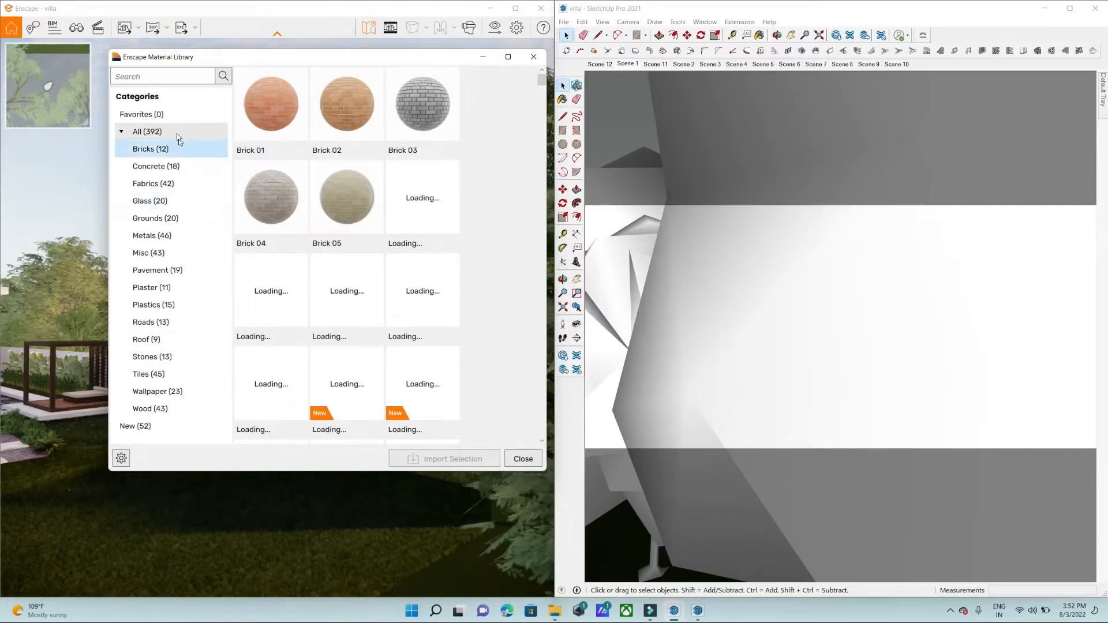
Import the Wood 01, Brick Bond material from the Wood category into the model and close the Material Library.
left_click(173, 408)
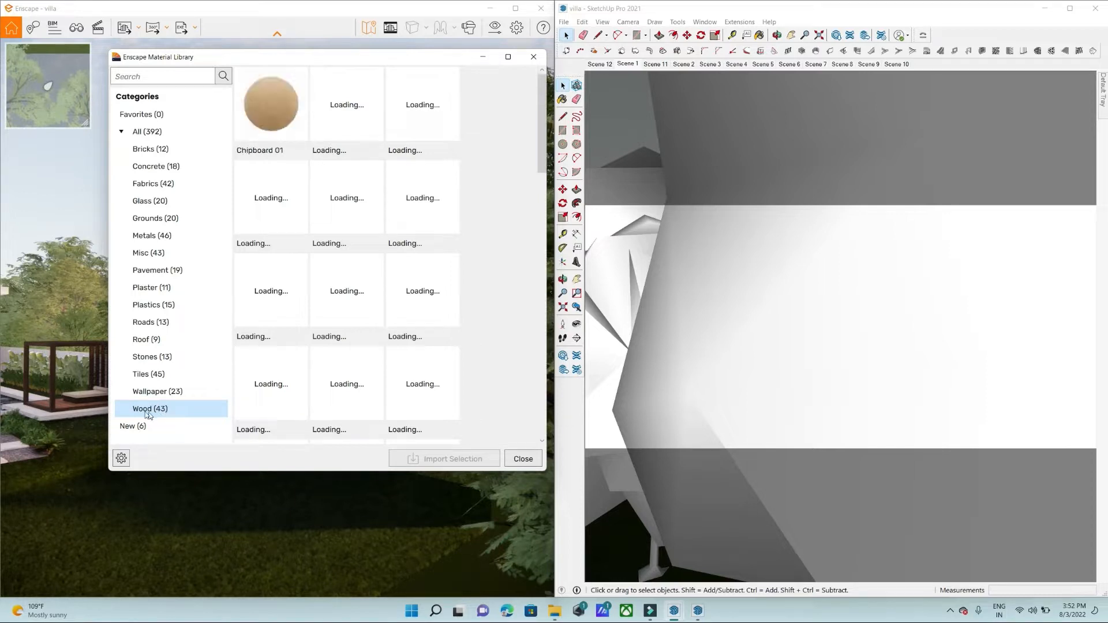
left_click(147, 136)
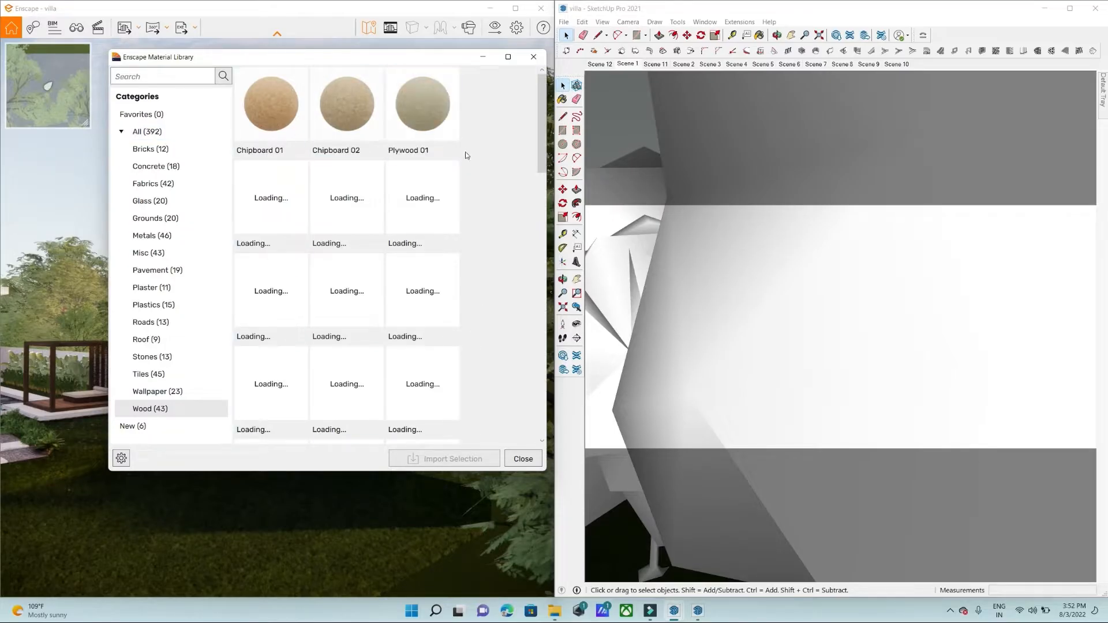
left_click(429, 110)
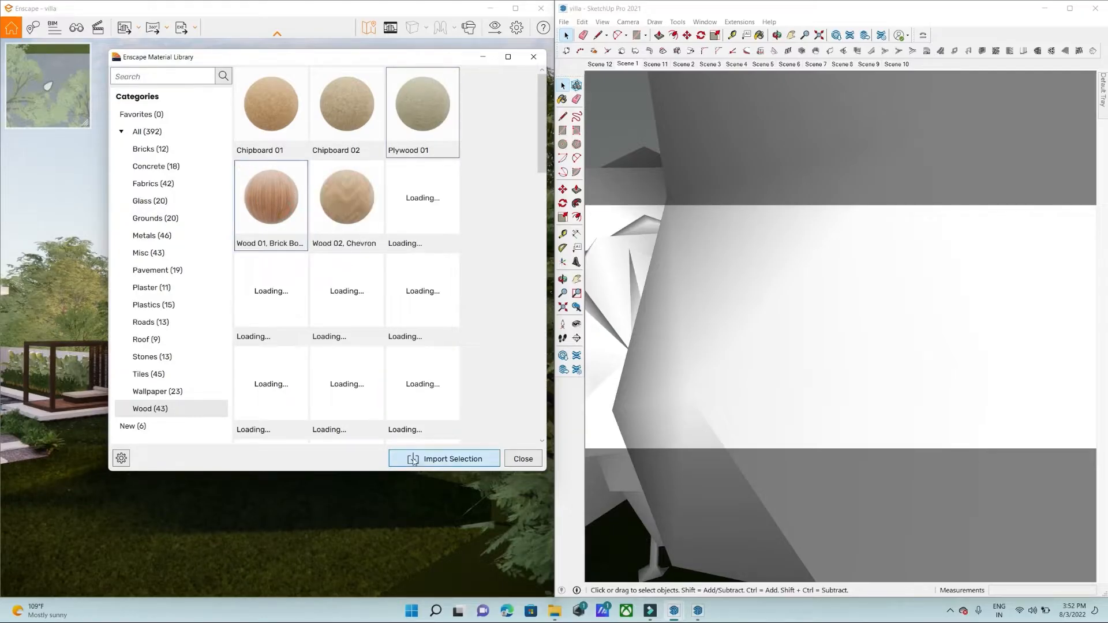
left_click(456, 463)
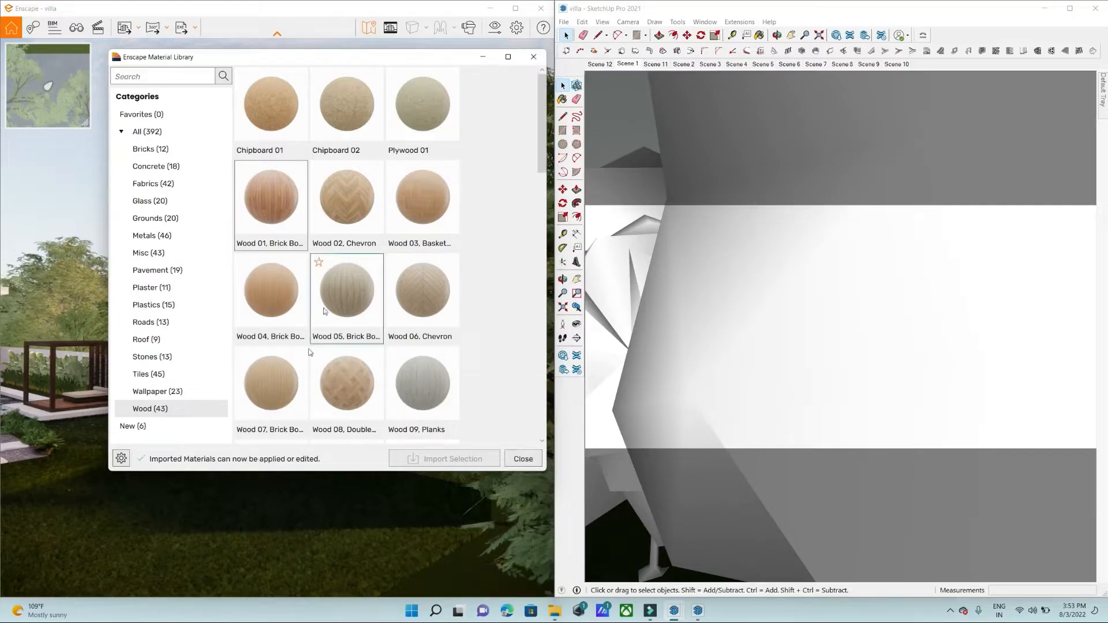
left_click(531, 58)
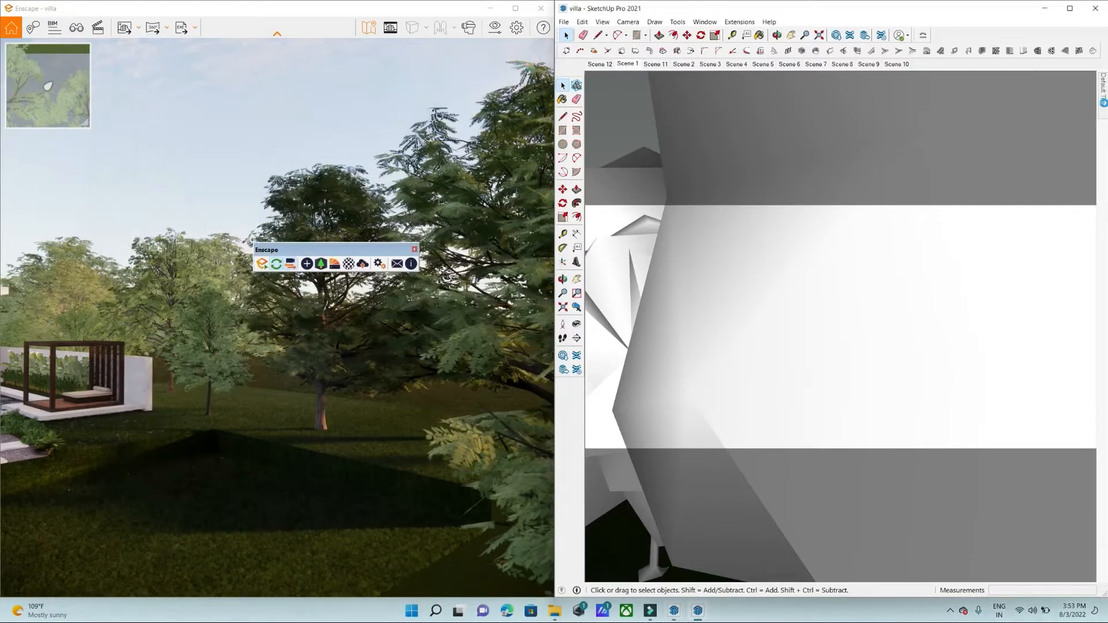
Paint the pergola's deck floor with the imported Wood 01, Brick Bond material and view the planks at a low angle.
mouse_move(1105, 103)
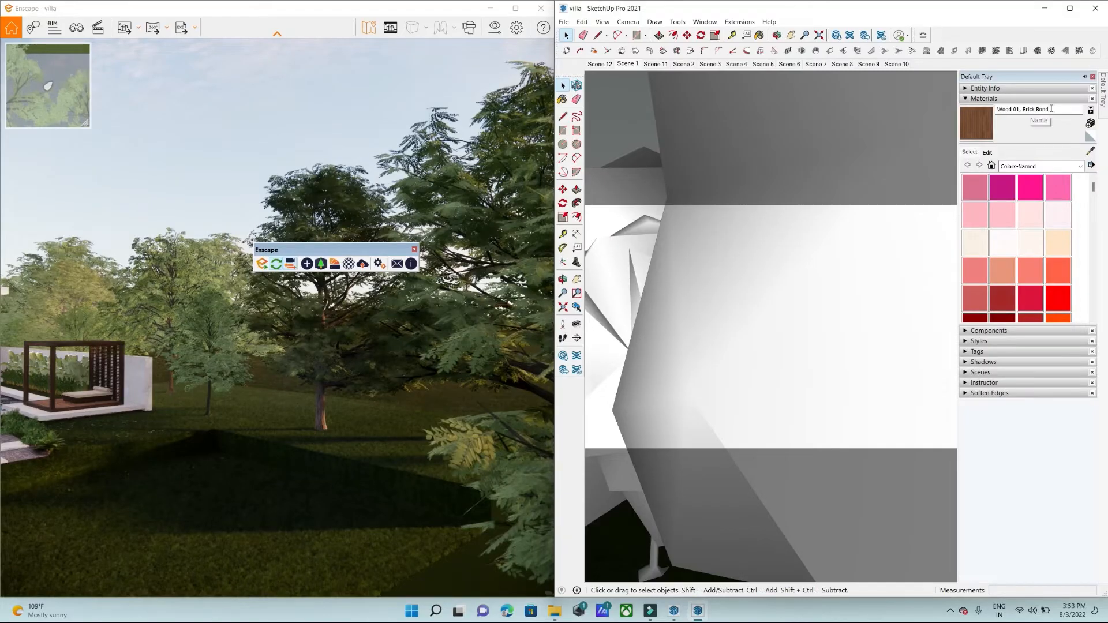
mouse_move(757, 248)
middle_mouse_down()
mouse_move(804, 378)
mouse_move(709, 435)
middle_mouse_up()
scroll(709, 435, "down", 10)
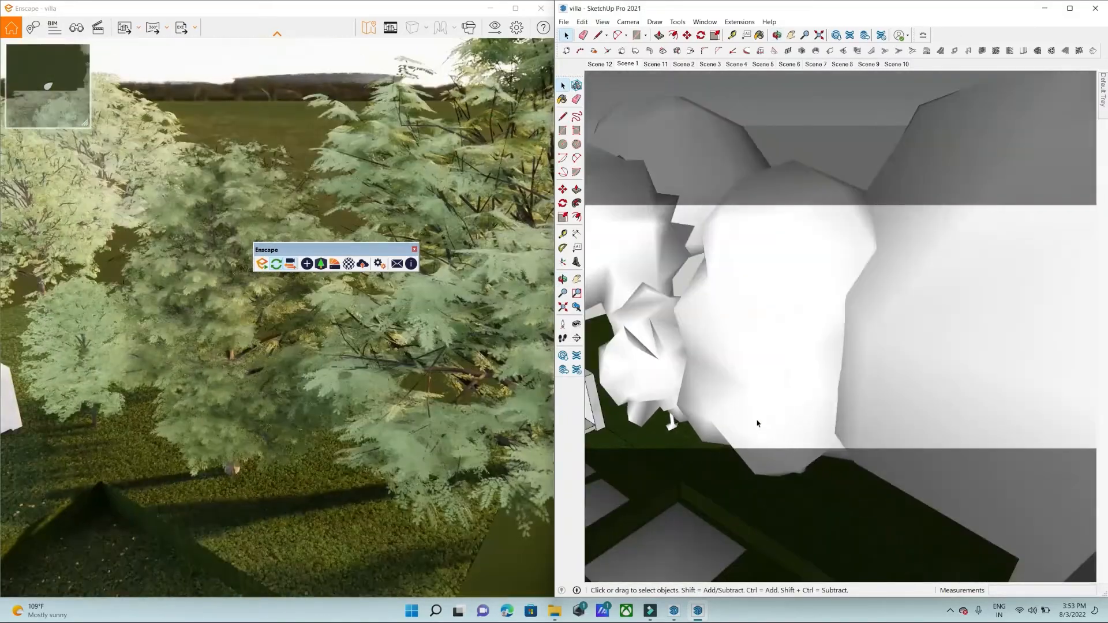
middle_click_drag(889, 311, 733, 441)
scroll(719, 331, "up", 10)
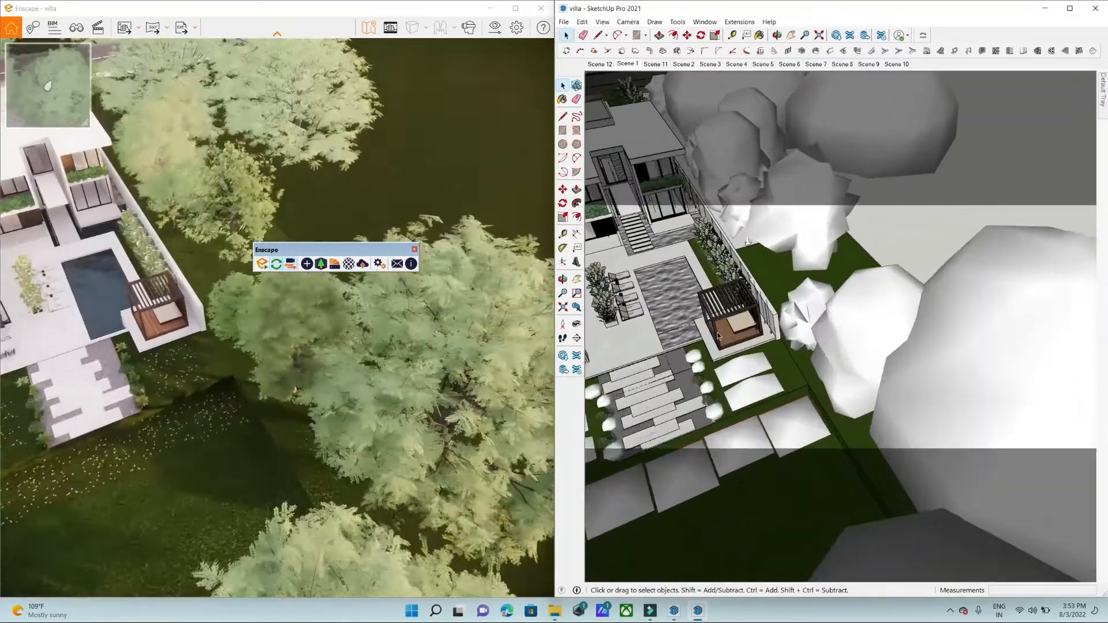
scroll(750, 351, "up", 10)
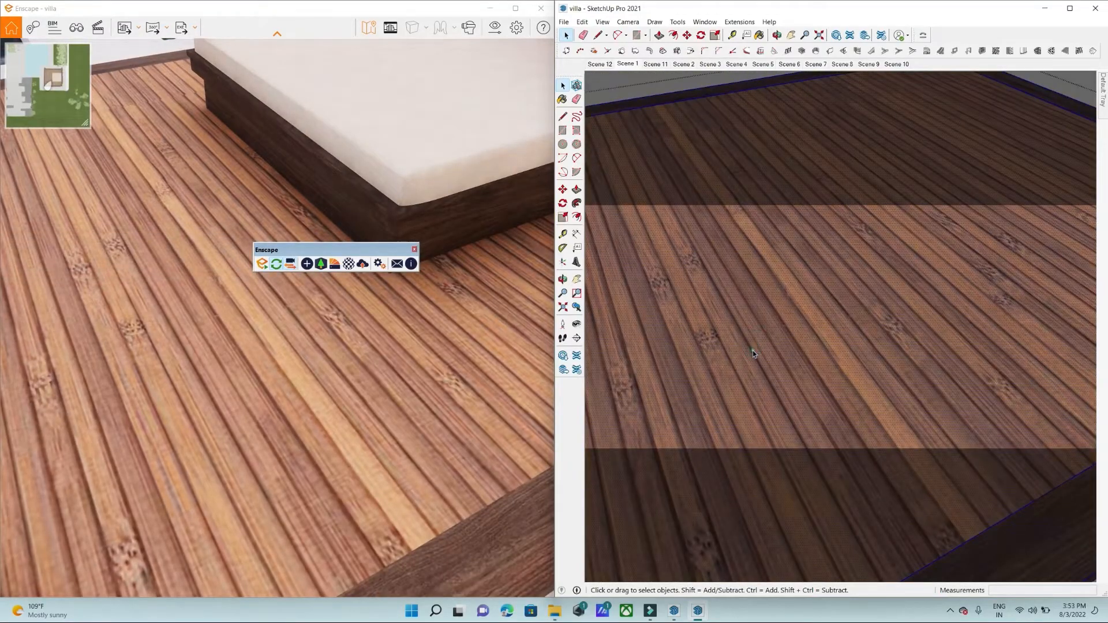
left_click(791, 317)
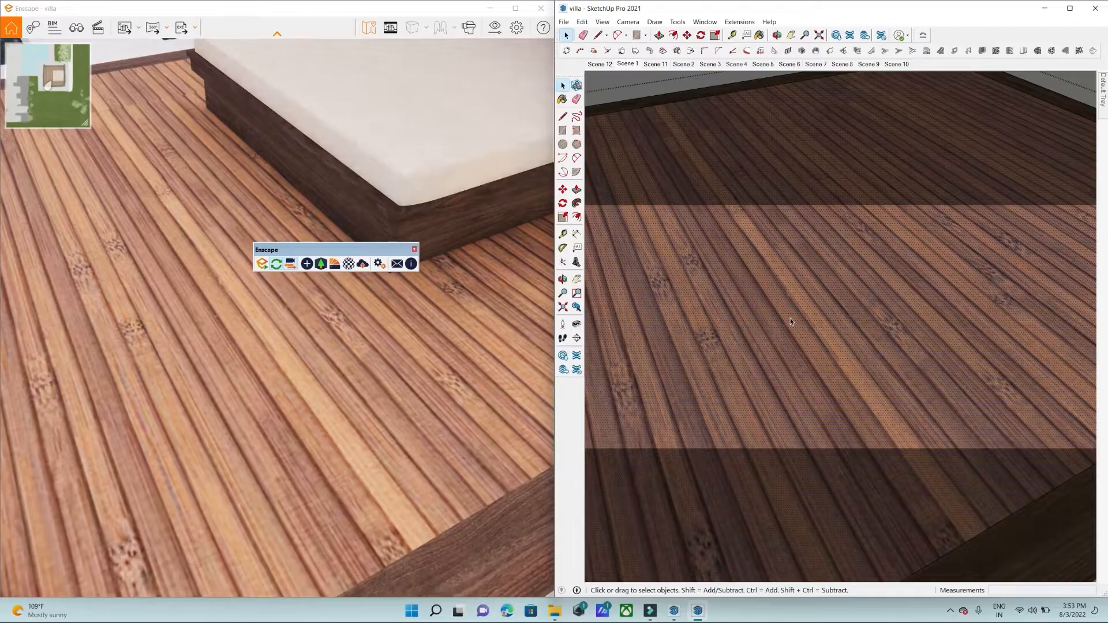
key("b")
left_click(790, 311)
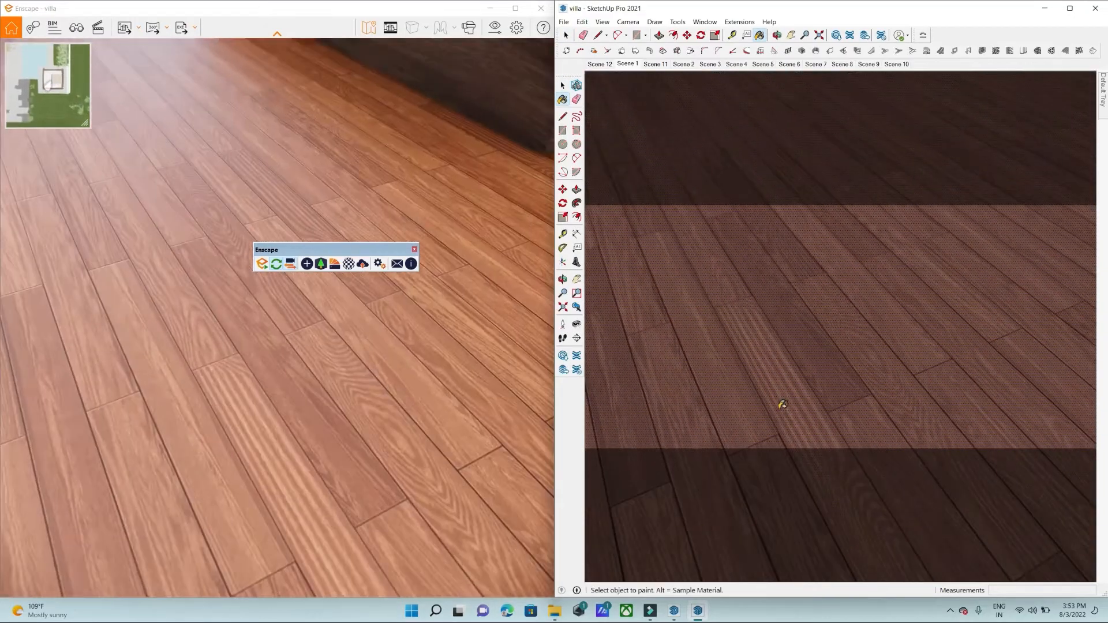
mouse_move(782, 396)
middle_mouse_down()
mouse_move(786, 178)
mouse_move(794, 220)
mouse_move(769, 340)
middle_mouse_up()
left_click_drag(767, 332, 789, 358)
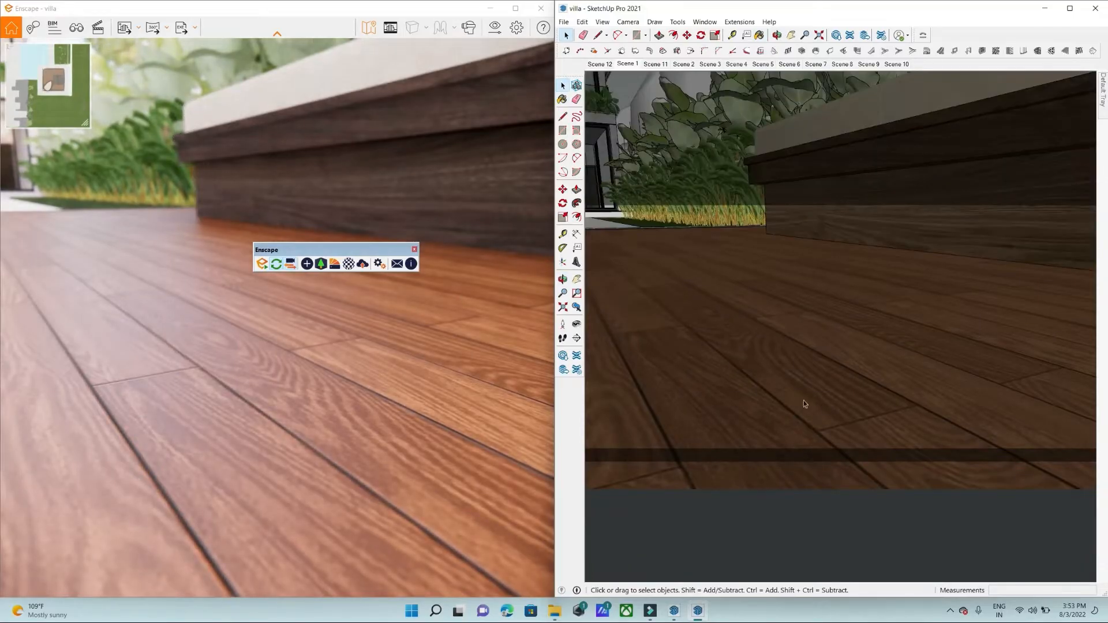
left_click_drag(829, 312, 887, 364)
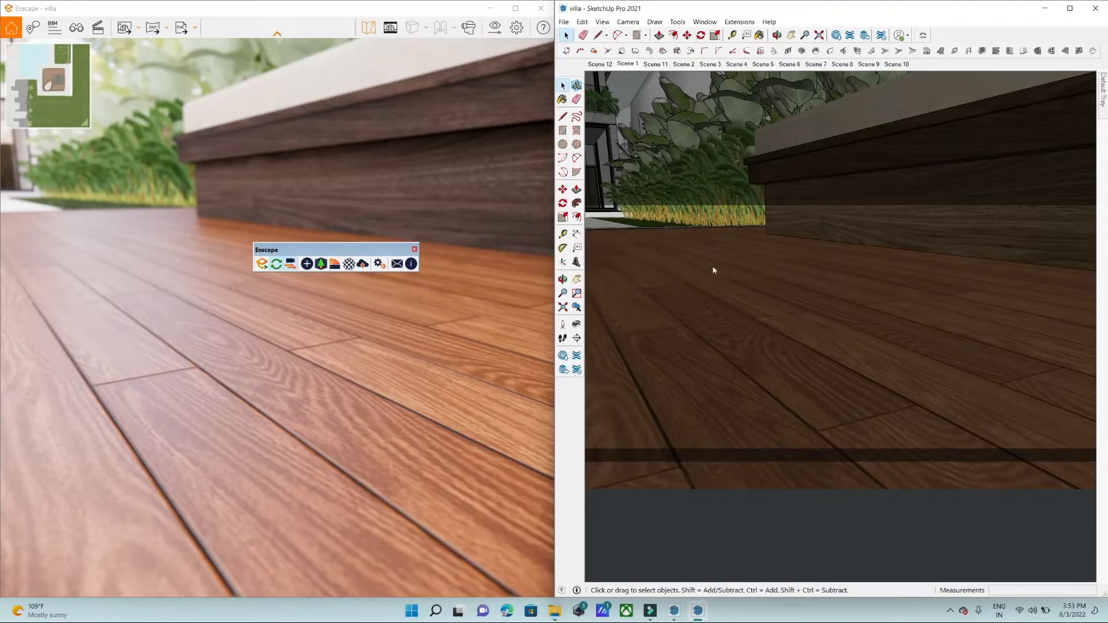
Move the Enscape Material Editor clear of the render and look through its list of model materials.
left_click_drag(290, 65, 809, 47)
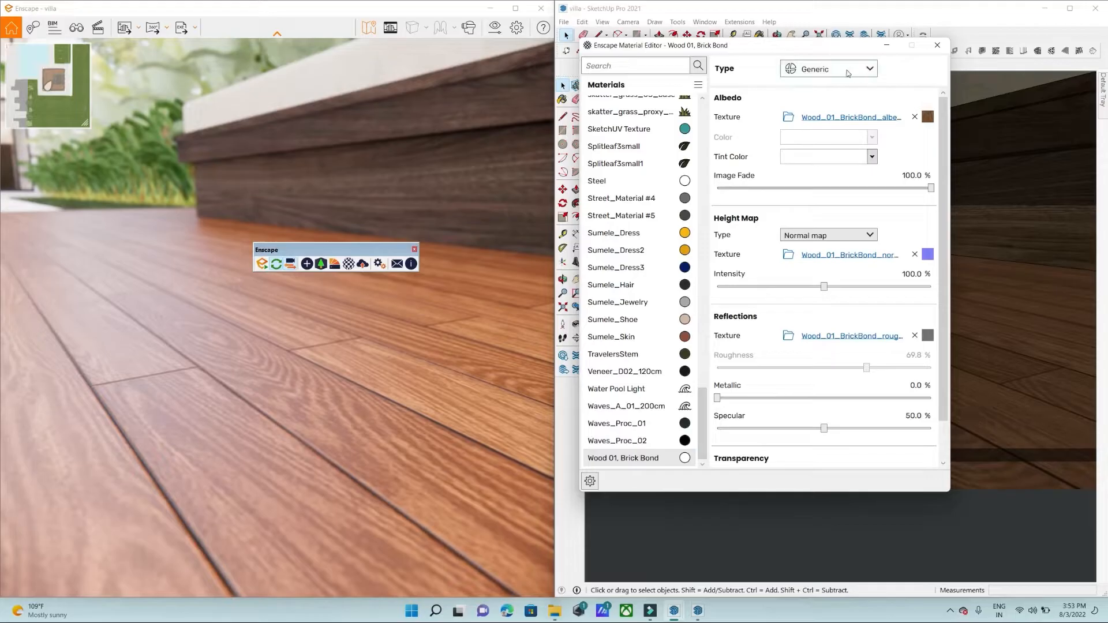
scroll(698, 346, "up", 3)
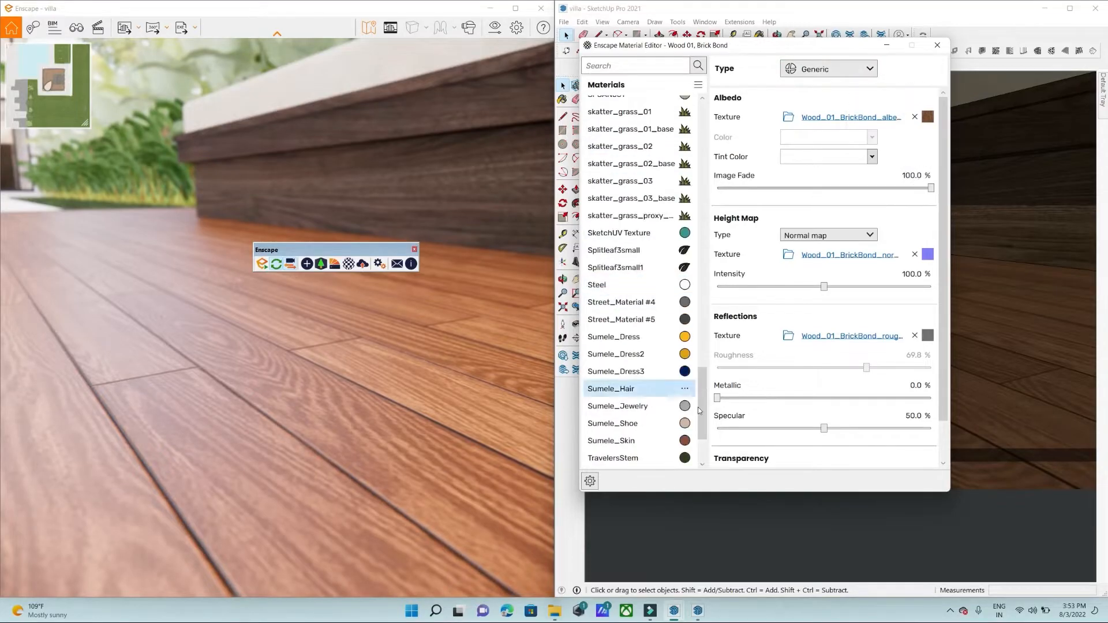
left_click_drag(703, 405, 700, 85)
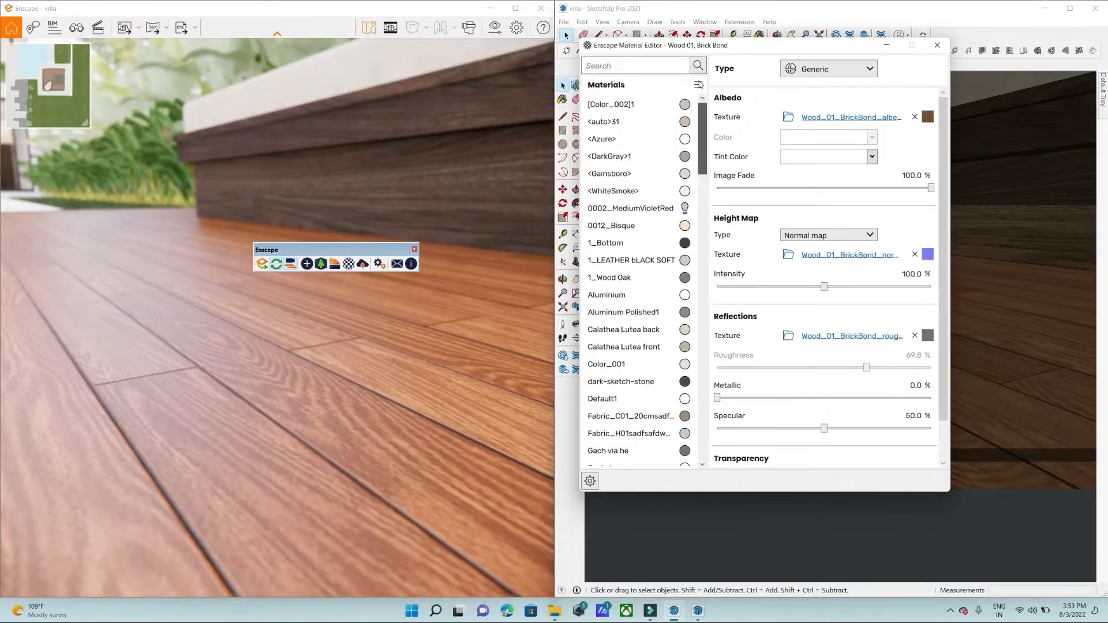
scroll(693, 311, "down", 15)
scroll(695, 312, "up", 15)
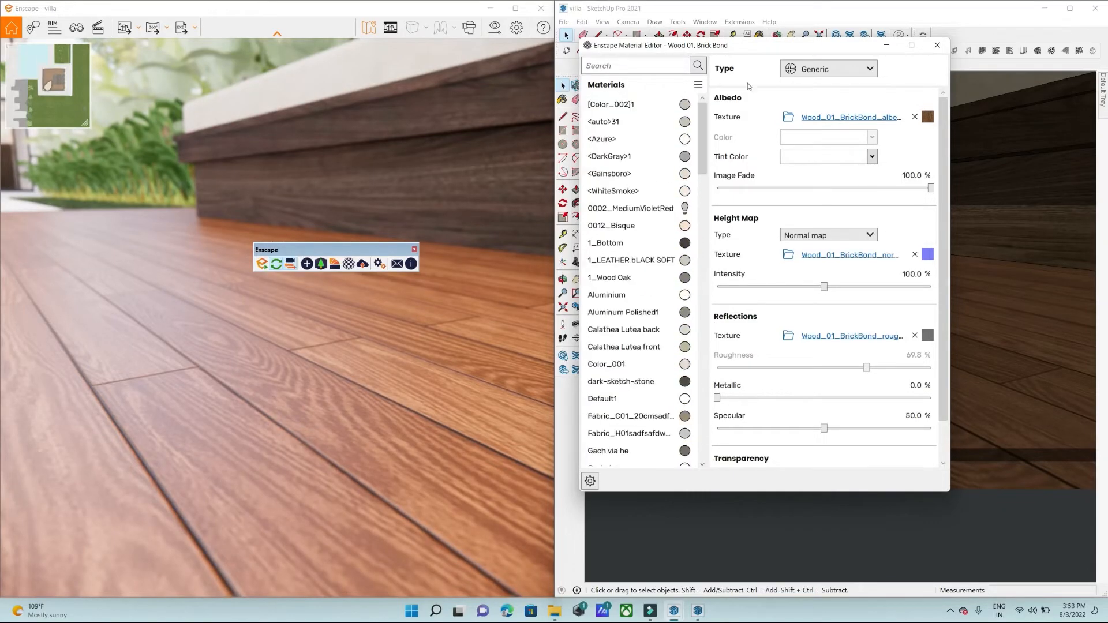
Review the material types offered for Wood 01, Brick Bond and keep the type as Generic.
left_click(806, 72)
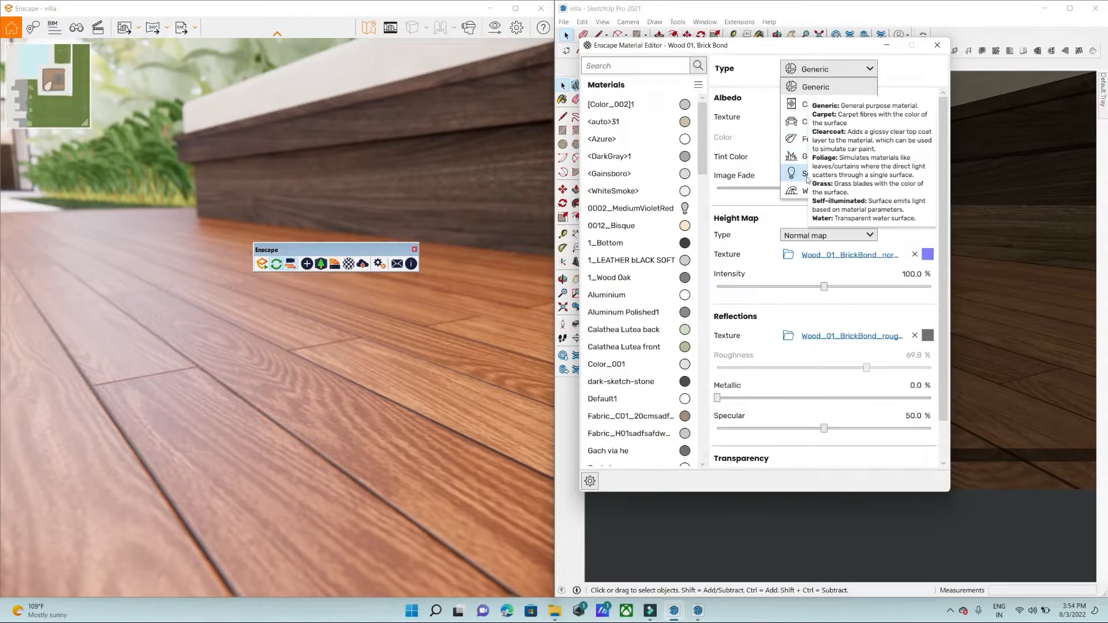
left_click(796, 87)
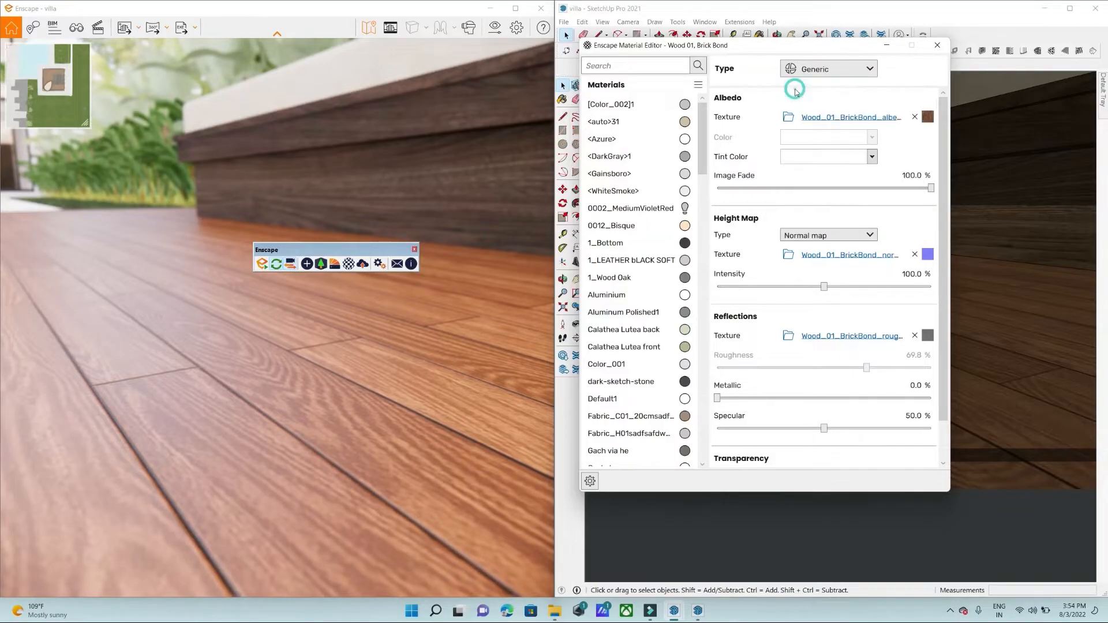
left_click(870, 71)
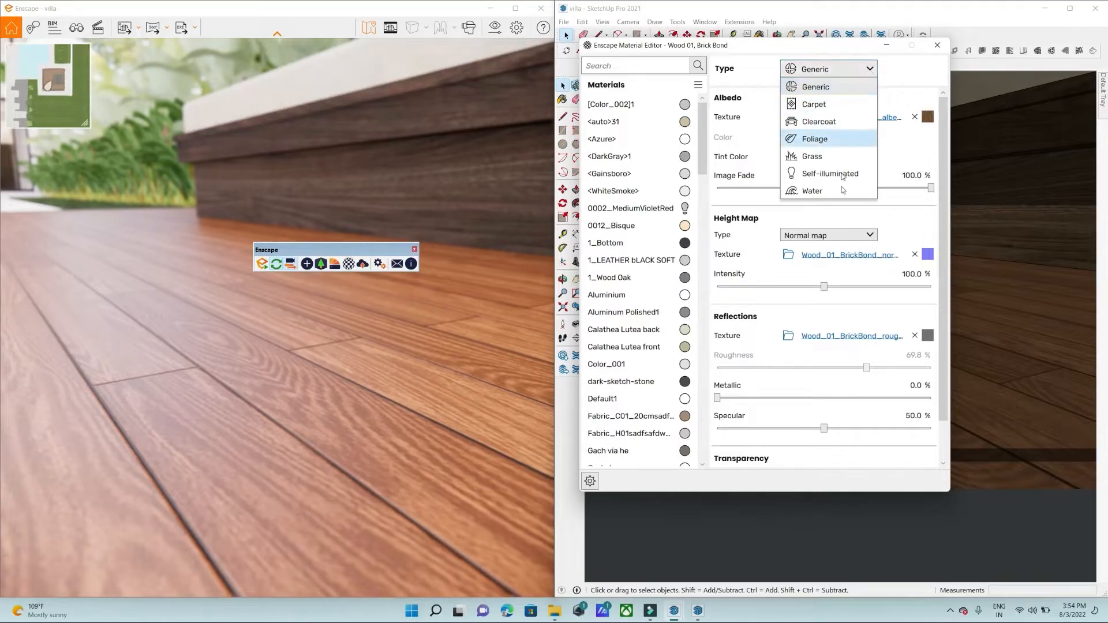
left_click(837, 92)
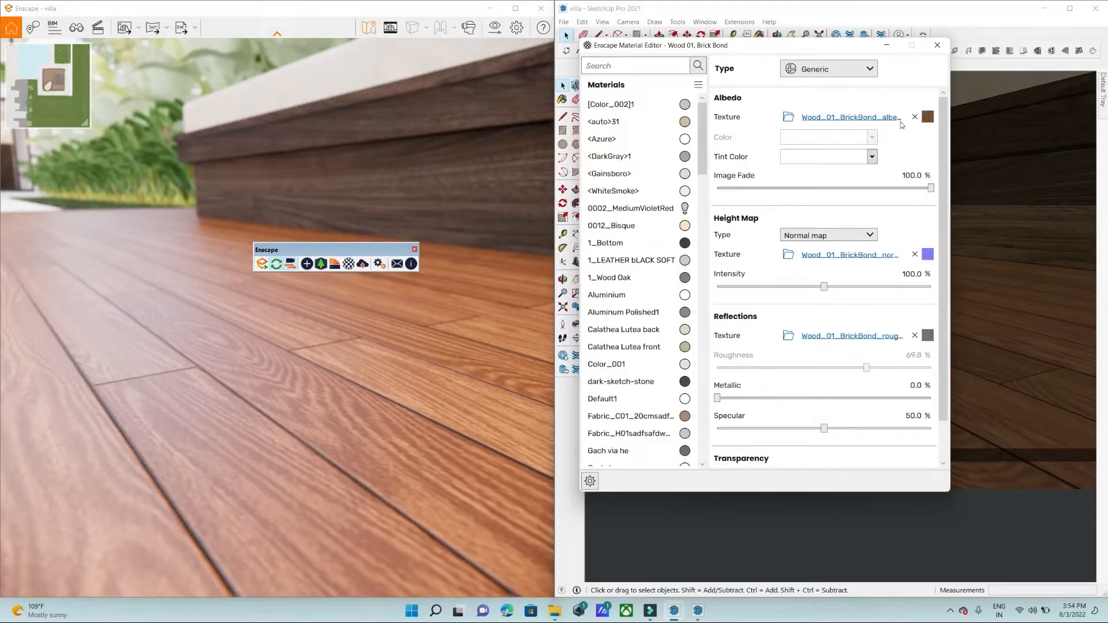
Open the albedo texture settings of Wood 01, Brick Bond and vary its brightness from 0 % to 100 % and back to 0 %.
left_click(928, 117)
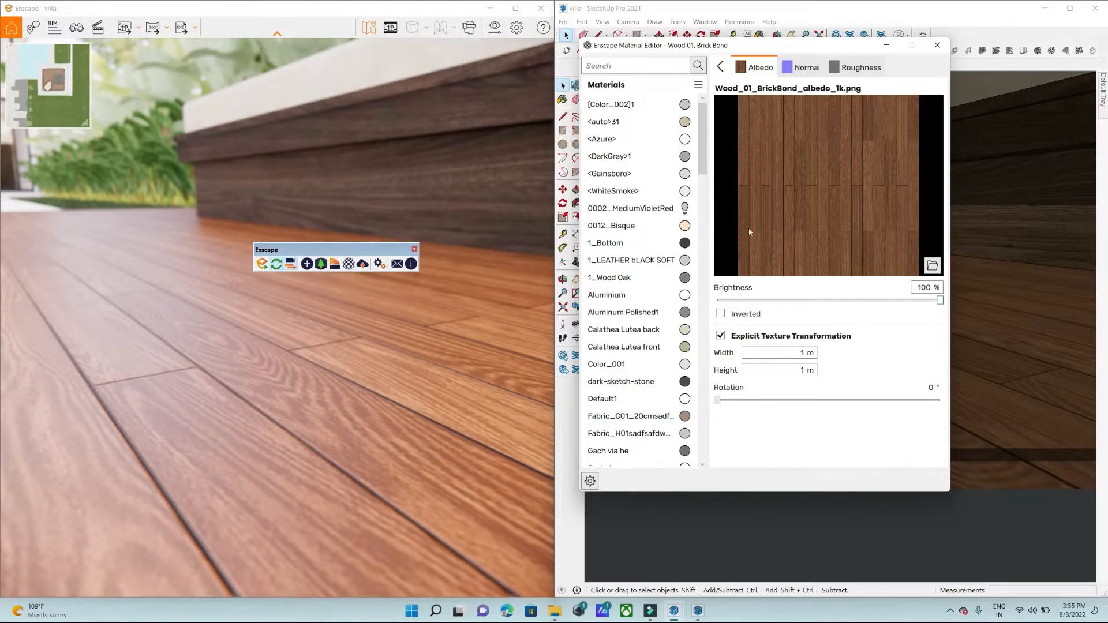
left_click_drag(940, 300, 696, 306)
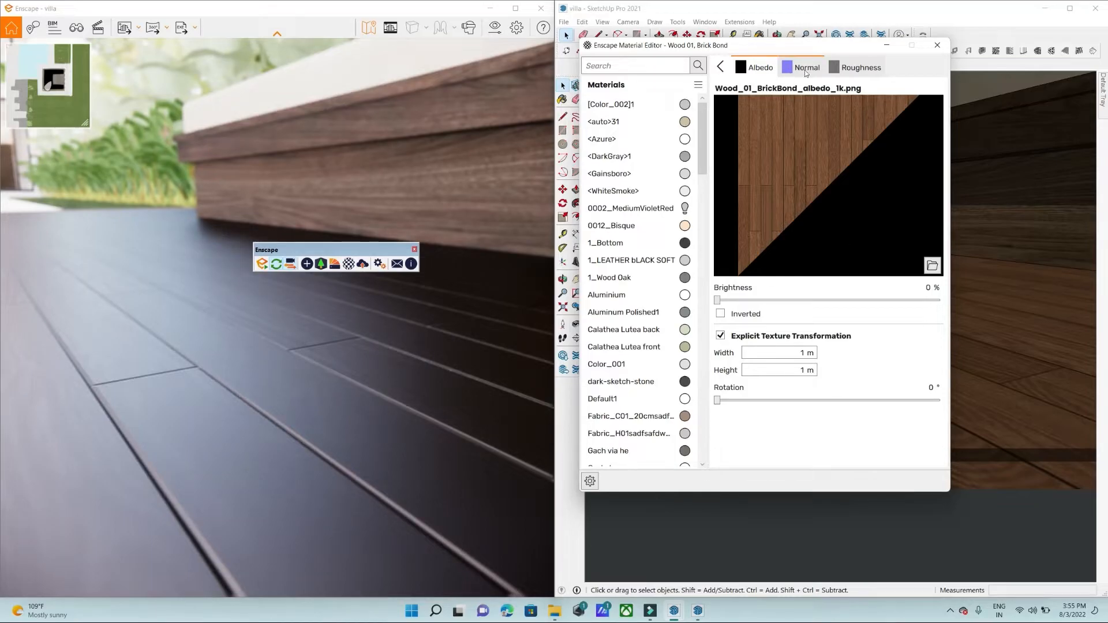
left_click_drag(718, 300, 1077, 345)
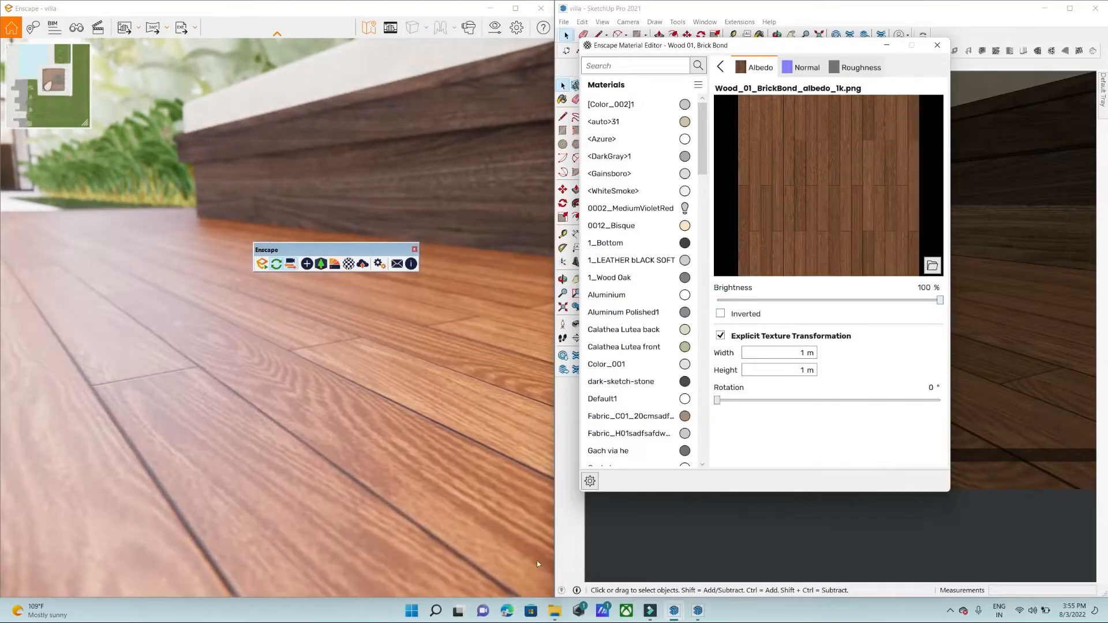
left_click_drag(941, 300, 351, 456)
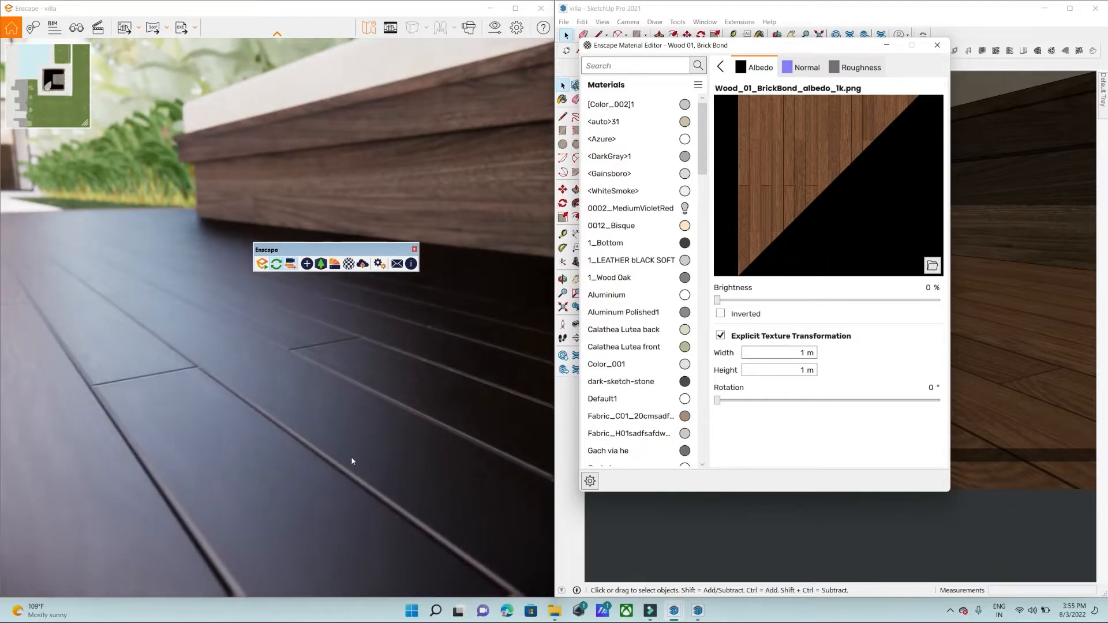
Restore the albedo texture's brightness to 100 %, keep its rotation at 0°, and return to the main settings of Wood 01, Brick Bond.
left_click_drag(718, 300, 1096, 313)
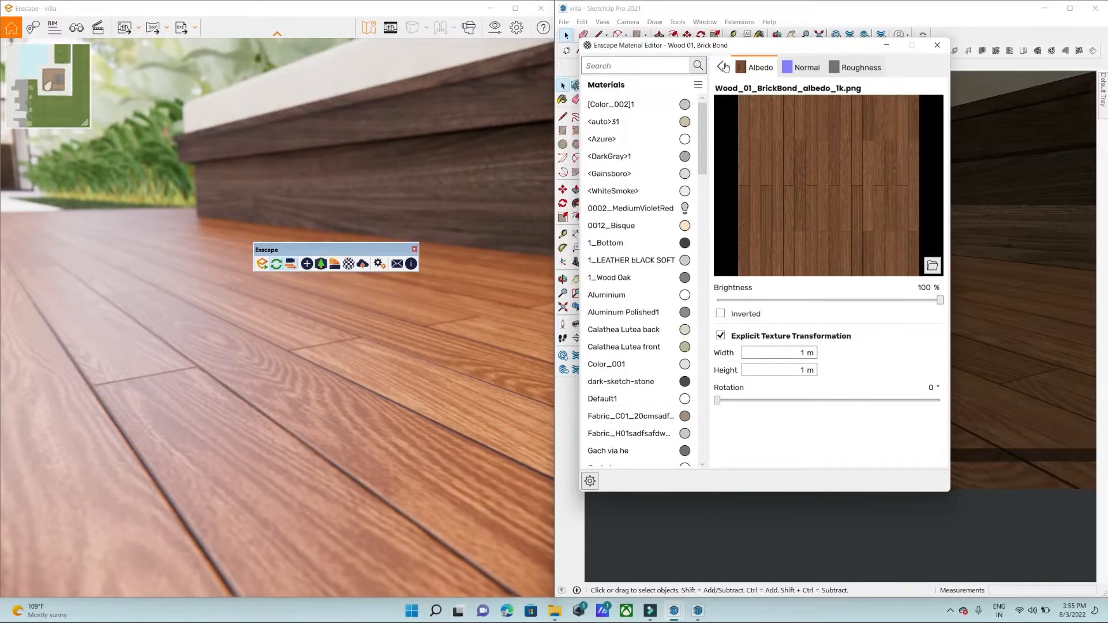
left_click_drag(717, 401, 674, 405)
left_click(720, 66)
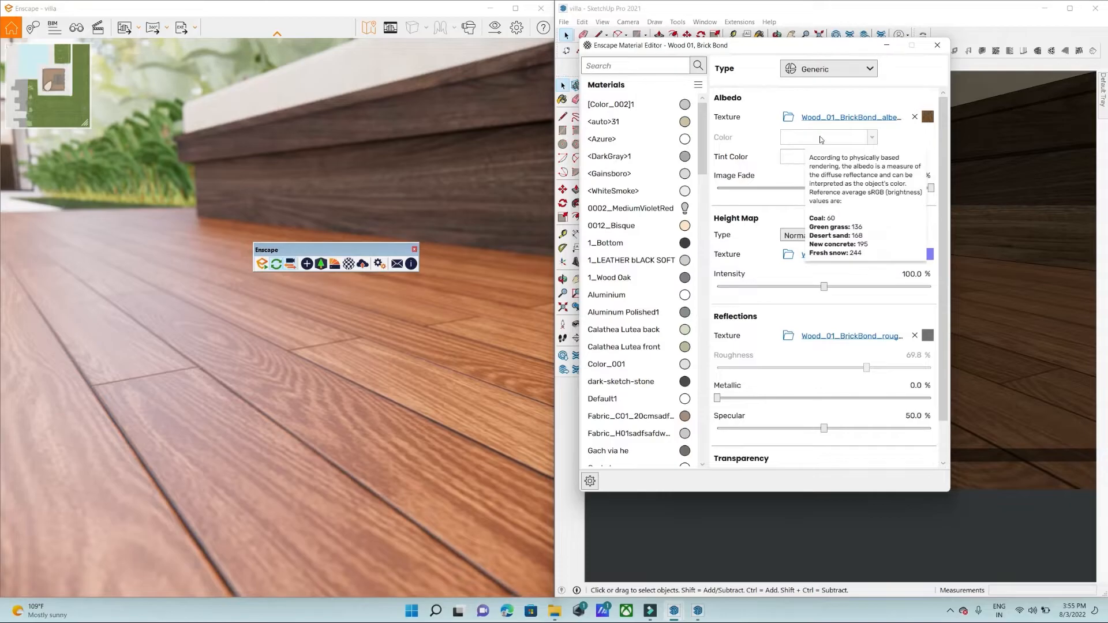
mouse_move(928, 119)
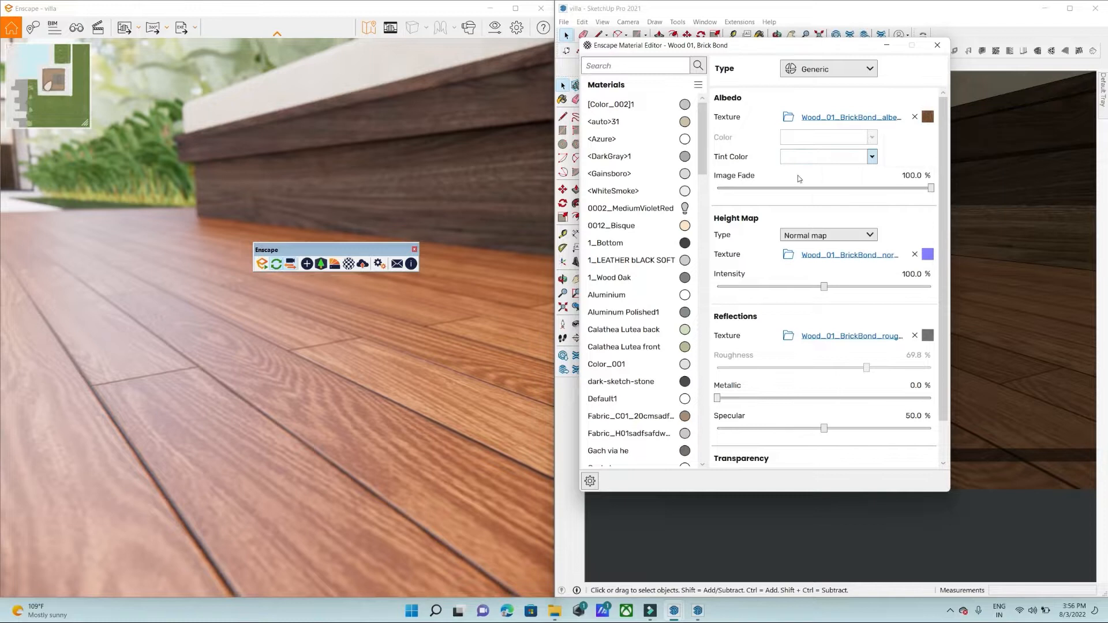
left_click(928, 117)
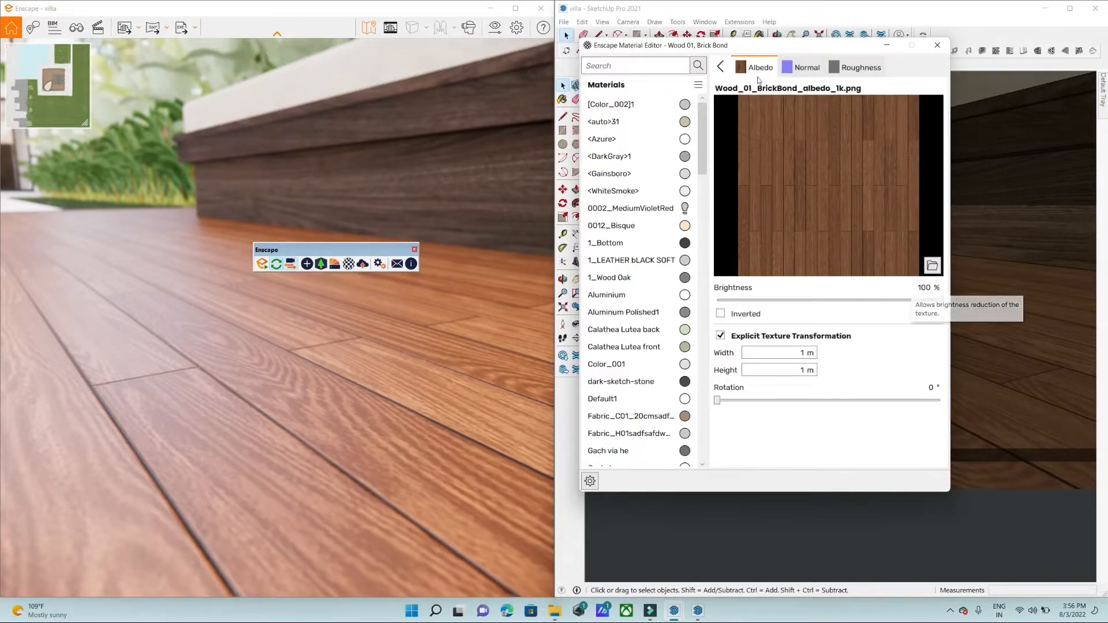
left_click(721, 67)
Try a saddle-brown albedo tint on Wood 01, Brick Bond, and set a custom dark brown tint of #45372D.
mouse_move(753, 163)
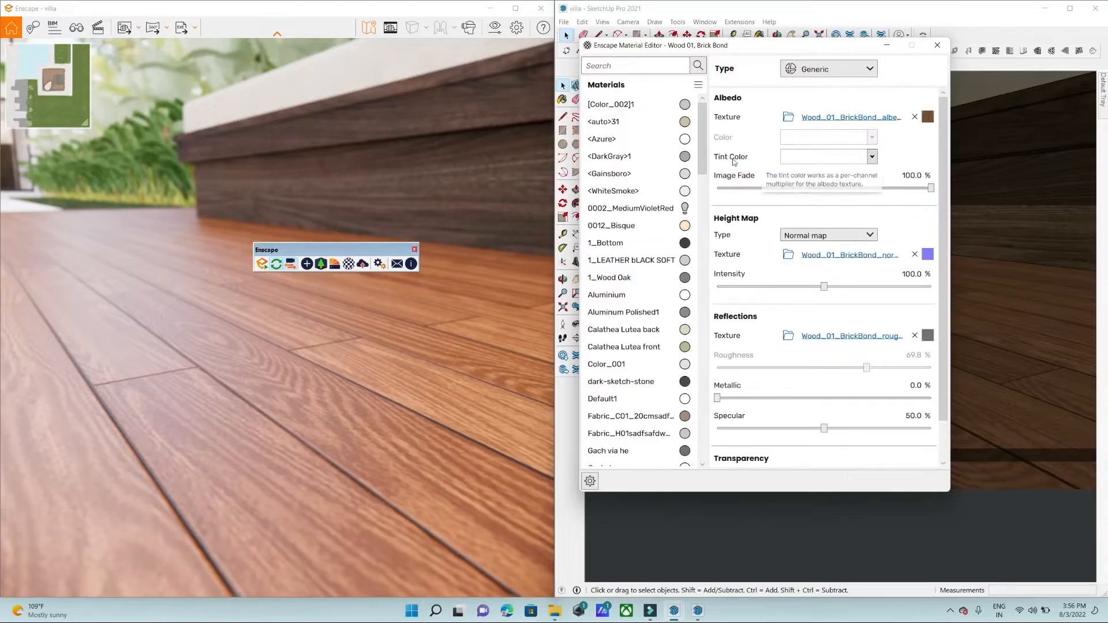
left_click(869, 158)
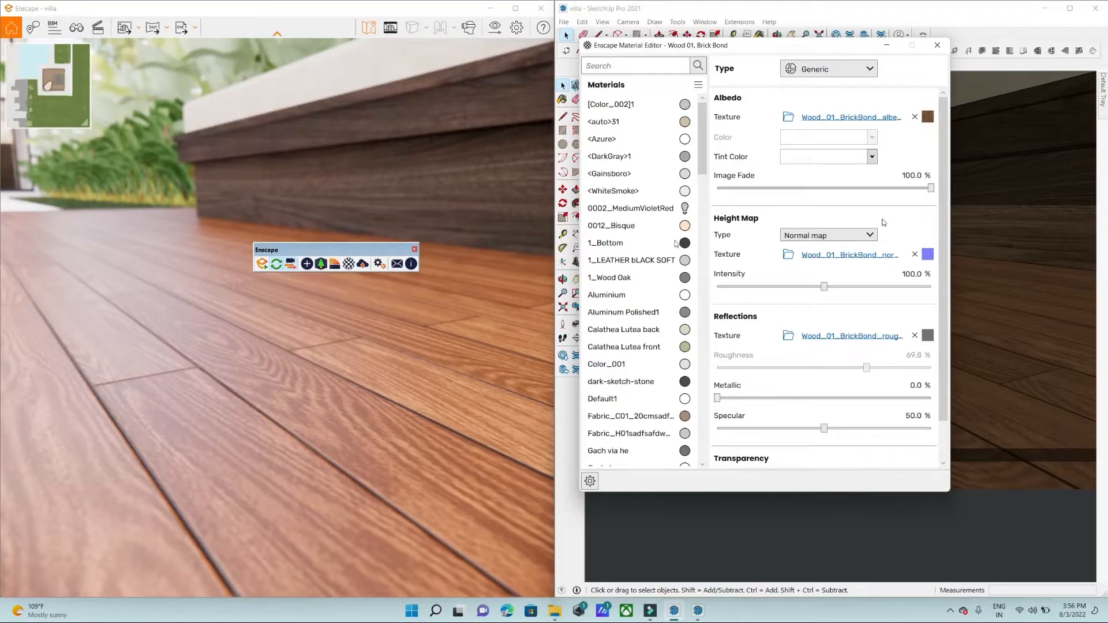
left_click(868, 159)
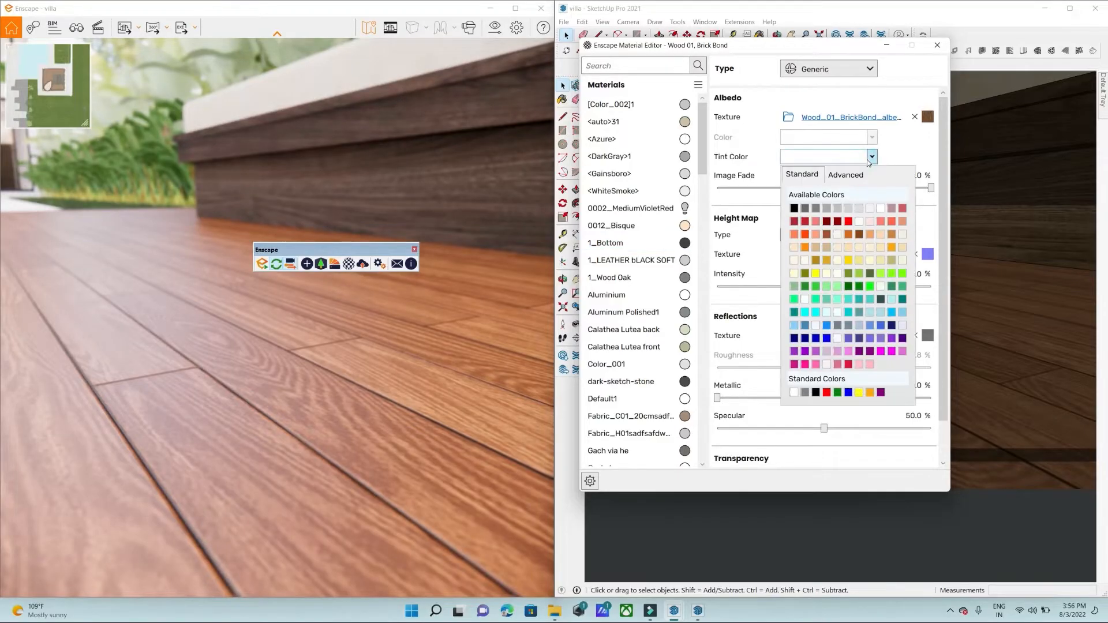
left_click(859, 235)
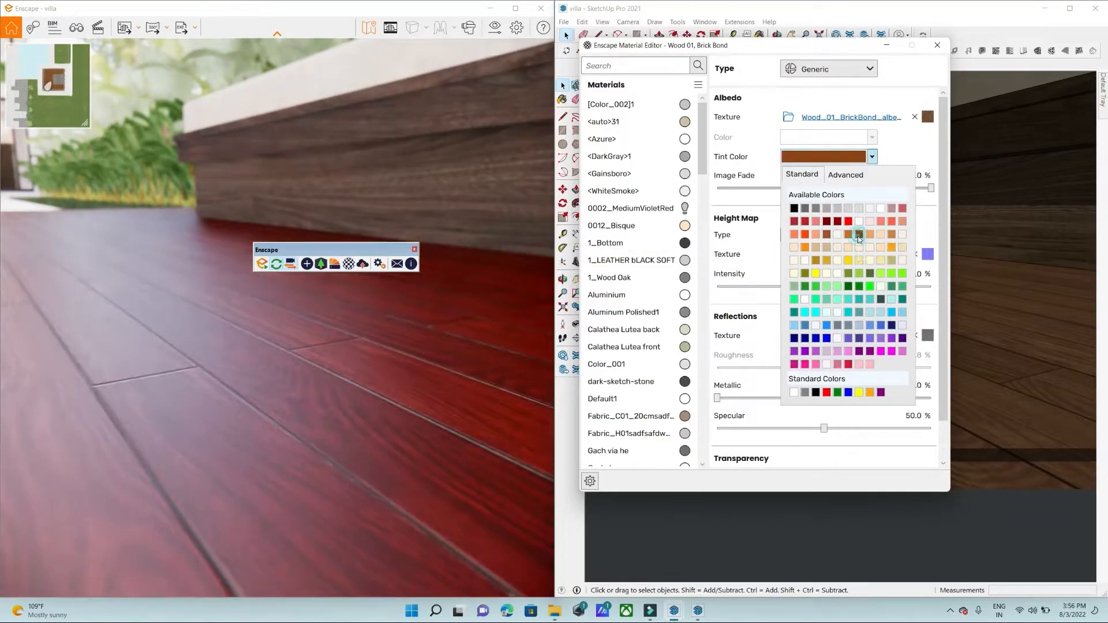
left_click(872, 156)
left_click(854, 178)
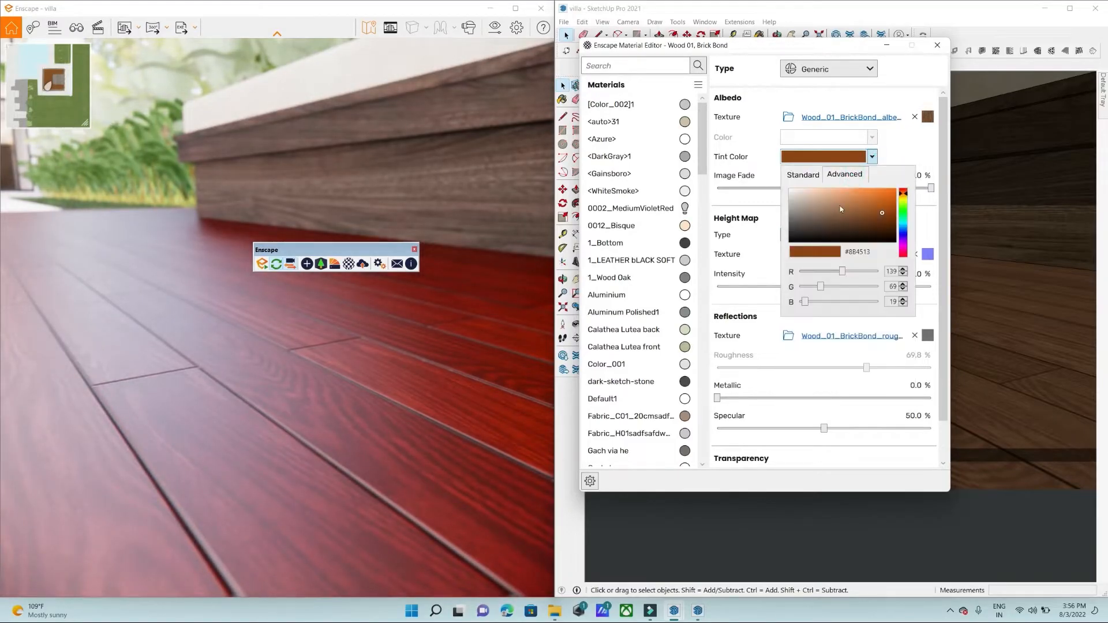
left_click_drag(869, 223, 827, 227)
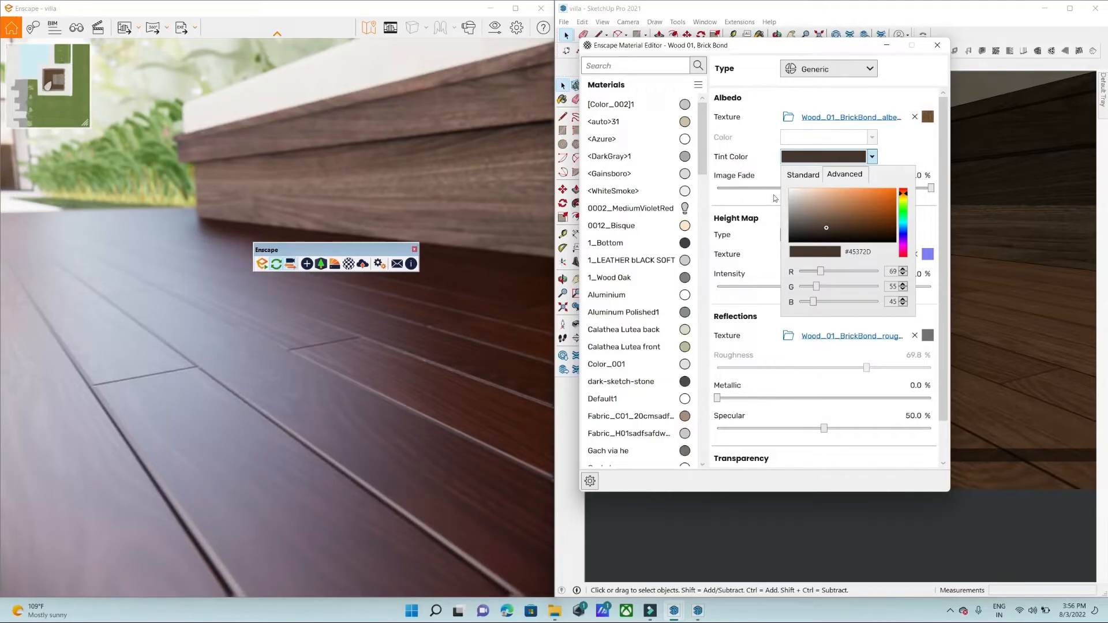
left_click(757, 200)
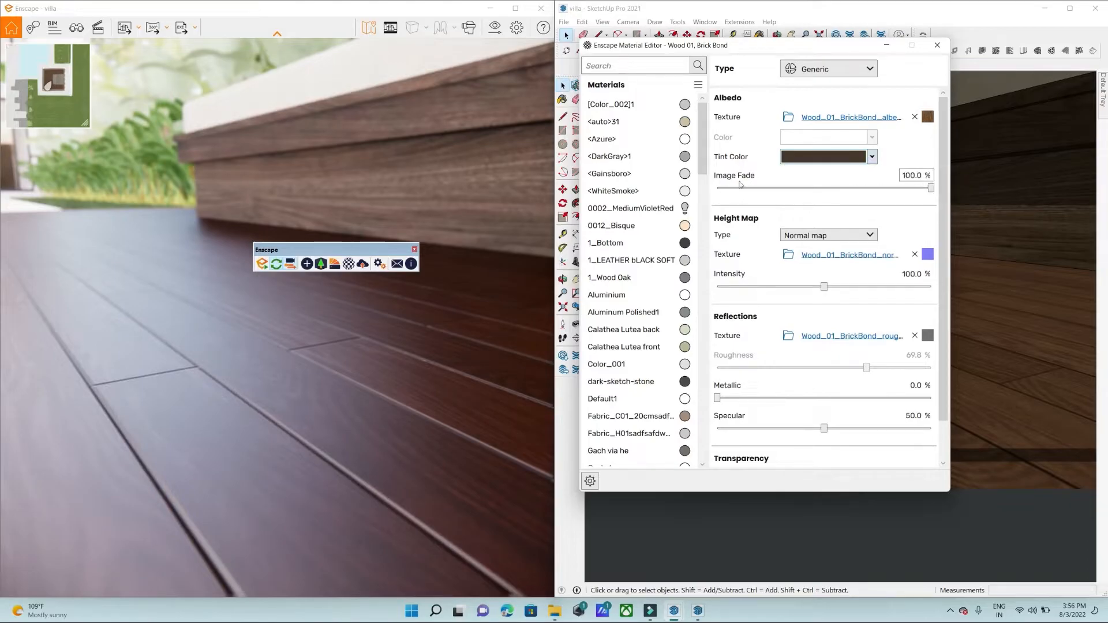
Lower the albedo's Image Fade to 0 % and bring it back to 100 %.
mouse_move(934, 120)
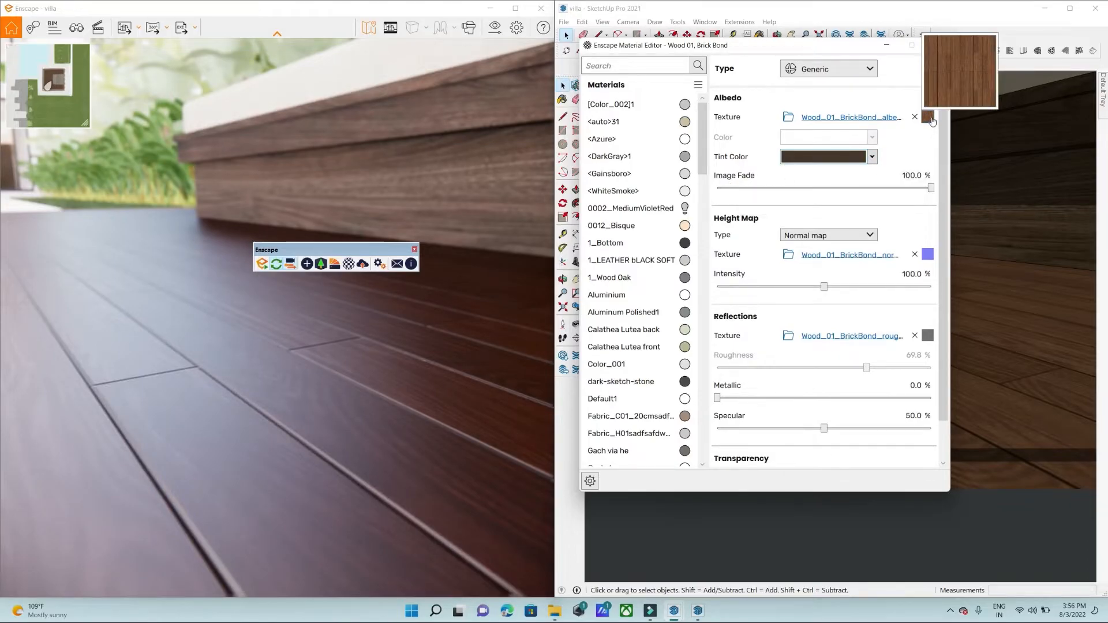
left_click_drag(931, 187, 453, 197)
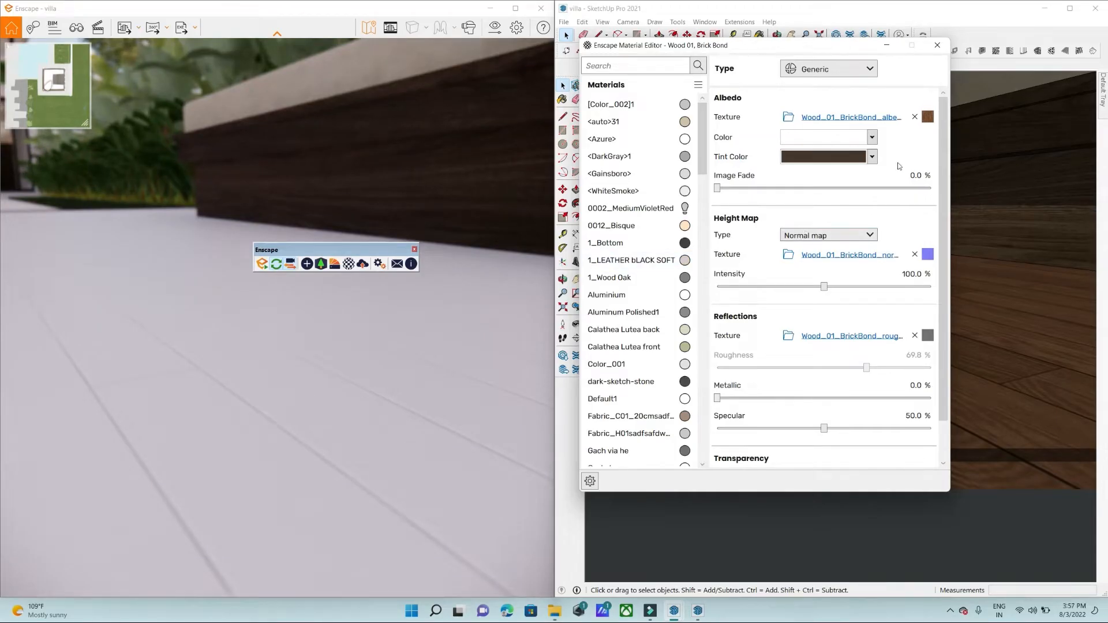
left_click_drag(719, 188, 959, 193)
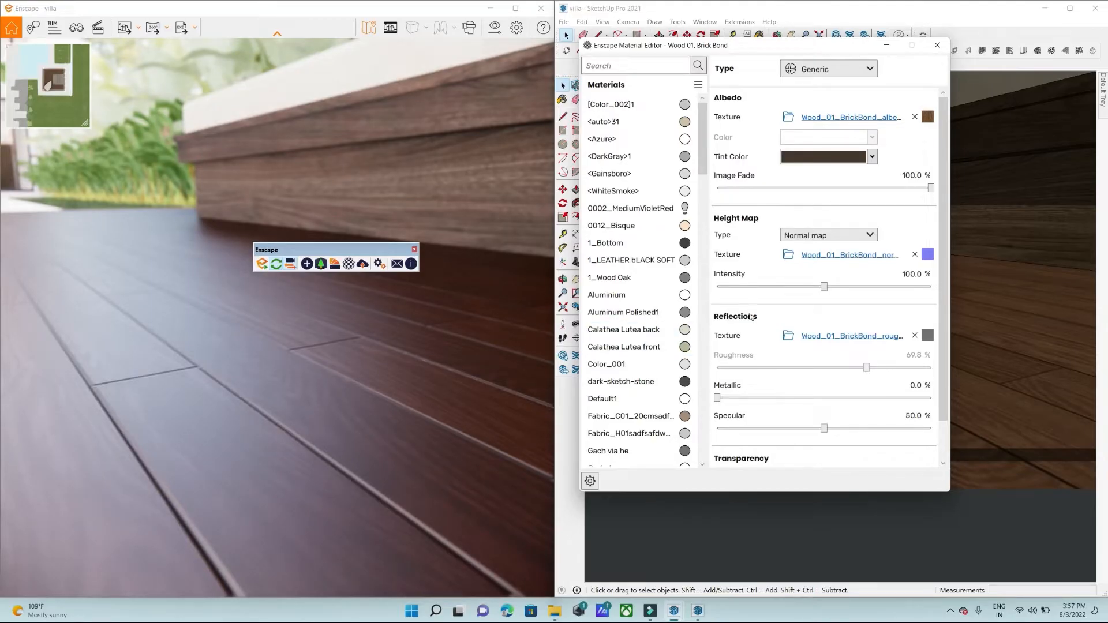
Reduce the normal map intensity to 0 % and switch the height map type to Bump map and back to Normal map.
left_click_drag(823, 286, 788, 286)
left_click_drag(492, 301, 375, 381)
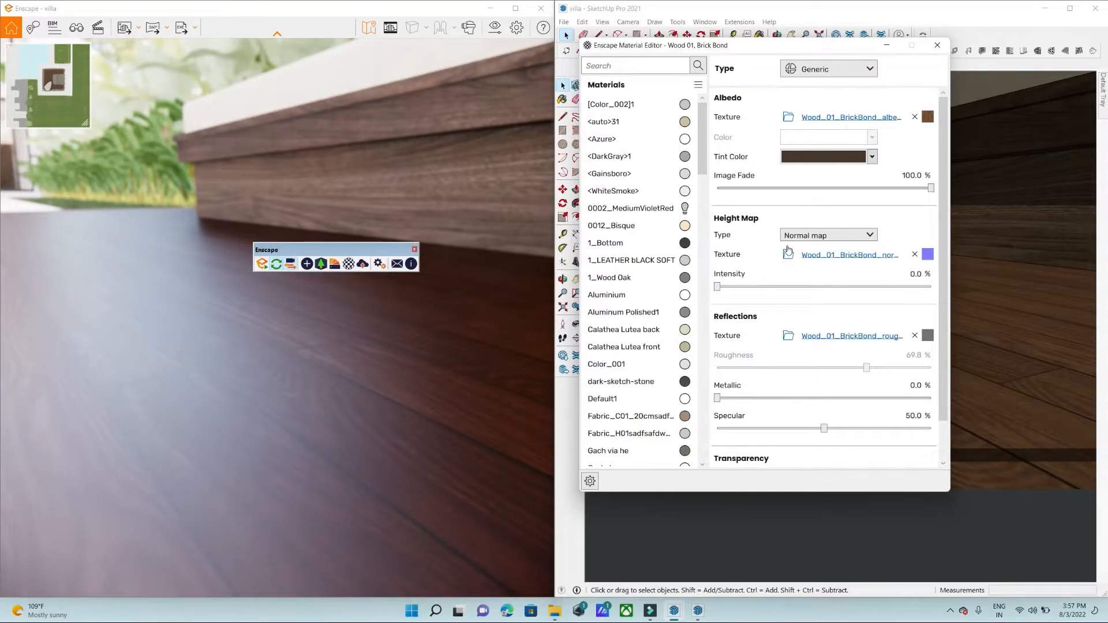
left_click(816, 237)
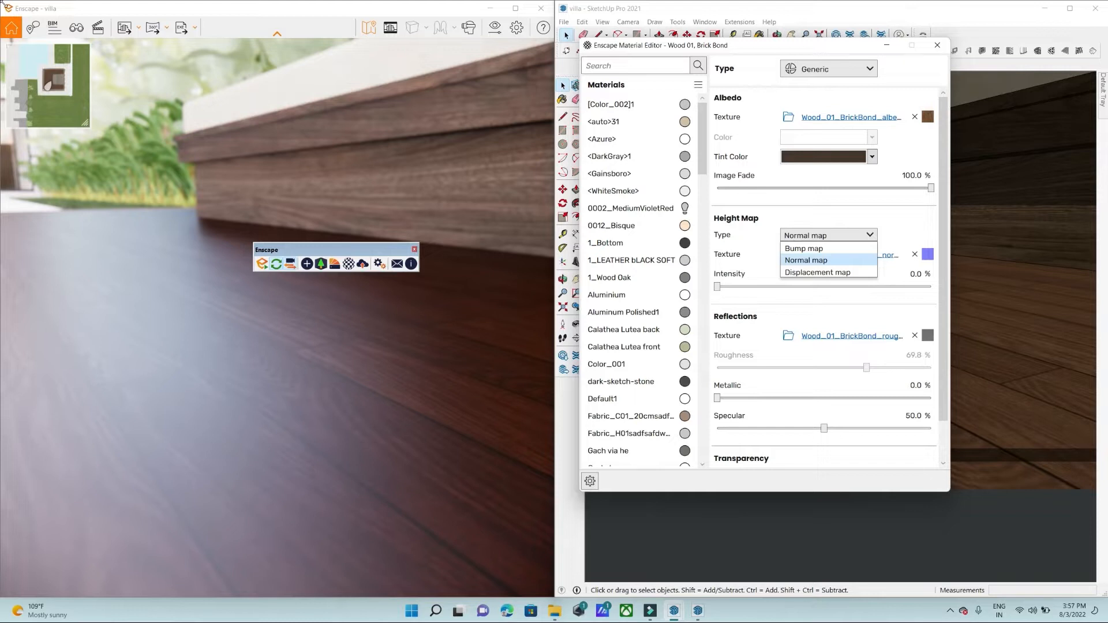
left_click(813, 249)
left_click(813, 235)
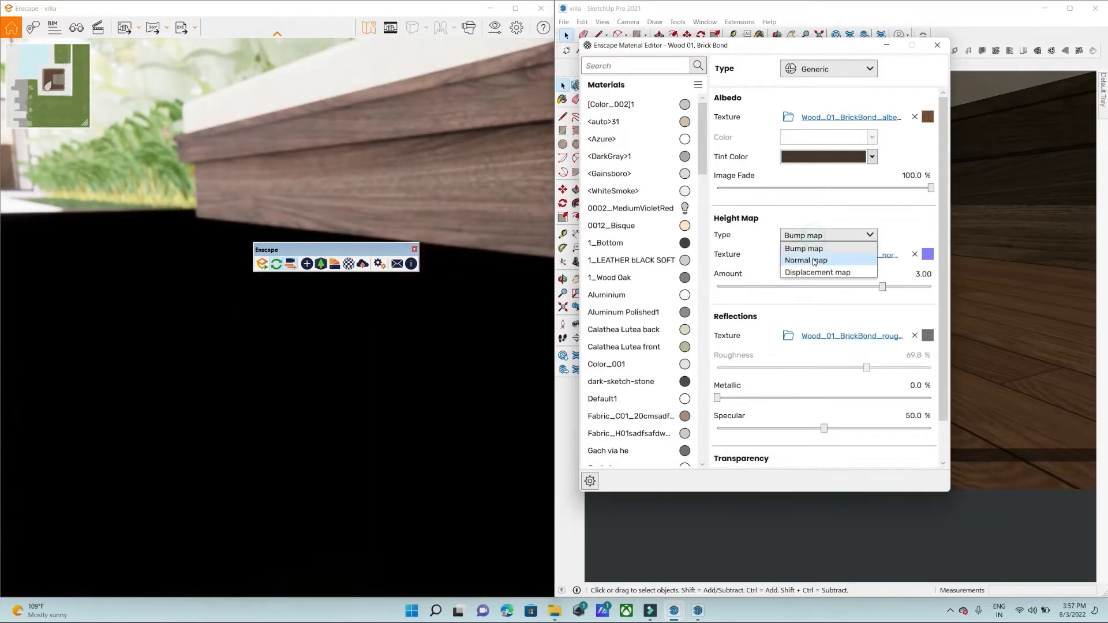
left_click(812, 248)
Try Displacement map as the wood's height map type and set the type to Bump map.
left_click(814, 236)
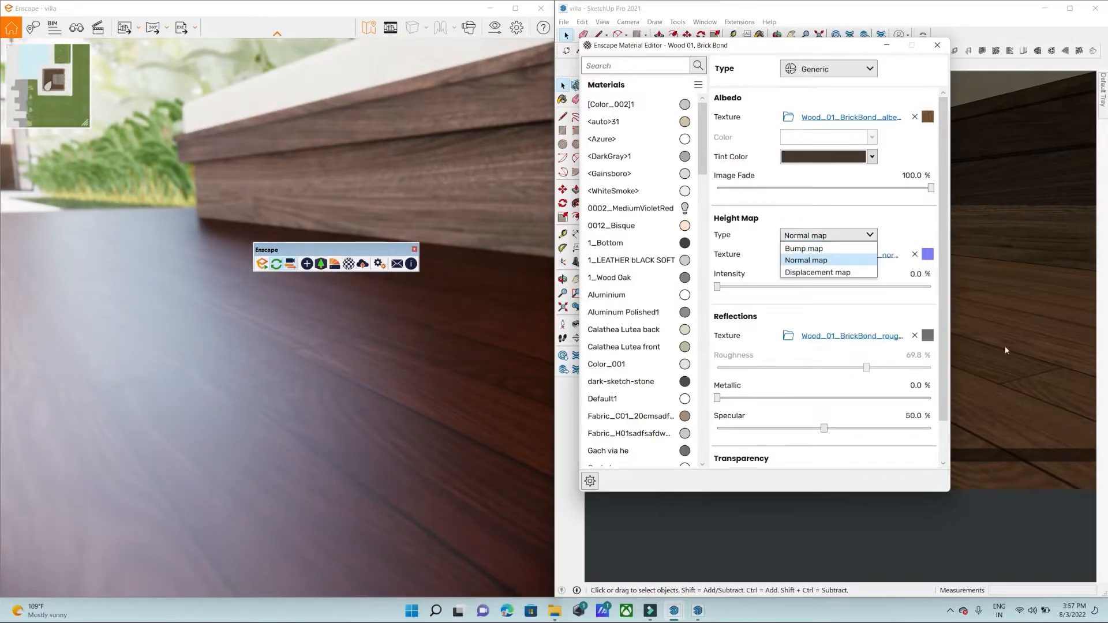
left_click(835, 272)
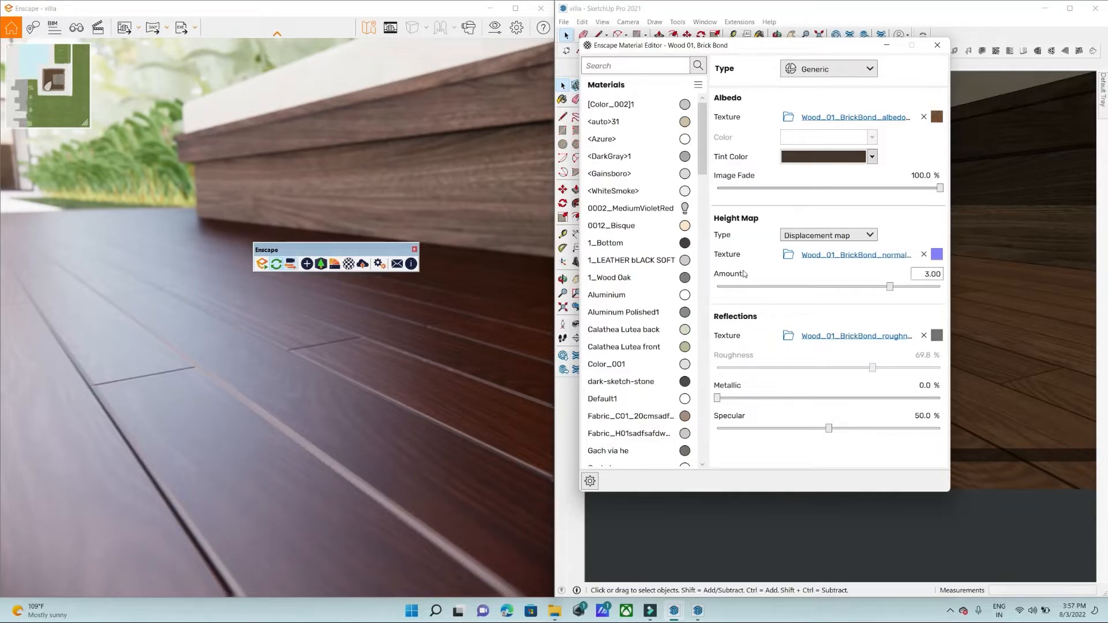
left_click(829, 235)
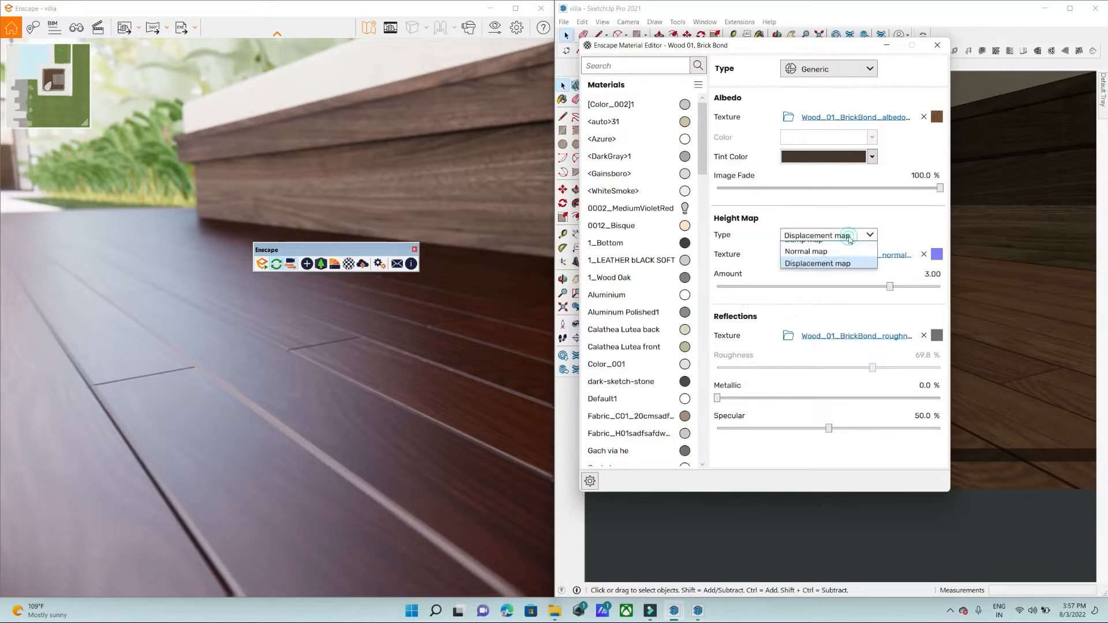
left_click(819, 247)
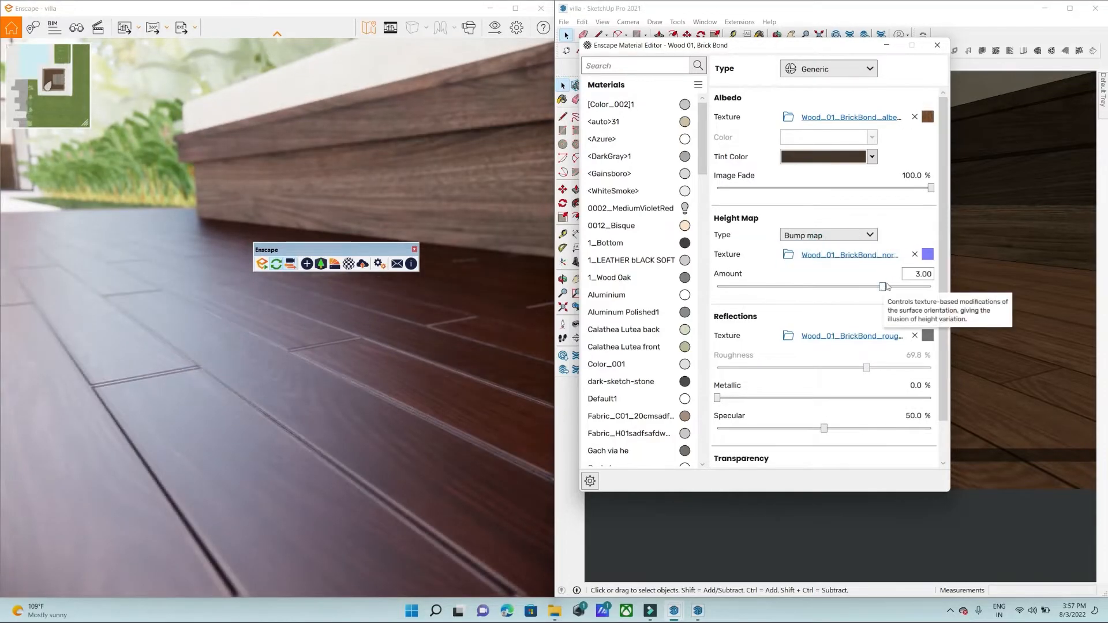
left_click(820, 236)
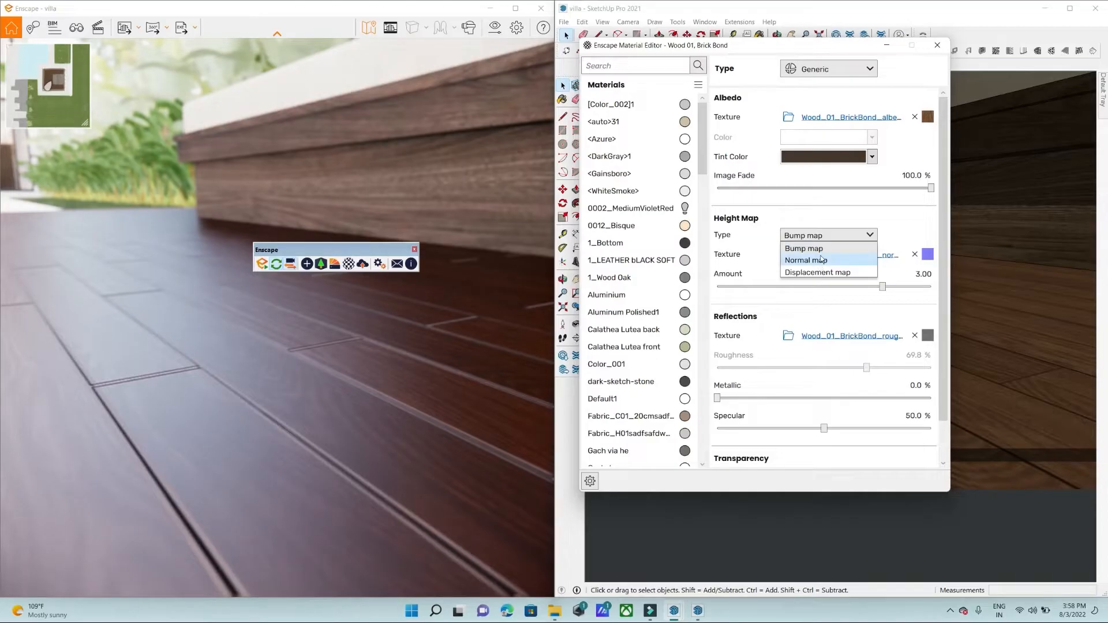
left_click(819, 250)
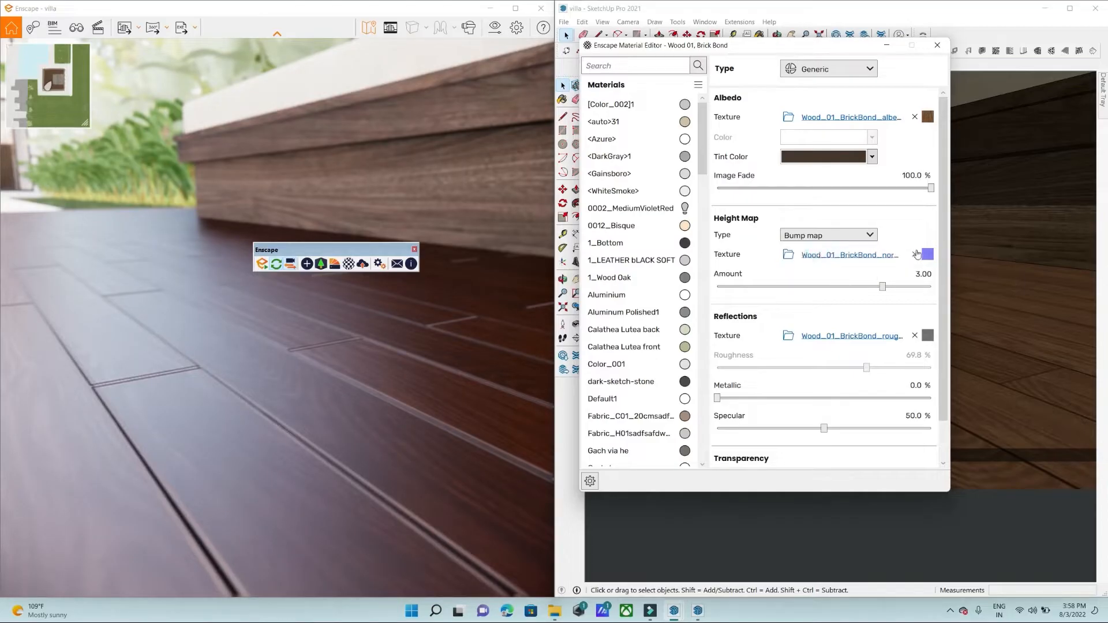
Remove the normal texture from the bump map slot and use the albedo texture as the bump map instead.
mouse_move(926, 252)
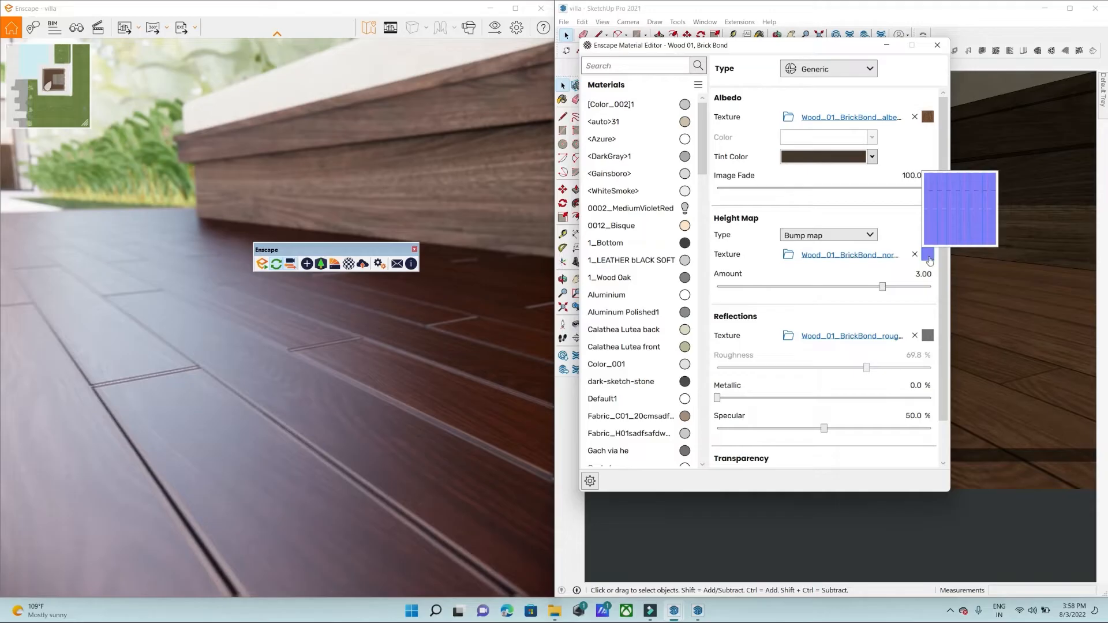
left_click(915, 254)
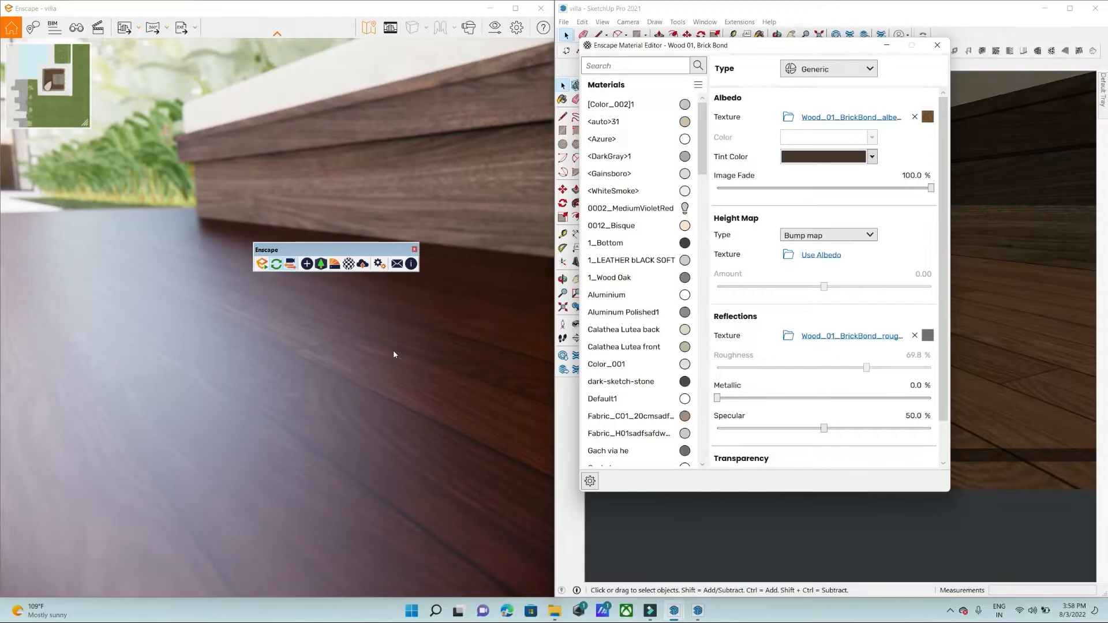
mouse_move(801, 263)
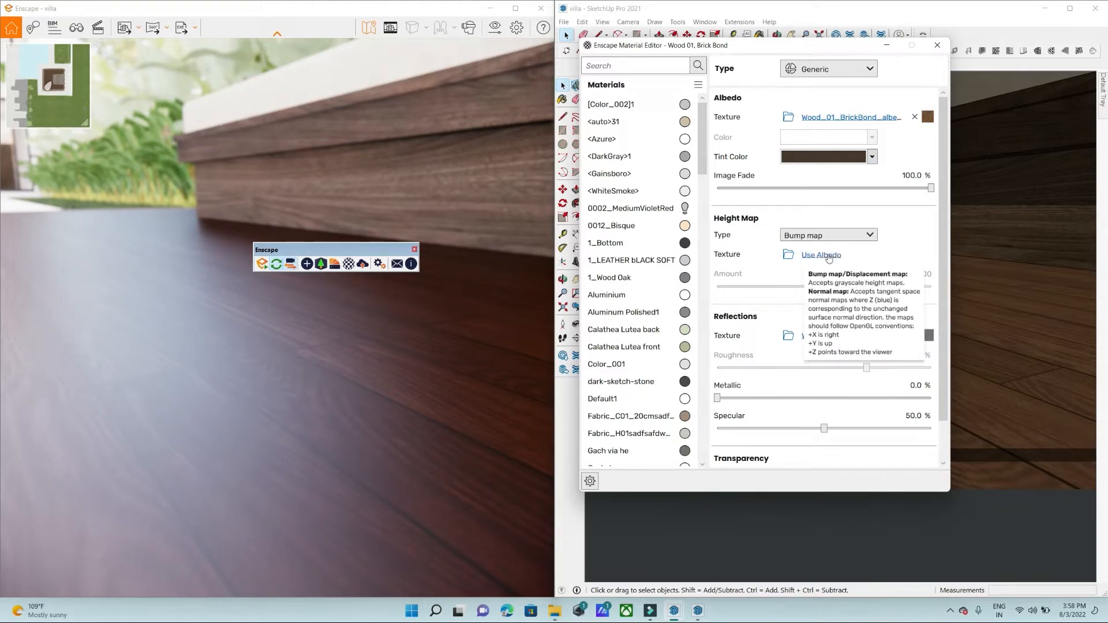
left_click(829, 258)
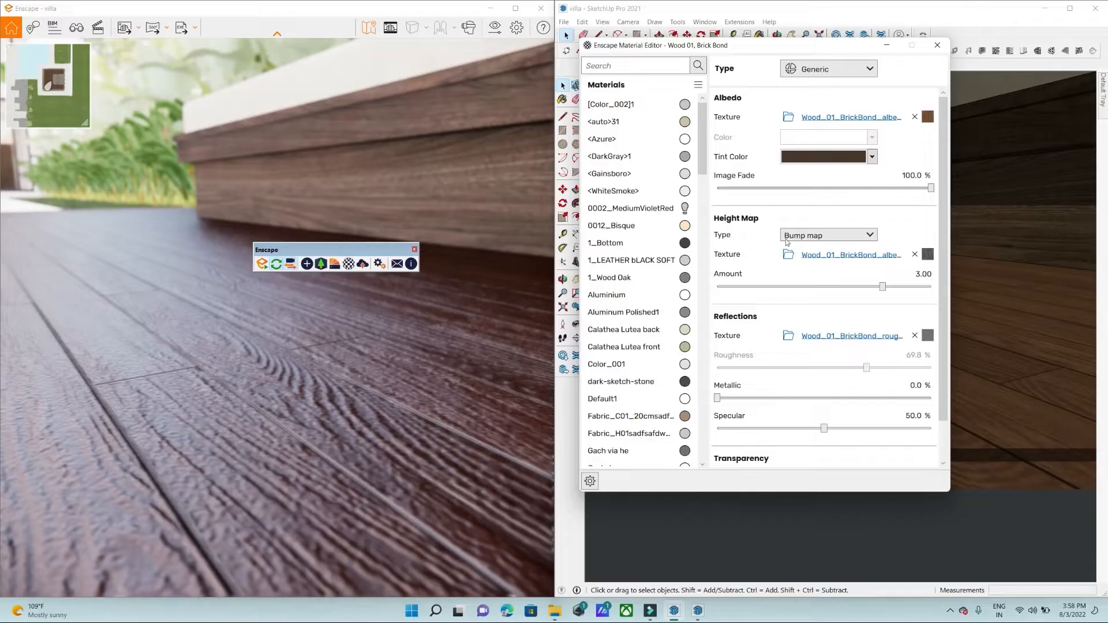
Fade the albedo image to 0 % and test bump amounts of -10 and 10 while viewing the planks up close.
left_click_drag(931, 190, 718, 188)
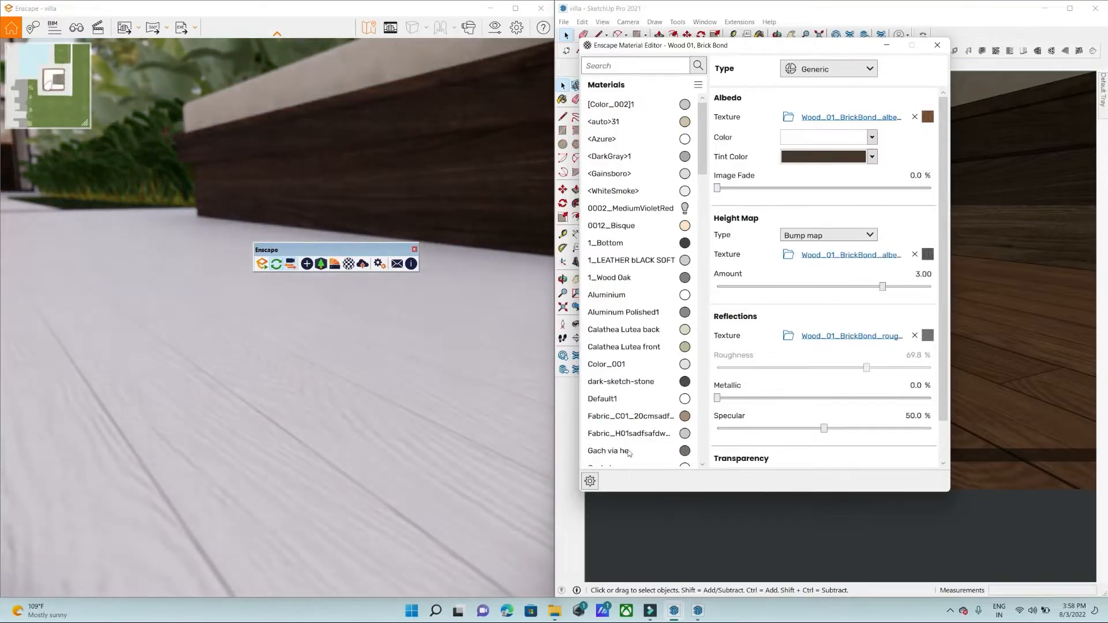
scroll(1051, 440, "up", 3)
scroll(1018, 400, "down", 4)
scroll(1016, 386, "up", 3)
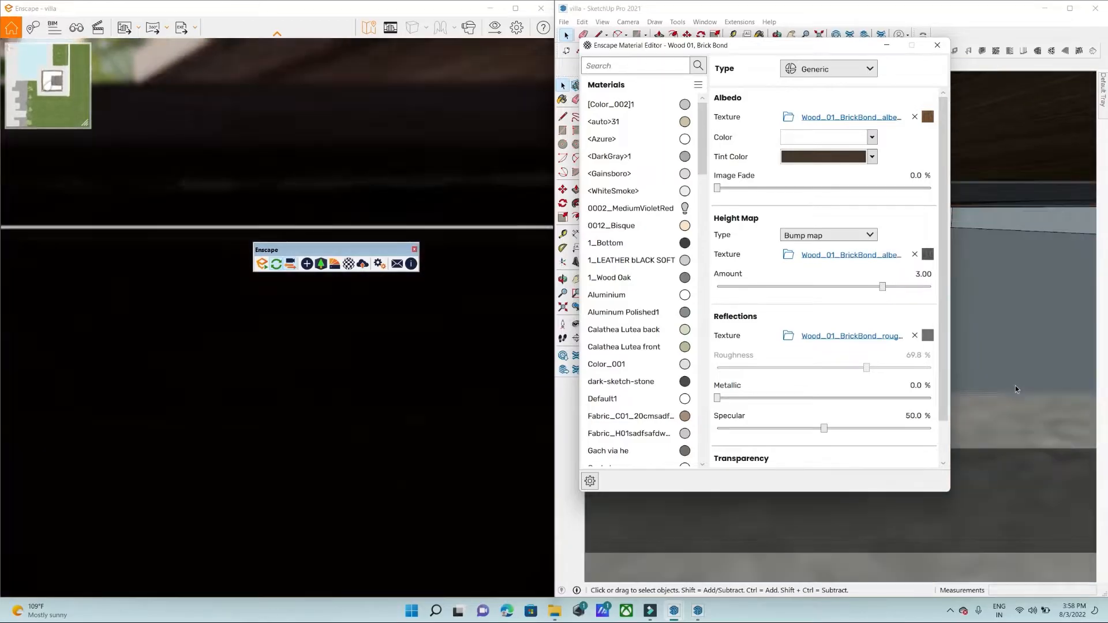
scroll(1016, 386, "down", 3)
scroll(1016, 389, "up", 2)
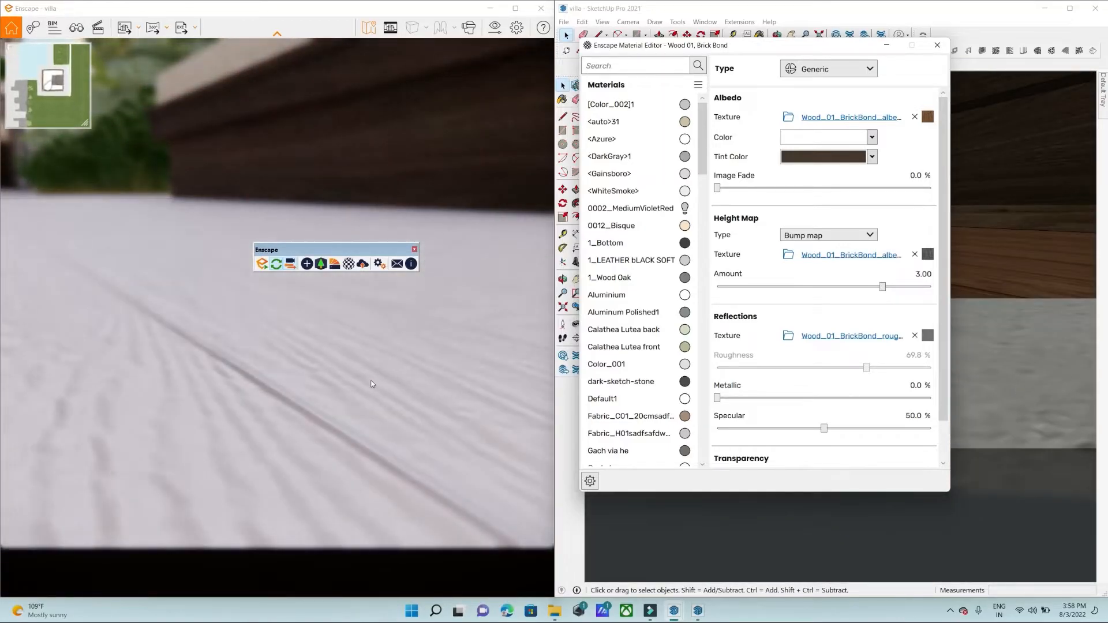
left_click_drag(884, 286, 710, 288)
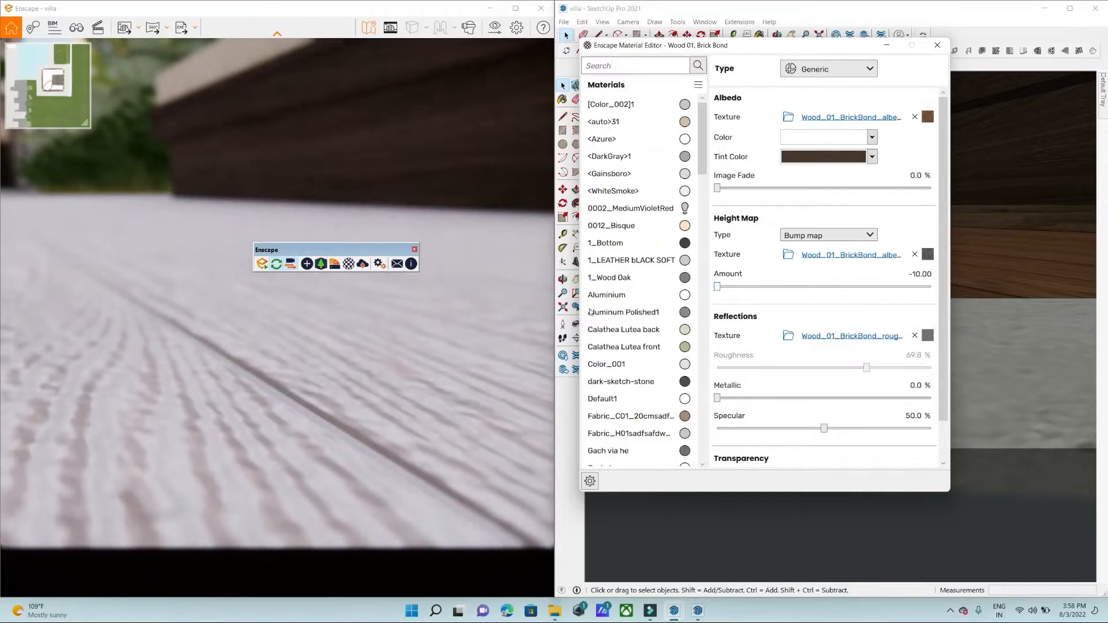
left_click_drag(718, 286, 931, 286)
scroll(986, 347, "down", 3)
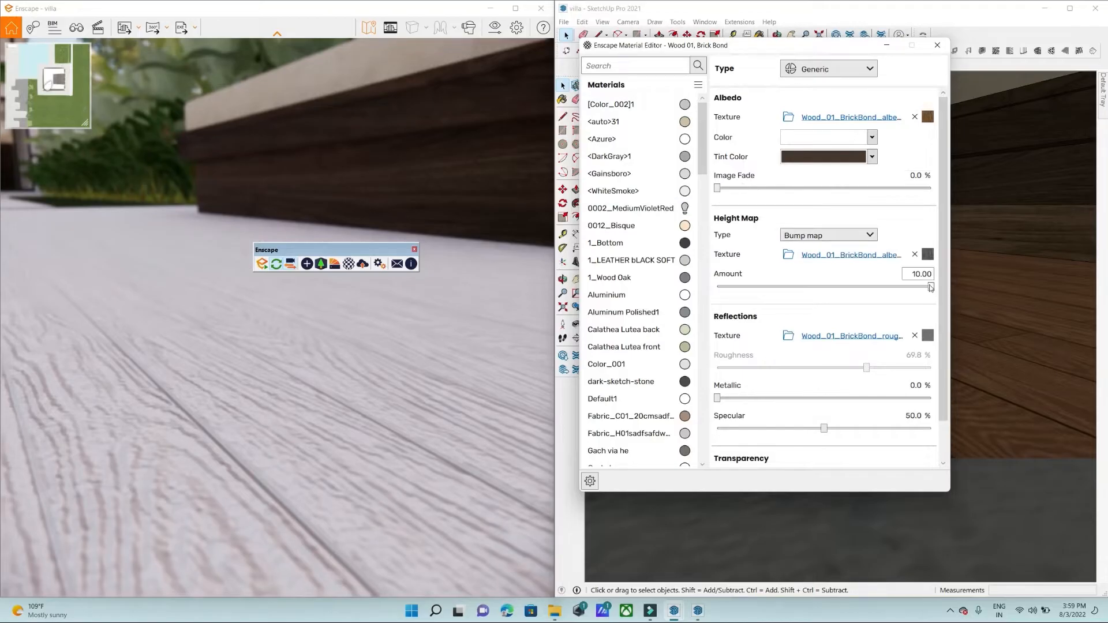
Return the albedo's Image Fade to 100 % and set the bump amount to -1.67.
left_click_drag(932, 287, 766, 311)
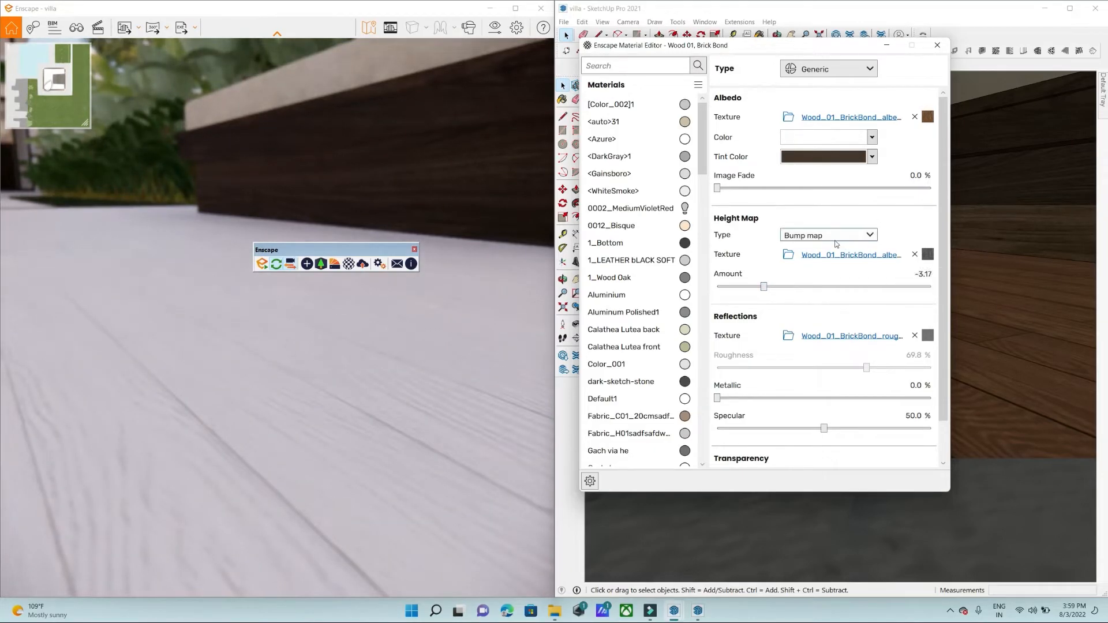
left_click_drag(718, 187, 932, 188)
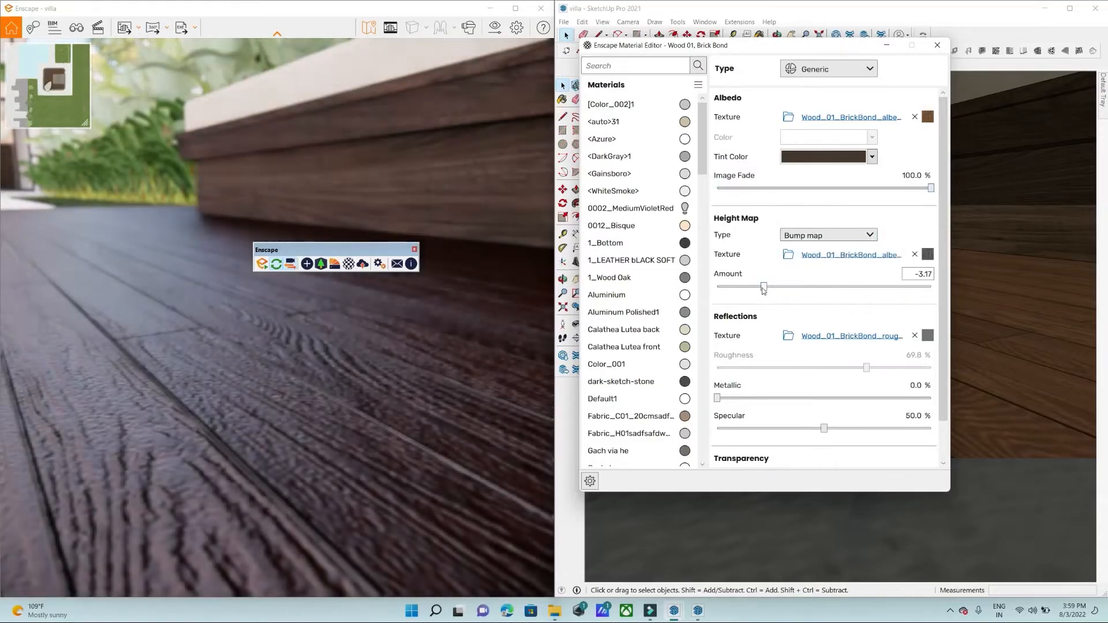
left_click_drag(763, 289, 783, 290)
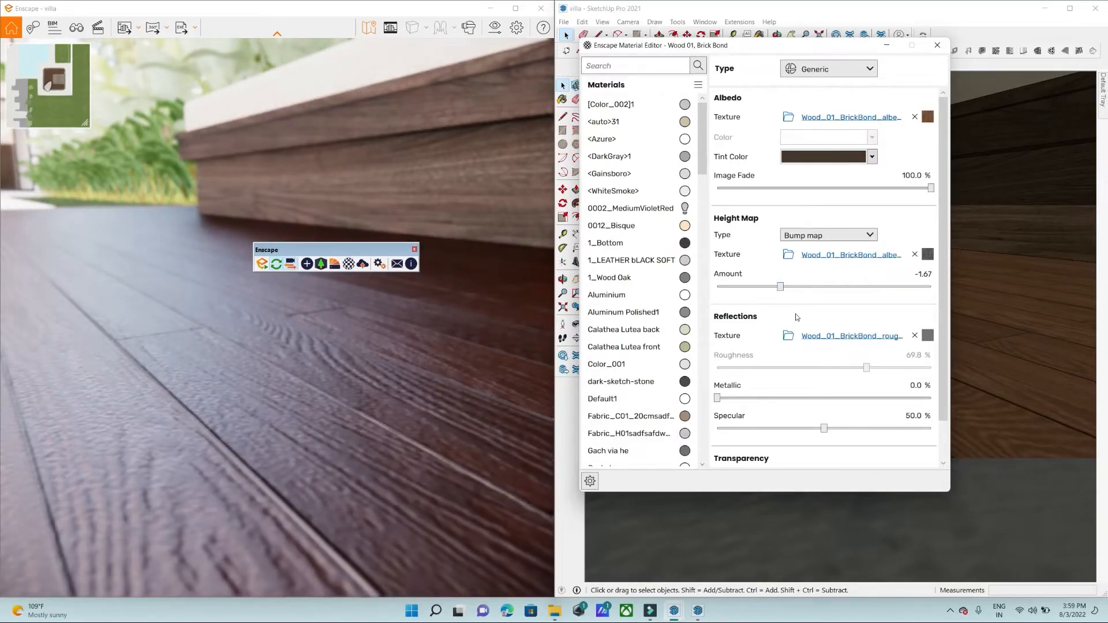
Remove the albedo texture from the wood's bump map and assign the albedo texture to it again.
left_click(825, 236)
left_click(815, 265)
left_click(915, 255)
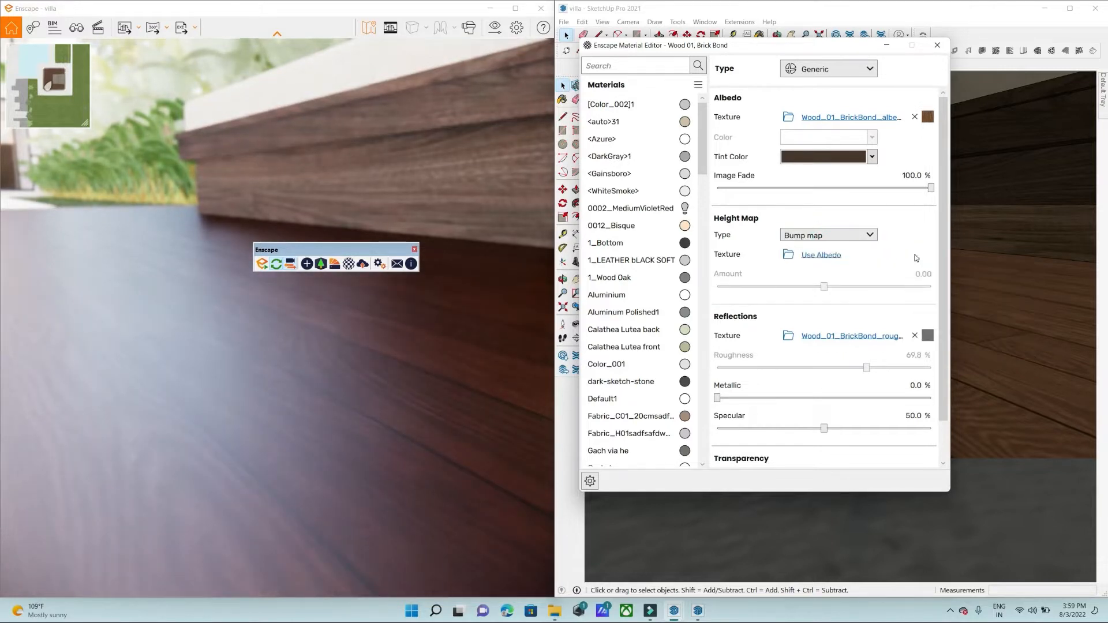
left_click(823, 254)
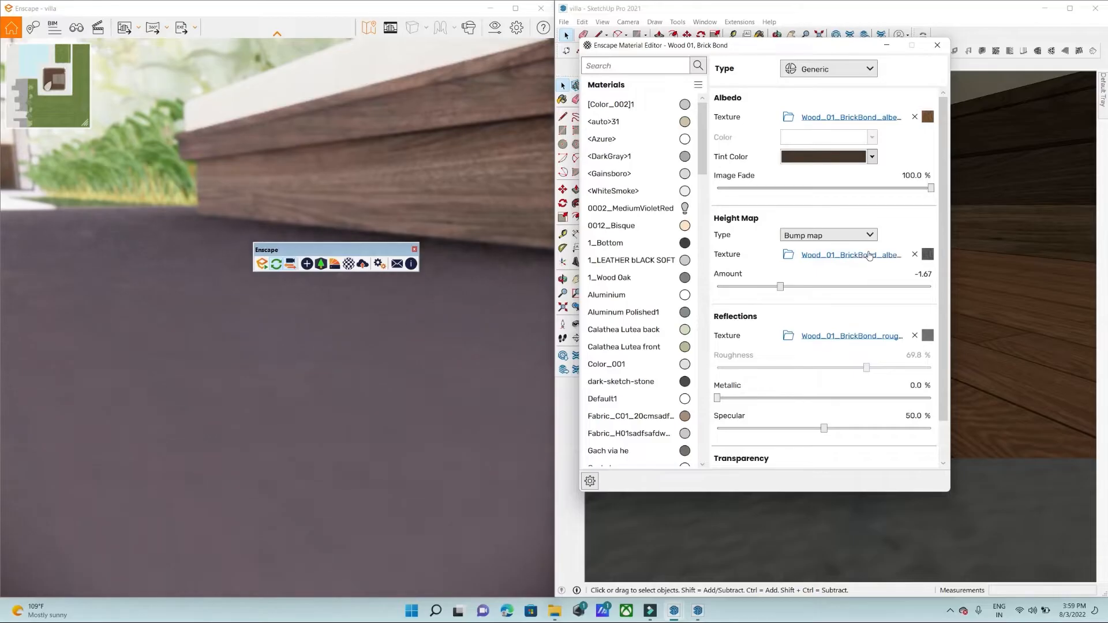
Try Normal map as the wood's height map type with the albedo texture, and return the type to Bump map.
left_click(849, 238)
left_click(814, 258)
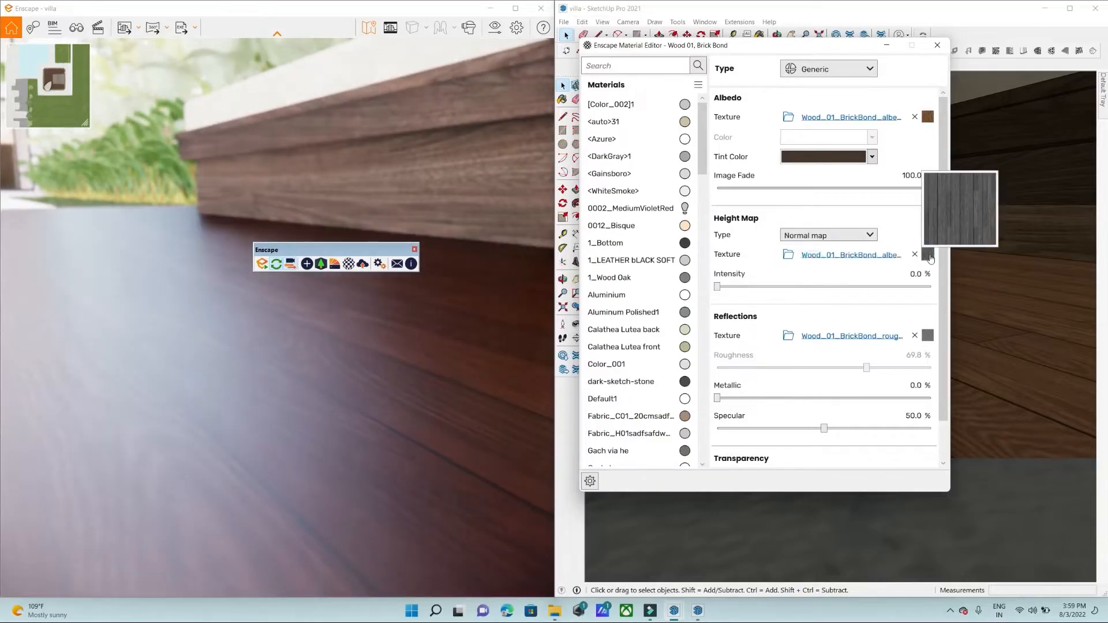
left_click(851, 236)
left_click(860, 248)
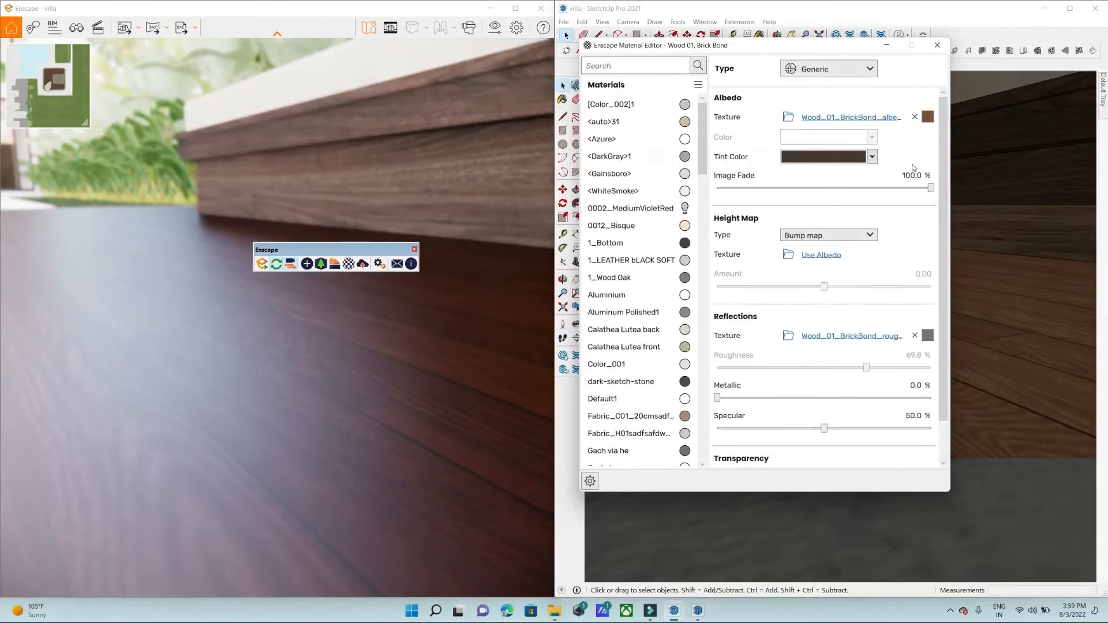
Examine the albedo texture's settings and browse the SketchupTextures folder of replacement images without choosing one.
left_click(928, 117)
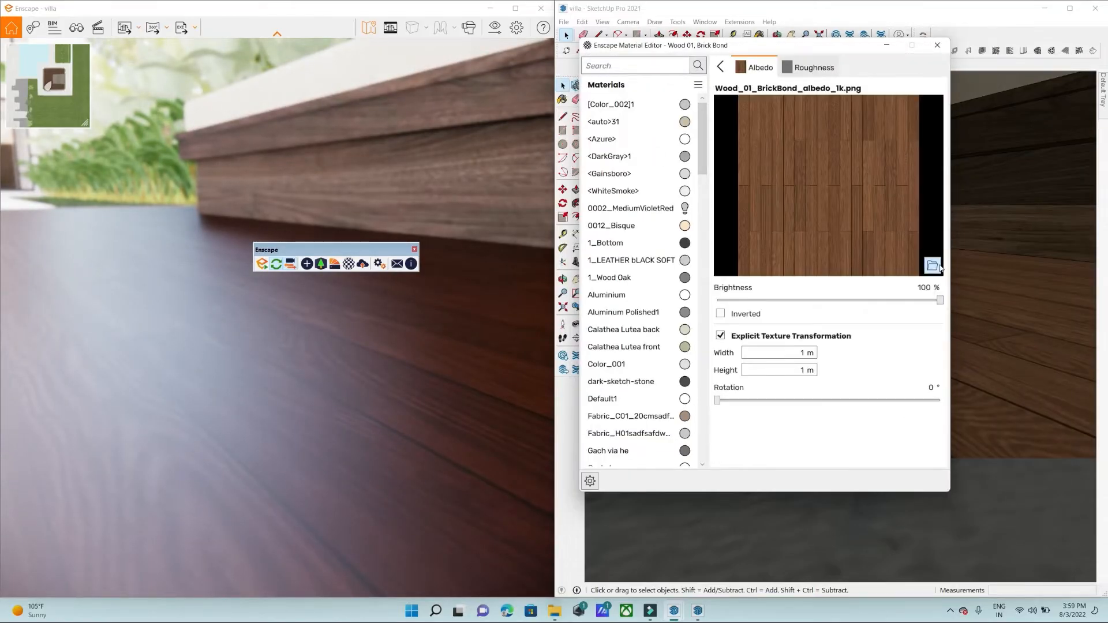
left_click(933, 264)
key("Return")
scroll(1071, 216, "down", 5)
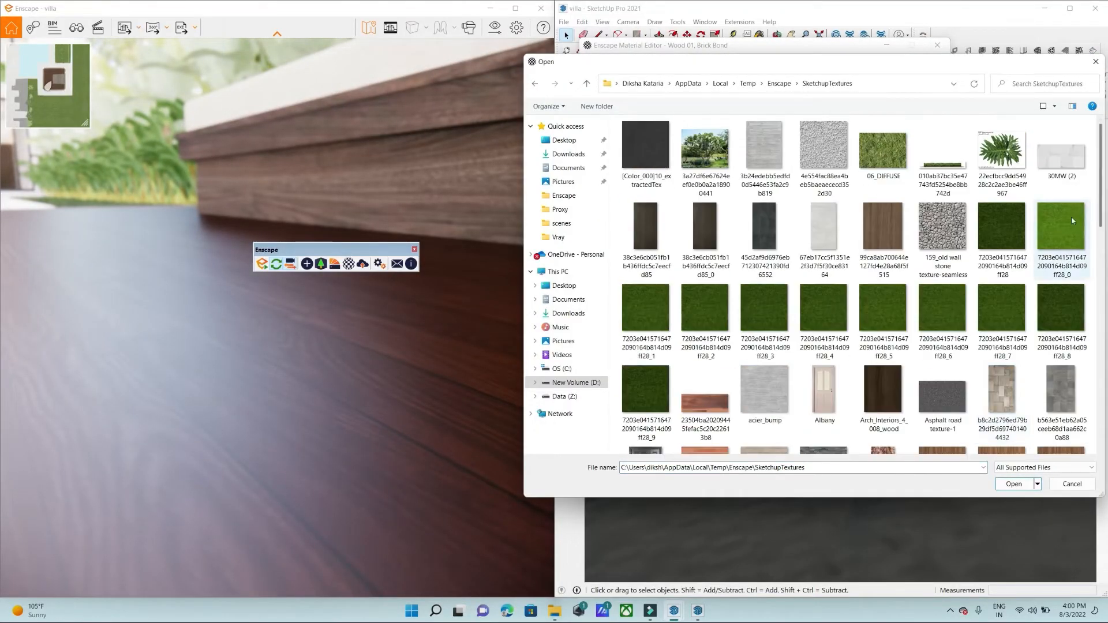
left_click_drag(1107, 235, 1106, 416)
left_click(1095, 62)
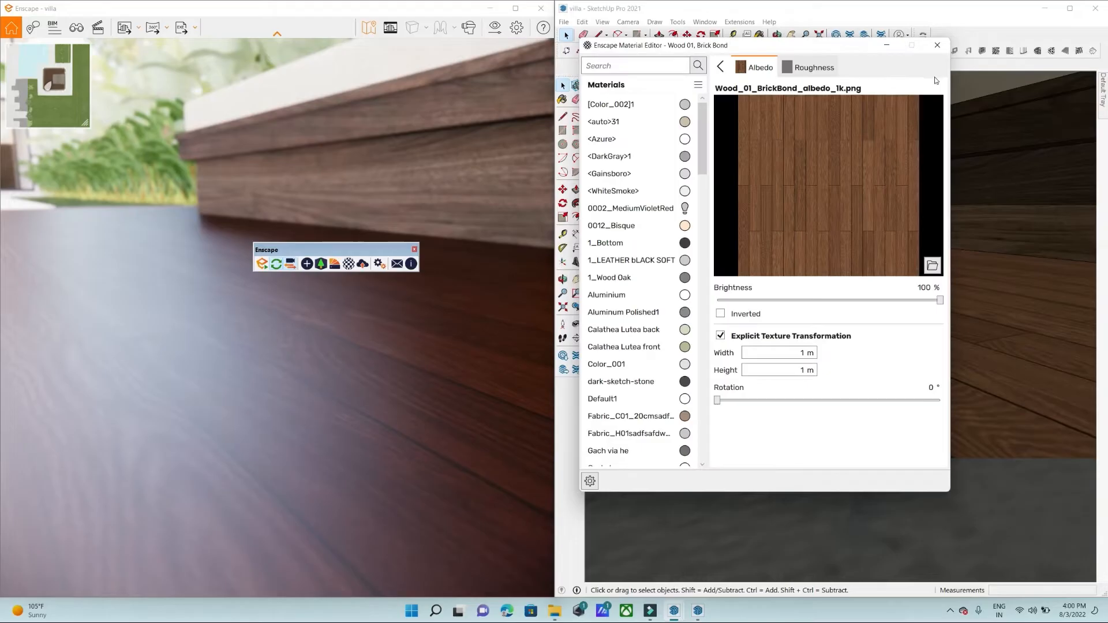
left_click(718, 67)
Use the albedo texture as the wood's height map and try it as a Displacement map with an amount of 3.00.
left_click(827, 237)
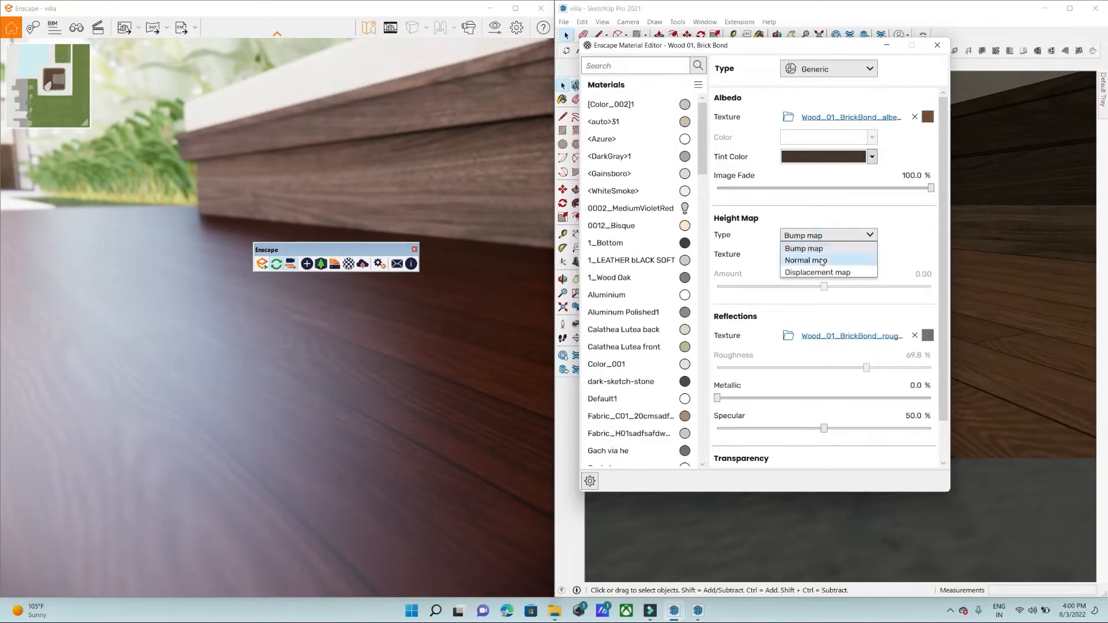
left_click(826, 256)
left_click(811, 256)
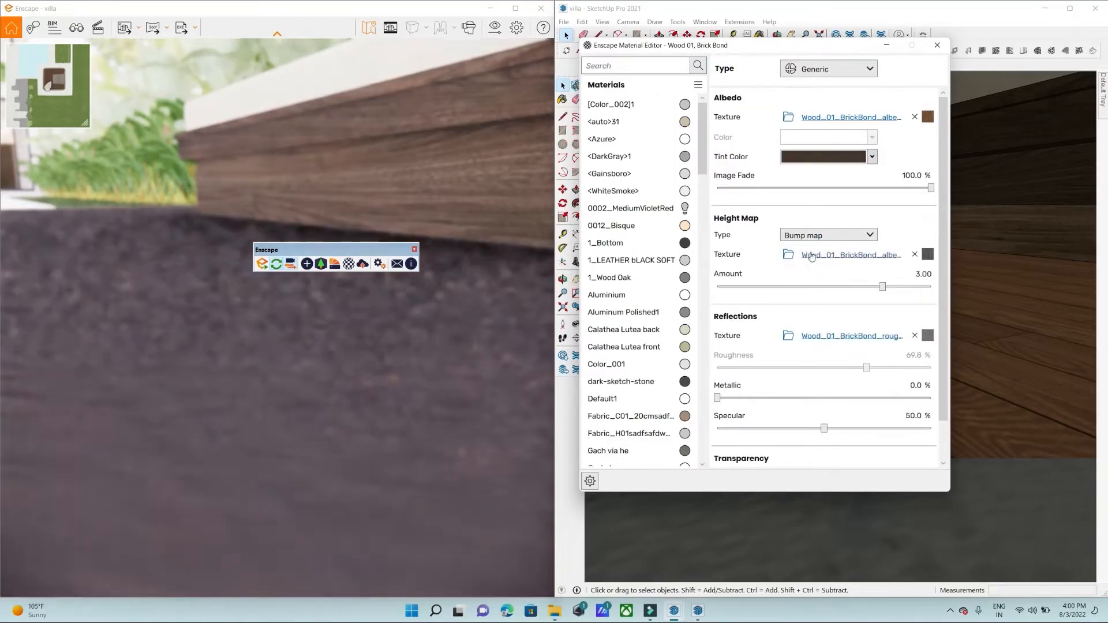
left_click(849, 234)
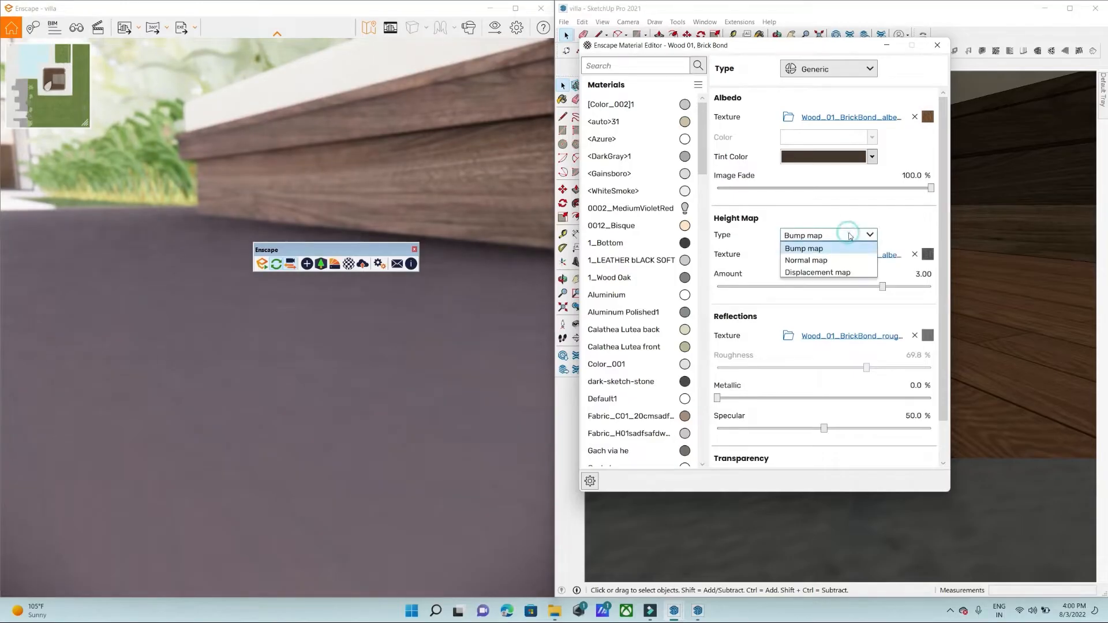
left_click(830, 273)
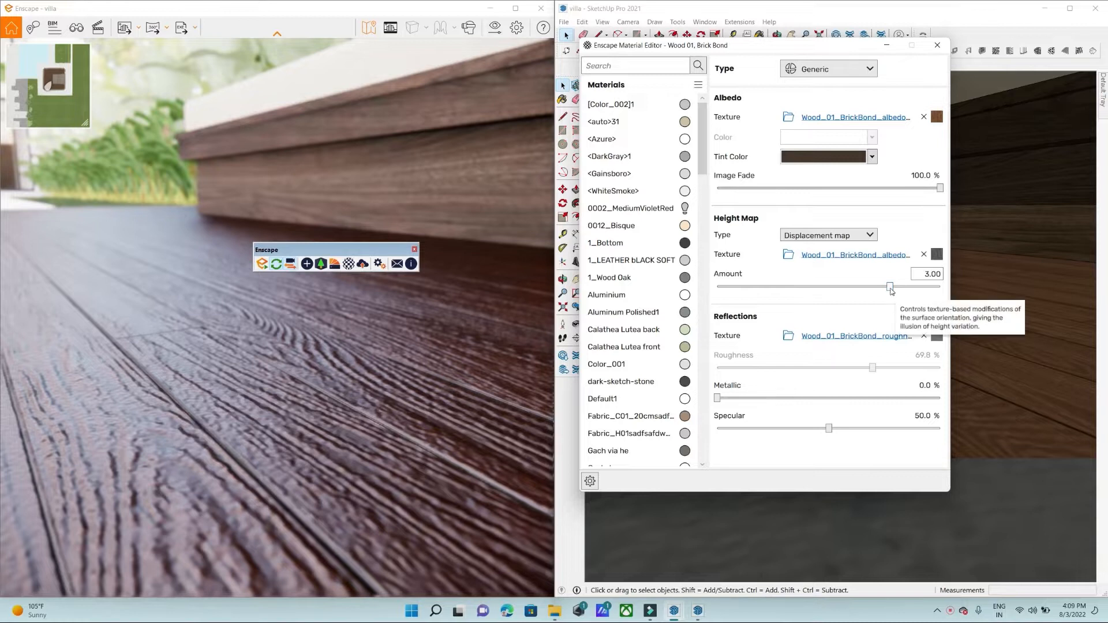
mouse_move(890, 287)
left_mouse_down()
mouse_move(873, 288)
mouse_move(890, 294)
left_mouse_up()
Replace the displacement map with a Bump map that uses the albedo texture, and set its amount to 2.46.
left_click(924, 255)
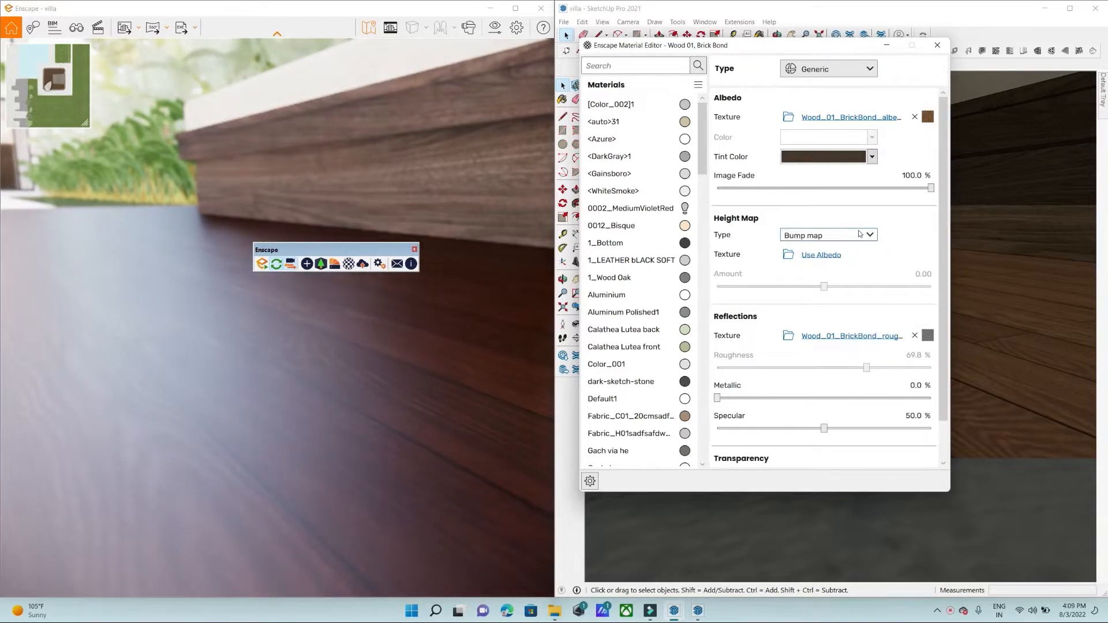
left_click(858, 234)
left_click(825, 245)
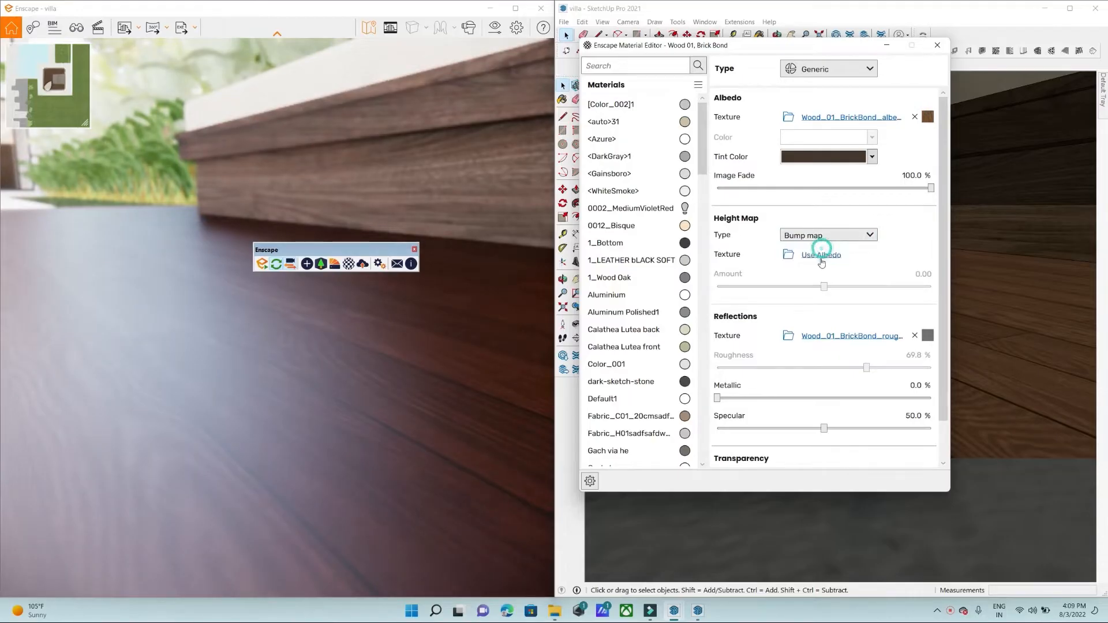
left_click(826, 256)
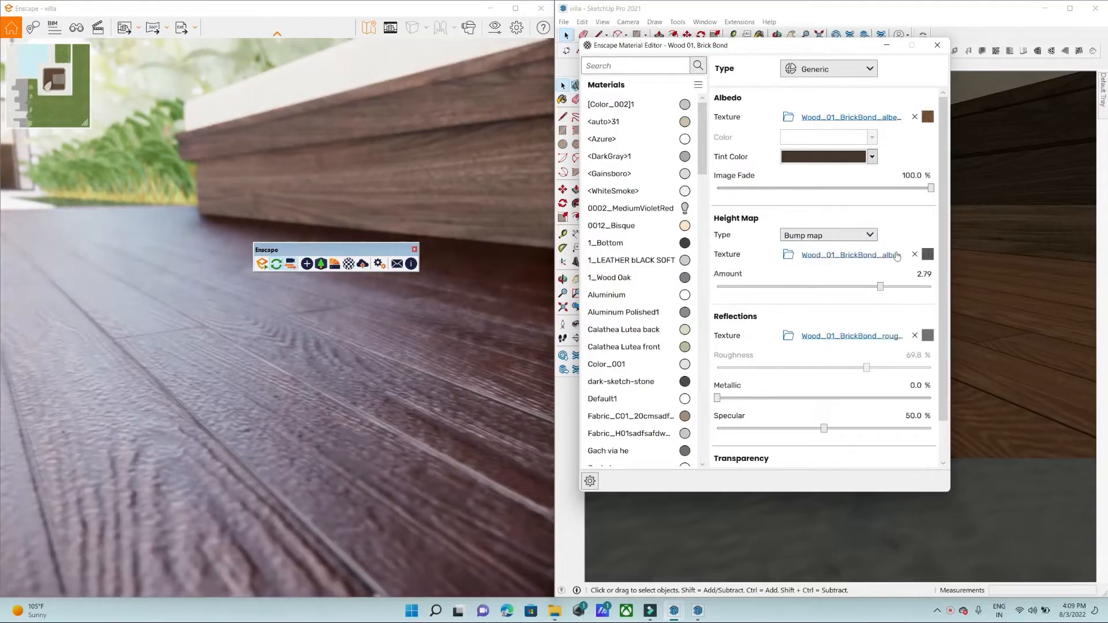
left_click_drag(881, 287, 877, 287)
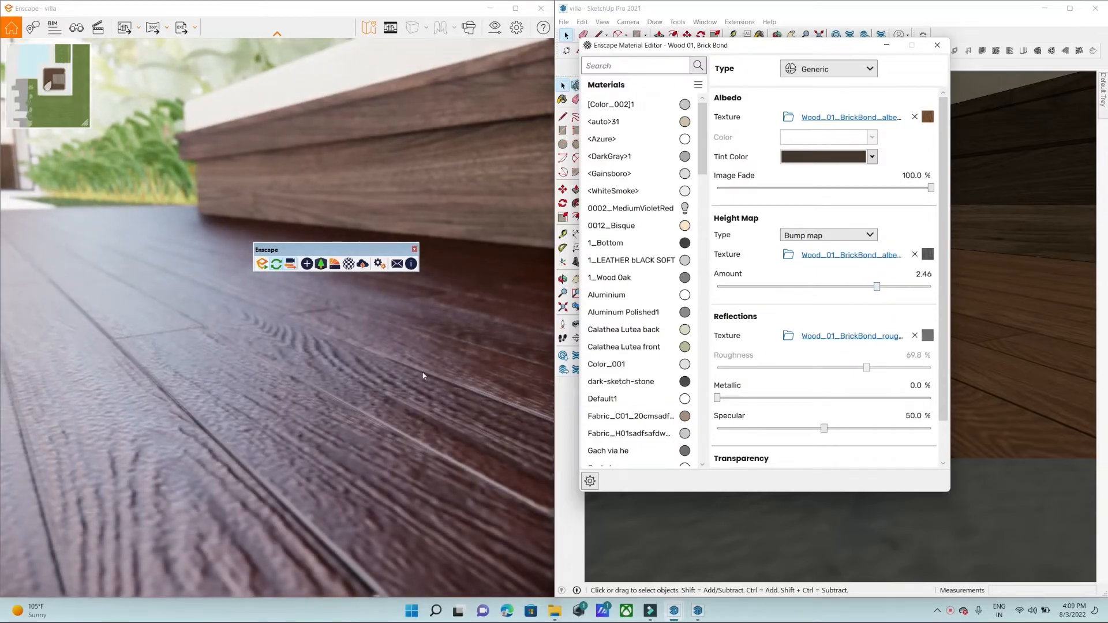
Lower the brightness of the wood's bump texture to 80 %.
left_click(928, 254)
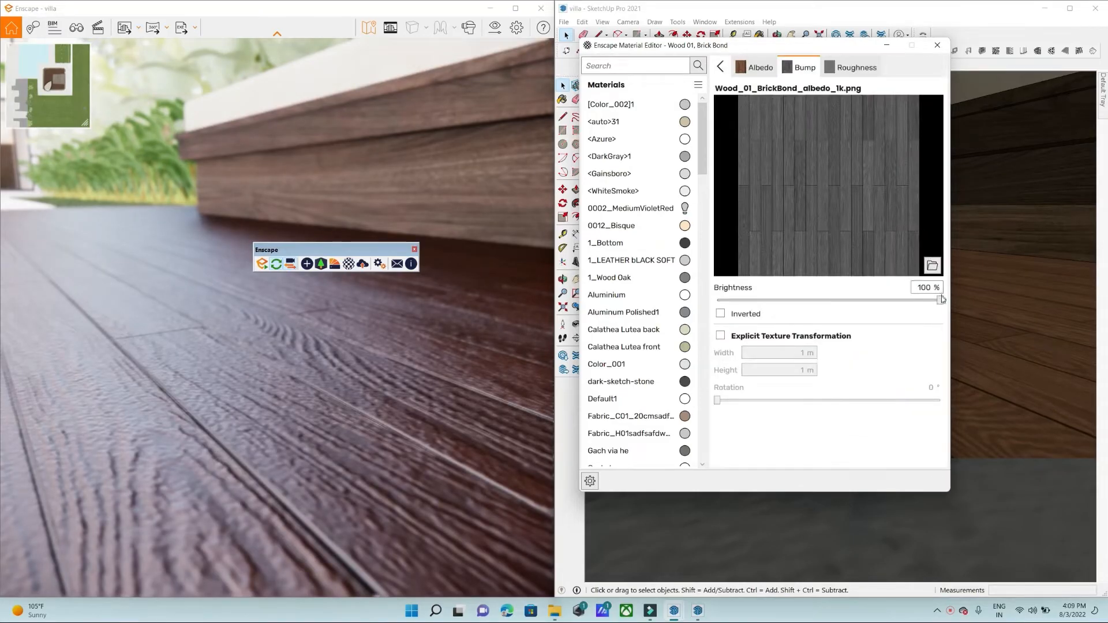
left_click_drag(940, 300, 890, 303)
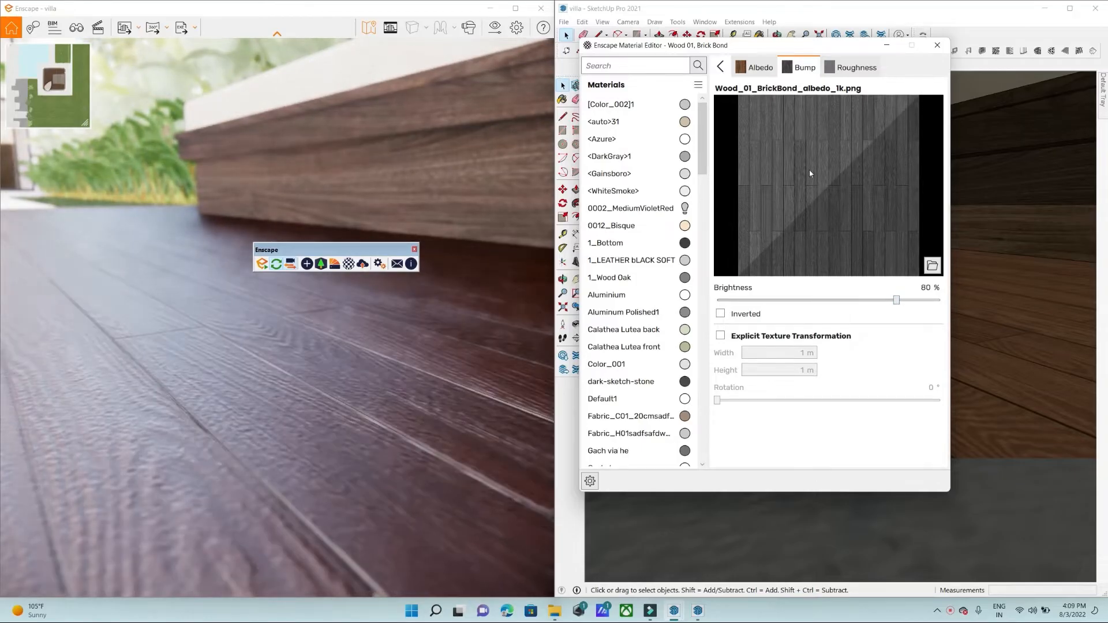
Examine the wood's roughness texture settings and open its replacement image browser without choosing a file.
left_click(841, 68)
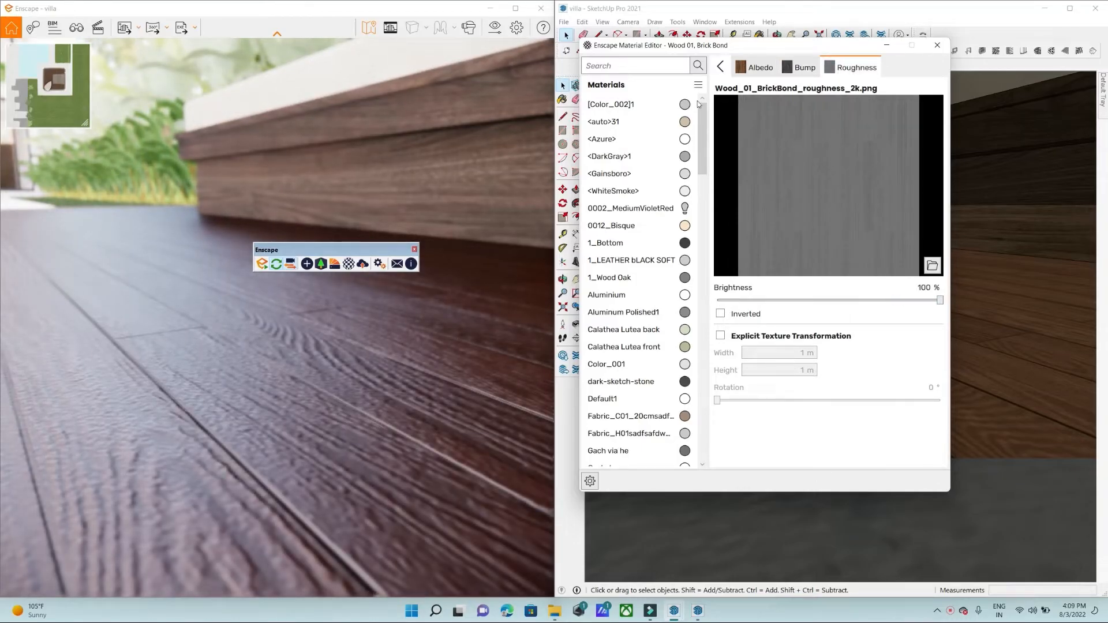
left_click(722, 67)
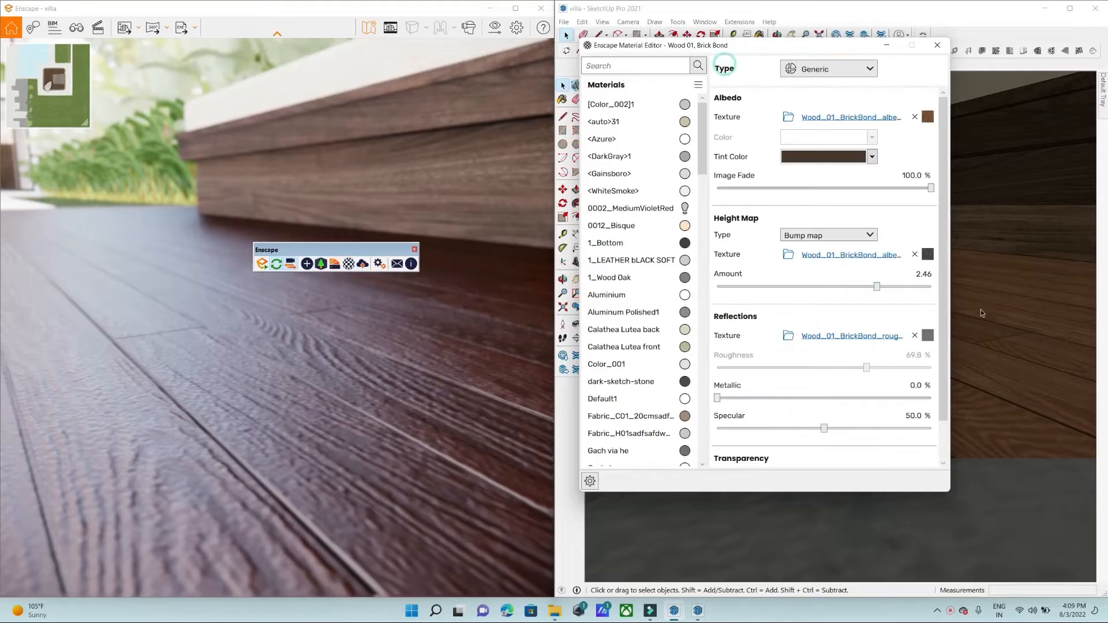
left_click(928, 337)
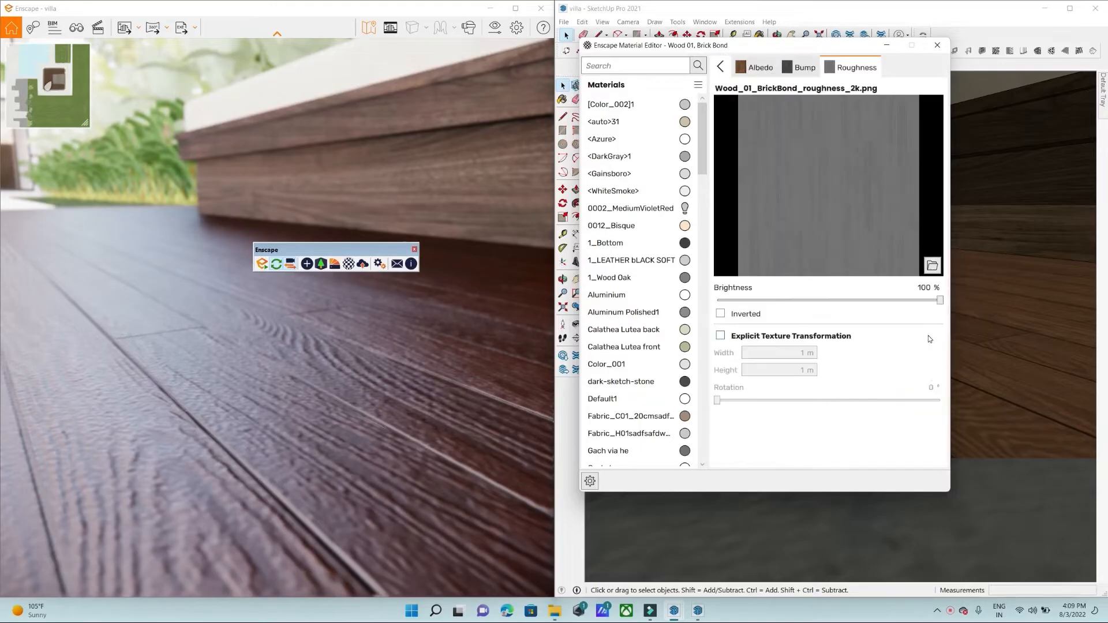
left_click(932, 264)
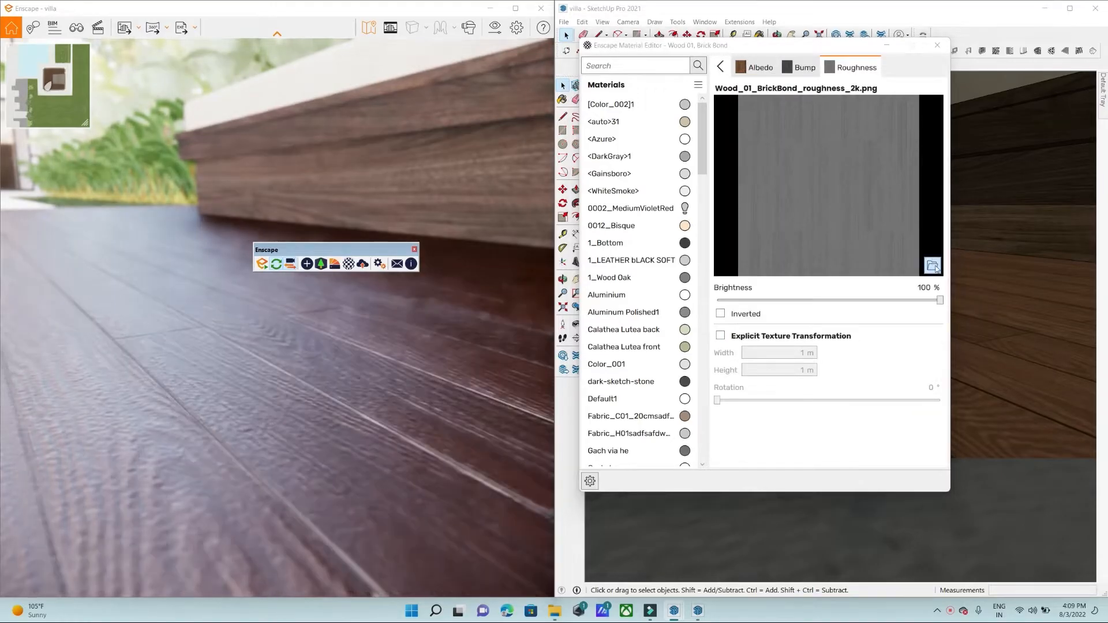
key("Escape")
left_click(723, 67)
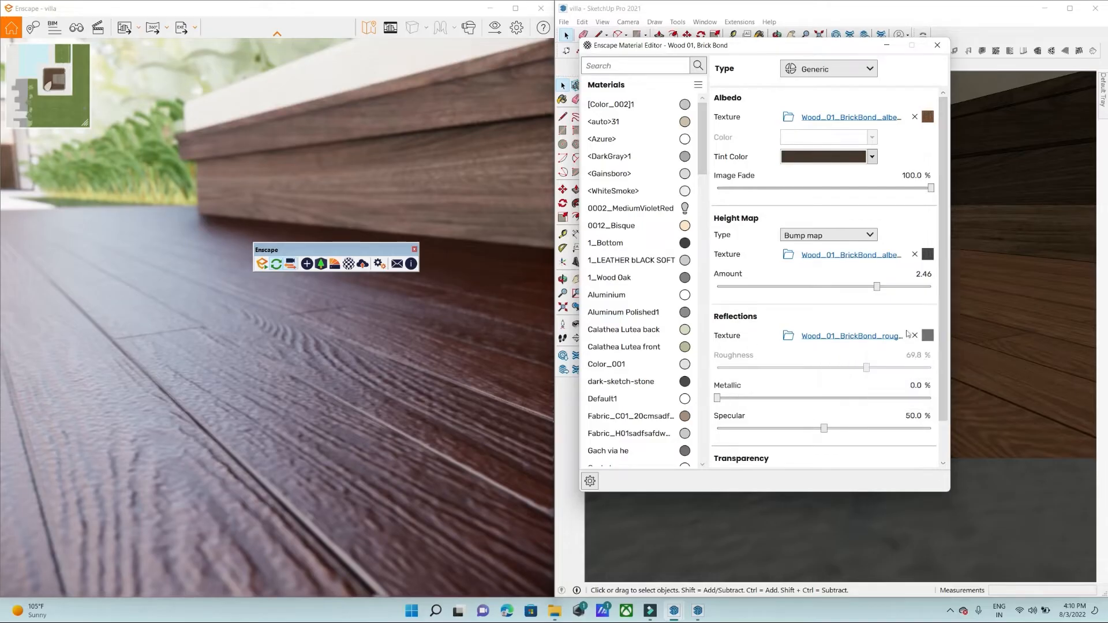
Remove the wood's roughness texture, test plain roughness at 100 % and 0 %, and use the albedo texture for reflections instead.
mouse_move(928, 337)
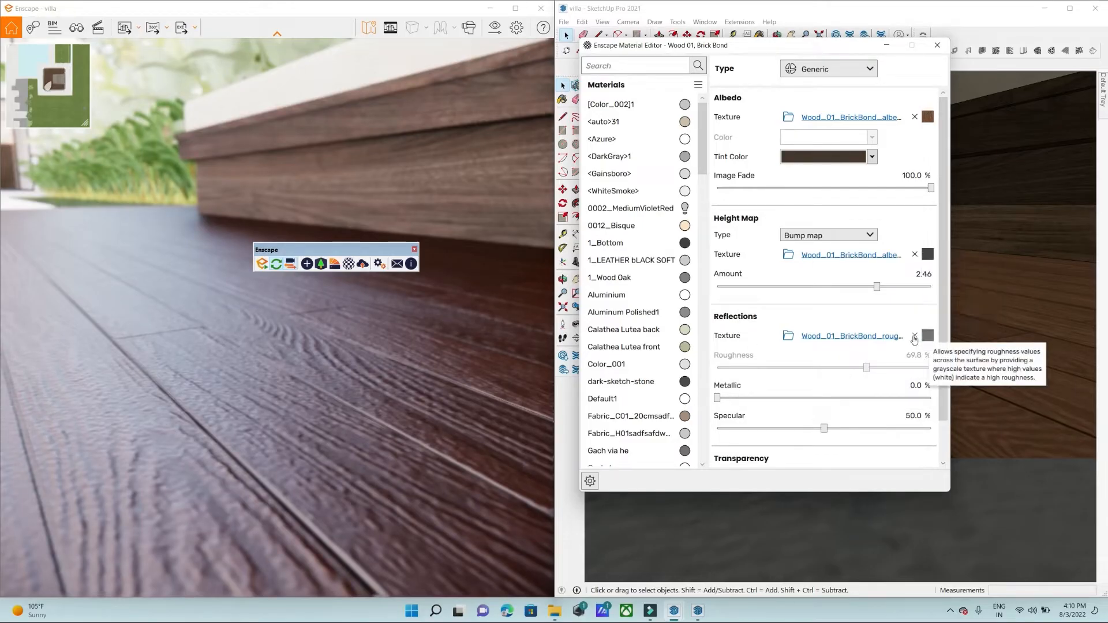
left_click(916, 336)
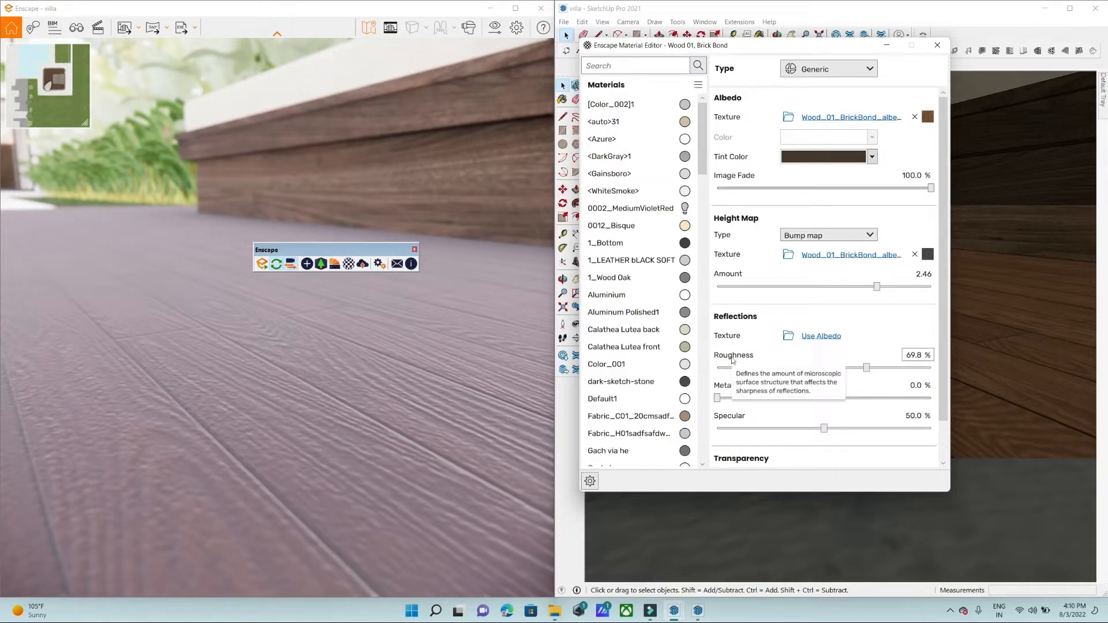
left_click_drag(867, 368, 942, 369)
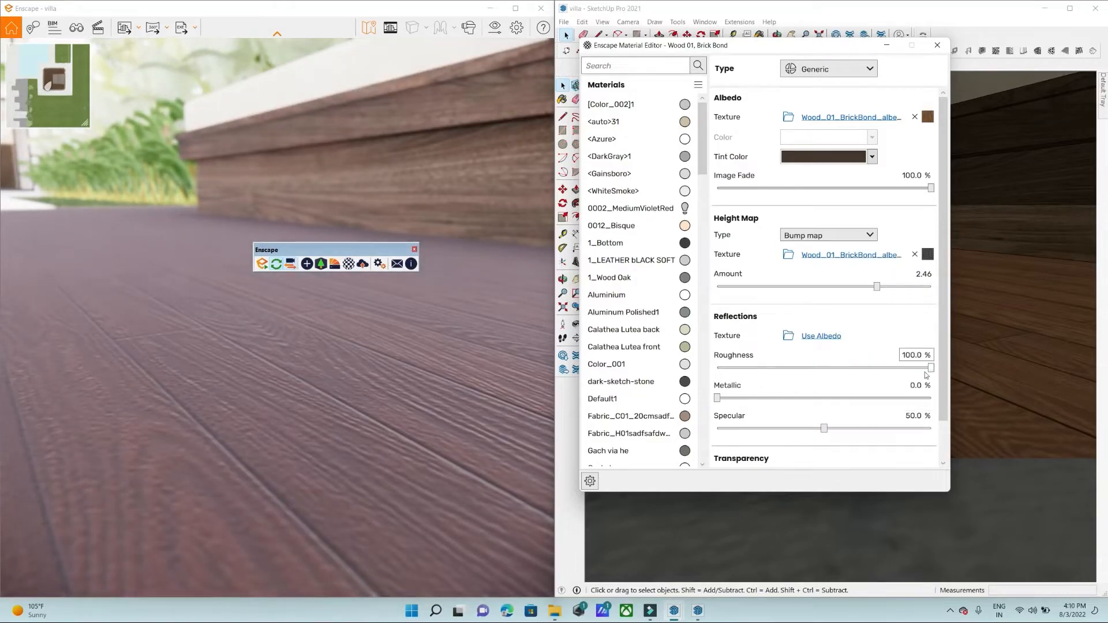
left_click_drag(930, 368, 651, 371)
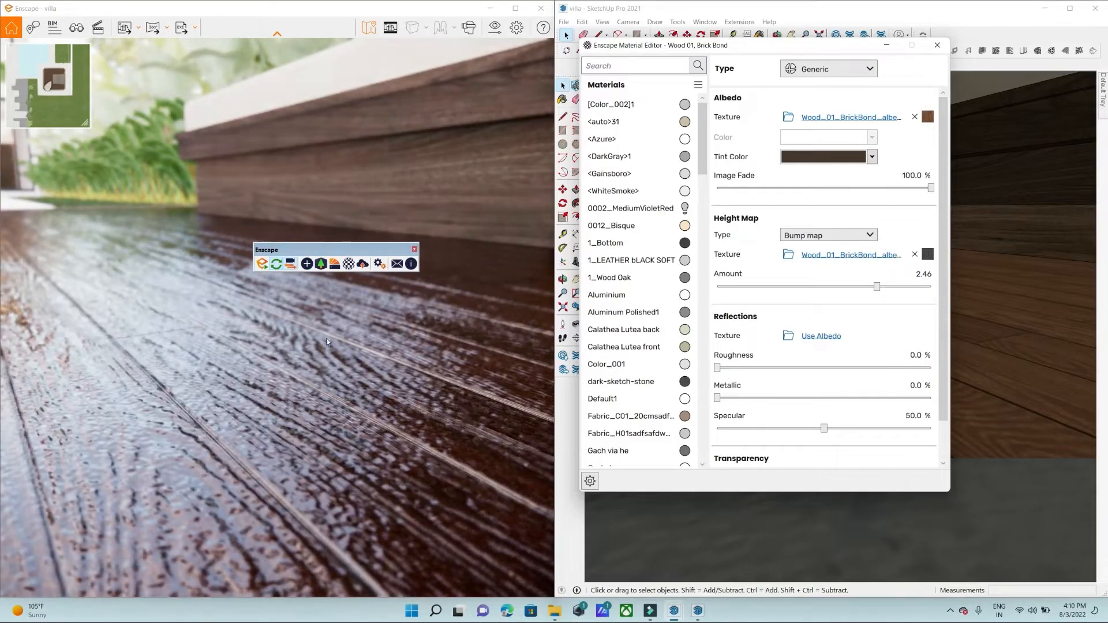
left_click(818, 337)
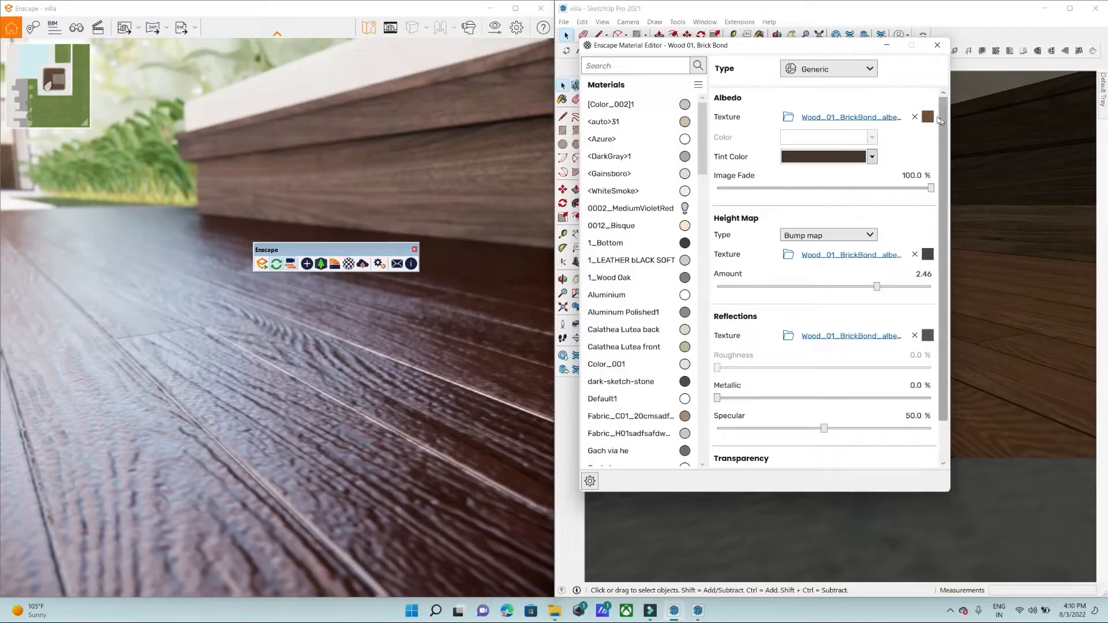
Try the roughness texture inverted and at 0 % brightness, then turn inversion off and return brightness to 100 %.
left_click(928, 335)
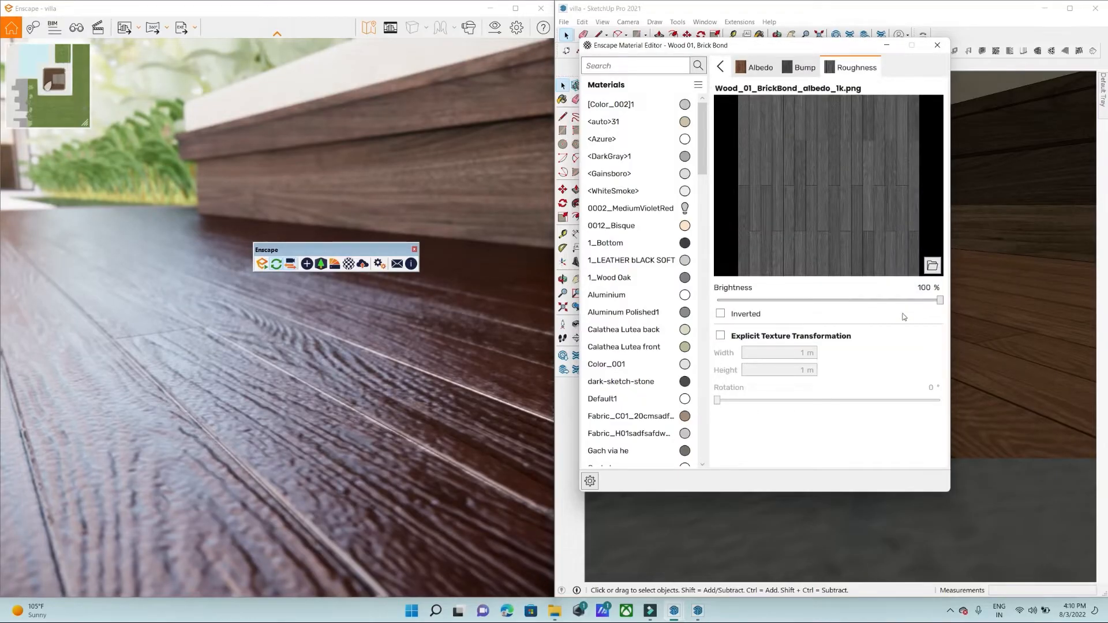
left_click(721, 315)
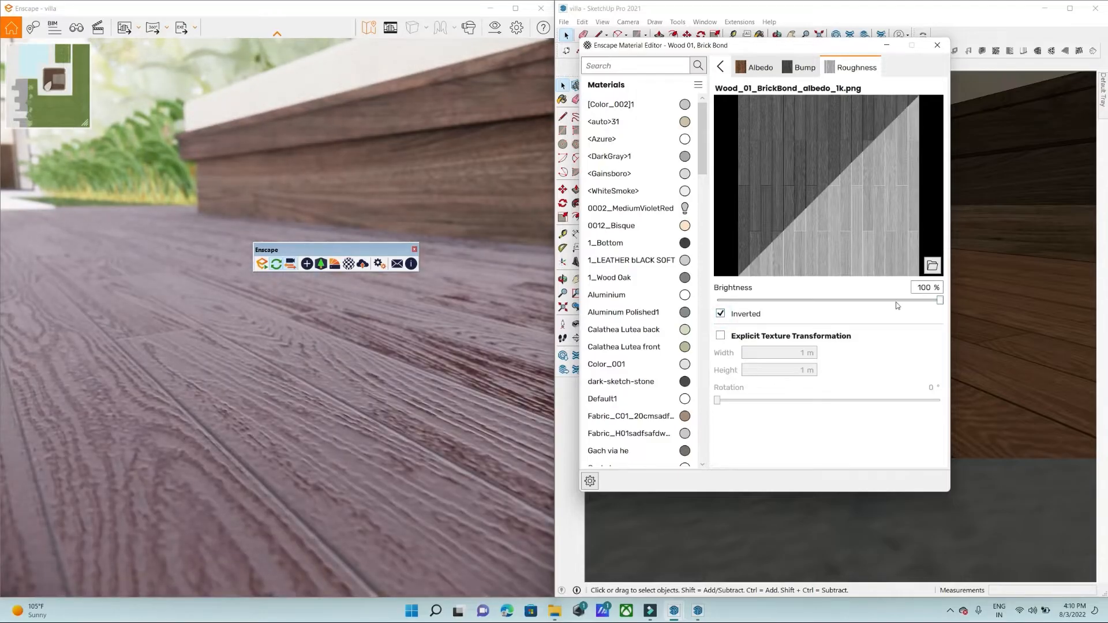
left_click_drag(940, 300, 496, 314)
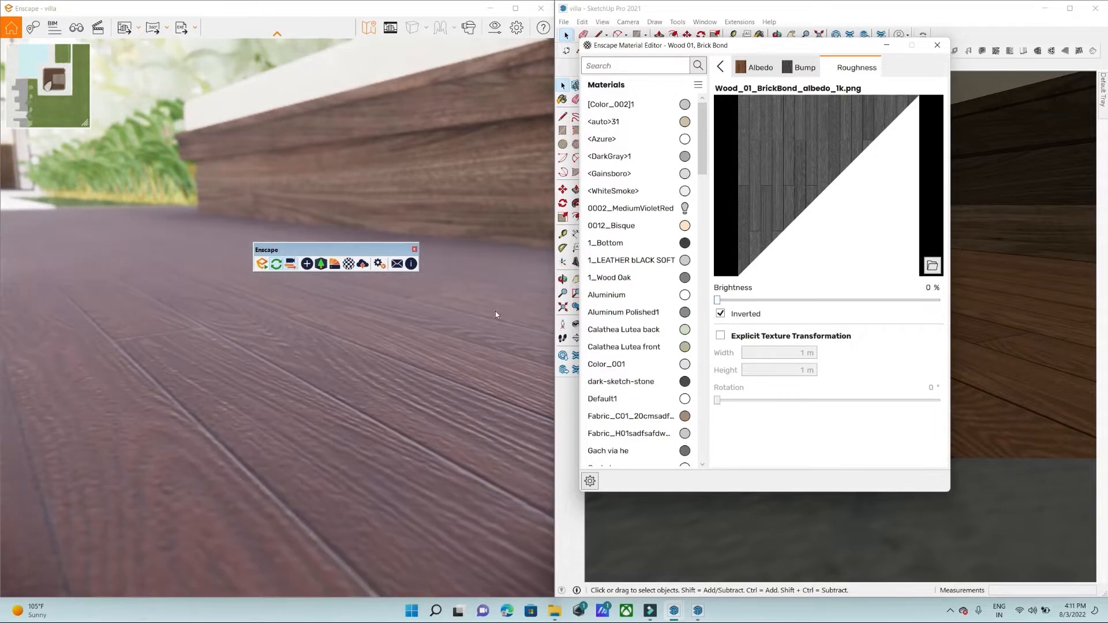
left_click(721, 314)
left_click_drag(766, 300, 940, 302)
left_click(721, 67)
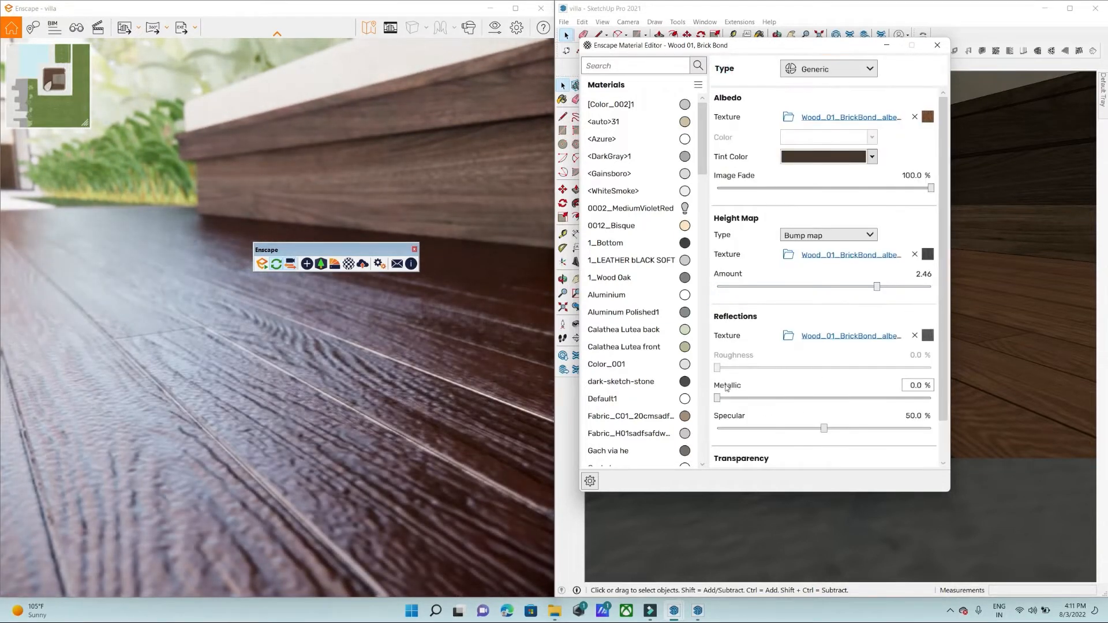
Test the wood's Metallic value at 100 % and return it to 0 %.
mouse_move(750, 390)
left_click_drag(718, 399, 934, 398)
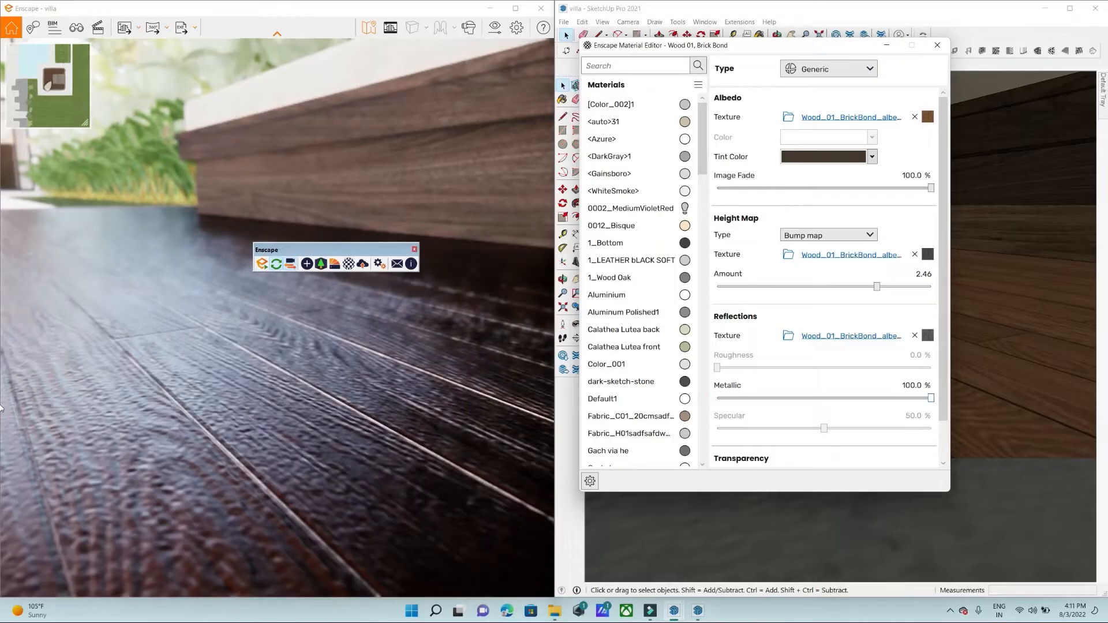
left_click_drag(932, 398, 718, 398)
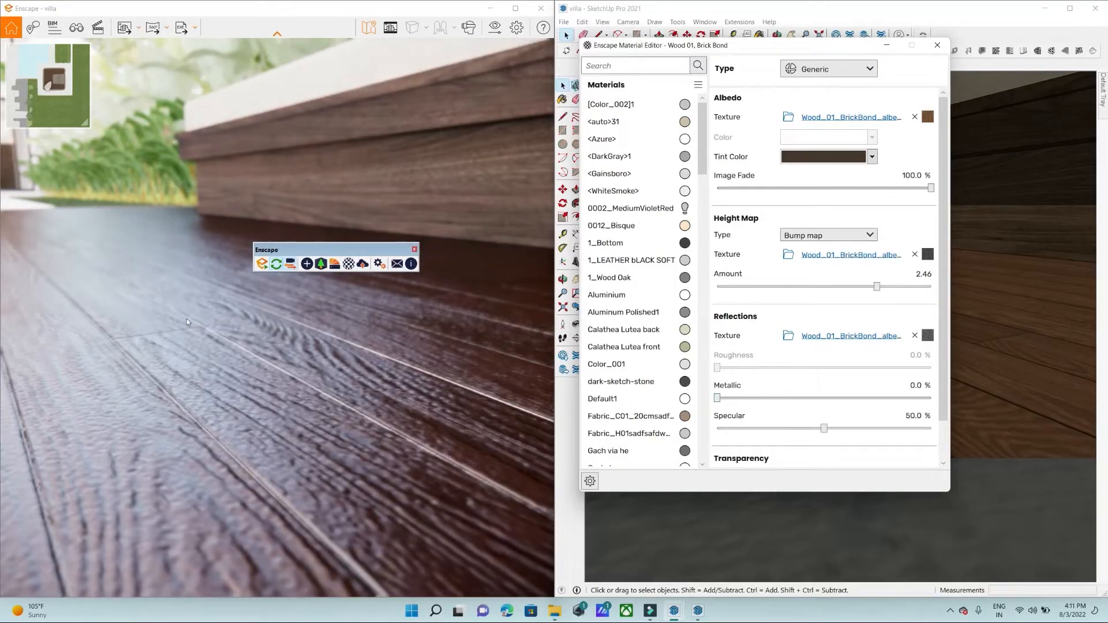
Try Transmittance as the wood floor's transparency type and return it to Cutout.
mouse_move(734, 421)
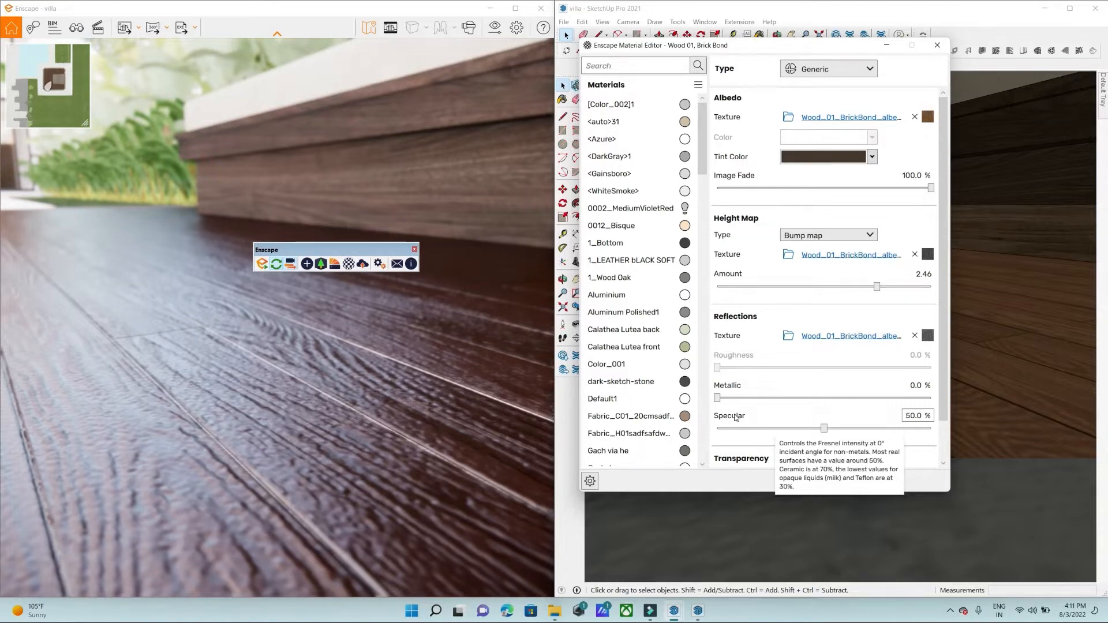
scroll(750, 413, "down", 1)
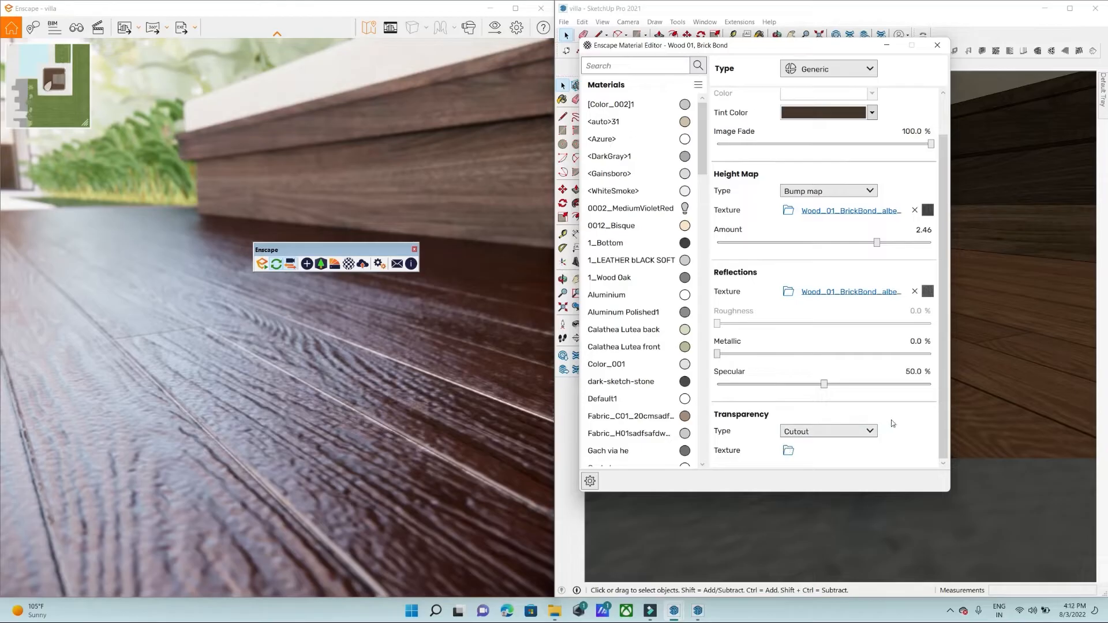
left_click(856, 433)
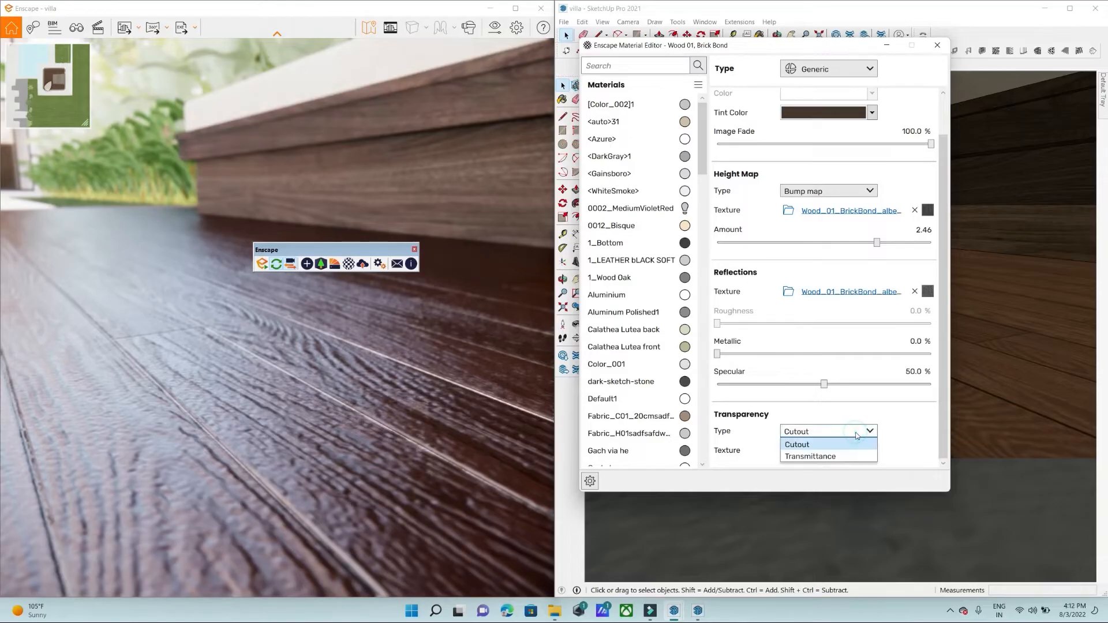
left_click(815, 445)
left_click(807, 432)
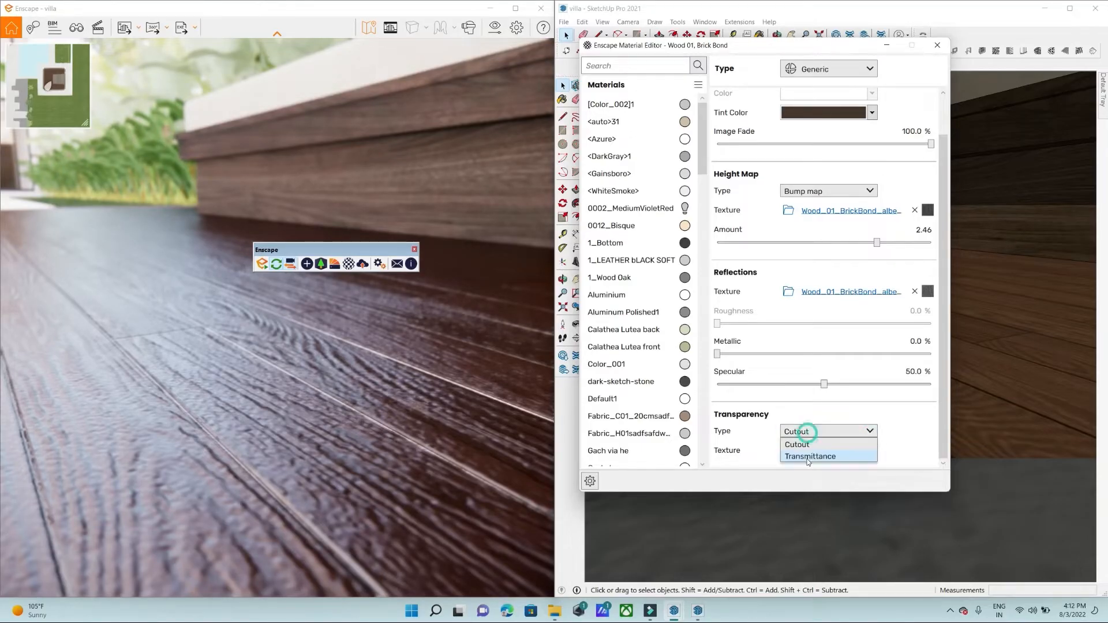
left_click(806, 456)
scroll(901, 418, "down", 3)
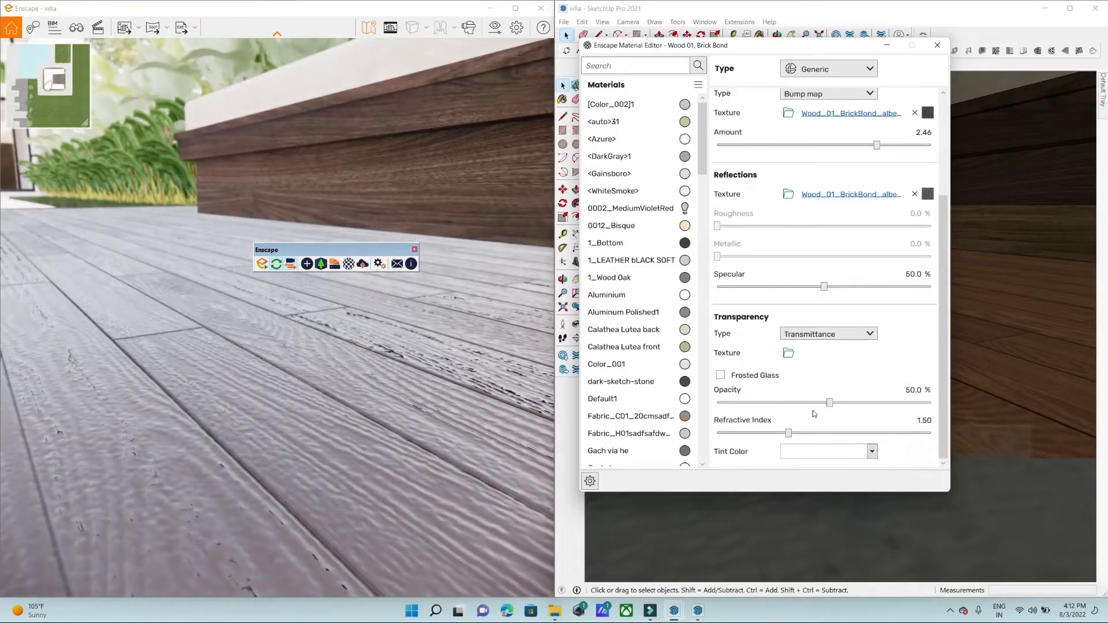
left_click(823, 334)
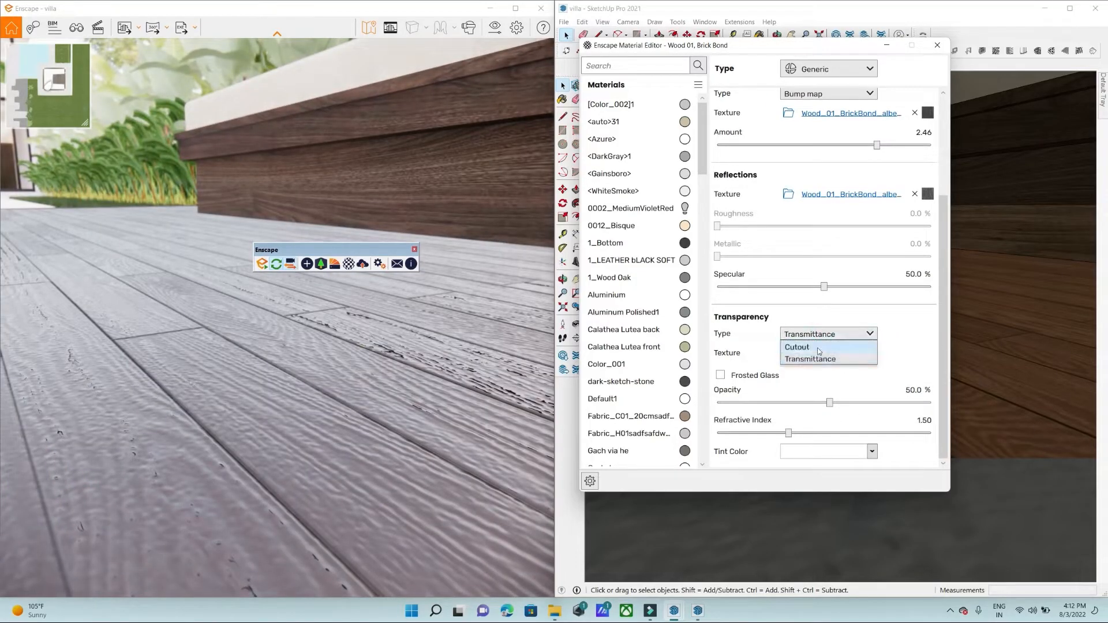
left_click(820, 348)
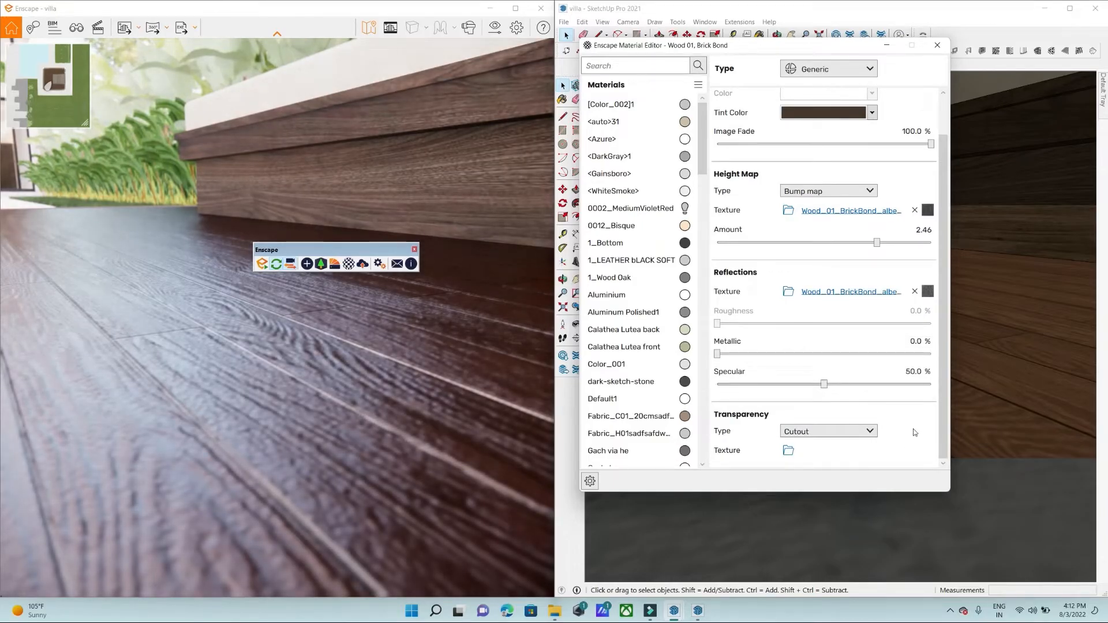
Try the Carpet type on the wood material with 21.5 % height, testing height variation at 0 % and 100 %.
scroll(914, 432, "up", 2)
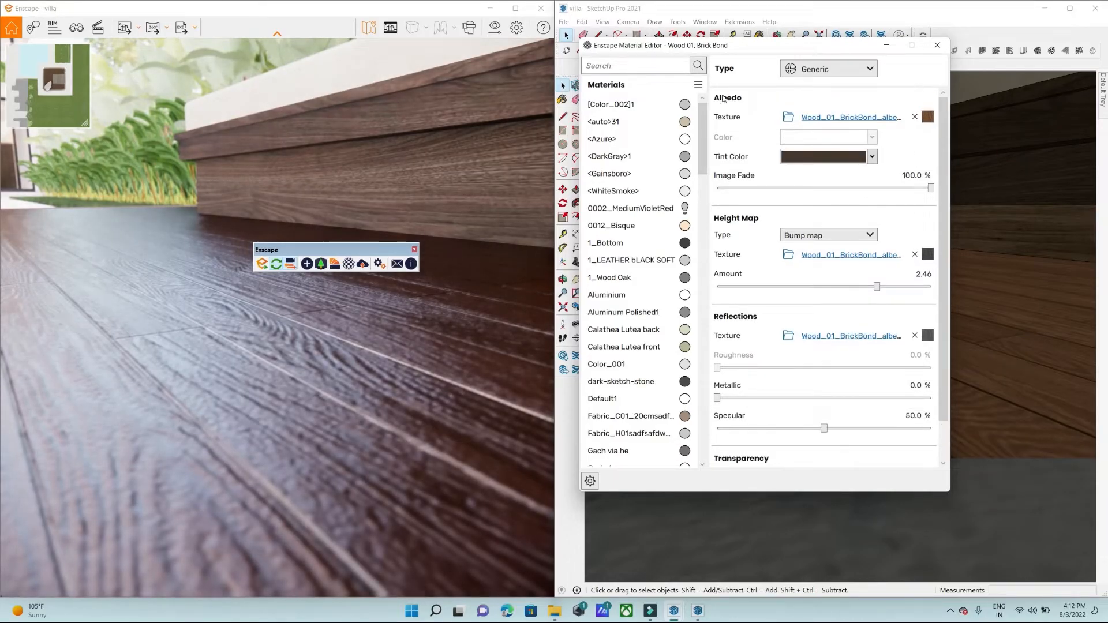
left_click(826, 69)
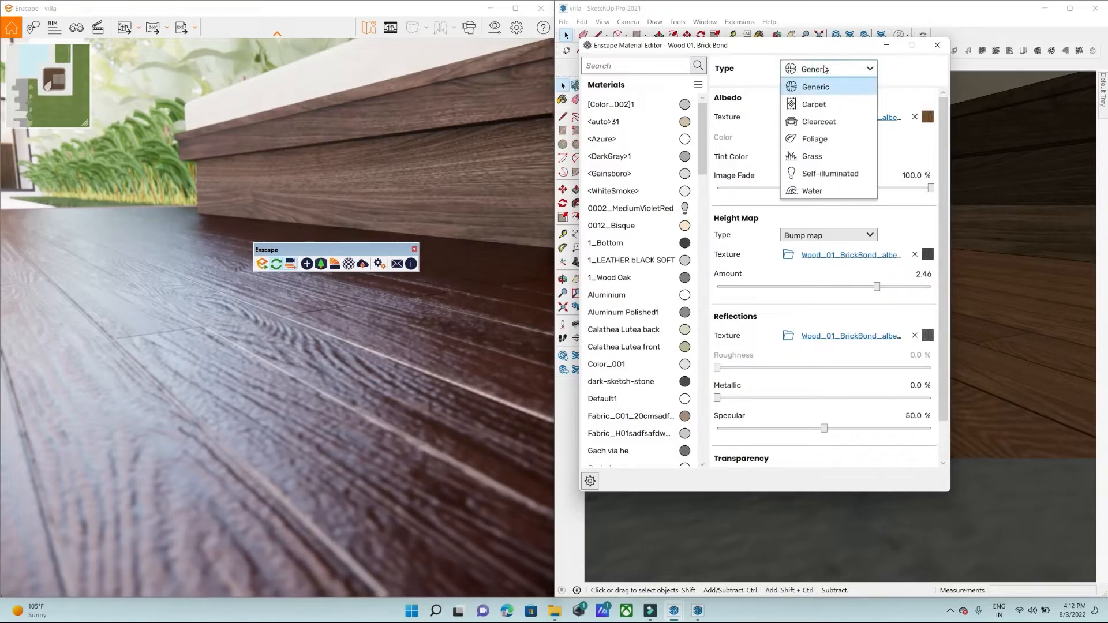
left_click(827, 106)
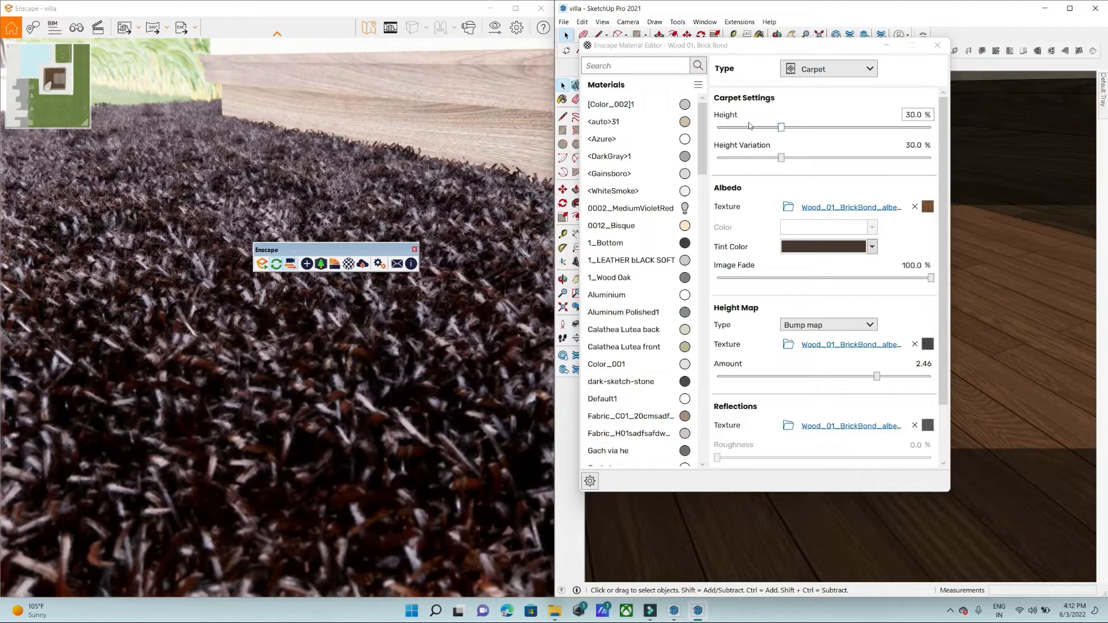
left_click_drag(783, 127, 538, 172)
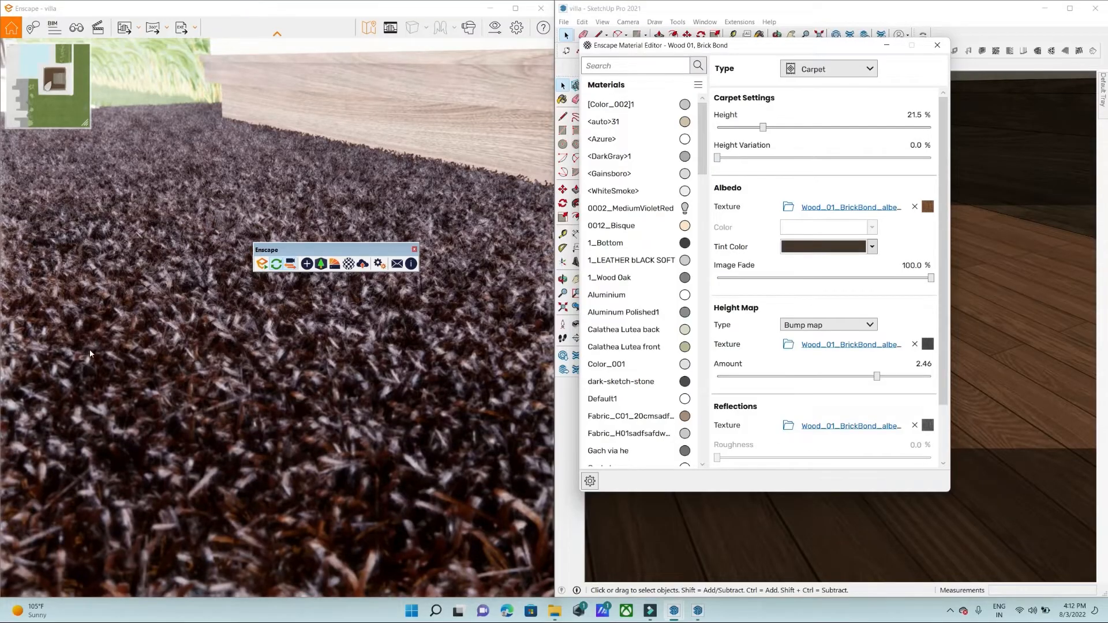
scroll(1023, 493, "up", 5)
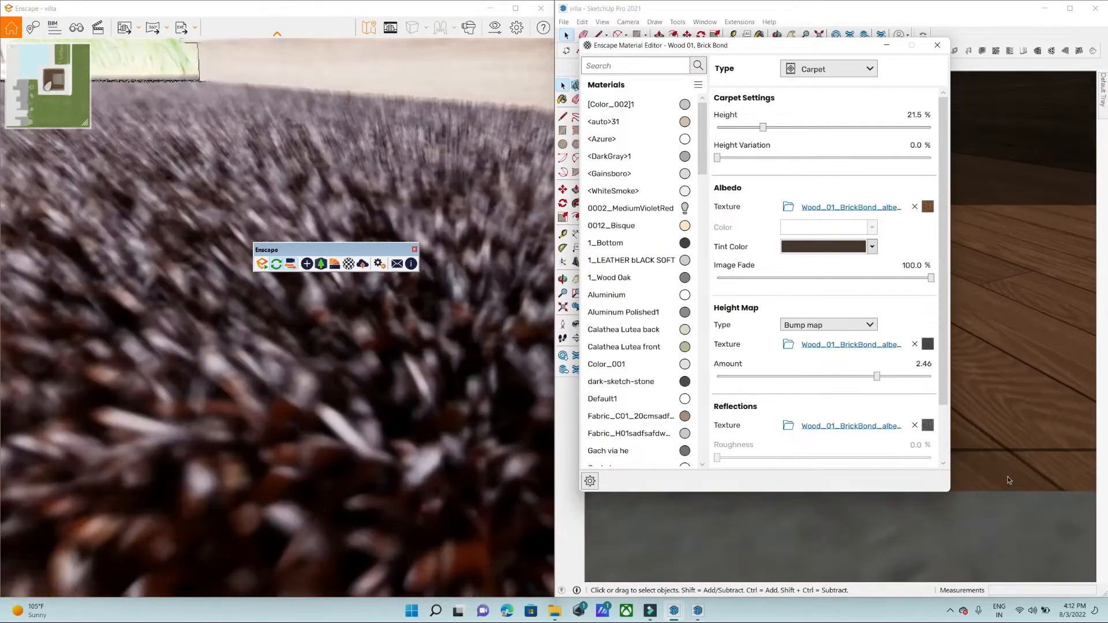
scroll(1009, 481, "down", 1)
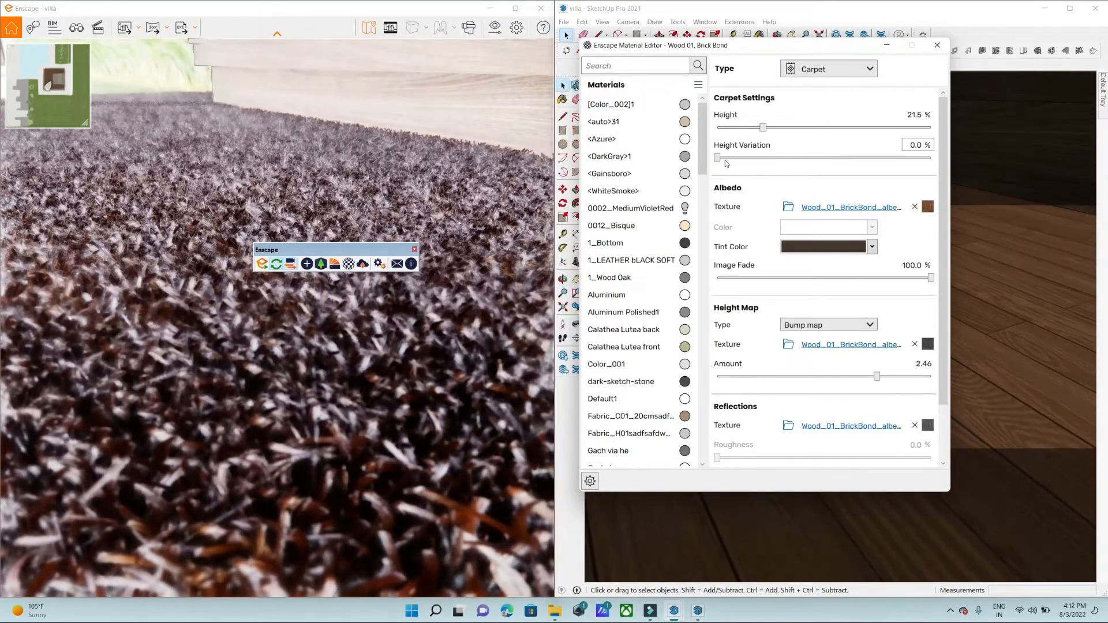
left_click_drag(718, 157, 938, 157)
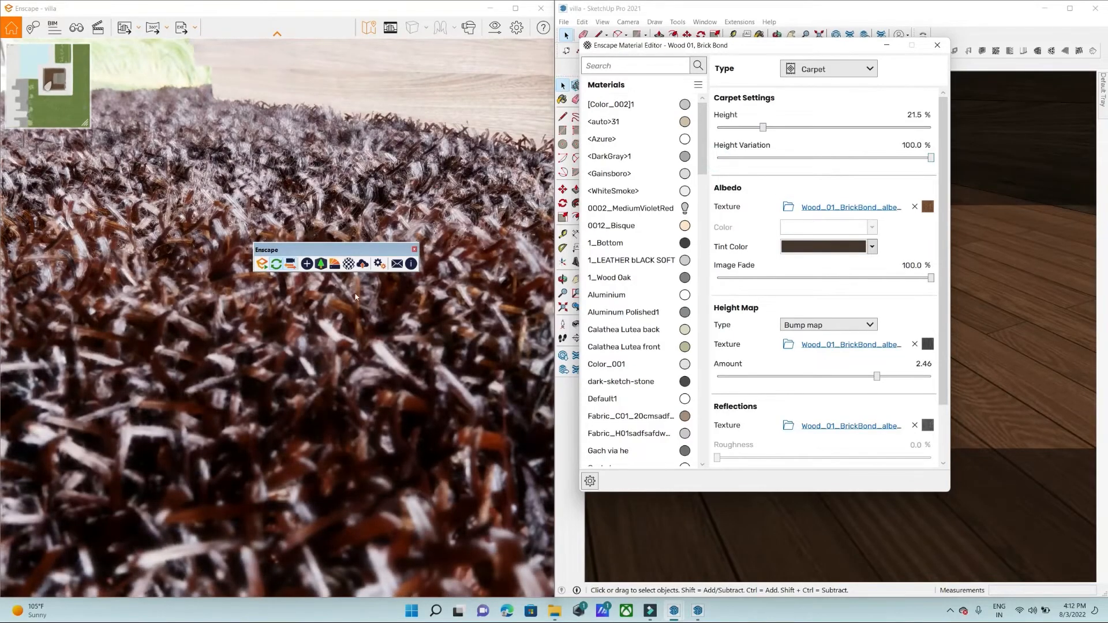
Try the Clearcoat and Foliage types on the wood floor material.
left_click(805, 69)
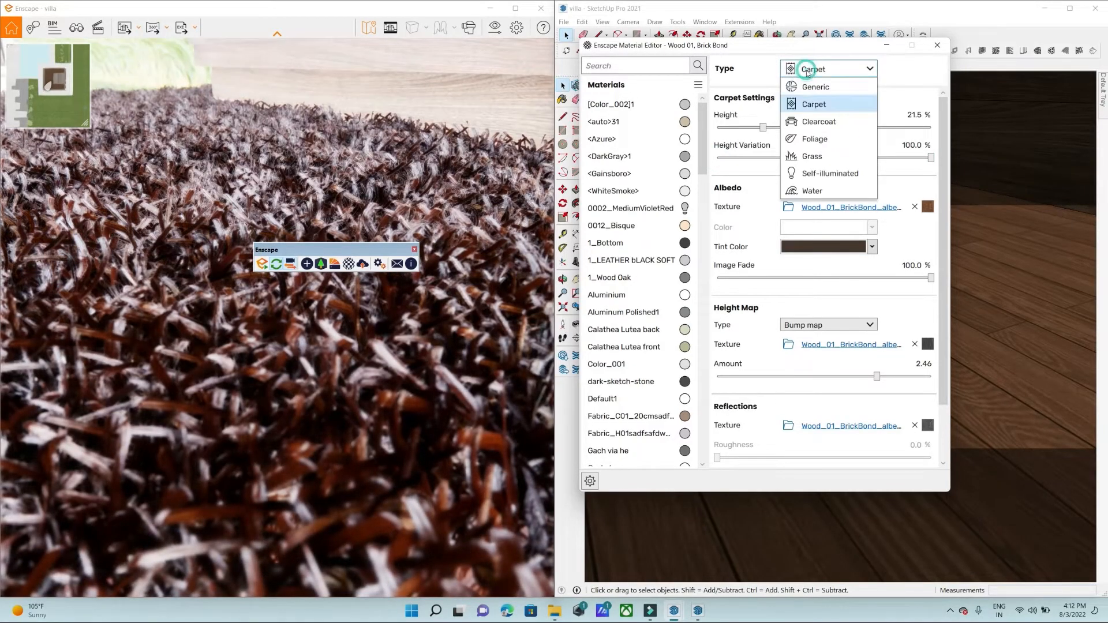
left_click(811, 121)
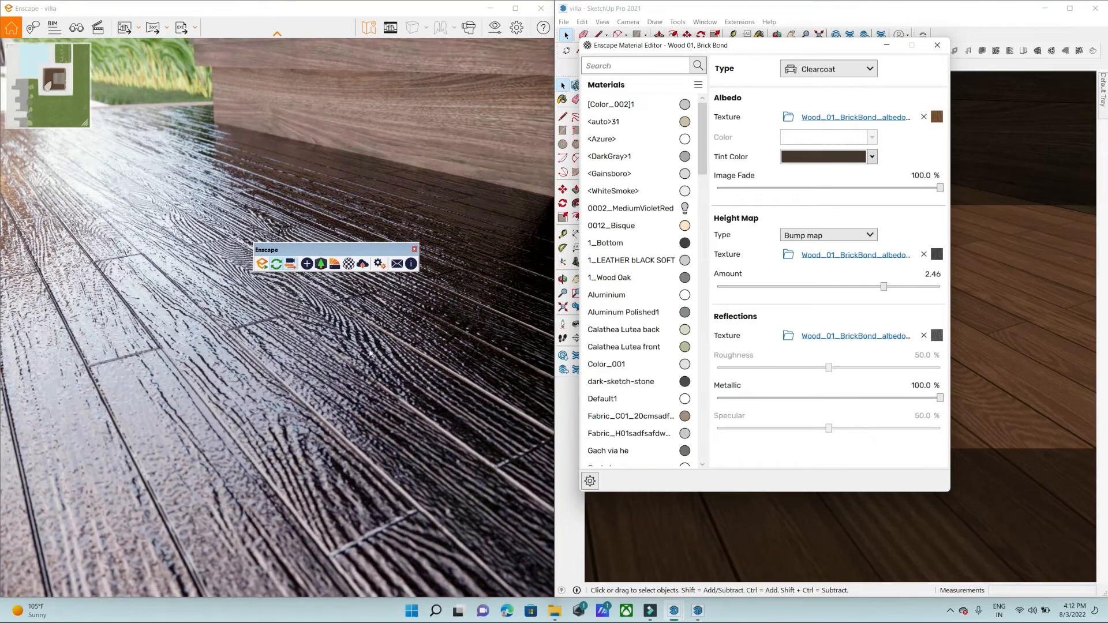
left_click(806, 71)
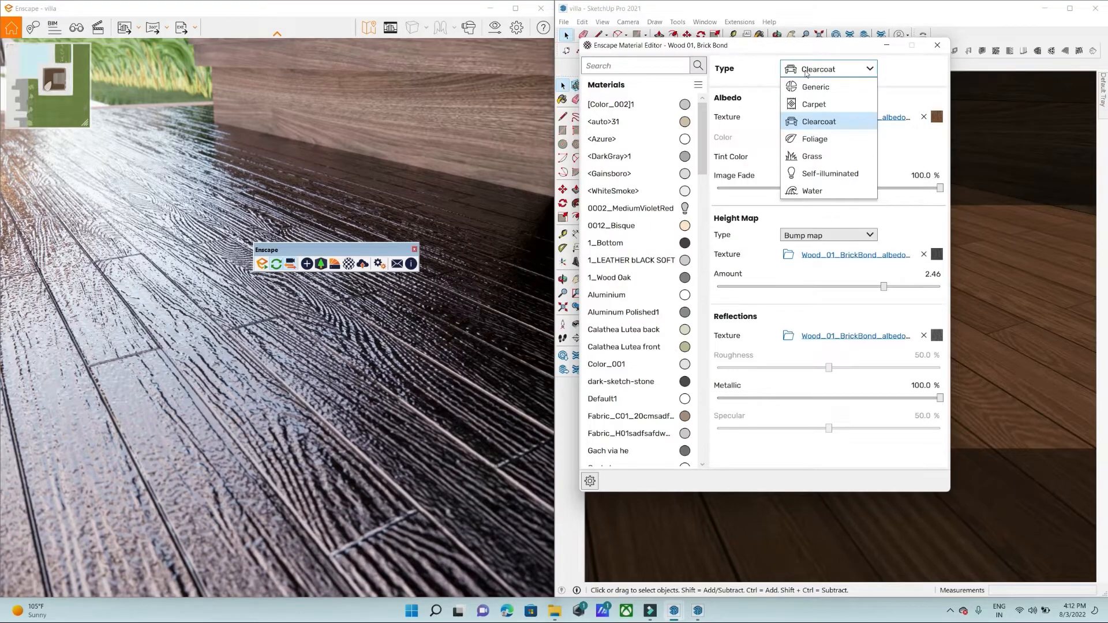
left_click(816, 139)
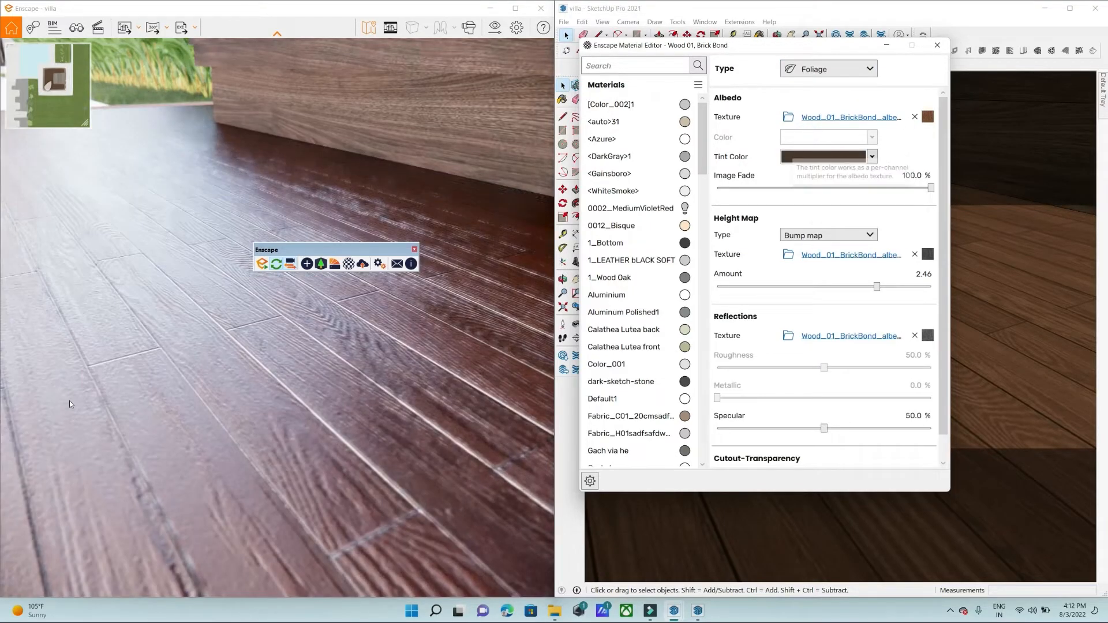
Return the wood material's type to Generic and set its Metallic value to 0 %.
left_click(808, 70)
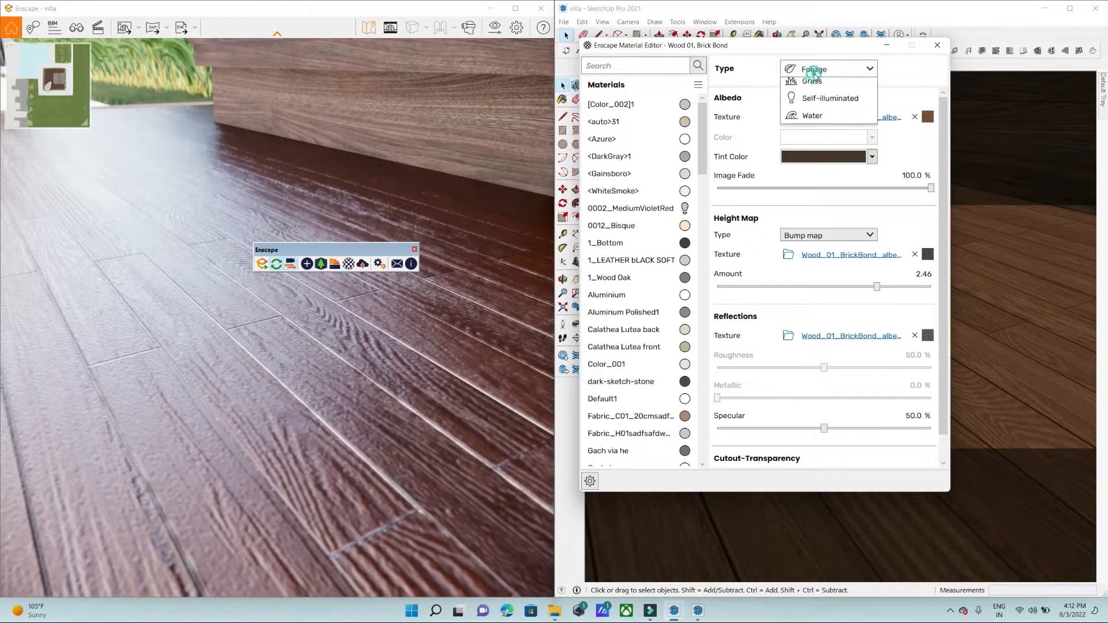
left_click(814, 86)
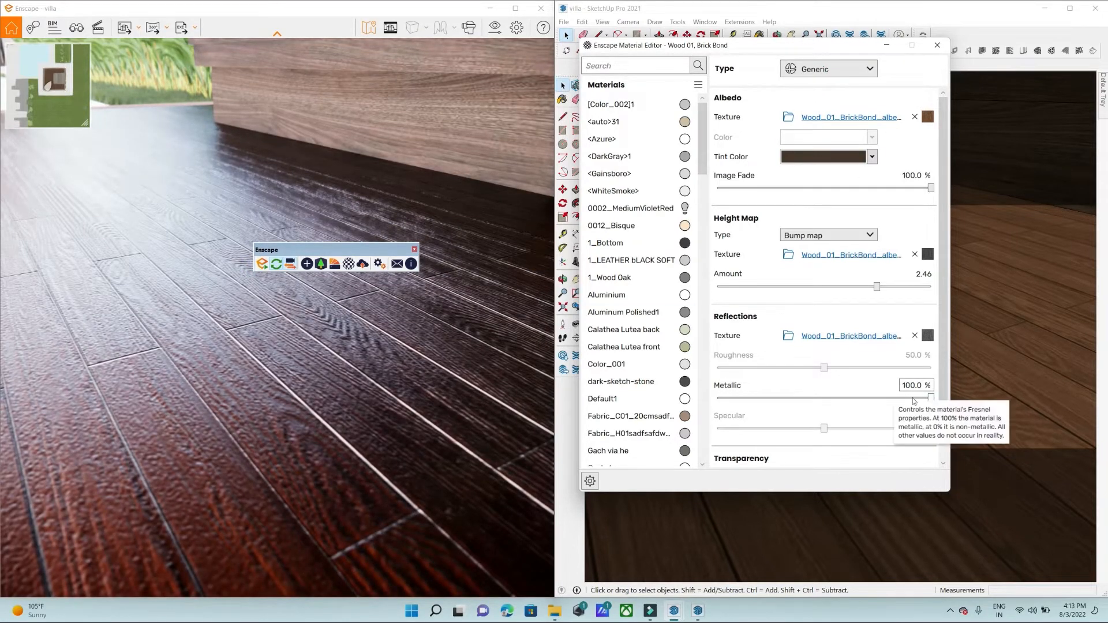
left_click_drag(931, 398, 717, 399)
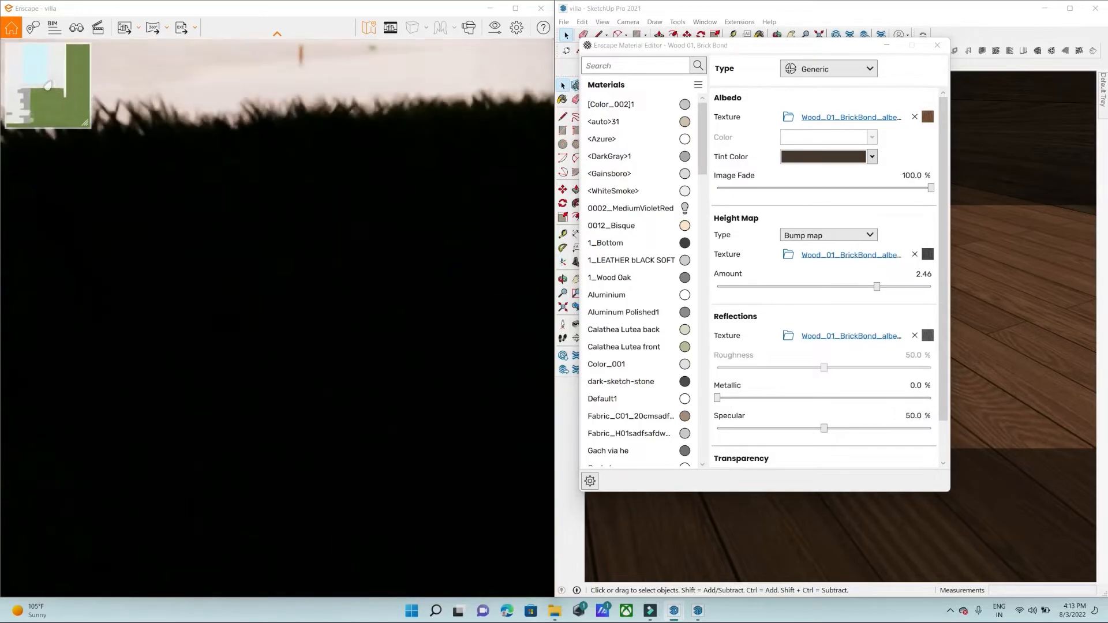
Back the SketchUp view away from the wood floor to the outside of the pergola.
mouse_move(1024, 355)
middle_mouse_down()
mouse_move(1011, 400)
mouse_move(628, 279)
mouse_move(990, 334)
mouse_move(980, 318)
middle_mouse_up()
scroll(991, 335, "down", 5)
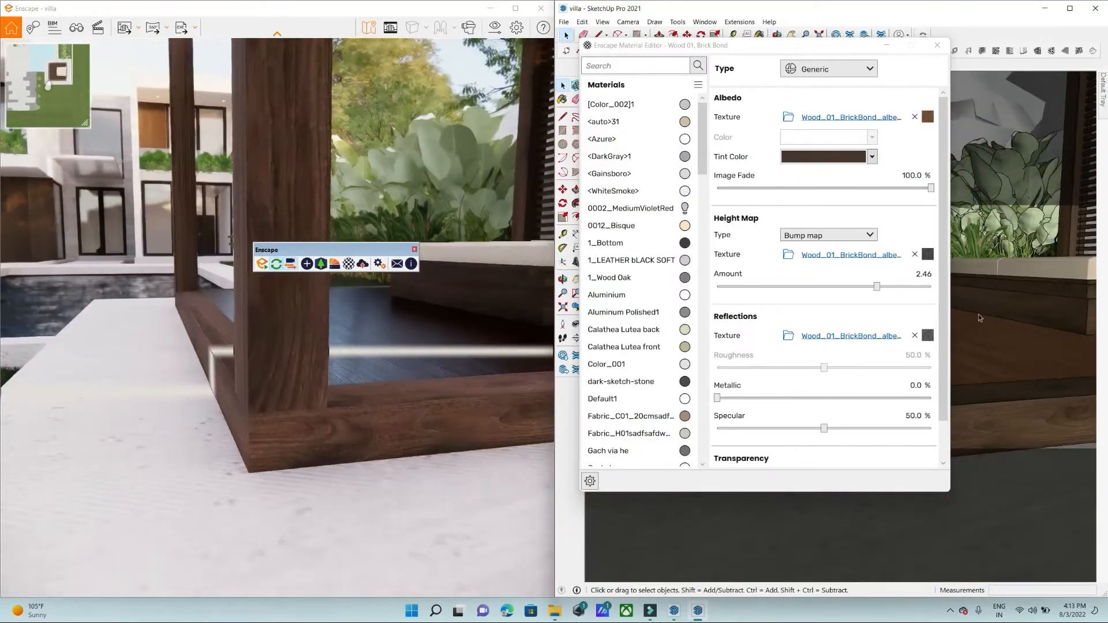
Sample the leaf material of the split-leaf plant in front of the pavilion to load it for editing.
scroll(1004, 351, "down", 3)
scroll(1004, 352, "down", 5)
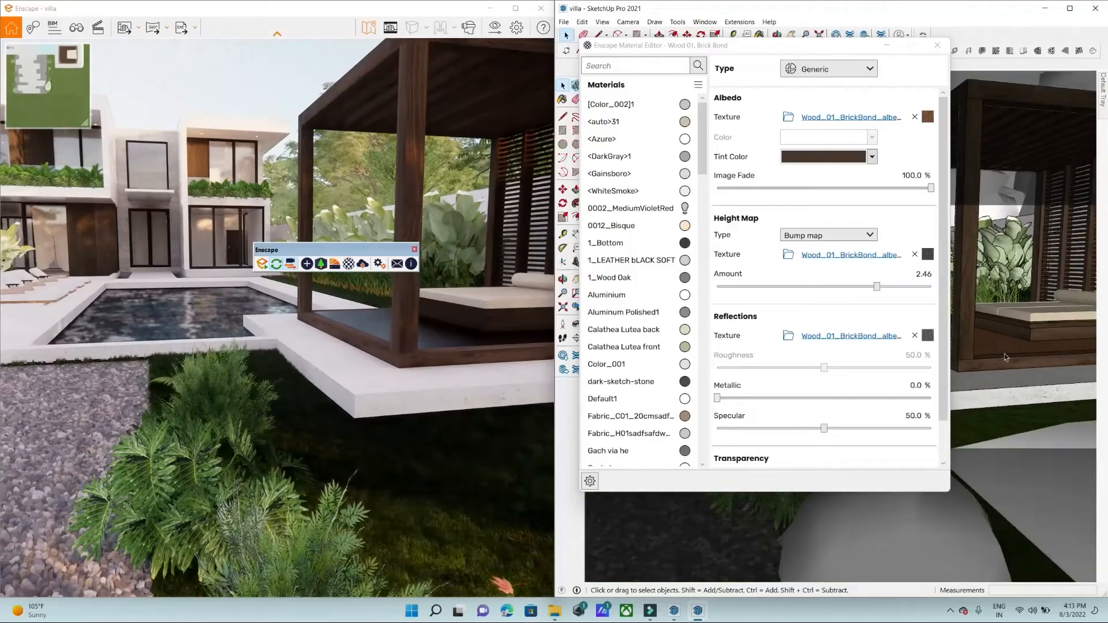
scroll(976, 513, "up", 5)
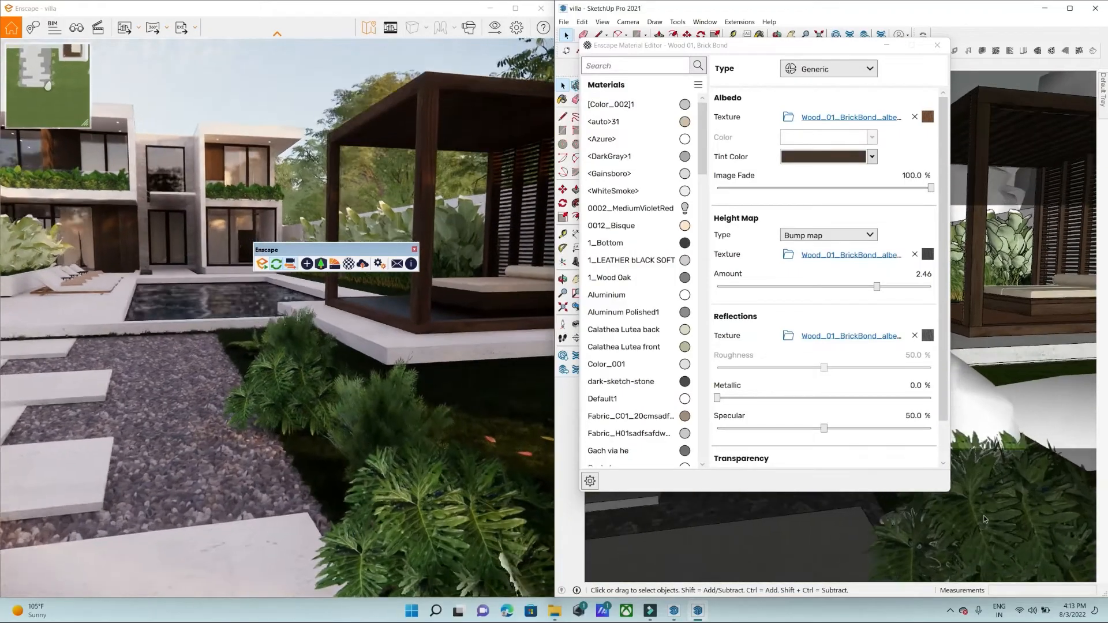
scroll(983, 515, "up", 5)
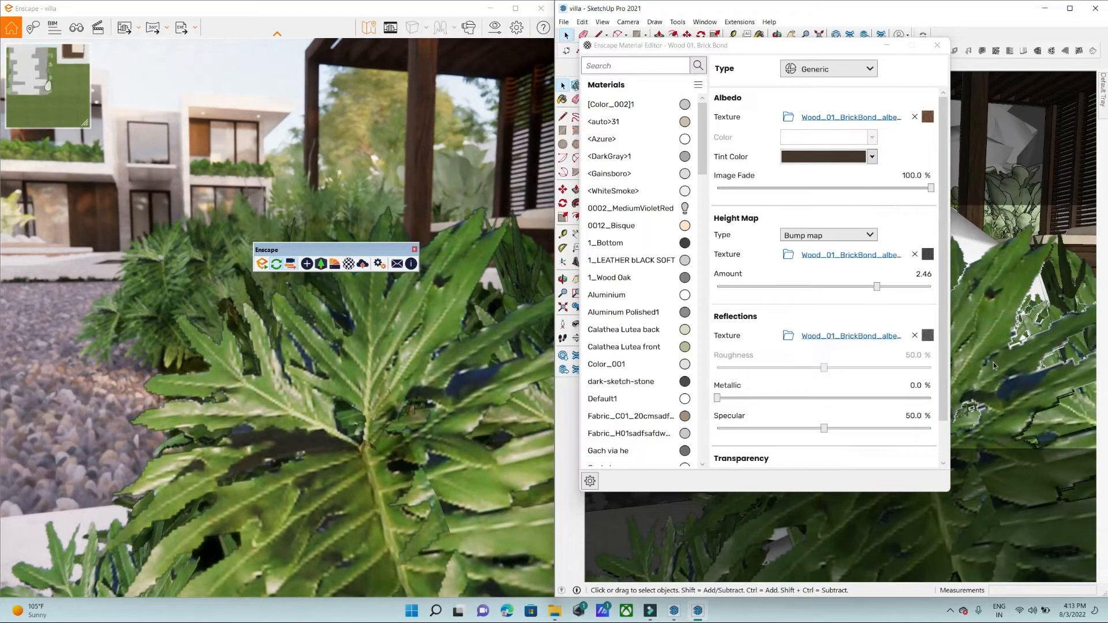
key("b")
left_click(989, 331, "alt")
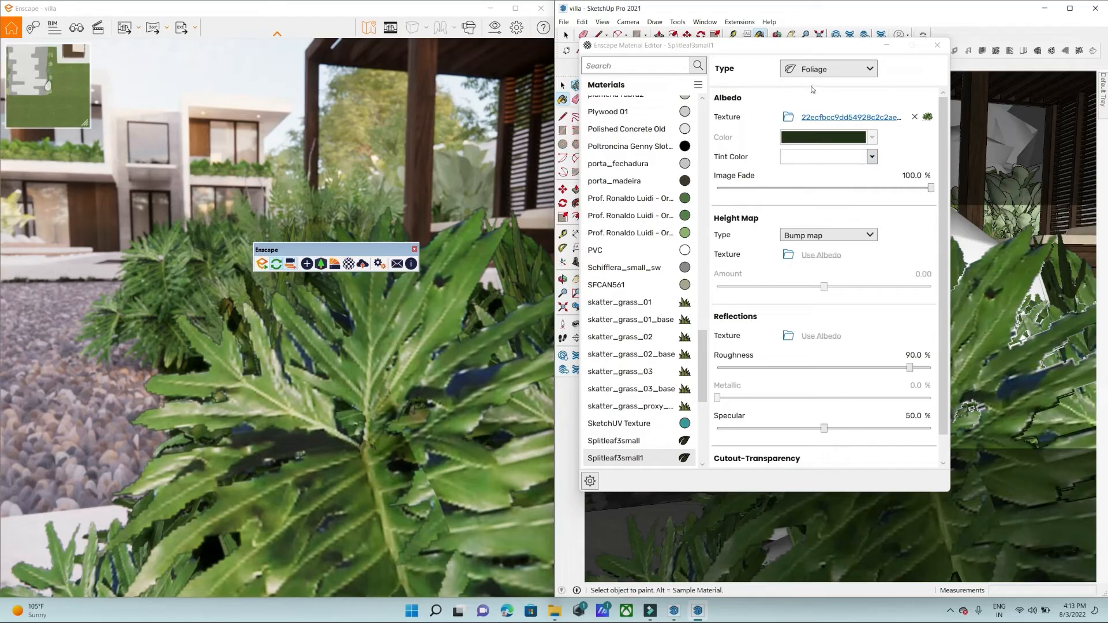
Set the leaf material's type to Generic and its reflection roughness to 100%.
scroll(1008, 323, "up", 3)
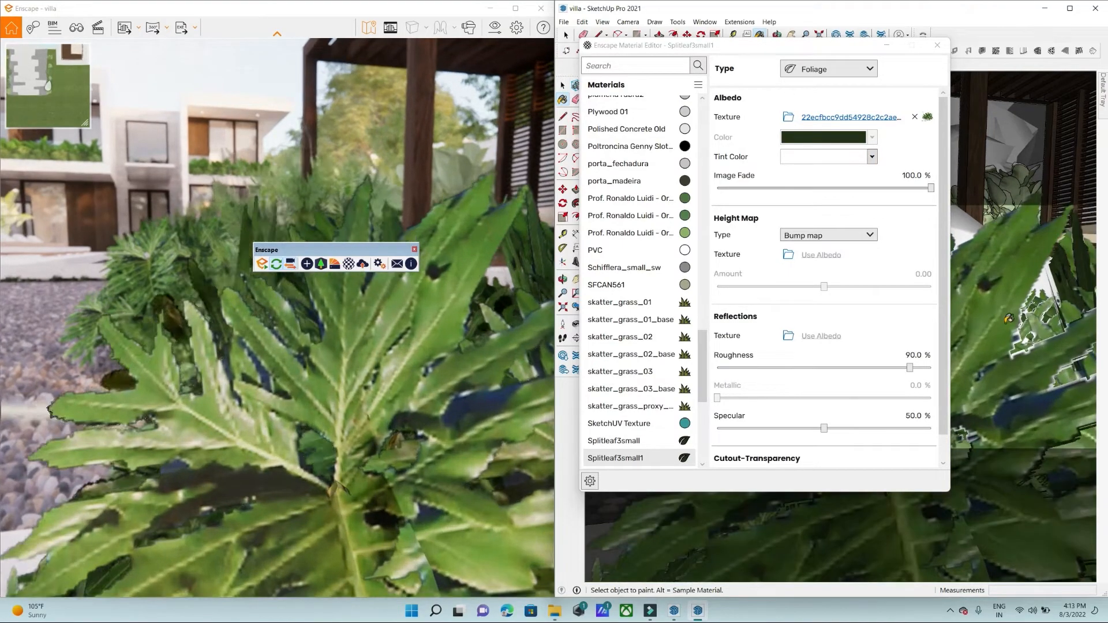
left_click(824, 68)
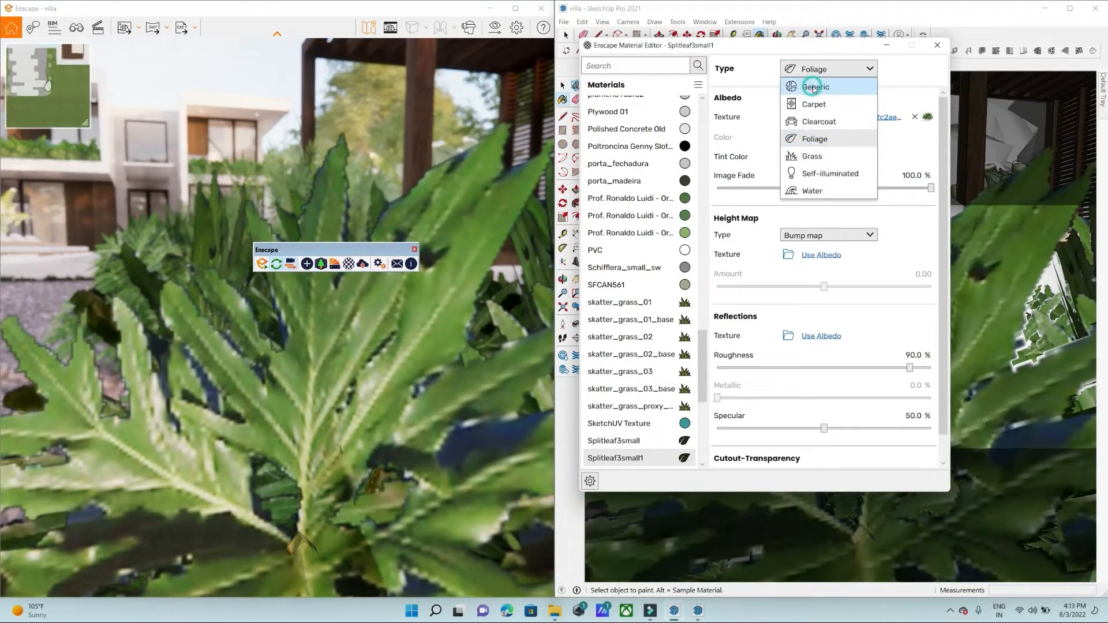
left_click(814, 87)
mouse_move(966, 293)
middle_mouse_down()
mouse_move(883, 326)
mouse_move(597, 335)
mouse_move(643, 356)
middle_mouse_up()
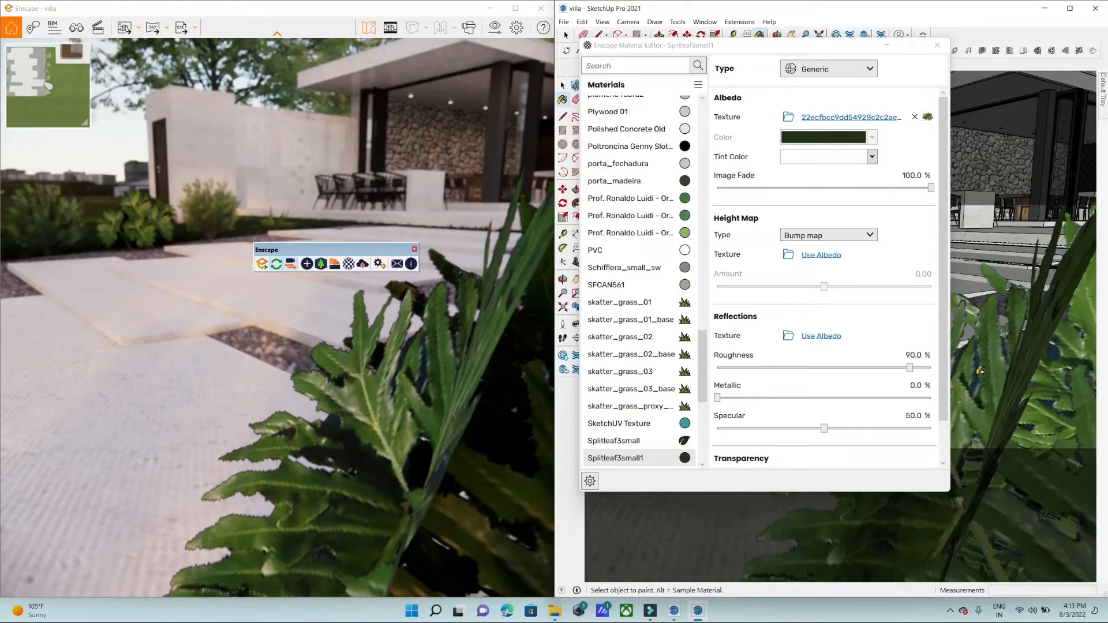
left_click(319, 345)
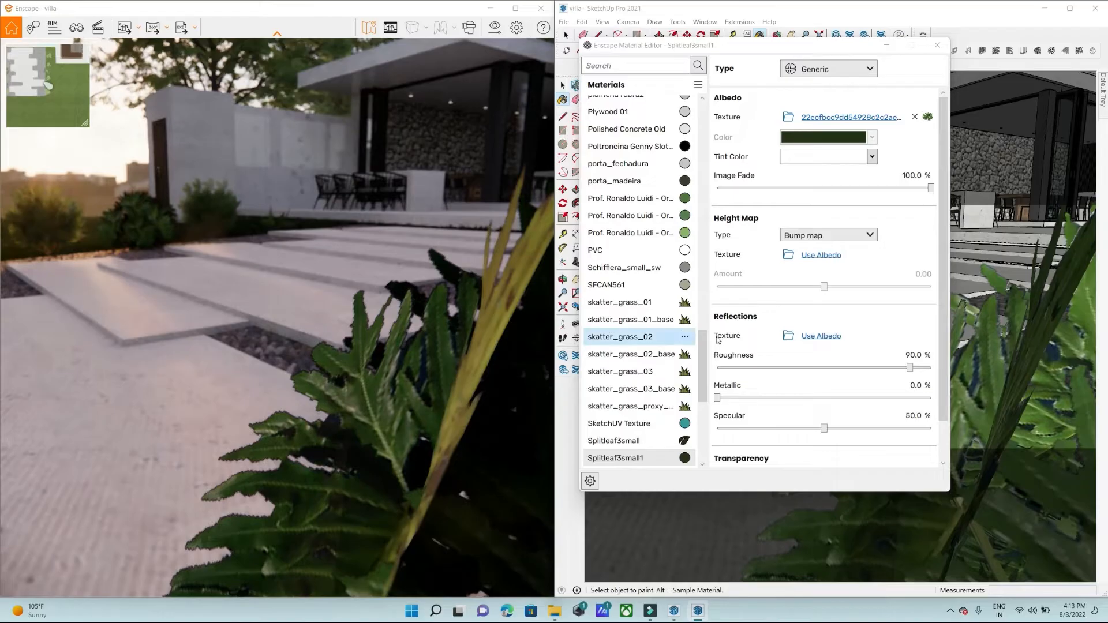
mouse_move(986, 406)
middle_mouse_down()
mouse_move(1103, 440)
mouse_move(1074, 398)
middle_mouse_up()
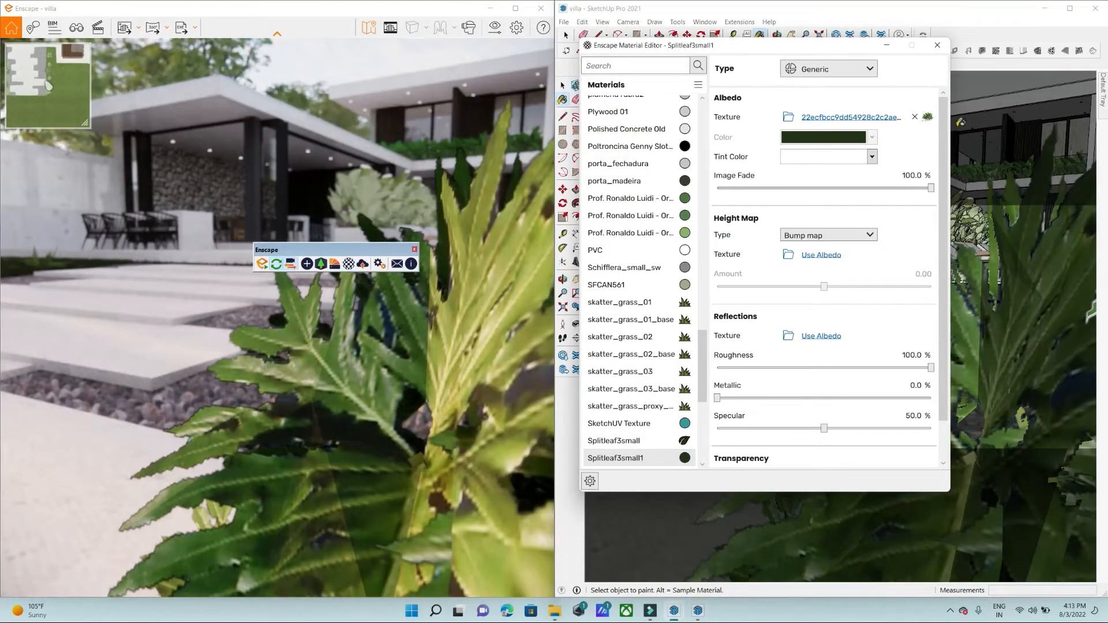
Compare the leaf material rendered as Foliage and as Generic, and end with its type set to Foliage.
left_click(838, 69)
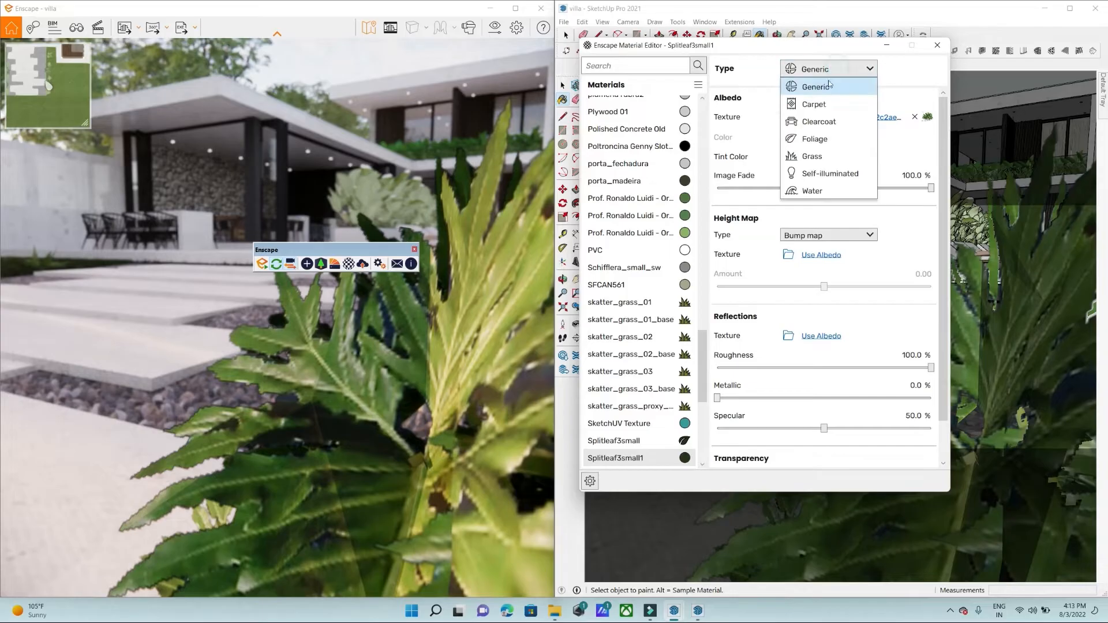
left_click(827, 138)
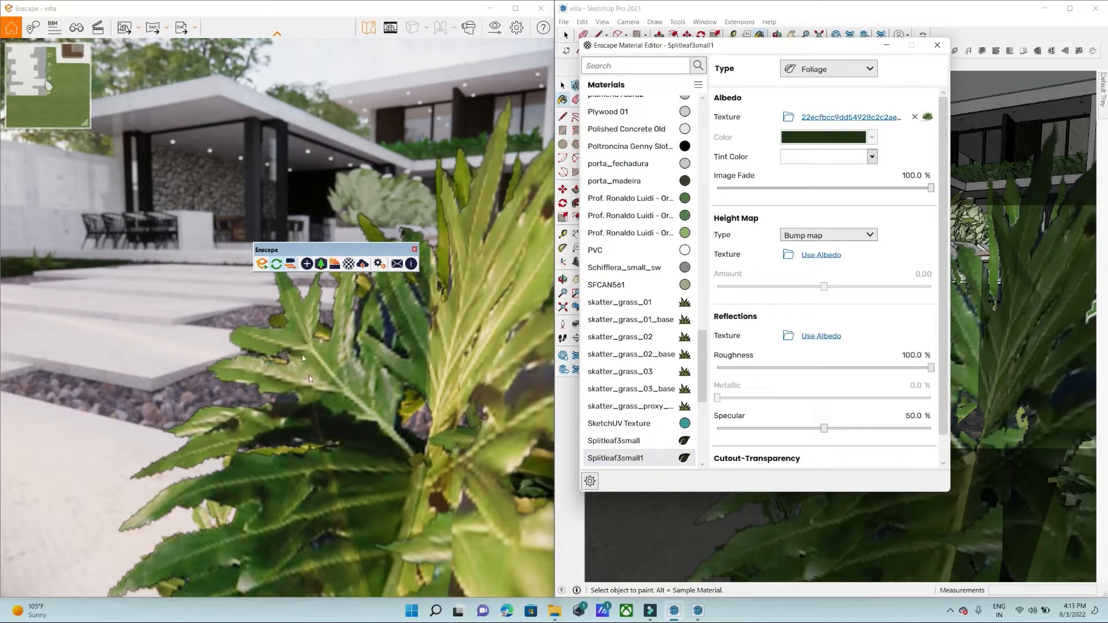
left_click(838, 69)
left_click(814, 82)
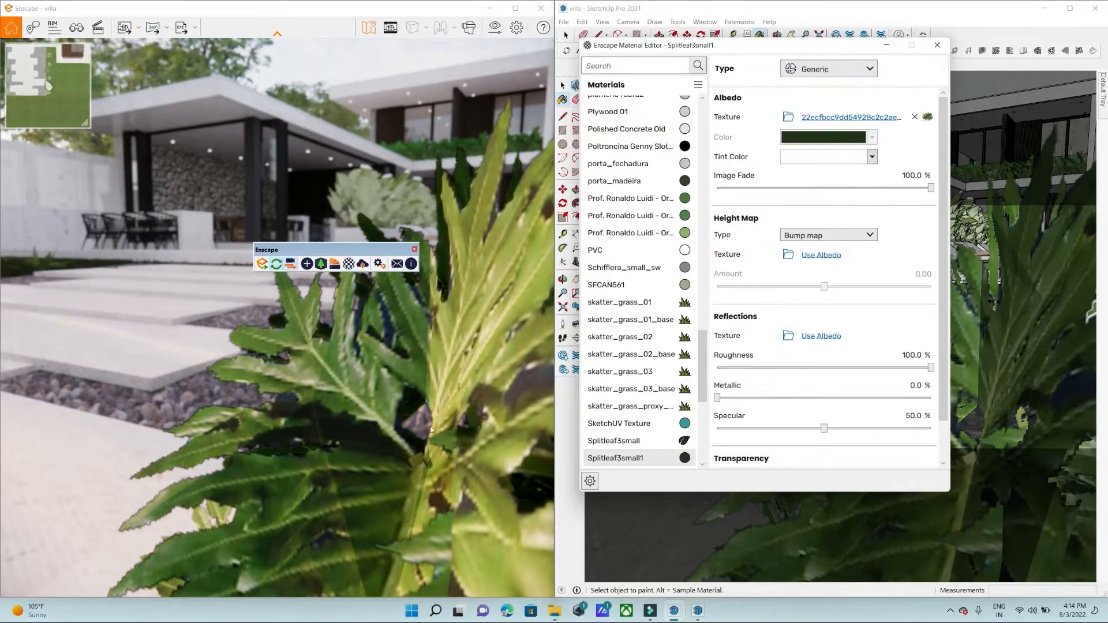
left_click(816, 70)
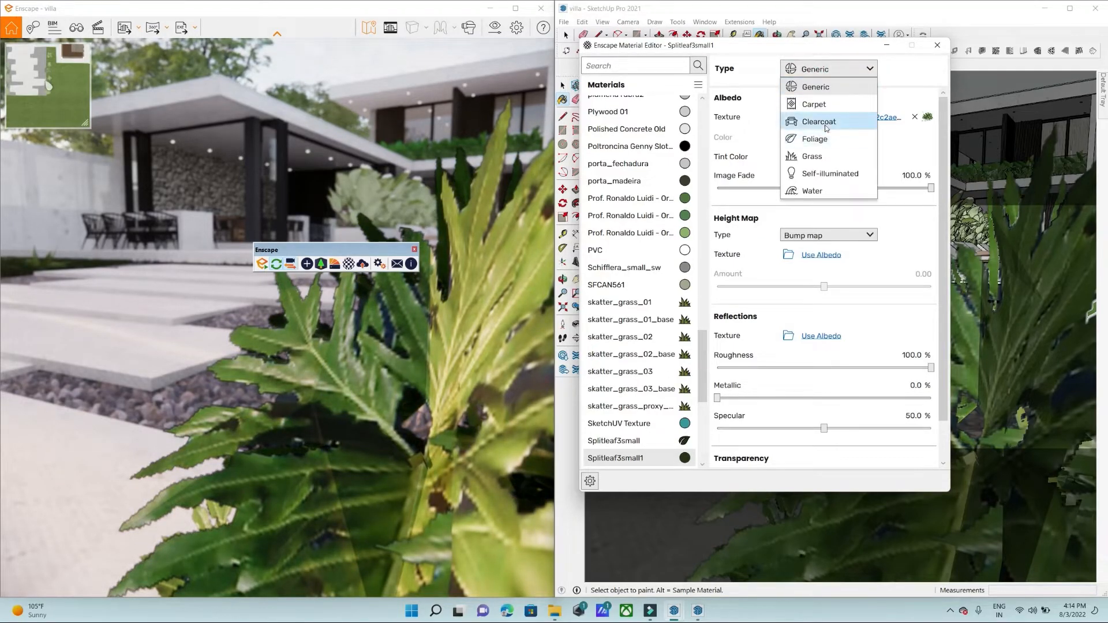
left_click(820, 139)
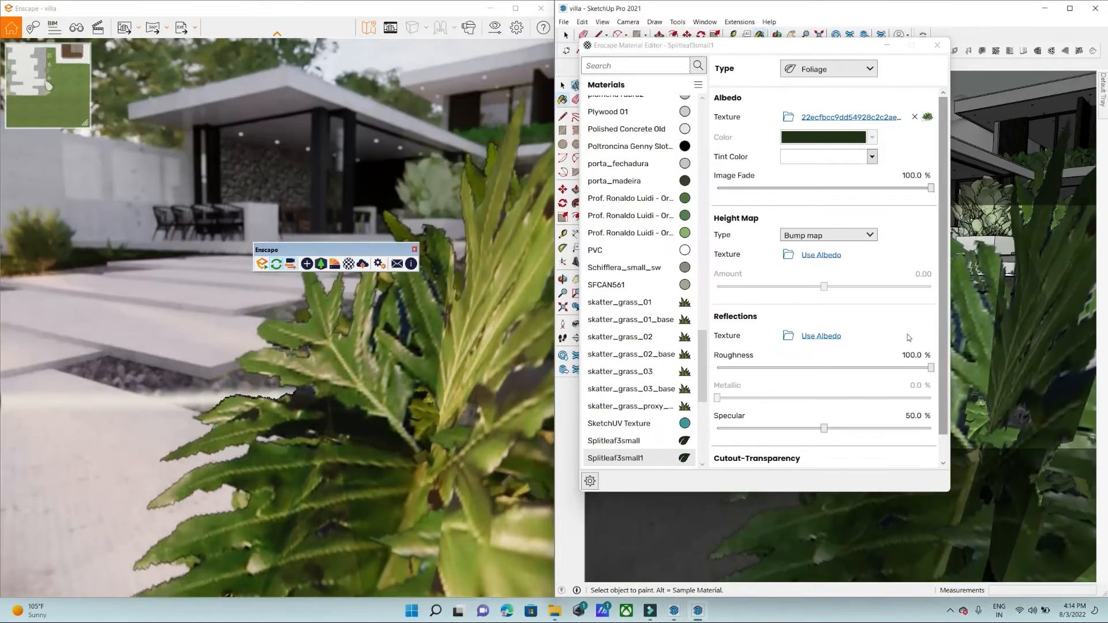
scroll(948, 323, "down", 1)
scroll(949, 323, "up", 1)
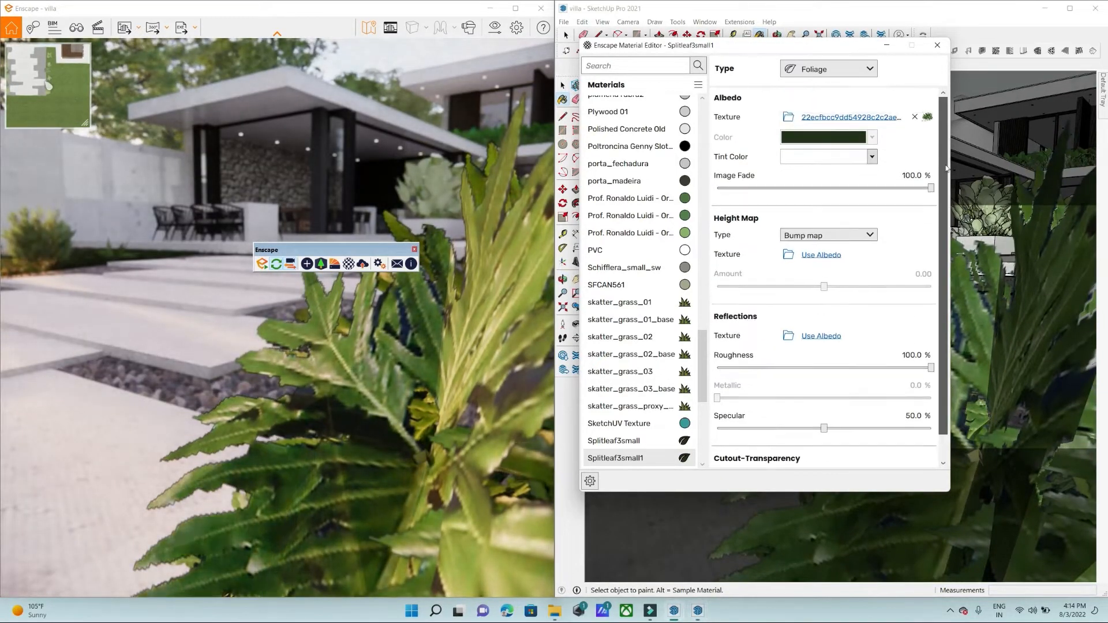
Examine the planting beside the stepping slabs and review the leaf material's type options, keeping Foliage.
middle_click_drag(1009, 279, 1015, 352)
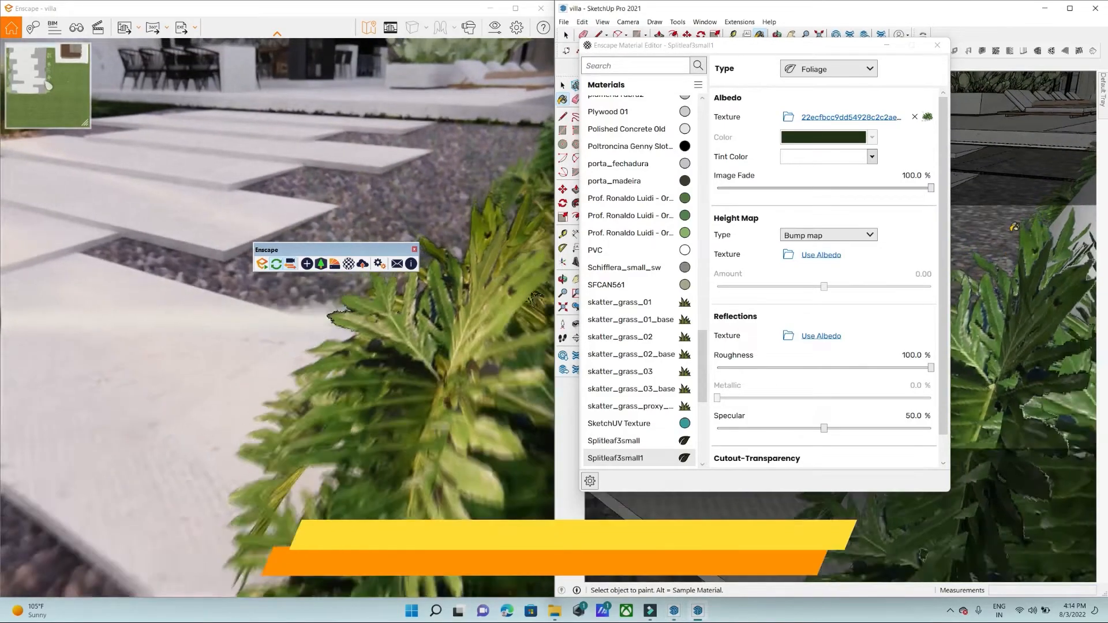
scroll(1017, 213, "down", 3)
scroll(1018, 213, "down", 3)
mouse_move(1017, 212)
middle_mouse_down()
mouse_move(1037, 260)
mouse_move(1105, 181)
mouse_move(1090, 248)
middle_mouse_up()
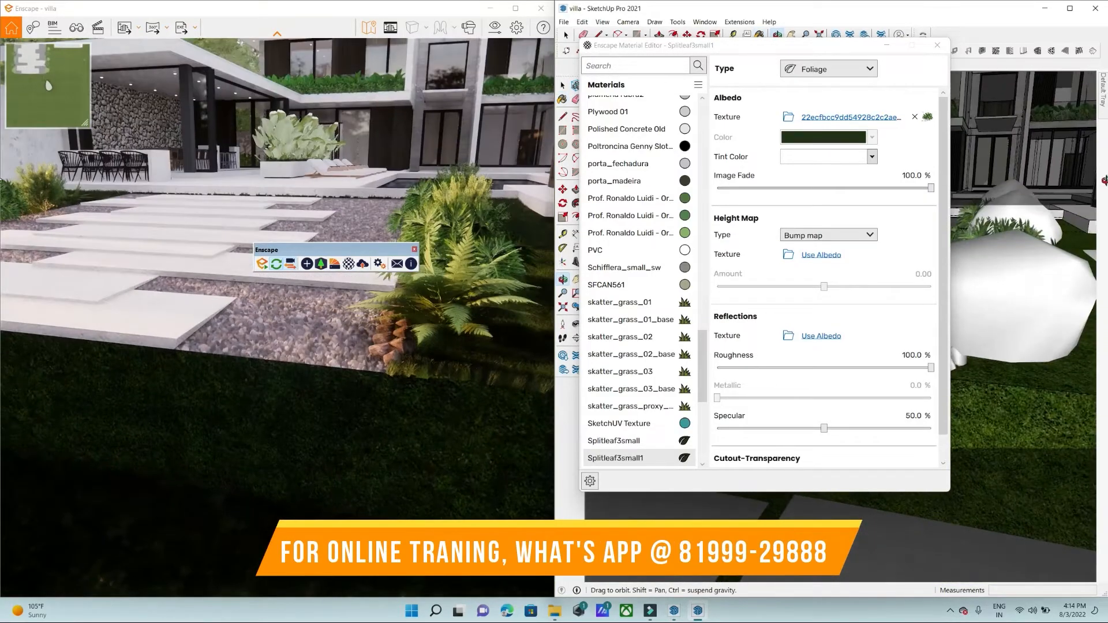
scroll(1034, 254, "down", 2)
scroll(1034, 254, "up", 2)
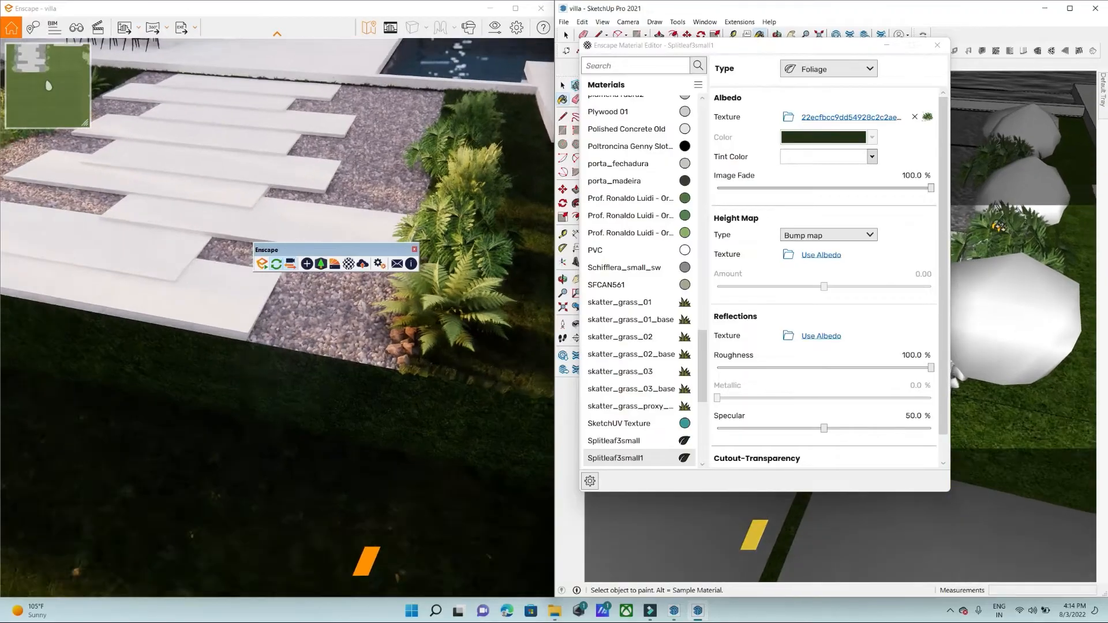
left_click(807, 70)
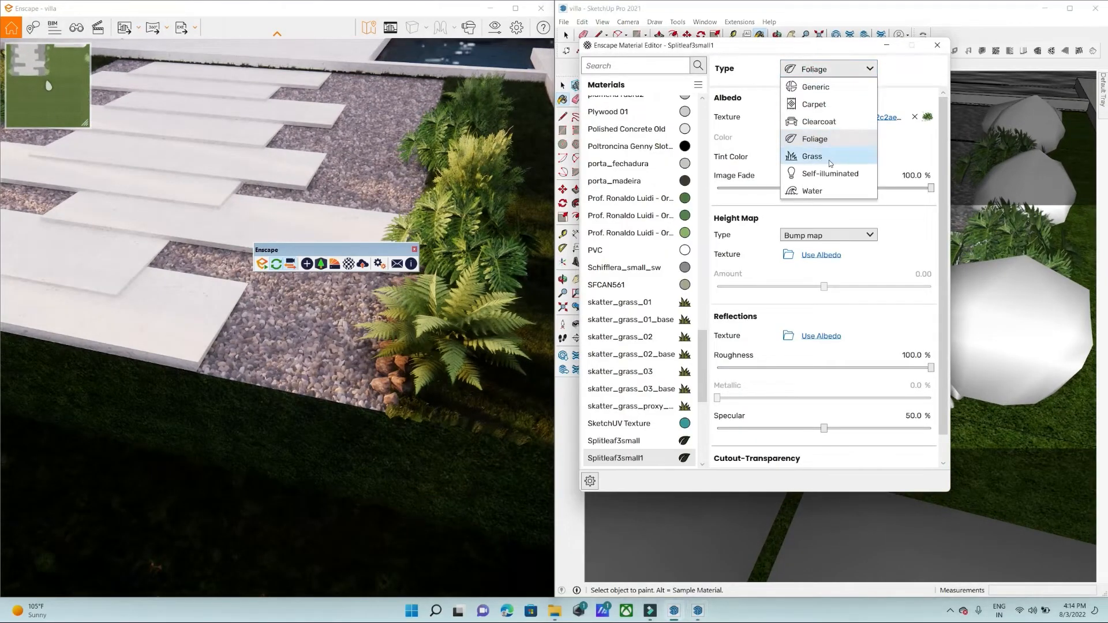
left_click(844, 139)
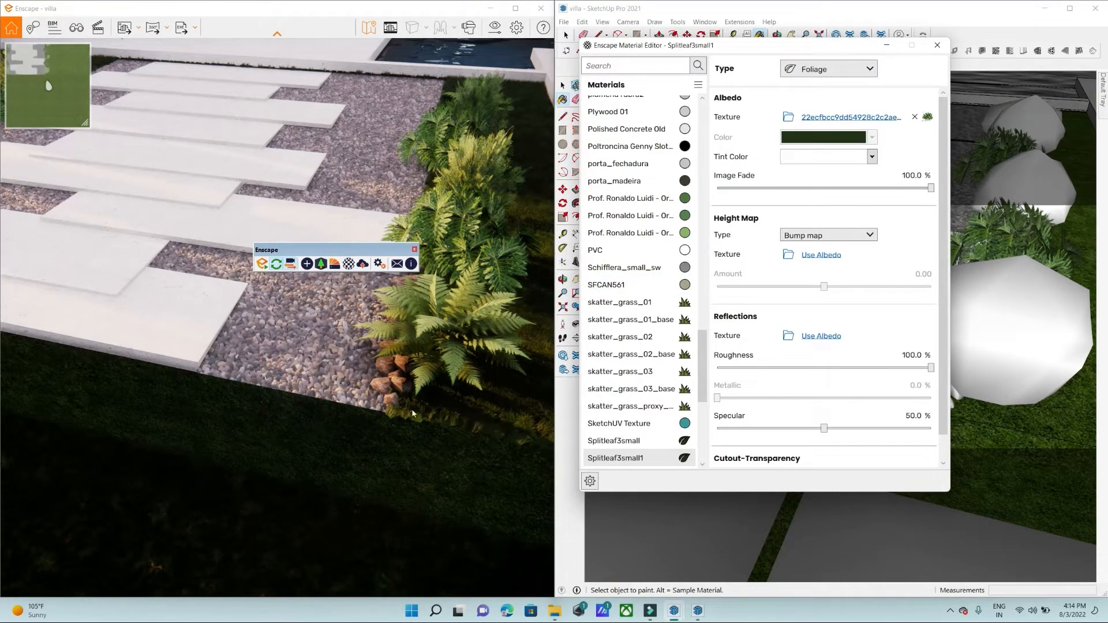
Sample the lawn's grass material next to the rocks and fern to load it for editing.
scroll(413, 414, "up", 3)
scroll(412, 414, "down", 2)
left_click_drag(413, 414, 410, 471)
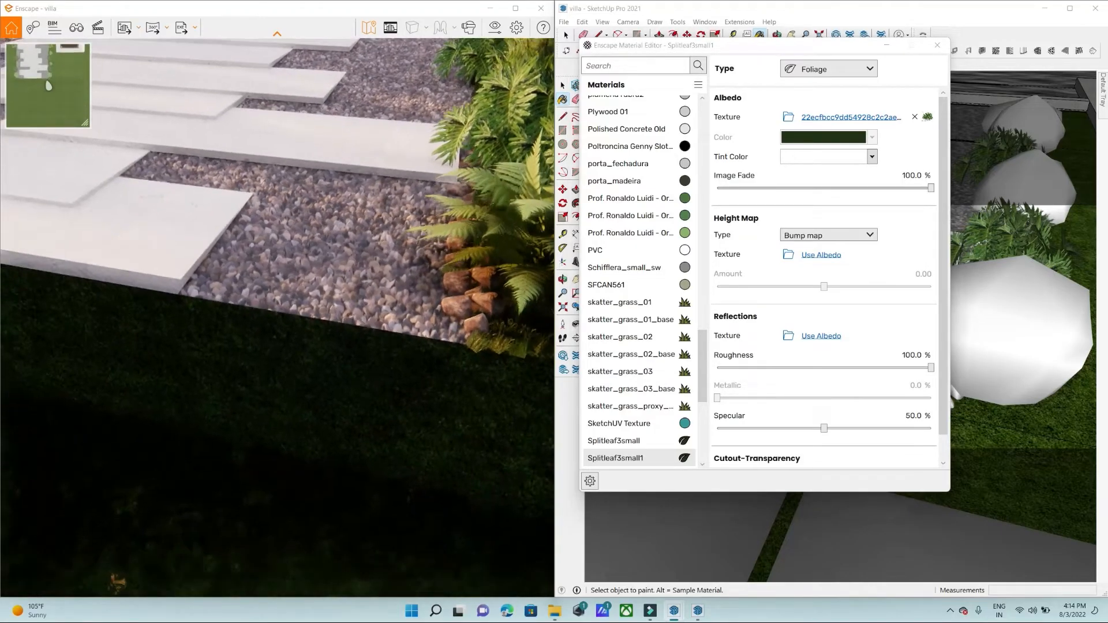
scroll(1011, 488, "down", 2)
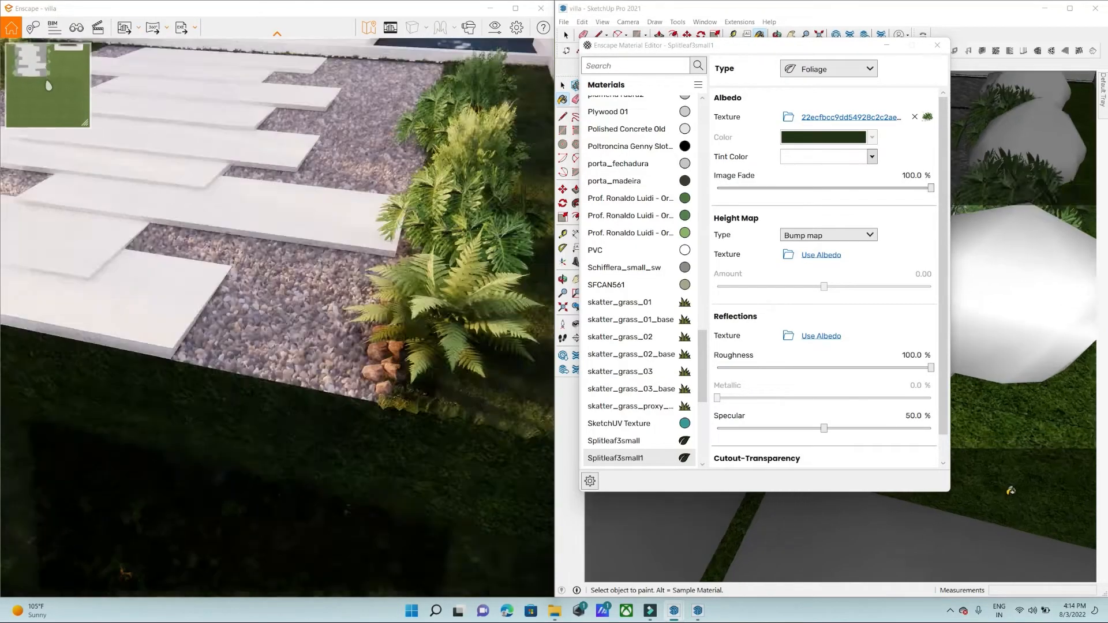
scroll(1010, 486, "up", 5)
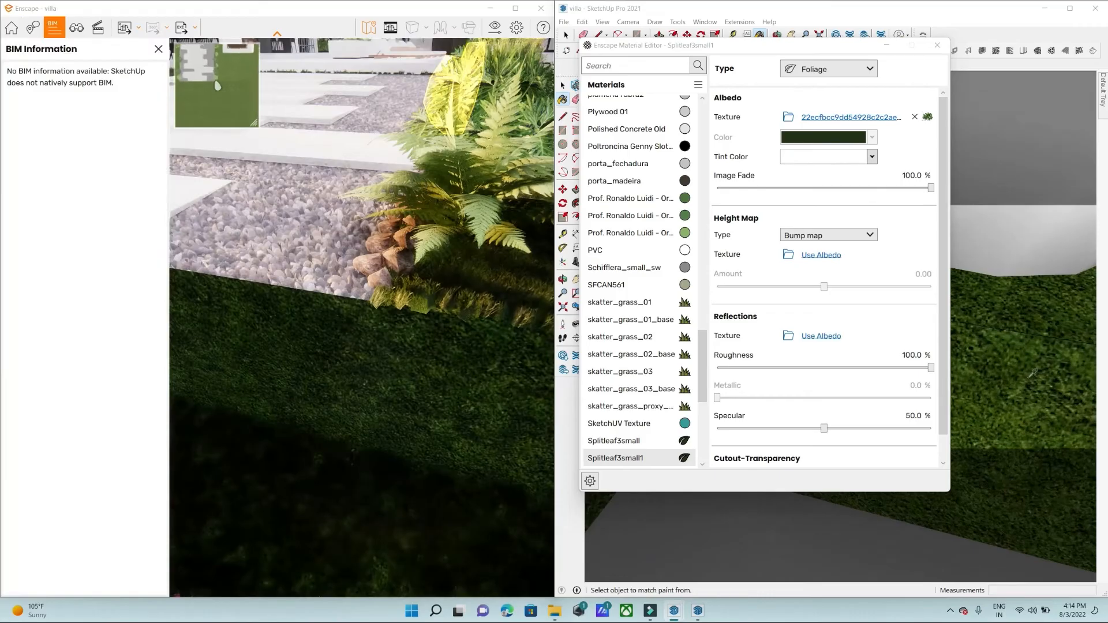
left_click(1033, 375, "alt")
Inspect the rendered grass blades up close and set the lawn material's type to Generic.
scroll(1035, 292, "up", 2)
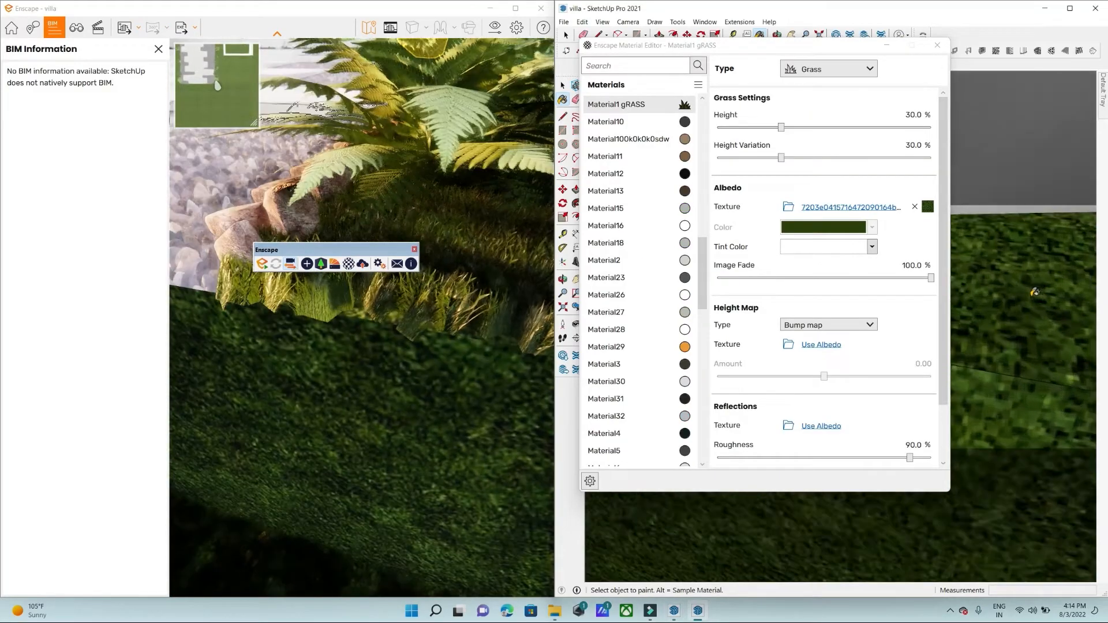
scroll(1036, 293, "up", 3)
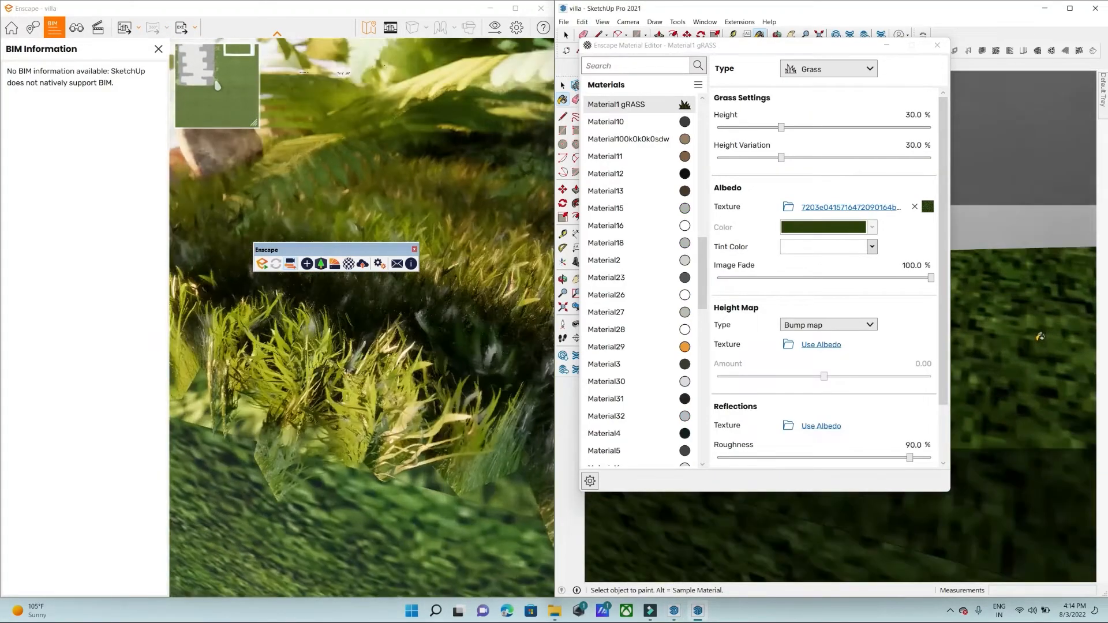
scroll(1040, 336, "up", 1)
scroll(1006, 463, "down", 2)
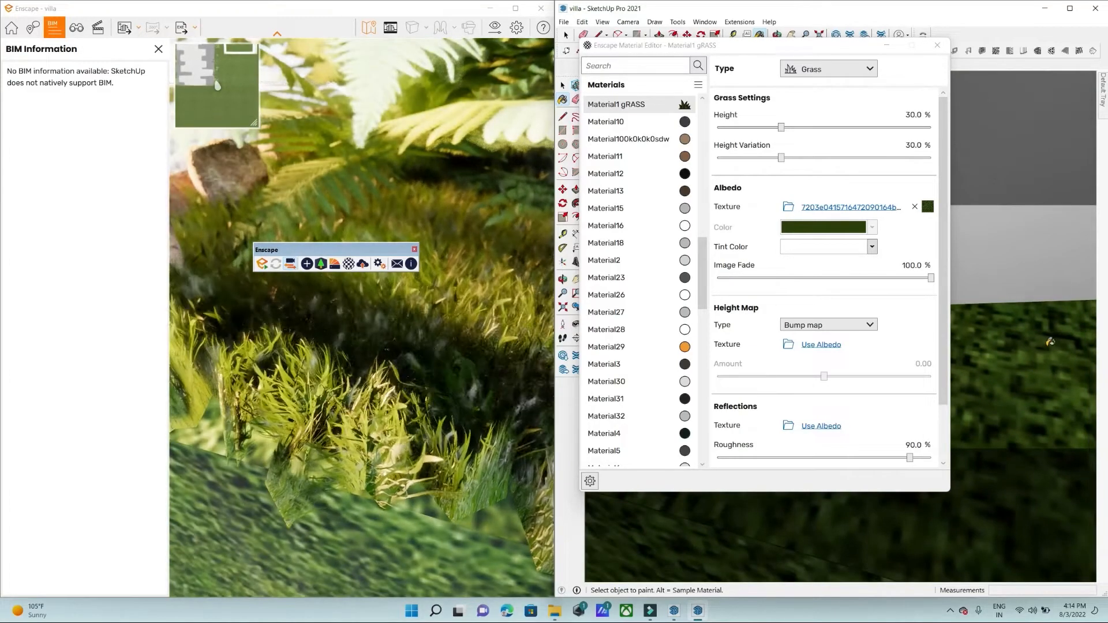
mouse_move(1019, 386)
middle_mouse_down()
mouse_move(869, 306)
mouse_move(778, 302)
mouse_move(791, 315)
middle_mouse_up()
left_click(814, 71)
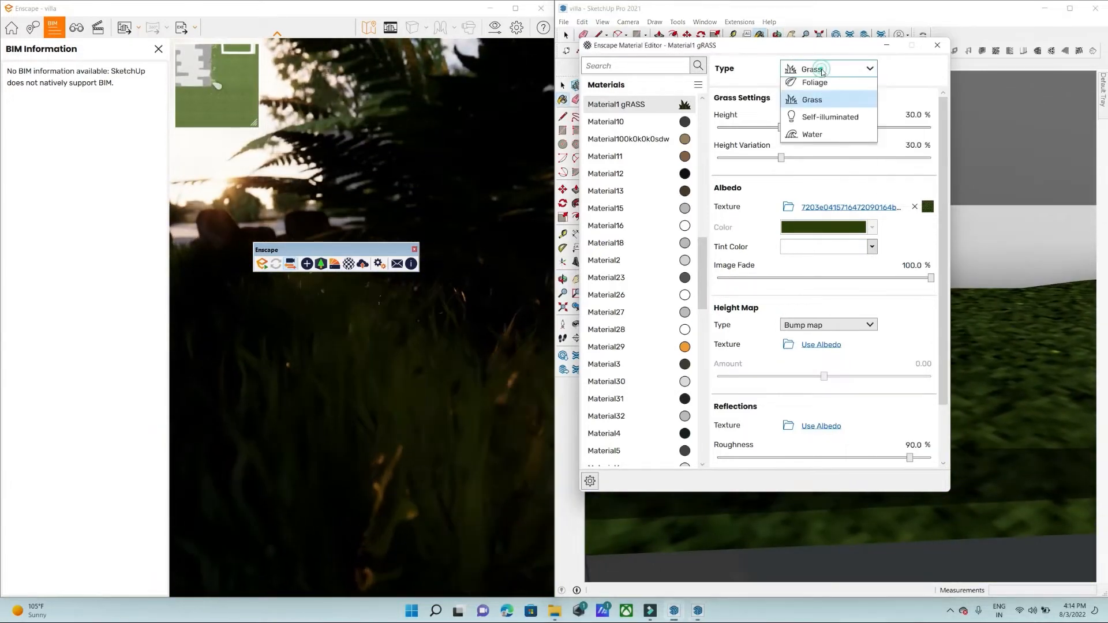
left_click(819, 91)
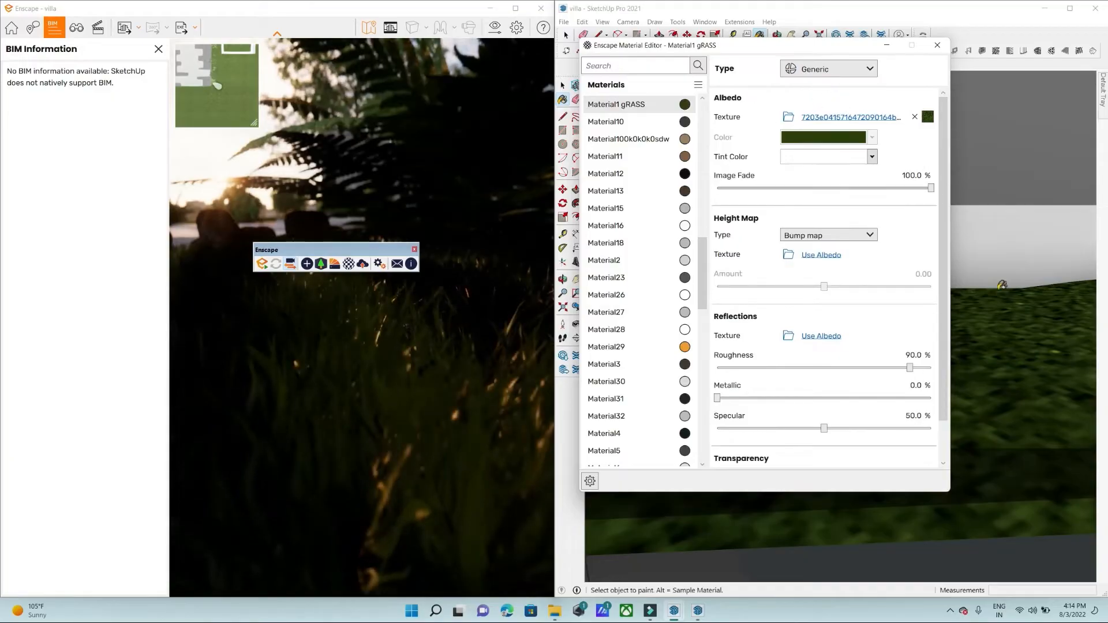
Rename the lawn material as Material1 in the model's materials.
left_click(978, 347)
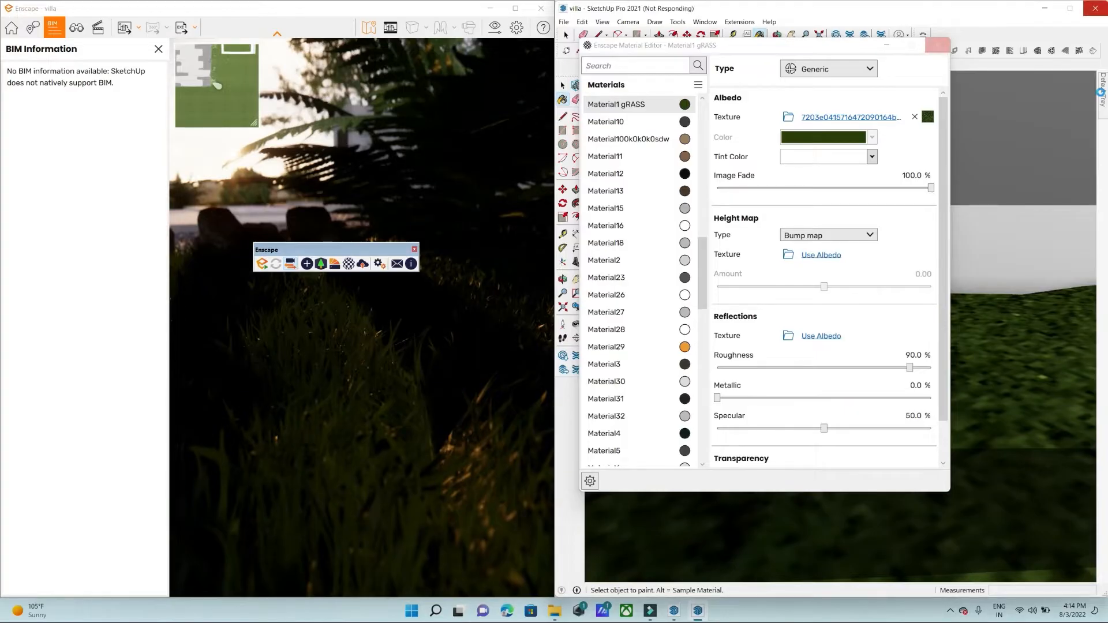
mouse_move(1101, 92)
left_click_drag(1049, 108, 1027, 96)
key("BackSpace")
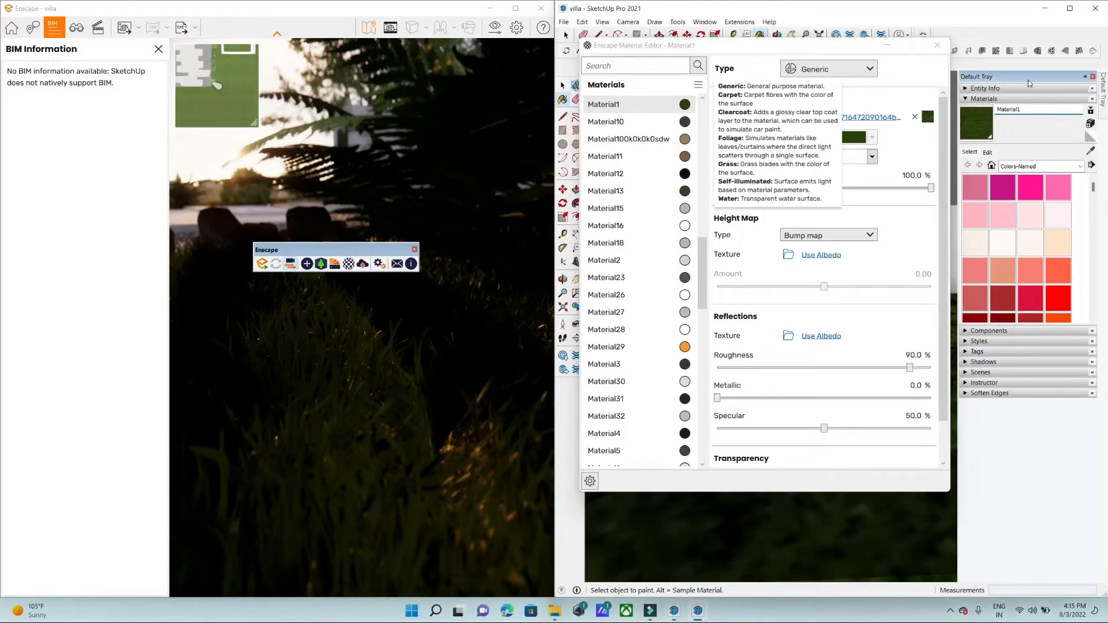
middle_click_drag(1019, 300, 1033, 377)
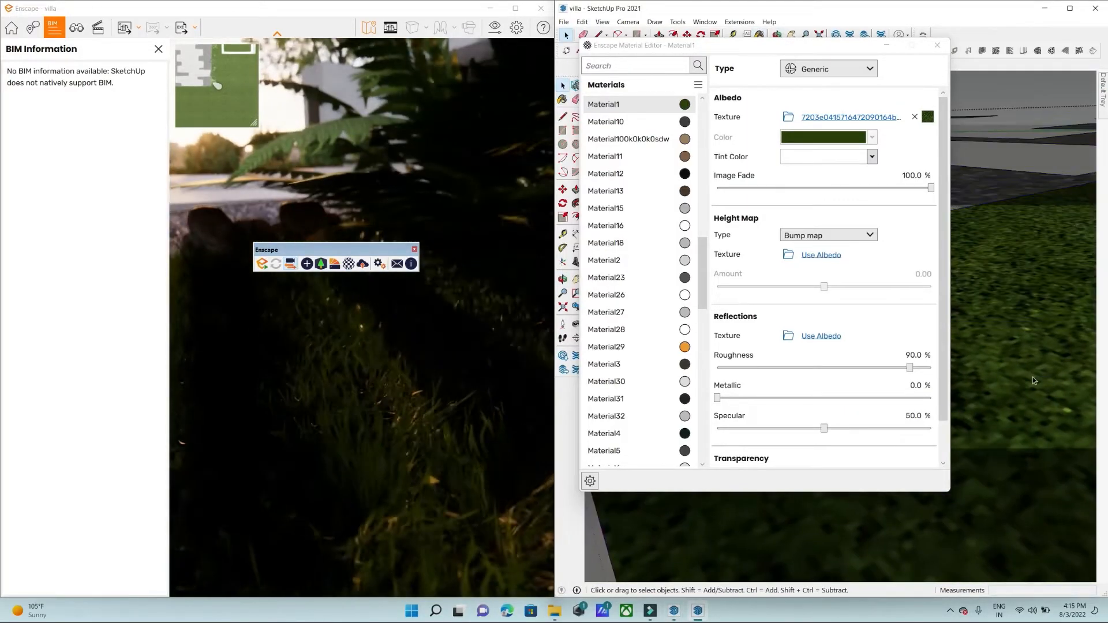
Choose another material type for the lawn material Material1 and check the lawn around the planting.
key("space")
middle_click_drag(1021, 324, 973, 348)
left_click(829, 69)
left_click(814, 123)
mouse_move(1039, 404)
middle_mouse_down()
mouse_move(1065, 429)
mouse_move(1059, 467)
mouse_move(1061, 425)
middle_mouse_up()
scroll(1057, 427, "up", 3)
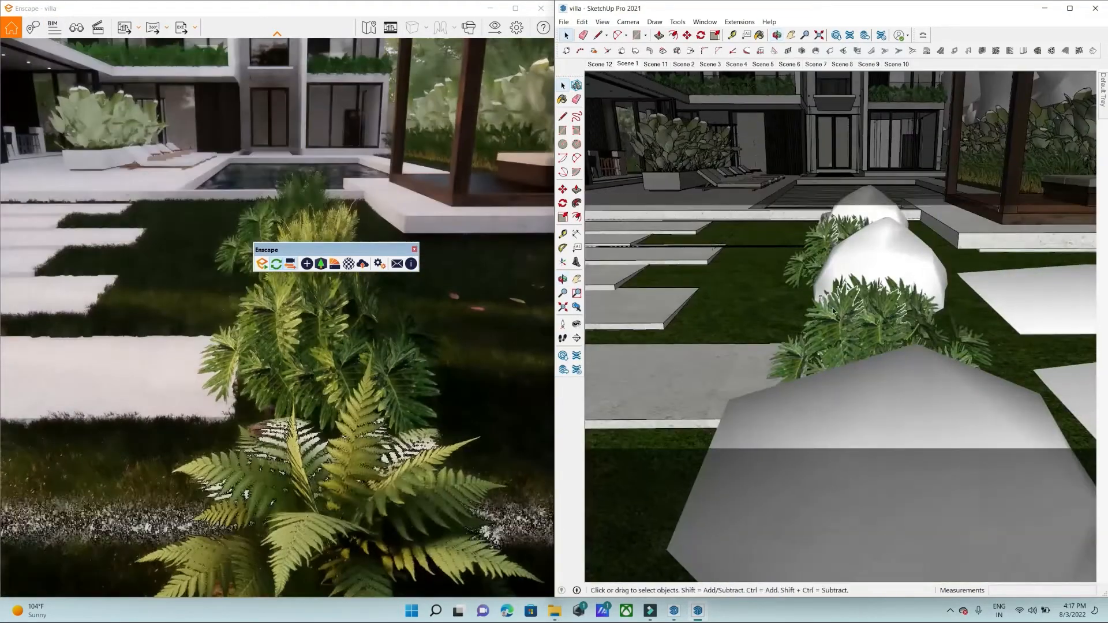
mouse_move(833, 311)
middle_mouse_down()
mouse_move(866, 370)
mouse_move(835, 375)
middle_mouse_up()
scroll(861, 364, "down", 4)
scroll(835, 374, "up", 1)
scroll(834, 374, "up", 8)
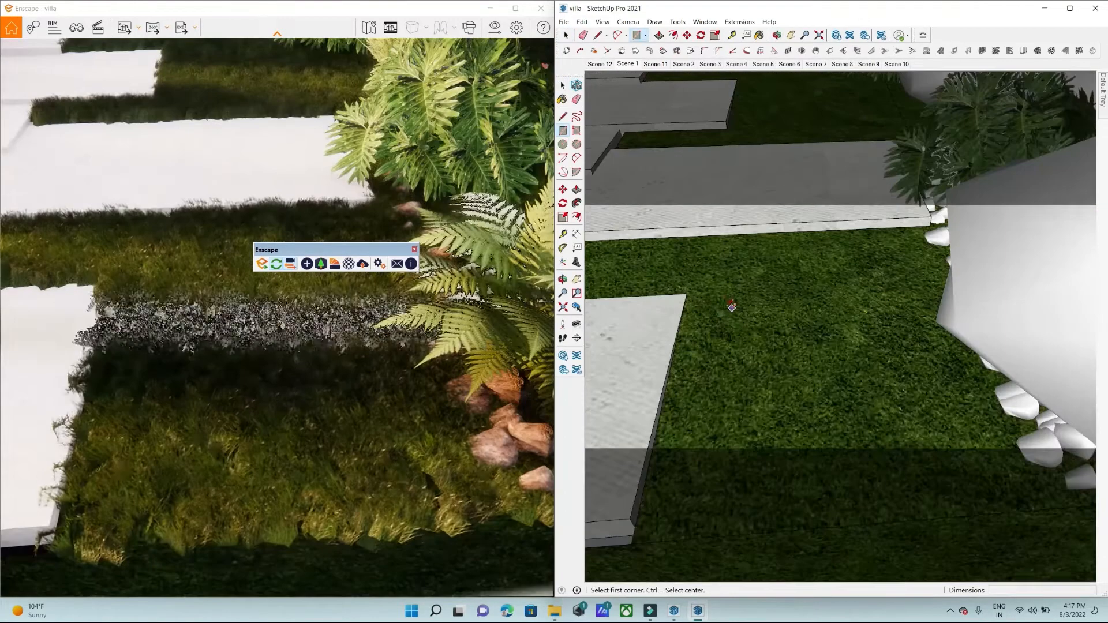
key("r")
left_click(783, 359)
scroll(846, 386, "down", 1)
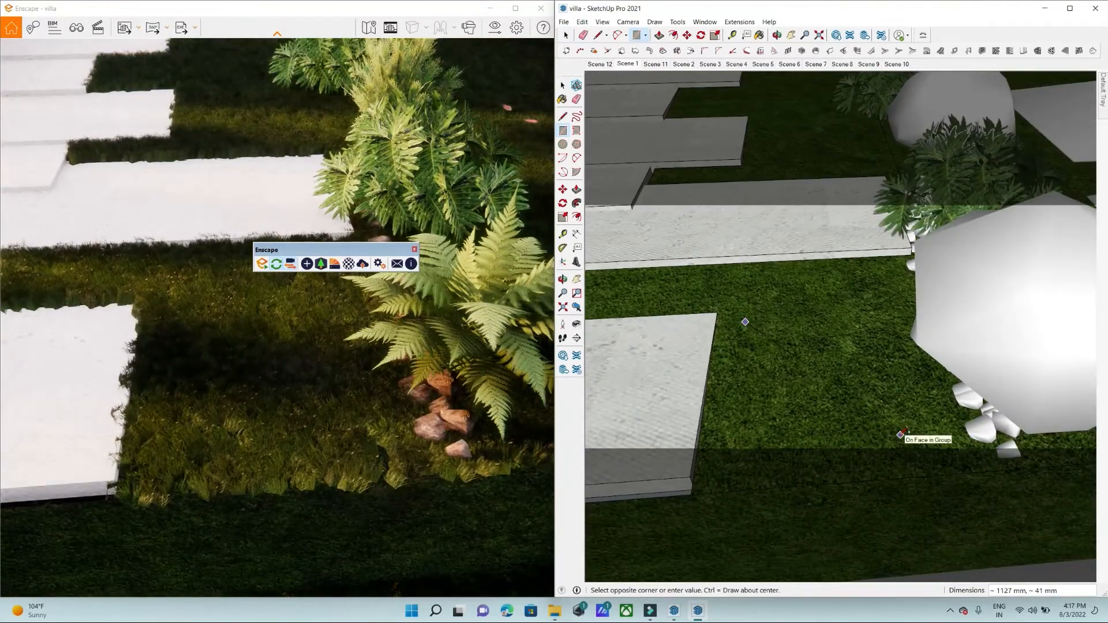
key("Escape")
scroll(781, 271, "down", 8)
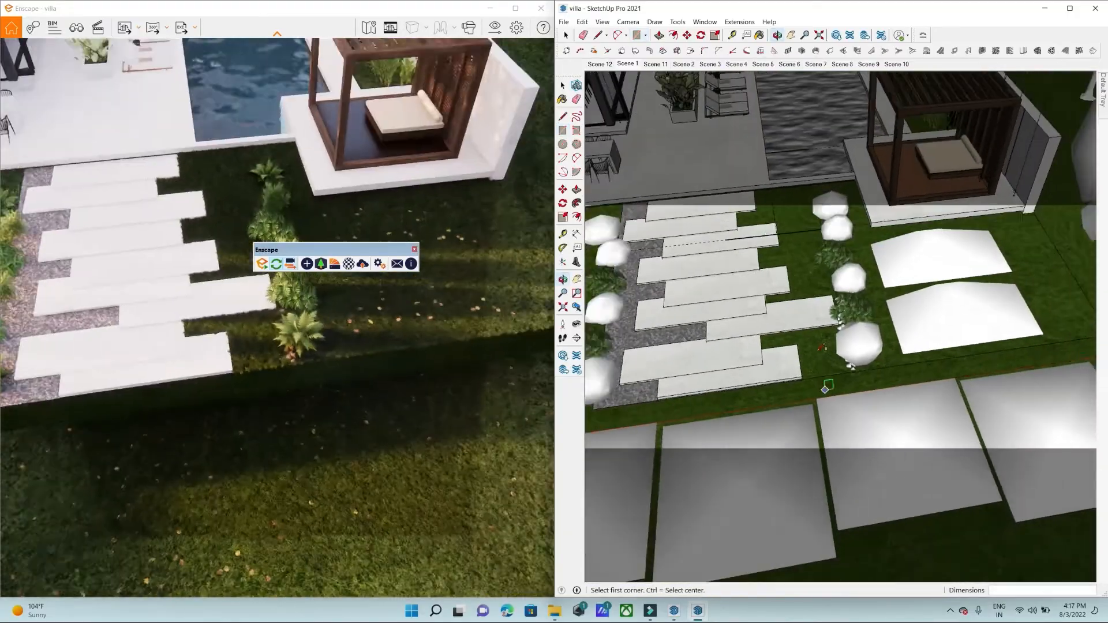
Draw a rectangle on the empty ground beside the villa's lawn, beyond the large trees.
middle_click_drag(826, 384, 852, 420)
scroll(854, 416, "up", 3)
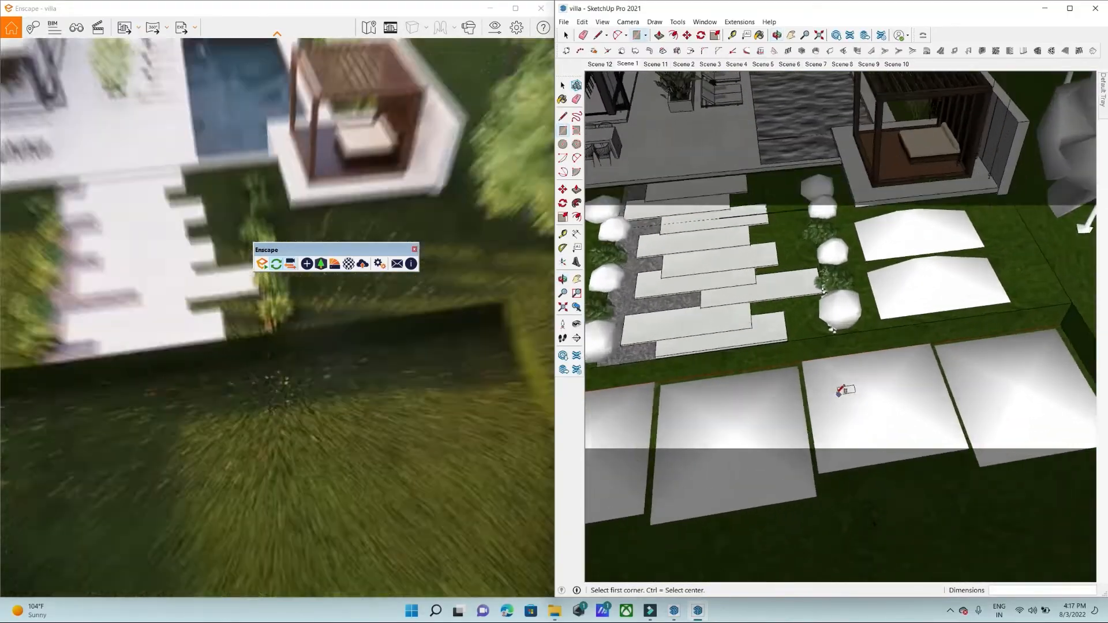
left_click(831, 385)
key("Escape")
scroll(904, 256, "down", 10)
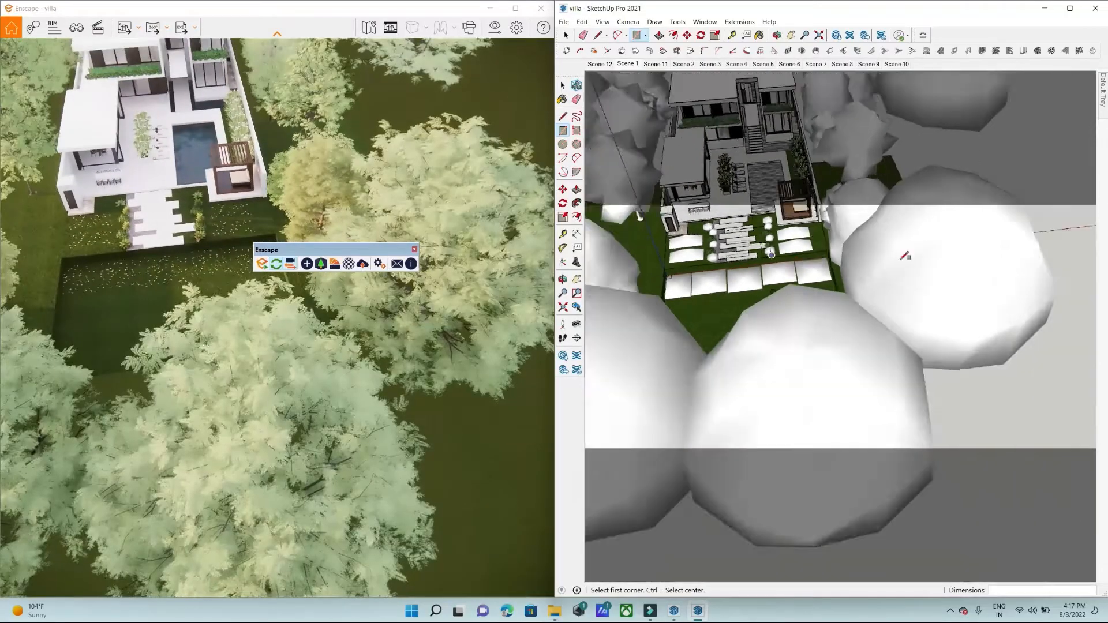
middle_click_drag(902, 260, 916, 369)
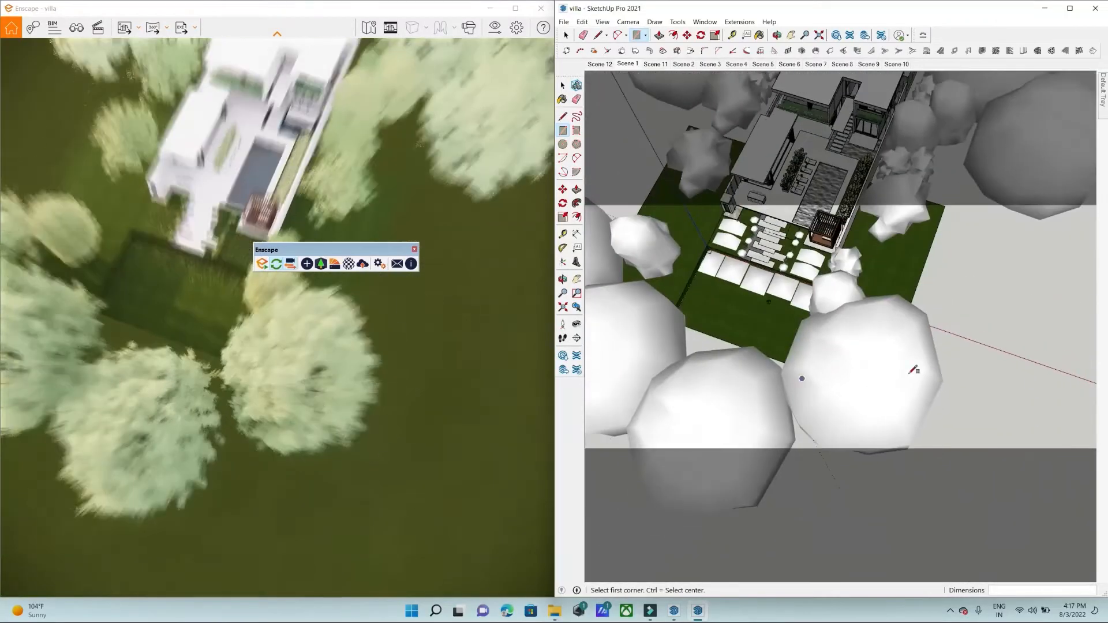
scroll(944, 295, "up", 4)
left_click(932, 303)
left_click(1050, 252)
scroll(670, 265, "down", 2)
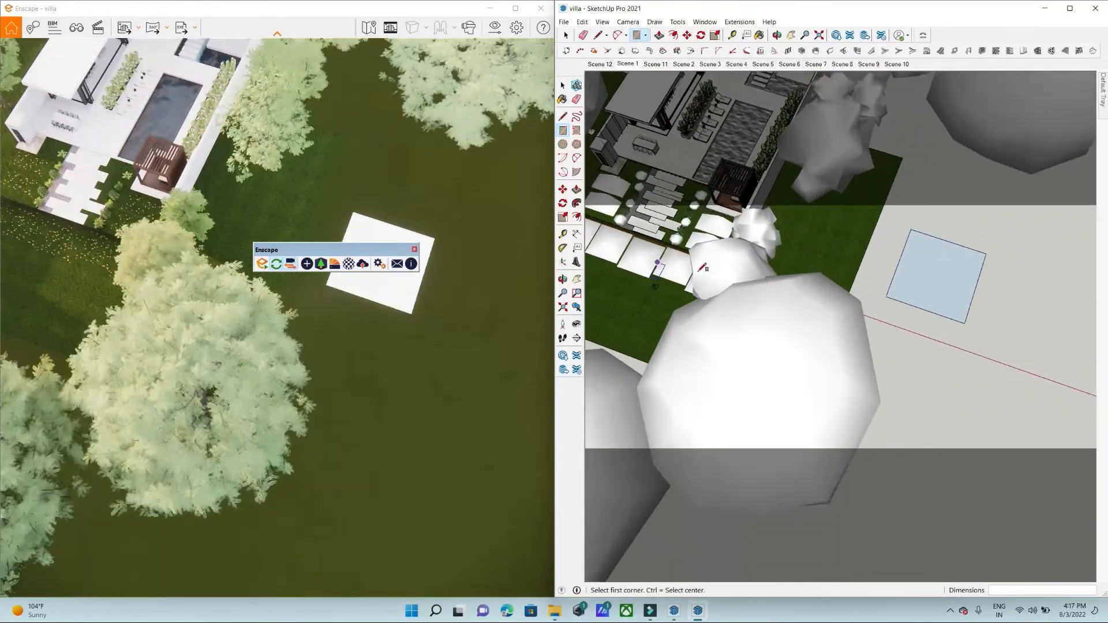
Paint the new ground rectangle with Grass Light Green from the Landscaping, Fencing and Vegetation materials.
scroll(900, 265, "up", 9)
scroll(956, 283, "up", 3)
middle_click_drag(931, 251, 901, 29)
scroll(895, 213, "up", 3)
key("space")
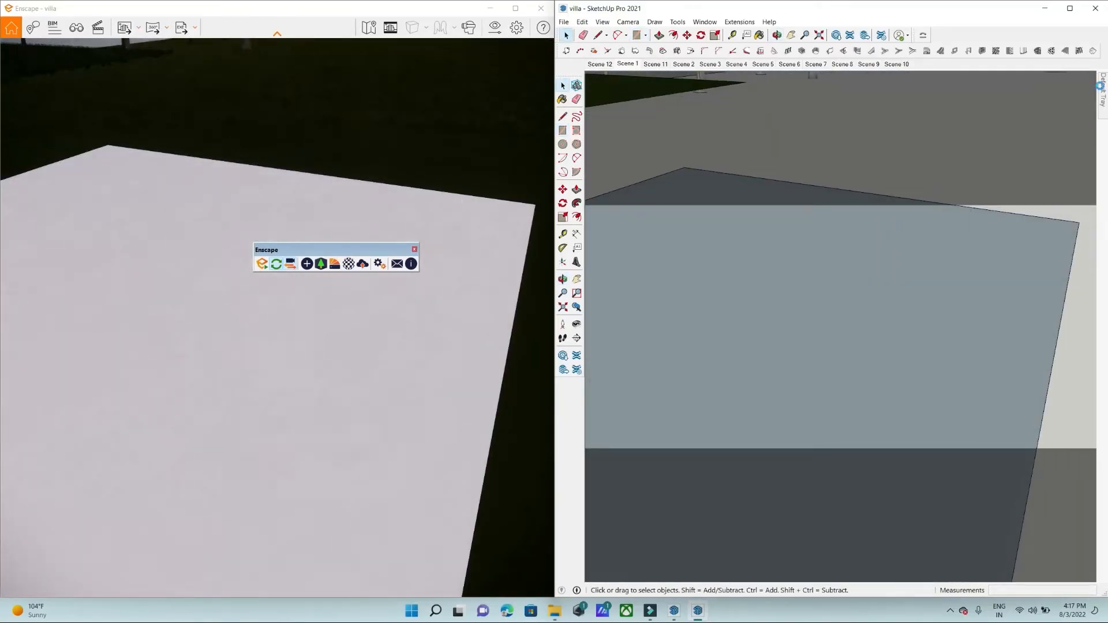
mouse_move(1100, 85)
left_click(1025, 167)
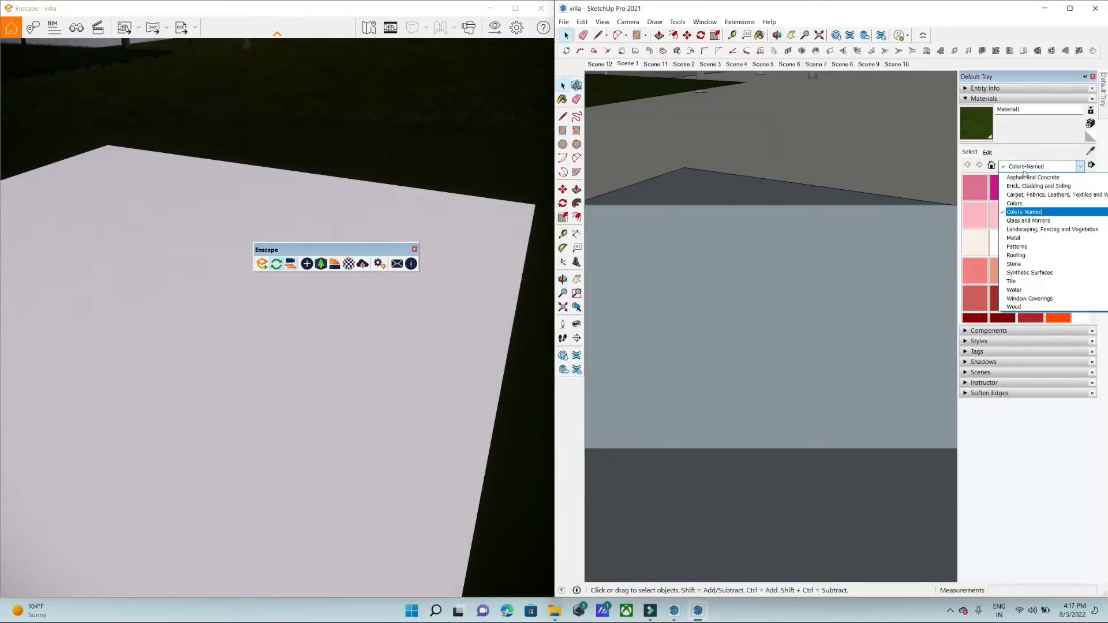
left_click(1032, 231)
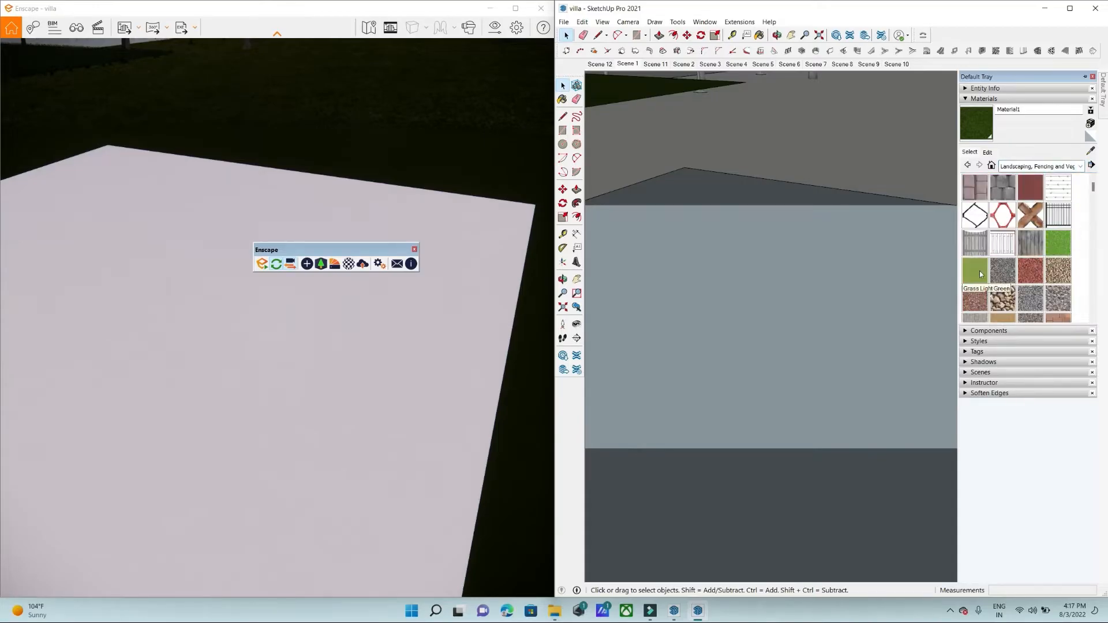
left_click(975, 271)
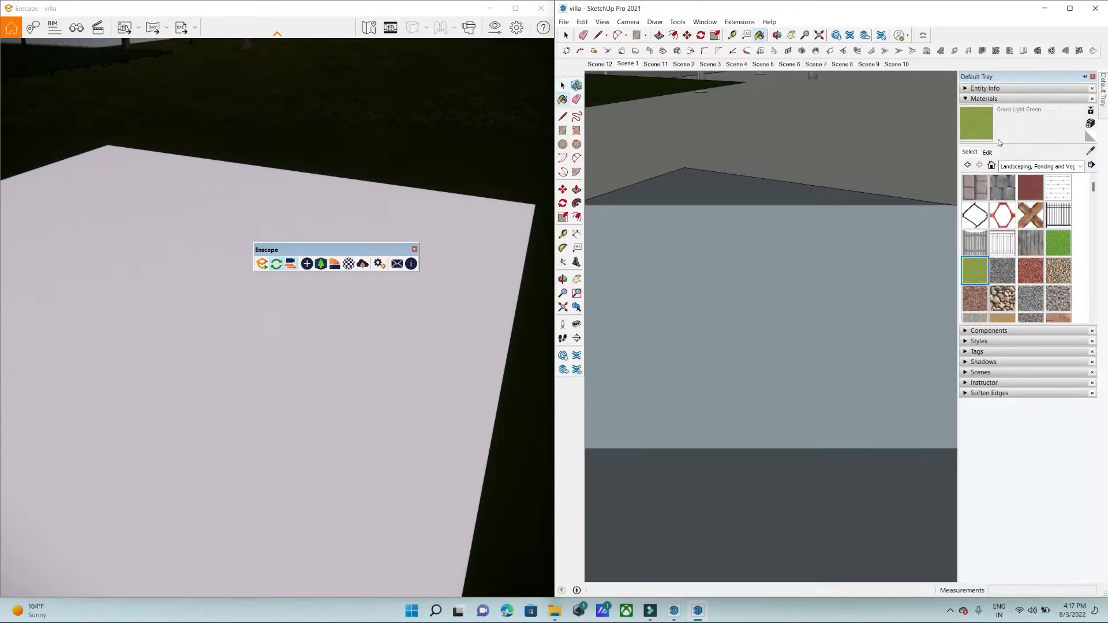
left_click(790, 279)
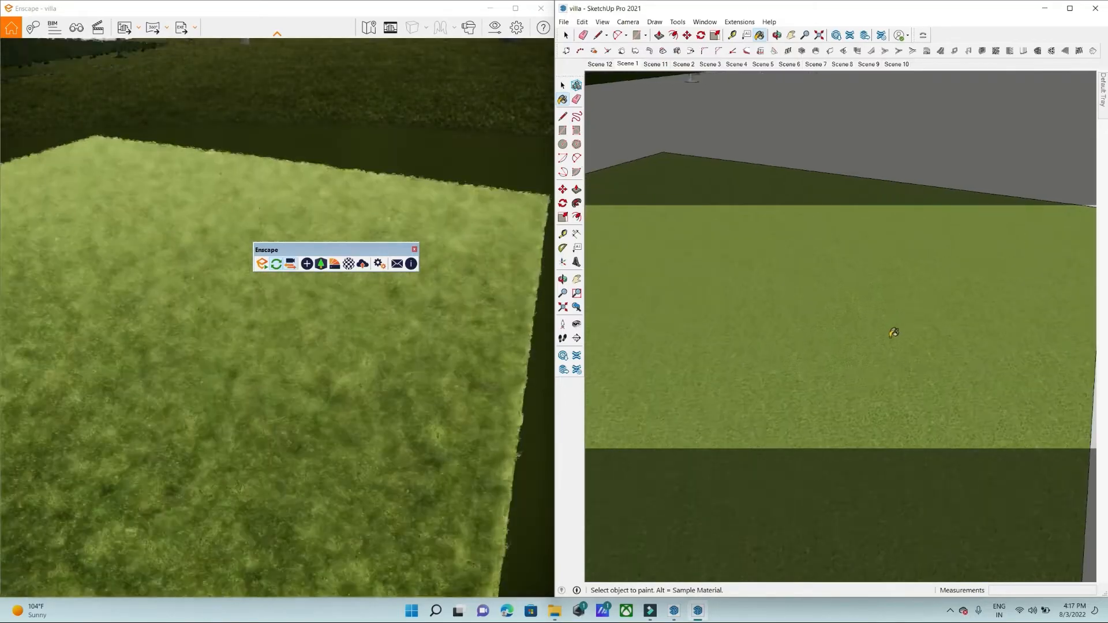
Rename the rectangle's grass material as [Light Green]1 and check the rendered surface up close.
mouse_move(894, 332)
middle_mouse_down()
mouse_move(799, 329)
mouse_move(804, 347)
mouse_move(807, 299)
mouse_move(762, 238)
middle_mouse_up()
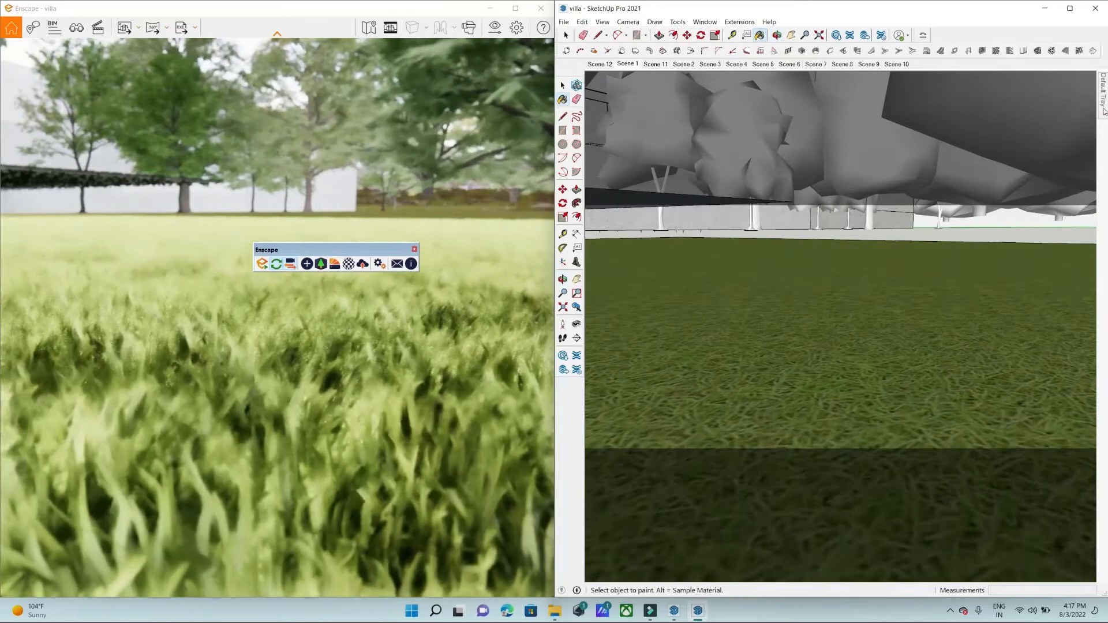
mouse_move(1105, 109)
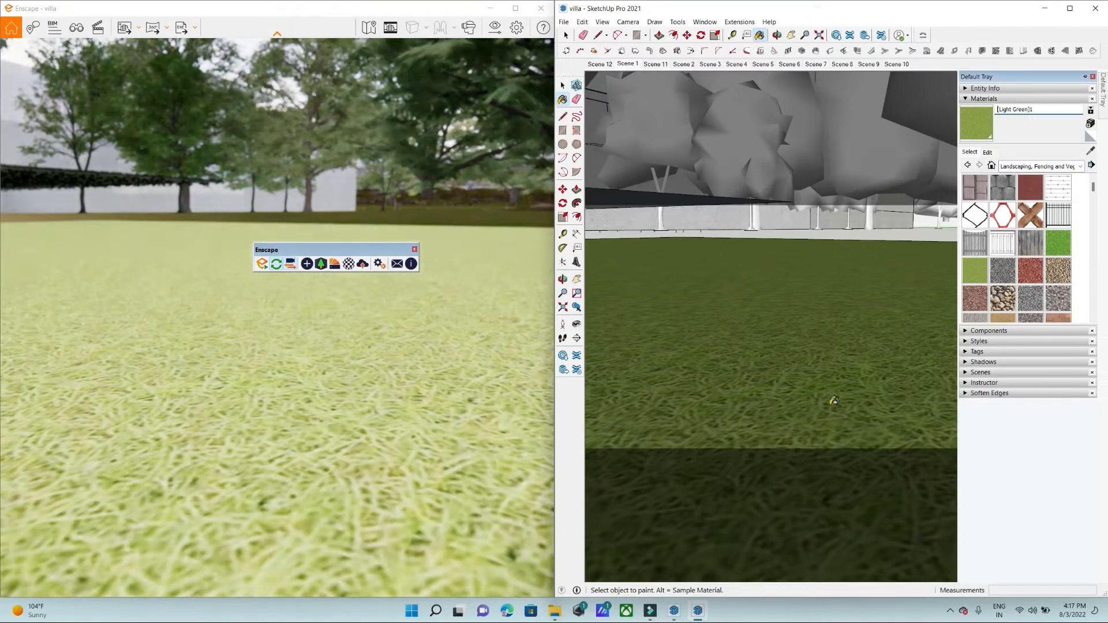
mouse_move(787, 329)
middle_mouse_down()
mouse_move(720, 430)
mouse_move(920, 308)
middle_mouse_up()
key("b")
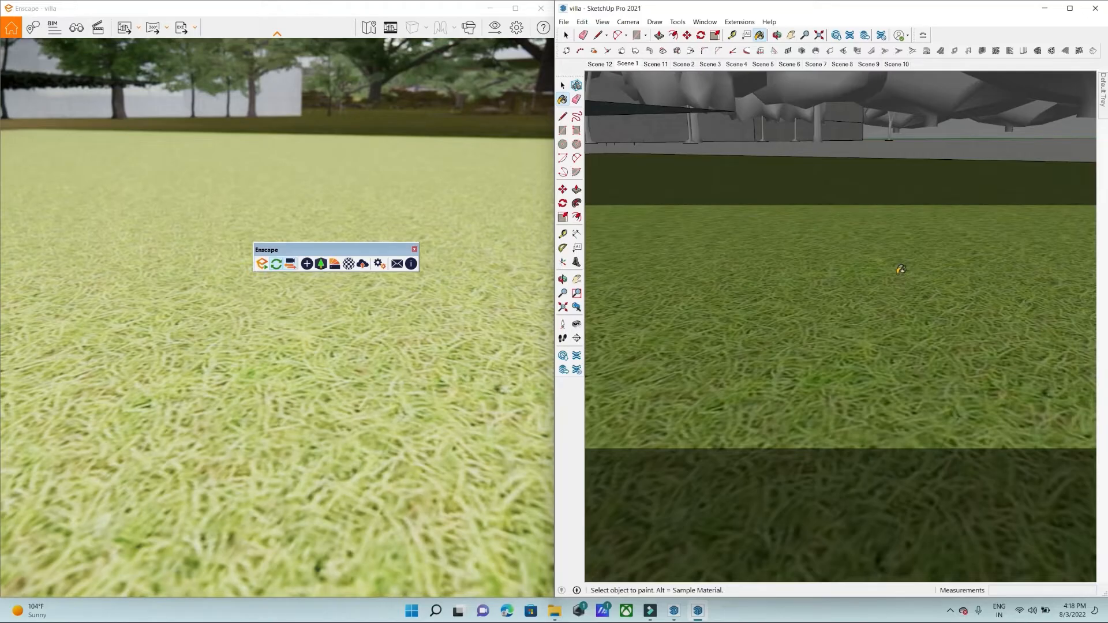
Draw a small rectangle on the grass surface and pull it up about 322 mm into a box.
key("r")
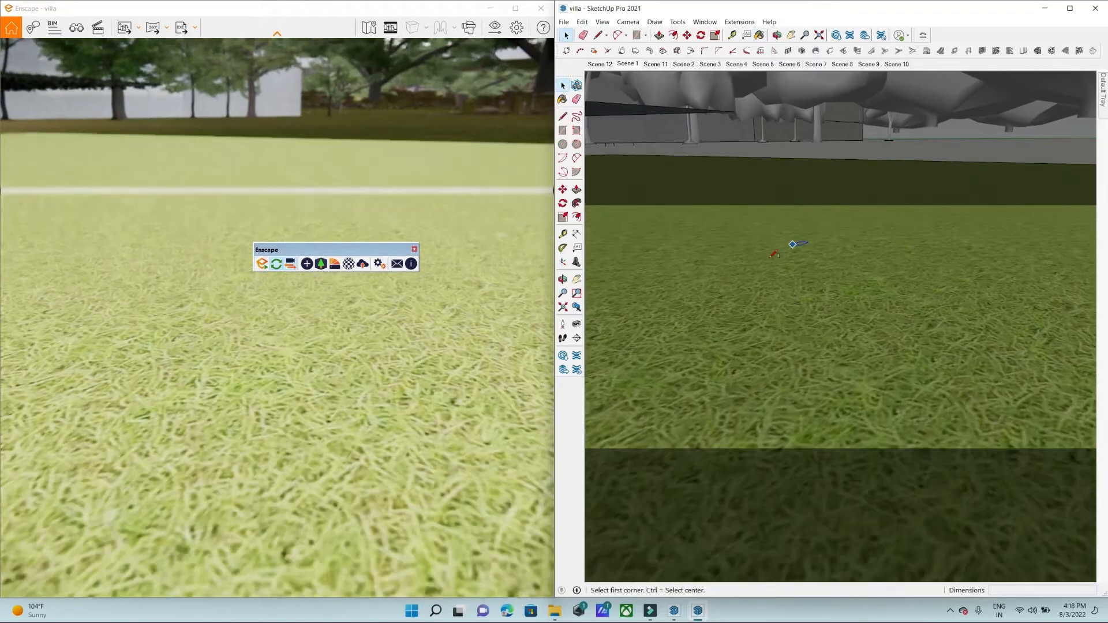
left_click(759, 261)
left_click(813, 352)
key("p")
left_click_drag(811, 332, 786, 83)
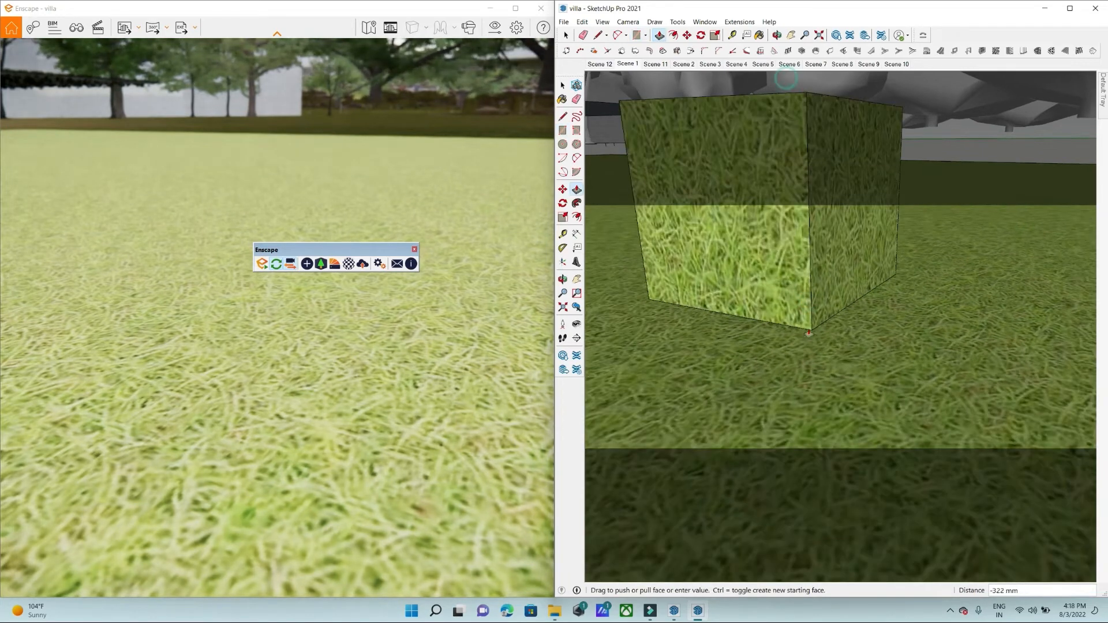
scroll(801, 408, "down", 5)
key("space")
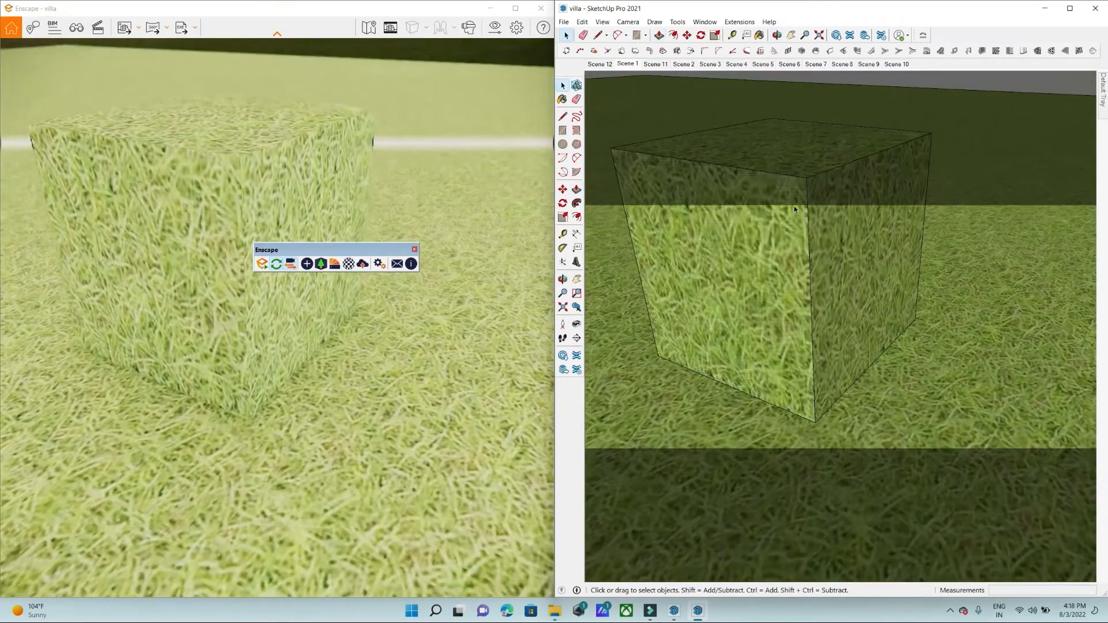
Paint the faces of the box with the dark grey Color M06 from the Colors materials.
mouse_move(1104, 87)
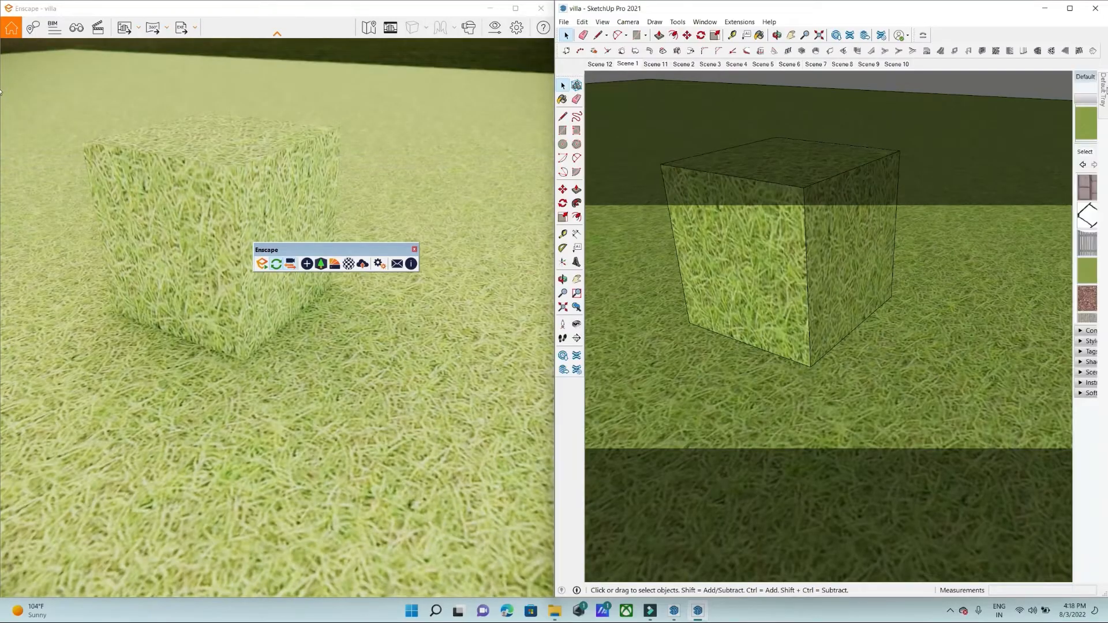
left_click(1022, 167)
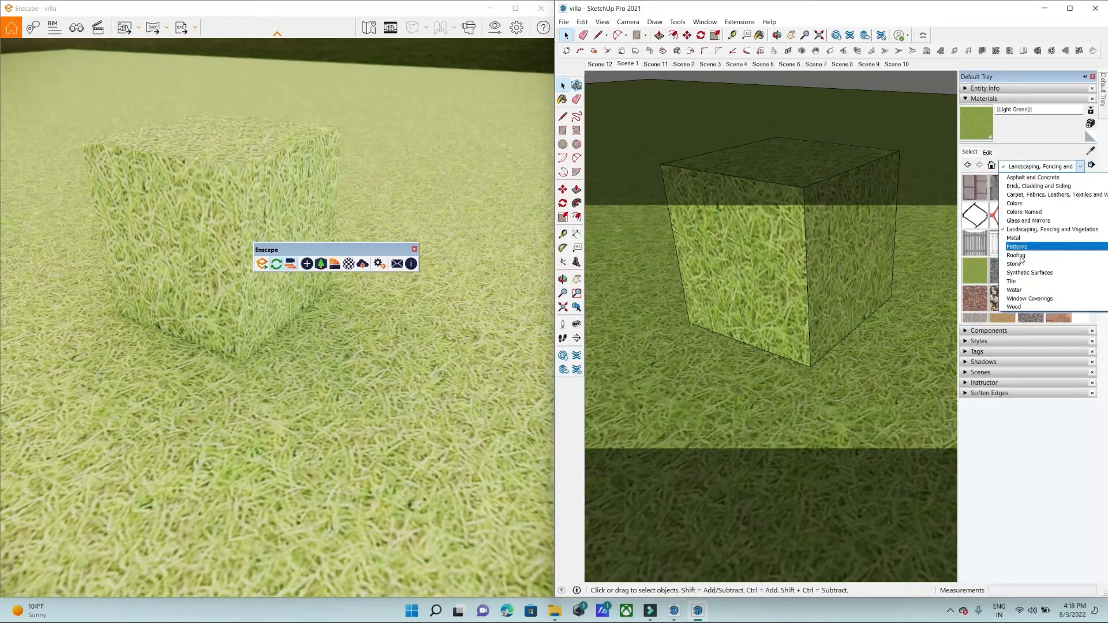
left_click(1036, 209)
scroll(1047, 261, "down", 8)
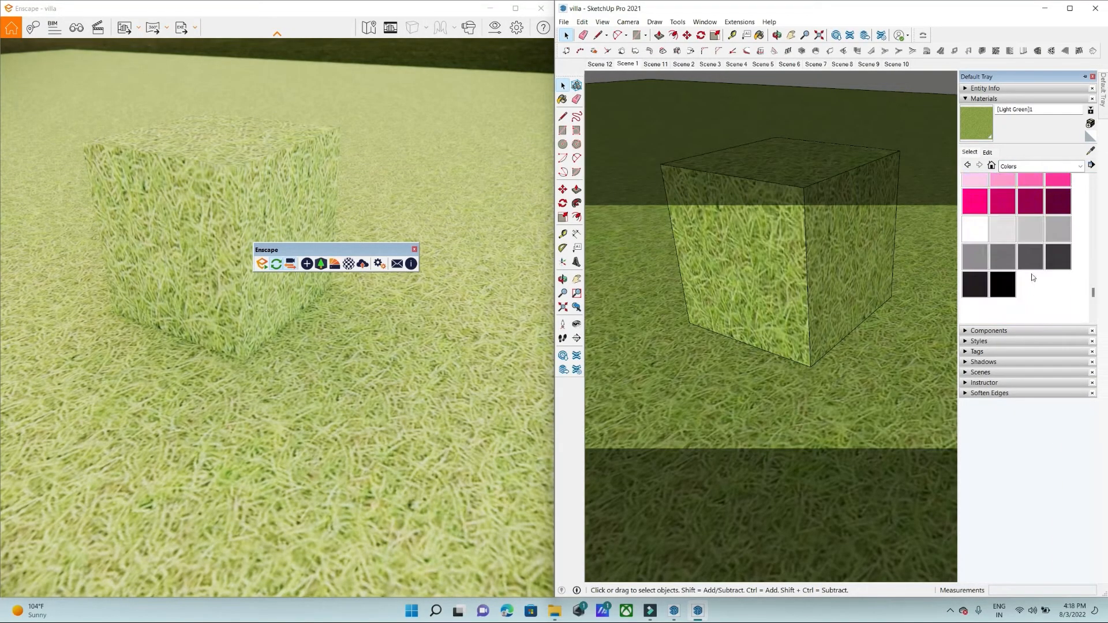
left_click(1013, 265)
left_click(772, 164)
left_click(765, 225)
left_click(837, 237)
middle_click_drag(710, 242, 490, 254)
left_click(1014, 248)
mouse_move(1079, 266)
middle_mouse_down()
mouse_move(606, 254)
mouse_move(1073, 271)
mouse_move(938, 277)
mouse_move(825, 219)
mouse_move(988, 107)
mouse_move(997, 168)
mouse_move(1016, 150)
middle_mouse_up()
left_click(996, 260)
scroll(824, 218, "up", 3)
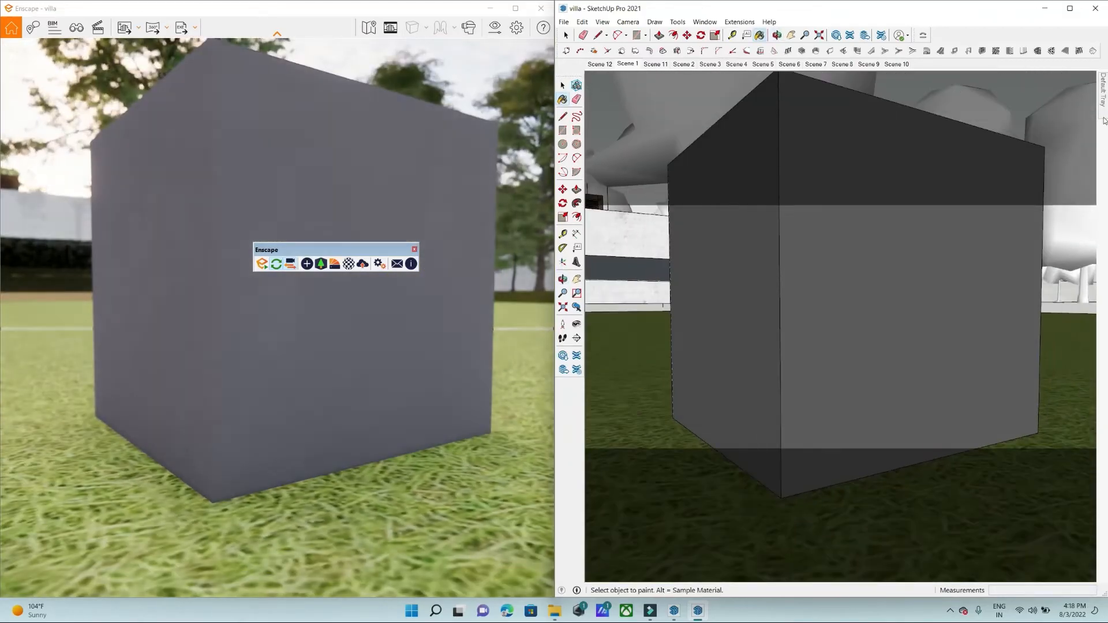
Rename the box's grey material as Color M06 Aluminium and check its rendered reflections.
mouse_move(1102, 101)
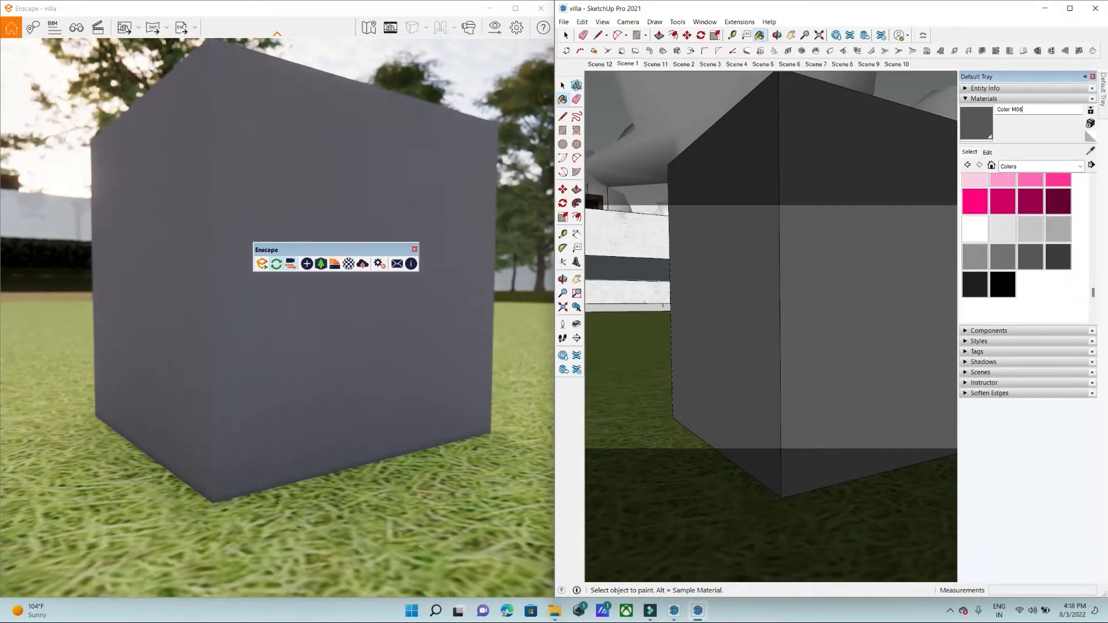
type("Aluminium")
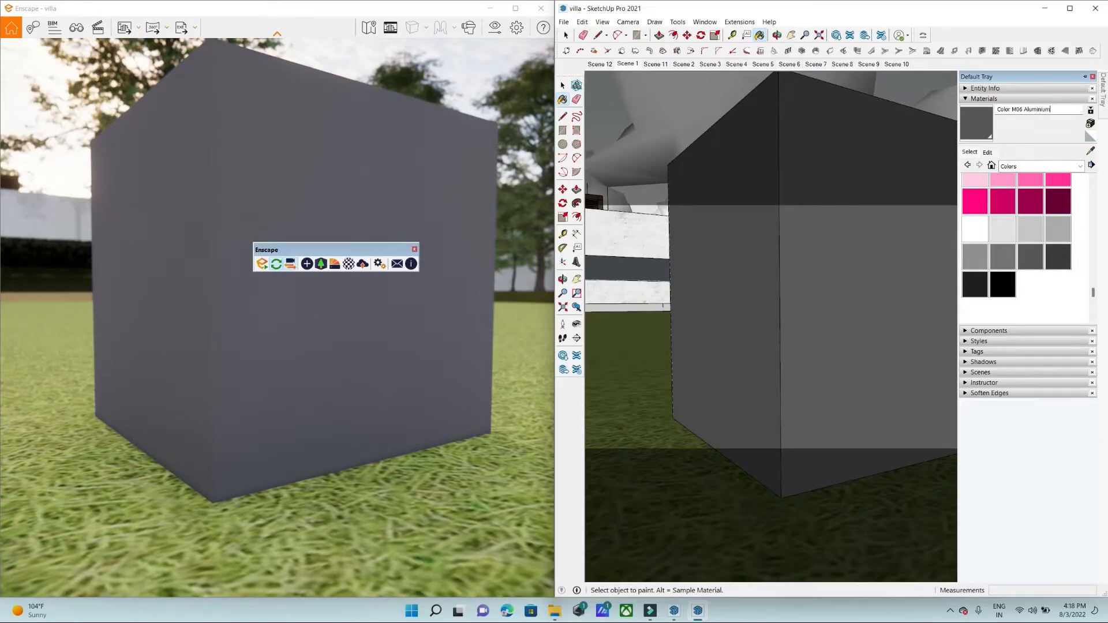
key("Return")
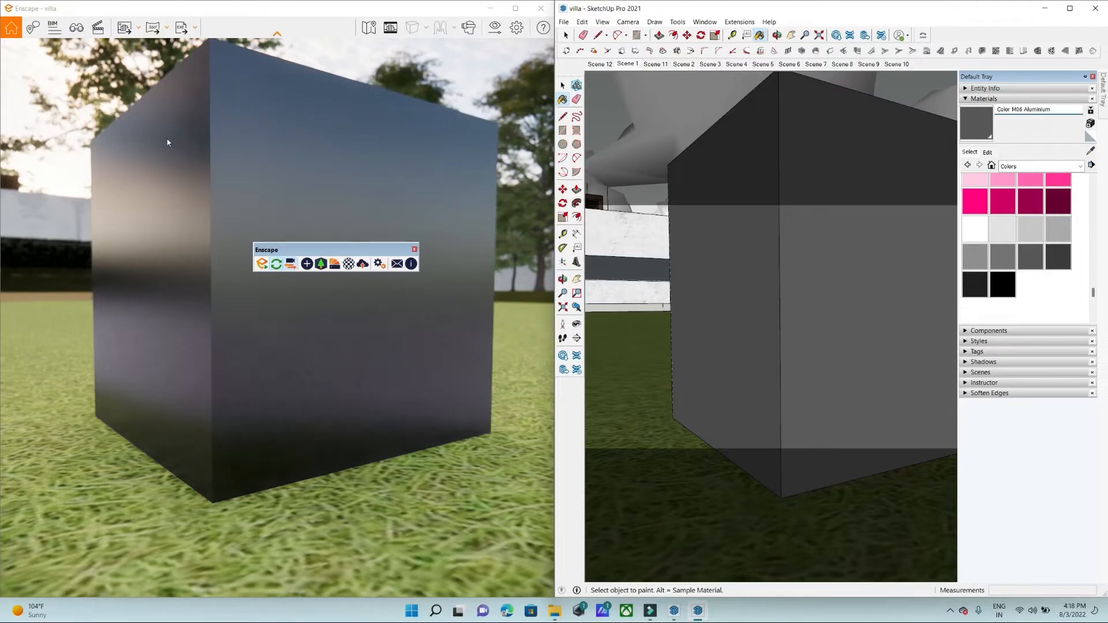
mouse_move(722, 350)
left_mouse_down()
mouse_move(794, 331)
mouse_move(762, 242)
mouse_move(700, 284)
mouse_move(707, 326)
left_mouse_up()
middle_click_drag(707, 326, 861, 247)
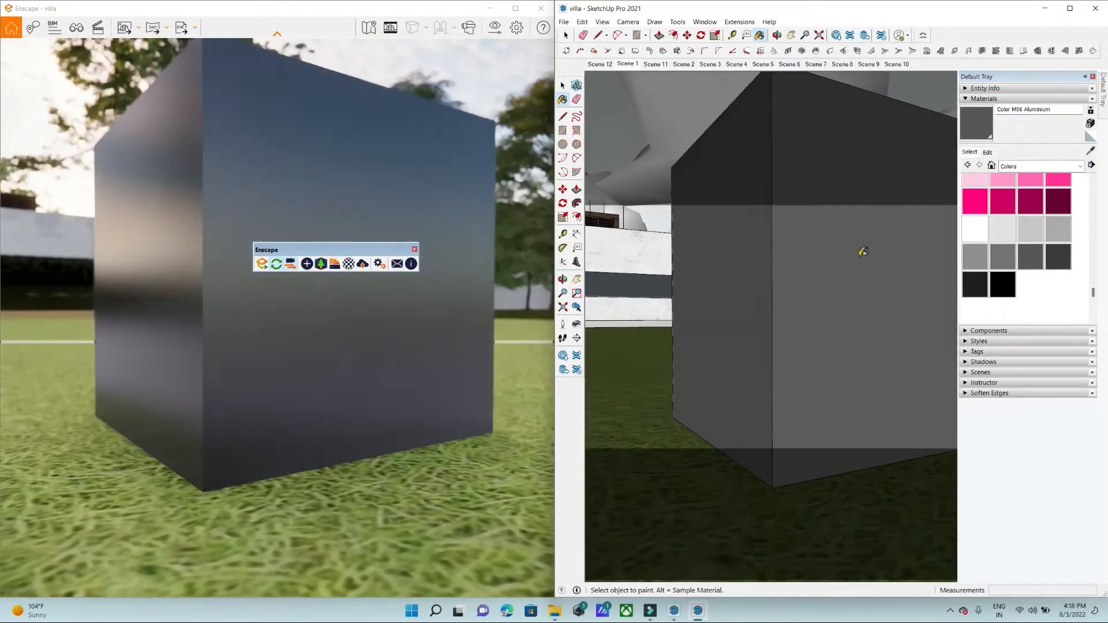
Rename the box's material as Color M06 Metal and finally Color M06 Ceramic to compare the rendered reflections.
double_click(1034, 110)
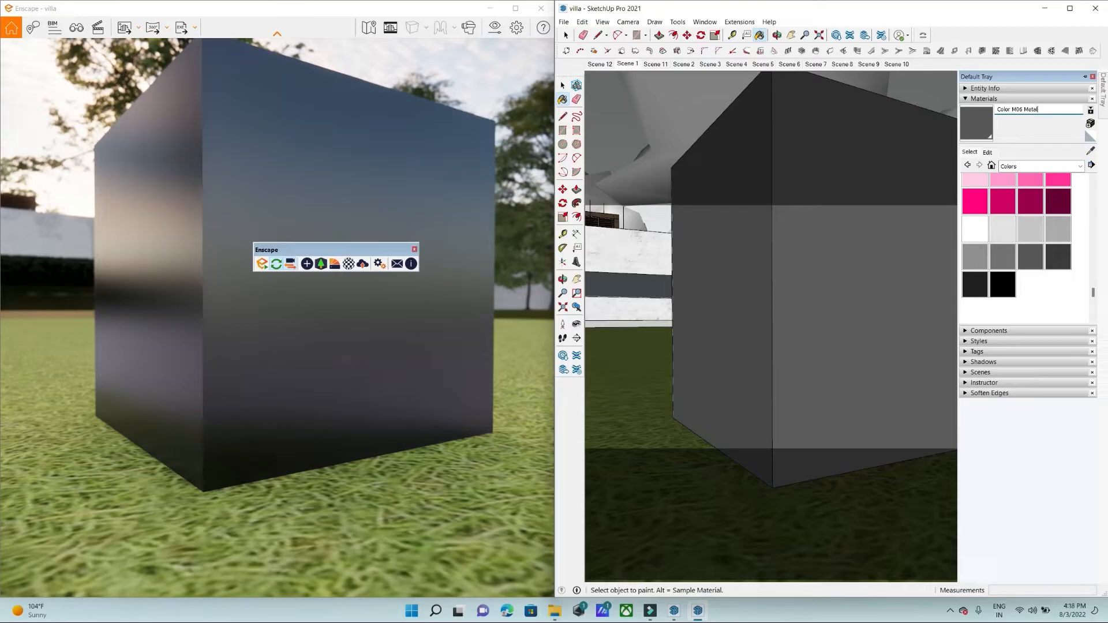
key("Return")
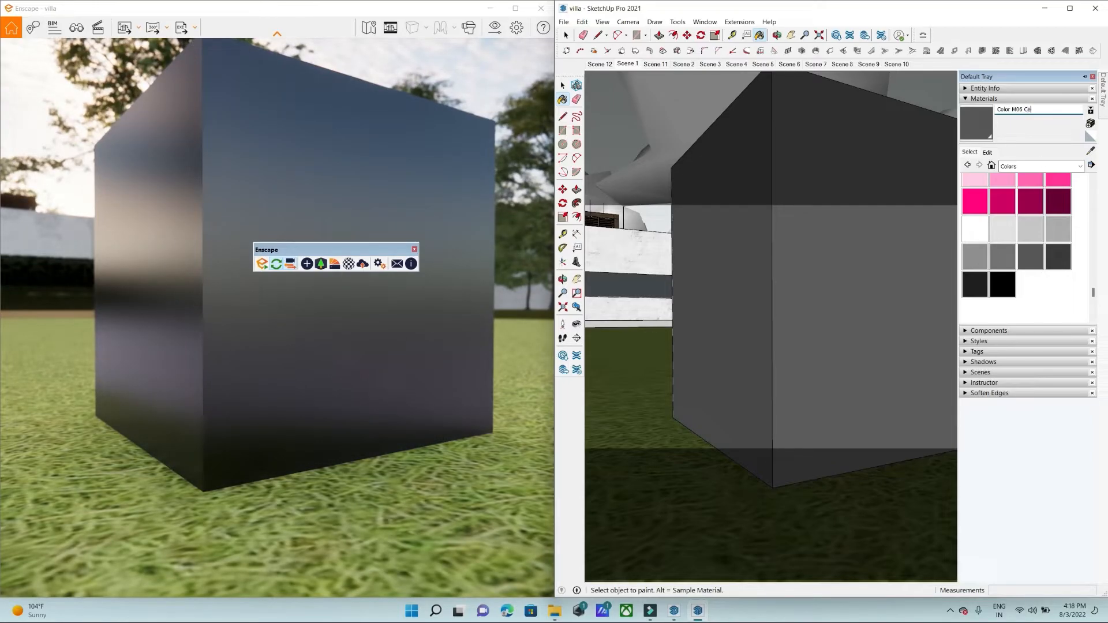
key("Return")
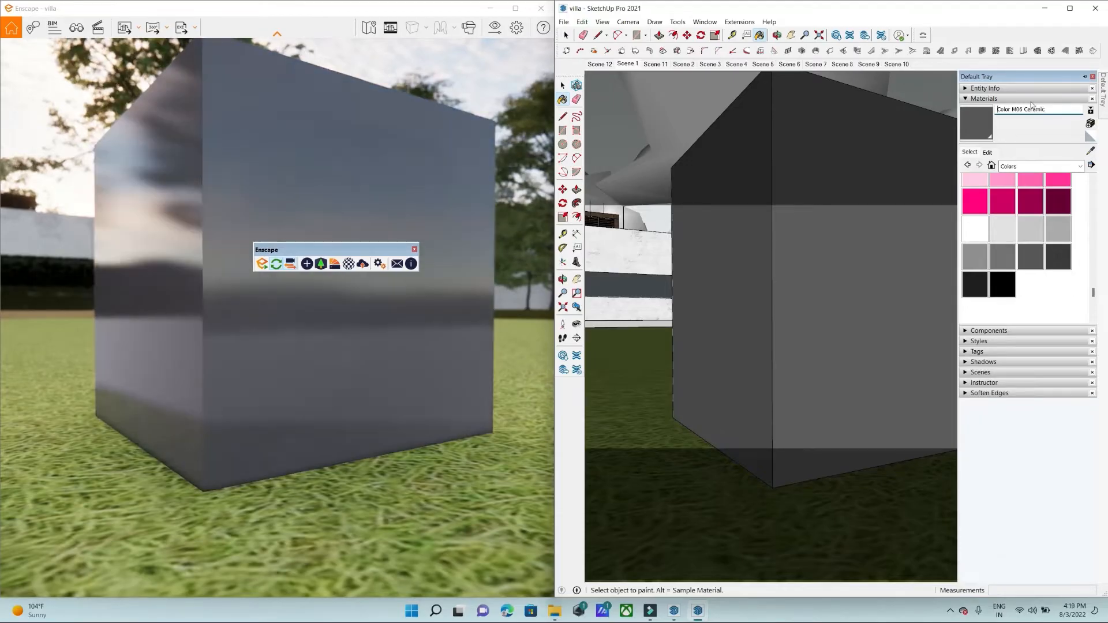
mouse_move(787, 343)
middle_mouse_down()
mouse_move(802, 314)
mouse_move(854, 300)
mouse_move(769, 220)
mouse_move(764, 292)
mouse_move(784, 341)
mouse_move(797, 323)
middle_mouse_up()
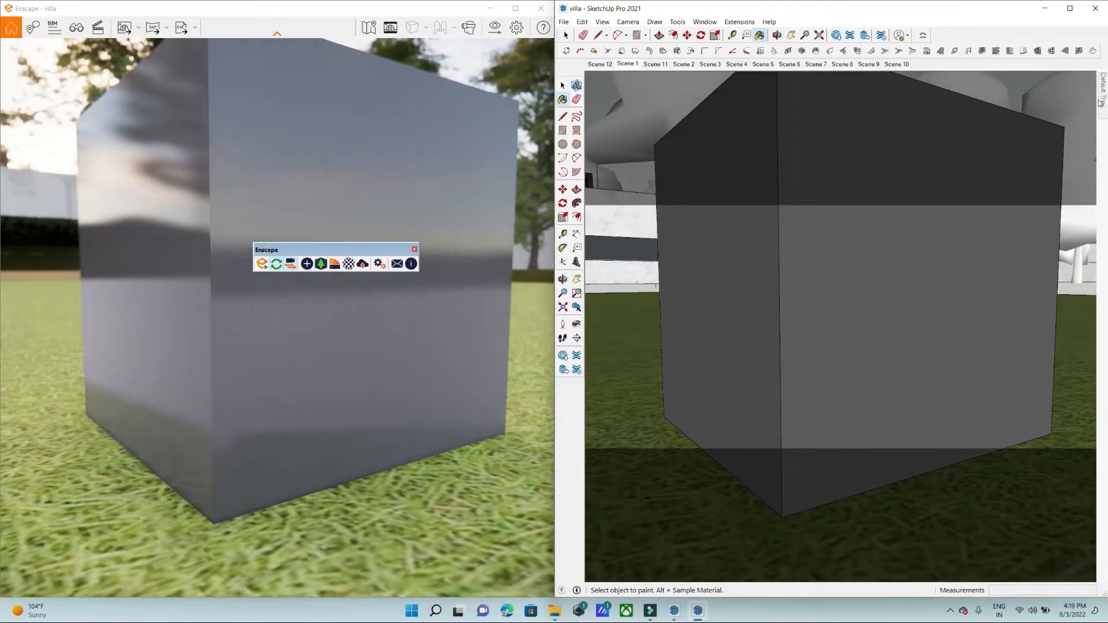
Undo the box, its paint and the rename of the grass material, and look across the rendered grass.
middle_click_drag(763, 306, 860, 429)
key("space")
scroll(861, 429, "up", 4)
scroll(860, 429, "down", 6)
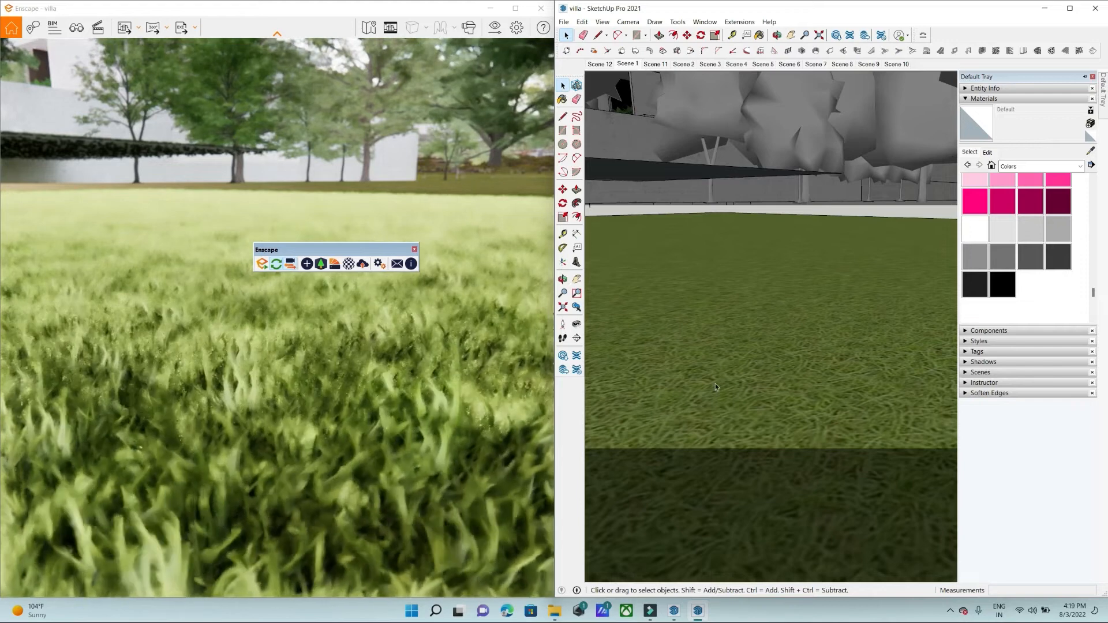
Sample the rectangle's grass material, rename it as [ Light Green]1 and set its Enscape material type to Grass.
key("b")
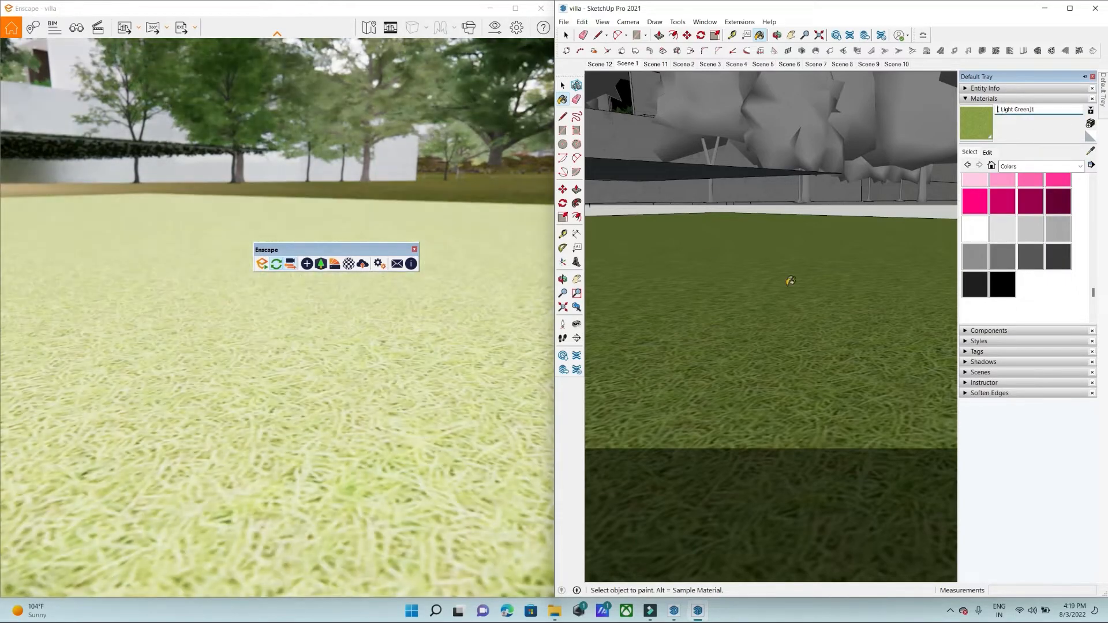
middle_click_drag(792, 281, 793, 294)
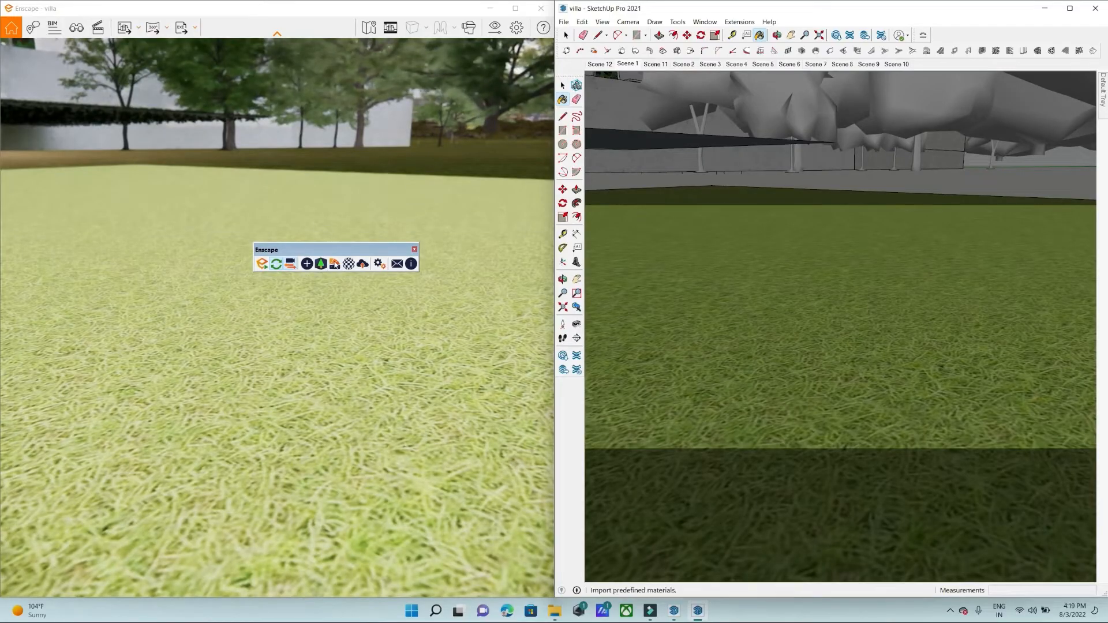
left_click(348, 265)
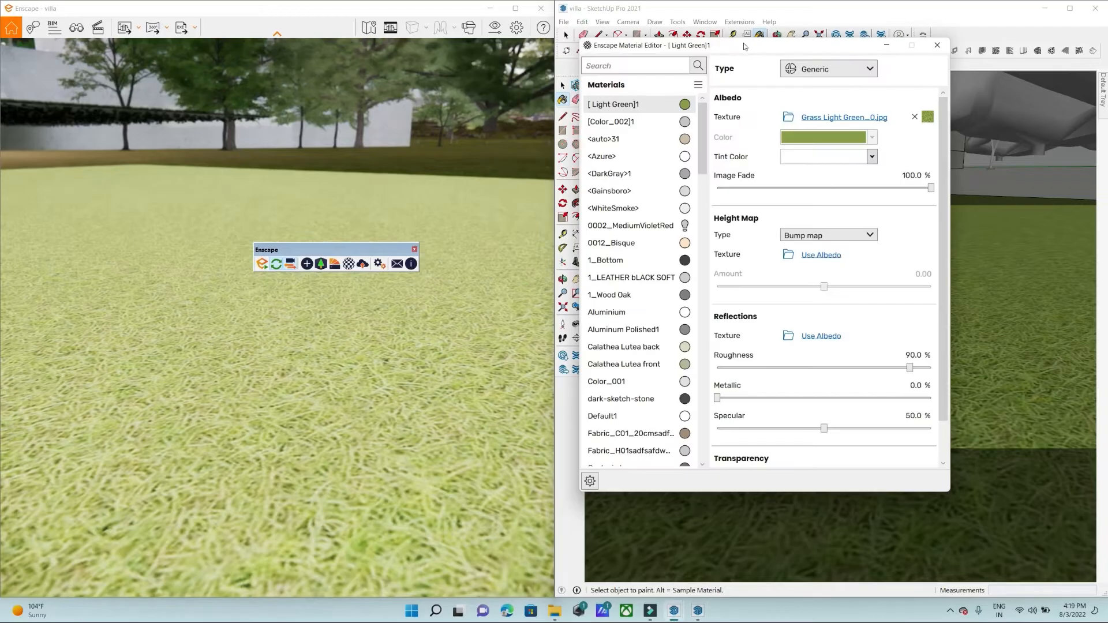
left_click(814, 69)
left_click(813, 156)
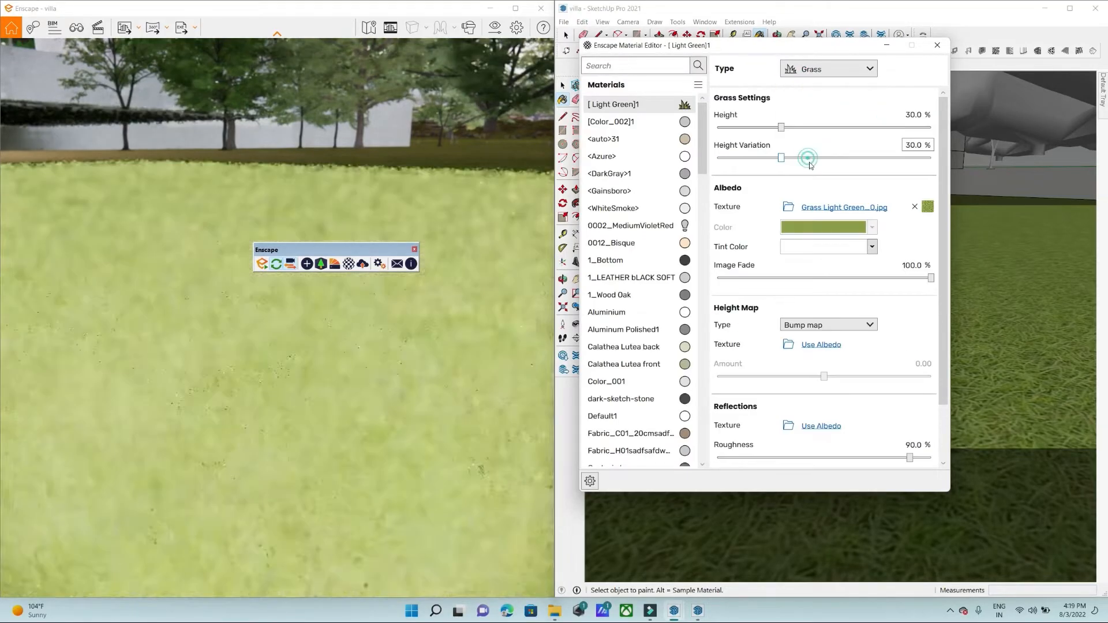
mouse_move(1011, 369)
middle_mouse_down()
mouse_move(1022, 330)
mouse_move(1026, 339)
middle_mouse_up()
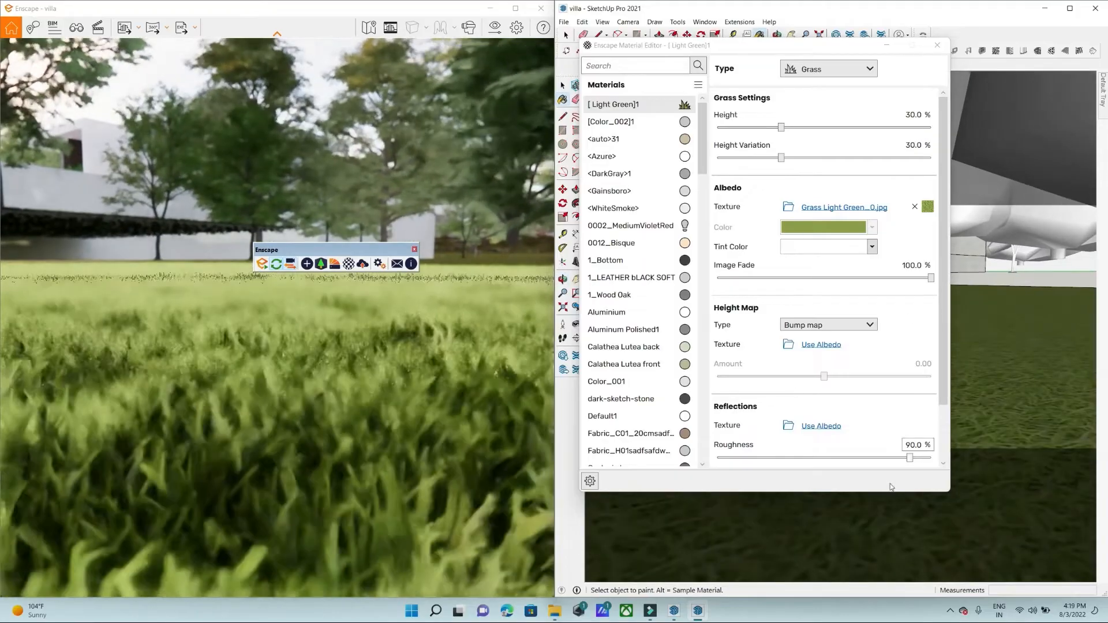
Set the grass height to 37.9 % and the height variation to 0.0 % for the [ Light Green]1 material.
left_click_drag(783, 128, 873, 127)
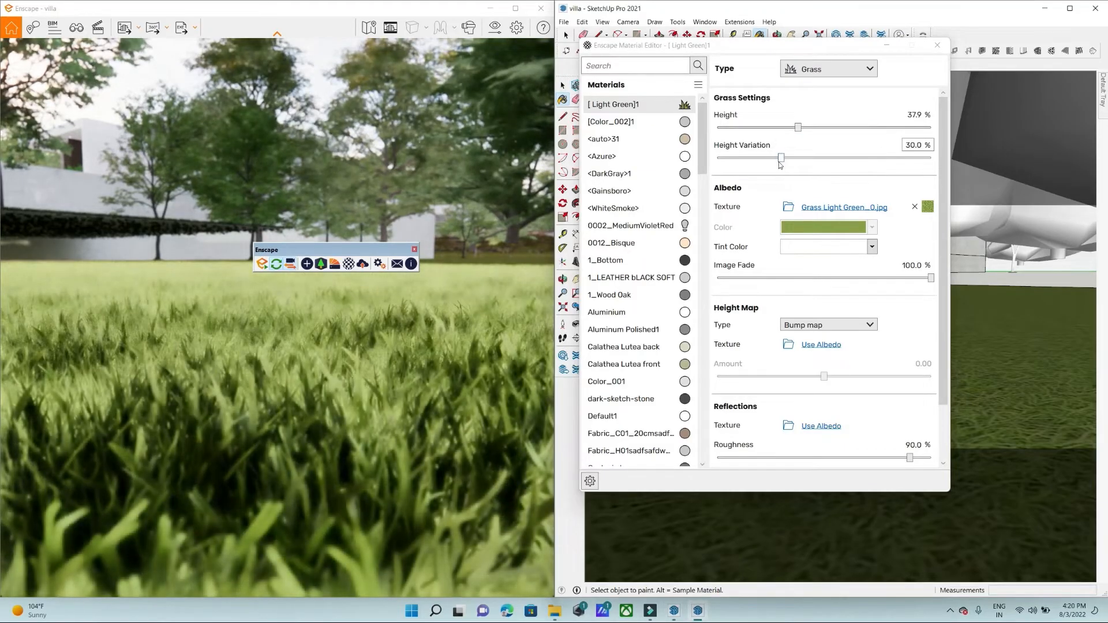
left_click_drag(781, 160, 606, 166)
mouse_move(997, 346)
middle_mouse_down()
mouse_move(994, 411)
mouse_move(979, 426)
mouse_move(925, 338)
middle_mouse_up()
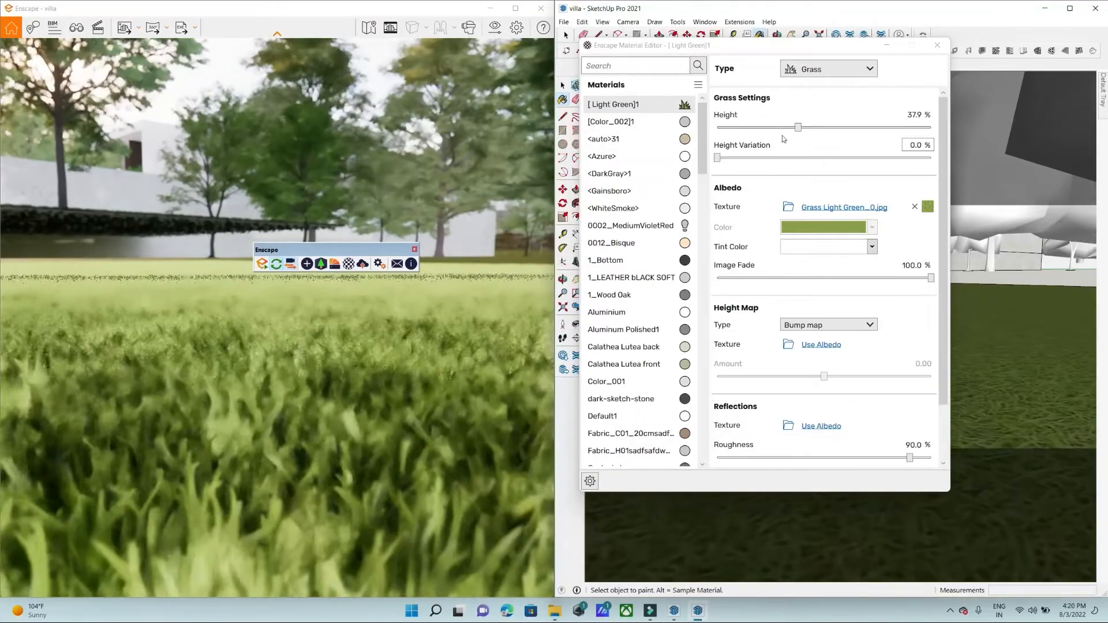
Set the grass height variation to 100.0 % for the [ Light Green]1 material and close the material editor.
left_click_drag(717, 158, 931, 157)
middle_click_drag(988, 355, 991, 292)
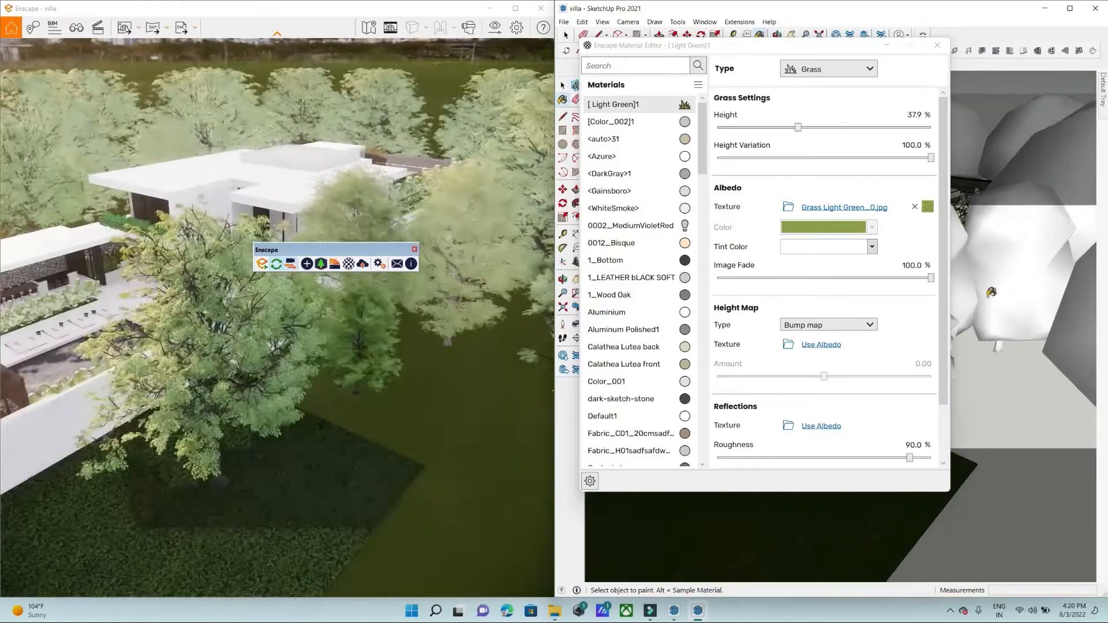
scroll(992, 292, "down", 6)
key("space")
left_click_drag(759, 45, 591, 24)
left_click(770, 23)
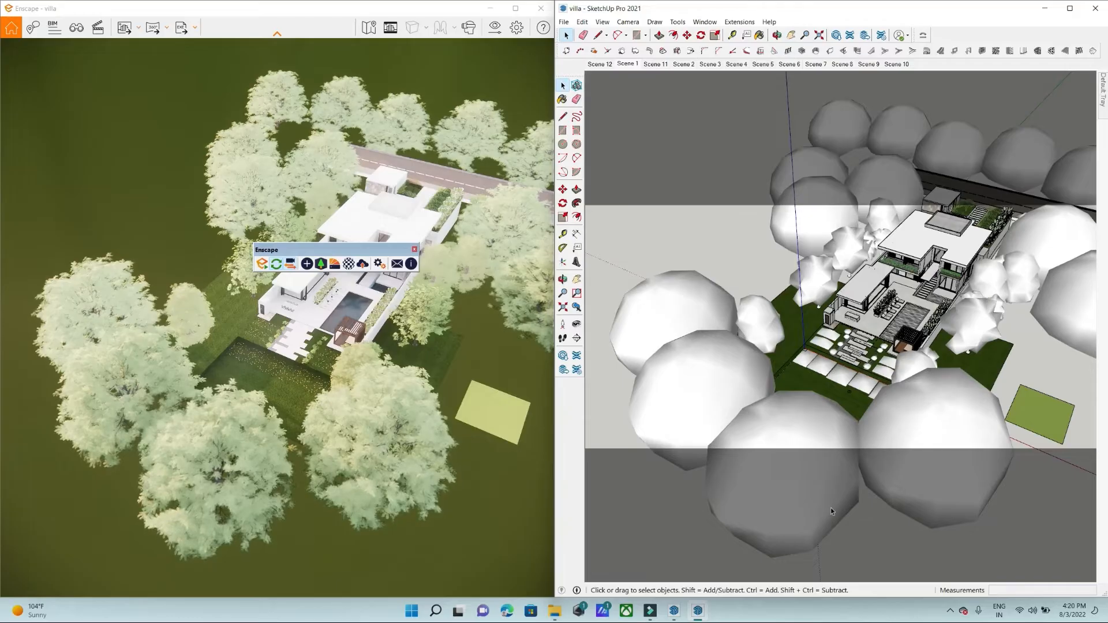
Close and restore the Enscape toolbar in SketchUp, and turn off view synchronization with the render.
left_click_drag(271, 249, 695, 157)
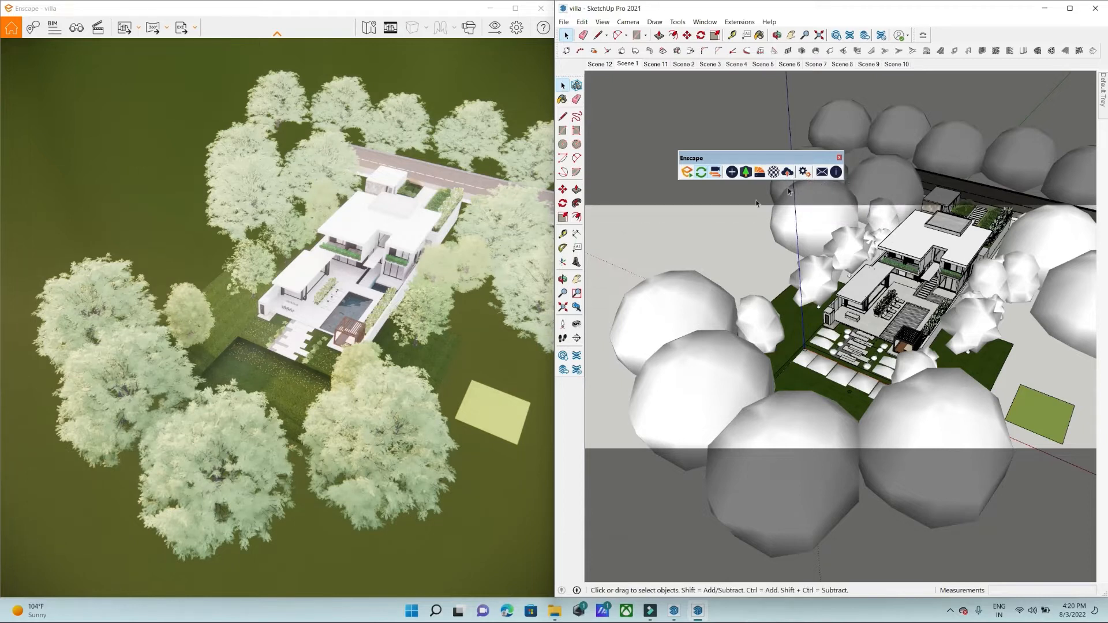
left_click(838, 159)
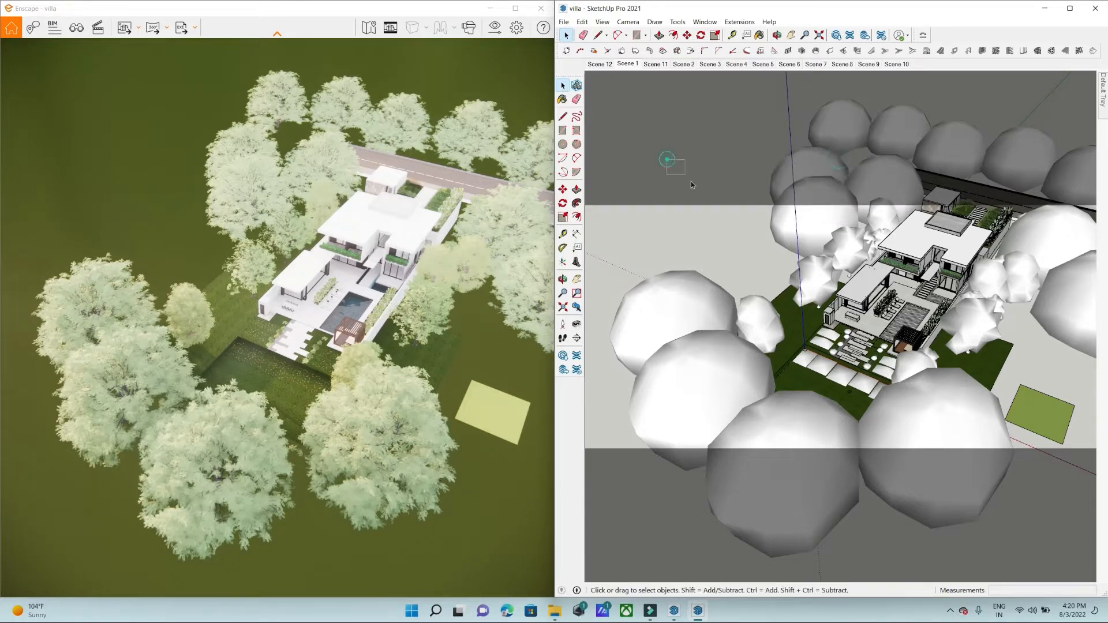
right_click(979, 31)
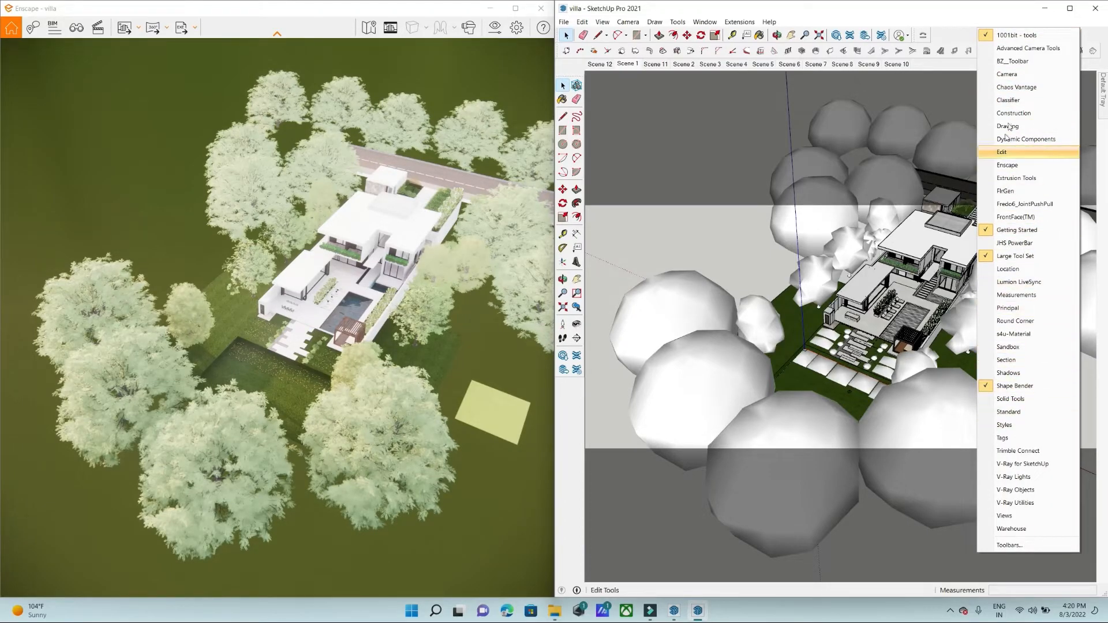
left_click(1008, 165)
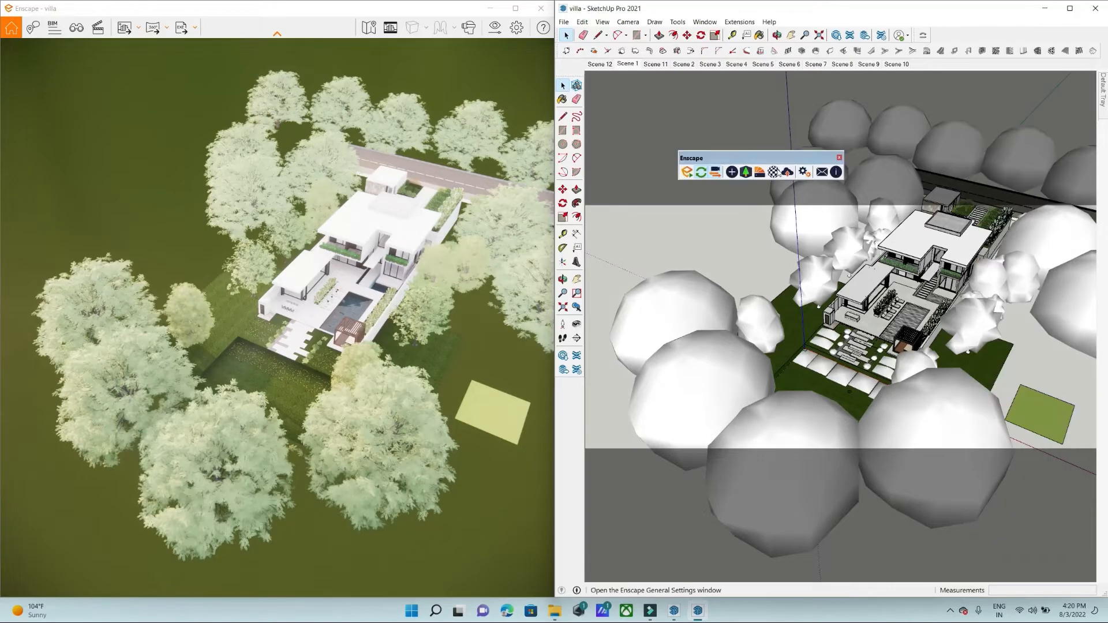
left_click(715, 169)
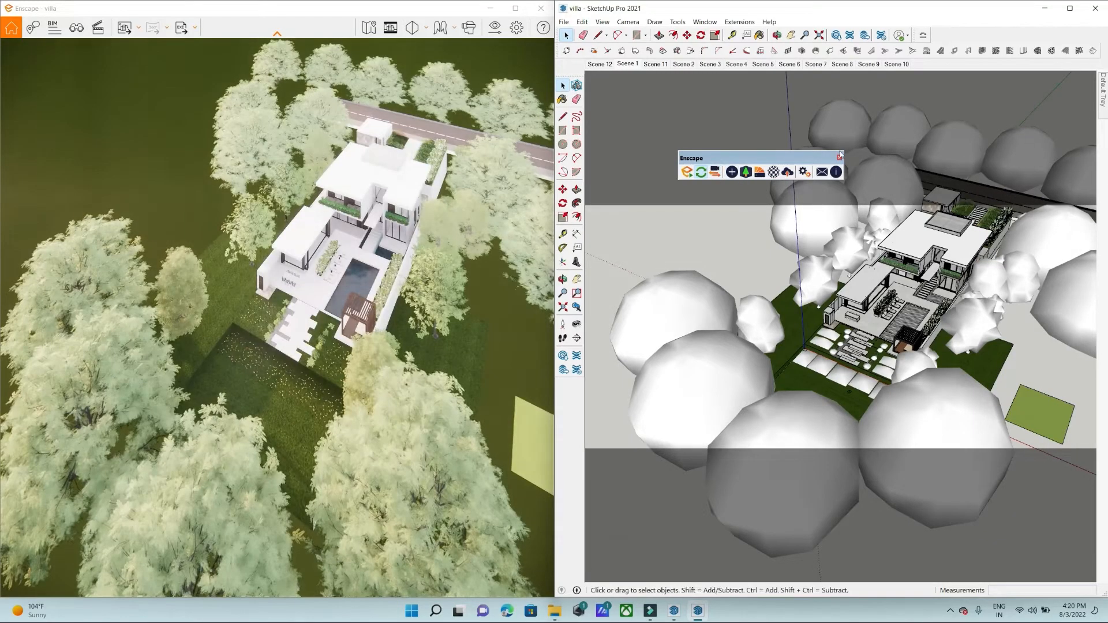
Maximize the Enscape render, bring the villa's pool side into an eye-level view and enable the safe frame.
left_click(516, 9)
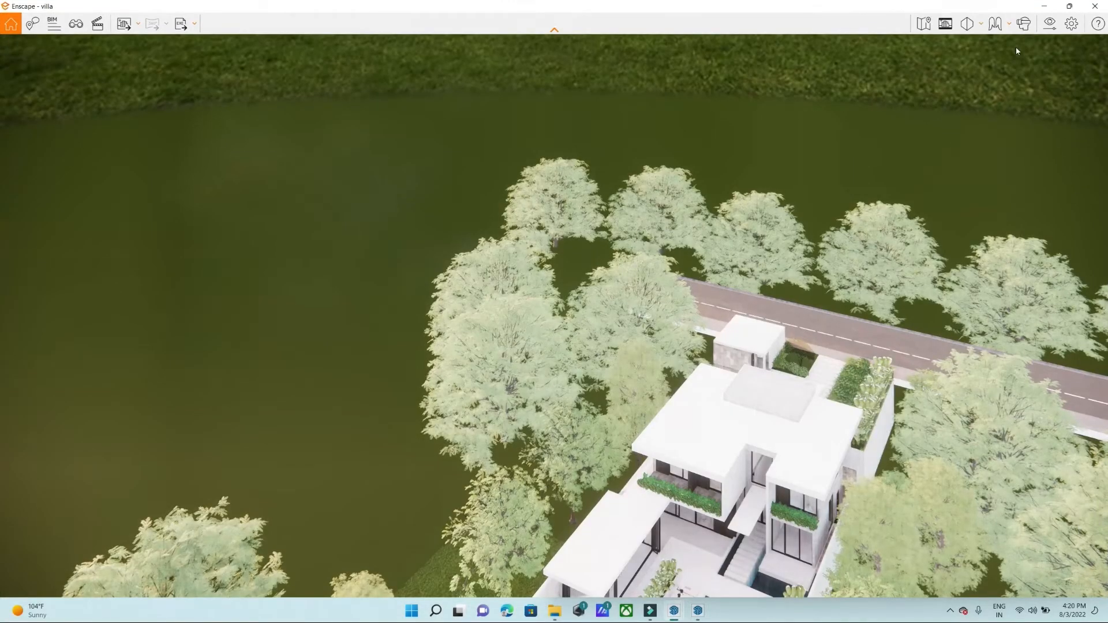
scroll(862, 383, "down", 3)
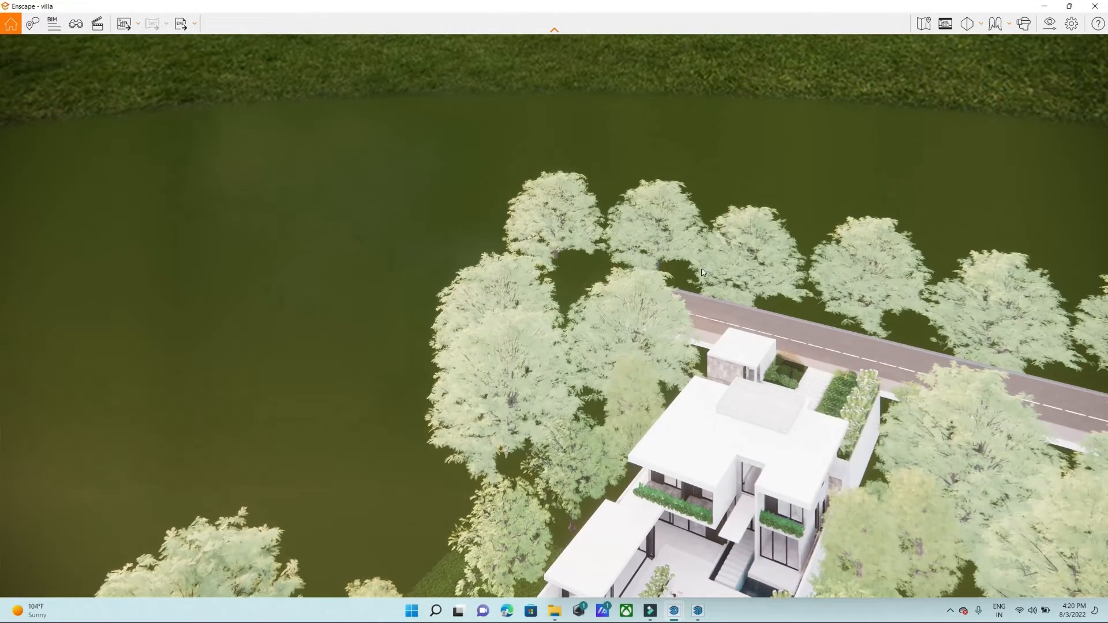
left_click_drag(861, 383, 861, 462)
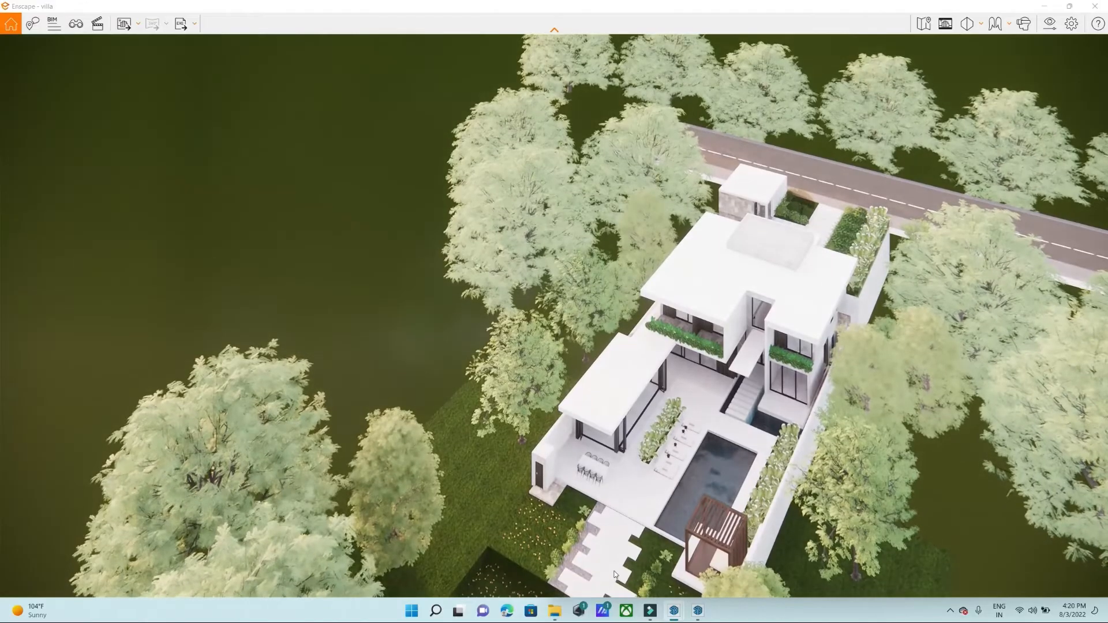
scroll(615, 574, "up", 5)
left_click_drag(639, 547, 609, 330)
key("d")
key("s")
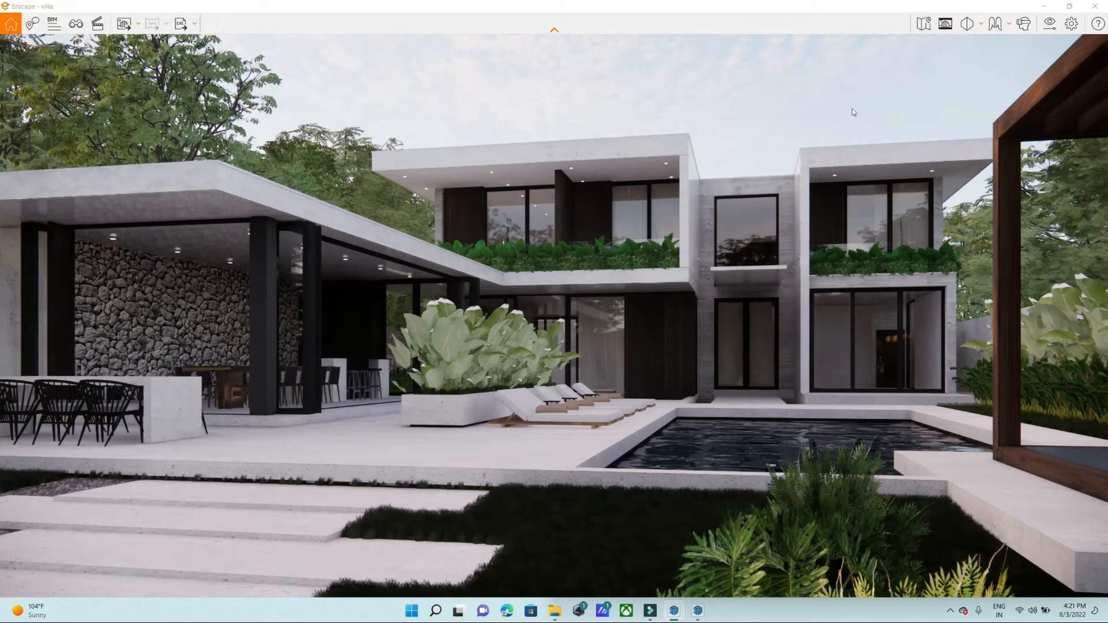
left_click(945, 24)
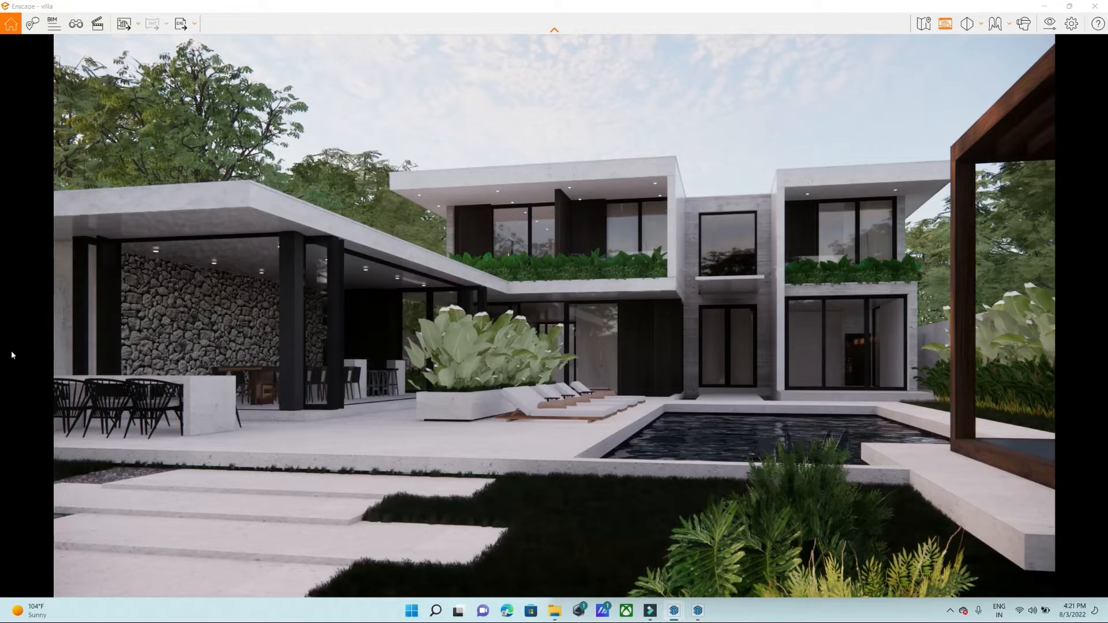
Switch the render's projection to Perspective and back to Two-Point while turning the view to compare the vertical edges.
left_click(981, 25)
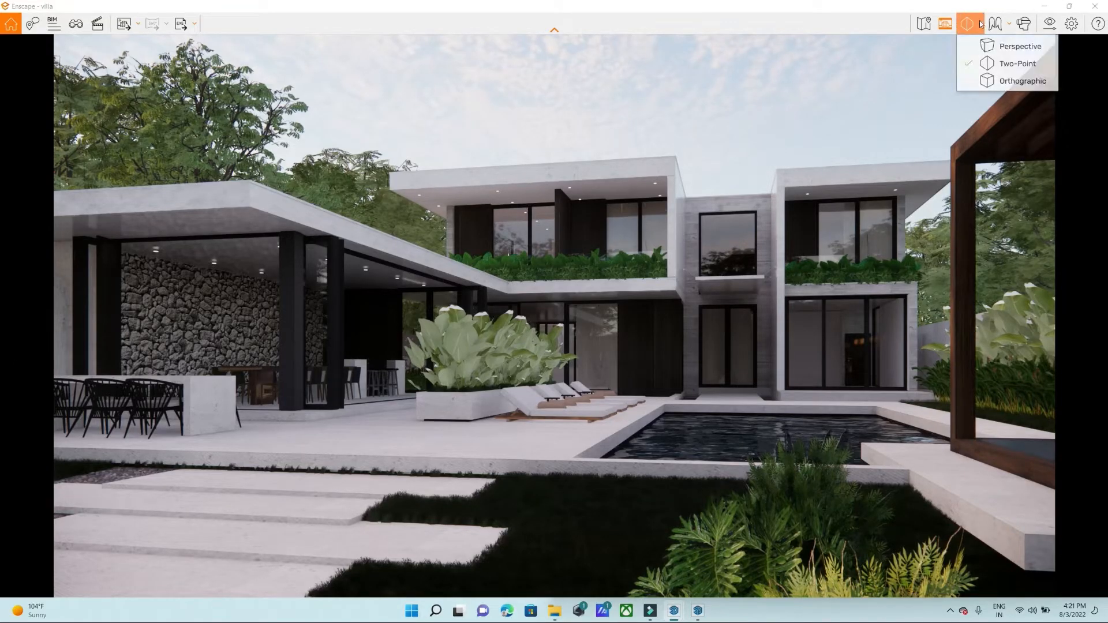
left_click(995, 48)
left_click_drag(749, 344, 773, 364)
left_click(981, 25)
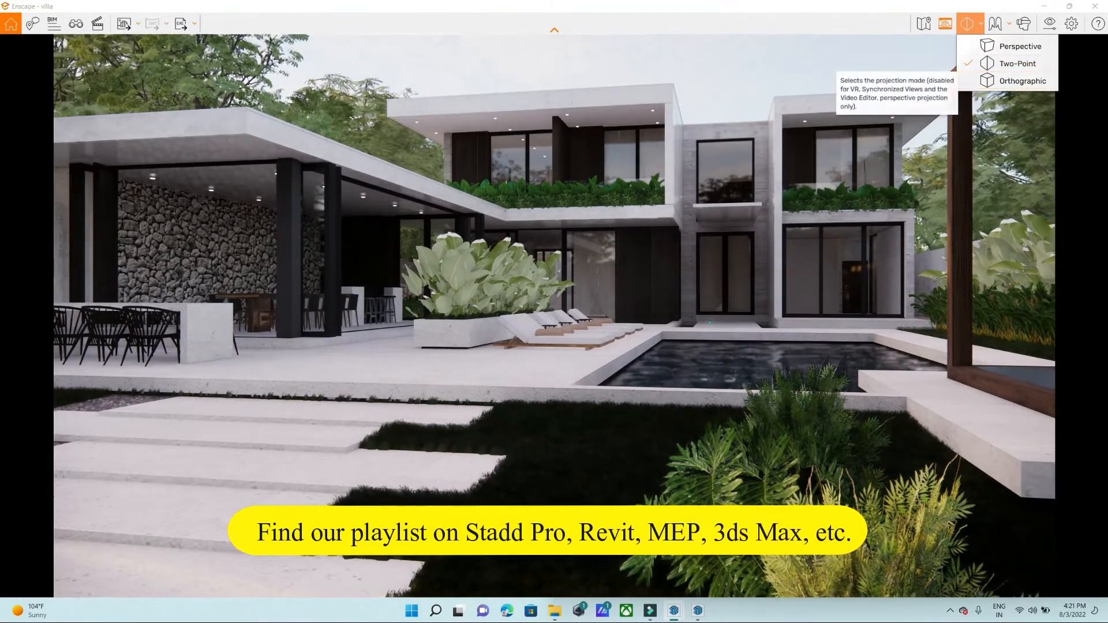
left_click(985, 63)
left_click_drag(664, 323, 488, 323)
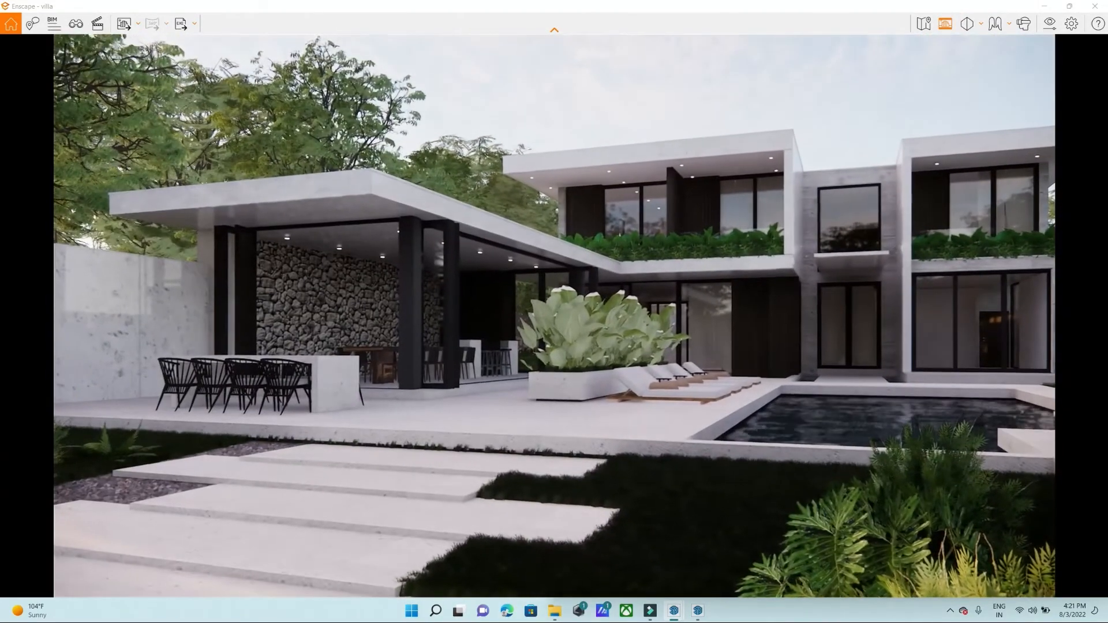
Examine the villa in Orthographic projection, and return to Two-Point by way of Perspective.
left_click(982, 27)
left_click(993, 82)
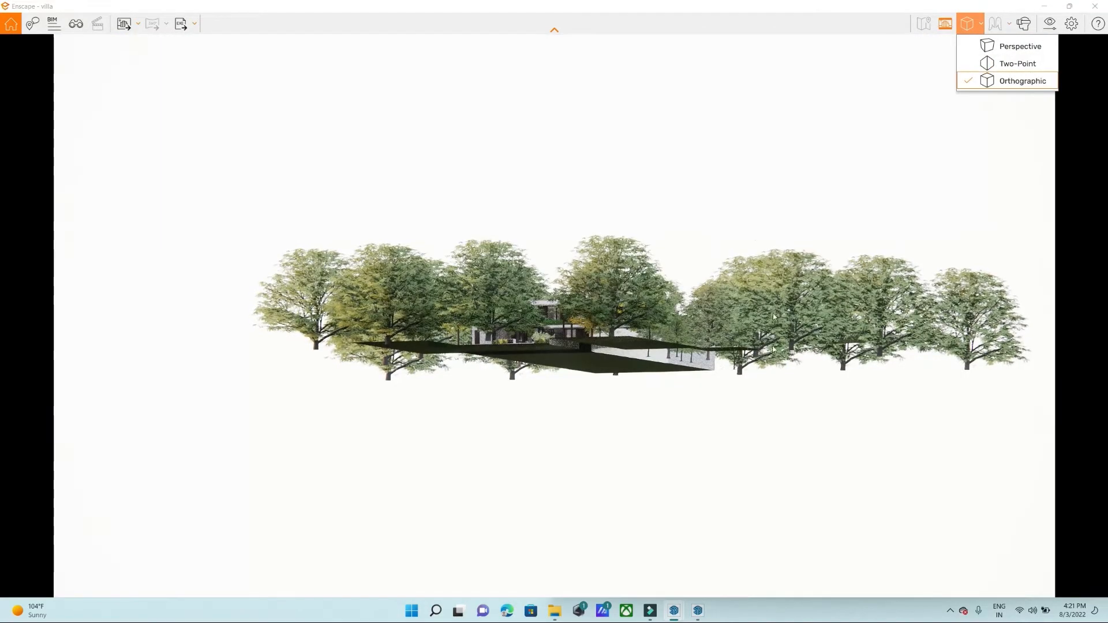
left_click_drag(709, 366, 806, 275)
key("w")
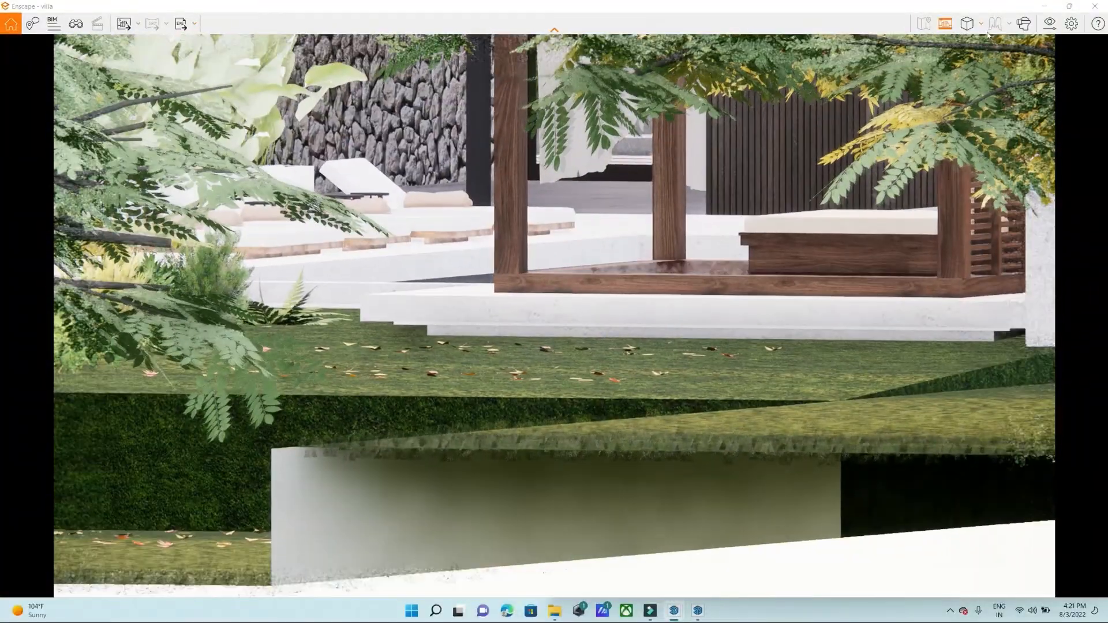
left_click(981, 23)
left_click(1001, 48)
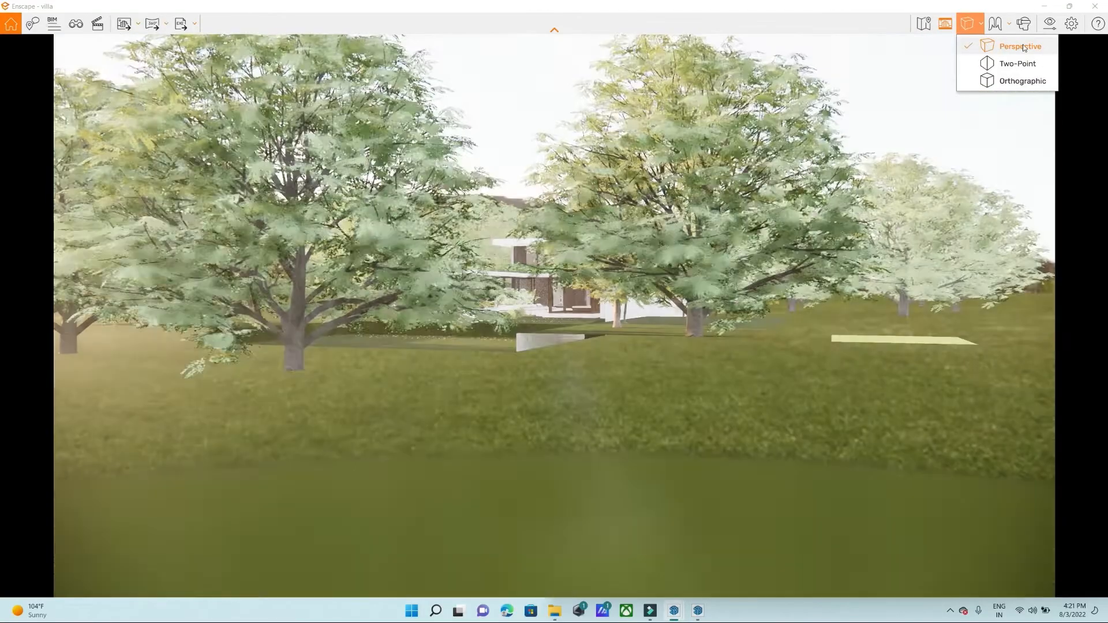
left_click(1016, 63)
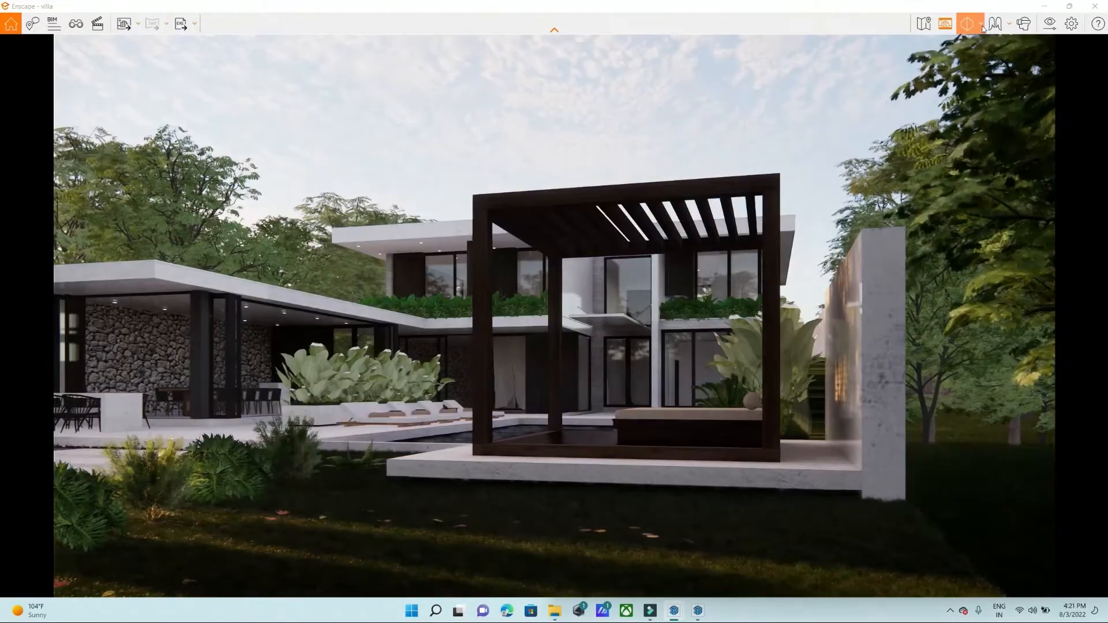
Look at the Fly and Walk mode options, and open the Visual Settings window beside the villa view.
left_click(1010, 24)
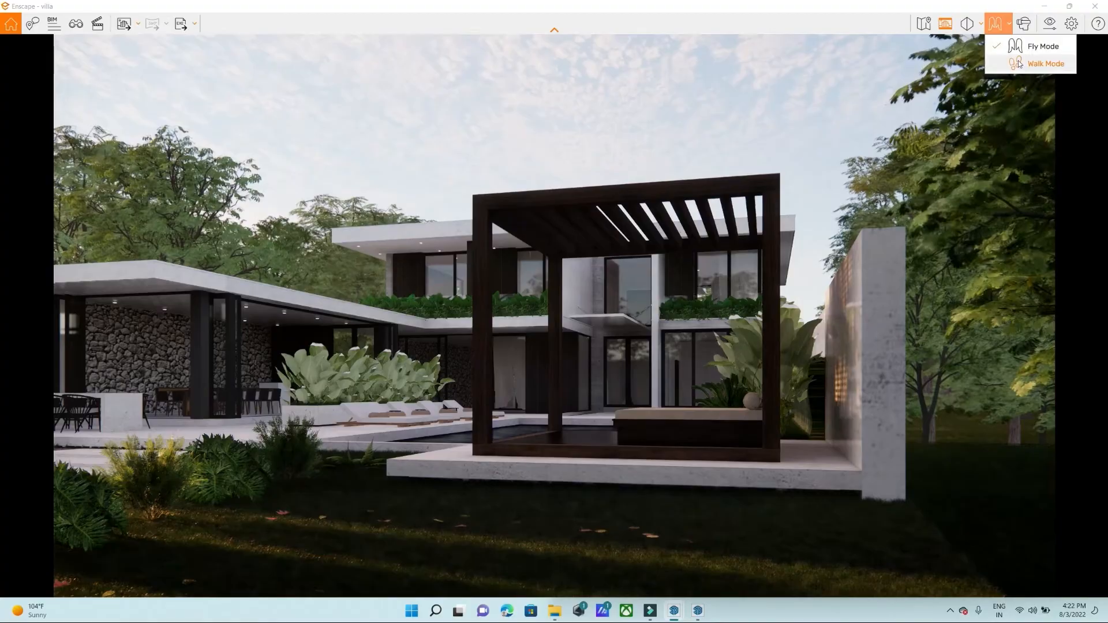
left_click(1005, 93)
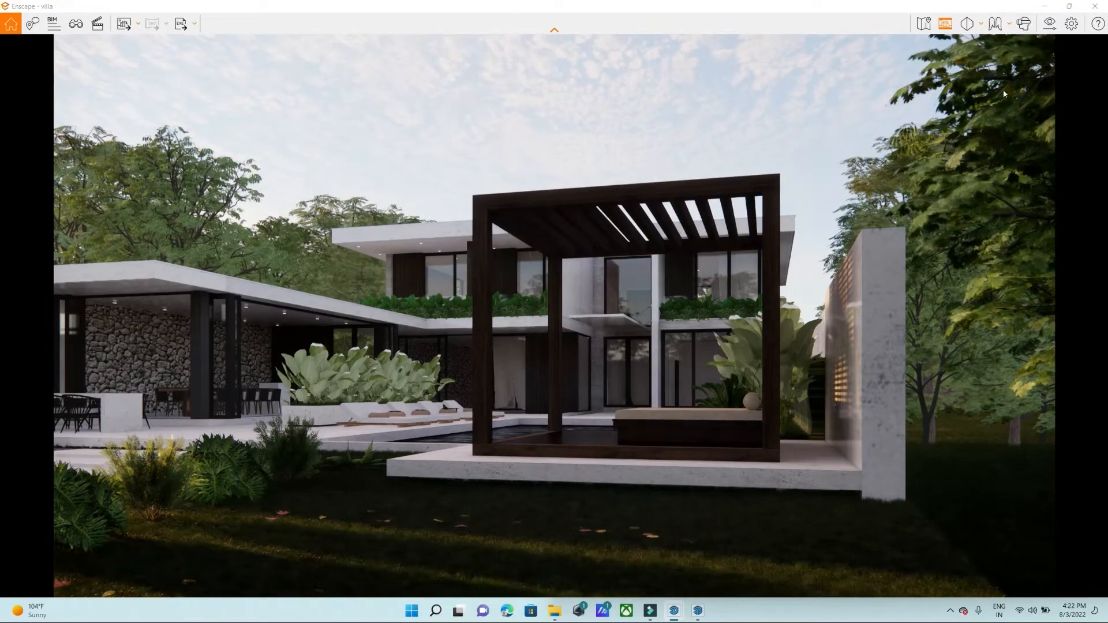
left_click(1049, 23)
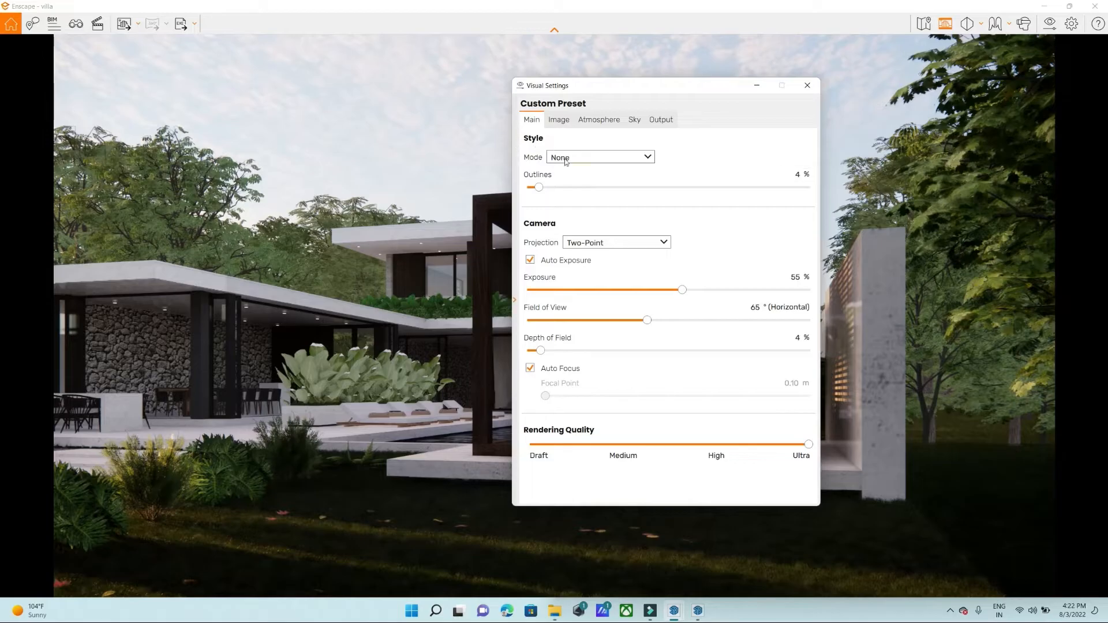
left_click_drag(590, 92, 860, 78)
Preview the villa in the White, Polystyrol and Light View style modes, and return the mode to None.
left_click(844, 151)
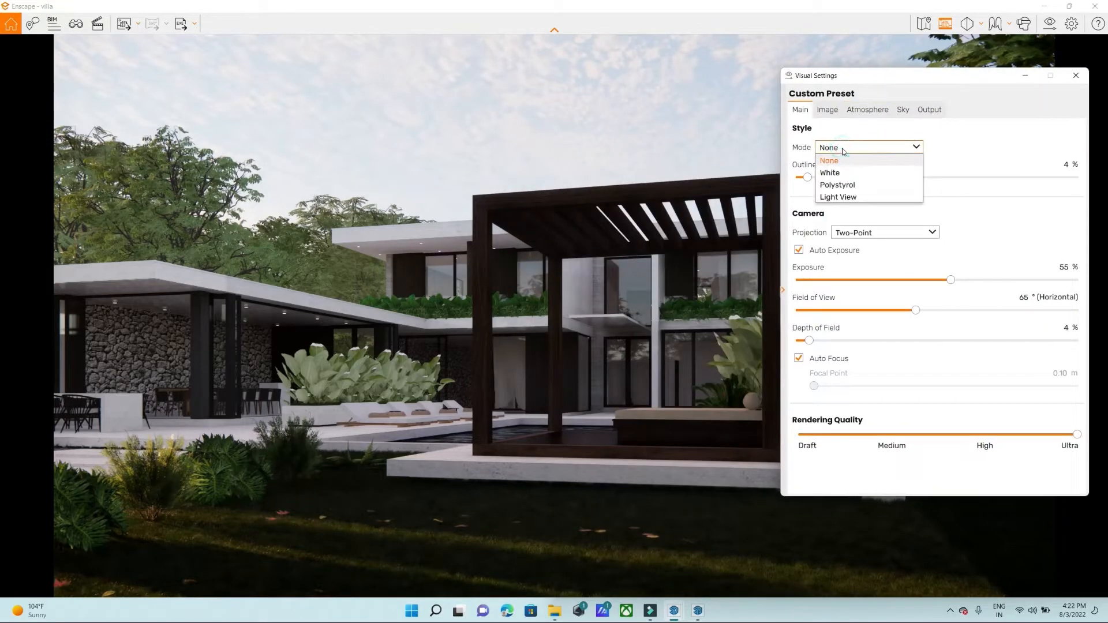
left_click(843, 174)
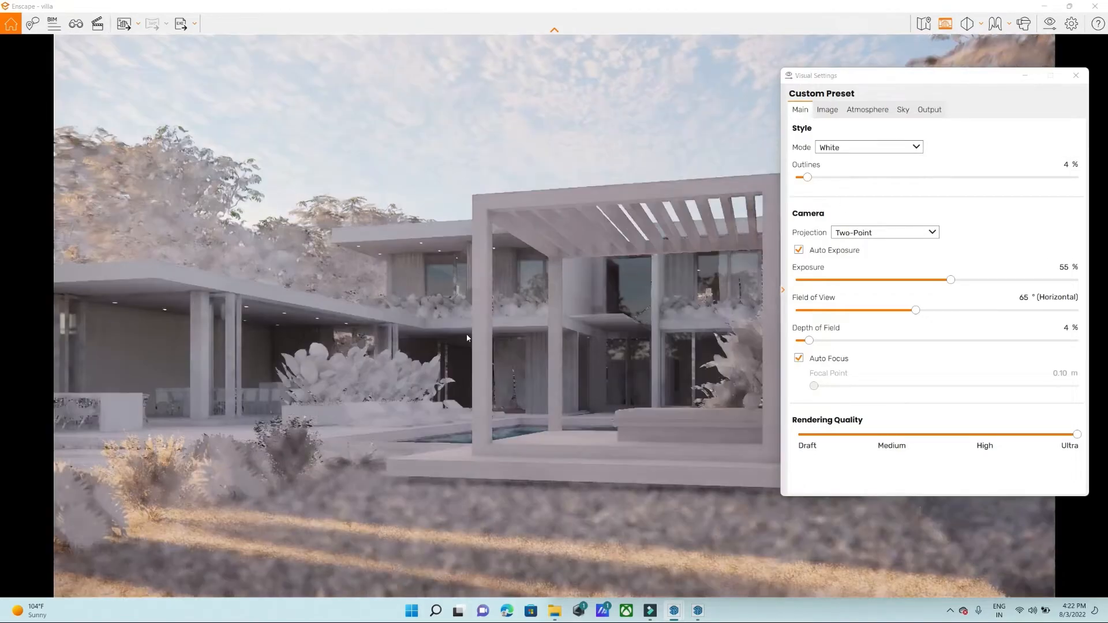
left_click_drag(518, 404, 699, 412)
left_click(850, 154)
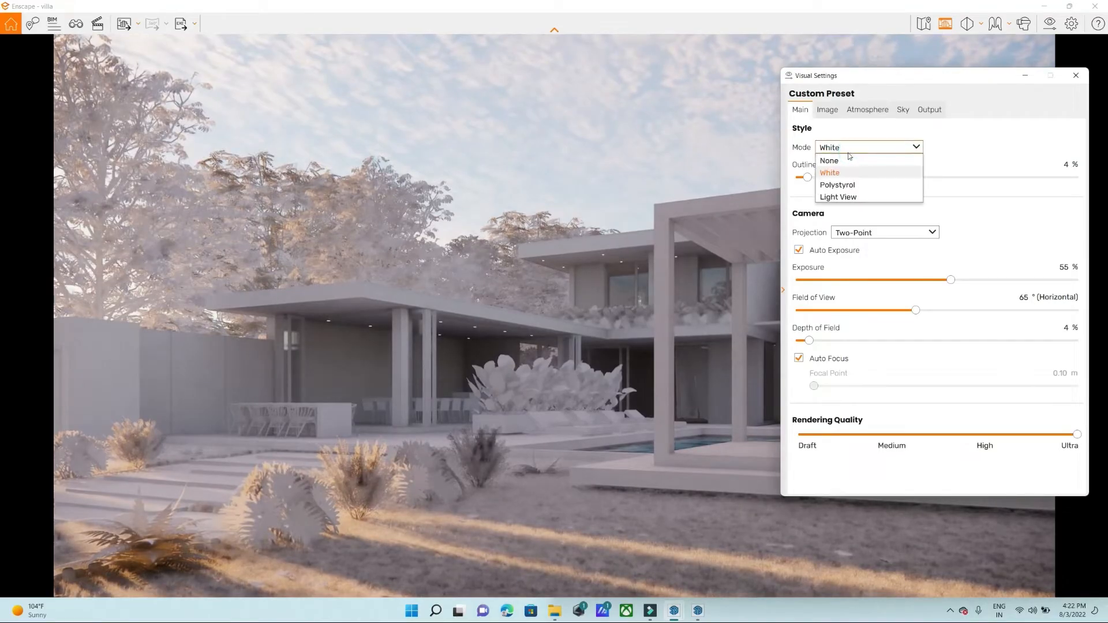
left_click(847, 185)
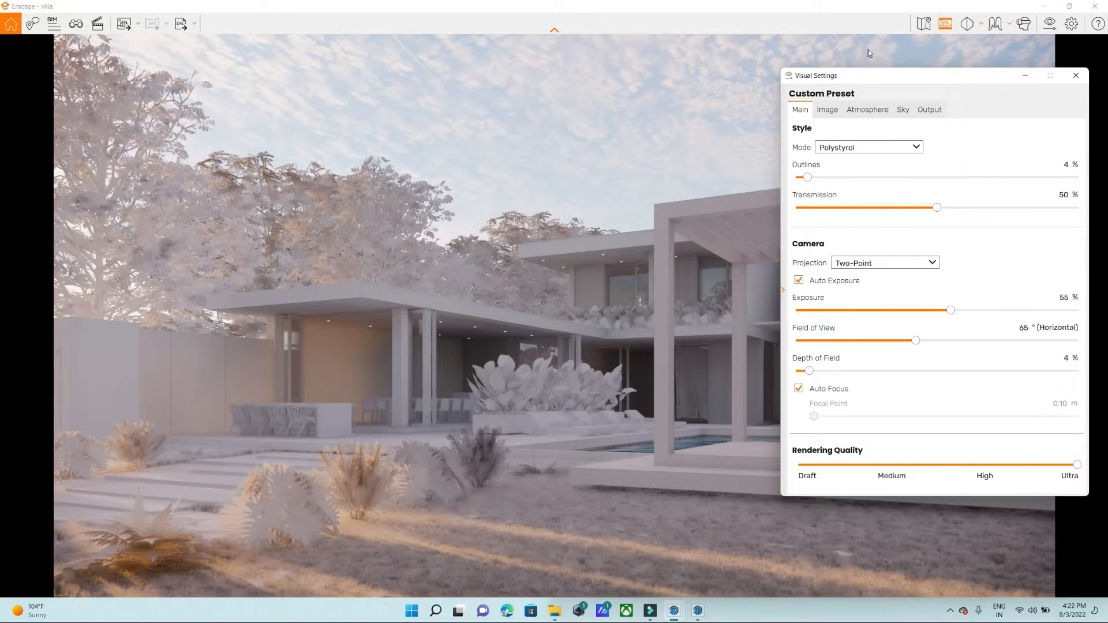
left_click(846, 151)
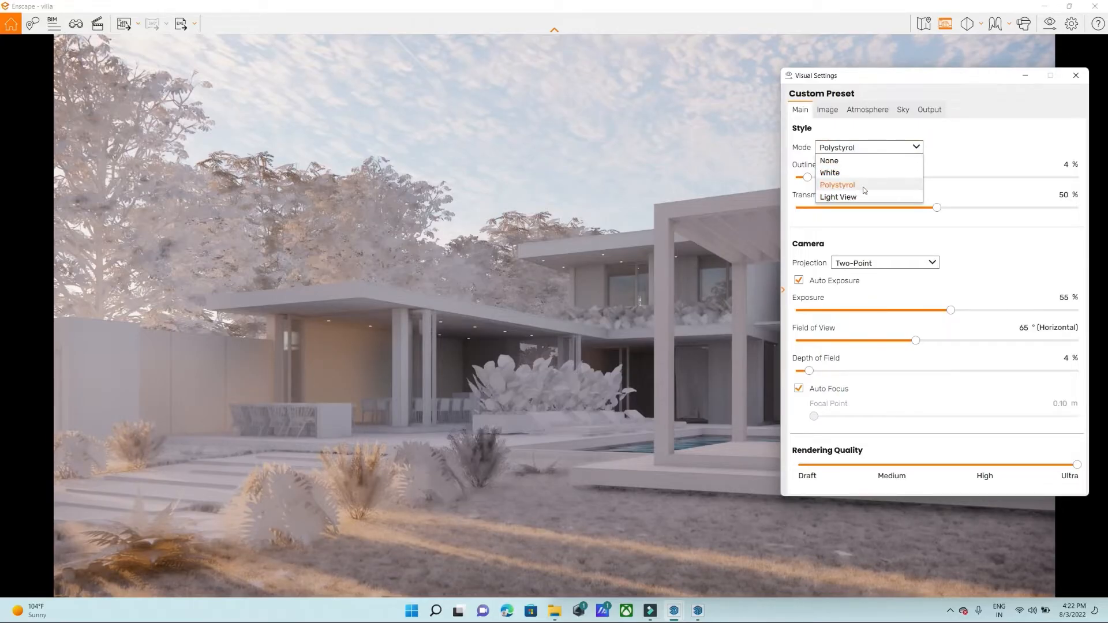
left_click(861, 197)
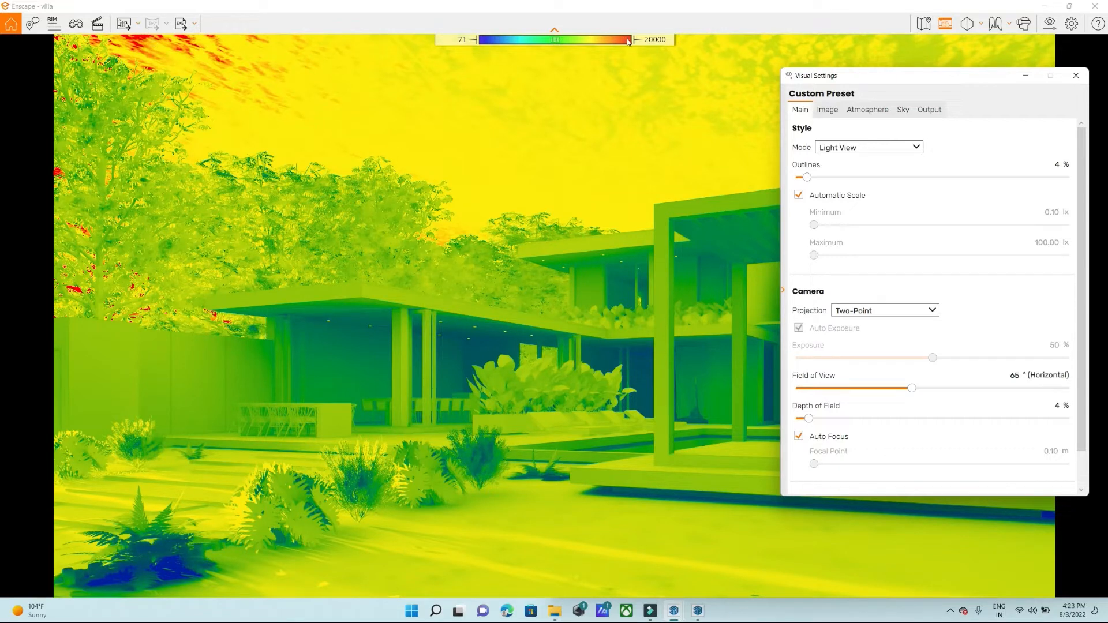
left_click(848, 149)
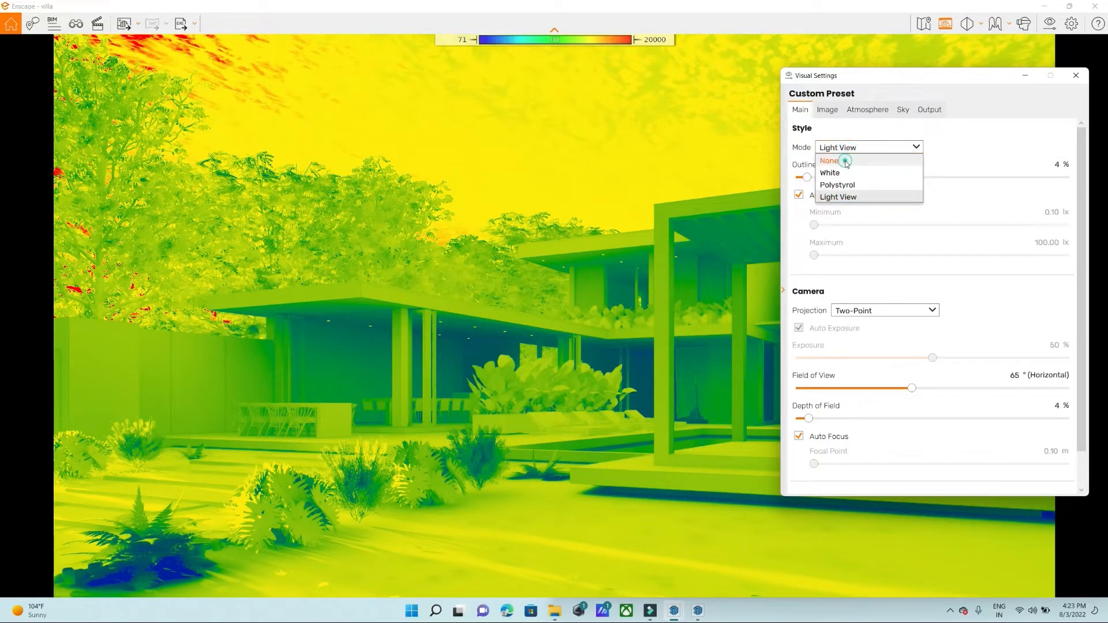
left_click(846, 161)
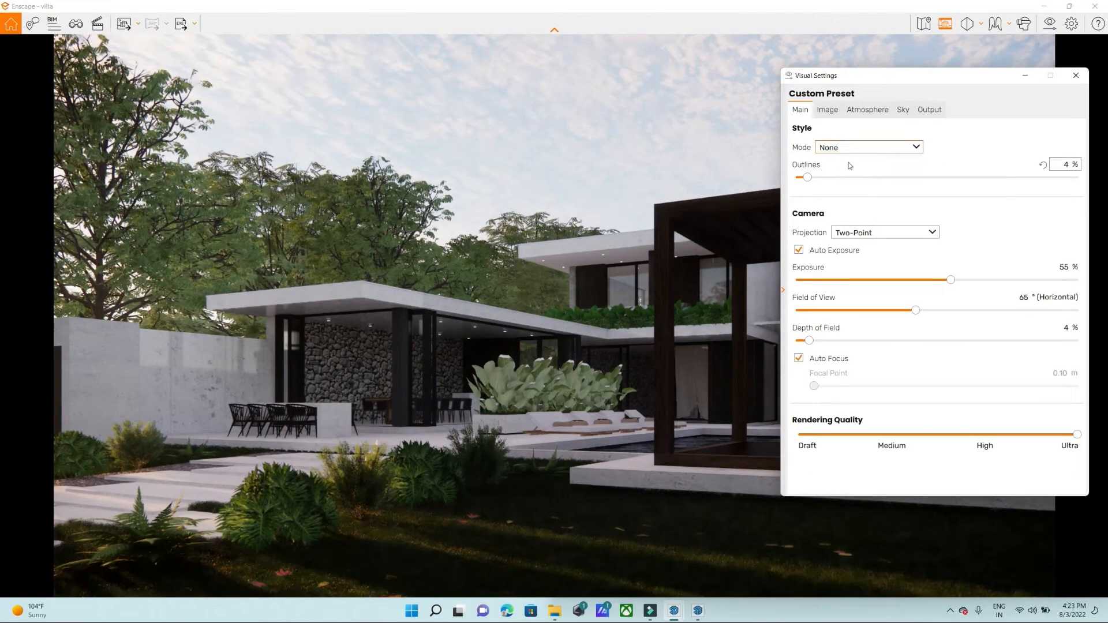
Set the outlines to 0 % and move close to the pergola and its side wall to inspect the edges.
left_click(843, 149)
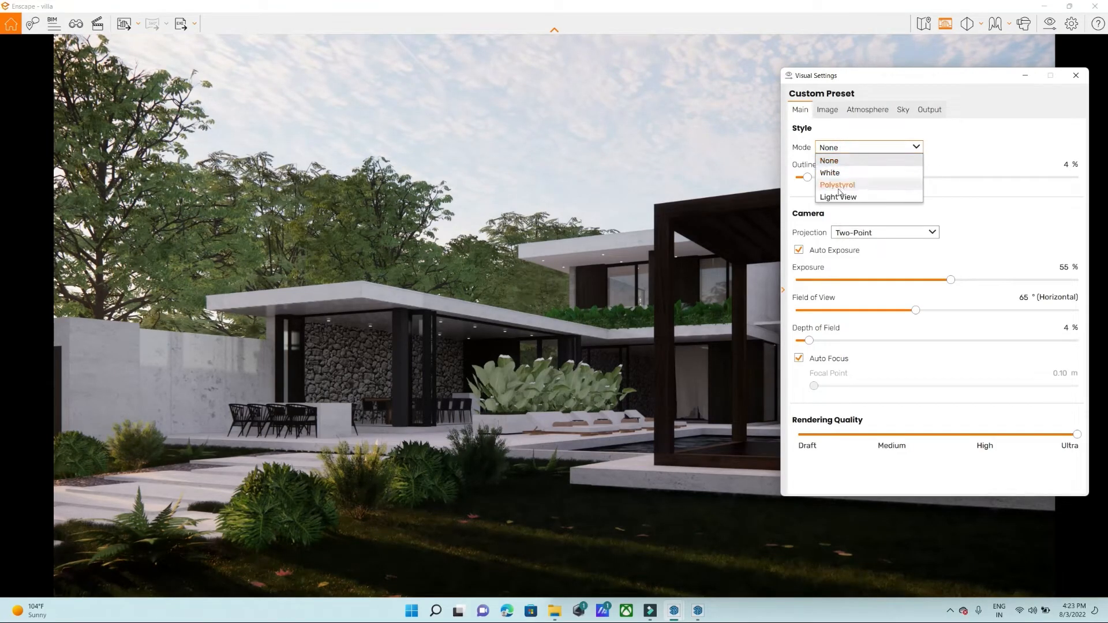
left_click(945, 163)
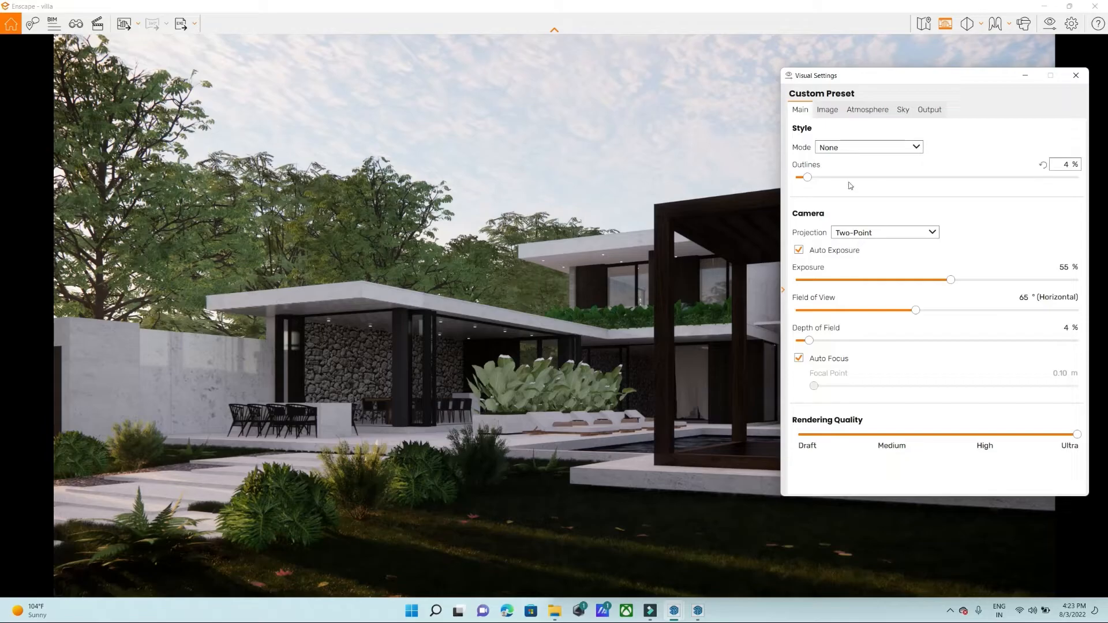
left_click_drag(808, 177, 784, 175)
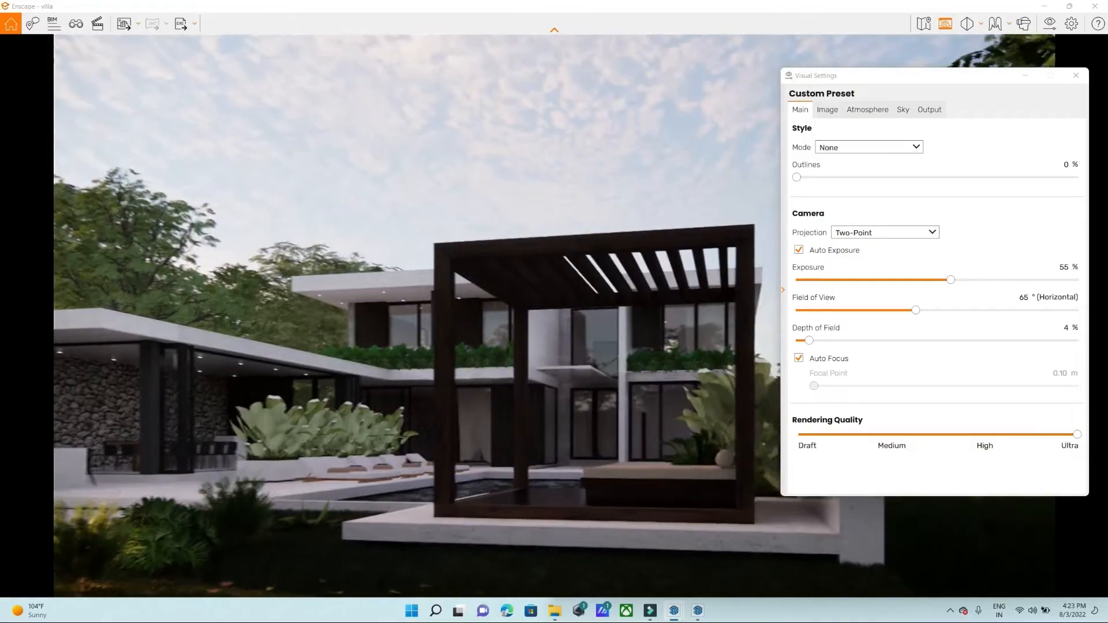
key("w")
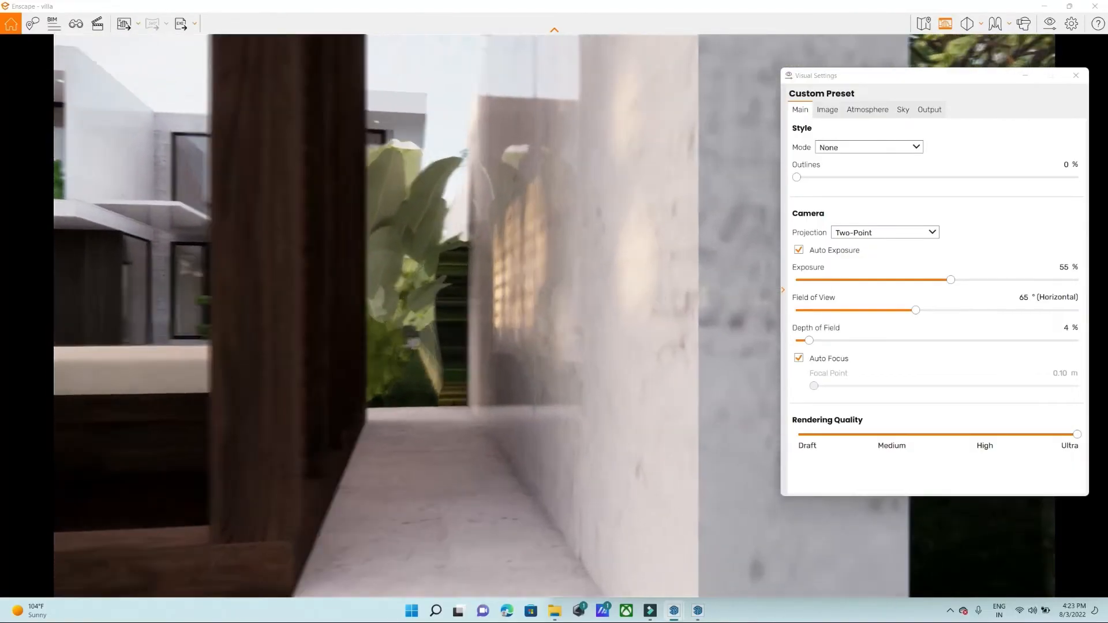
left_click_drag(521, 410, 543, 385)
key("s")
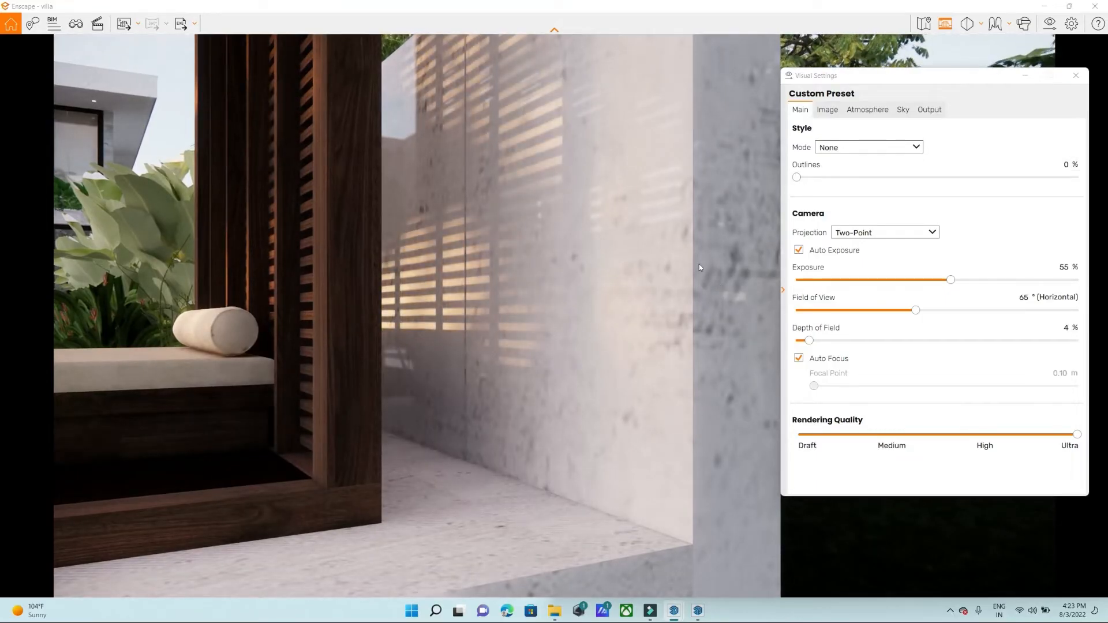
Preview the villa and pergola with outlines at 100 % and 0 %, and set the outlines to 3 %.
left_click_drag(797, 178, 1106, 191)
mouse_move(598, 484)
left_mouse_down()
mouse_move(599, 500)
mouse_move(577, 402)
mouse_move(591, 391)
mouse_move(751, 430)
mouse_move(753, 407)
mouse_move(745, 430)
left_mouse_up()
key("s")
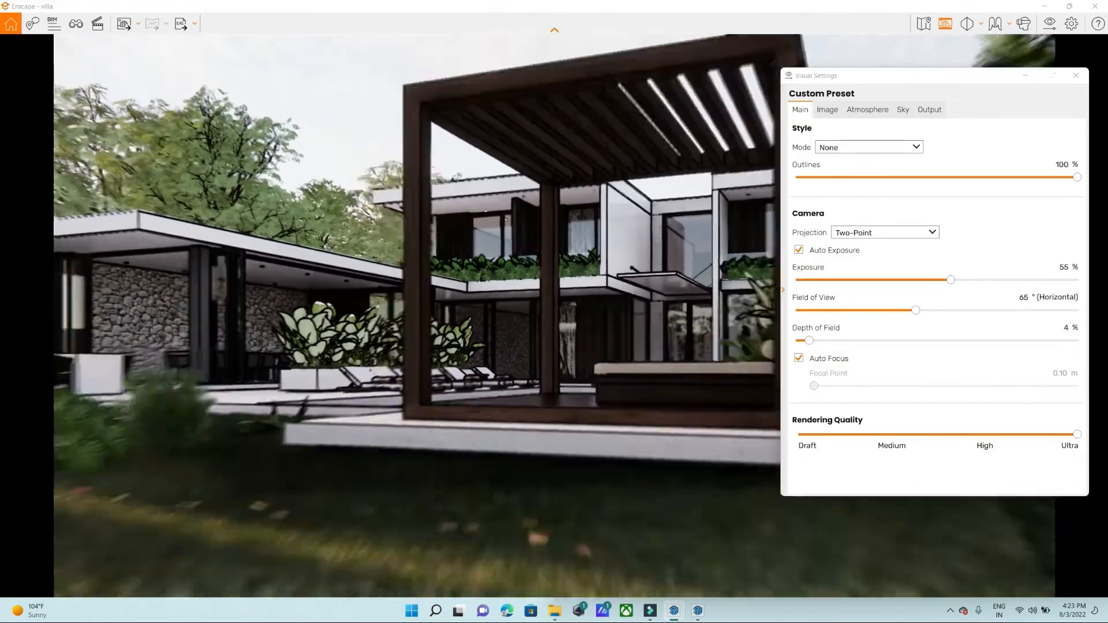
key("a")
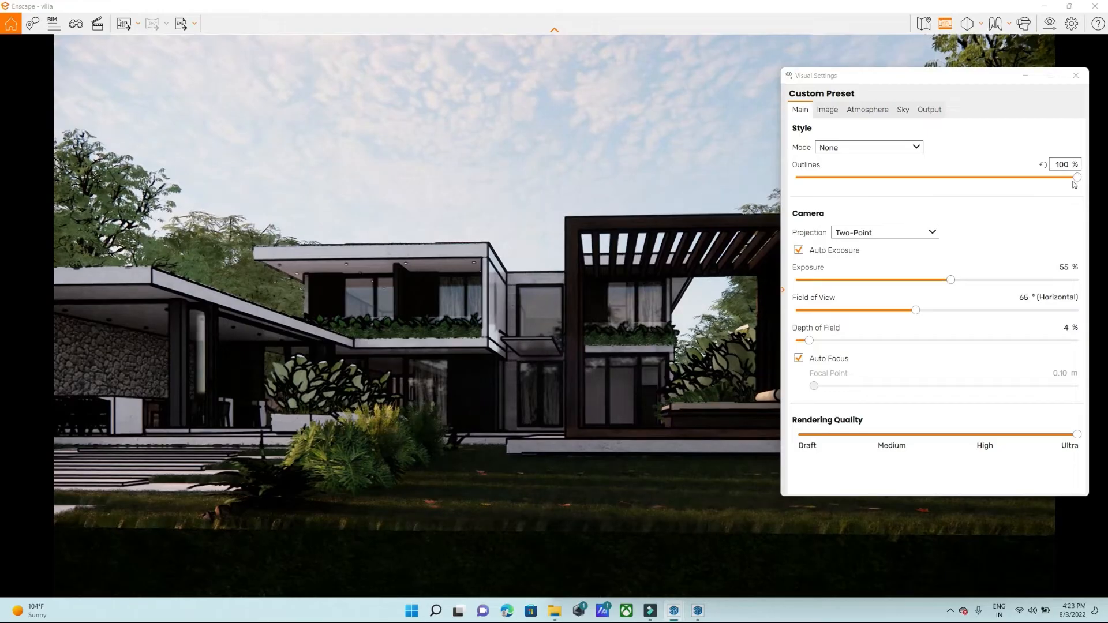
left_click_drag(1077, 178, 797, 177)
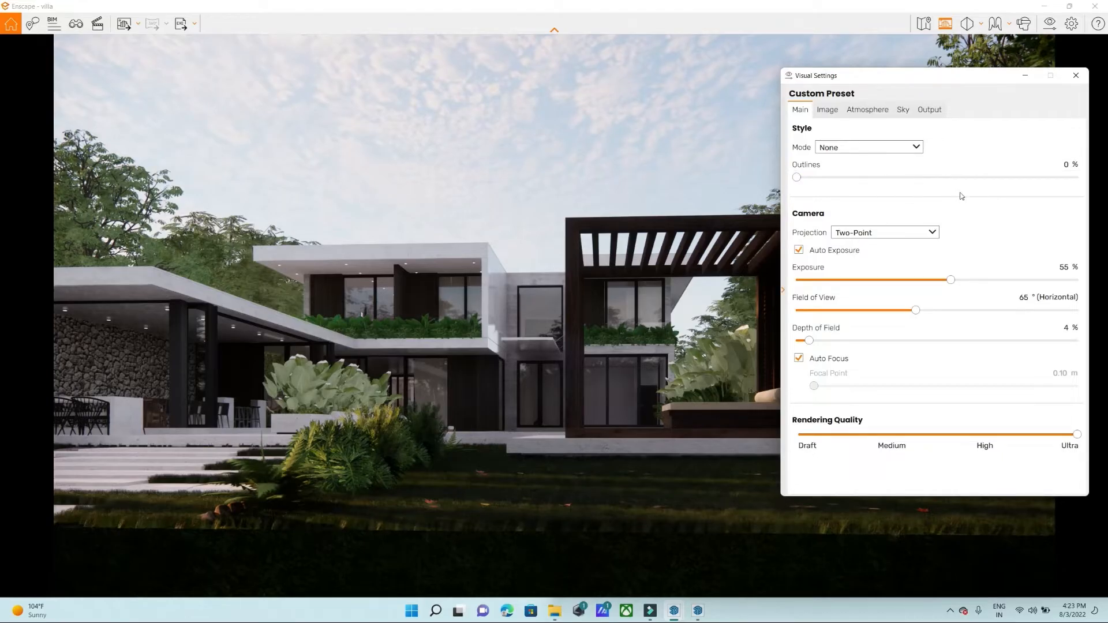
left_click_drag(801, 182, 810, 183)
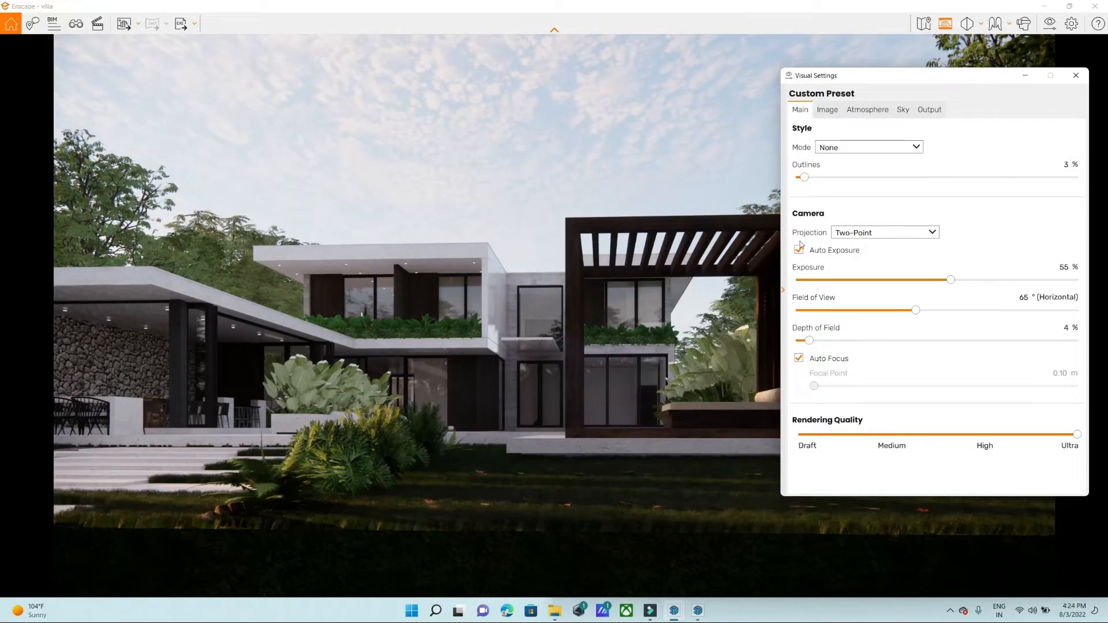
Look at the camera projection options and compare the villa render with Auto Exposure off and on.
left_click(857, 235)
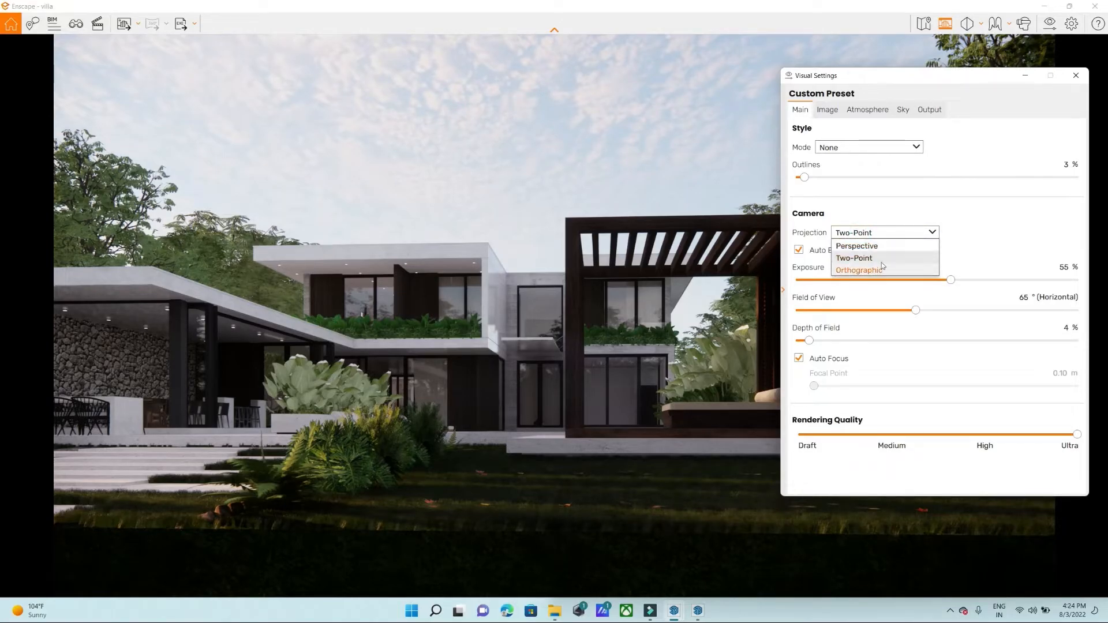
left_click(967, 240)
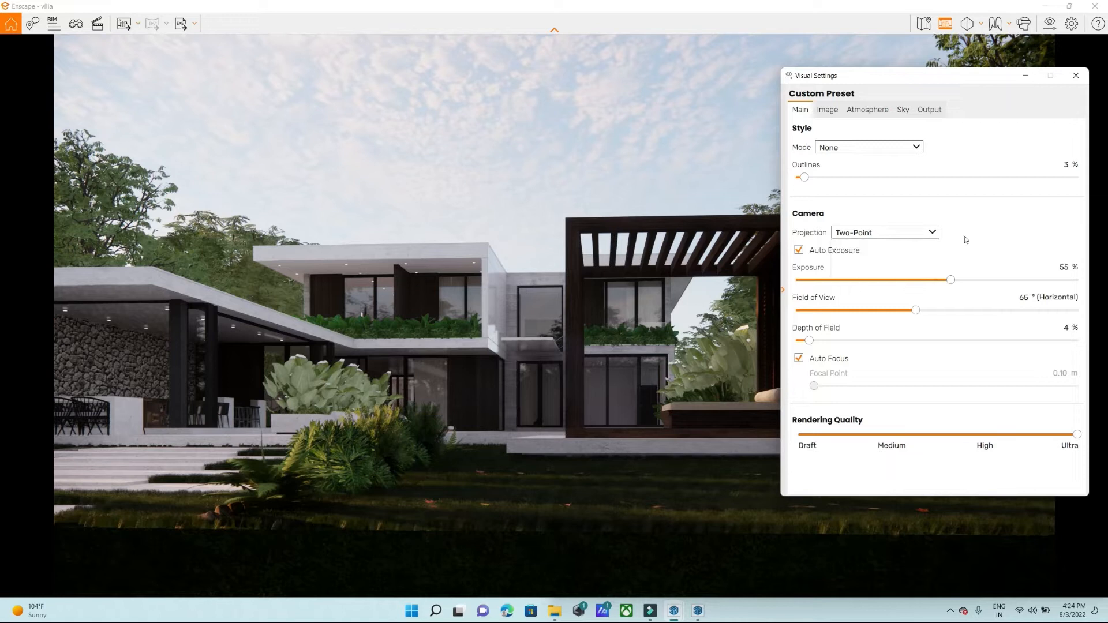
left_click(799, 250)
left_click(798, 250)
left_click(798, 249)
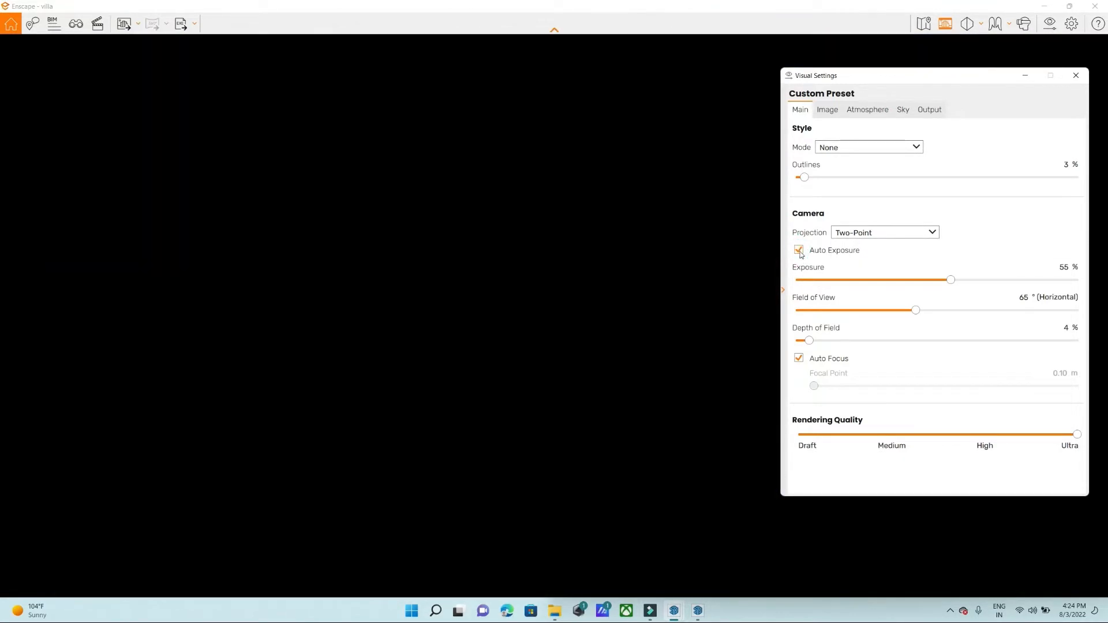
left_click(800, 251)
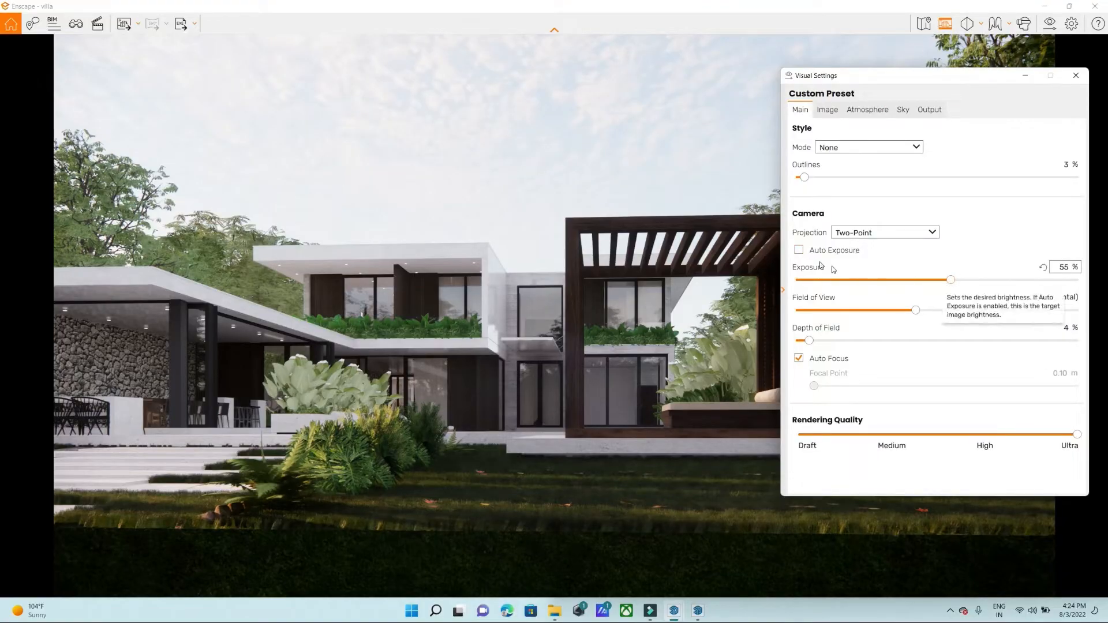
left_click(799, 250)
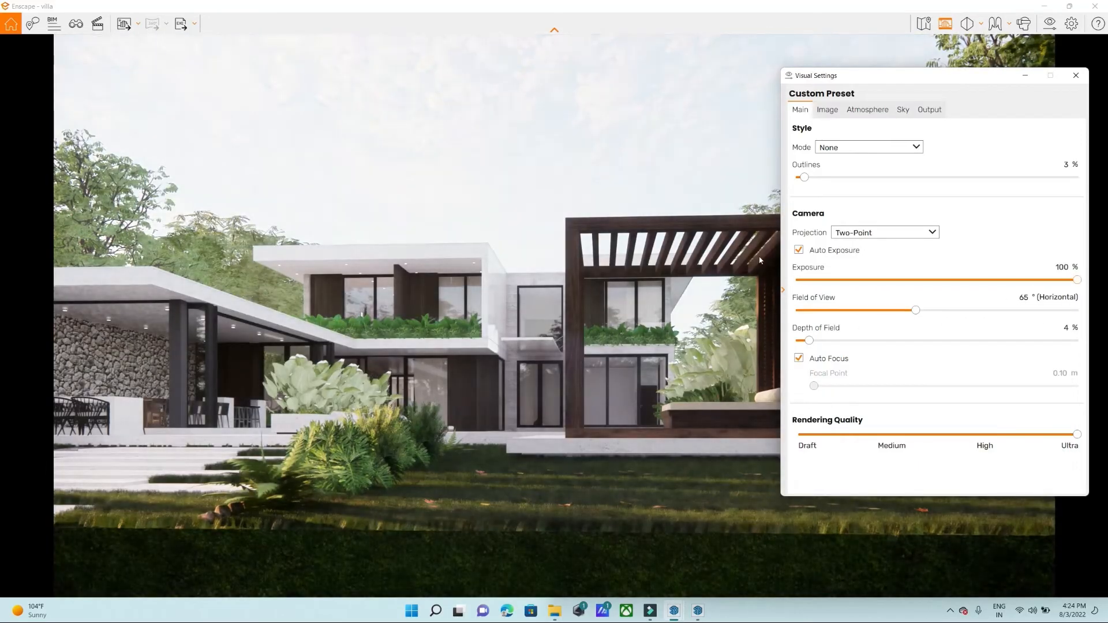
Turn off Auto Exposure, try a dark 19 % exposure and the default value, and set the exposure to 55 %.
left_click(835, 256)
left_click_drag(1078, 280, 895, 266)
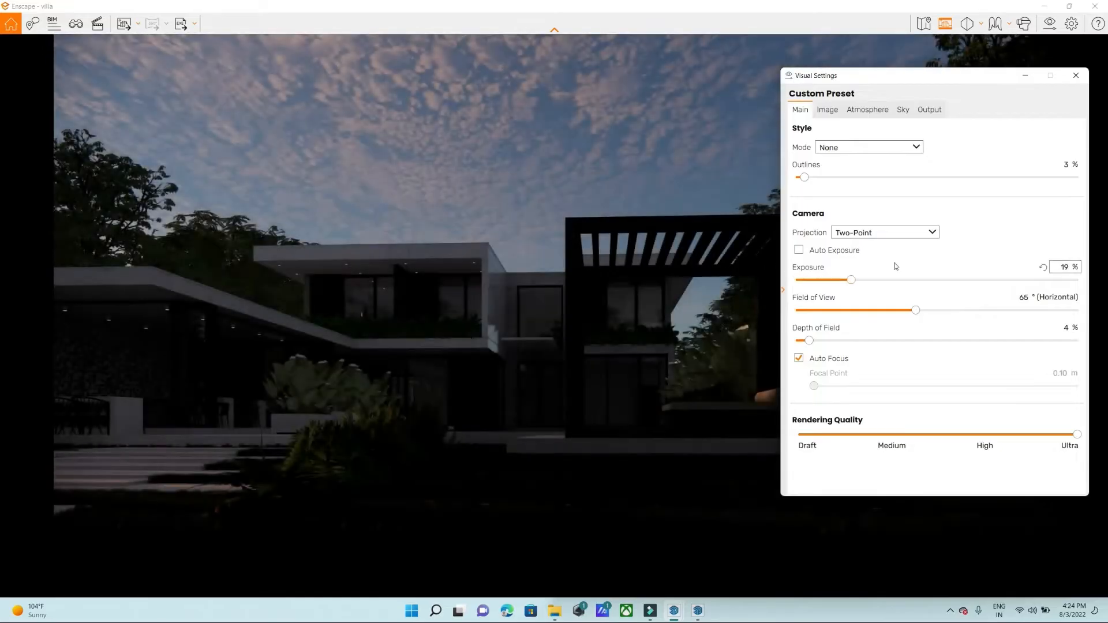
left_click(1042, 268)
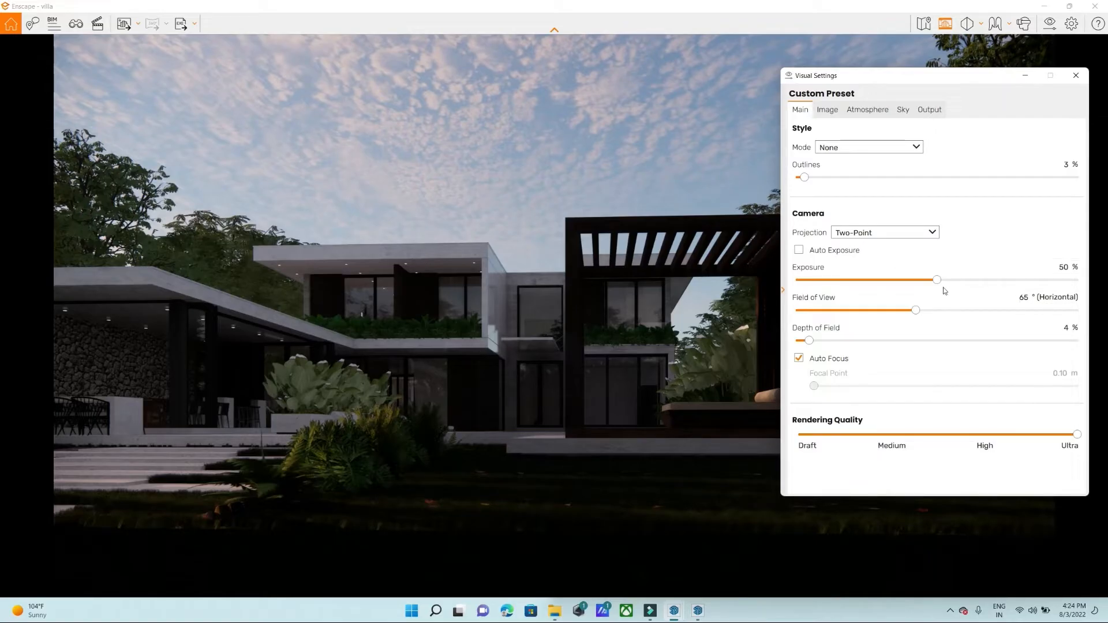
left_click_drag(936, 283, 1, 326)
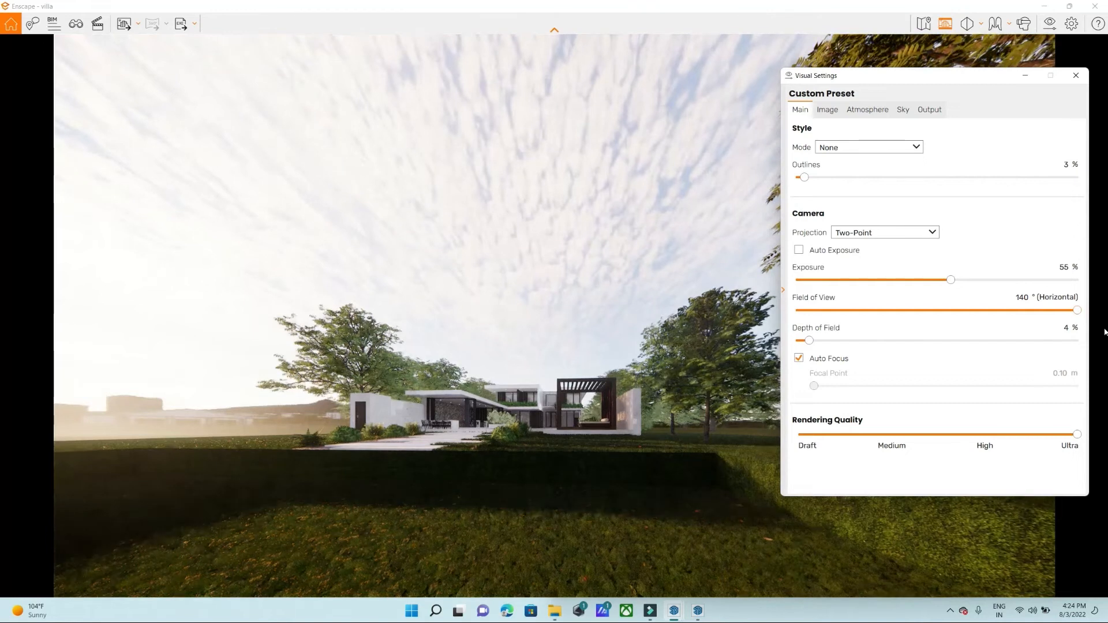
Compare the villa at 140° and 90° fields of view, and set the field of view to 61°.
left_click_drag(1083, 325, 757, 328)
right_click_drag(586, 485, 612, 349)
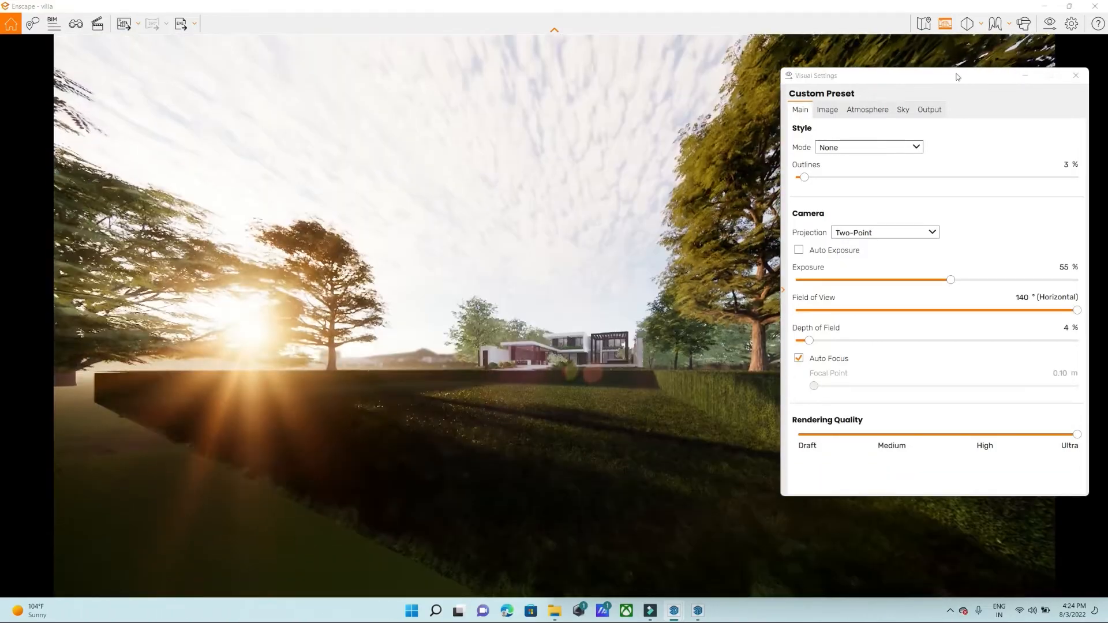
left_click_drag(1077, 310, 969, 310)
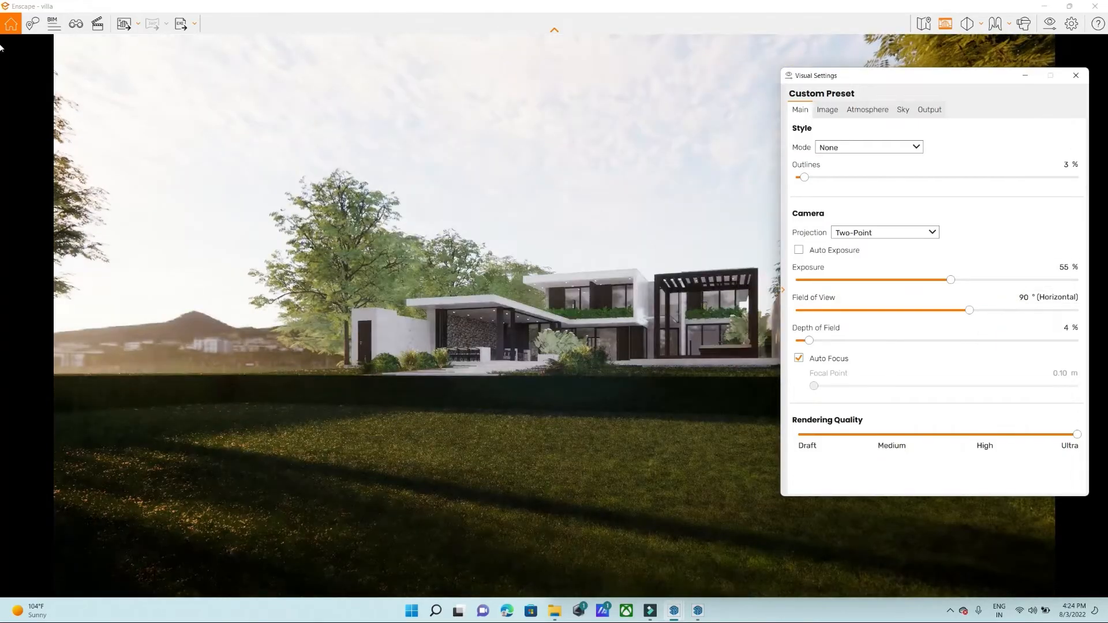
left_click_drag(485, 443, 769, 485)
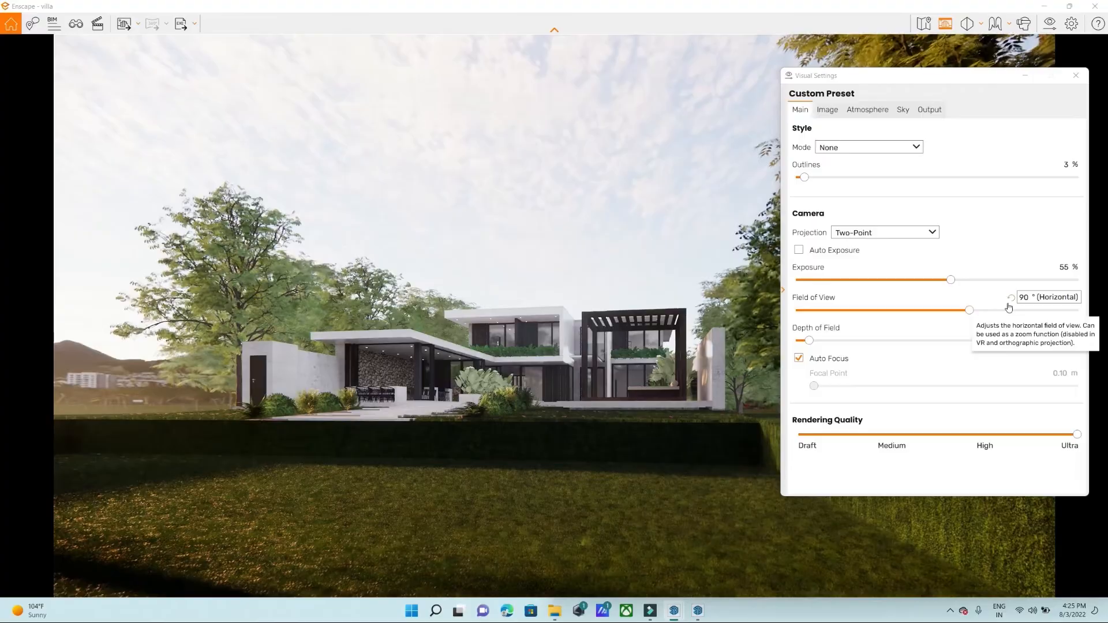
left_click_drag(950, 310, 903, 312)
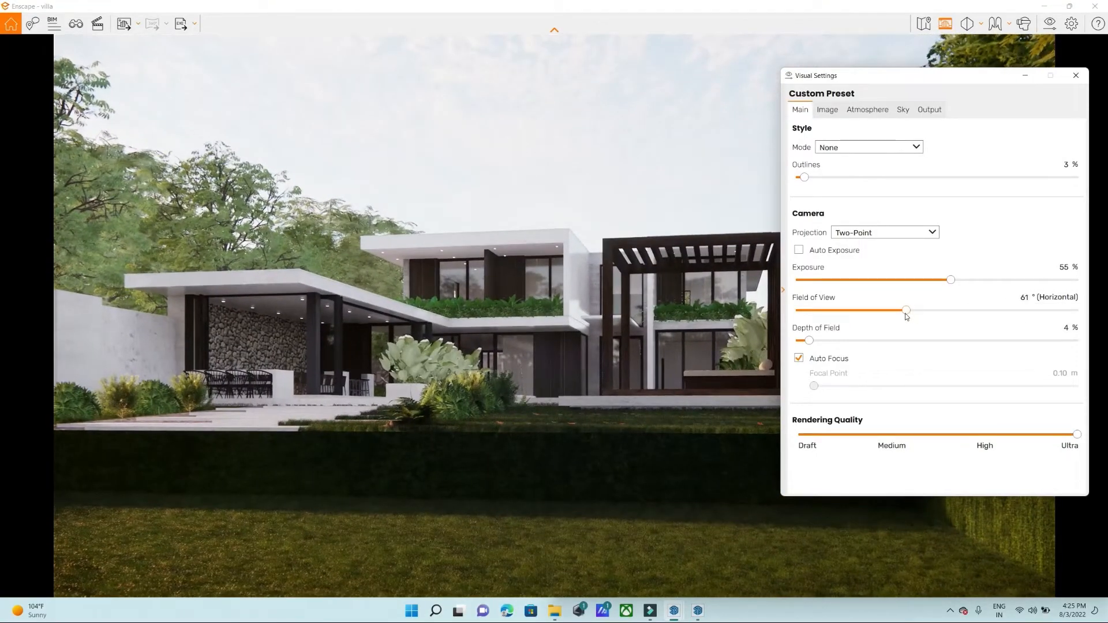
Set the depth of field to 100 % near the pergola and aim at the dining area to check the automatic focus.
mouse_move(709, 460)
right_mouse_down()
mouse_move(706, 430)
mouse_move(708, 477)
right_mouse_up()
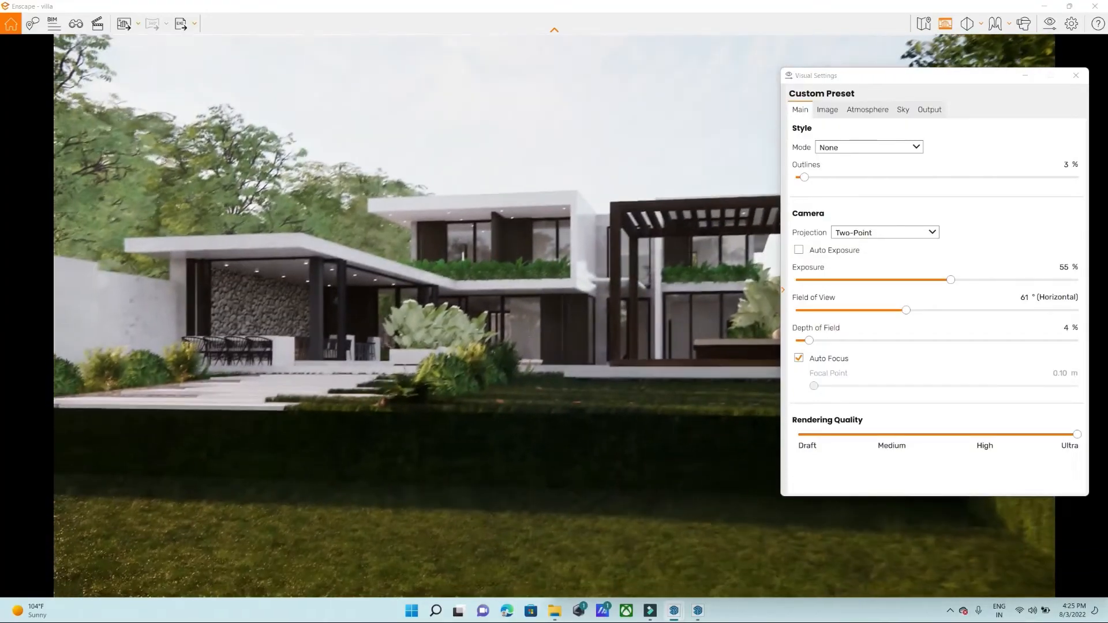
key("w")
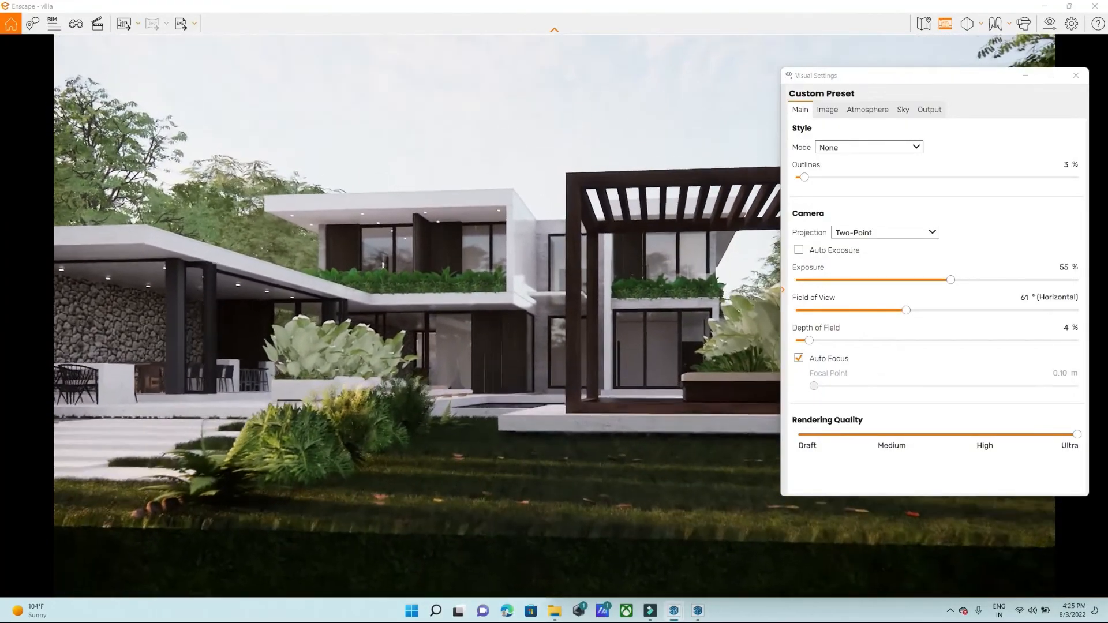
key("w")
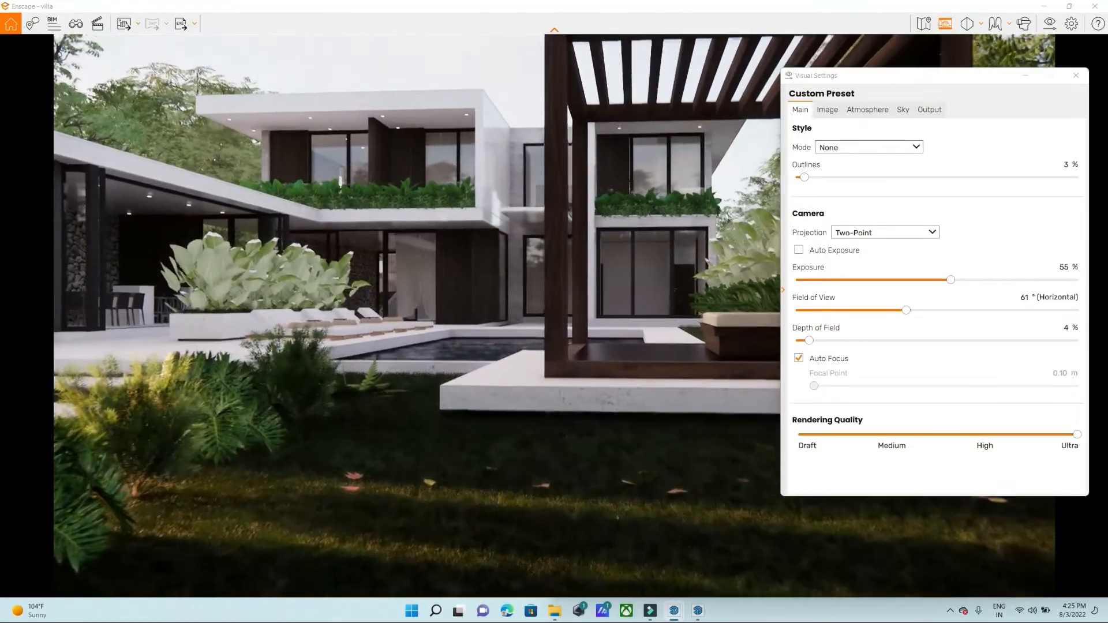
left_click_drag(706, 474, 686, 448)
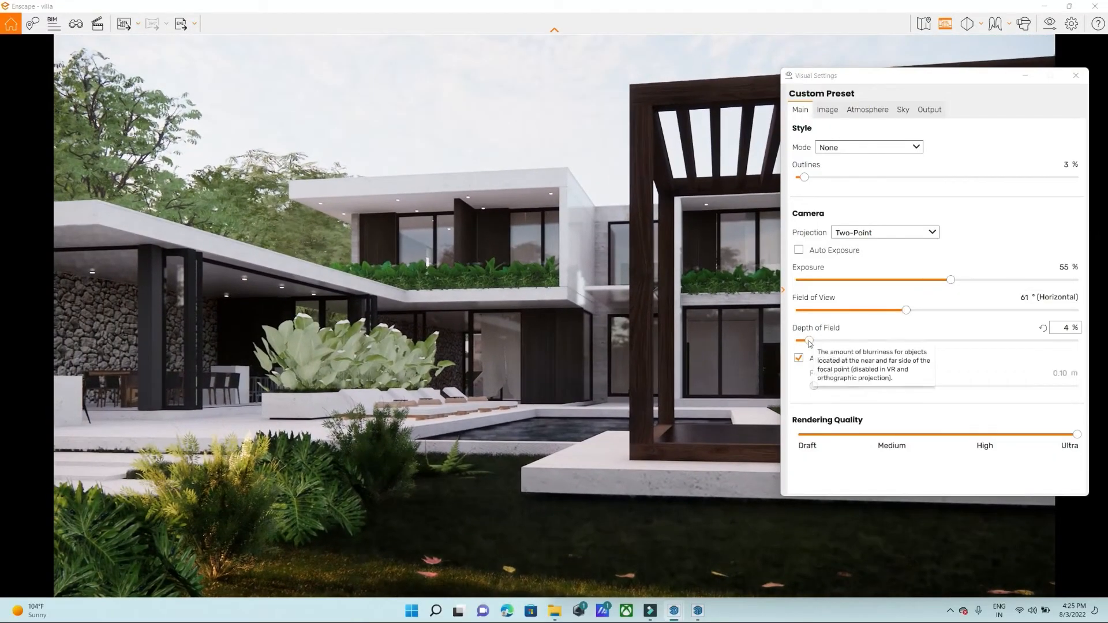
left_click_drag(809, 341, 1080, 341)
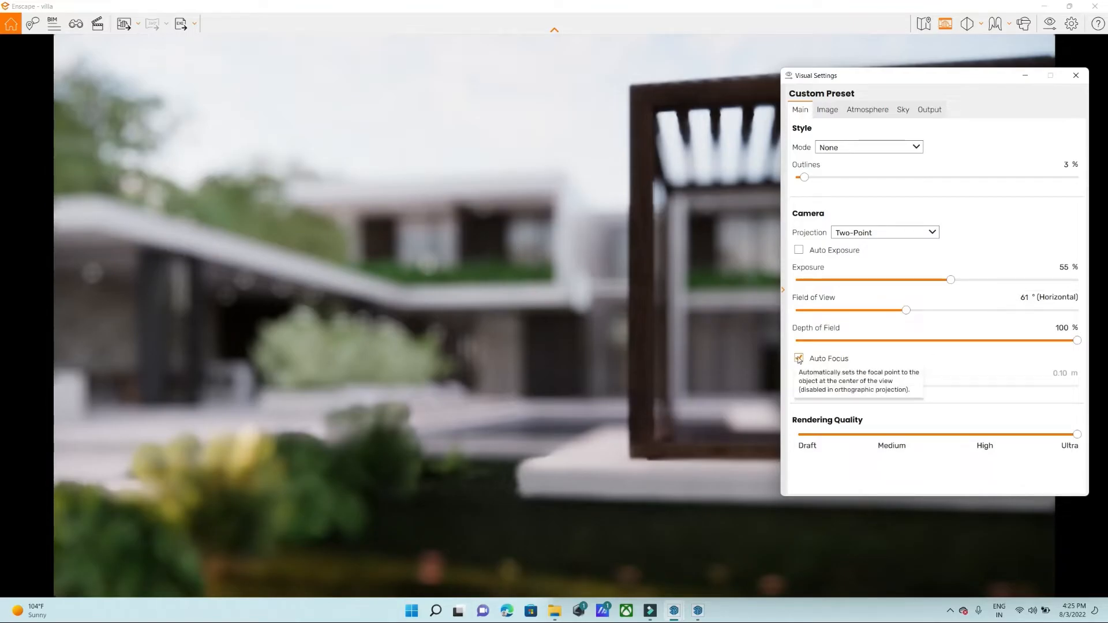
left_click_drag(509, 428, 753, 548)
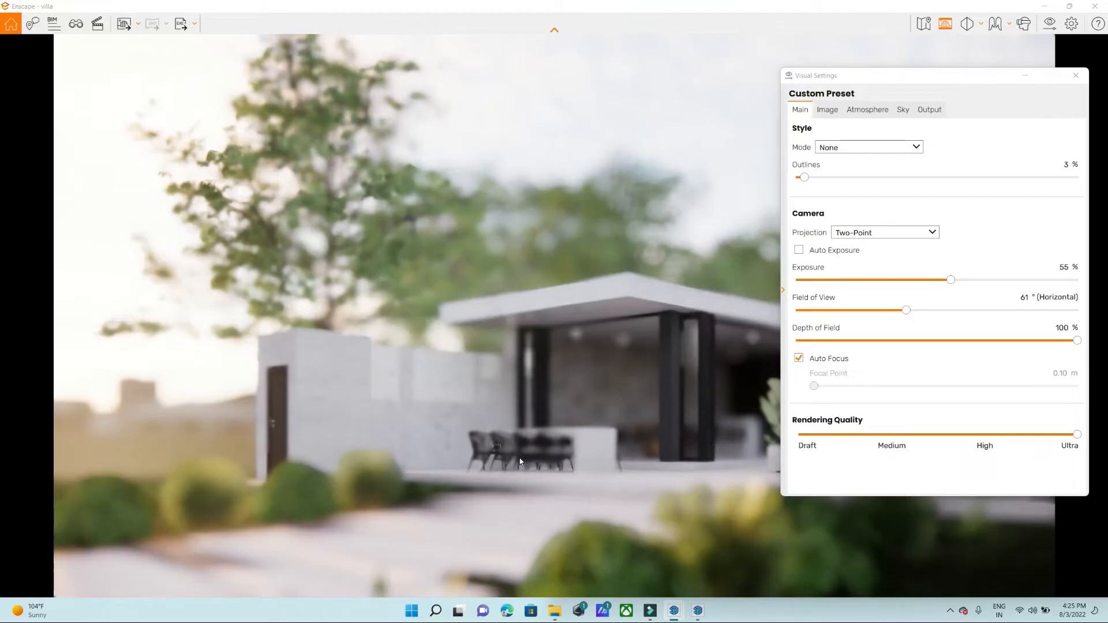
Turn off Auto Focus, try a 0.10 m focal point, and set the focal point to 13.69 m.
left_click(799, 358)
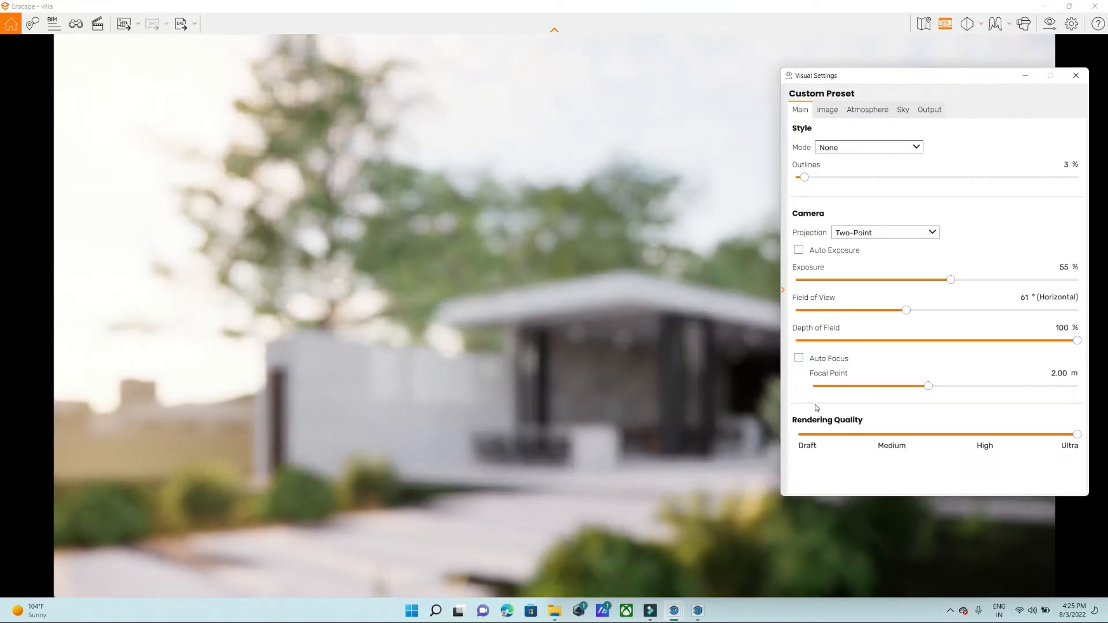
mouse_move(831, 376)
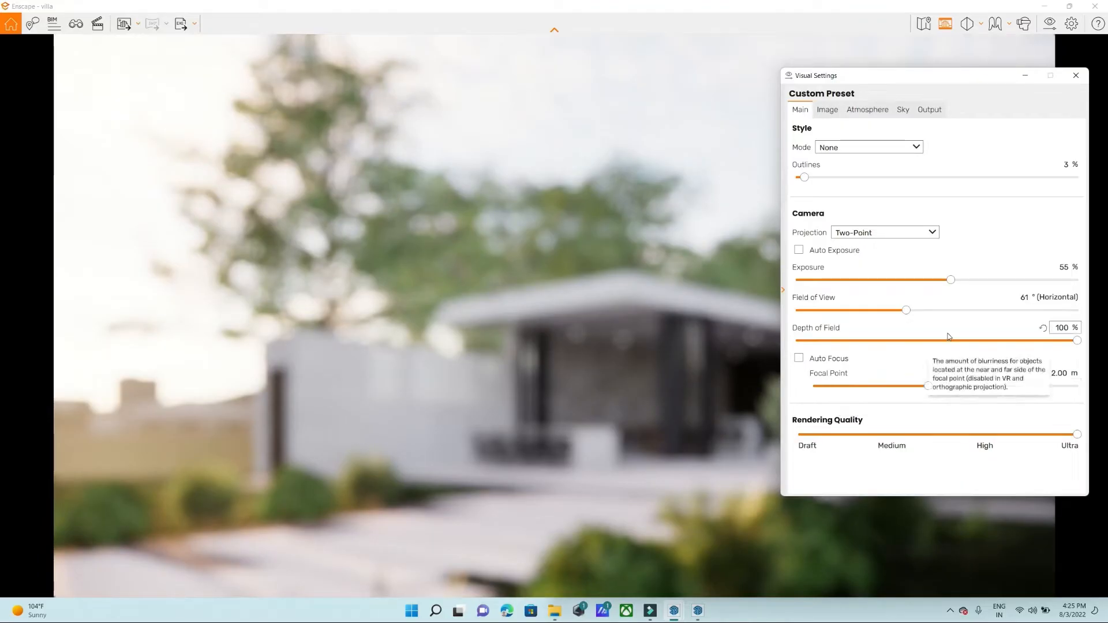
left_click_drag(931, 386, 731, 404)
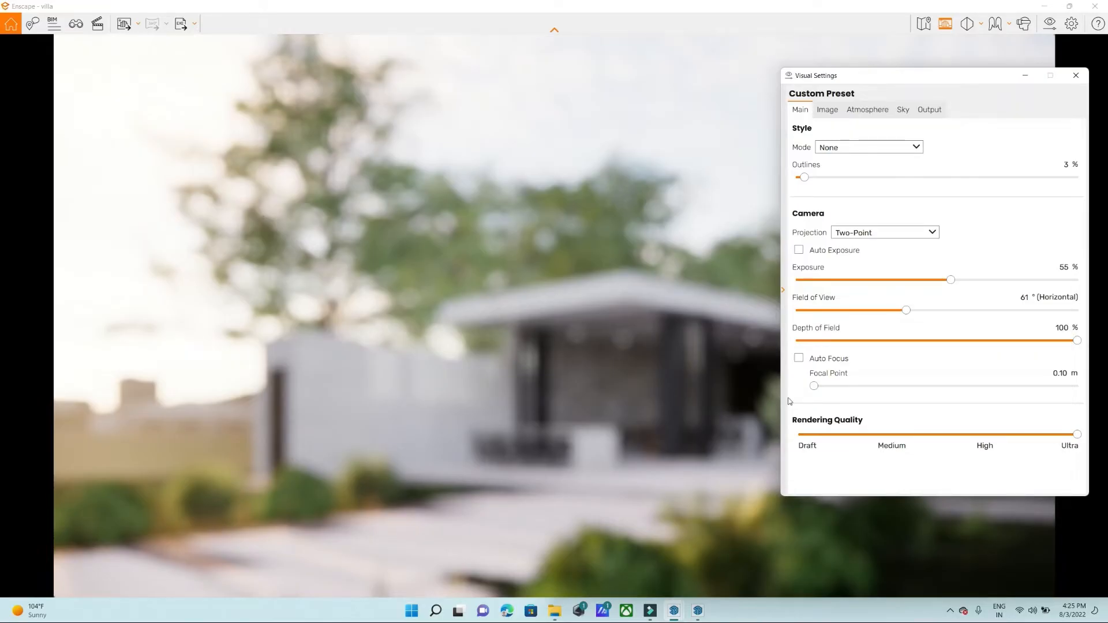
left_click_drag(814, 386, 1005, 411)
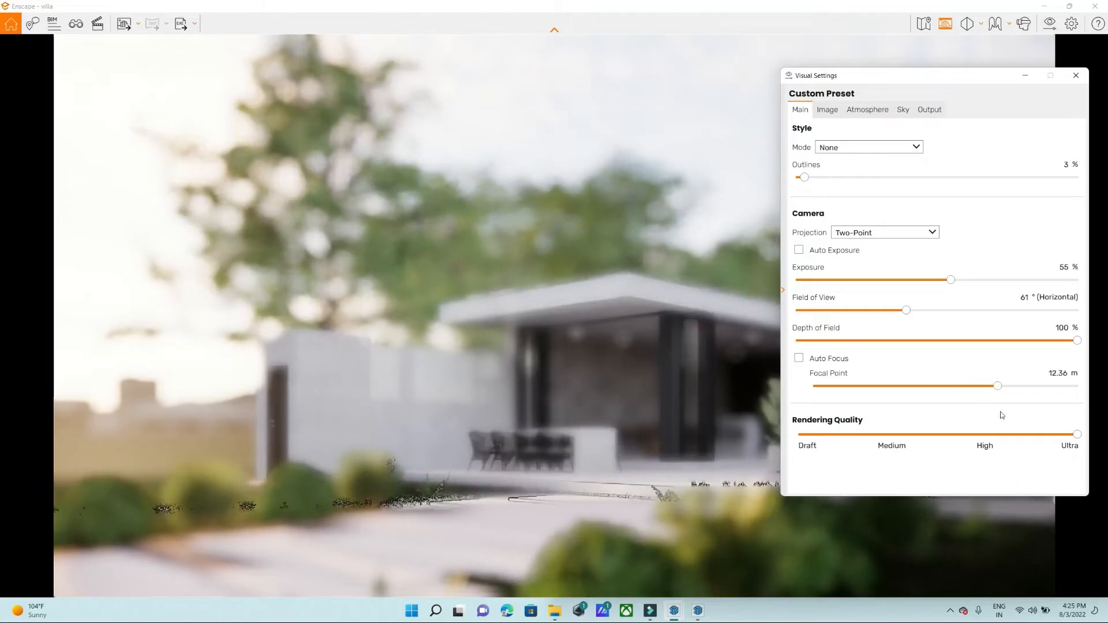
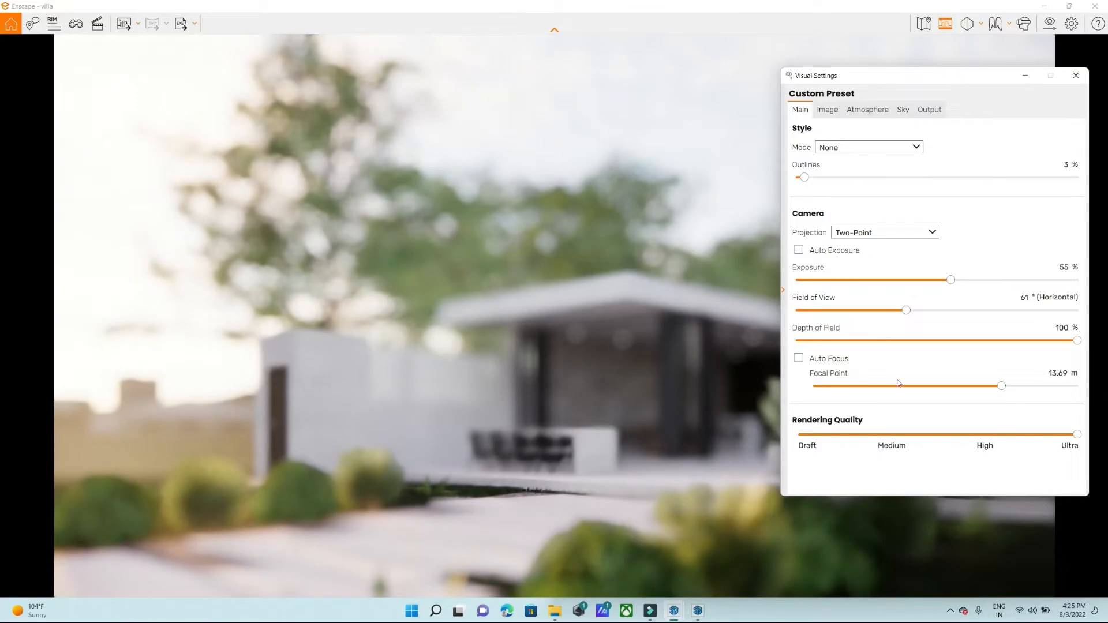
Reduce the depth of field to 12 % and set the focal point to 29.99 m for the pergola view.
left_click_drag(1078, 341, 807, 362)
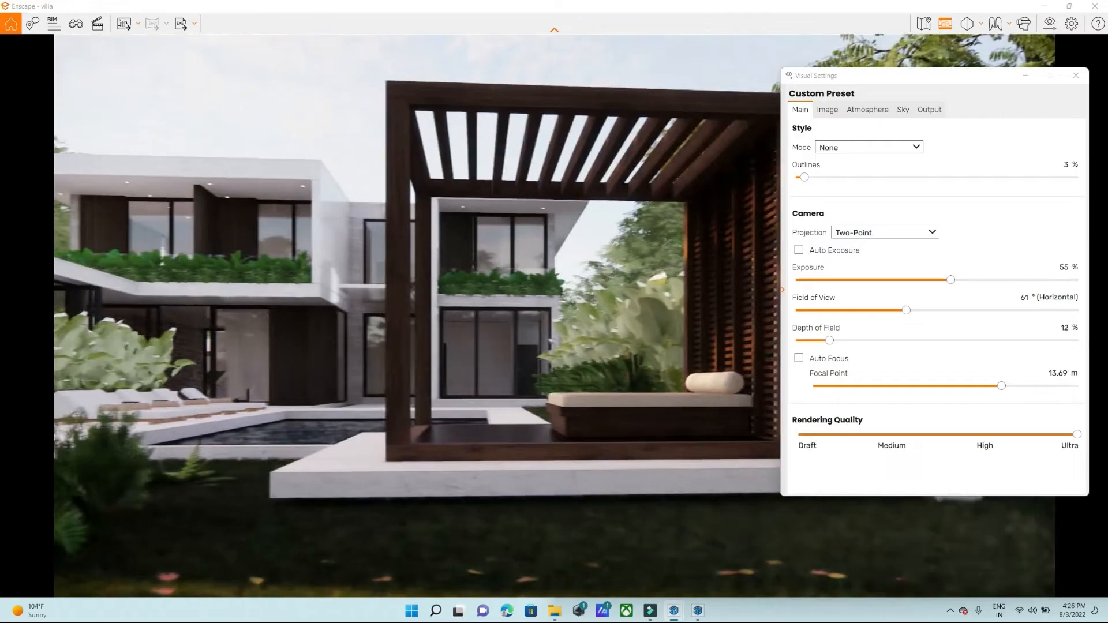
left_click_drag(551, 341, 38, 240)
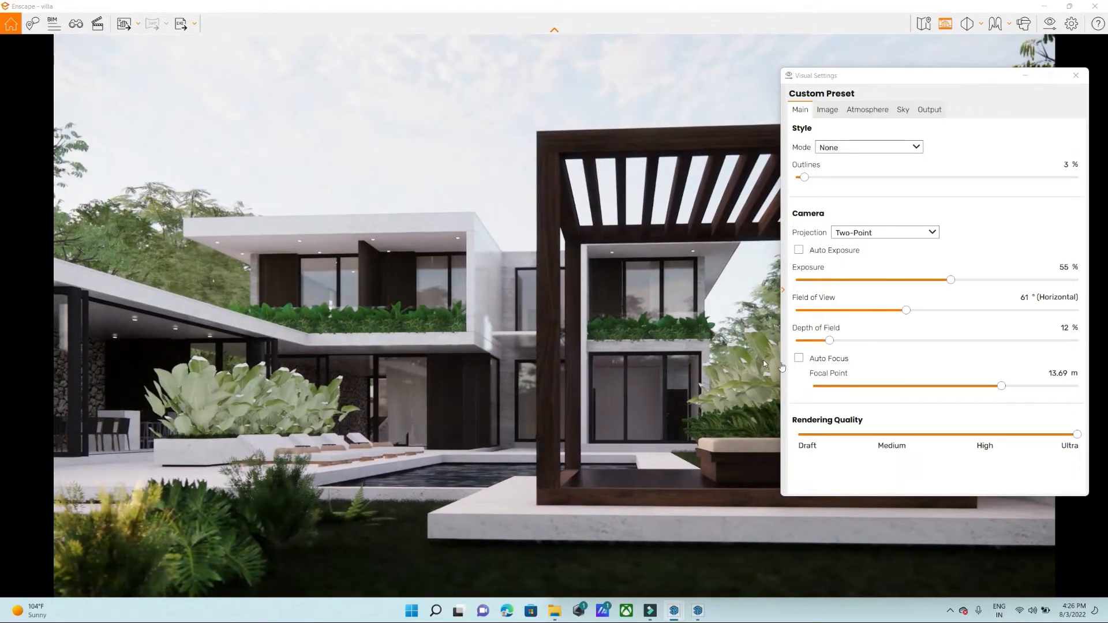
left_click_drag(1002, 386, 1032, 386)
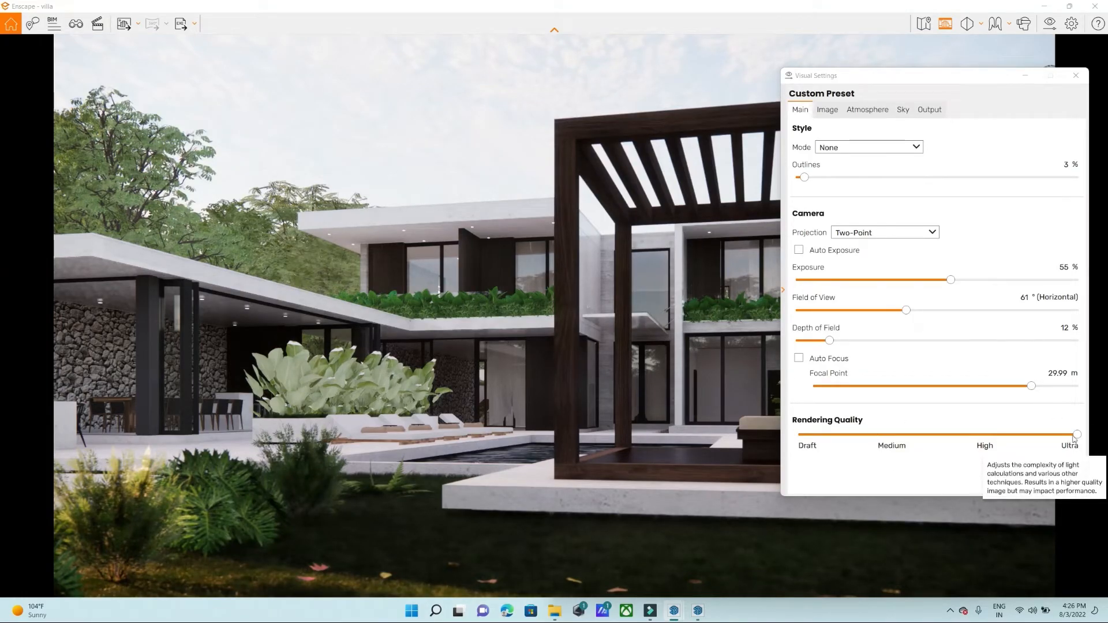
Compare the villa at Draft, Medium and High rendering quality, and return the quality to Ultra.
left_click_drag(1077, 435, 332, 469)
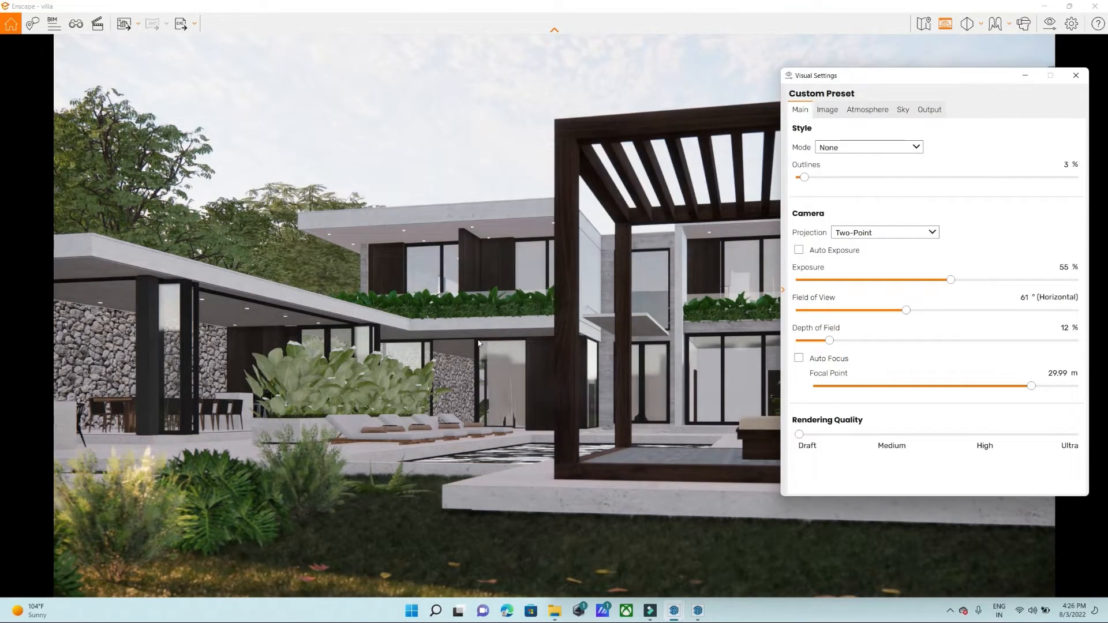
left_click_drag(540, 393, 508, 401)
key("s")
left_click_drag(346, 231, 411, 237)
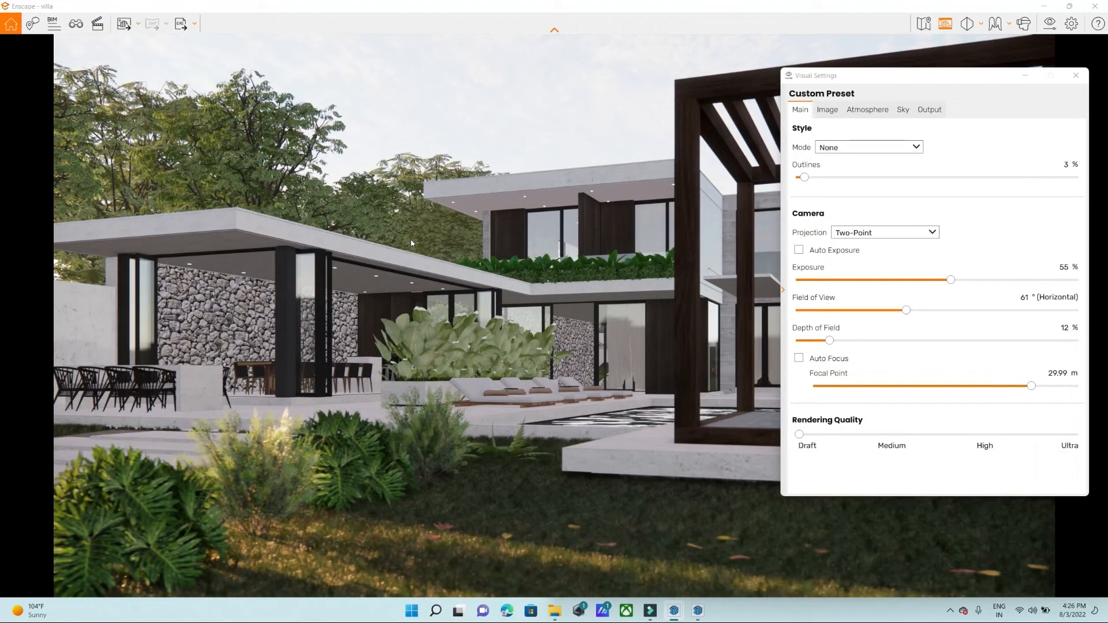
left_click_drag(799, 436, 892, 434)
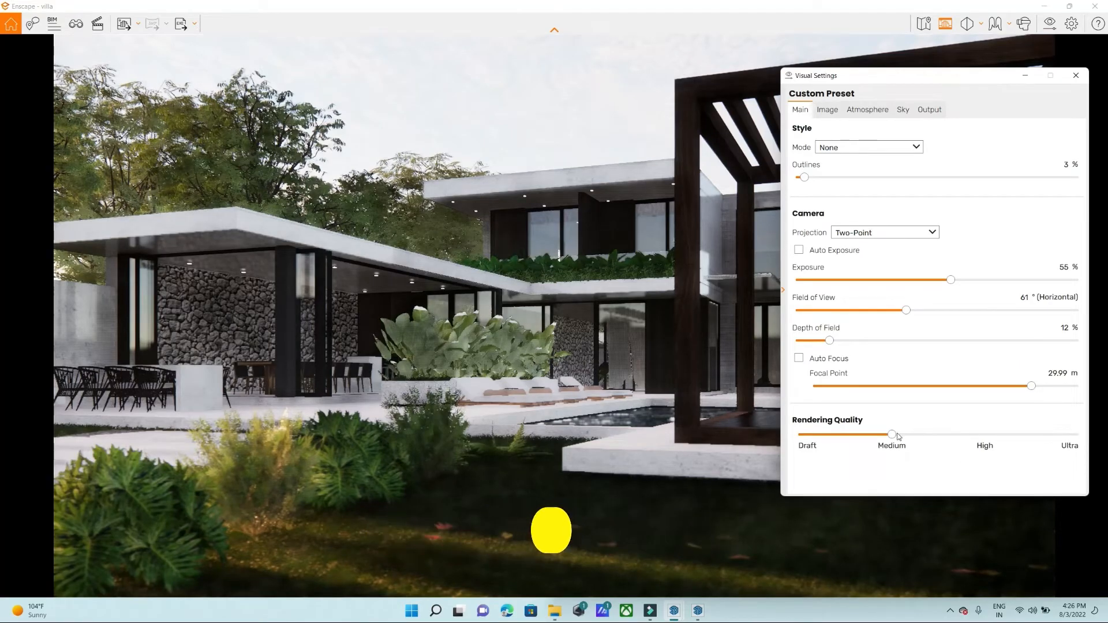
left_click(985, 439)
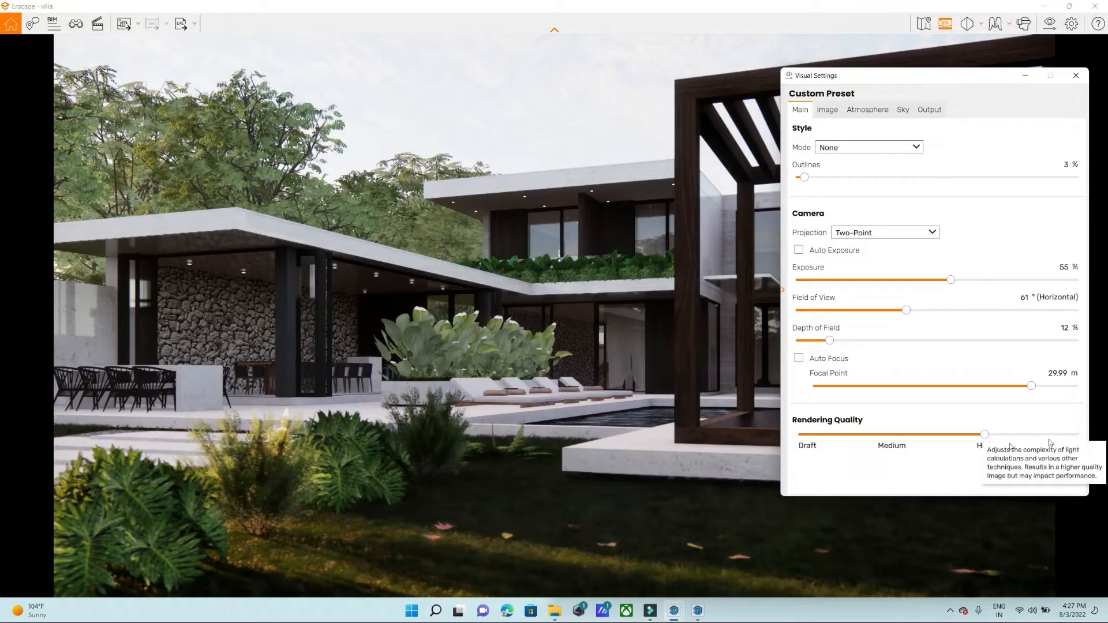
left_click(1008, 437)
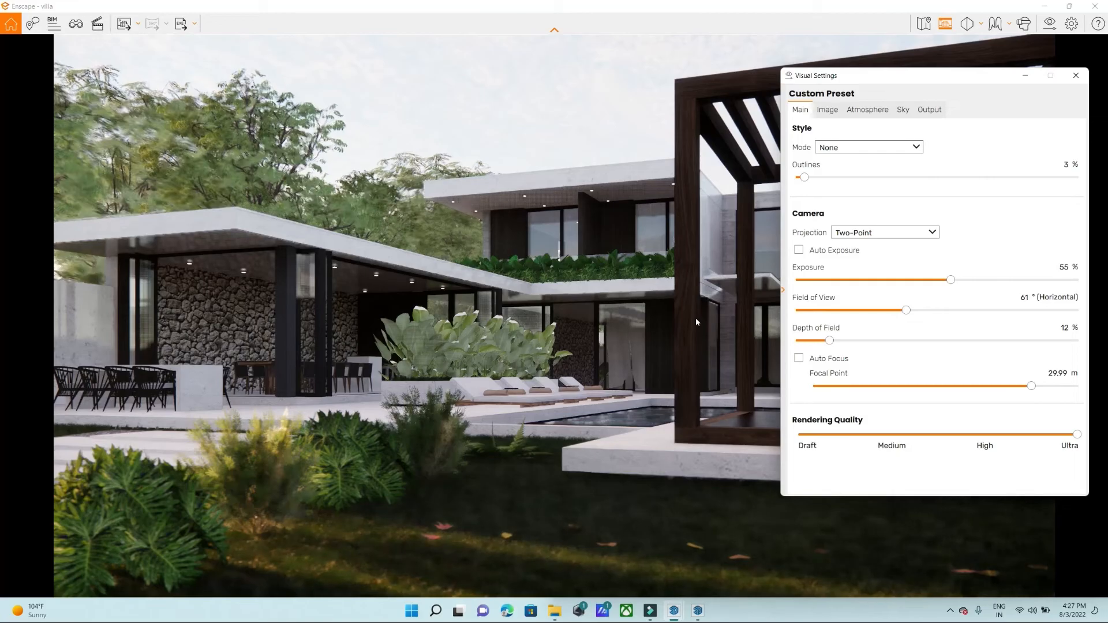
Test the highlights and the shadows at 100 % in the pergola view, and reset each to its default.
left_click(647, 303)
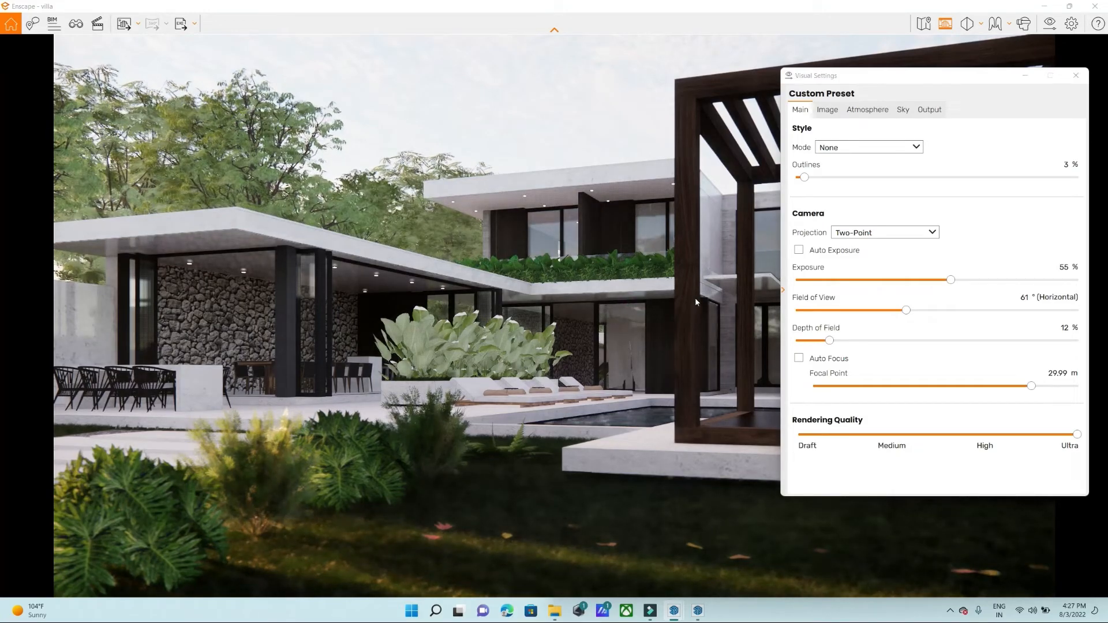
left_click_drag(659, 389, 724, 394)
left_click(827, 109)
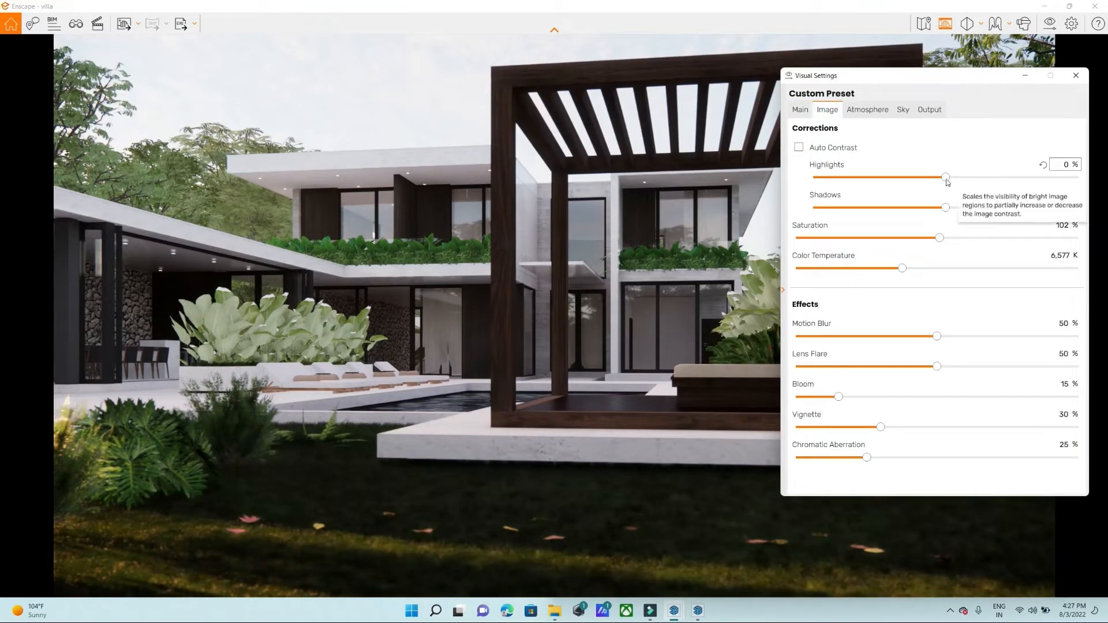
left_click_drag(946, 177, 811, 178)
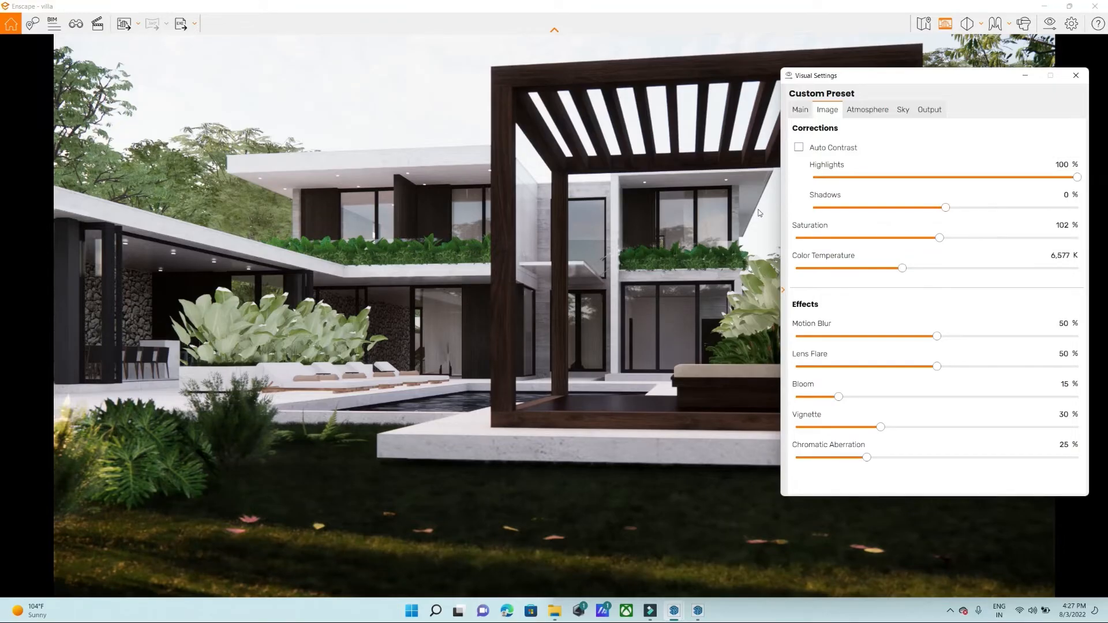
left_click(1043, 165)
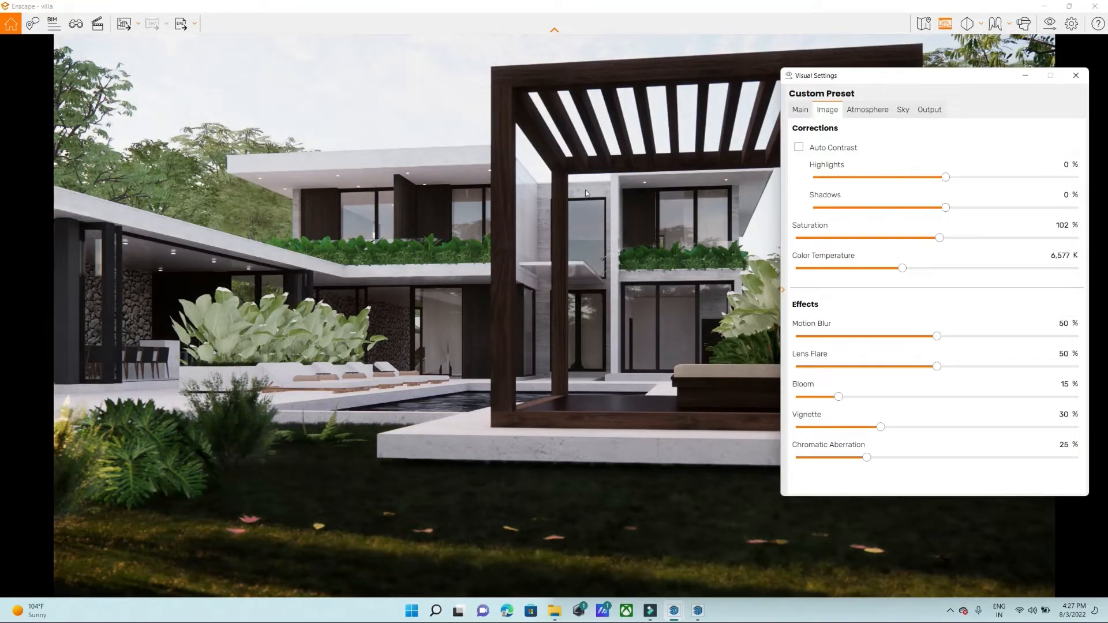
left_click_drag(946, 208, 1107, 268)
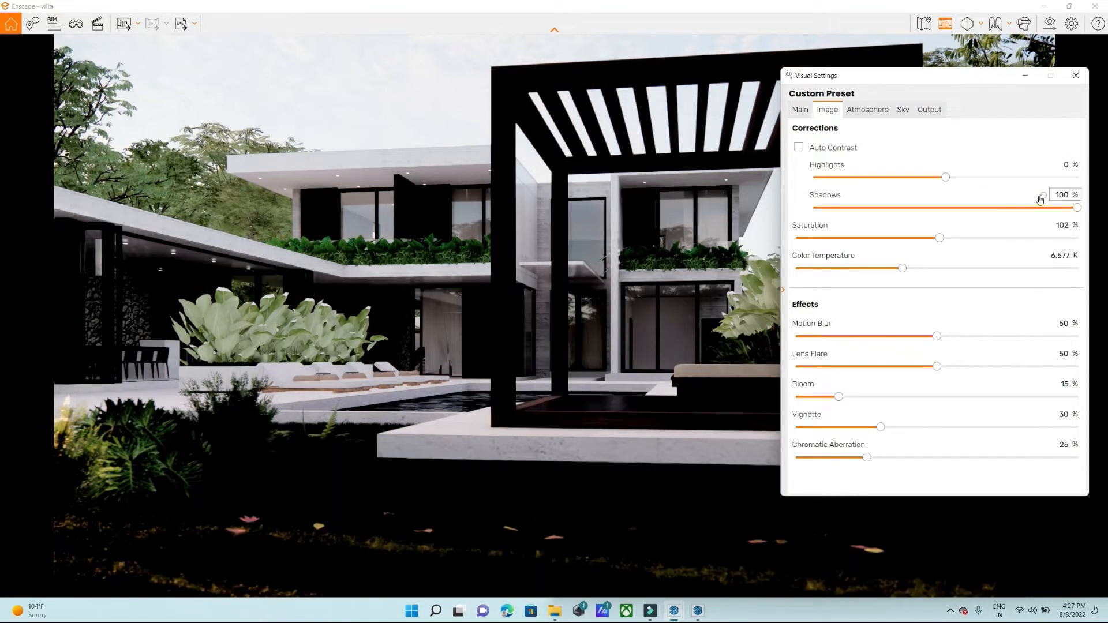
left_click(1042, 197)
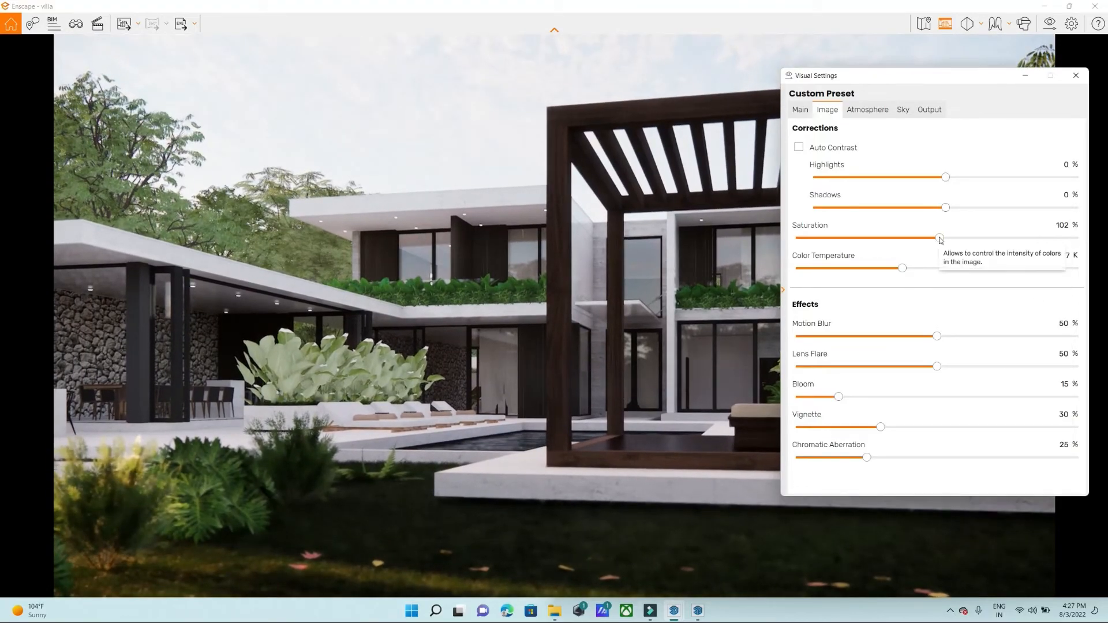
Try the saturation at 0 % and 200 %, and set it to 102 %.
left_click_drag(940, 238, 361, 234)
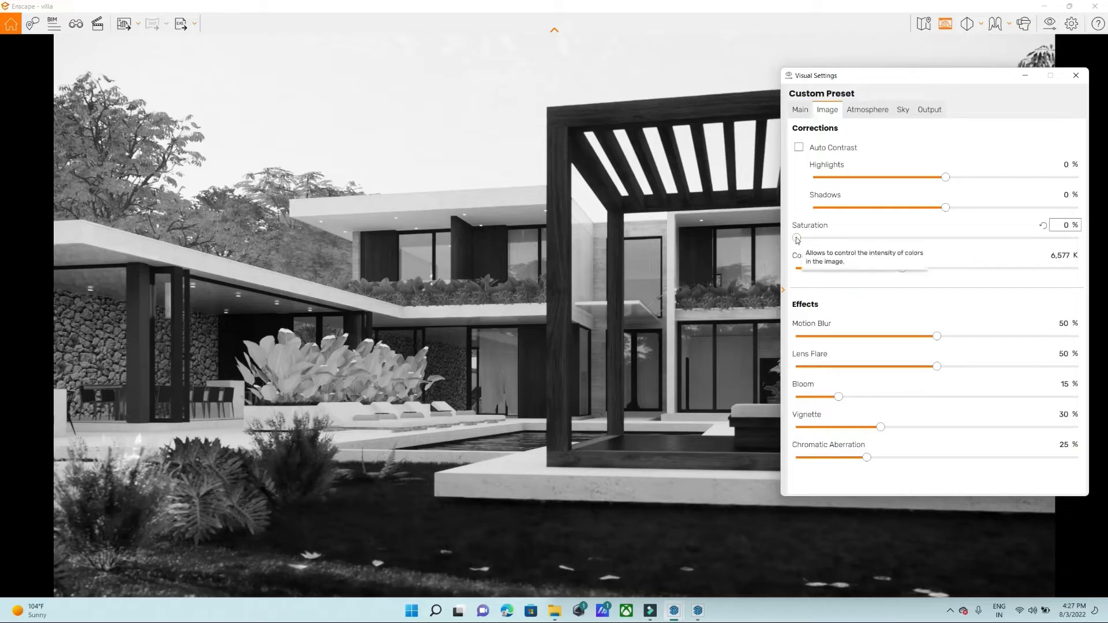
left_click_drag(797, 238, 0, 281)
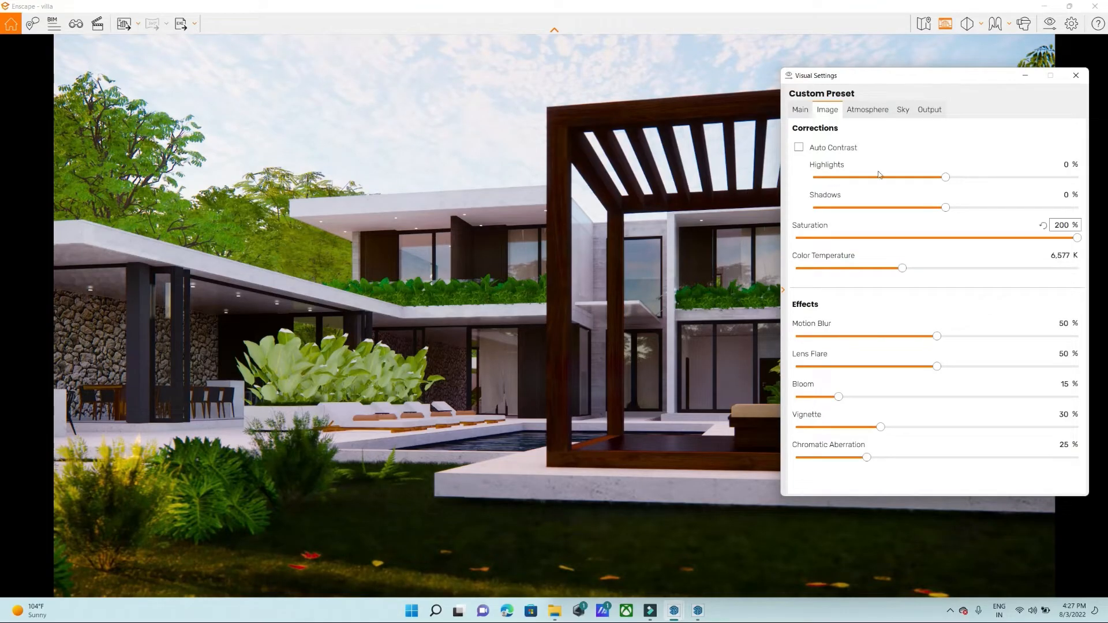
left_click(1046, 226)
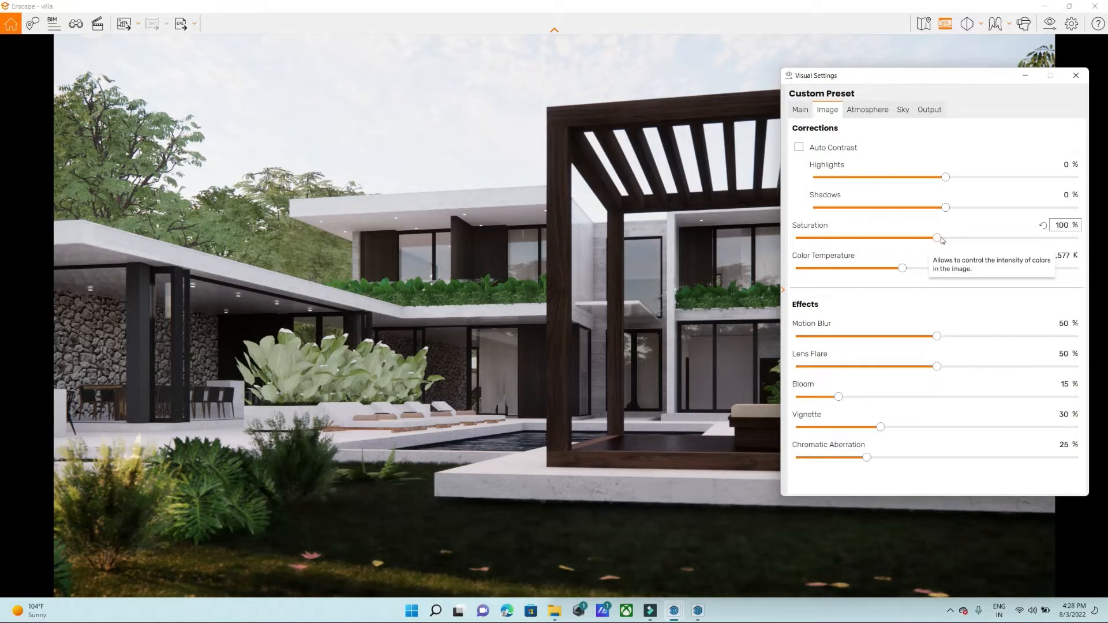
left_click_drag(937, 238, 942, 237)
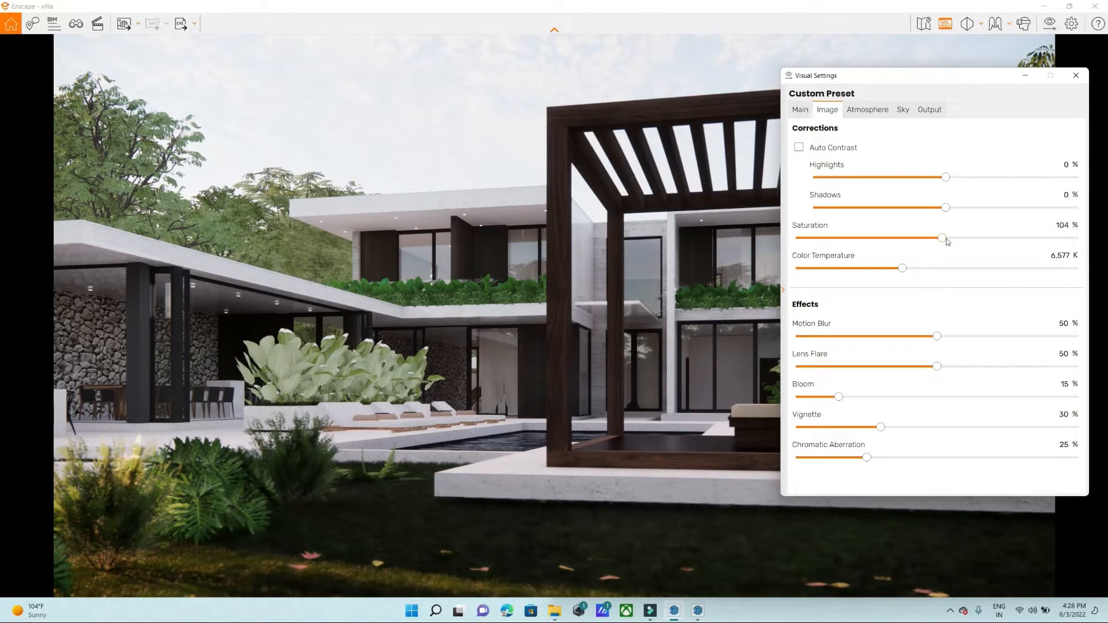
type("1")
Test the color temperature at 1,500 K and 15,000 K, and reset it to its default.
left_click_drag(904, 273, 746, 279)
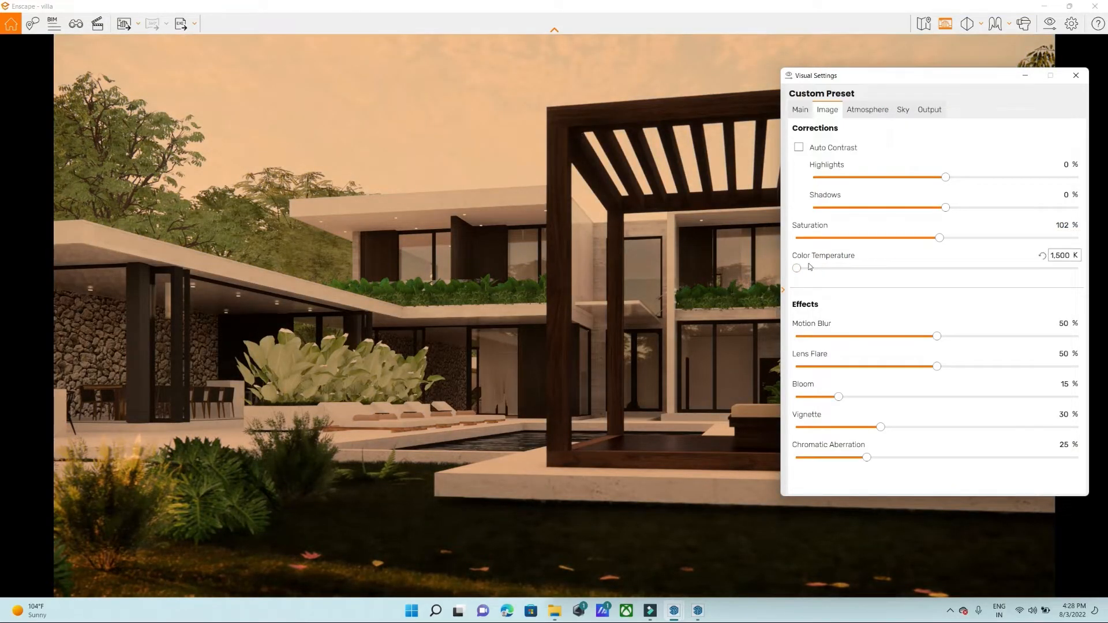
left_click_drag(797, 268, 1080, 279)
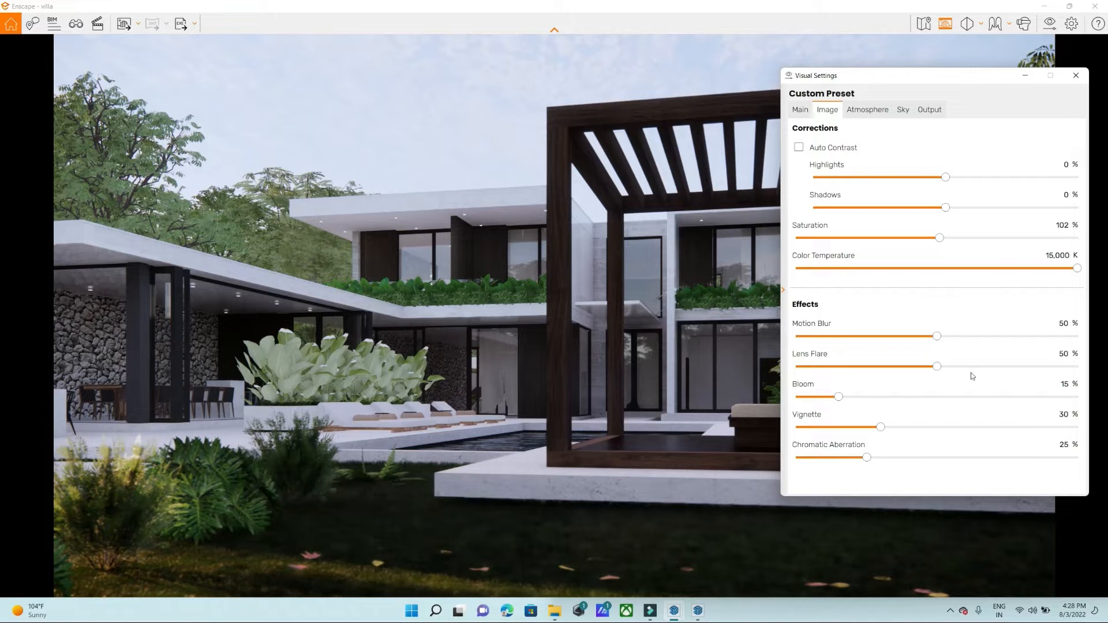
left_click(1039, 256)
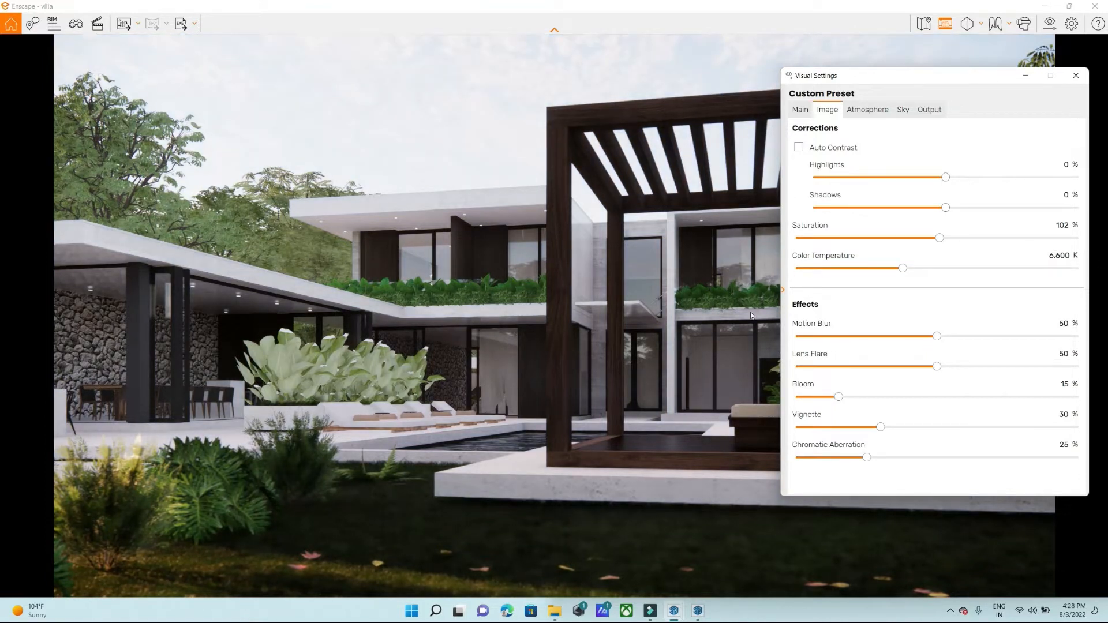
Set the color temperature to 6,000 K for a slightly warmer image.
left_click_drag(901, 269, 892, 272)
mouse_move(889, 269)
left_mouse_down()
mouse_move(926, 273)
mouse_move(890, 272)
left_mouse_up()
left_click(1042, 256)
left_click(1059, 256)
type("600")
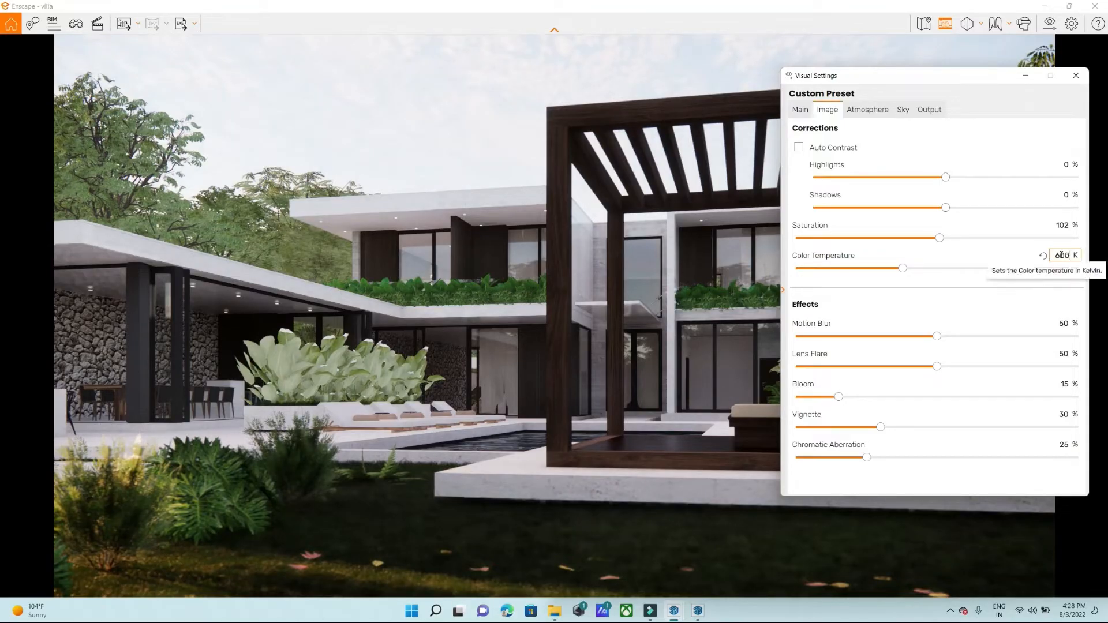
key("Return")
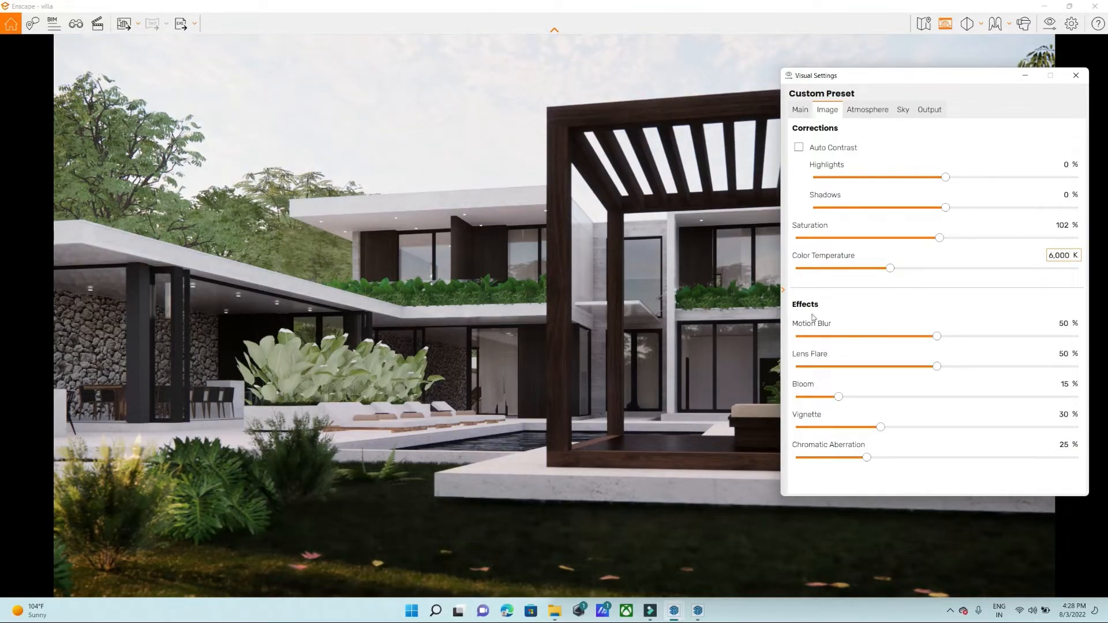
Set the motion blur to 40 % and reduce the sun brightness to 7 % with the camera facing the low sun.
left_click_drag(938, 336, 737, 350)
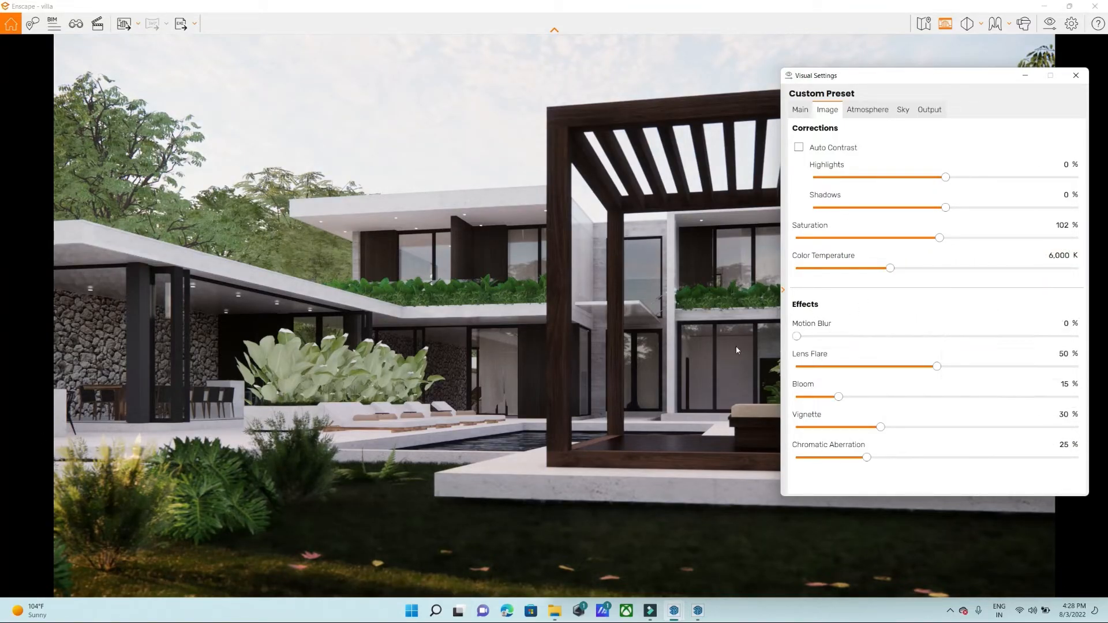
left_click_drag(938, 353, 910, 354)
left_click_drag(502, 386, 342, 367)
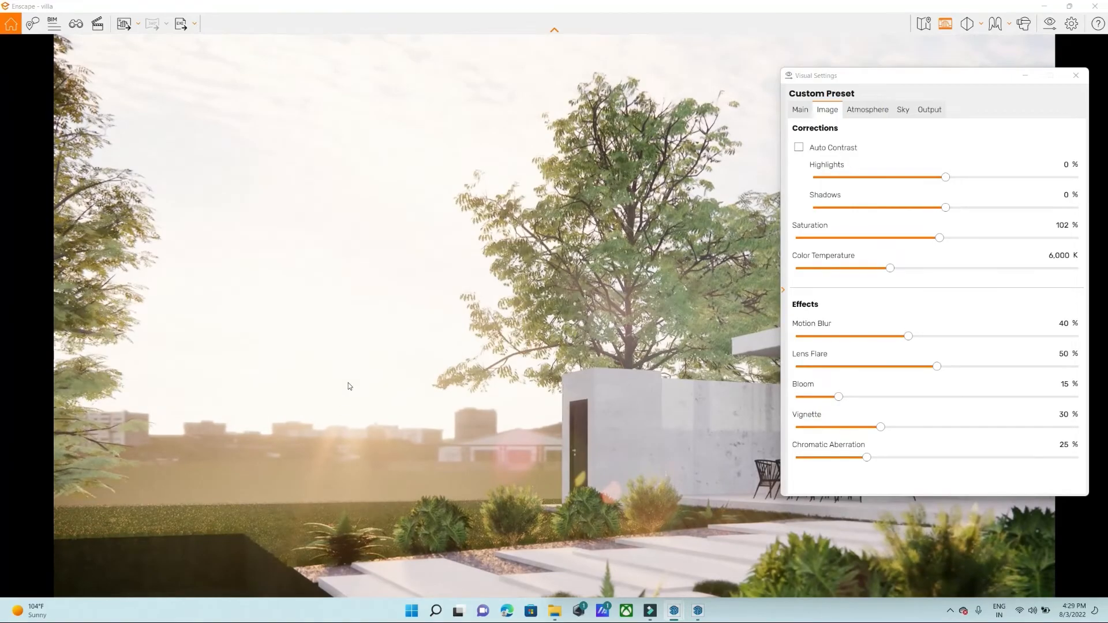
left_click(871, 111)
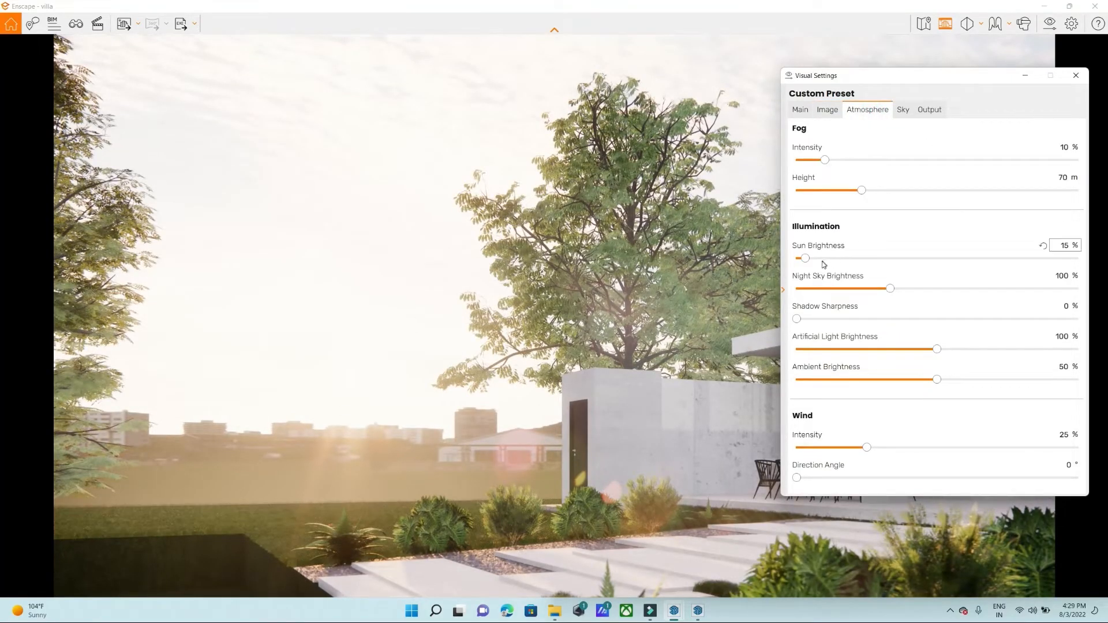
left_click_drag(806, 258, 800, 258)
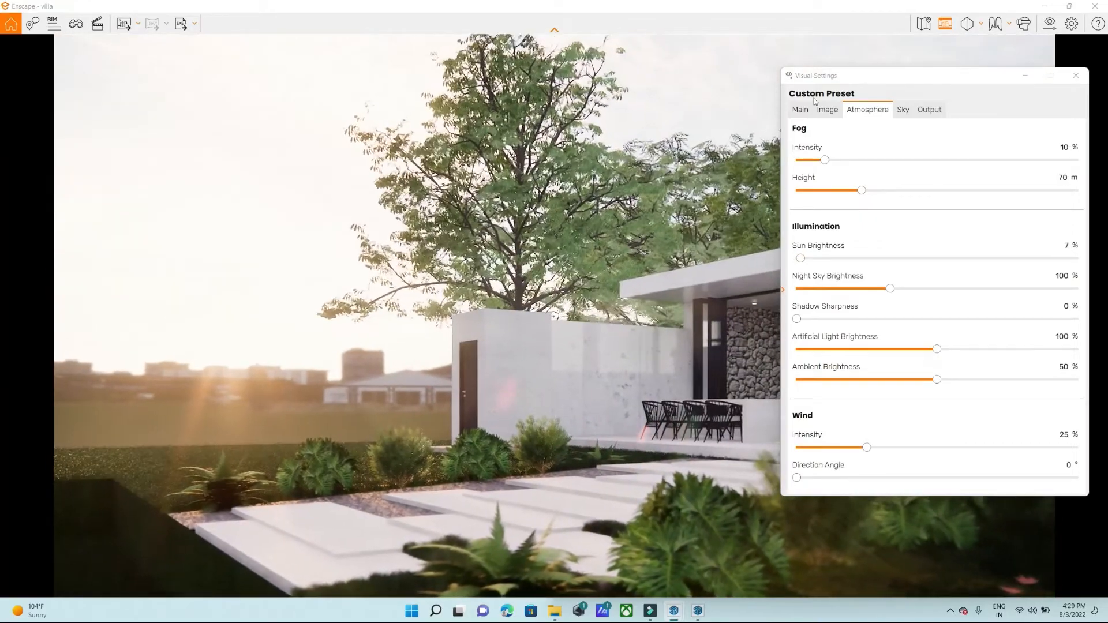
Compare the lens flare at 100 % and at its minimum in the sun view, and set it to 53 %.
left_click(827, 110)
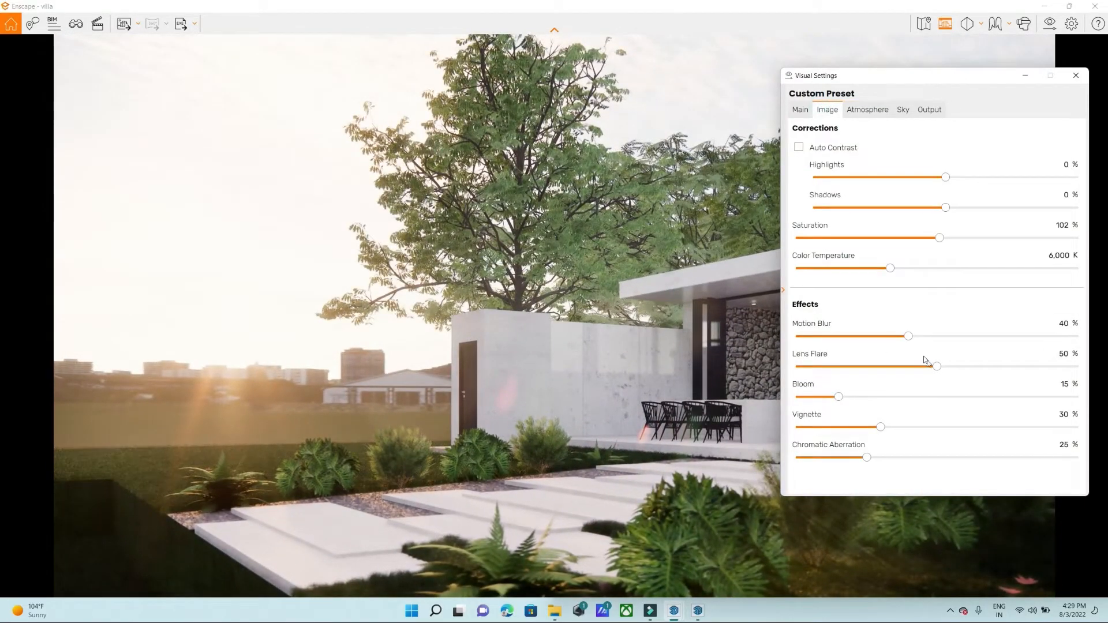
left_click_drag(949, 367, 1079, 367)
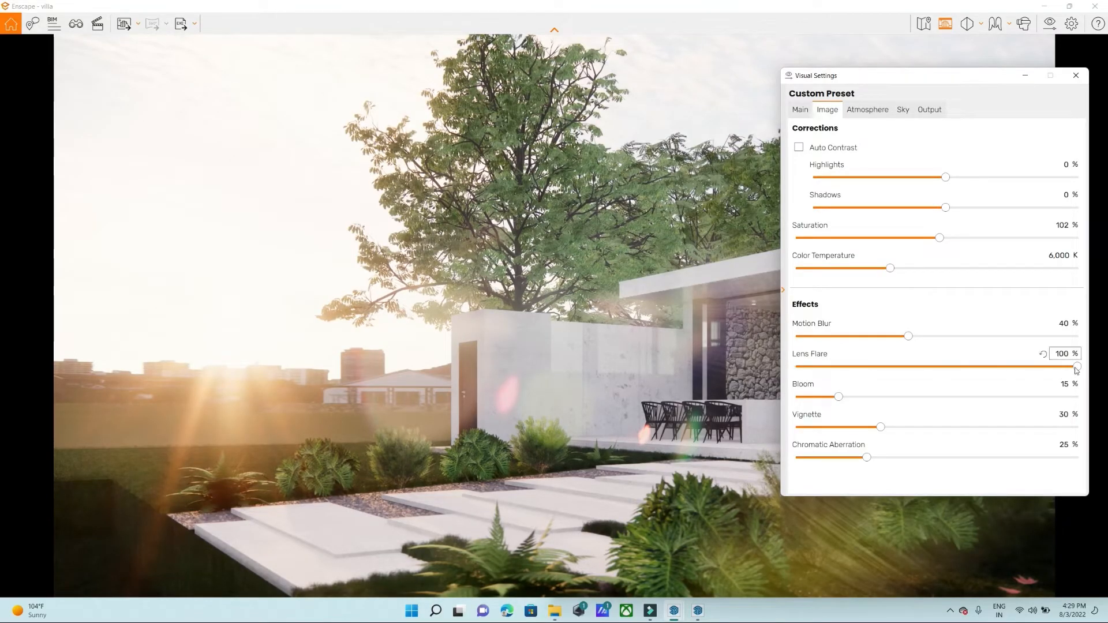
left_click_drag(1077, 367, 560, 404)
left_click_drag(800, 366, 947, 372)
Test the bloom at 0 % and 100 % near the dining pavilion, and reset both bloom and lens flare to their defaults.
left_click_drag(839, 396, 544, 396)
left_click_drag(423, 461, 744, 372)
left_click_drag(527, 428, 875, 400)
left_click_drag(599, 416, 549, 376)
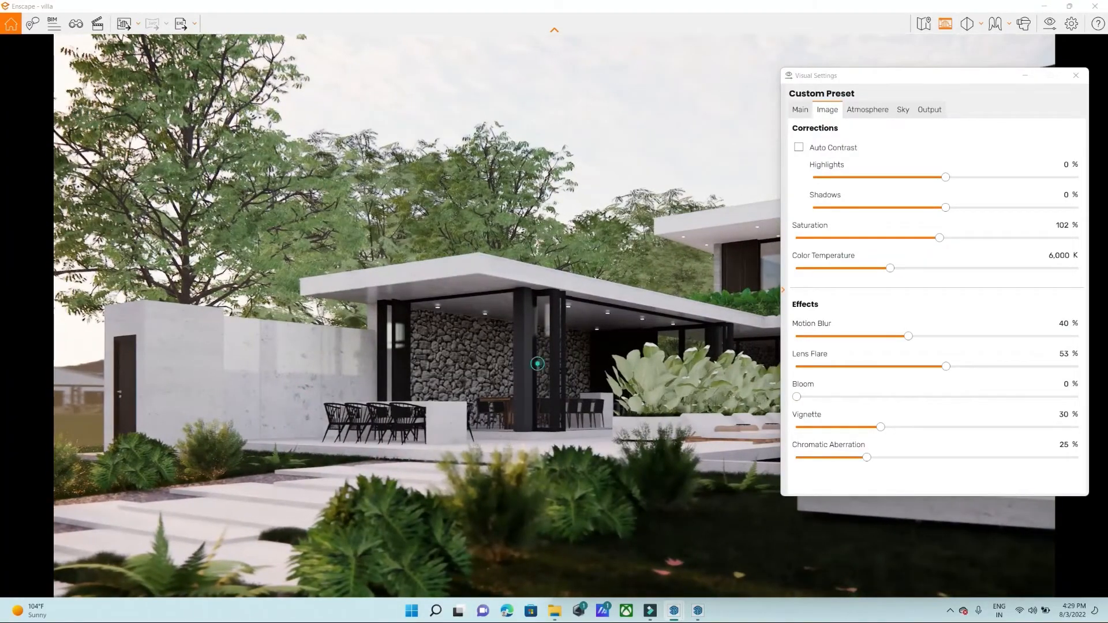
left_click_drag(797, 397, 1078, 397)
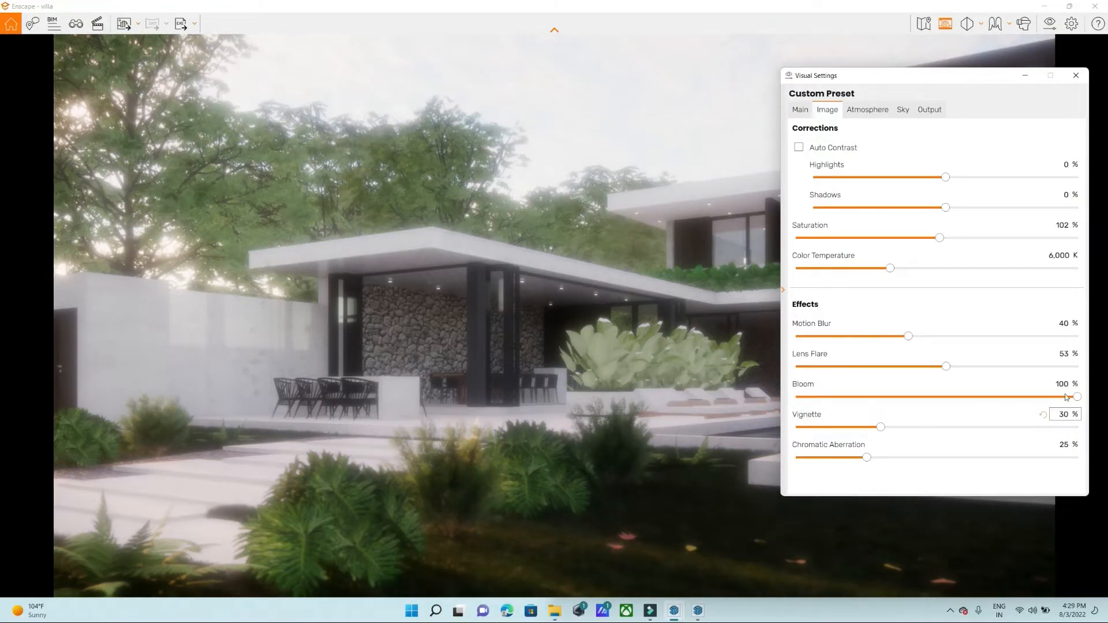
left_click(1046, 385)
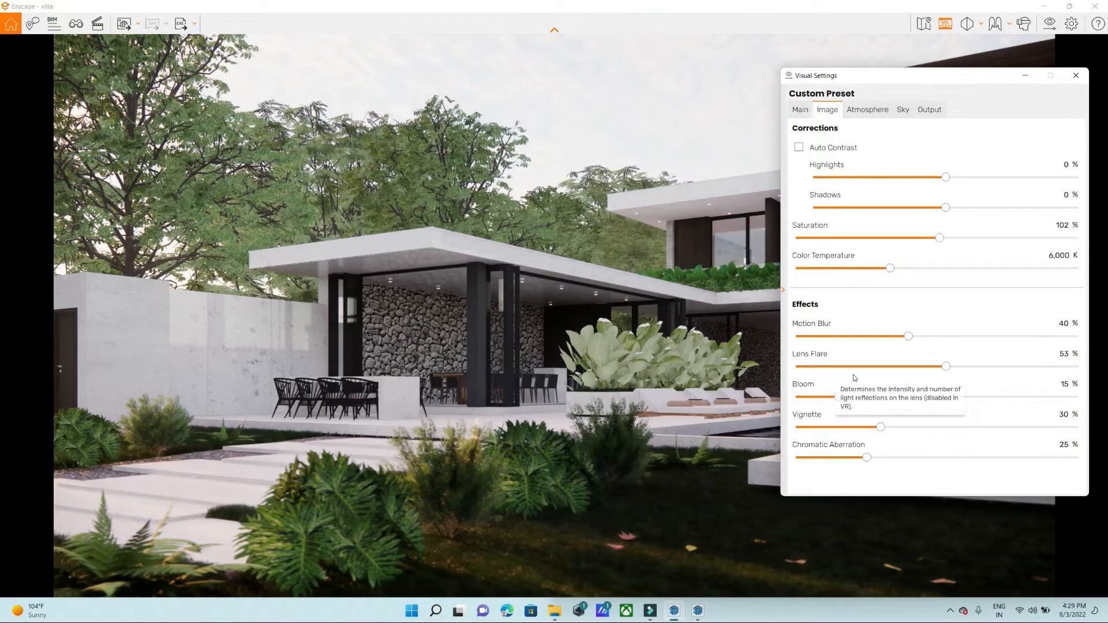
left_click(1043, 354)
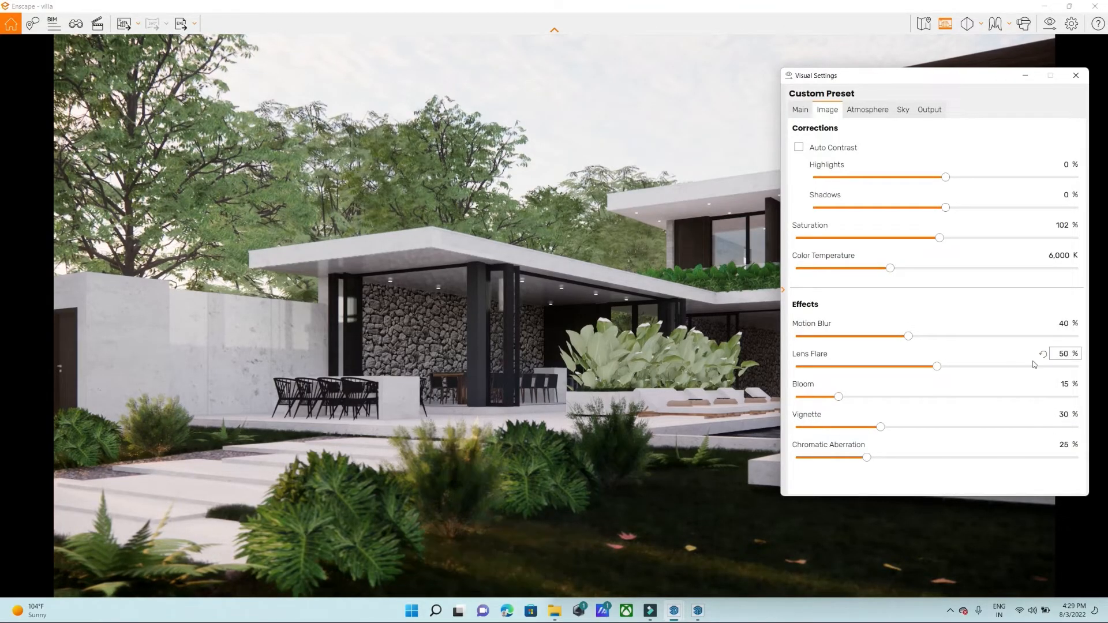
Try the vignette at 100 % with the settings window moved off the image corners, and set it to 10 %.
left_click_drag(519, 346, 581, 334)
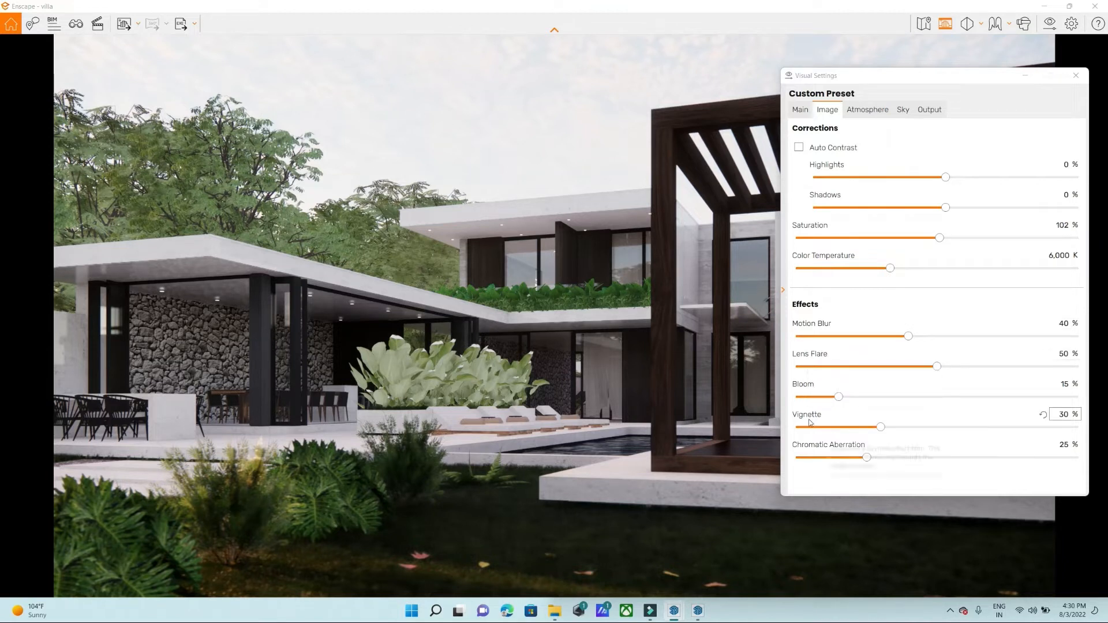
left_click_drag(881, 427, 1077, 428)
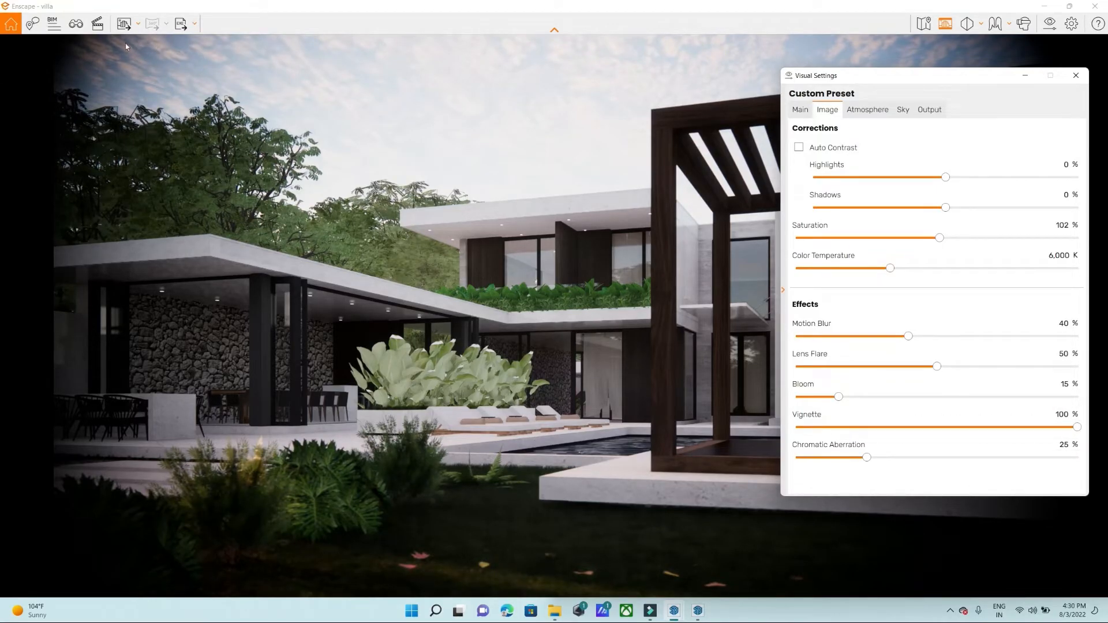
left_click_drag(1077, 428, 1, 458)
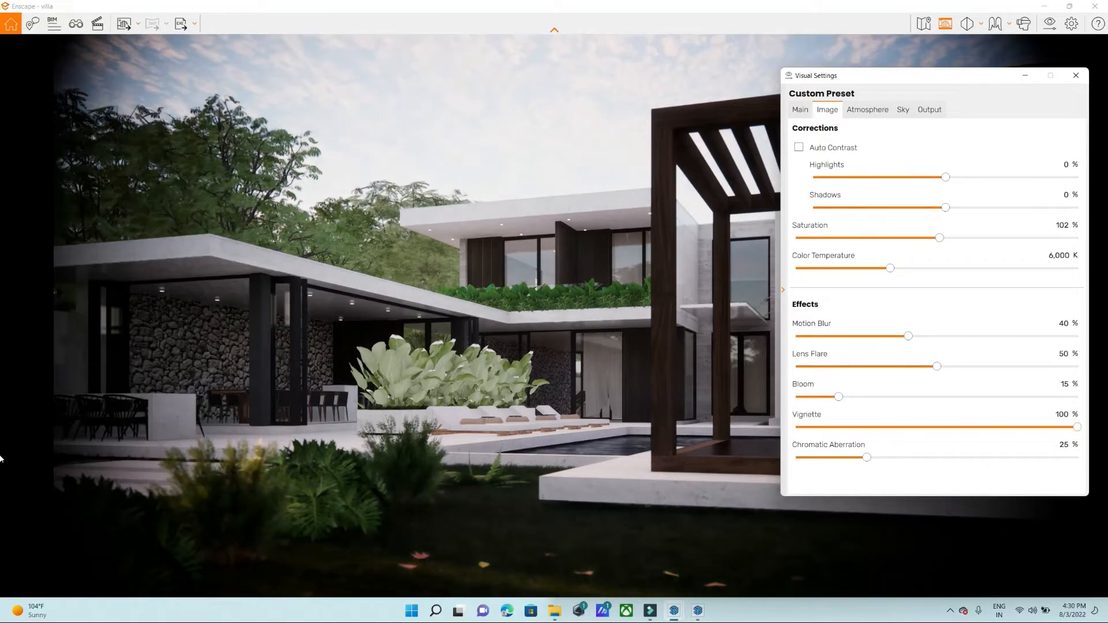
left_click_drag(894, 80, 542, 111)
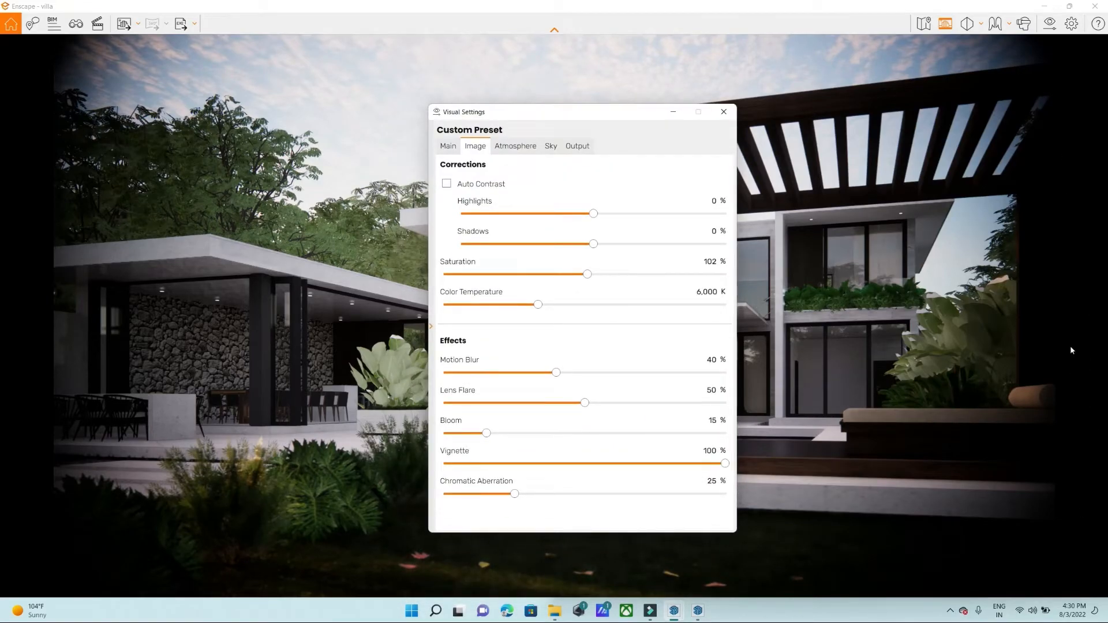
left_click_drag(723, 462, 473, 464)
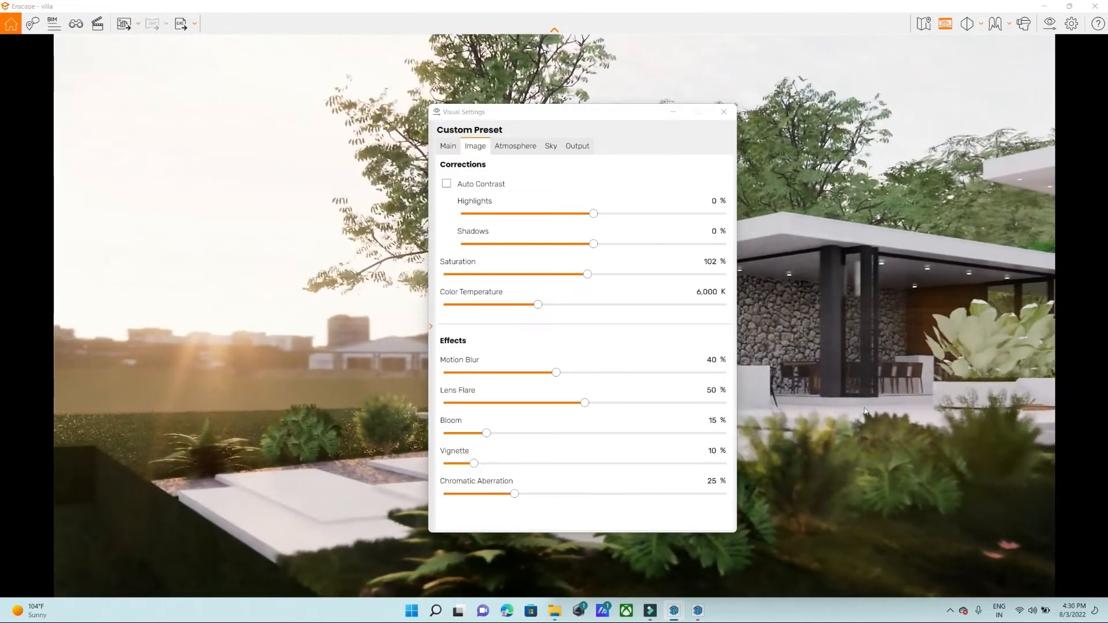
Compare the chromatic aberration at 0 % and 100 % in the sunset view, ending at 100 %.
left_click_drag(513, 496, 247, 516)
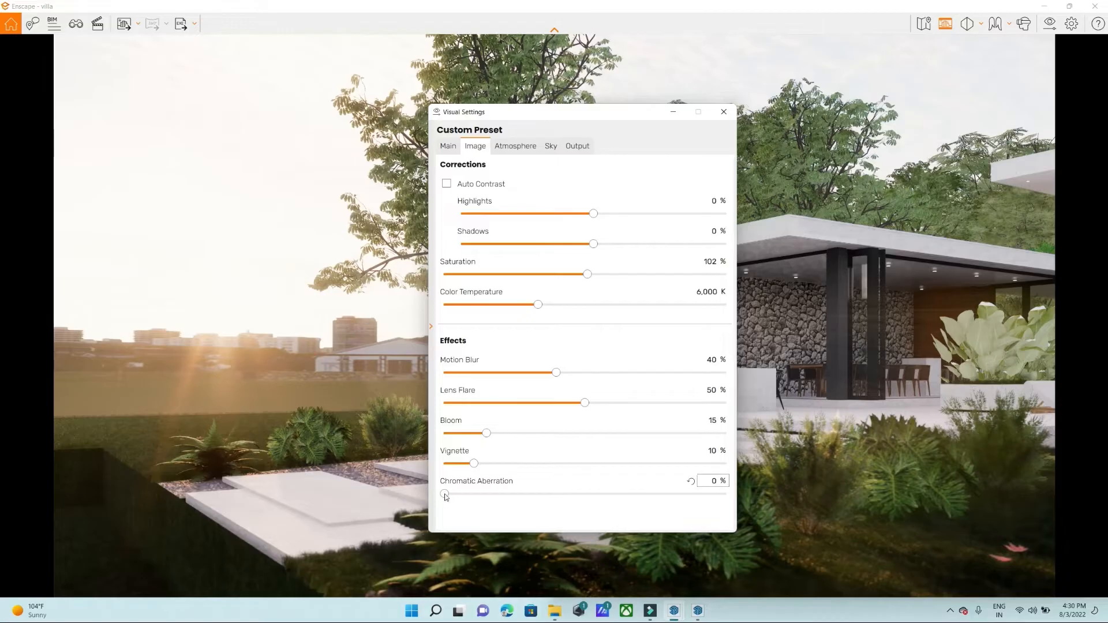
left_click_drag(445, 495, 985, 201)
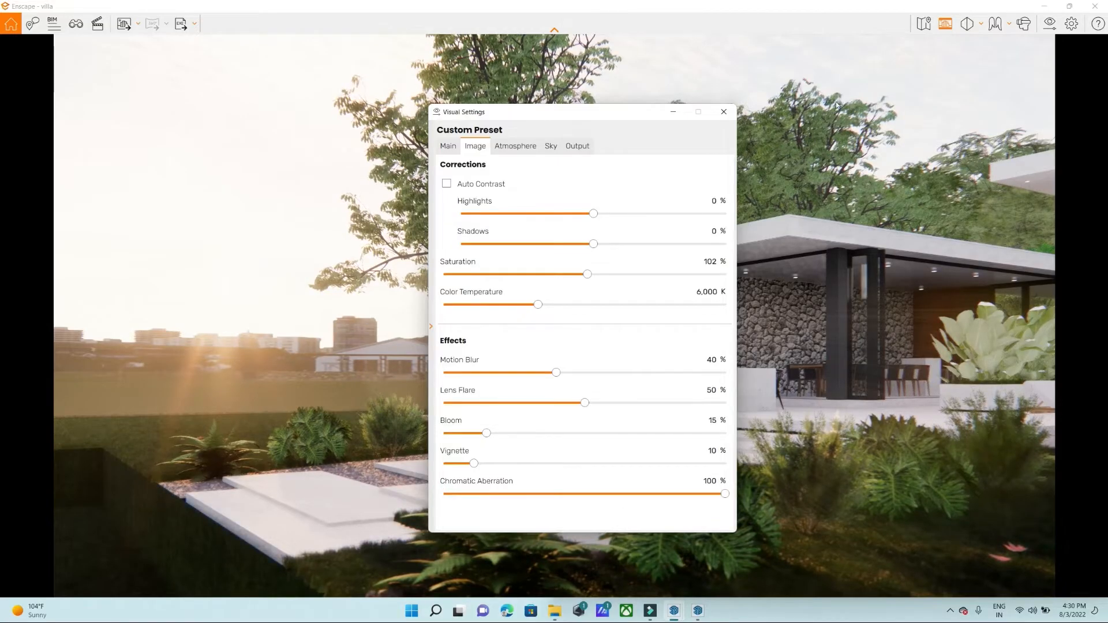
left_click_drag(851, 121, 833, 121)
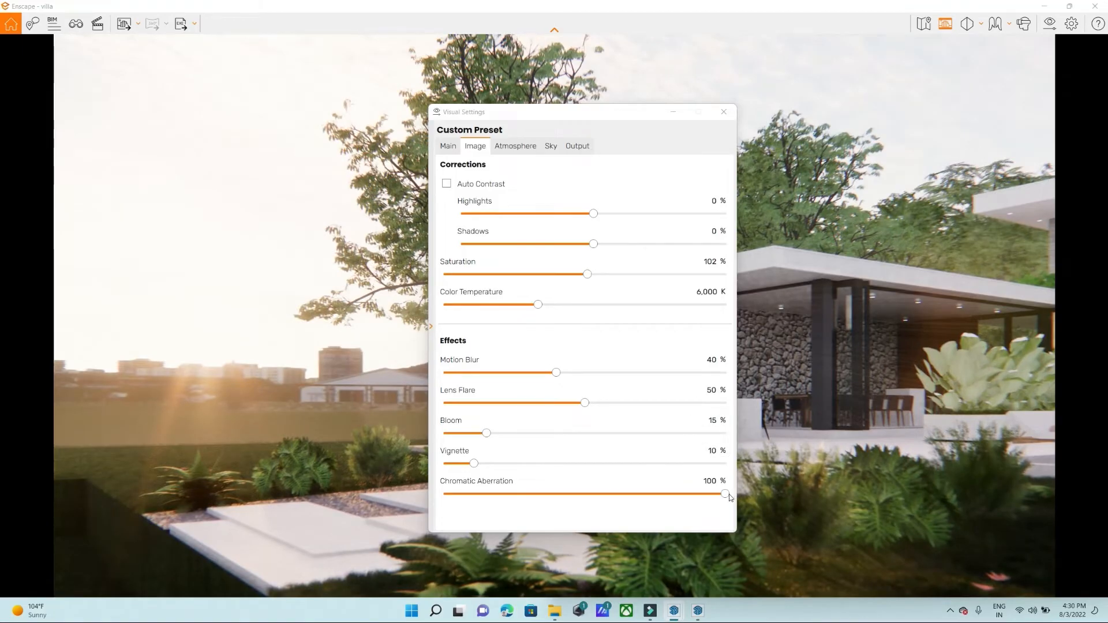
left_click_drag(726, 496, 82, 481)
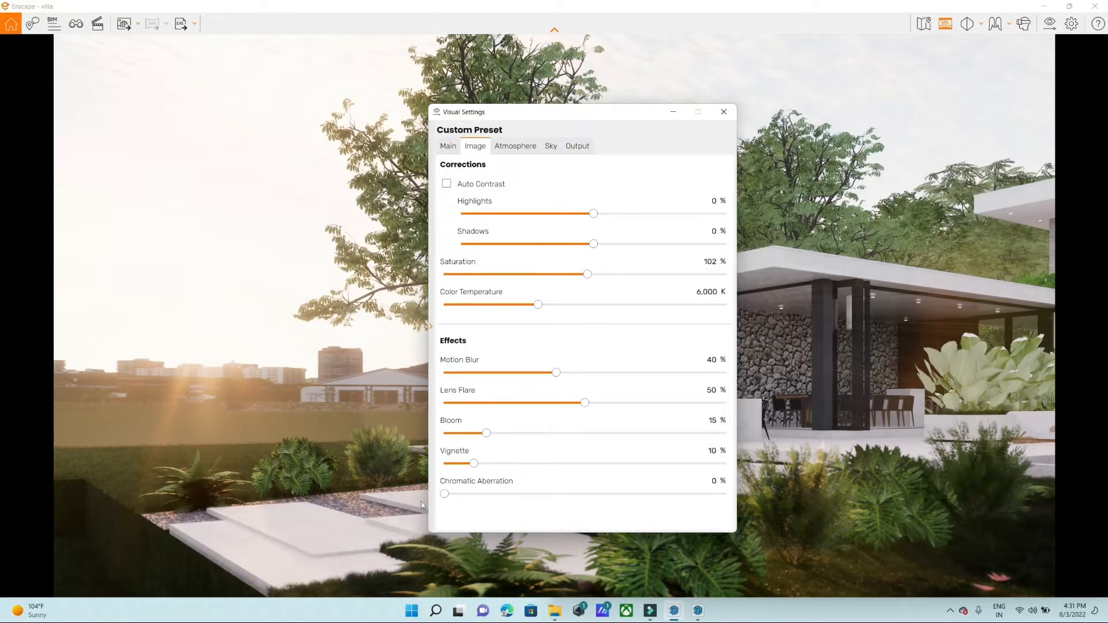
left_click_drag(445, 494, 989, 498)
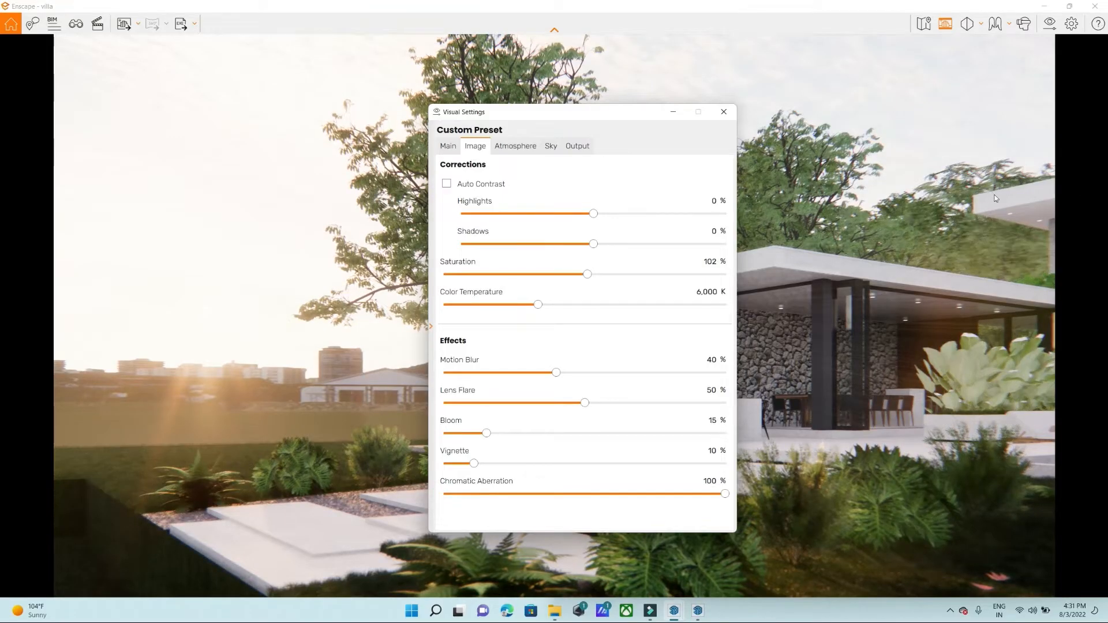
Reset the chromatic aberration to its default, check it near the dining pavilion, and set it to 59 %.
left_click_drag(823, 293, 903, 305)
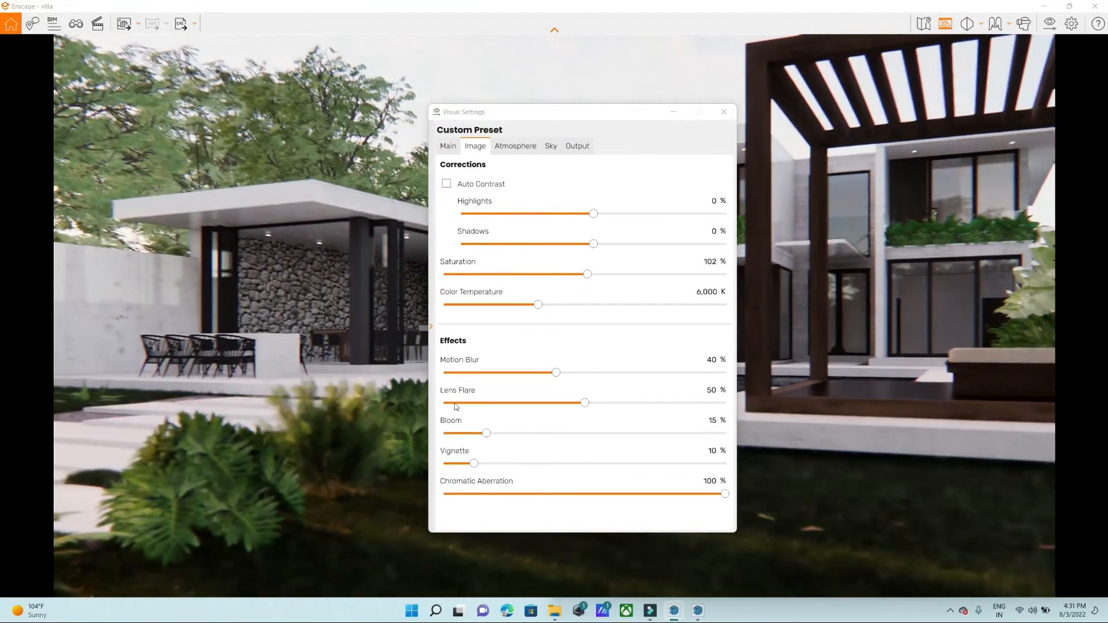
left_click(691, 482)
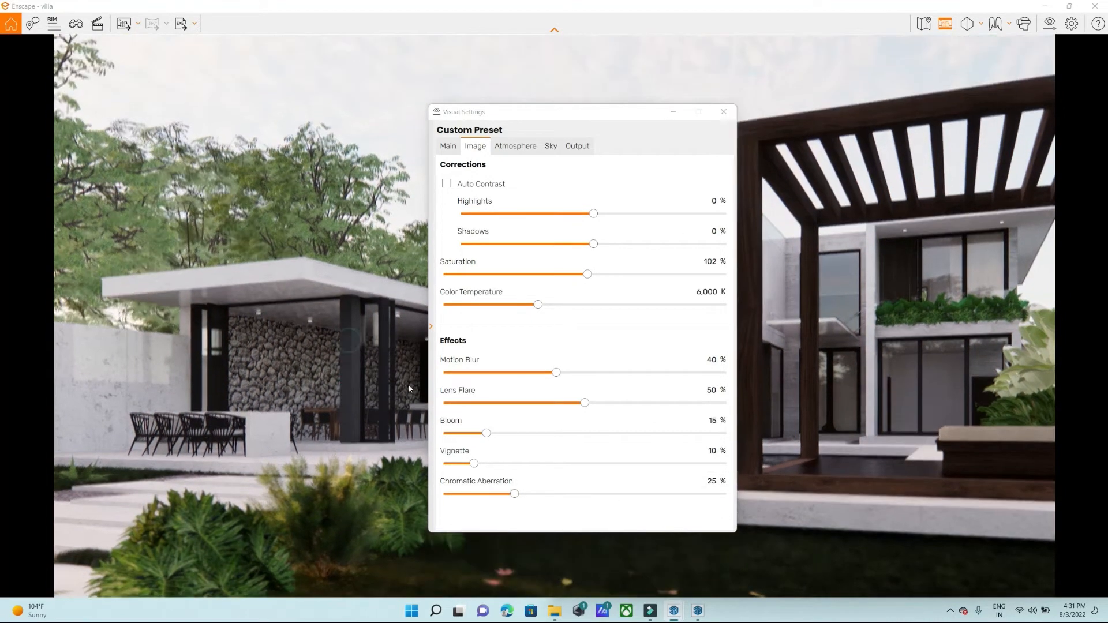
left_click_drag(514, 495, 610, 495)
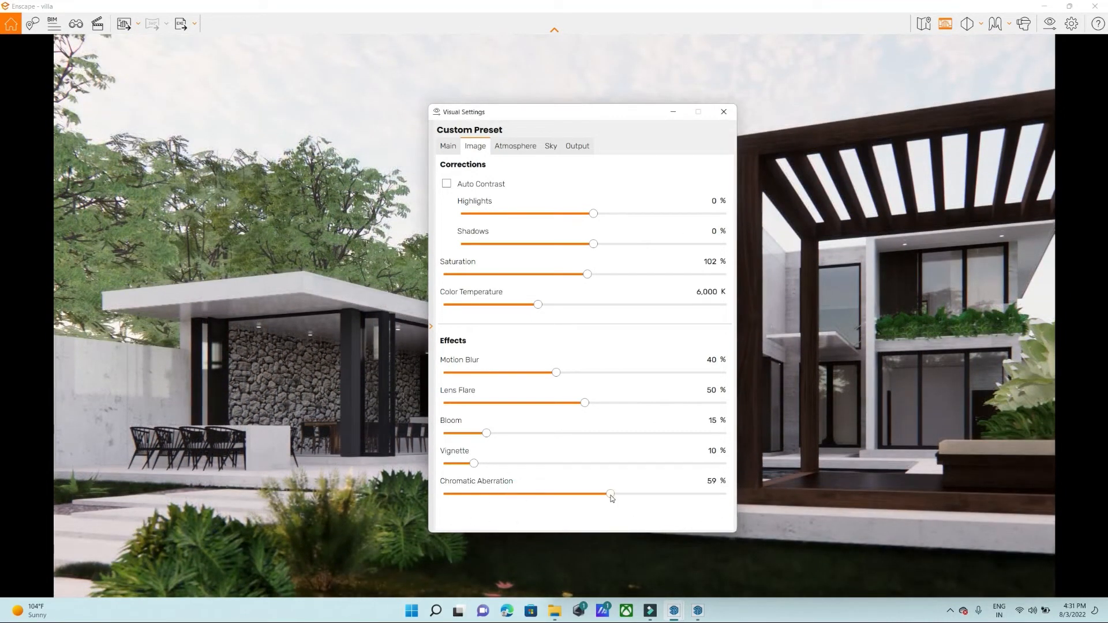
Compare the fog intensity at 100 % and 0 % in the sunset view, and reset it to its default.
left_click(523, 149)
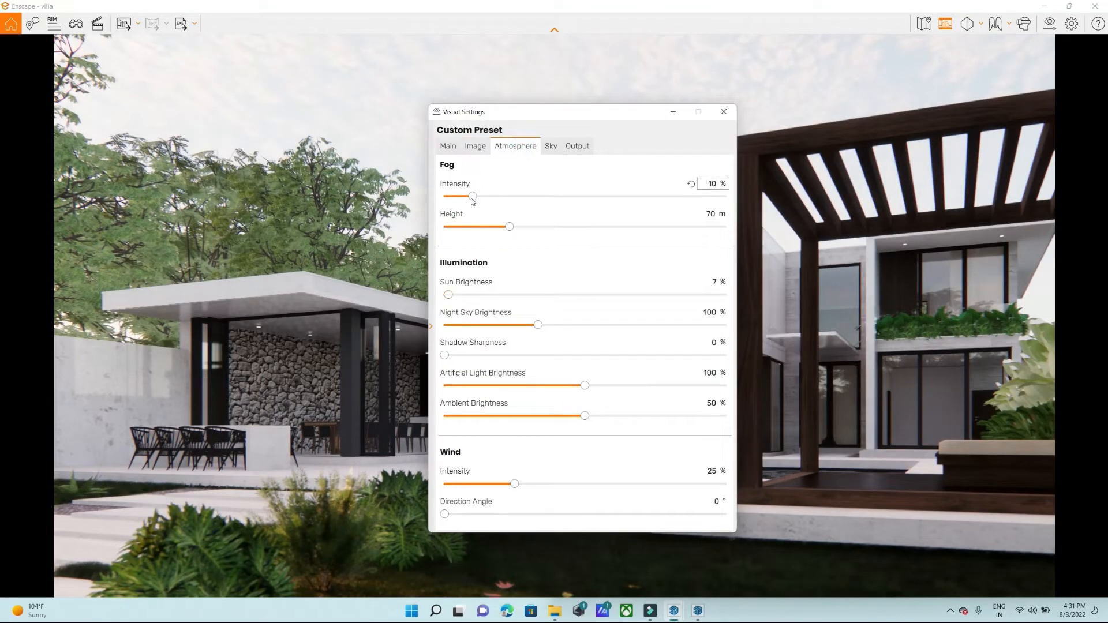
left_click_drag(472, 196, 725, 196)
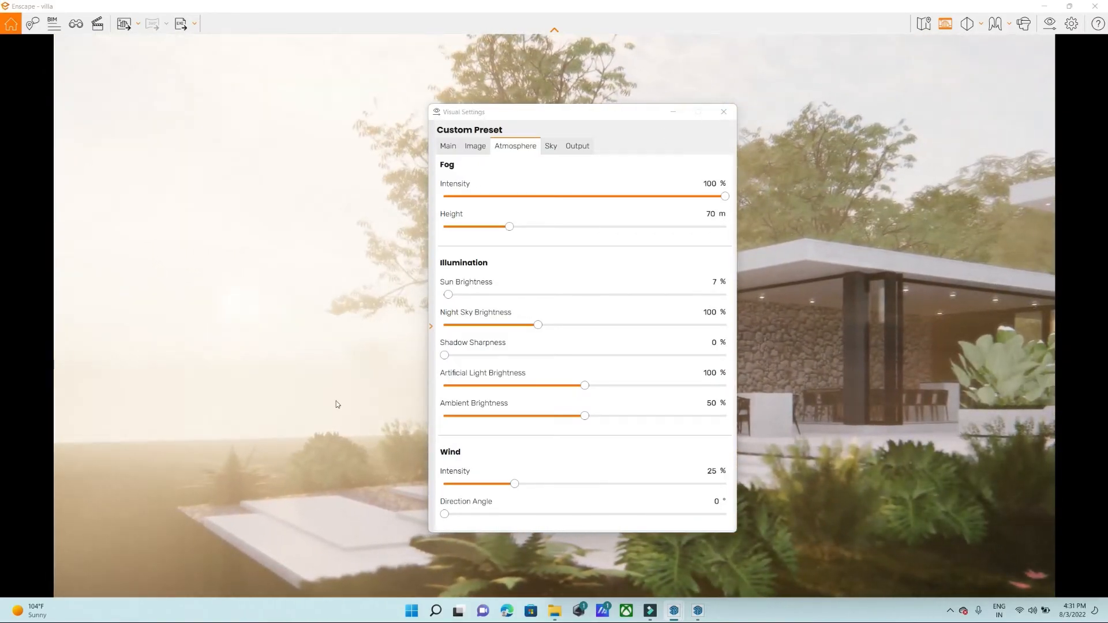
double_click(714, 183)
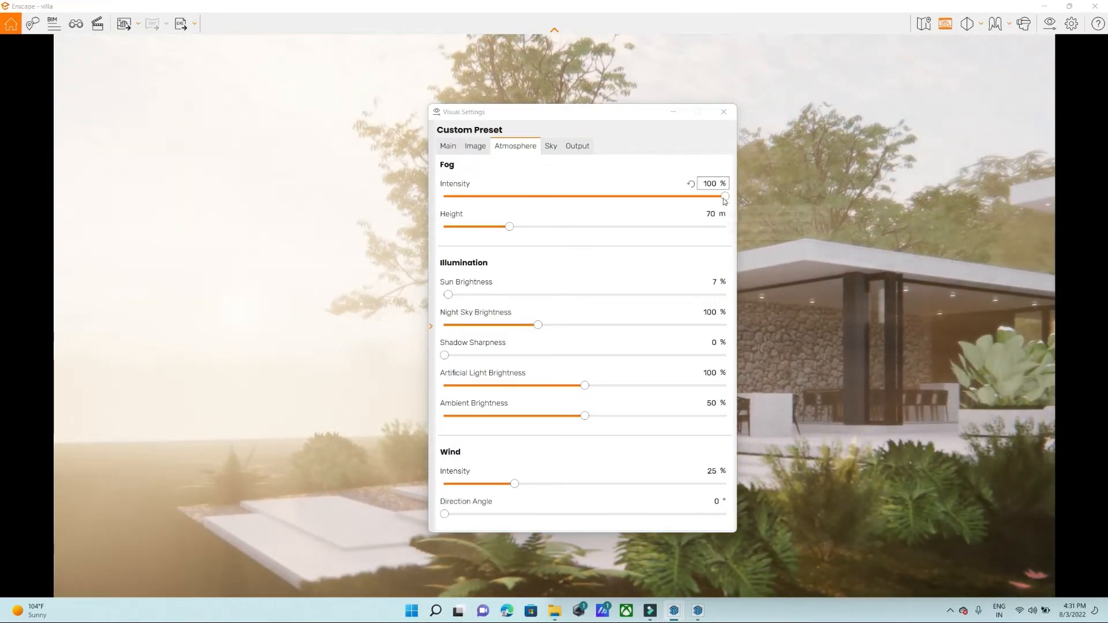
type("0")
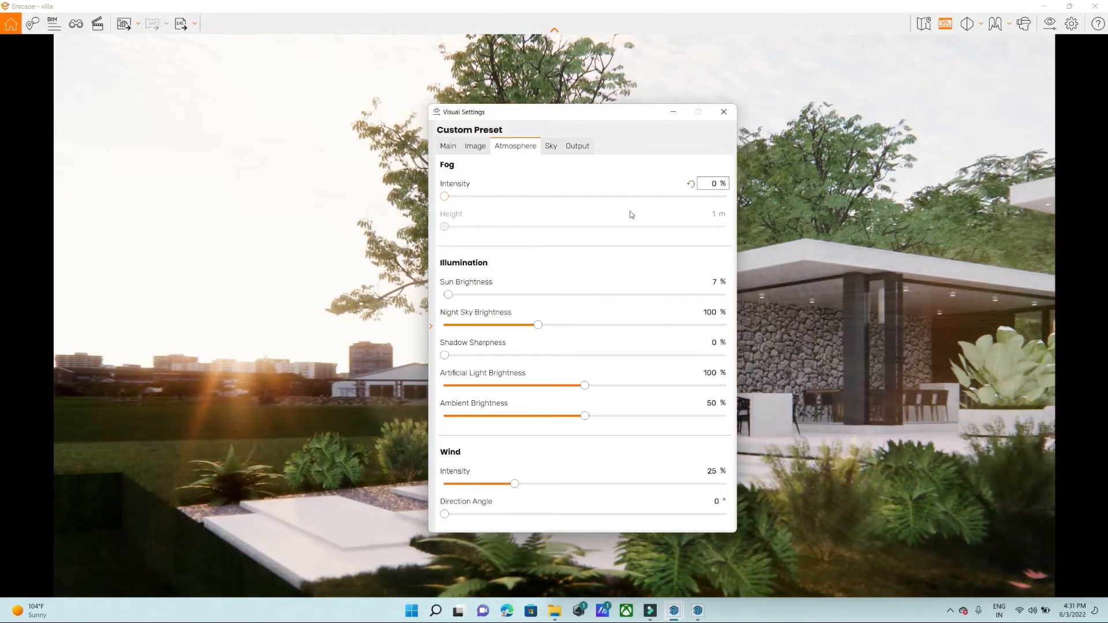
left_click(691, 184)
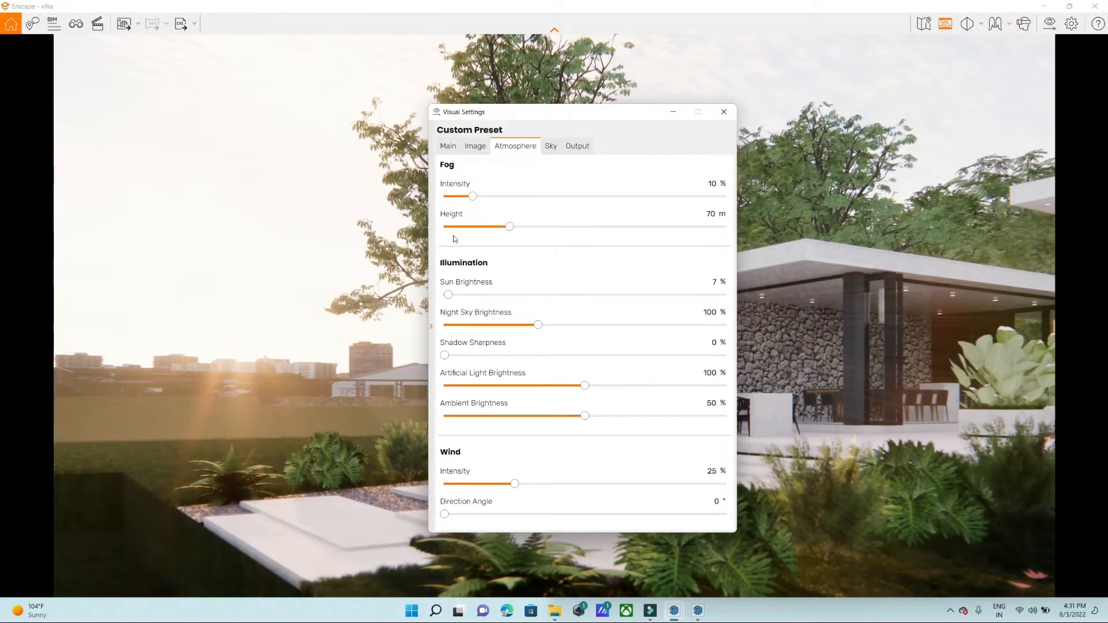
Test the fog height at 300 m with the fog intensity at 100 %, and reset both to their defaults.
left_click_drag(507, 228, 734, 250)
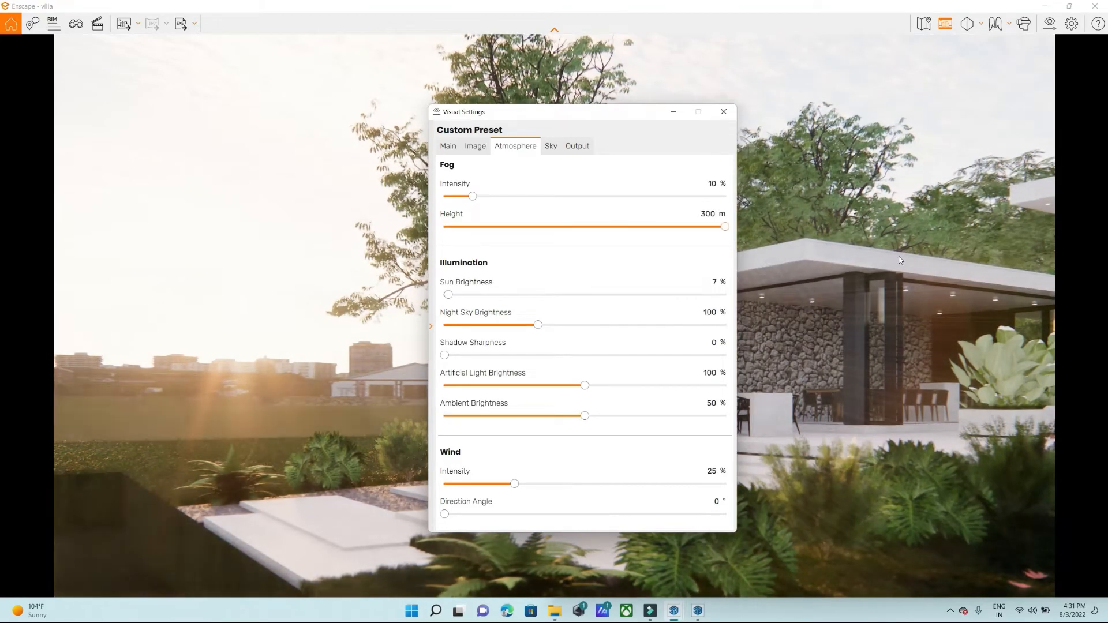
left_click(485, 198)
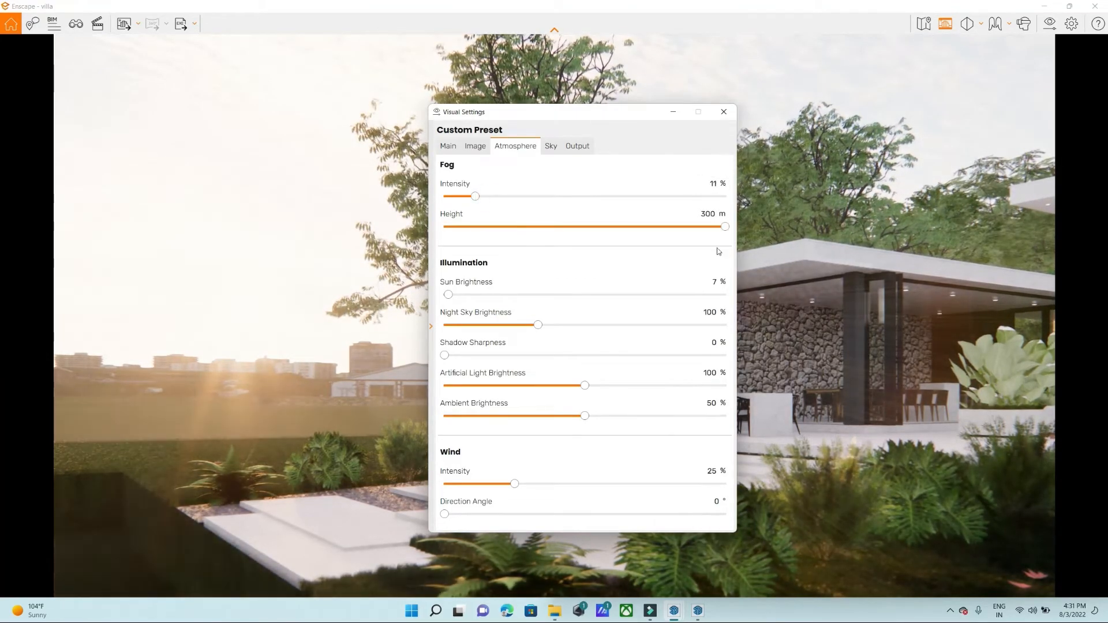
left_click_drag(485, 200, 794, 235)
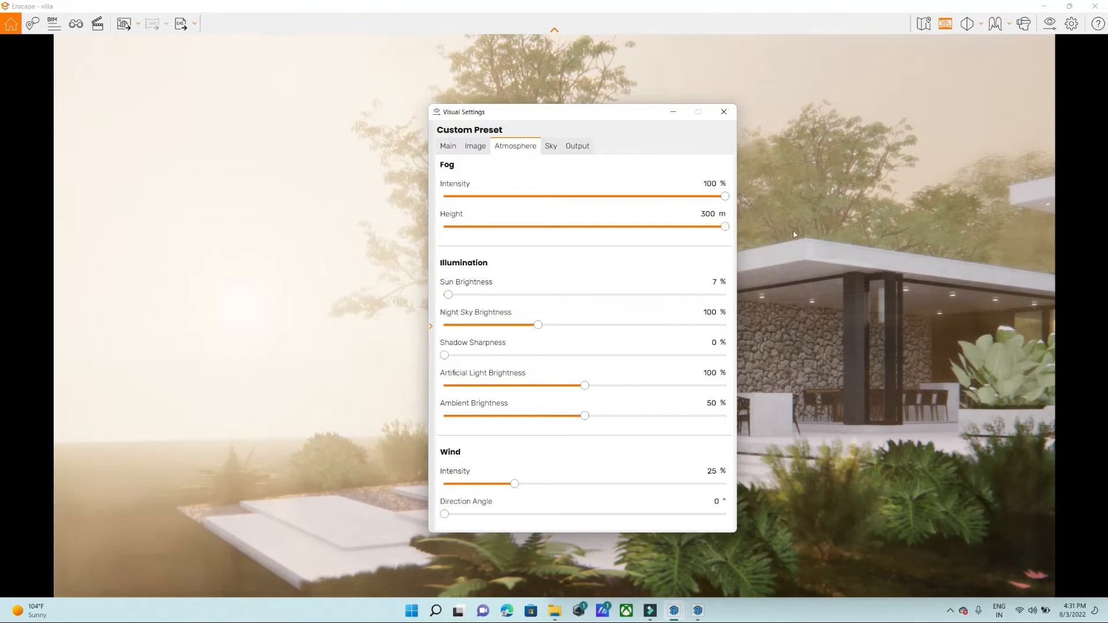
left_click(691, 184)
left_click(691, 214)
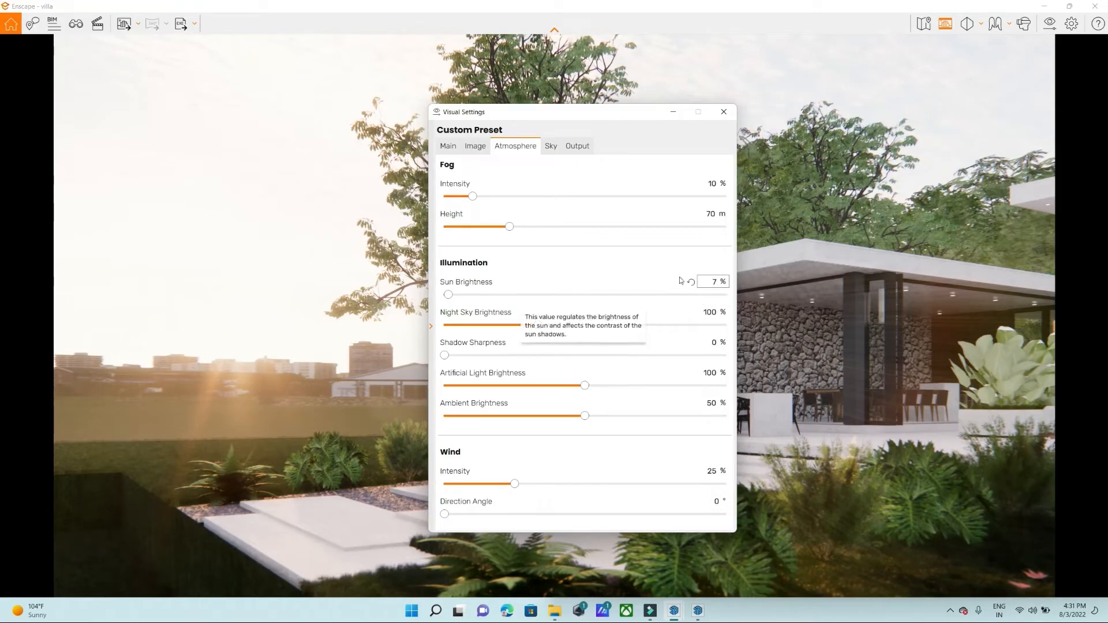
Reset the sun brightness to its default to check the garden shadows, and set it to 37 % with the settings window moved aside.
left_click(691, 283)
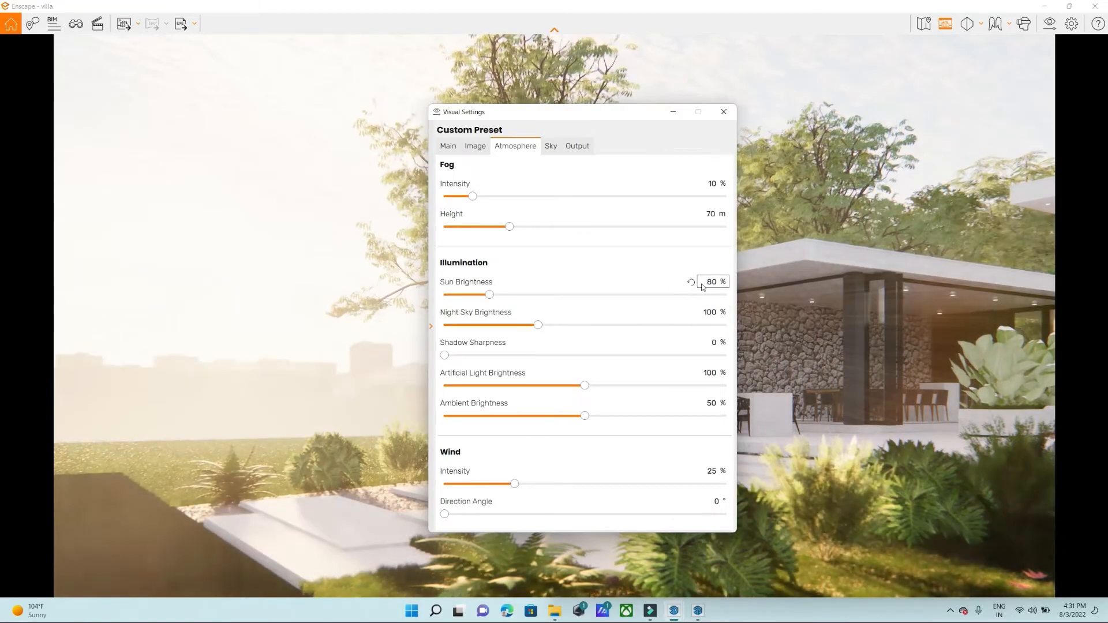
left_click_drag(860, 398, 519, 387)
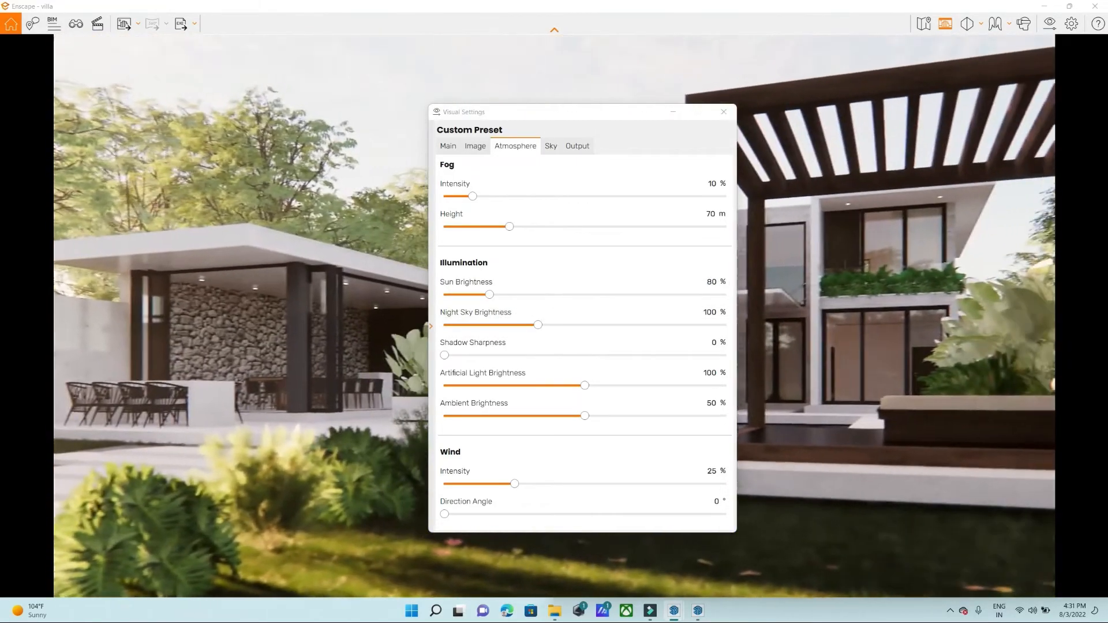
left_click_drag(525, 119, 770, 58)
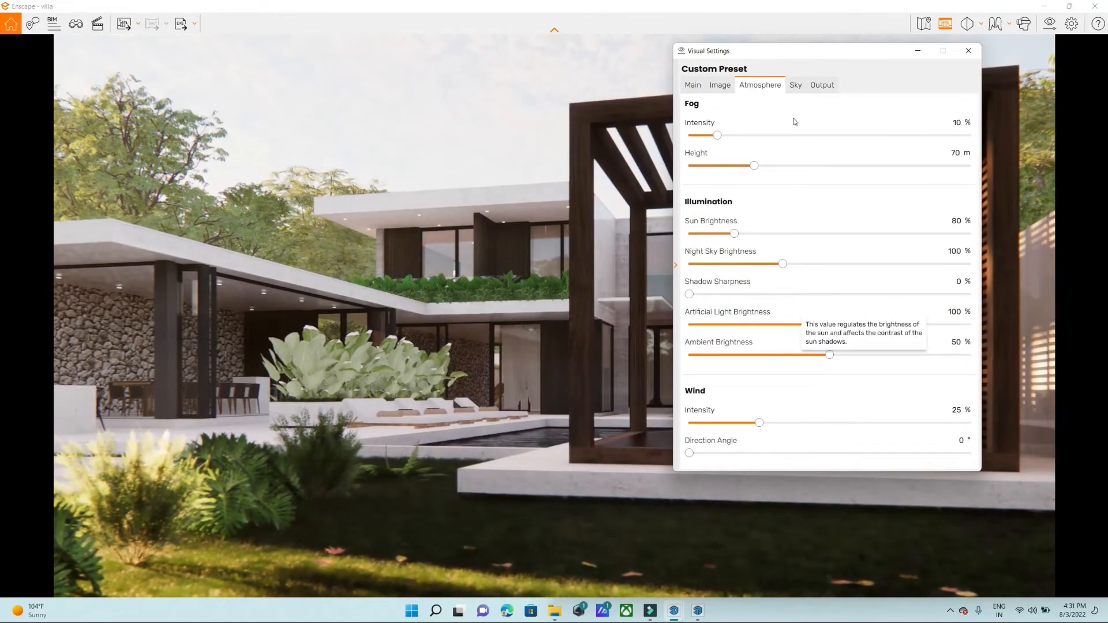
left_click_drag(732, 236, 710, 238)
left_click(552, 372)
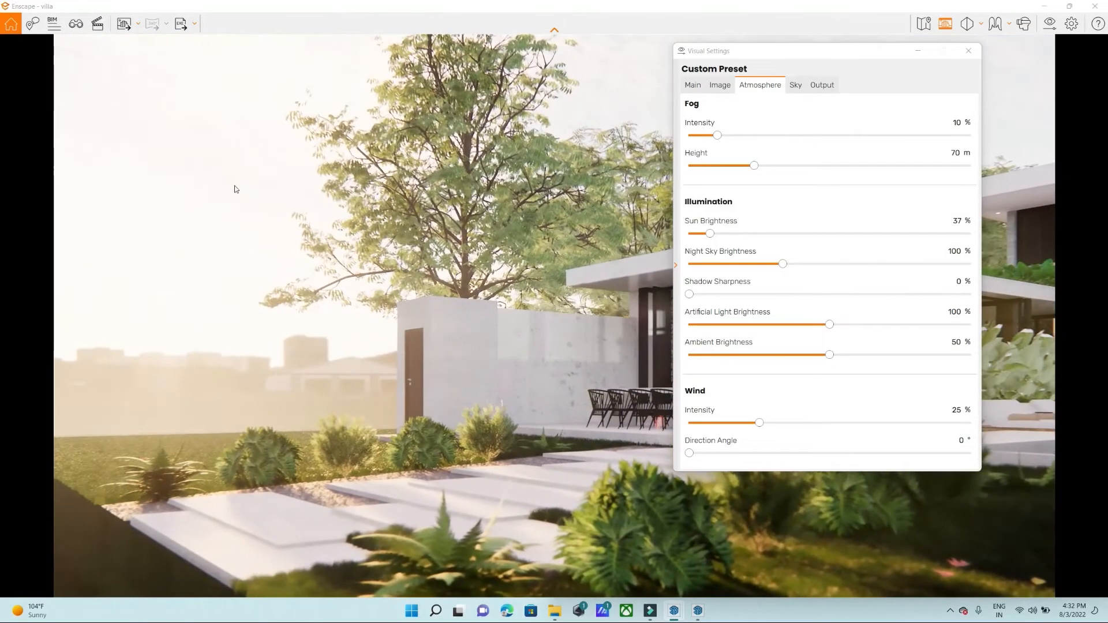
Darken the scene to night and compare the night sky brightness at 0 % and 300 %, ending at 300 %.
mouse_move(230, 176)
right_mouse_down("shift")
mouse_move(295, 176)
mouse_move(246, 187)
right_mouse_up("shift")
right_click_drag(465, 347, 449, 348, "shift")
left_click_drag(783, 264, 562, 267)
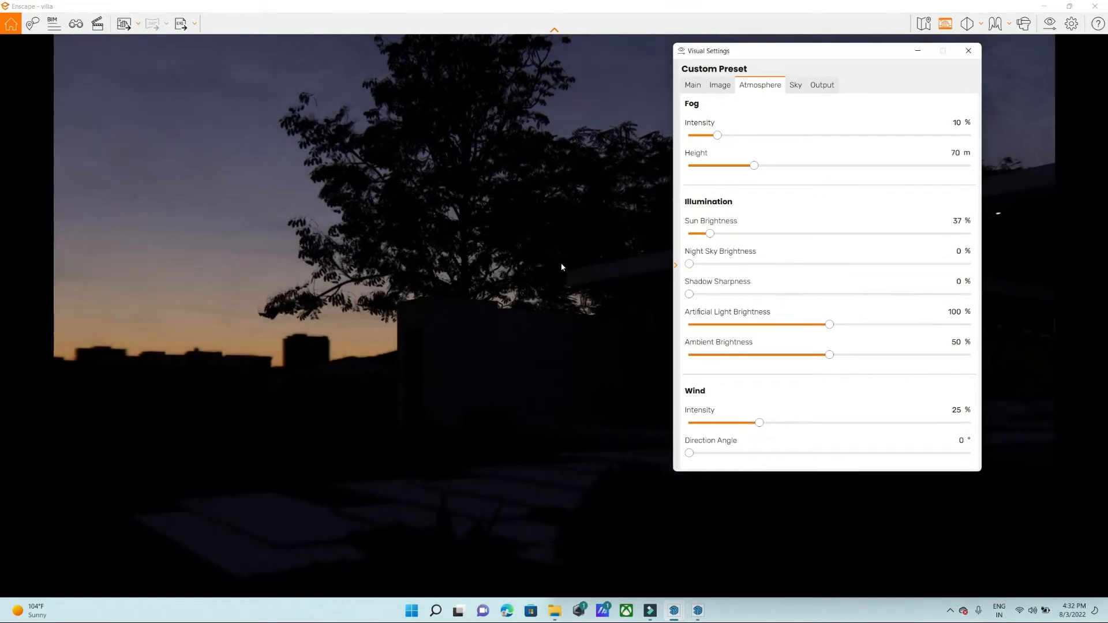
right_click_drag(396, 350, 418, 346)
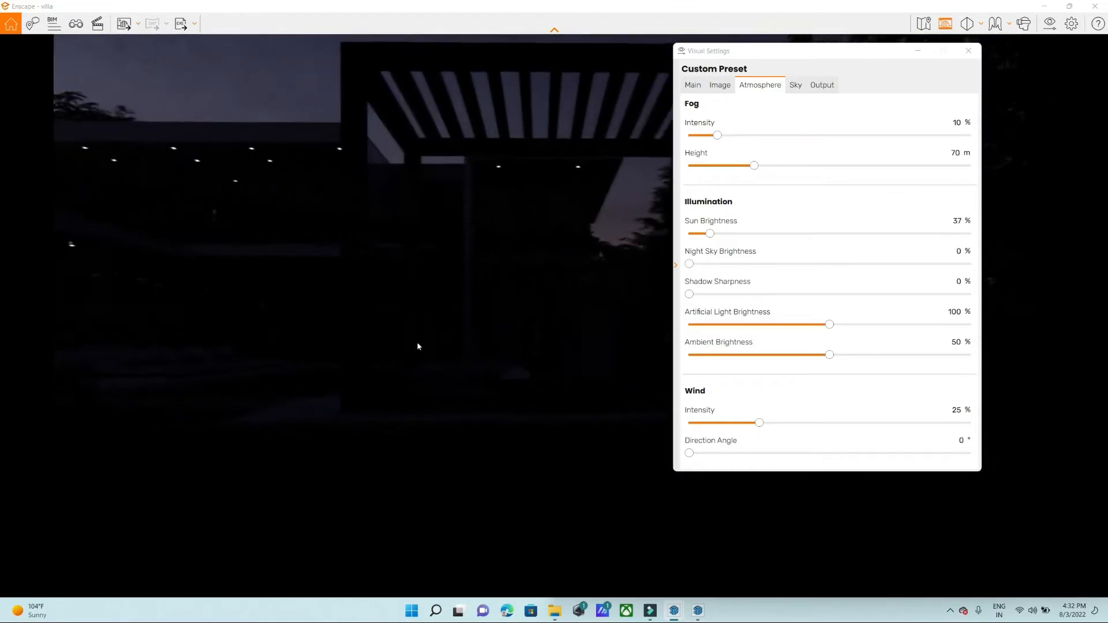
left_click_drag(689, 265, 881, 265)
left_click_drag(299, 324, 245, 346)
left_click_drag(179, 392, 167, 405)
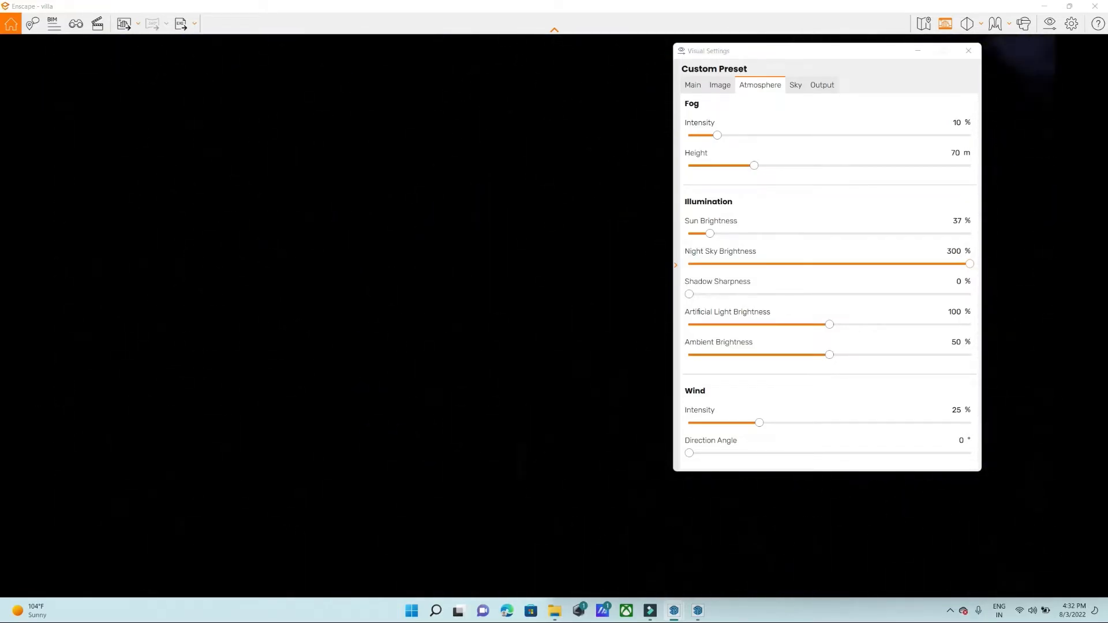
key("w")
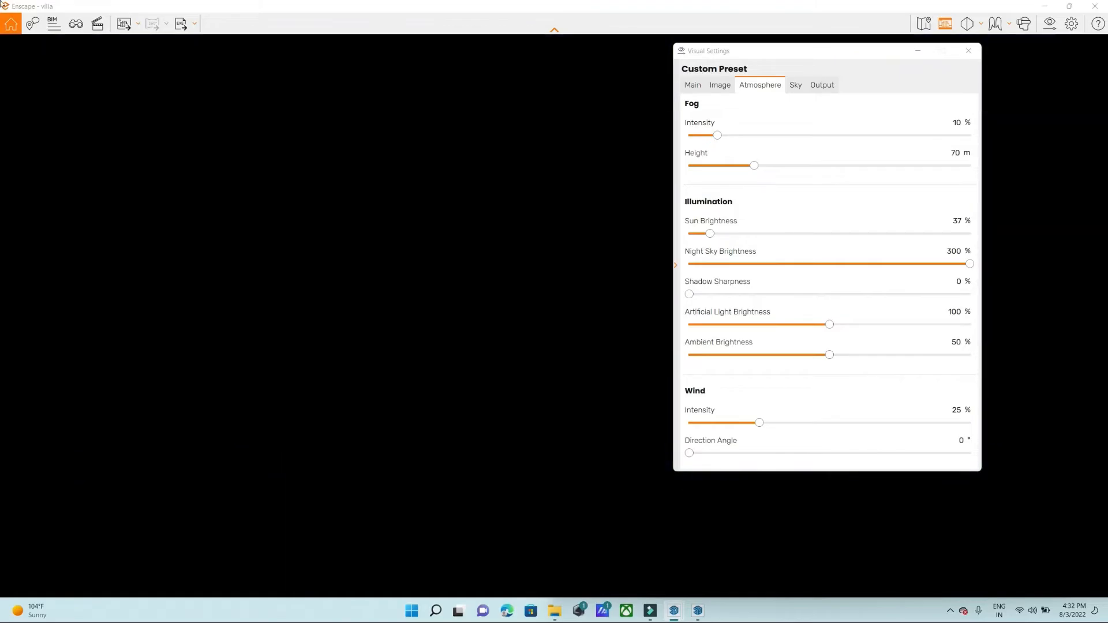
right_click_drag(435, 334, 519, 335, "shift")
left_click(885, 264)
left_click_drag(730, 285, 973, 272)
Shift the time of day to brighter daylight in the pool view and set the shadow sharpness to 100 %.
right_click_drag(243, 269, 301, 190, "shift")
right_click_drag(501, 384, 569, 383, "shift")
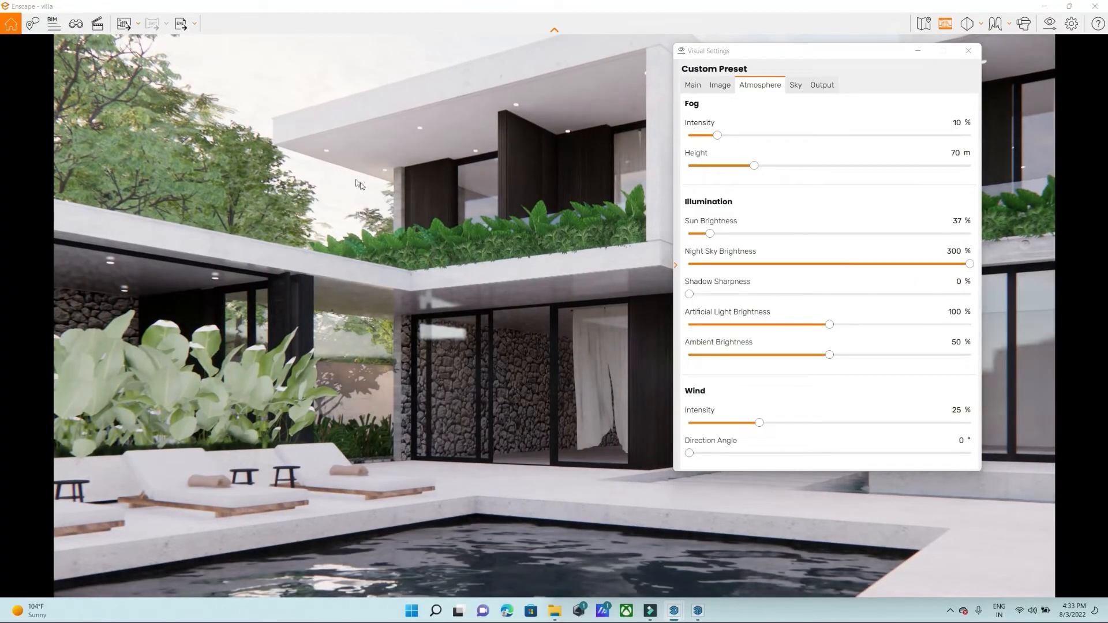
key("i")
key("i")
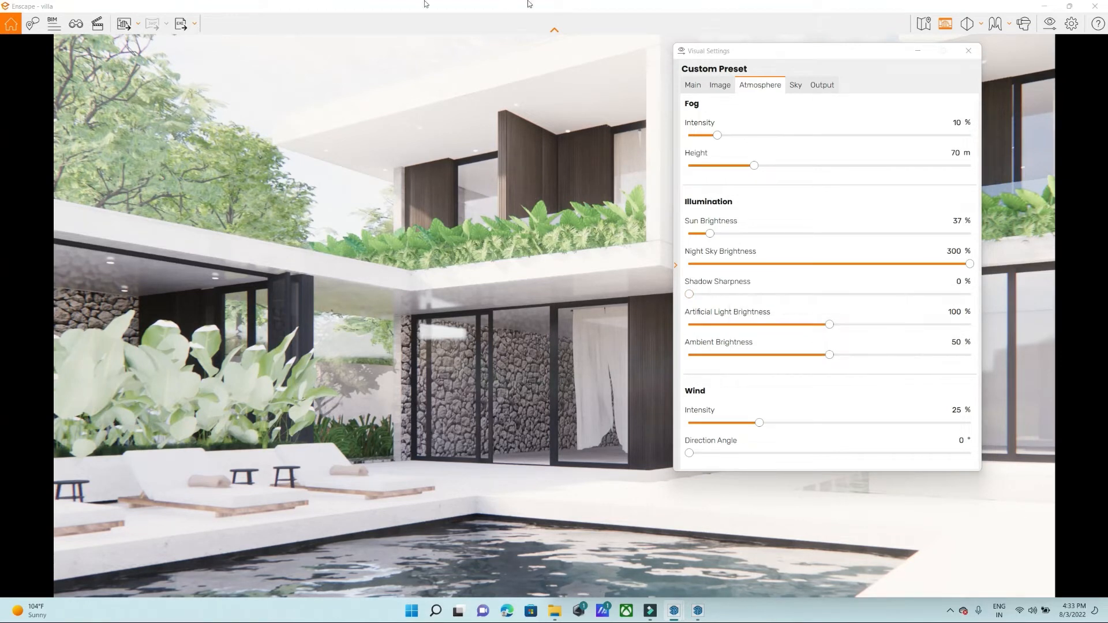
left_click_drag(690, 294, 976, 294)
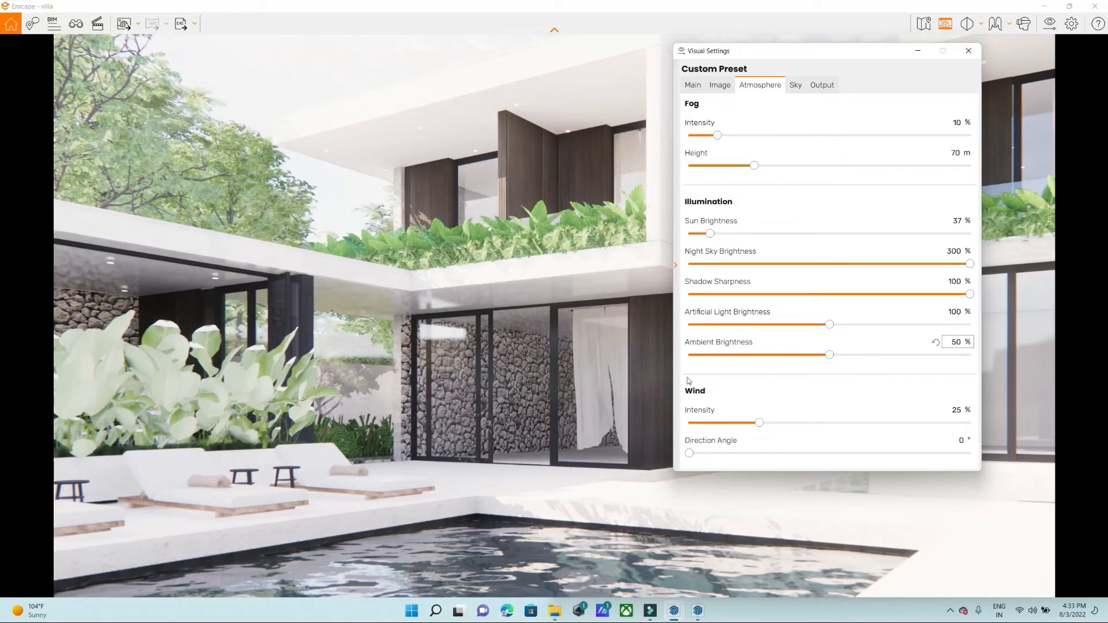
Darken the scene at the planting bed, and in SketchUp select the linear light along its paved edge and raise its luminous intensity.
left_click_drag(622, 390, 475, 360)
key("w")
key("w")
right_click_drag(425, 347, 514, 347, "shift")
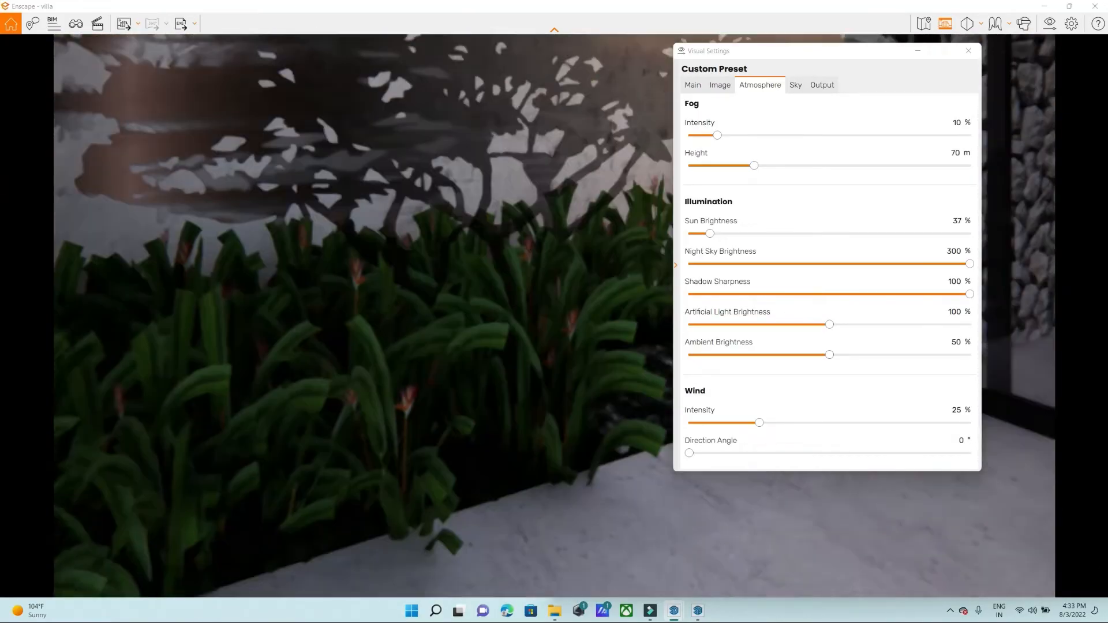
left_click(698, 610)
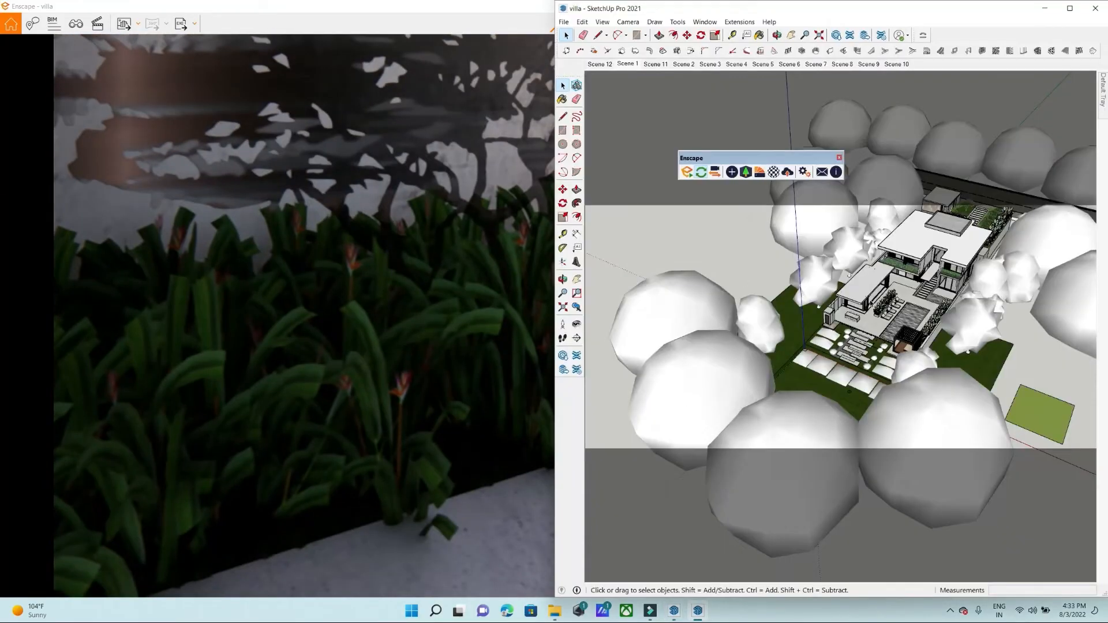
left_click(628, 64)
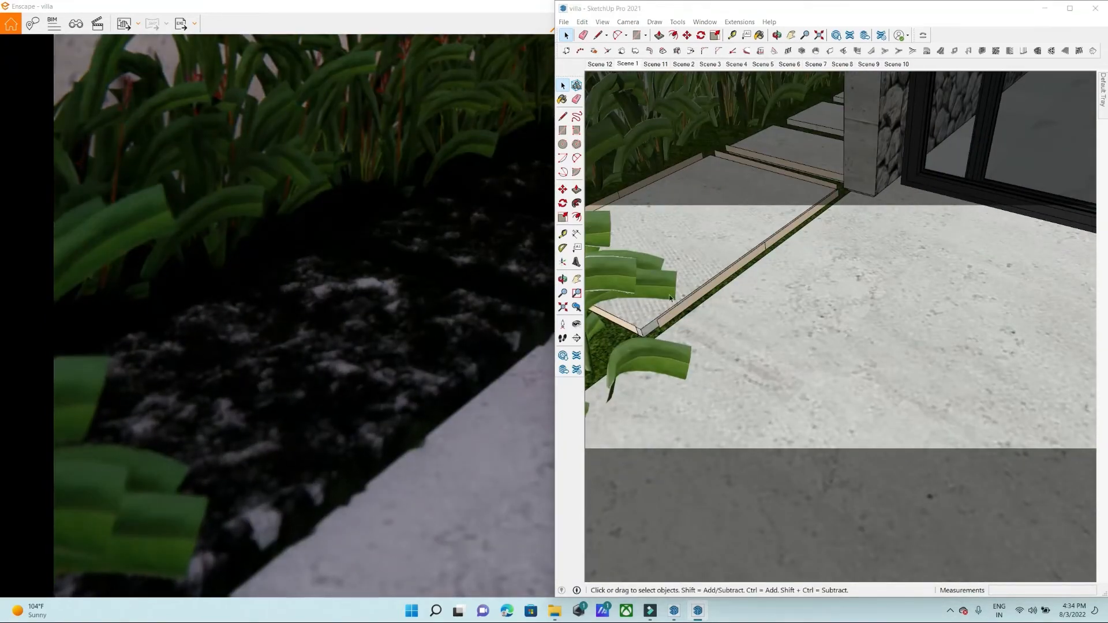
left_click(717, 281)
left_click(732, 172)
left_click_drag(243, 175, 296, 203)
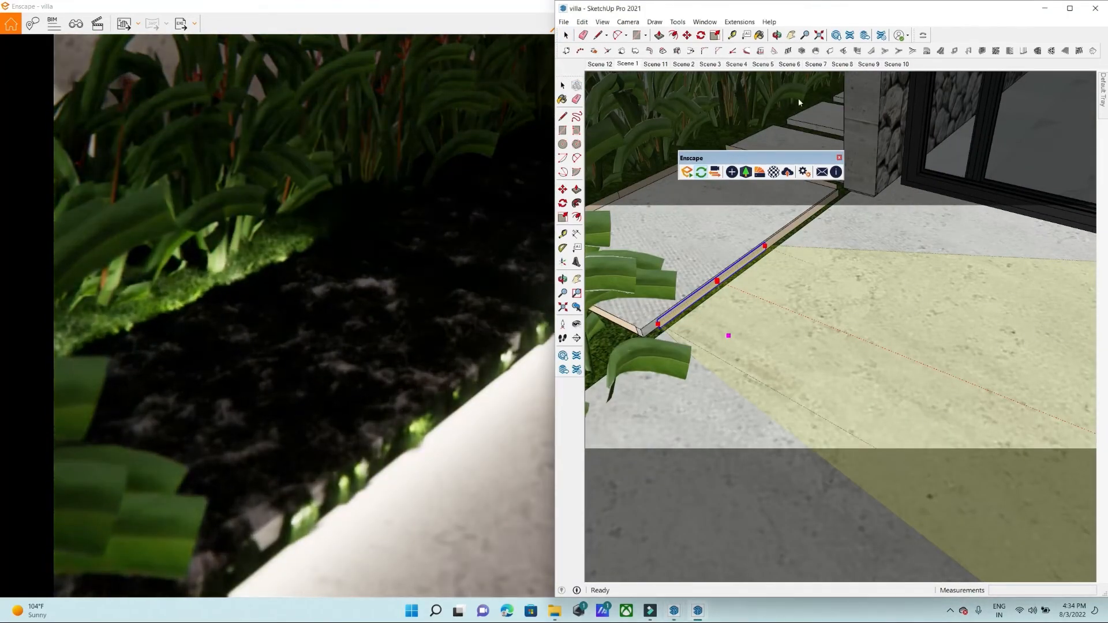
left_click(349, 10)
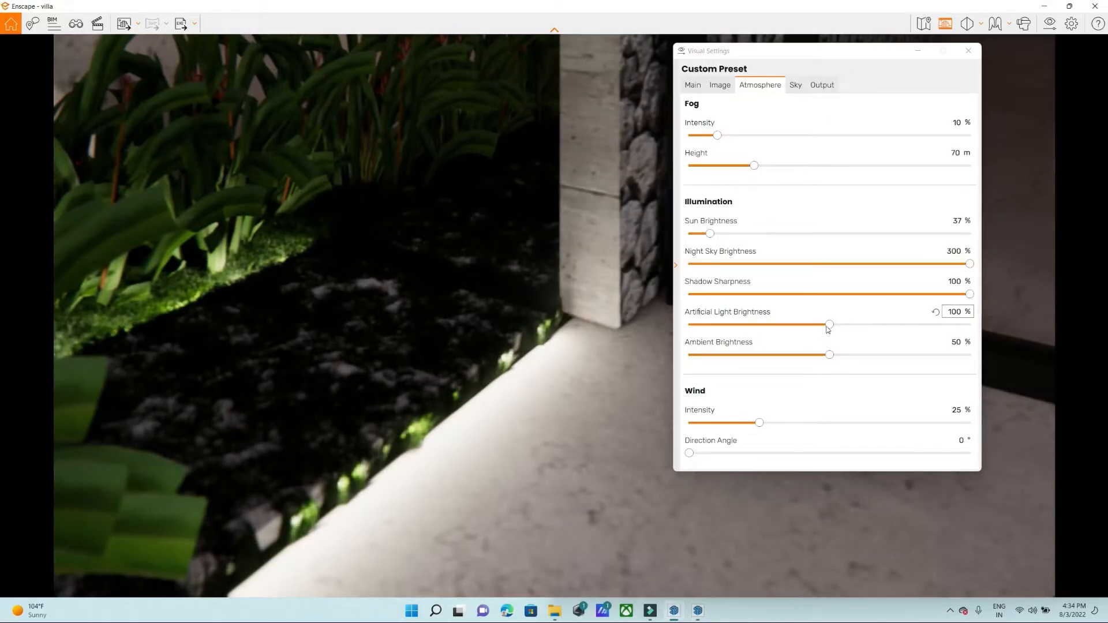
Compare the artificial light brightness at 0 % and 200 % beside the planting bed, and set it back to 100 %.
left_click_drag(829, 325, 647, 323)
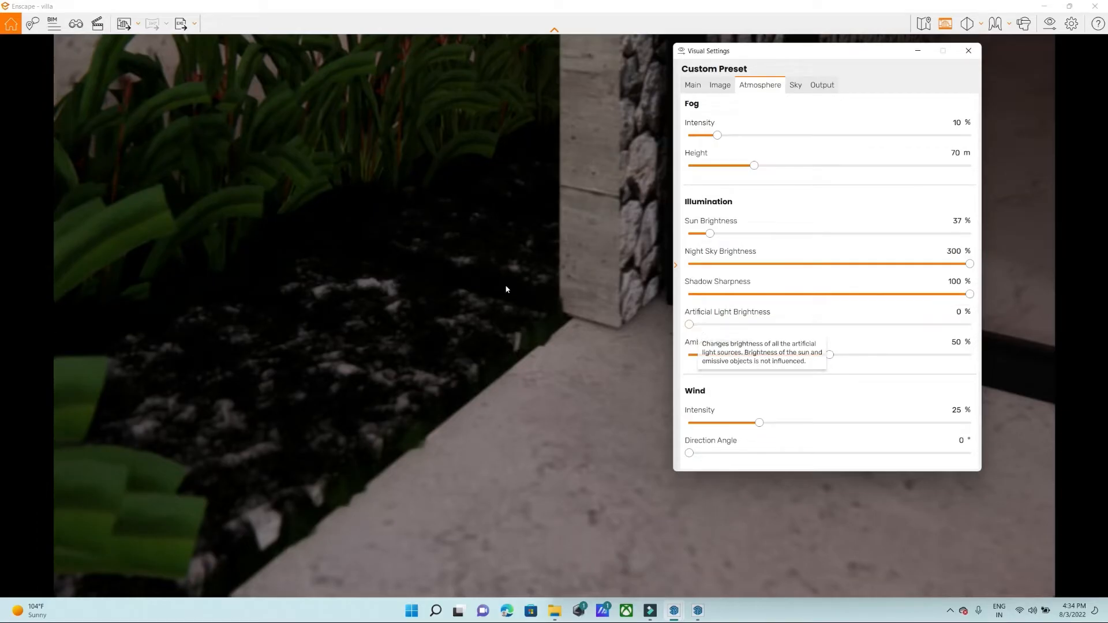
left_click_drag(690, 325, 1046, 327)
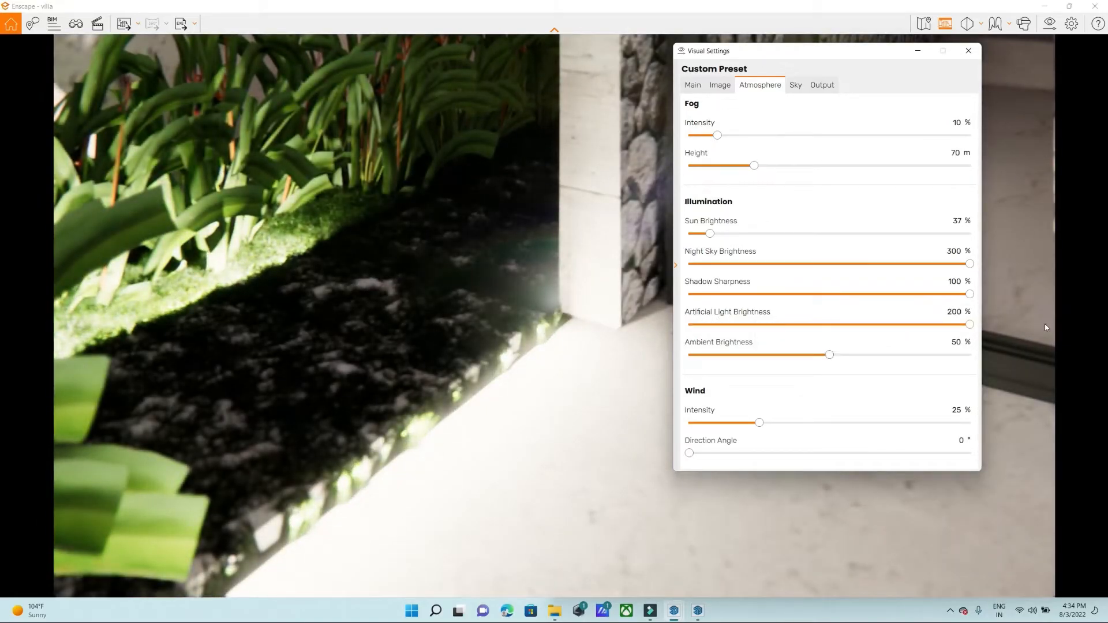
key("s")
left_click_drag(494, 380, 513, 369)
scroll(520, 323, "up", 4)
scroll(519, 323, "down", 5)
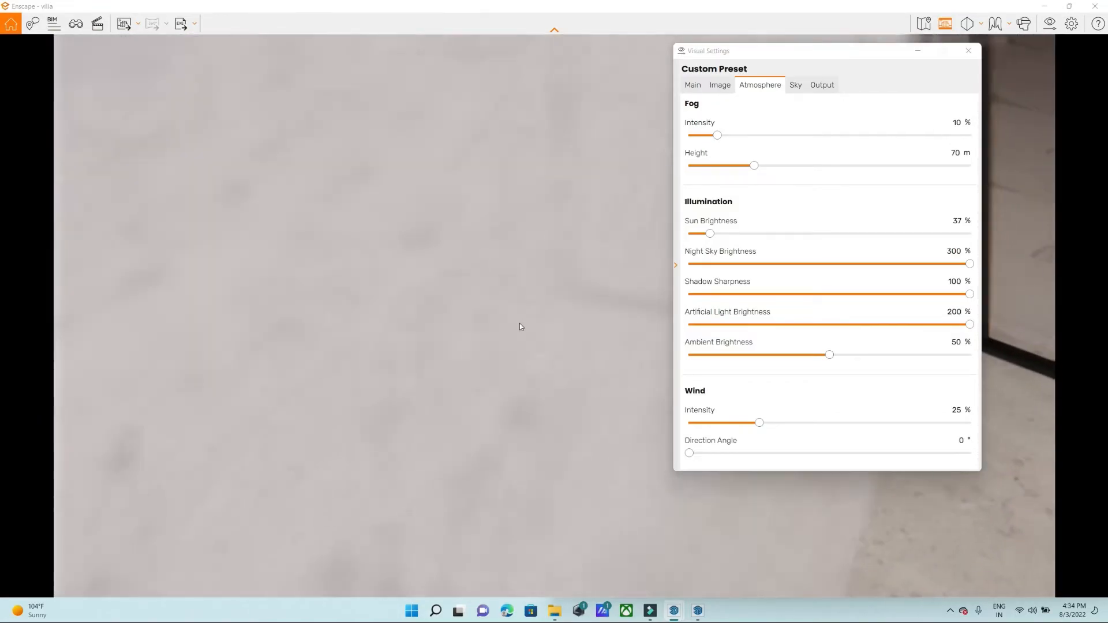
left_click_drag(939, 330, 792, 328)
left_click_drag(964, 312, 934, 315)
type("100")
key("Return")
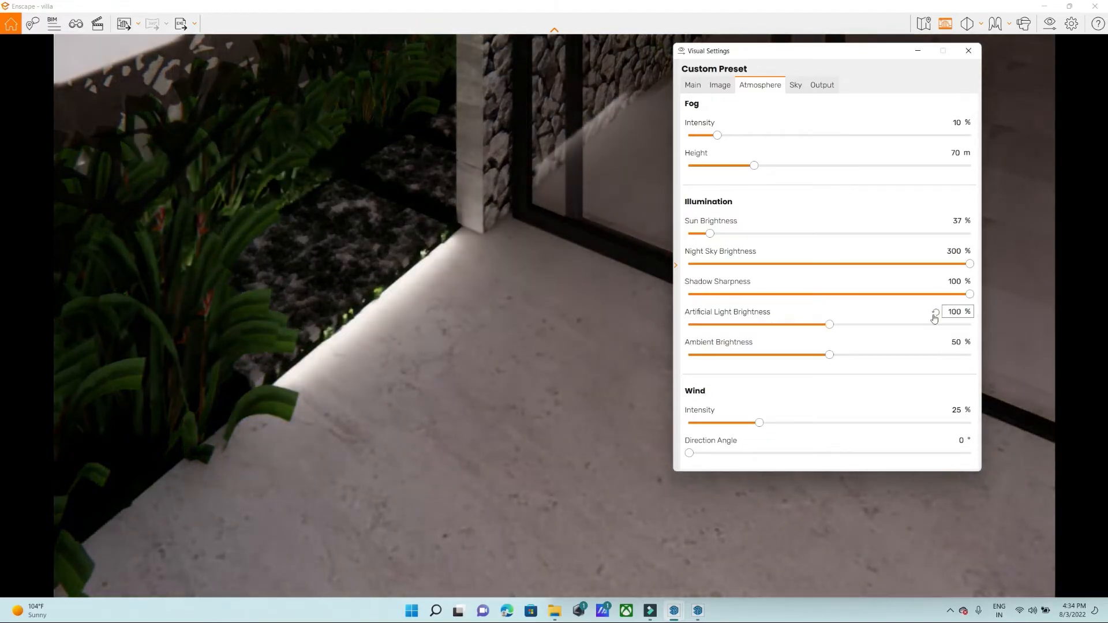
Compare the wind intensity at 100 % and 0 % with the trees behind the pergola in view.
middle_click_drag(511, 484, 534, 335)
right_click_drag(534, 334, 577, 334)
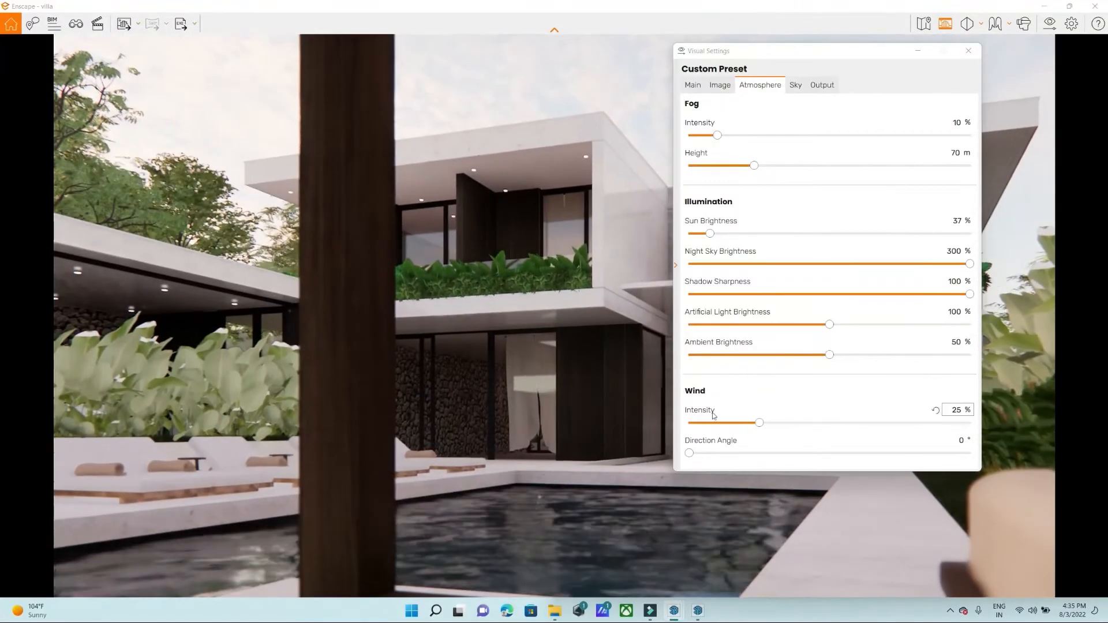
left_click(951, 610)
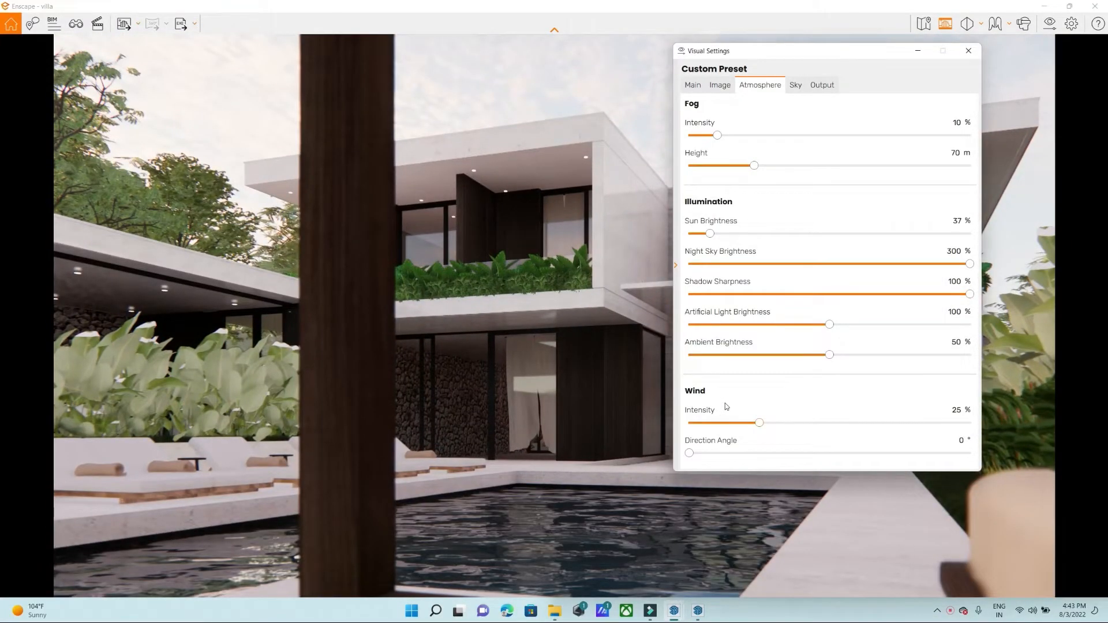
mouse_move(474, 390)
right_mouse_down()
mouse_move(433, 346)
mouse_move(421, 352)
mouse_move(479, 379)
mouse_move(485, 398)
right_mouse_up()
right_click_drag(441, 247, 546, 233)
left_click_drag(547, 234, 486, 236)
left_click_drag(779, 45, 877, 45)
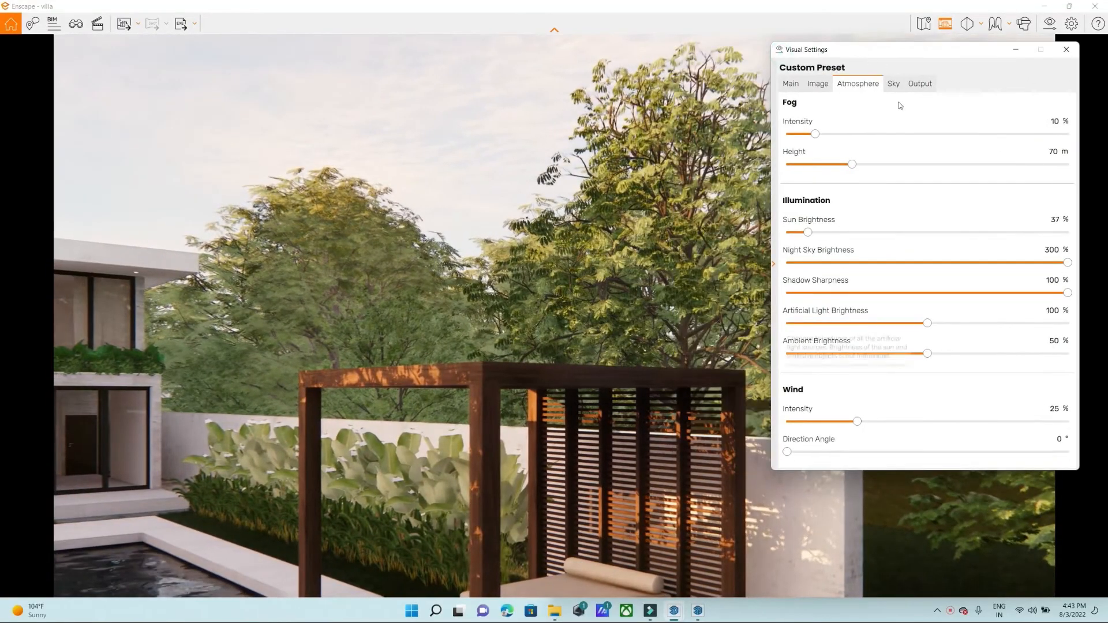
left_click_drag(857, 423, 1068, 422)
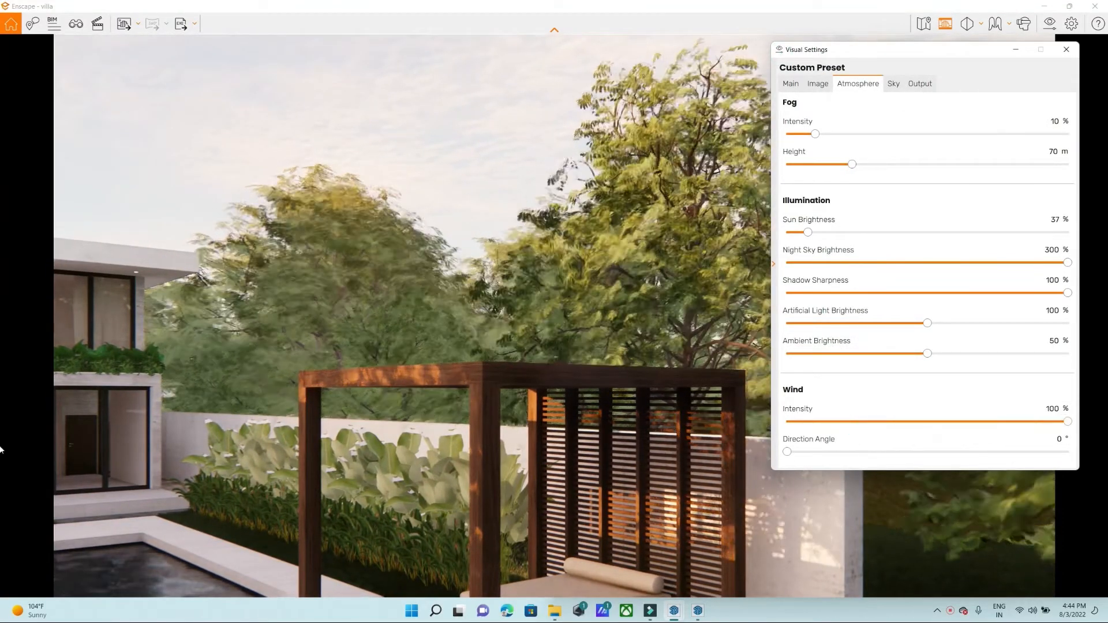
left_click_drag(596, 371, 591, 292)
left_click_drag(1068, 422, 787, 422)
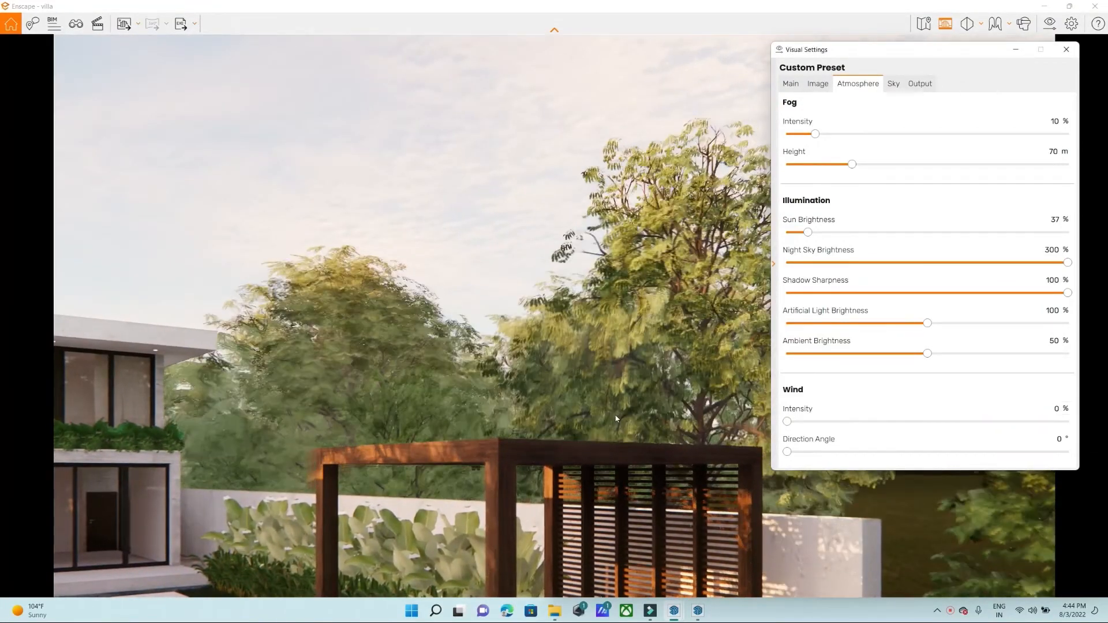
Set the wind intensity to 10 % with the pool water and the pergola in view.
left_click_drag(563, 399, 506, 392)
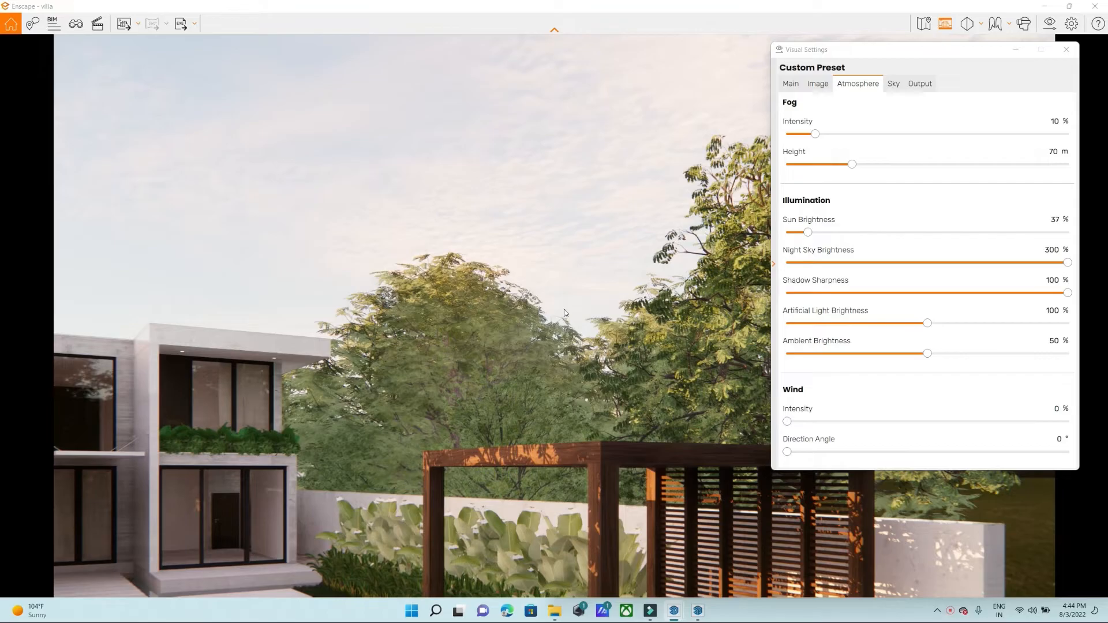
left_click_drag(437, 302, 421, 393)
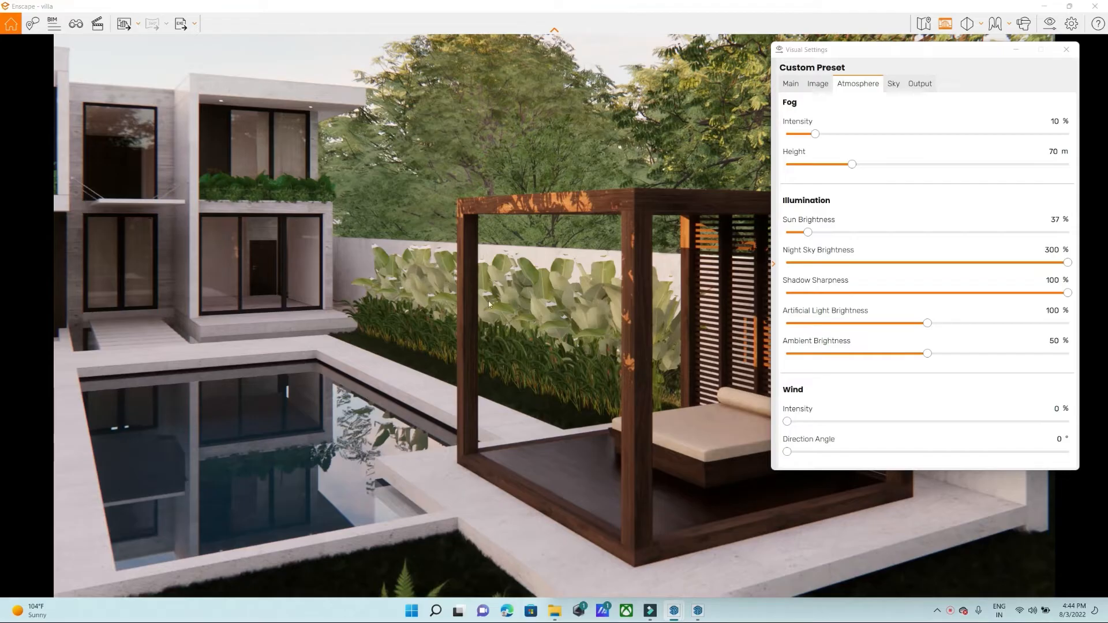
left_click_drag(788, 422, 817, 426)
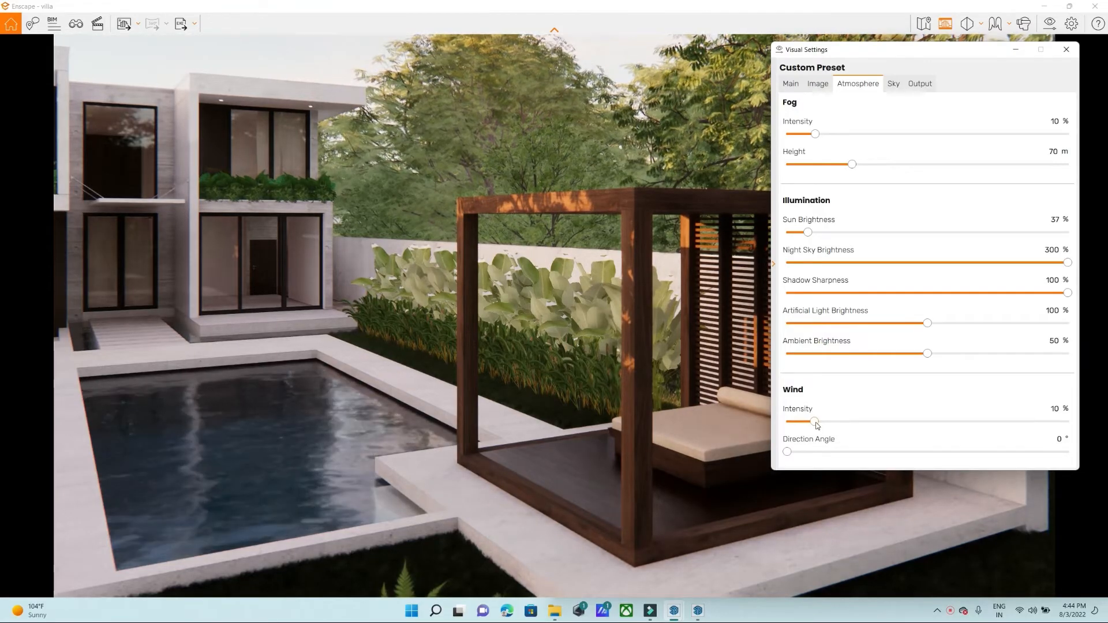
Try the wind direction angle at 360° close to the pool water, and set it to 182°.
left_click_drag(687, 41, 573, 161)
left_click_drag(604, 313, 446, 381)
key("w")
key("w")
key("s")
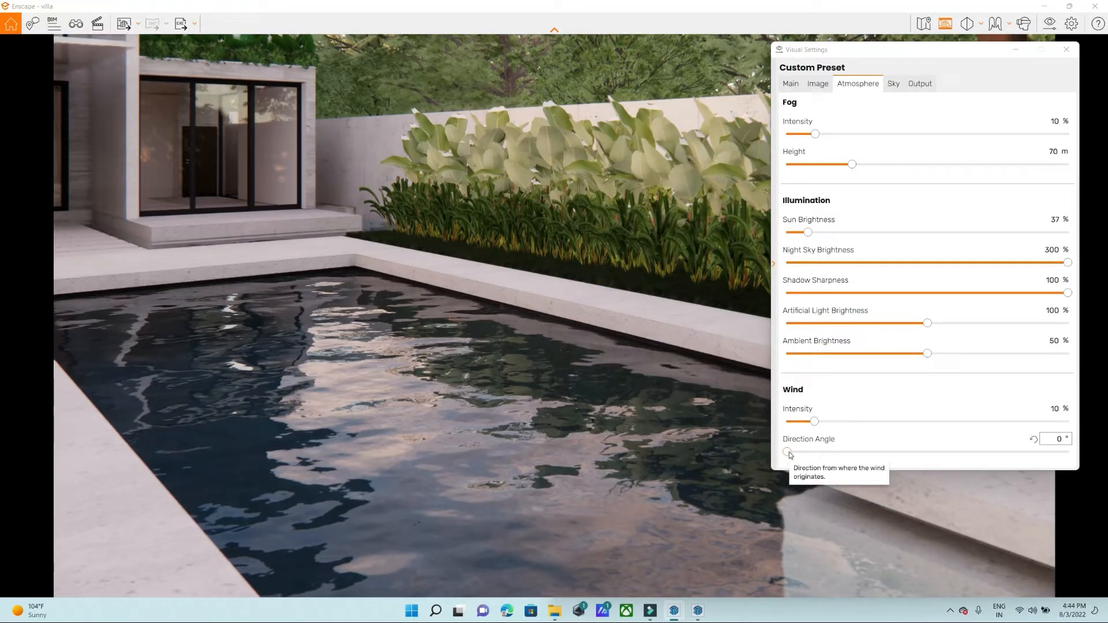
left_click_drag(790, 455, 1069, 452)
left_click_drag(510, 460, 482, 469)
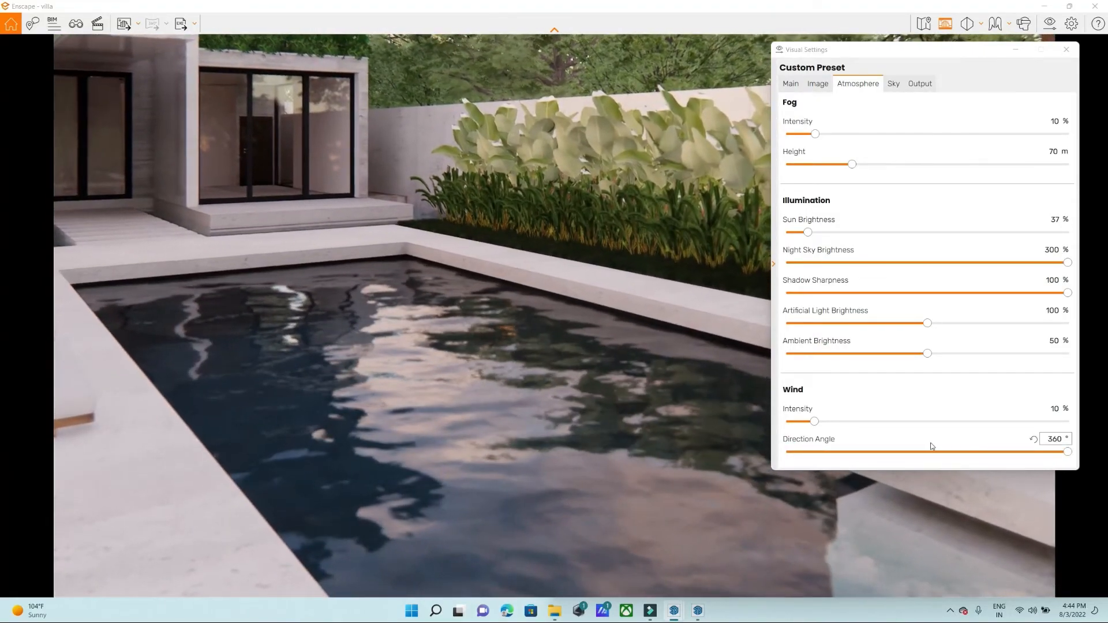
left_click_drag(1067, 452, 929, 453)
left_click_drag(577, 439, 0, 55)
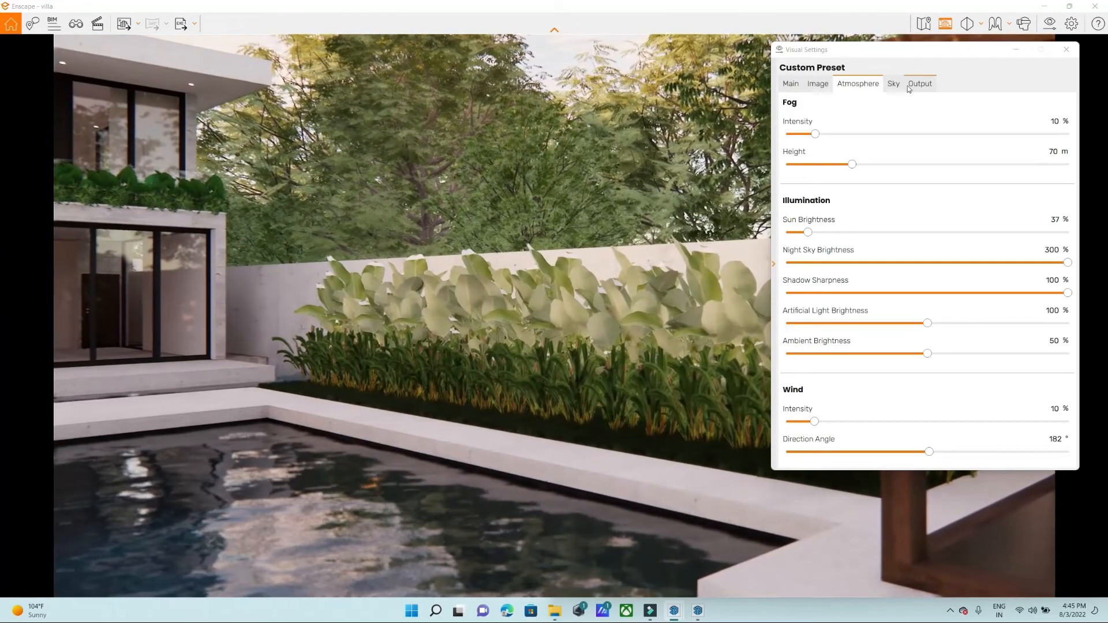
Examine the sky settings and the resolution options among the output settings.
left_click(895, 84)
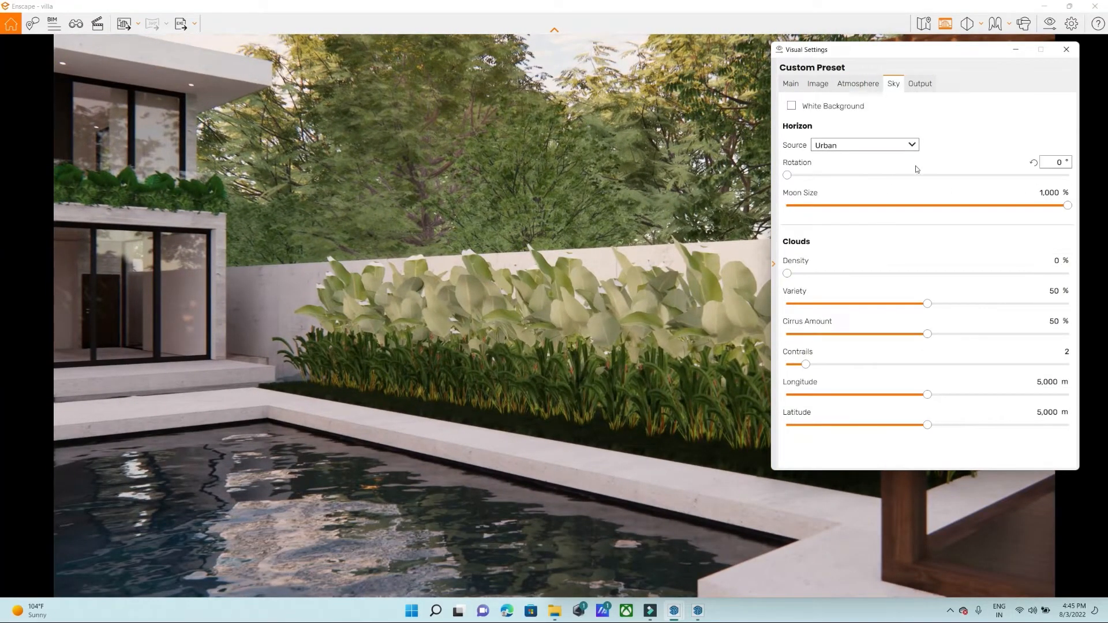
left_click(923, 85)
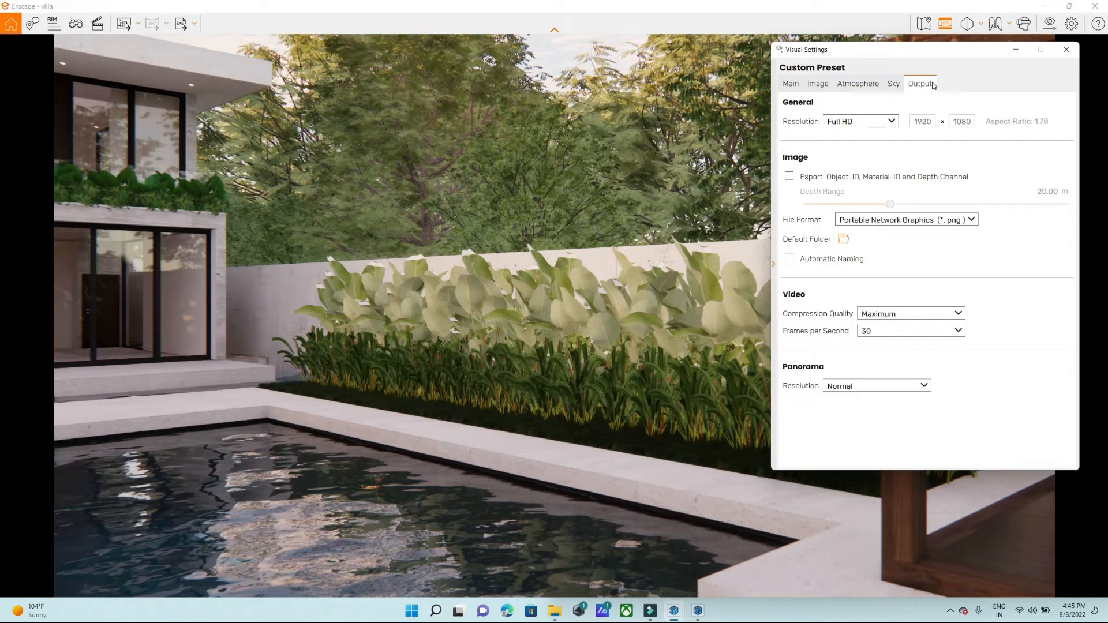
left_click(859, 122)
left_click(861, 121)
Demonstrate the Object-ID, Material-ID and Depth Channel export by enabling it and disabling it again.
left_click(789, 177)
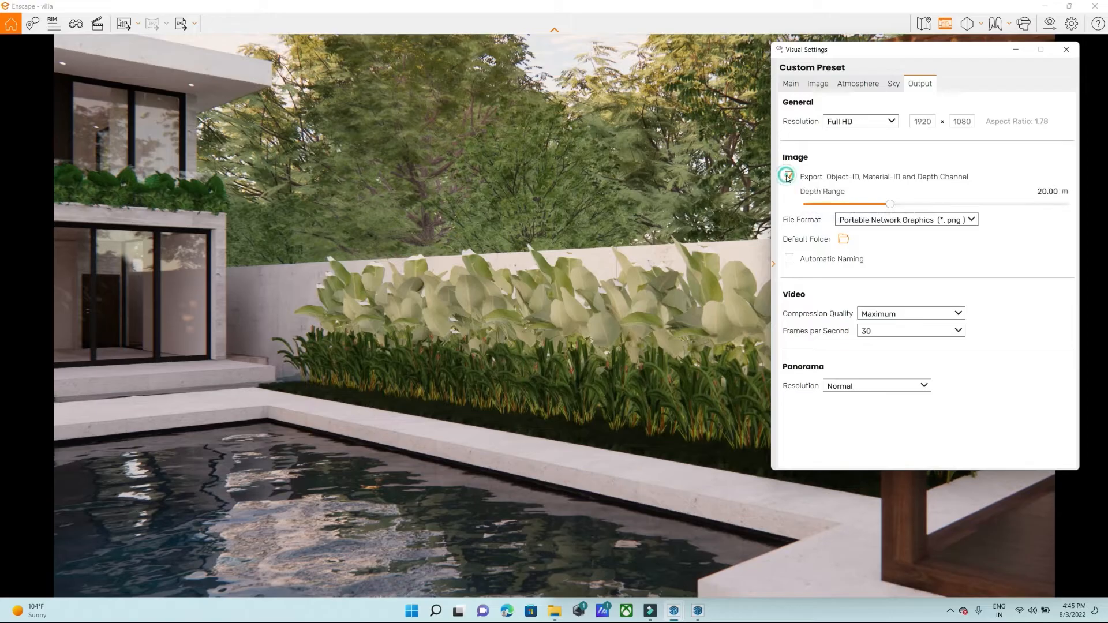
left_click(789, 177)
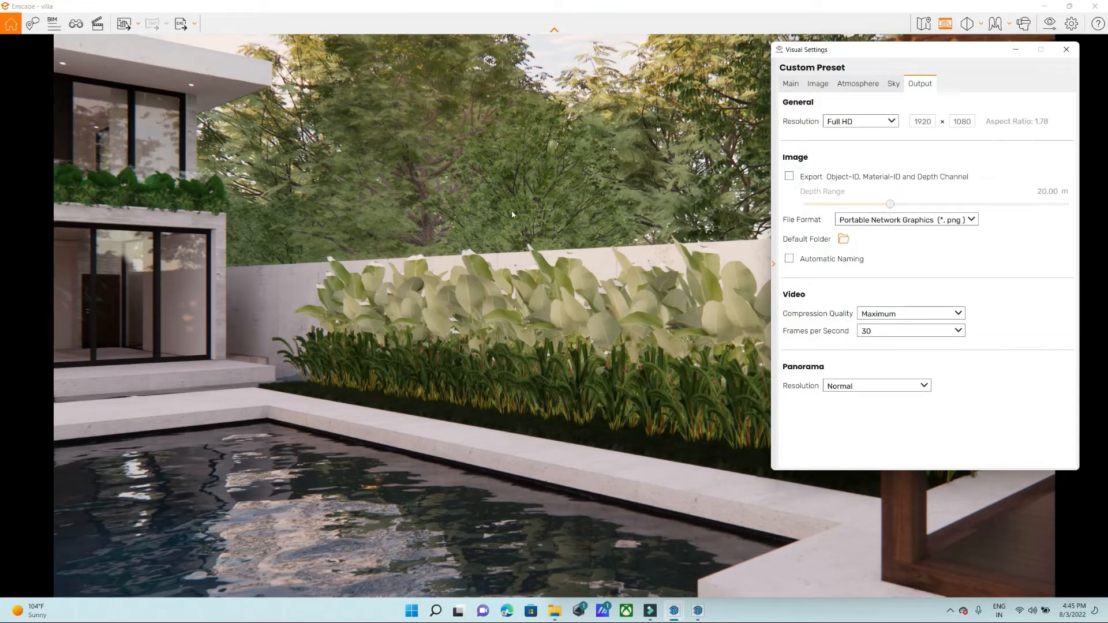
left_click(790, 178)
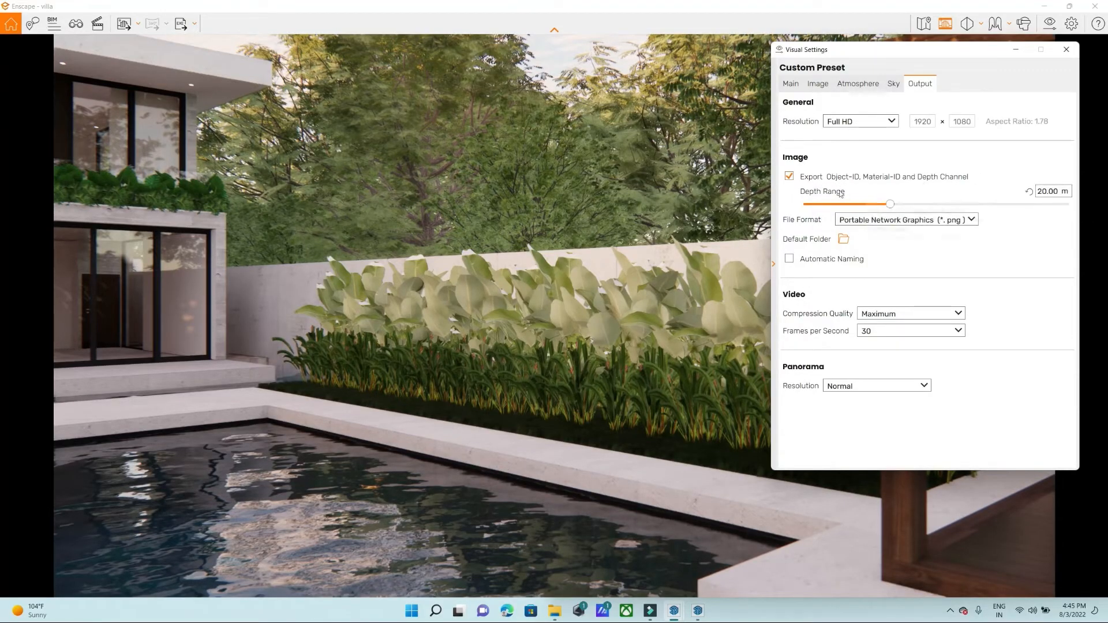
left_click(789, 177)
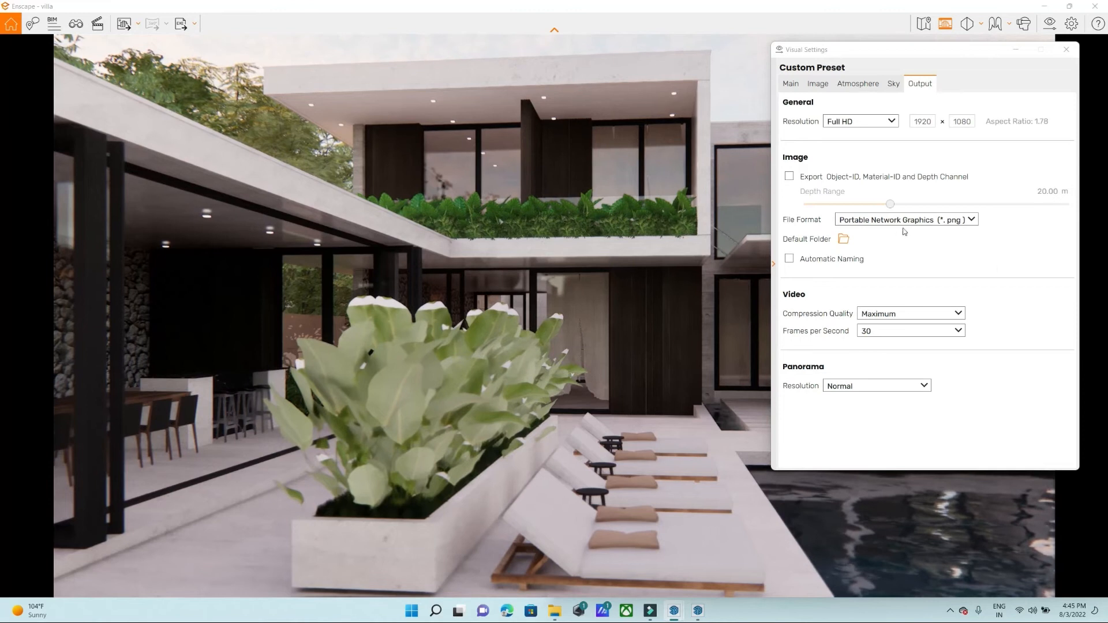
Set the image file format to JPEG with automatic naming, and the panorama resolution to High.
left_click(970, 223)
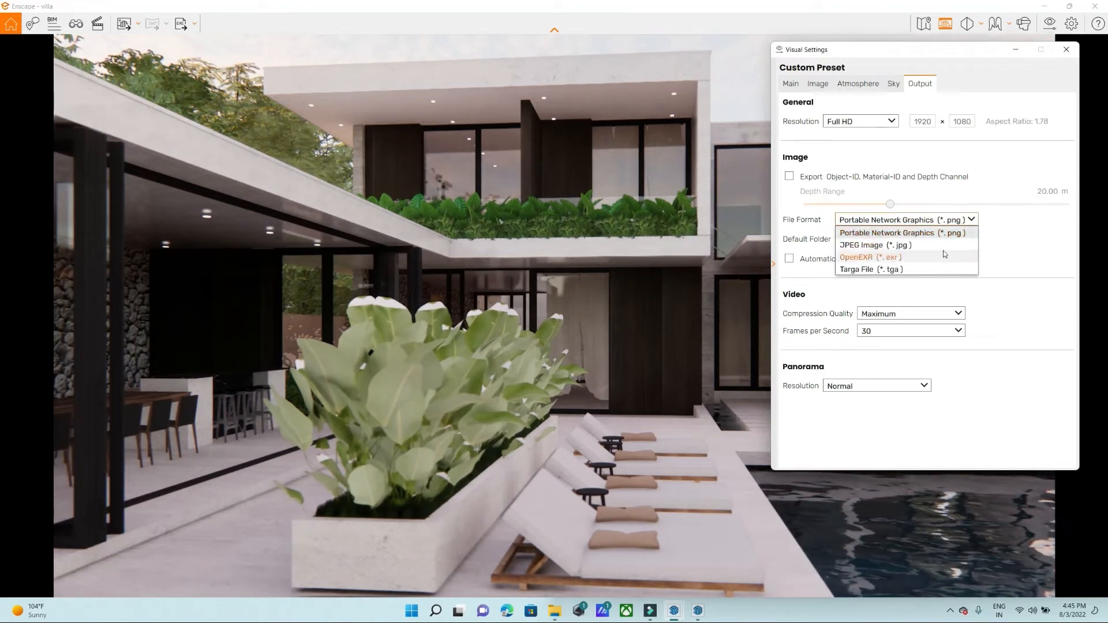
left_click(898, 248)
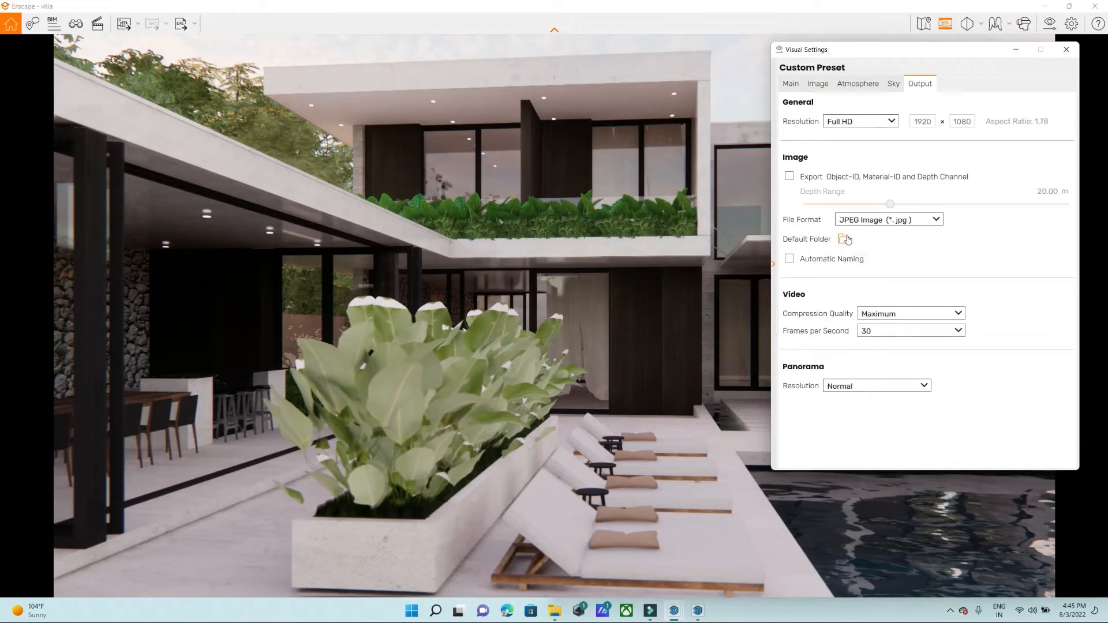
left_click(790, 260)
left_click(839, 387)
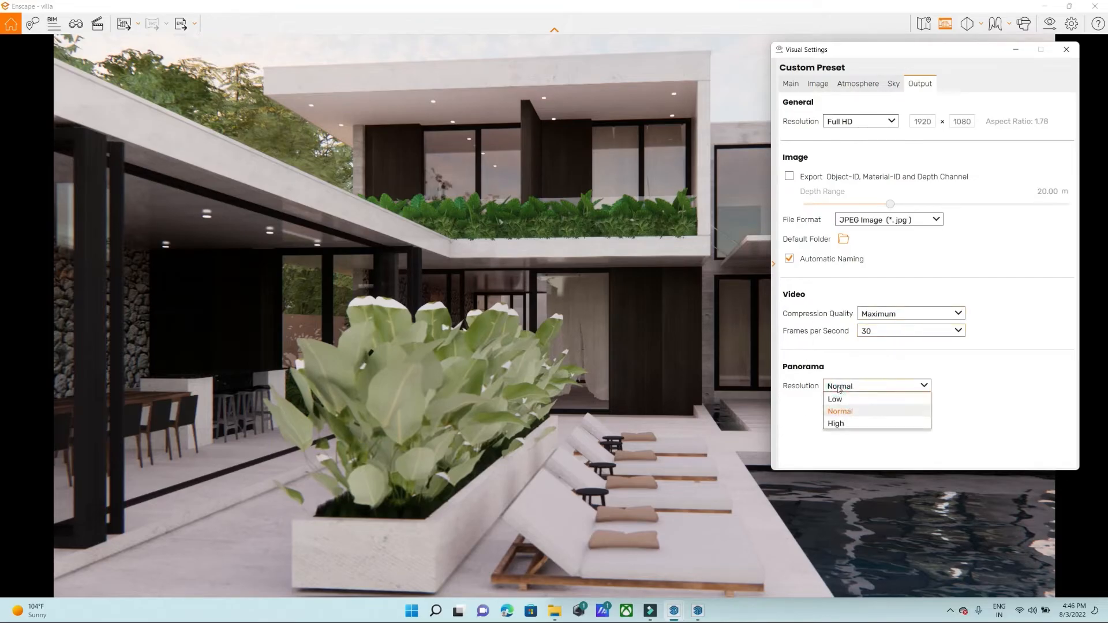
left_click(837, 423)
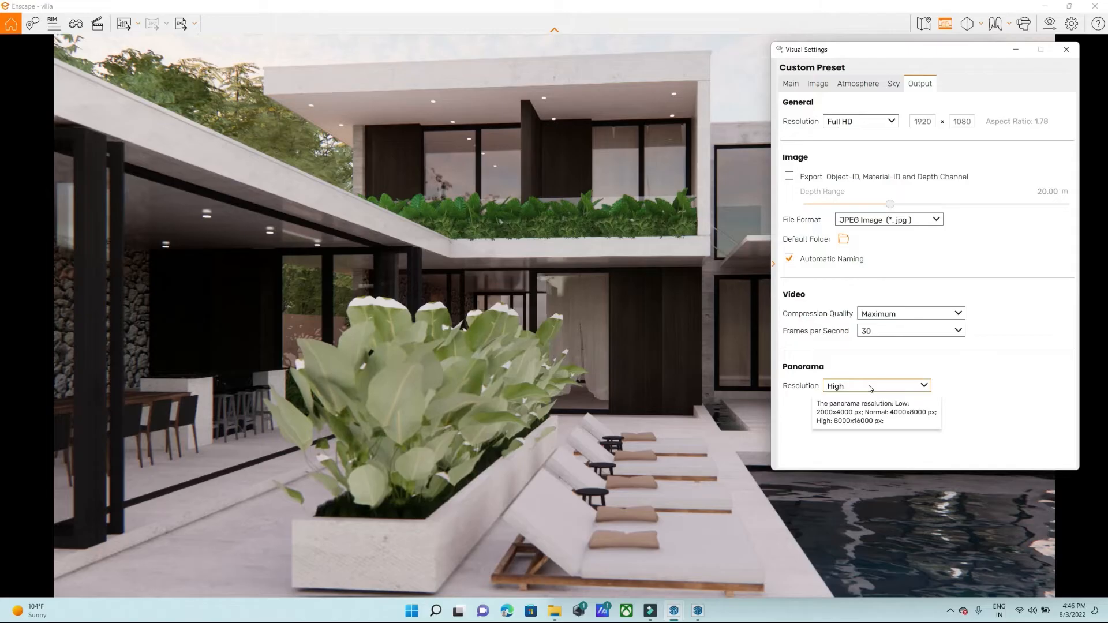
Choose Maximum video compression quality and 30 frames per second, and close the visual settings.
left_click(880, 319)
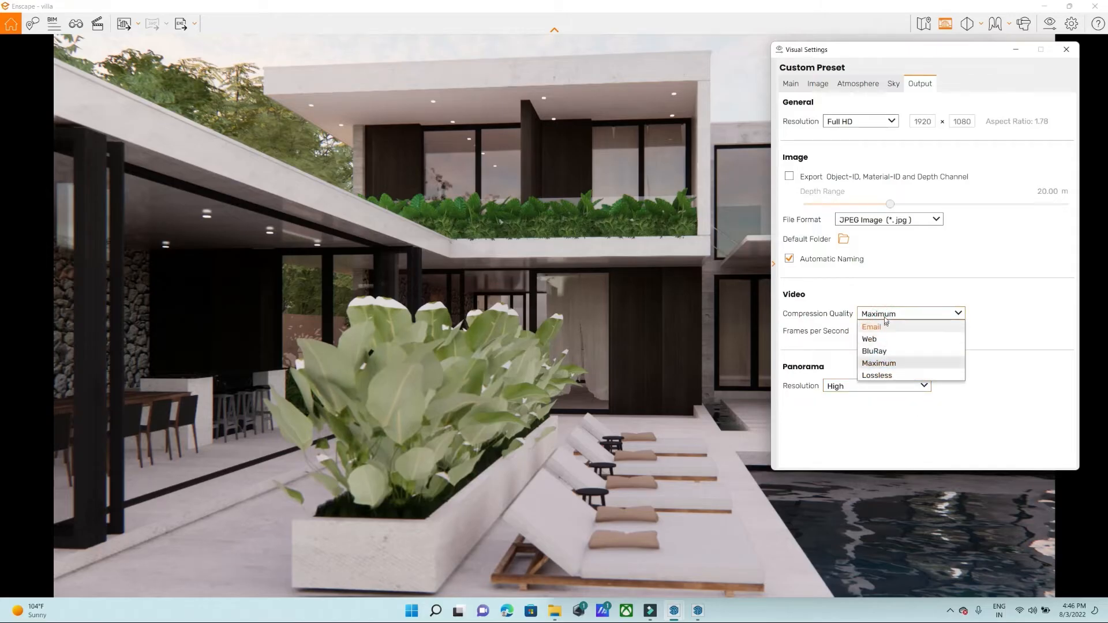
left_click(894, 364)
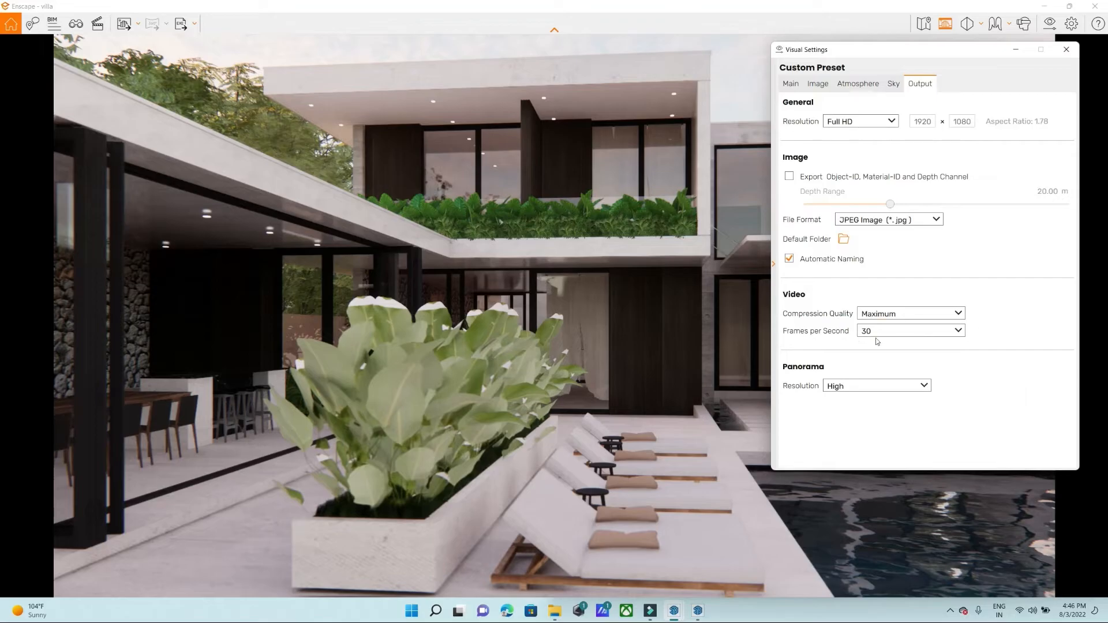
left_click(878, 335)
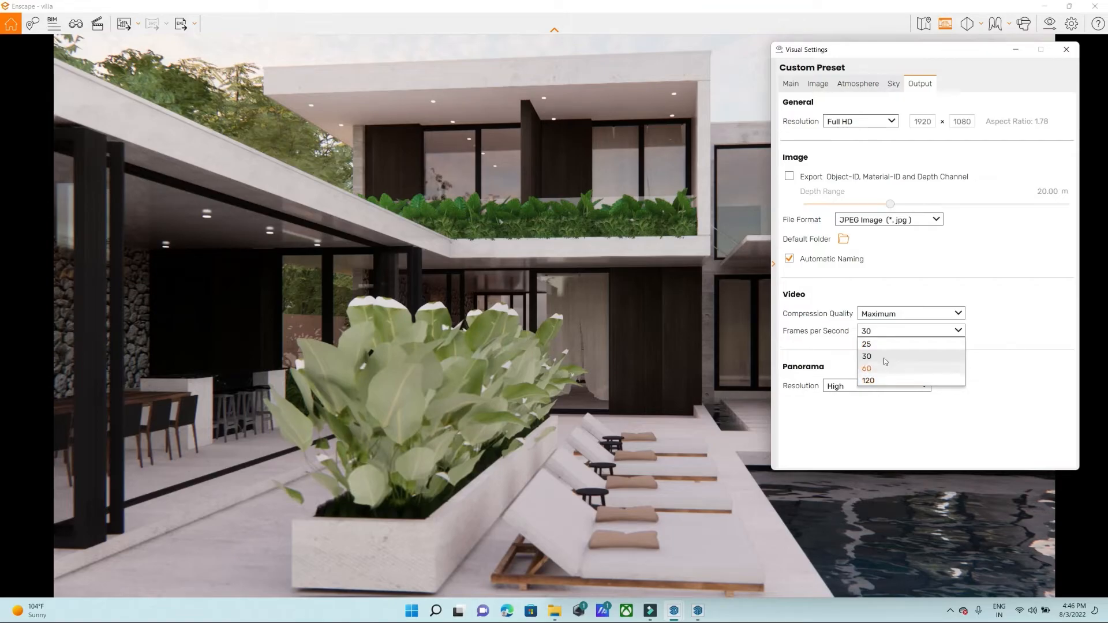
left_click(883, 358)
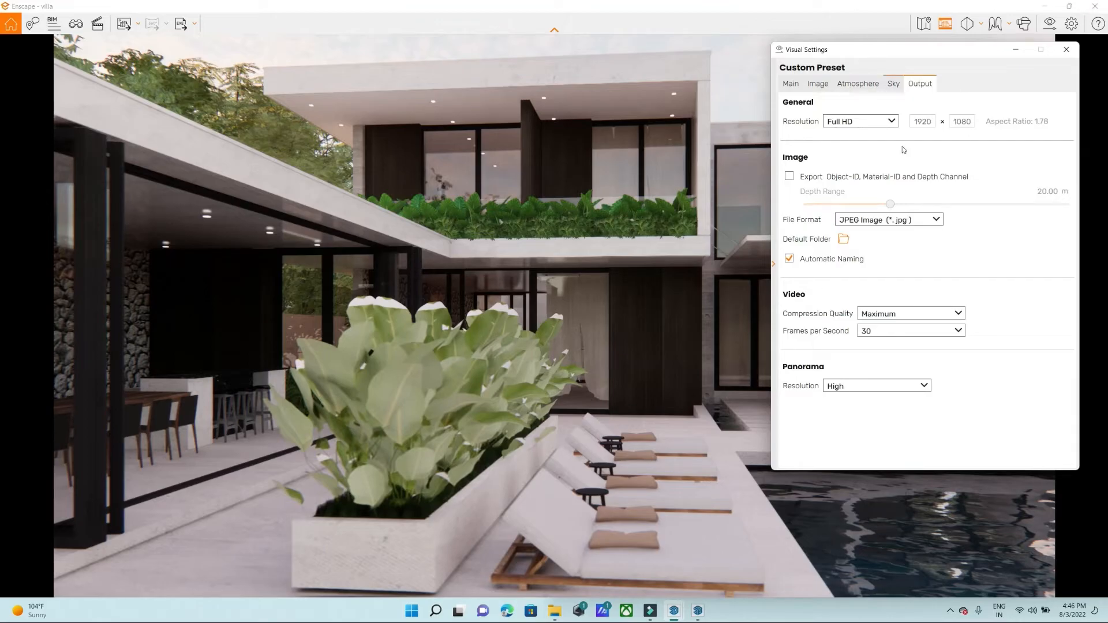
left_click(1067, 49)
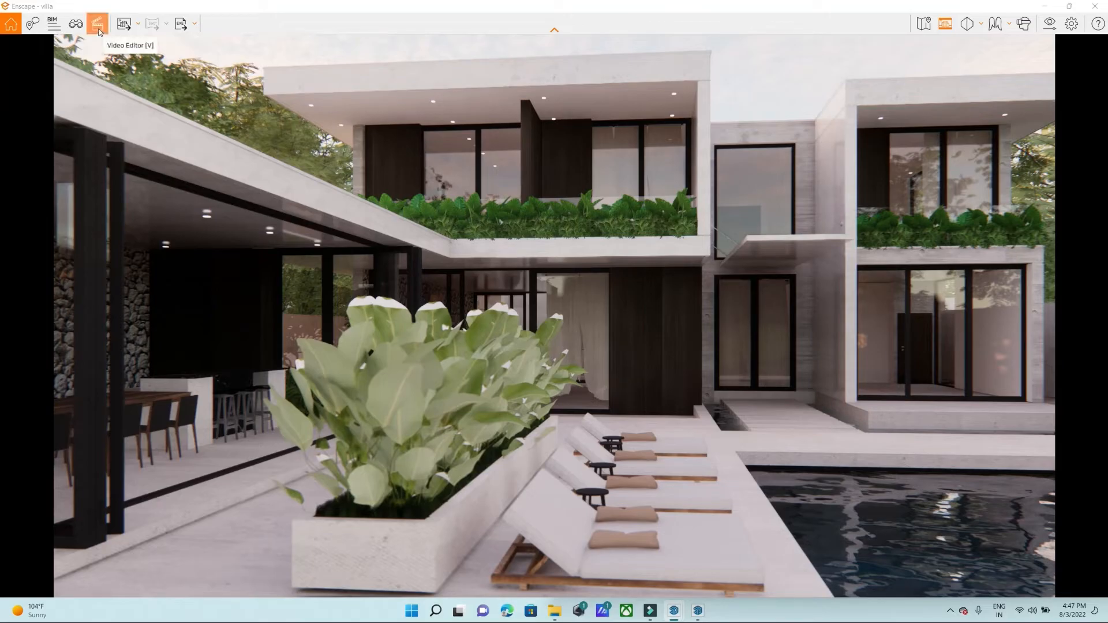
Open the list of saved views and check it against the scenes in SketchUp, returning to Enscape.
left_click(81, 26)
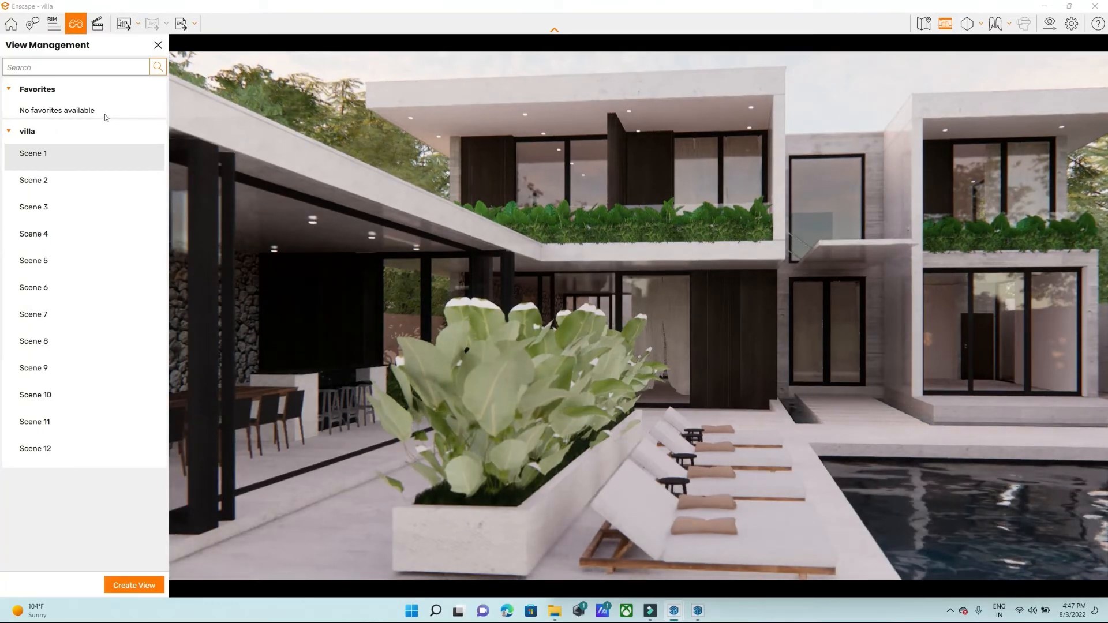
left_click(699, 613)
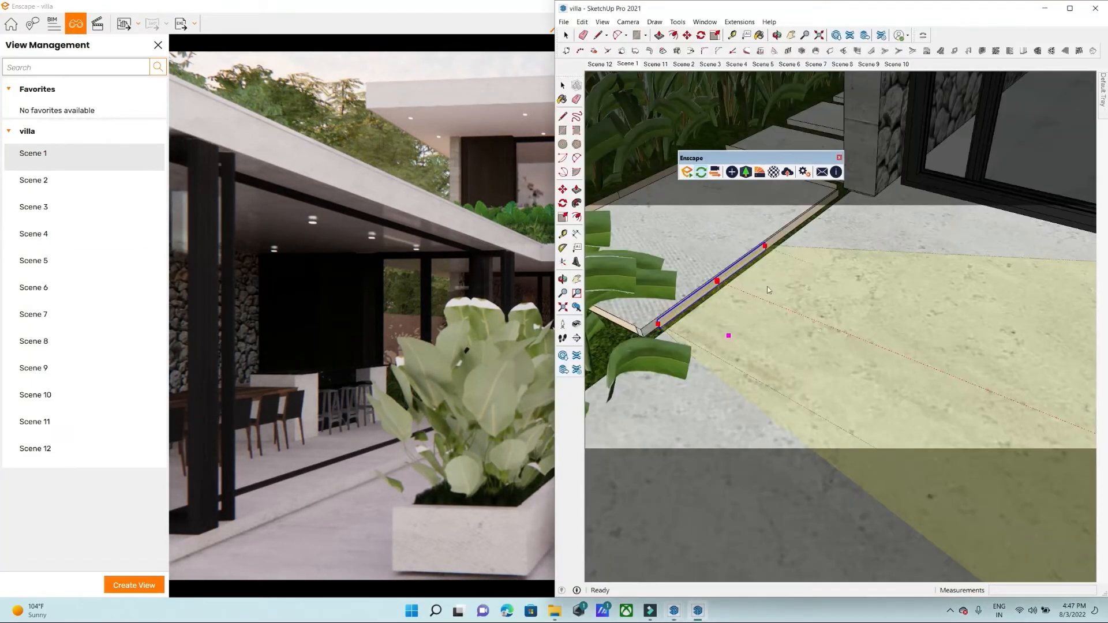
left_click(1045, 8)
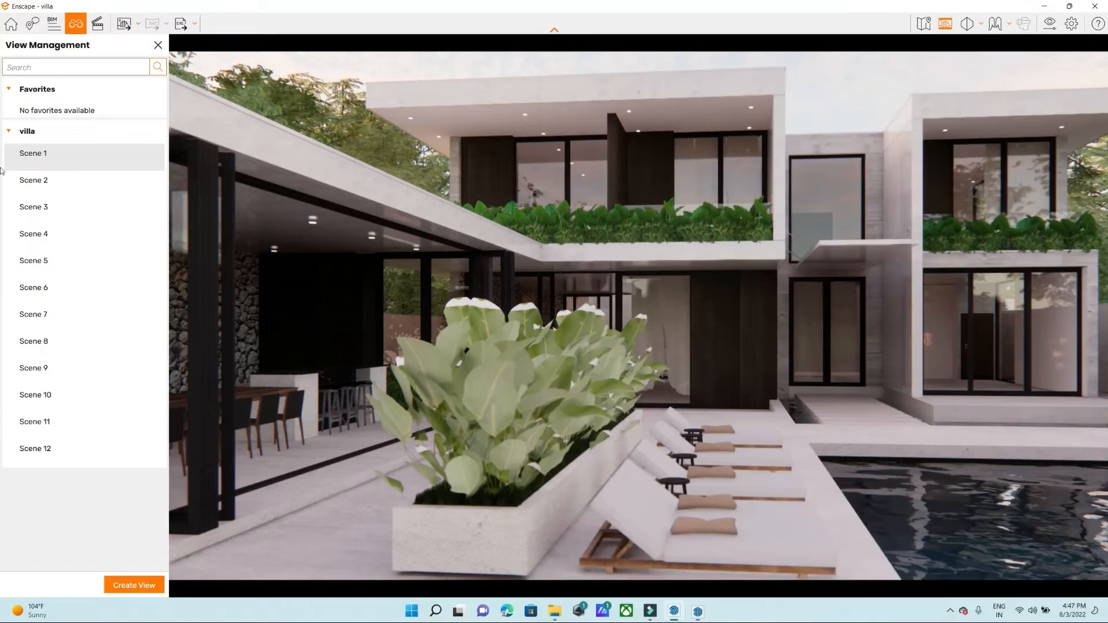
View the villa's saved scenes 1 to 4 in turn, followed by scenes 12, 11 and 10.
left_click(51, 155)
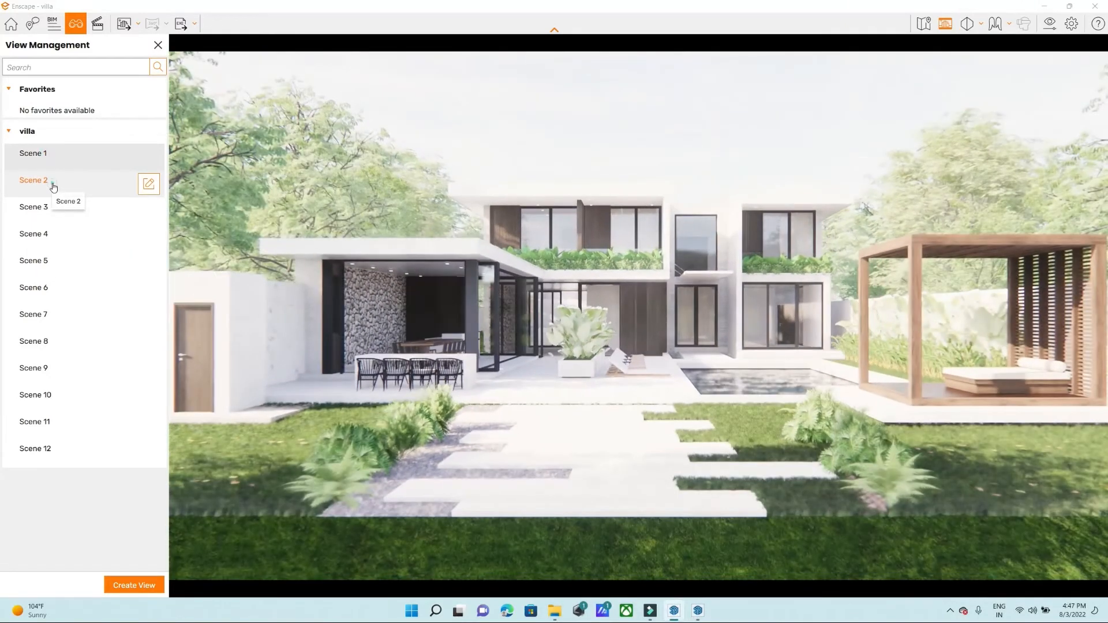
left_click(54, 184)
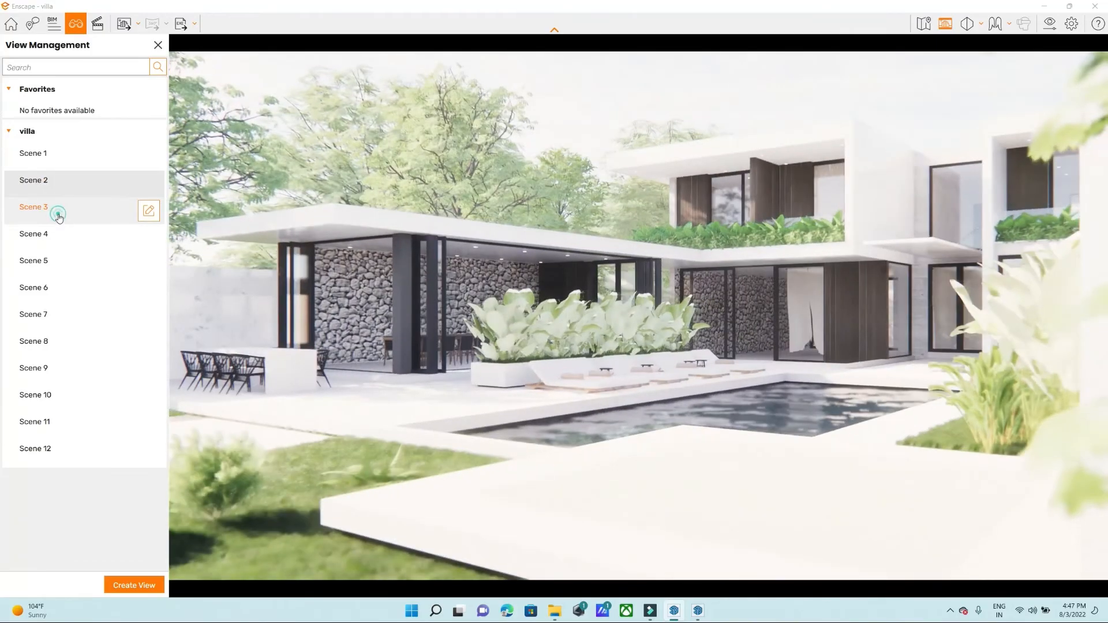
left_click(58, 220)
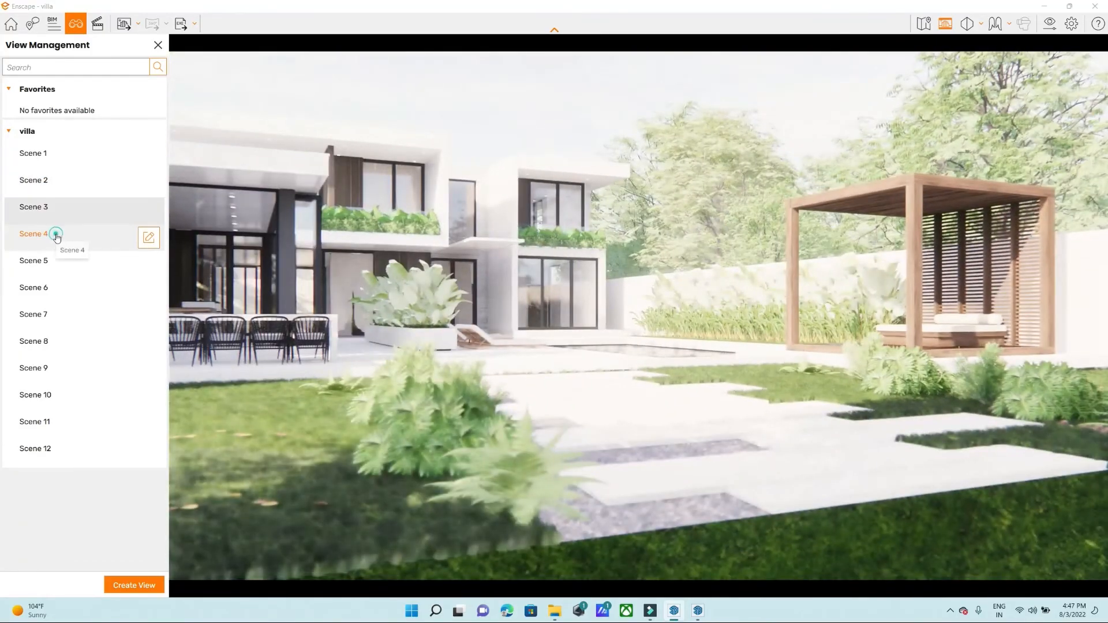
left_click(58, 242)
left_click(49, 449)
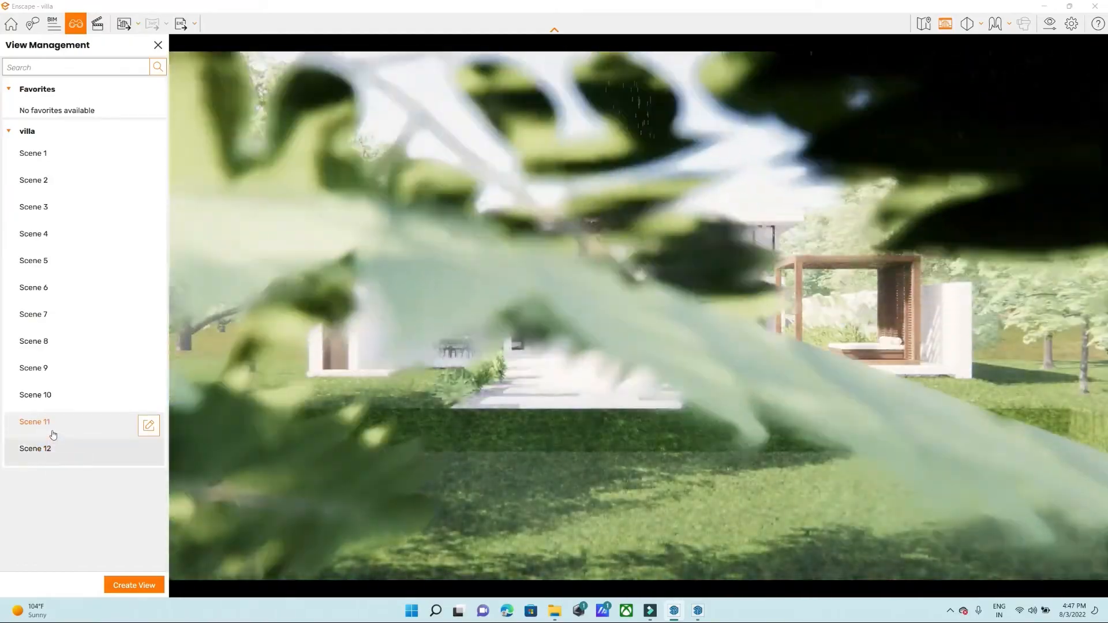
left_click(51, 424)
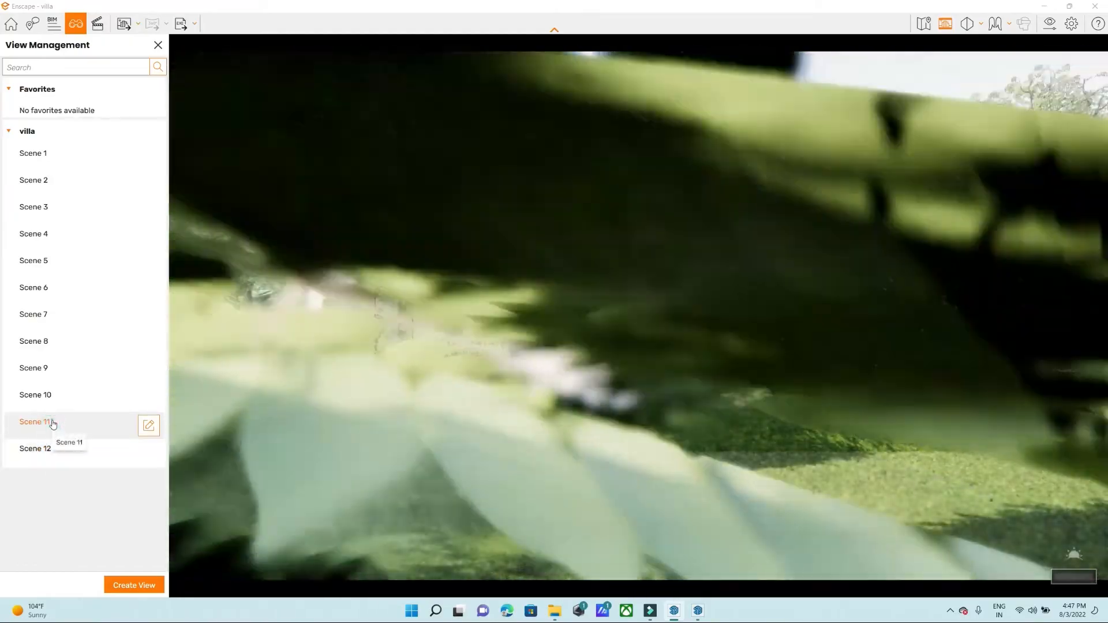
left_click(51, 401)
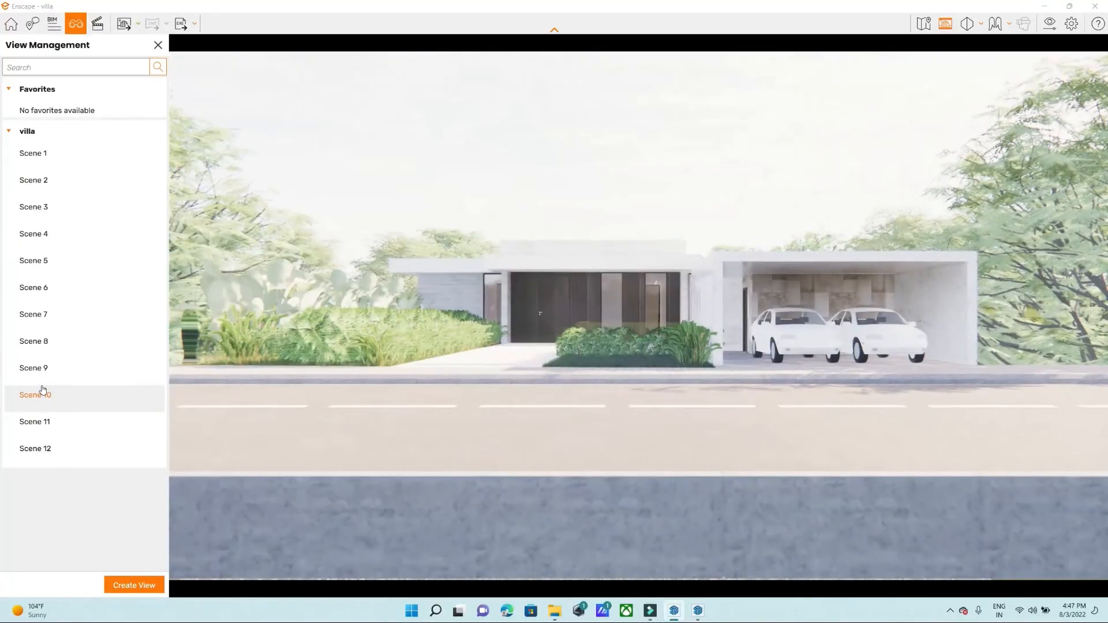
View the villa's saved scenes 6, 4 and 2 in turn, and close the list of saved views.
left_click(48, 282)
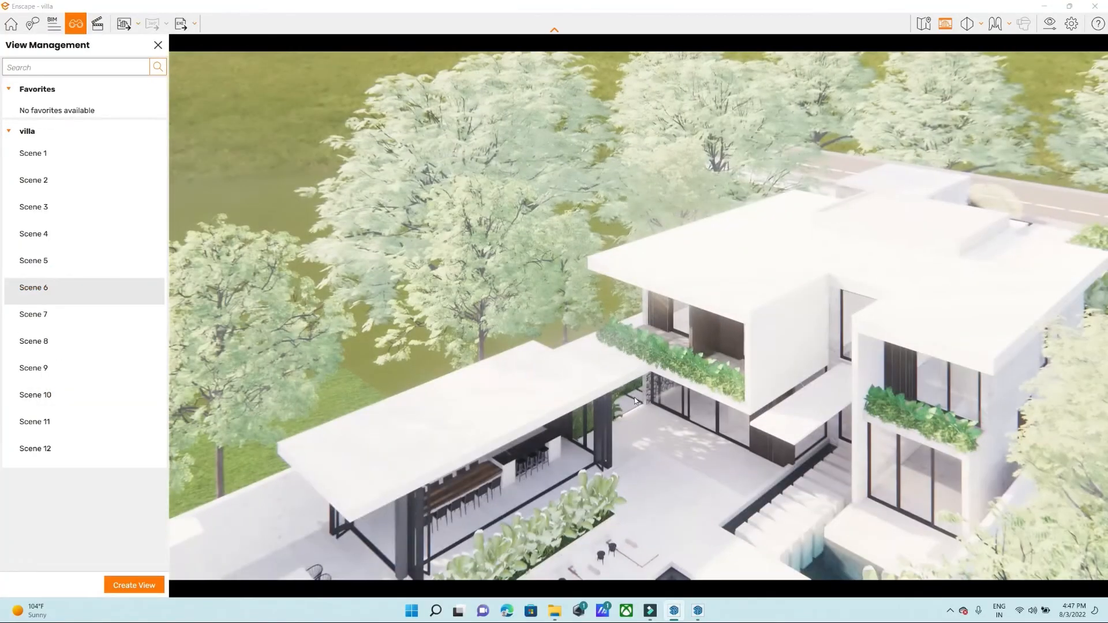
left_click(63, 235)
left_click(61, 180)
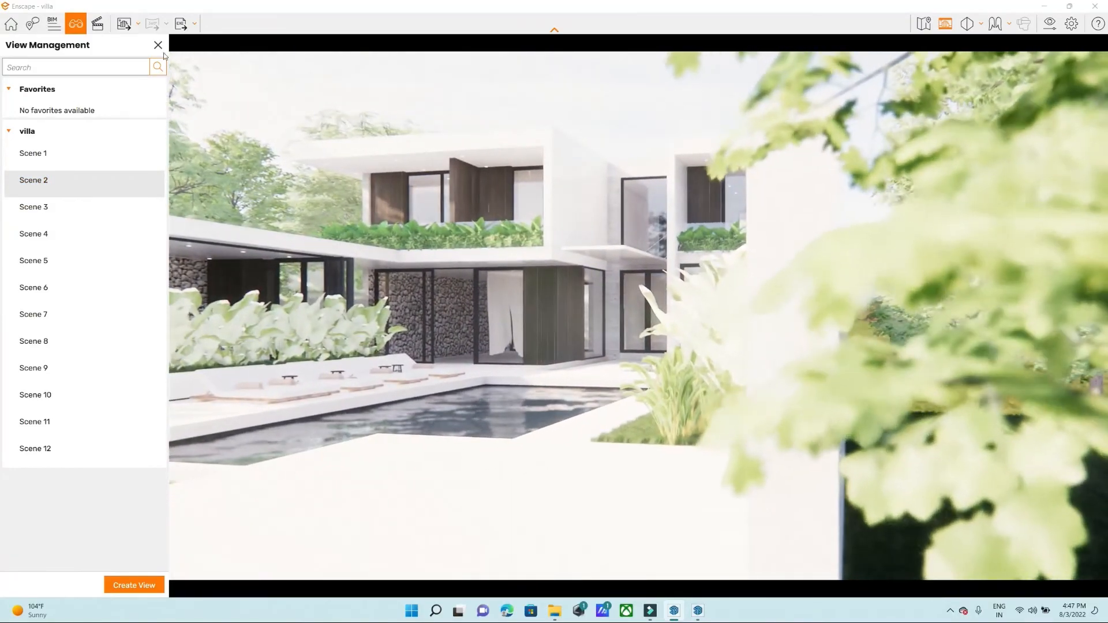
left_click(157, 44)
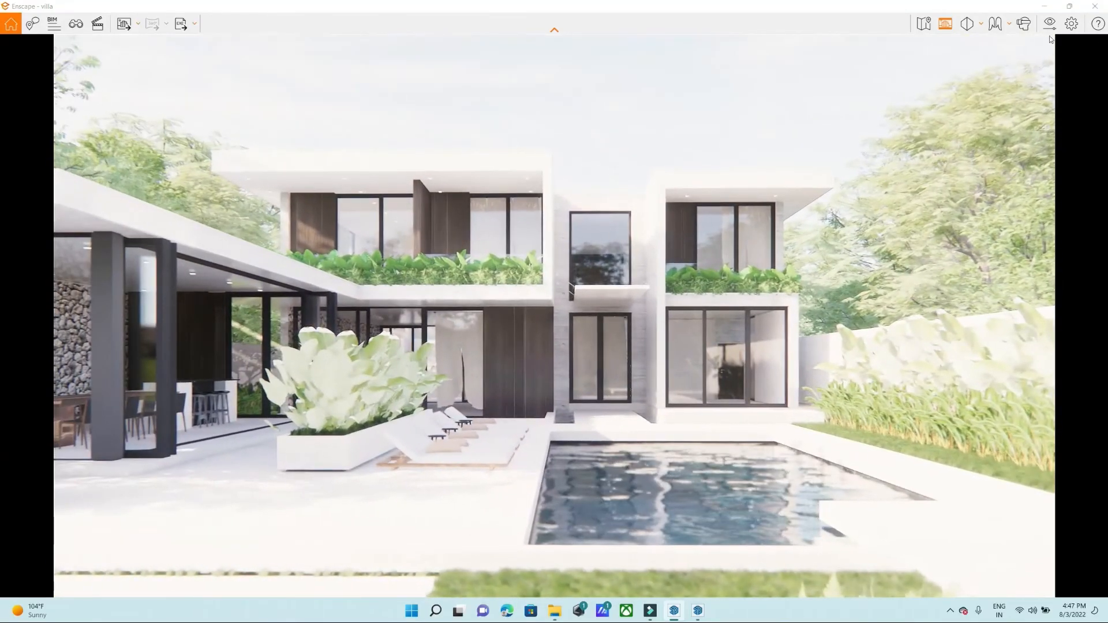
Lower the sun brightness to 8 % and set the camera exposure to 52 % in the visual settings.
left_click(1046, 26)
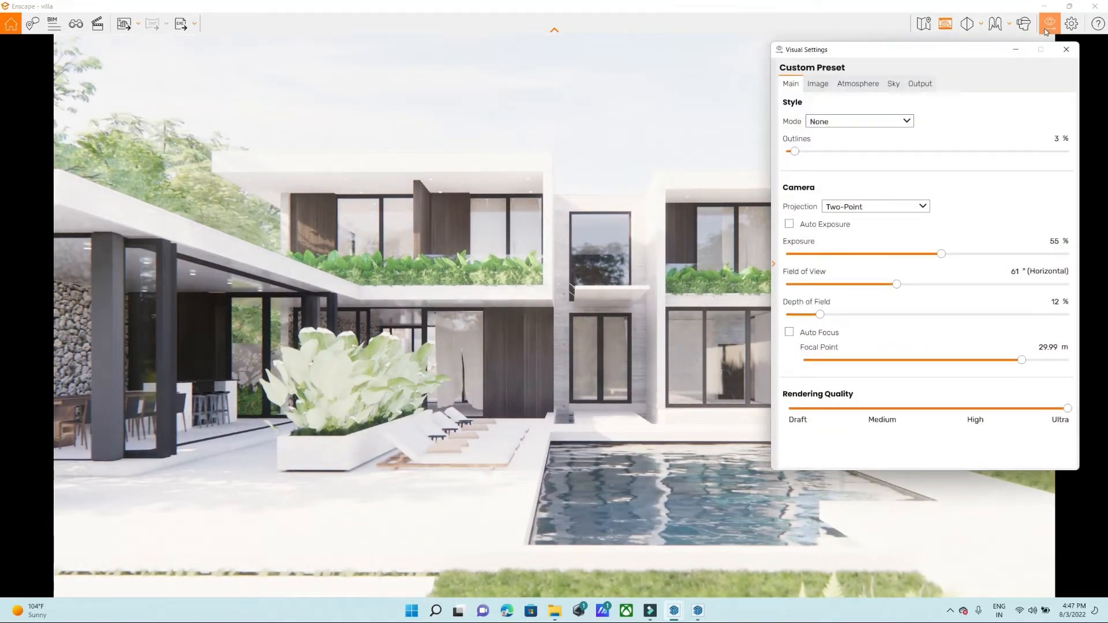
left_click(859, 84)
left_click_drag(879, 231, 794, 242)
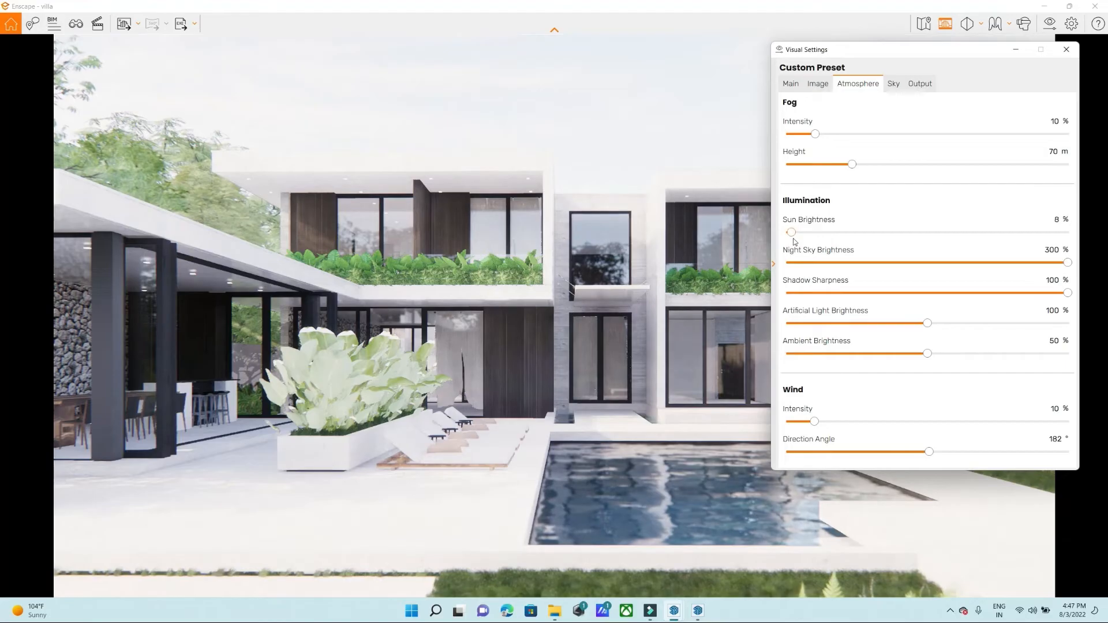
left_click(791, 84)
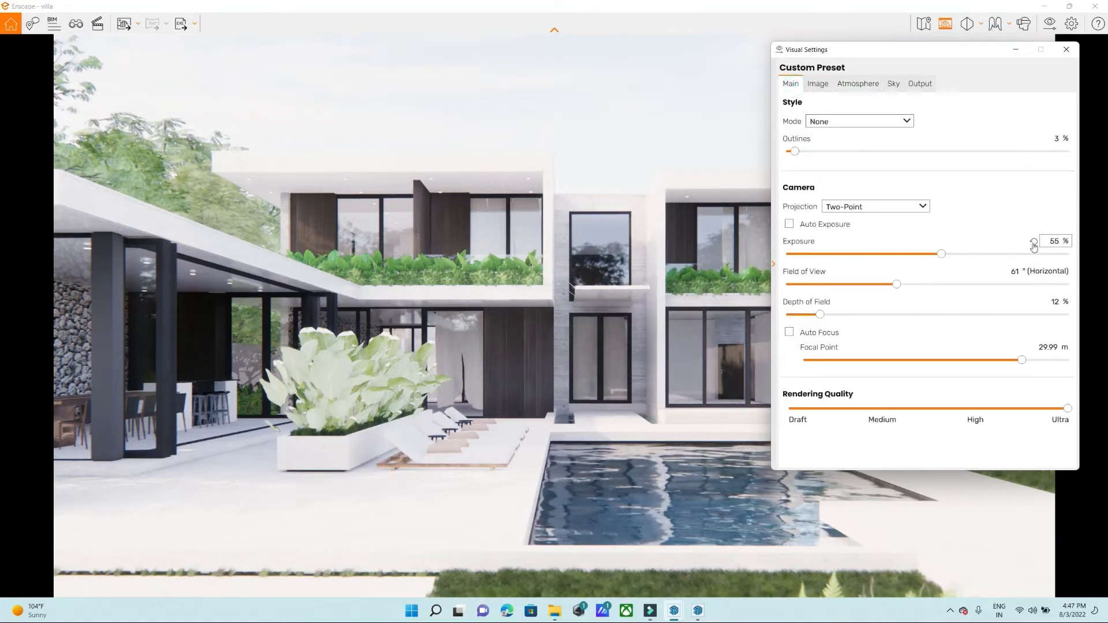
left_click(1034, 244)
left_click_drag(927, 254, 936, 259)
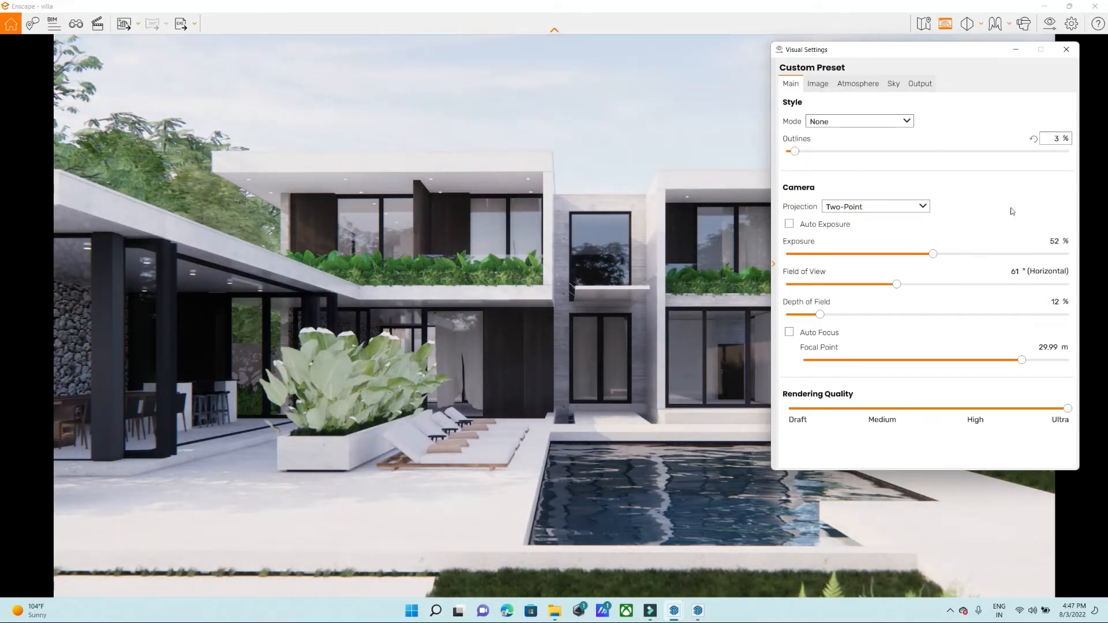
Set the camera's depth of field to 8 % and turn on Auto Focus.
left_click(791, 334)
left_click(792, 334)
left_click_drag(819, 315, 809, 323)
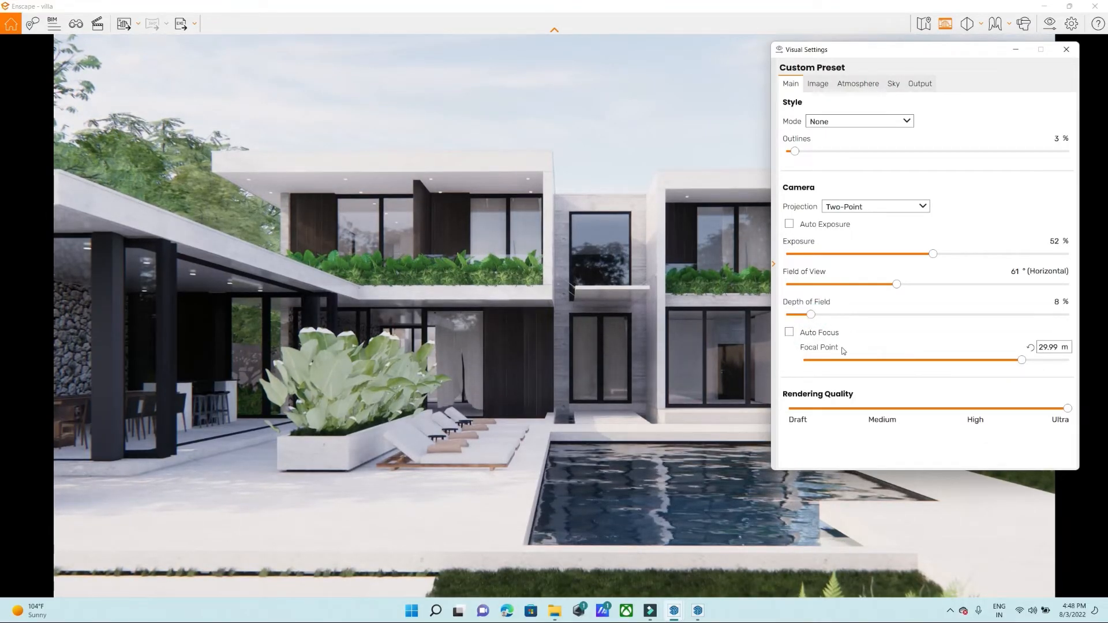
left_click(791, 334)
left_click_drag(538, 375, 547, 347)
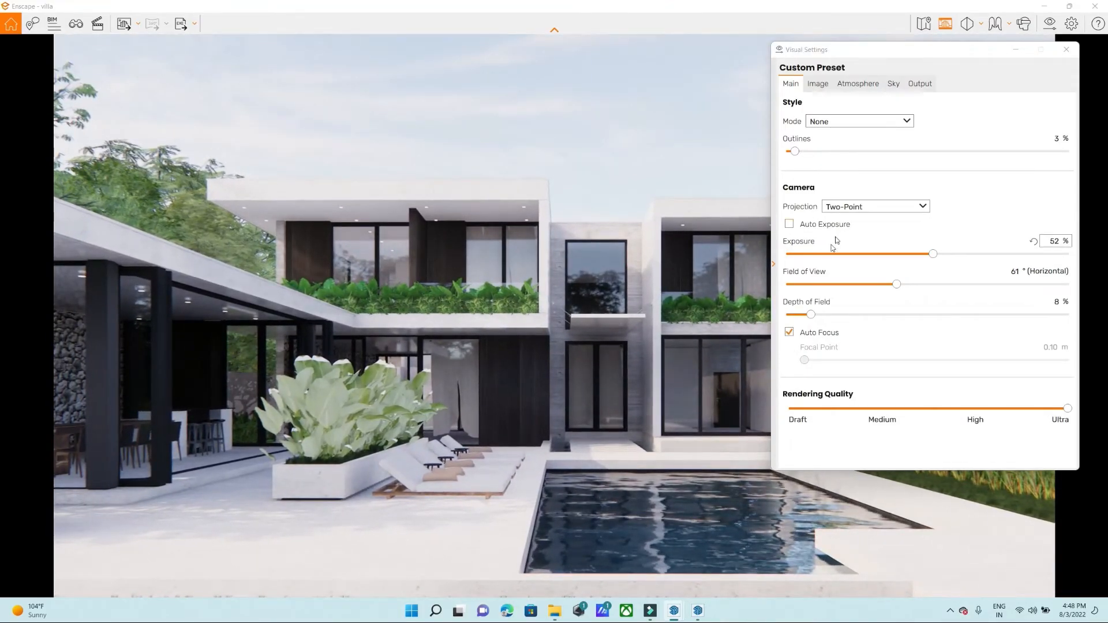
Cool the rendered image by setting its color temperature to 5,875 K.
left_click(818, 84)
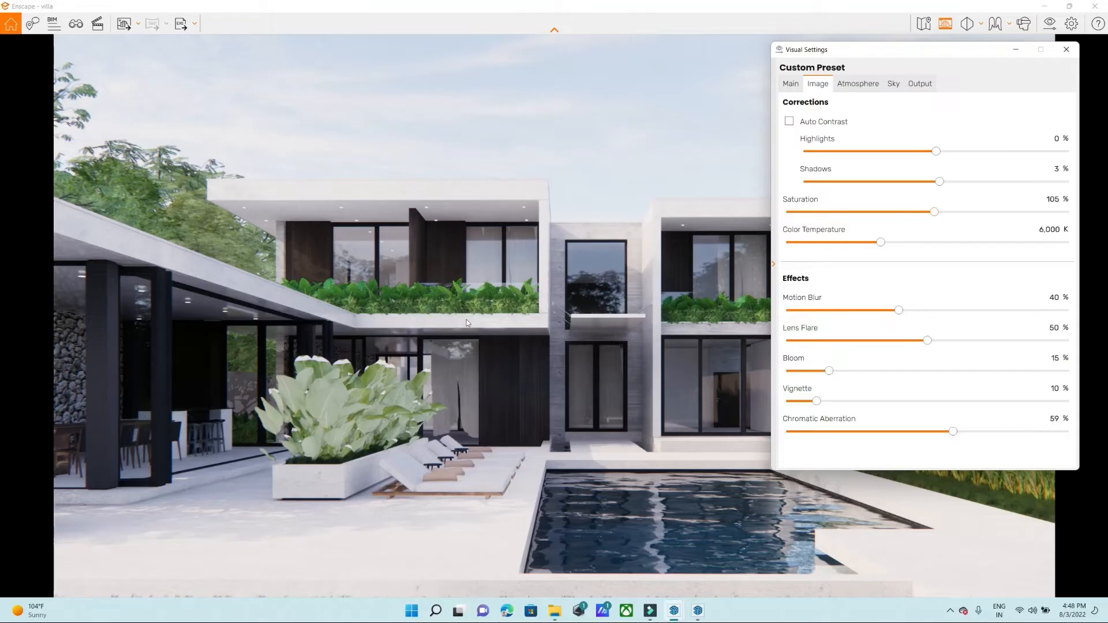
left_click(881, 245)
scroll(574, 386, "down", 2)
left_click_drag(574, 385, 620, 364)
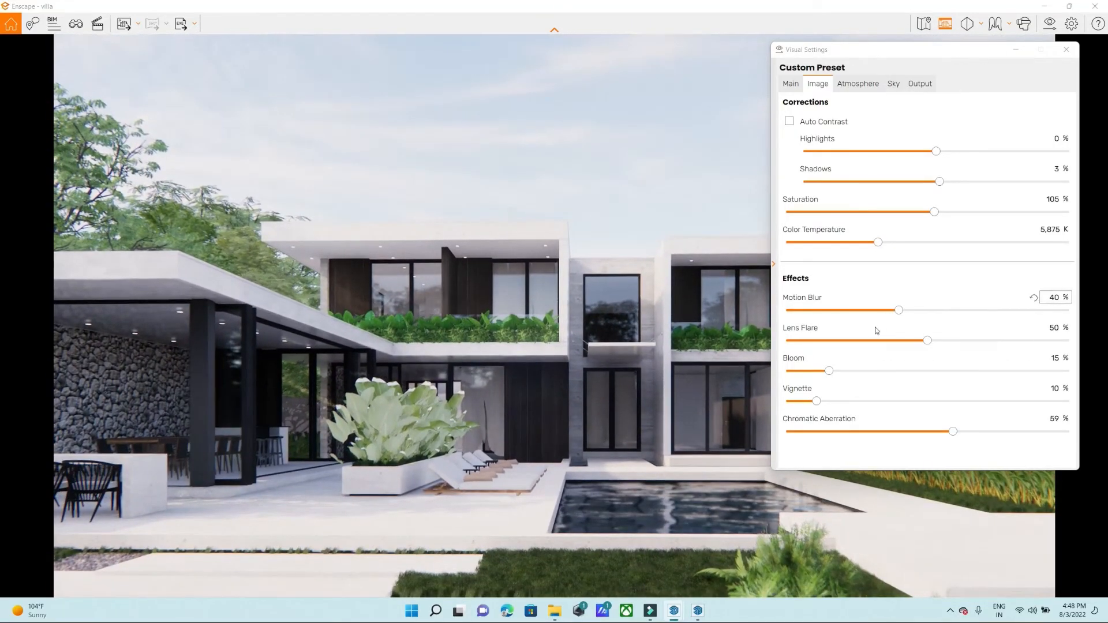
Reset the night sky brightness to 100 % and the shadow sharpness to 0 %, and close the visual settings.
left_click(863, 89)
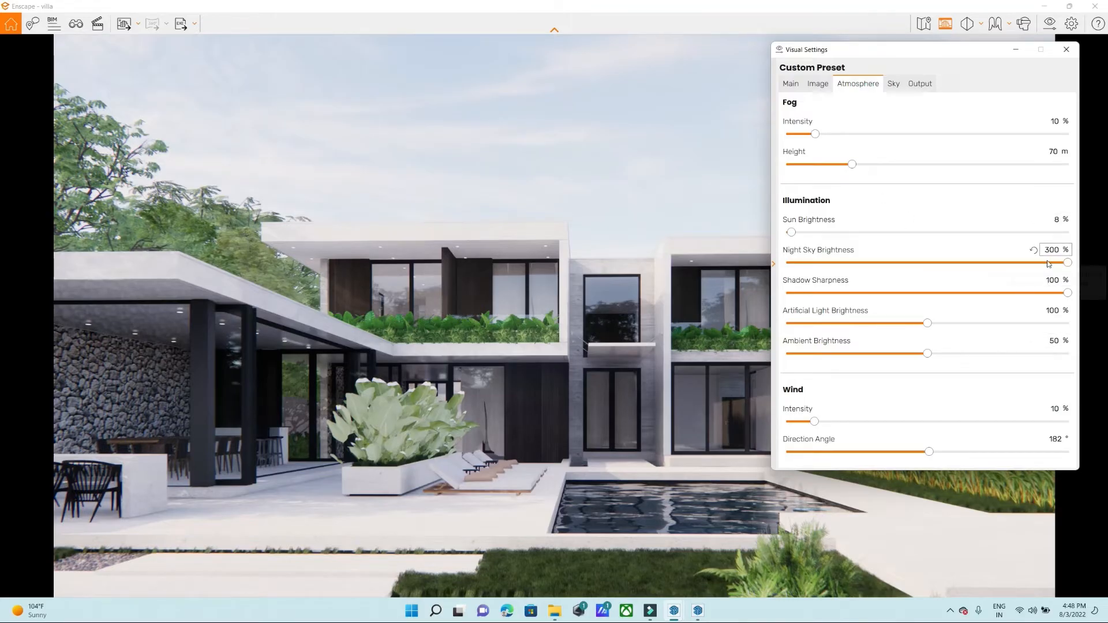
left_click(1034, 250)
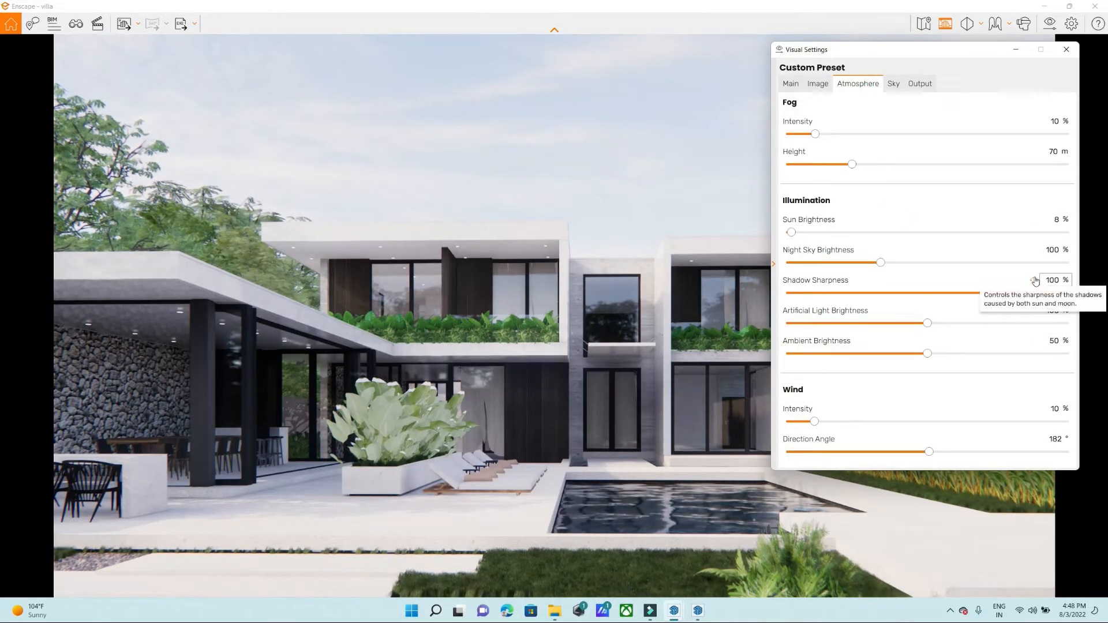
left_click(1034, 281)
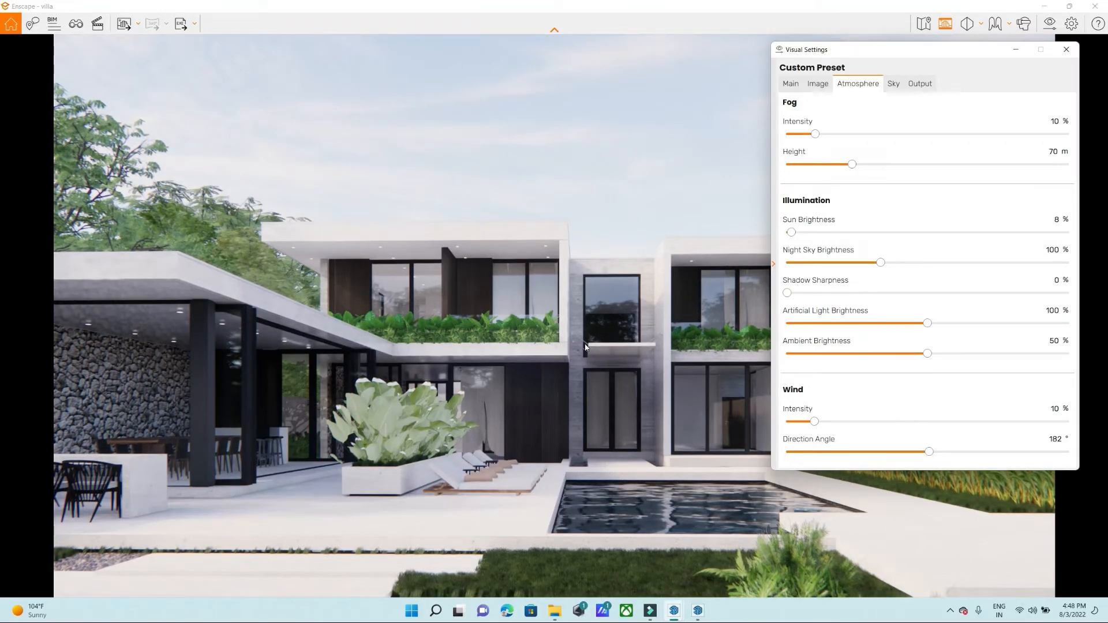
left_click(896, 85)
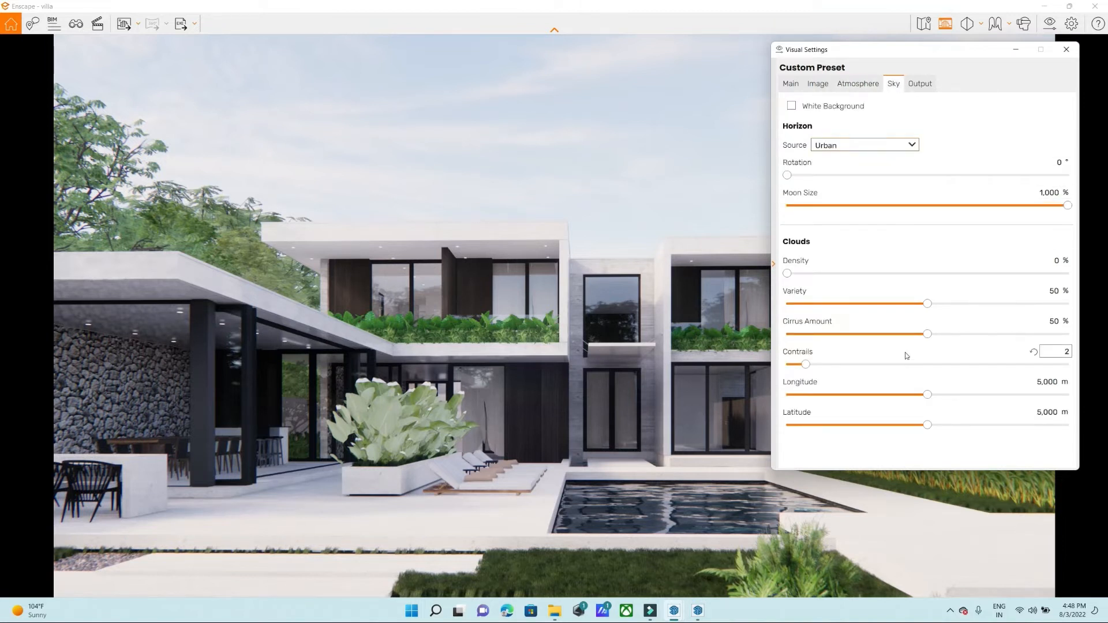
left_click(920, 84)
left_click(1066, 49)
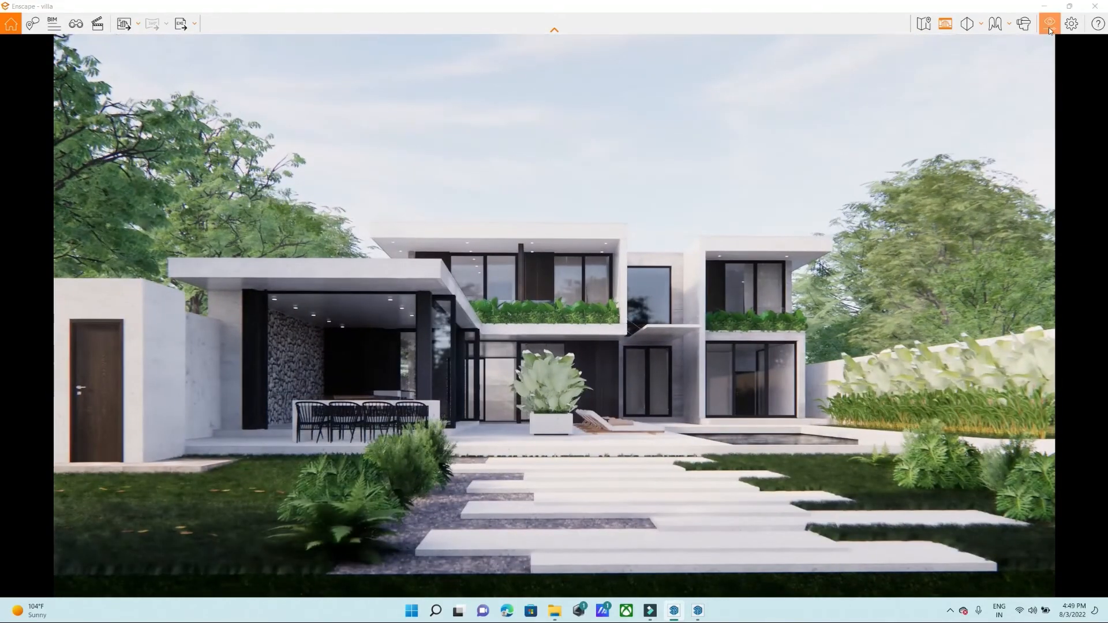
Narrow the camera's horizontal field of view to about 60° and frame the villa at an angle from low over the lawn.
left_click(1050, 26)
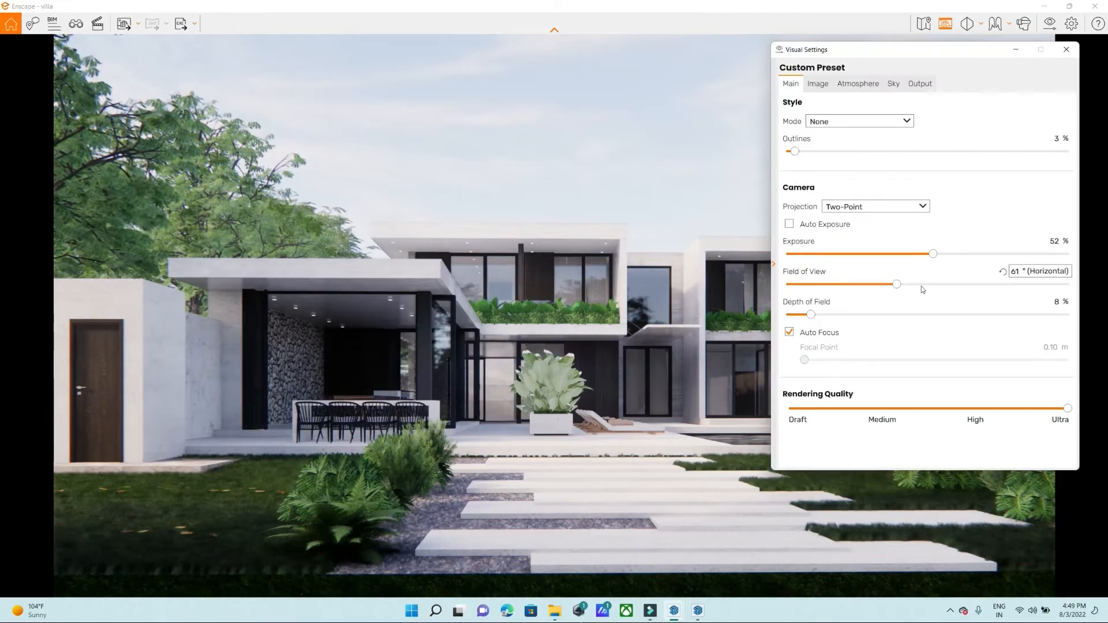
left_click(1003, 273)
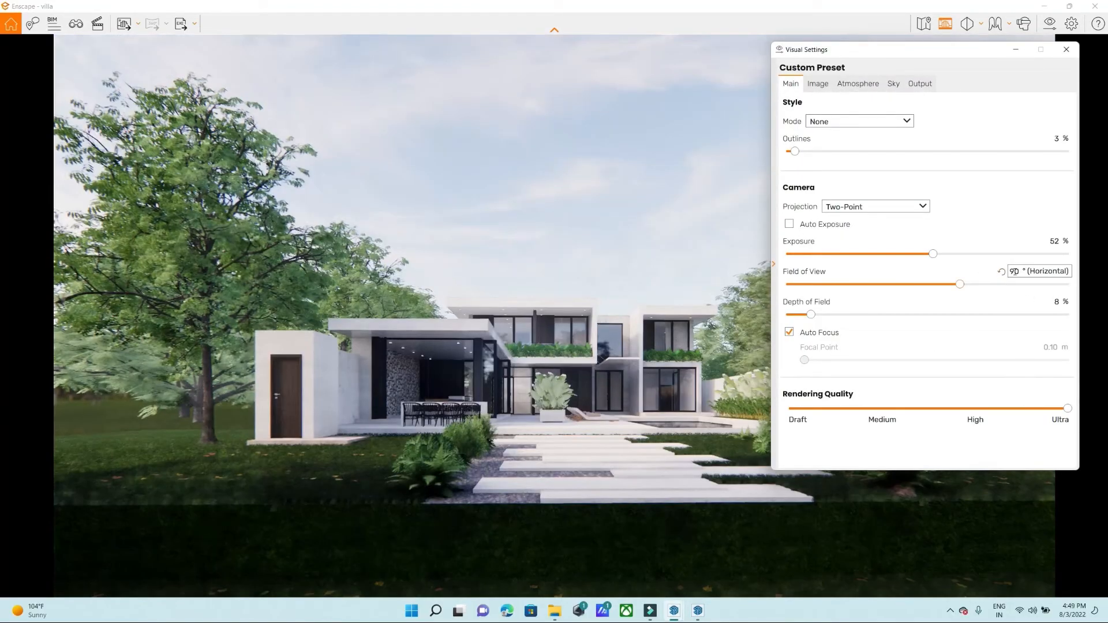
left_click_drag(961, 285, 910, 285)
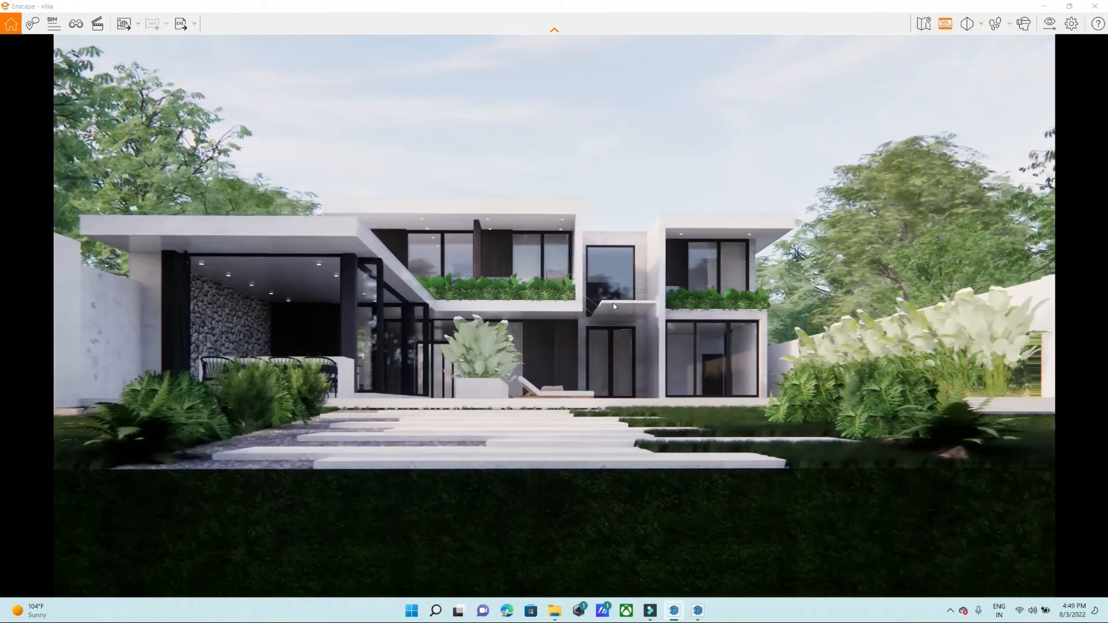
key("d")
left_click_drag(709, 327, 592, 329)
key("e")
key("d")
key("q")
left_click(1050, 23)
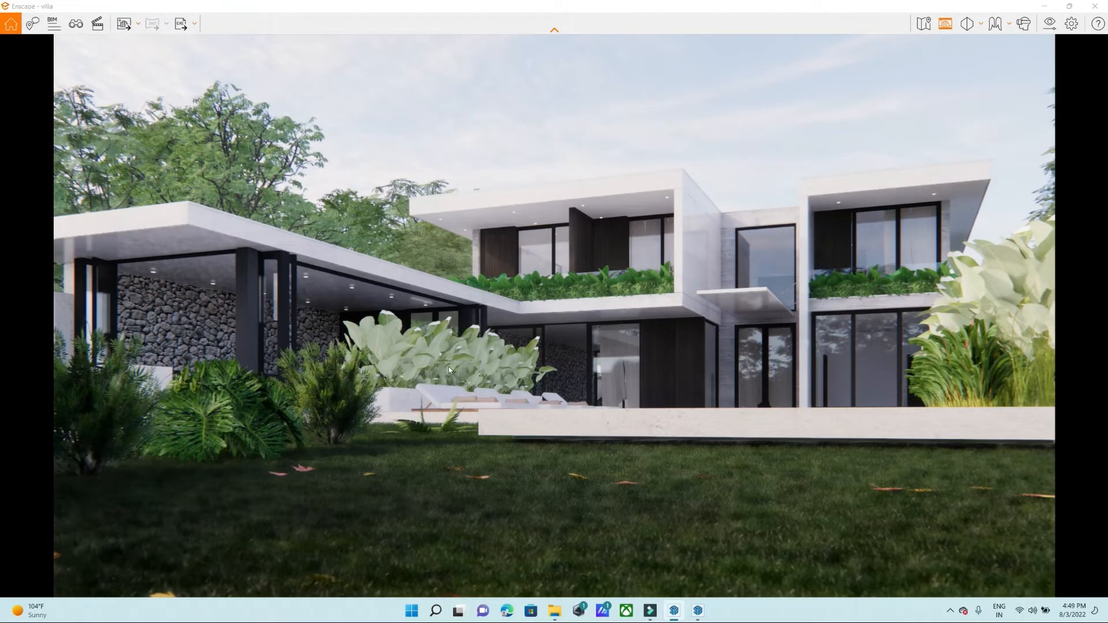
mouse_move(563, 392)
left_mouse_down()
mouse_move(530, 393)
mouse_move(556, 382)
left_mouse_up()
Save the current camera position as a new view named Side, and close the list of saved views.
key("f")
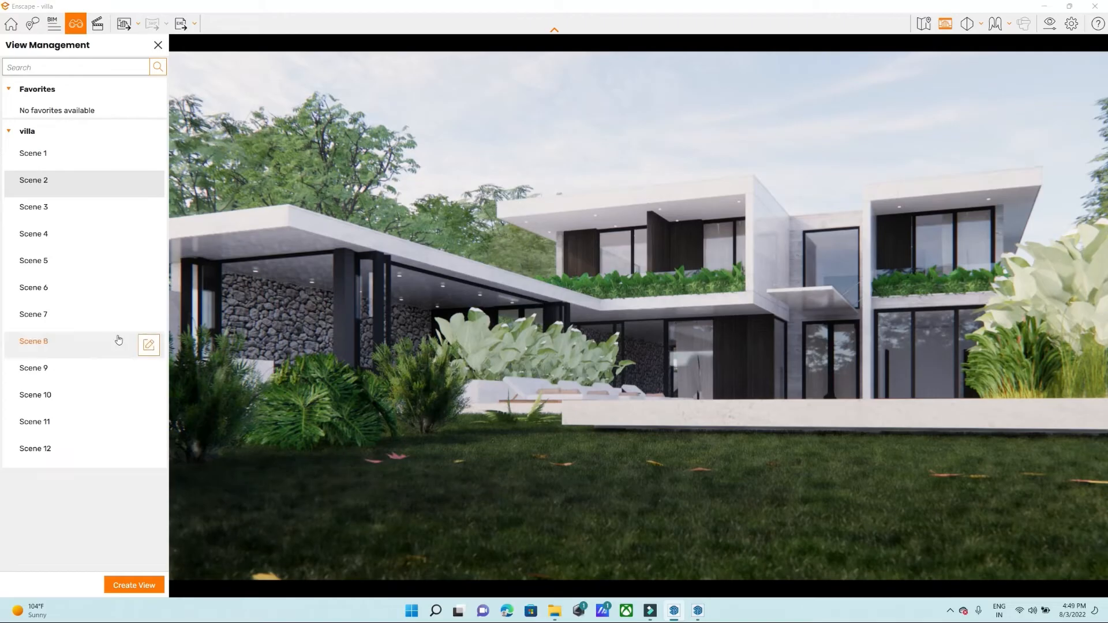
left_click(126, 586)
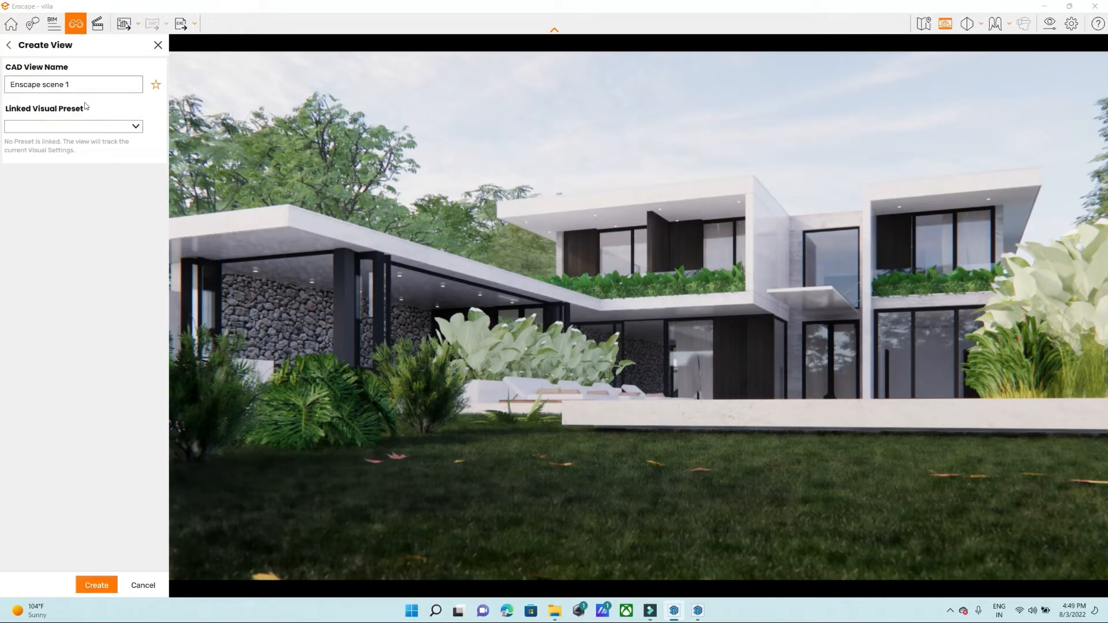
left_click_drag(86, 85, 1, 84)
type("Side")
left_click(97, 586)
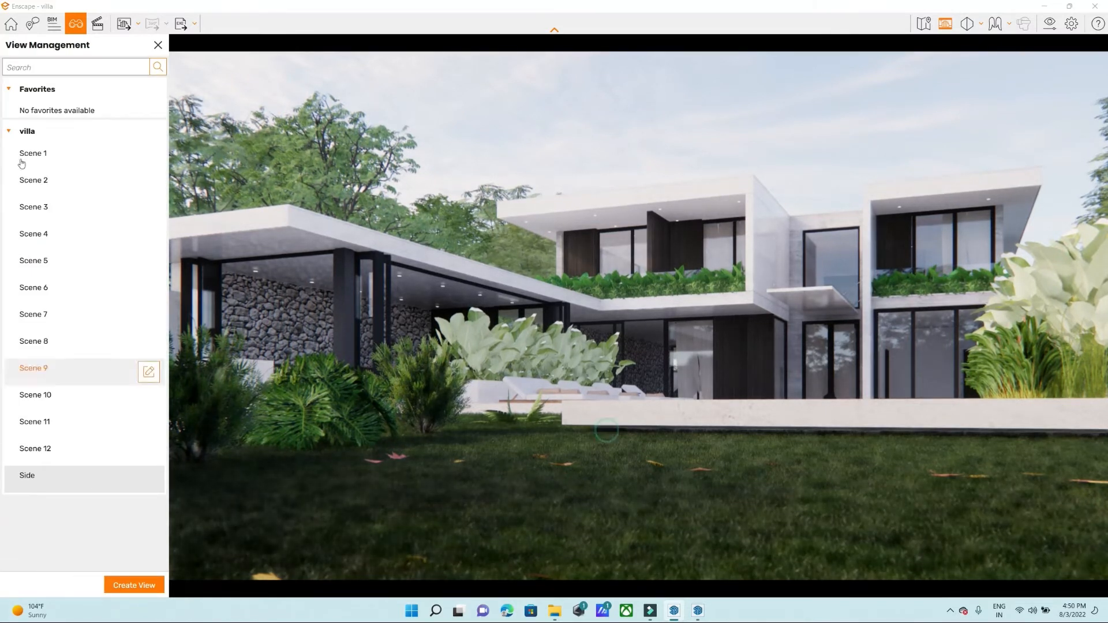
left_click(158, 44)
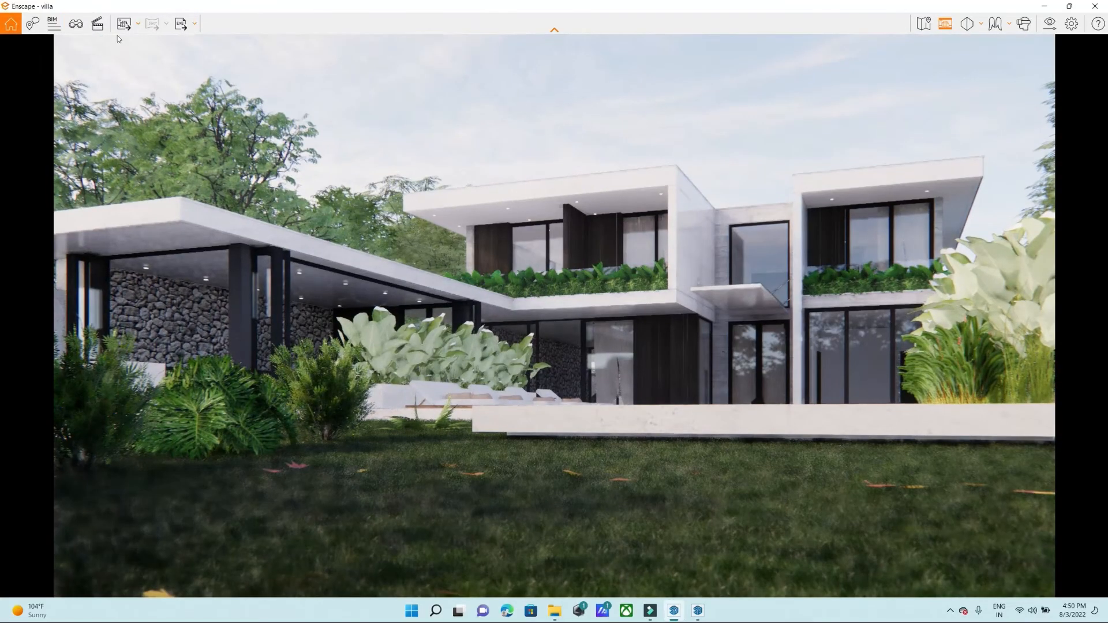
Set the output resolution to Ultra HD and render a still image of the side view of the villa.
left_click_drag(681, 382, 681, 382)
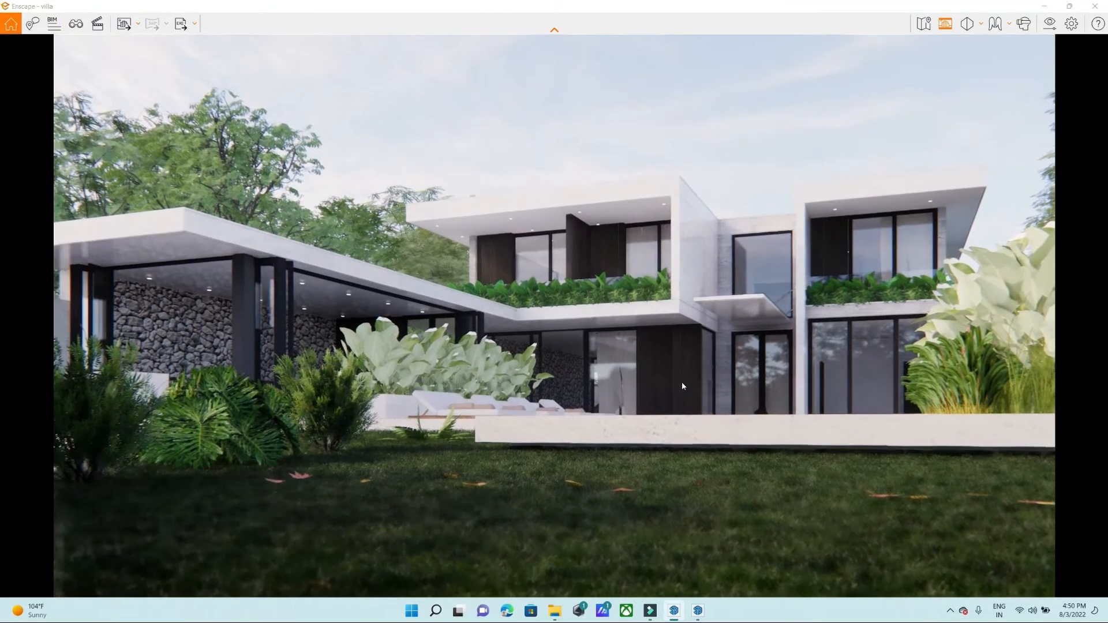
left_click(1050, 26)
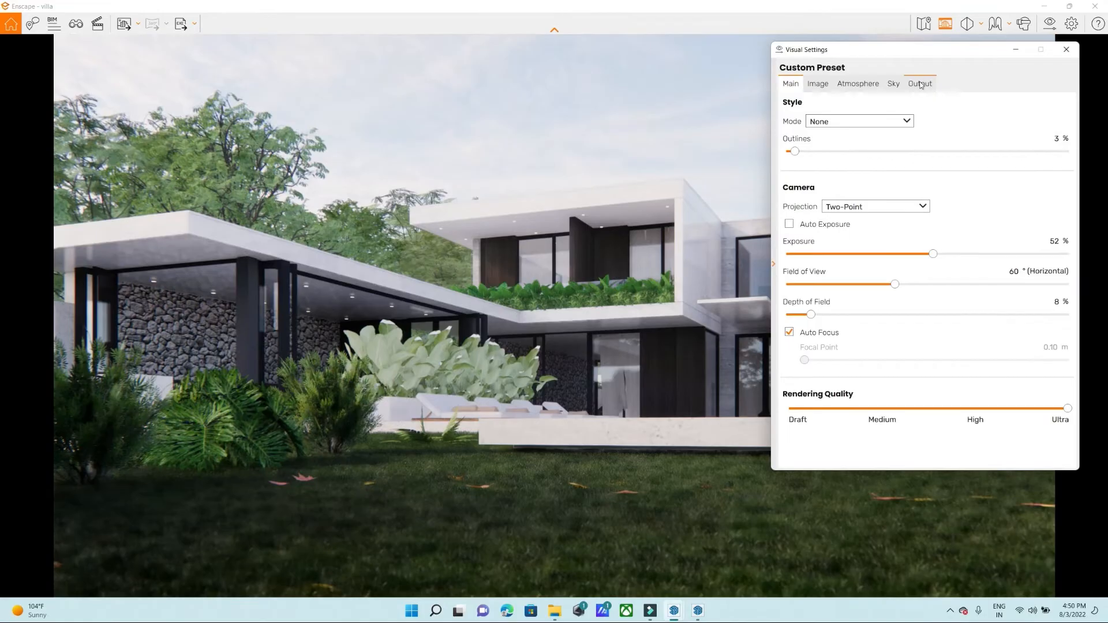
left_click(920, 83)
left_click(862, 121)
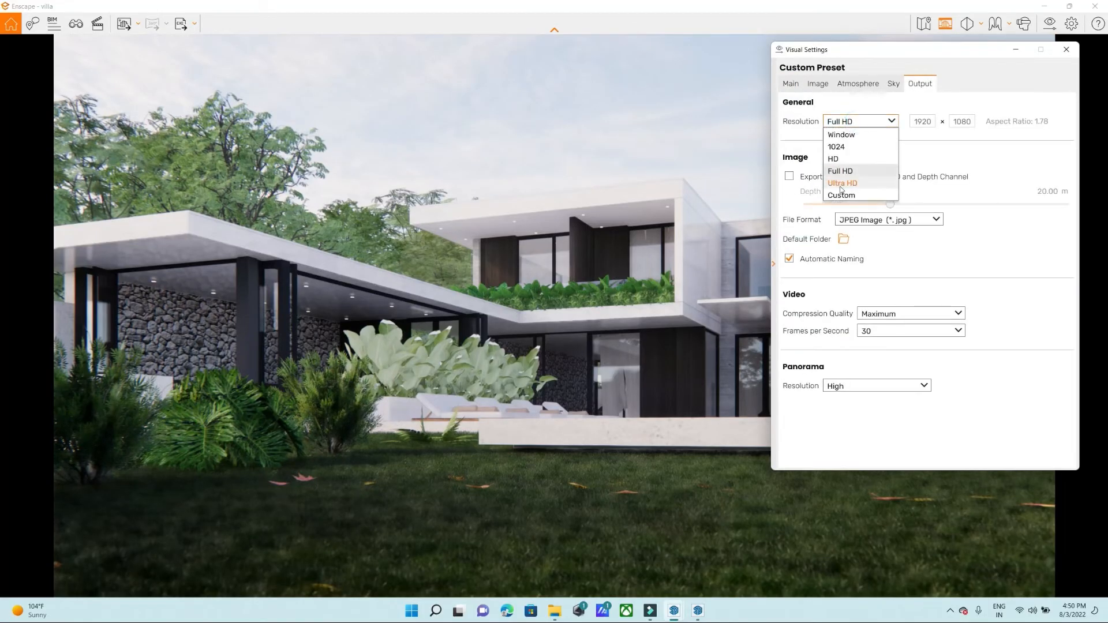
left_click(842, 183)
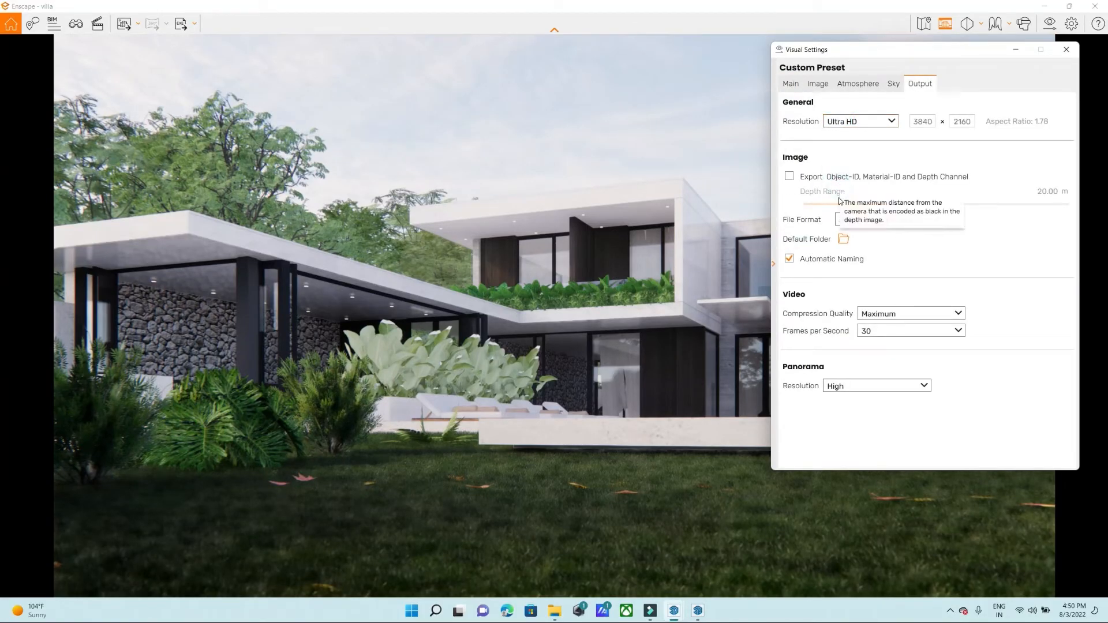
left_click(1065, 49)
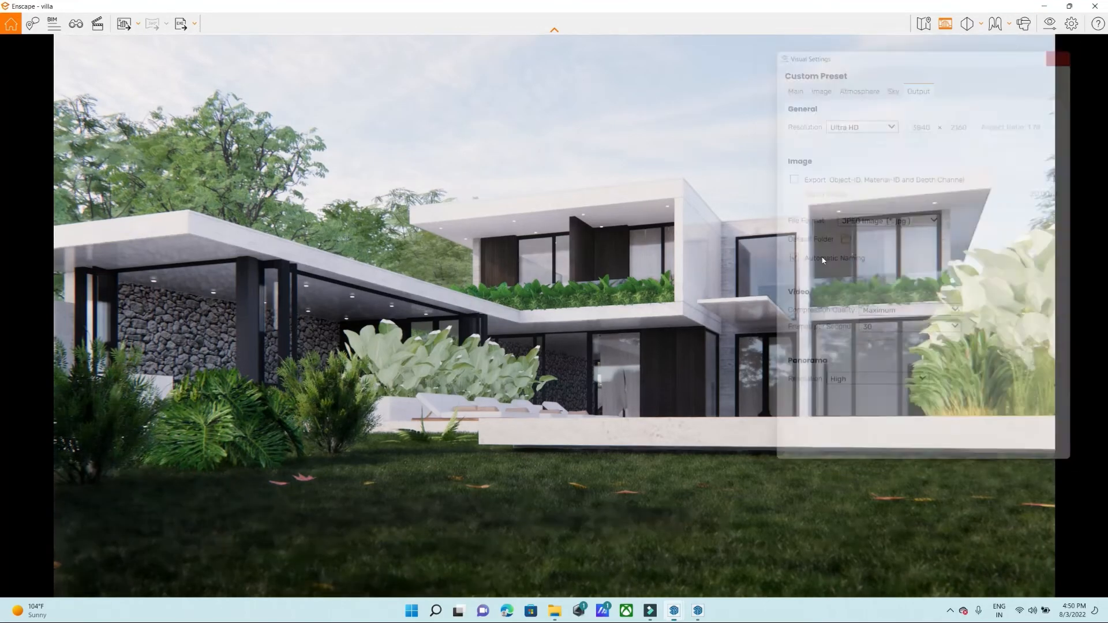
left_click_drag(432, 400, 445, 409)
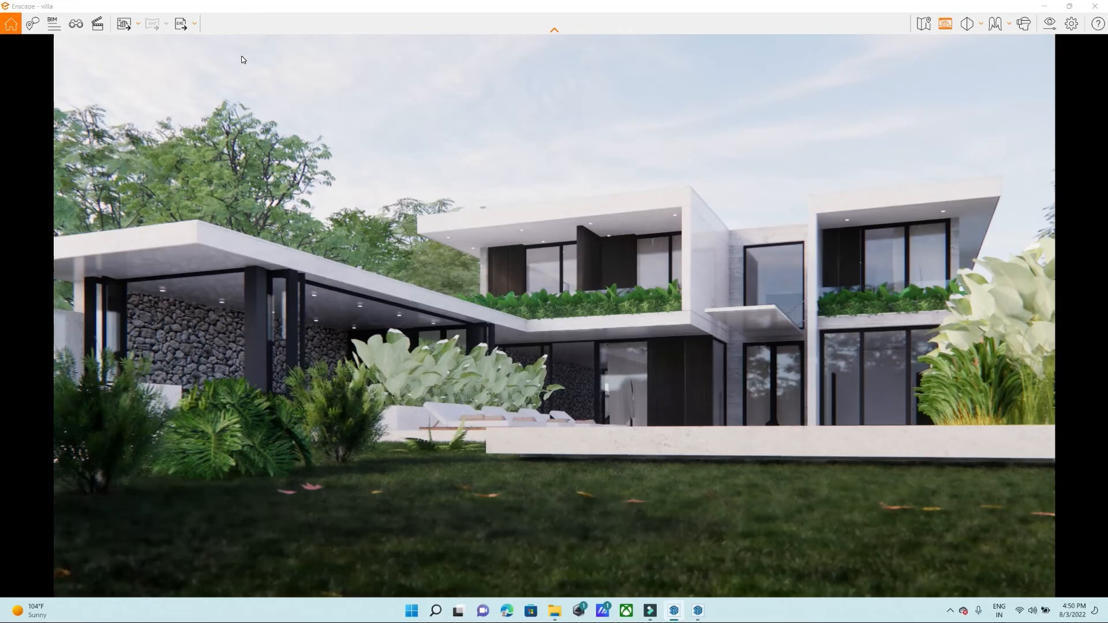
left_click(125, 24)
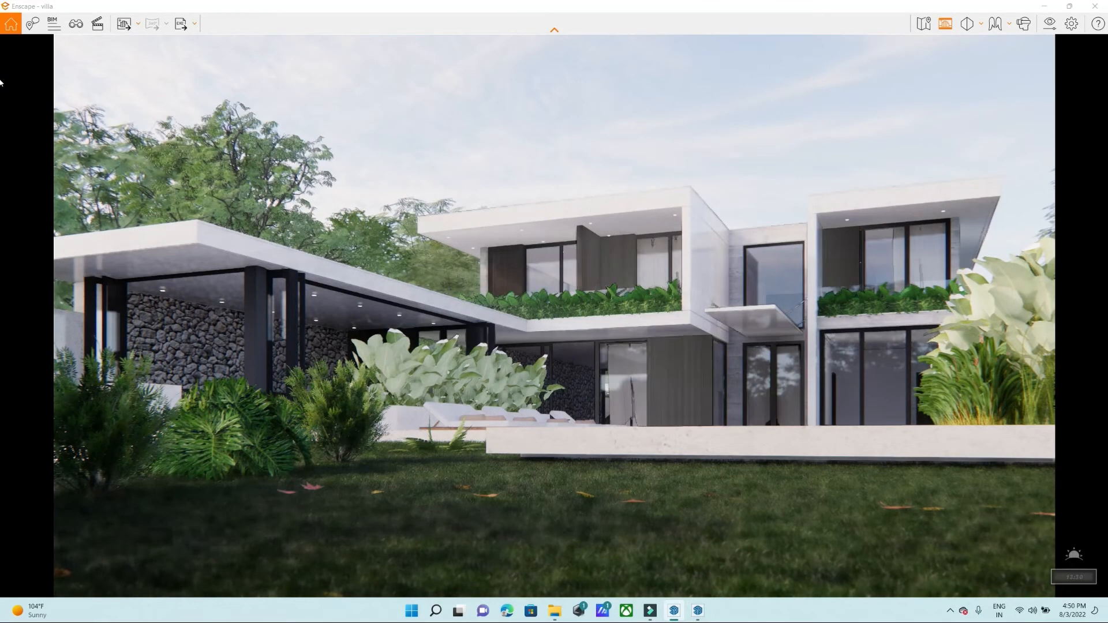
Check the default output folder for images, and open the Pictures folder in File Explorer to find the exported render.
left_click(894, 84)
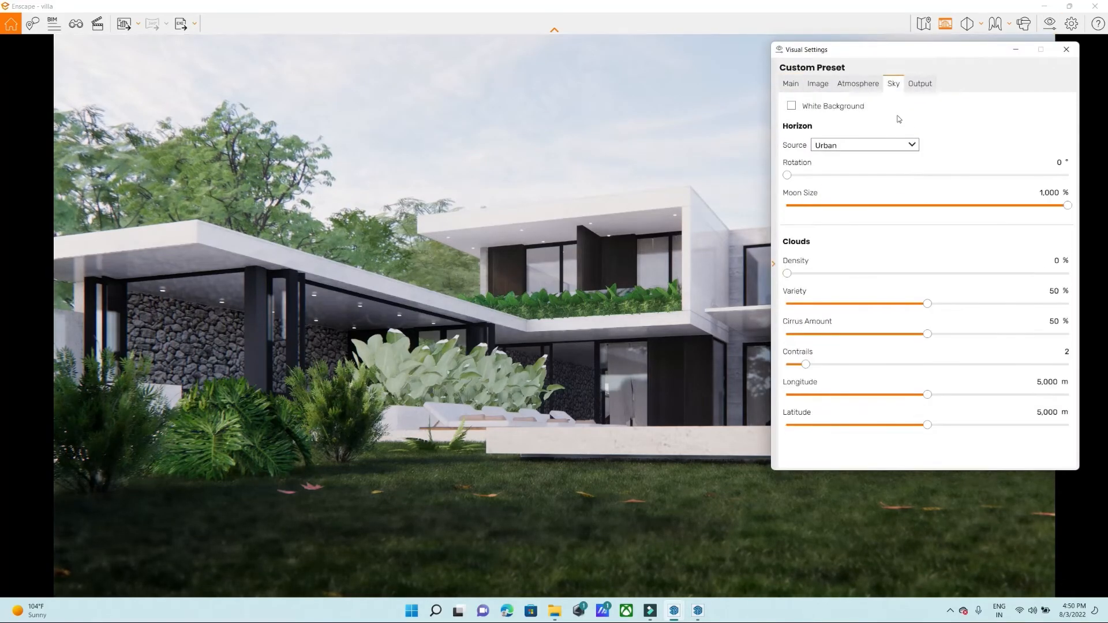
left_click(922, 85)
left_click(846, 240)
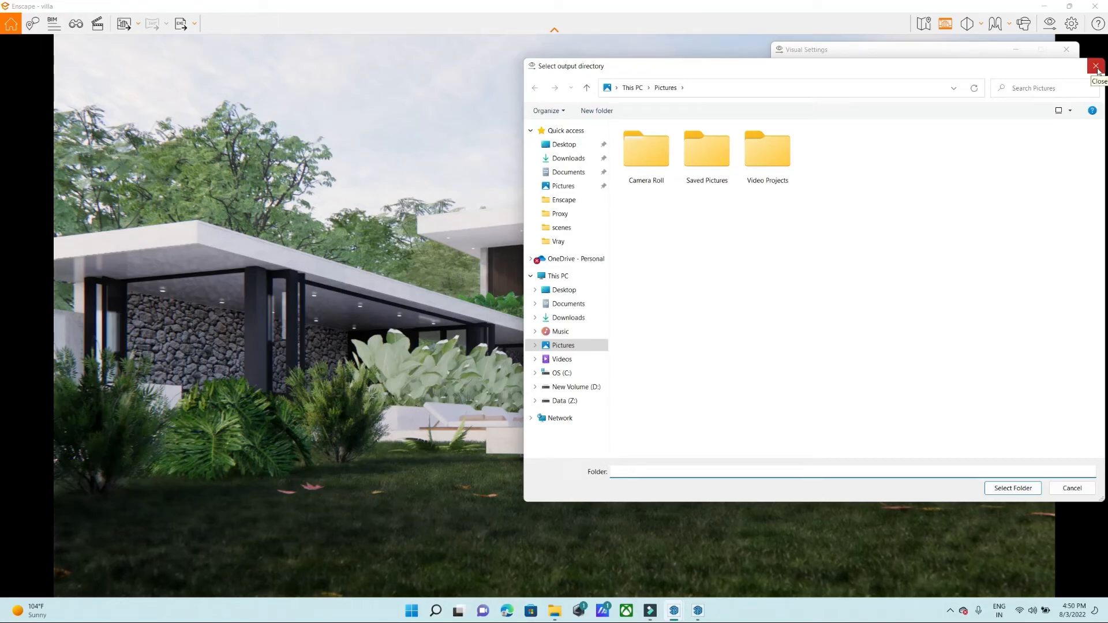
left_click(1096, 66)
left_click(1067, 49)
key("super+e")
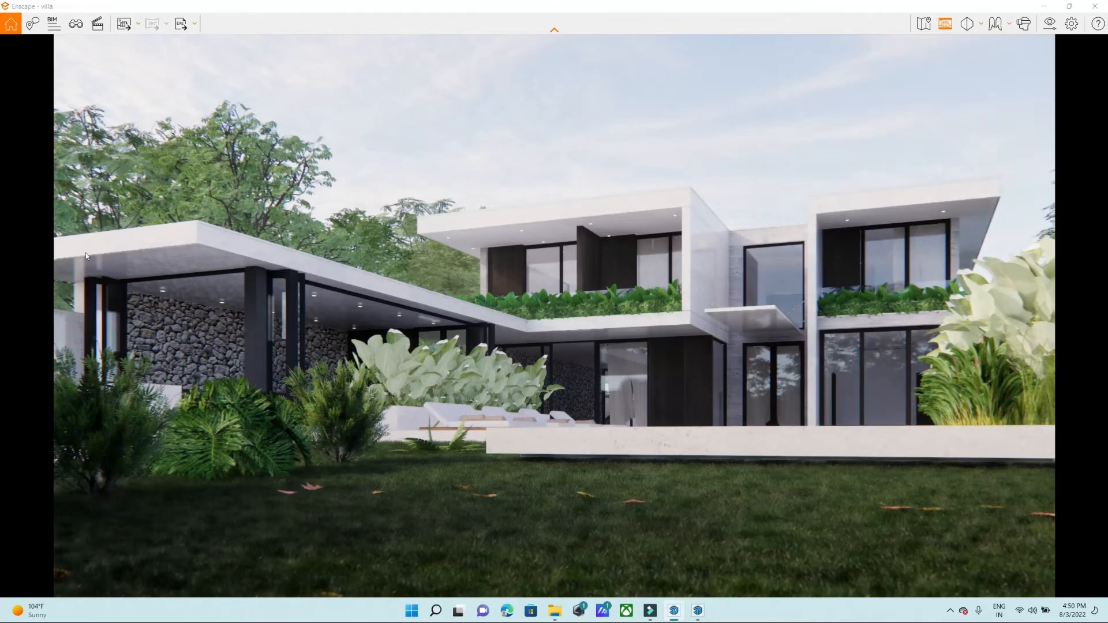
left_click(482, 221)
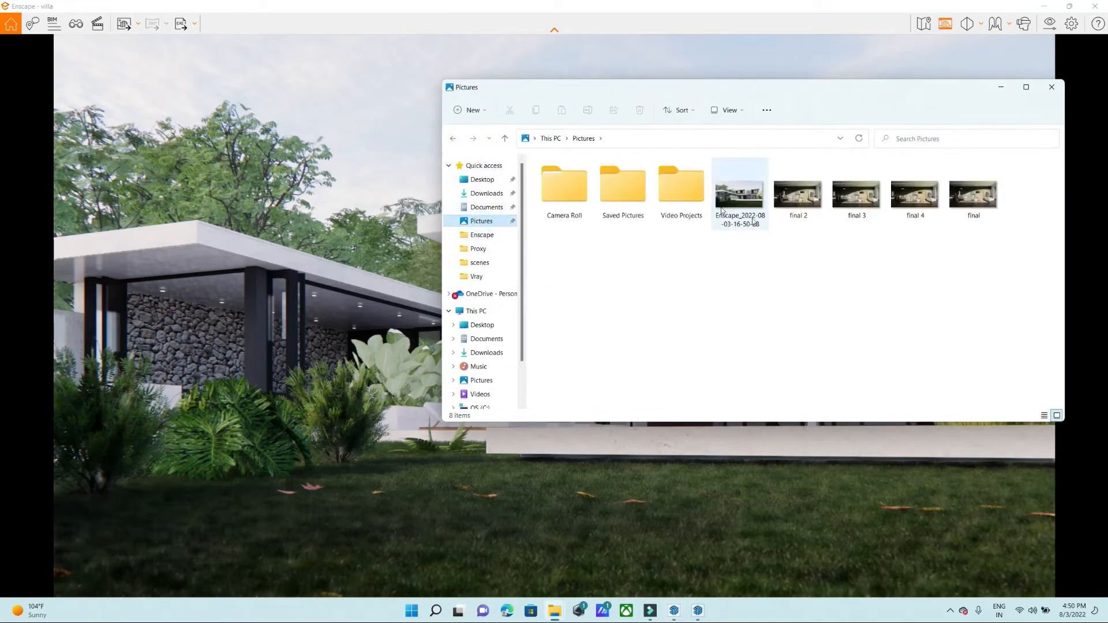
Open the exported side-view render, inspect its balcony planting up close, and close the Pictures folder.
left_click(754, 202)
double_click(753, 202)
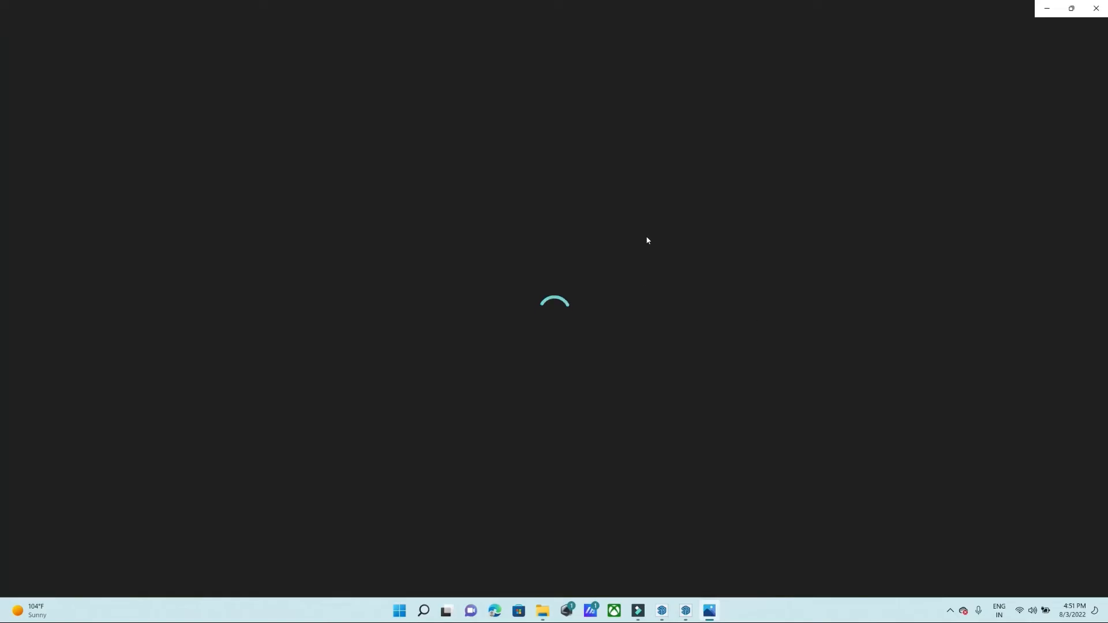
scroll(615, 336, "up", 10)
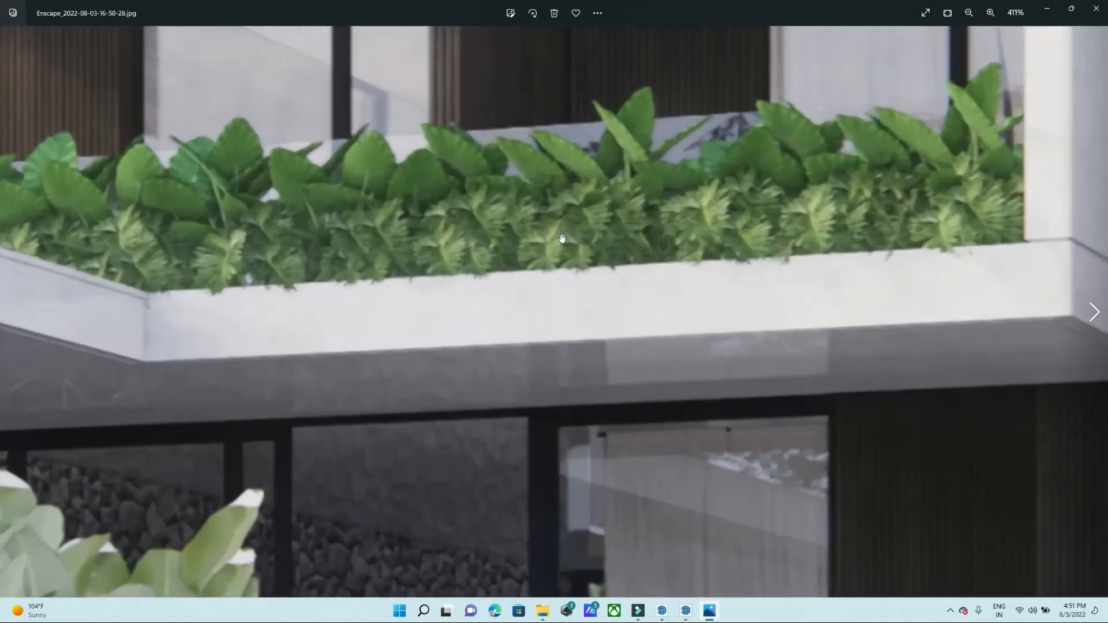
scroll(658, 412, "down", 10)
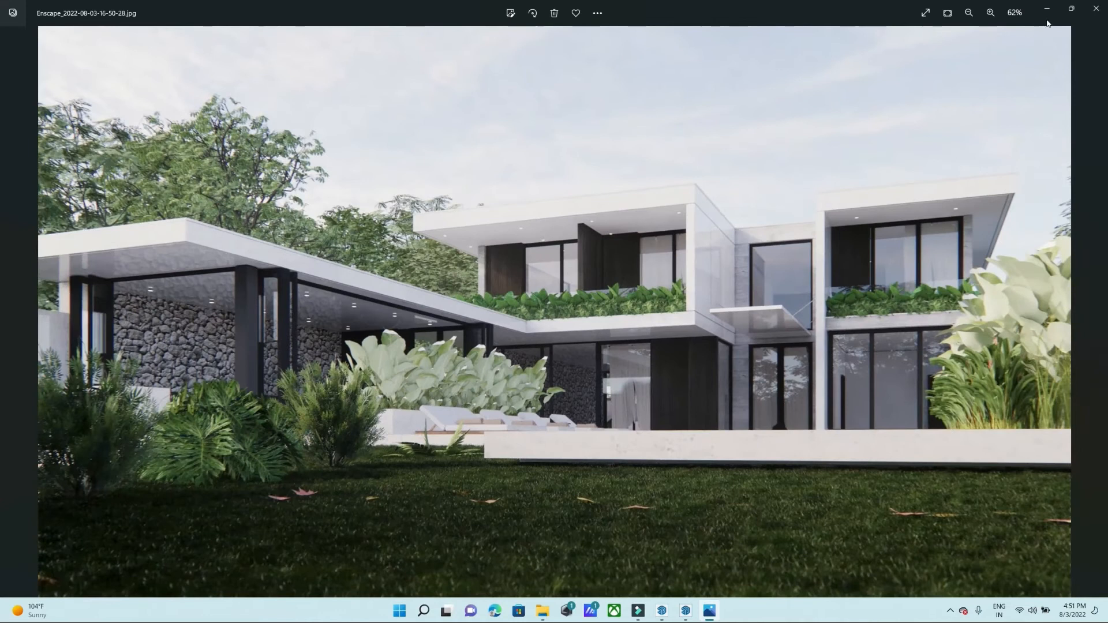
left_click(1047, 10)
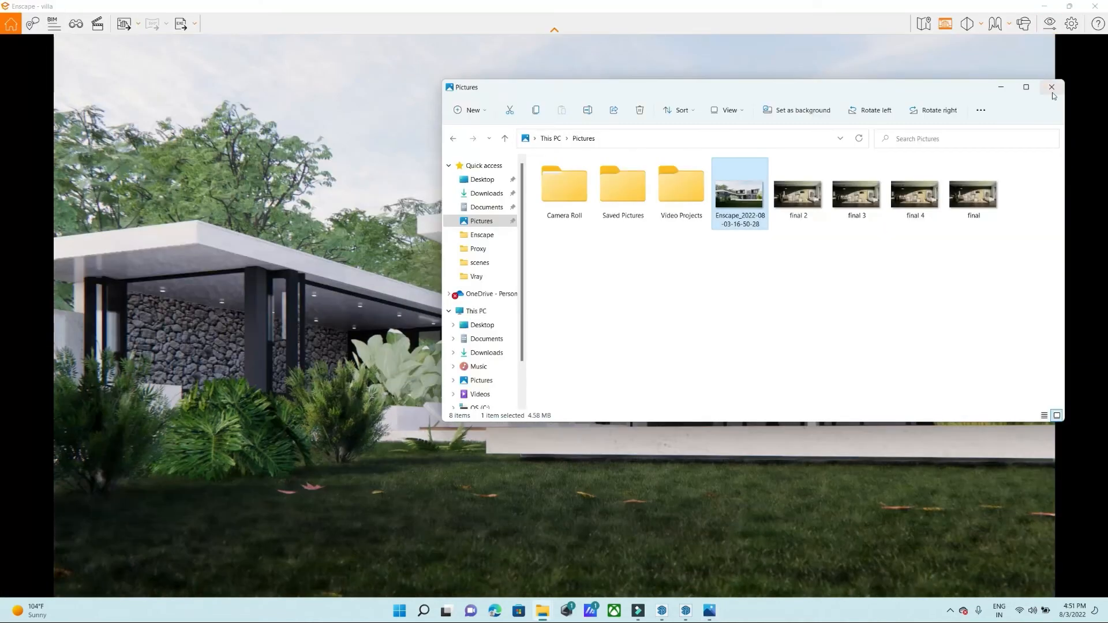
left_click(1052, 89)
Reduce the camera's depth of field to about 4% in the visual settings.
left_click(1051, 26)
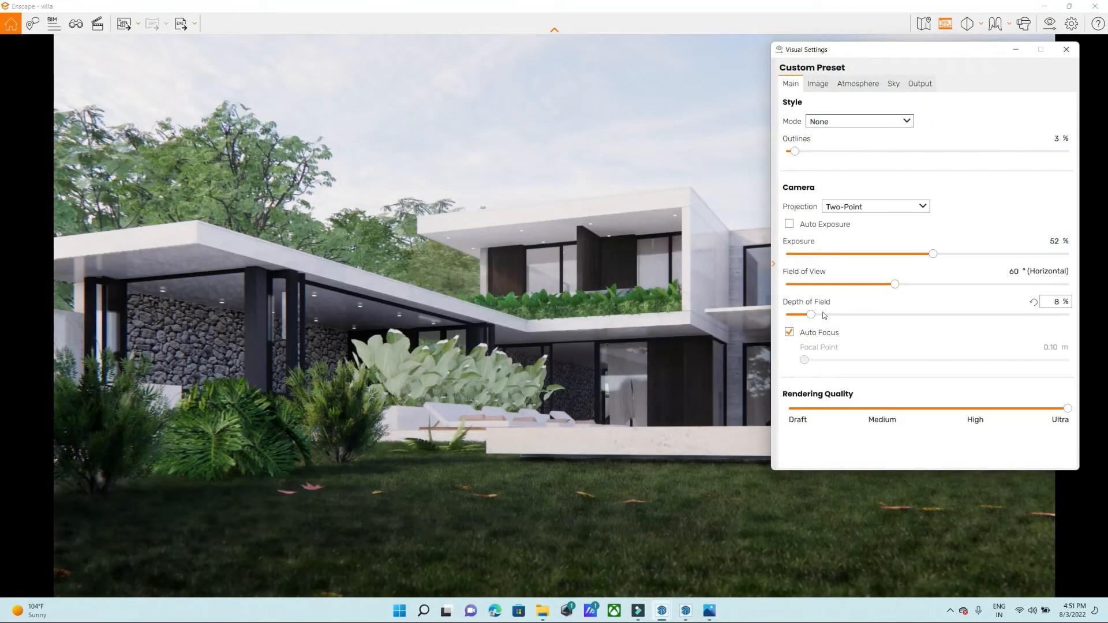
left_click_drag(812, 314, 789, 317)
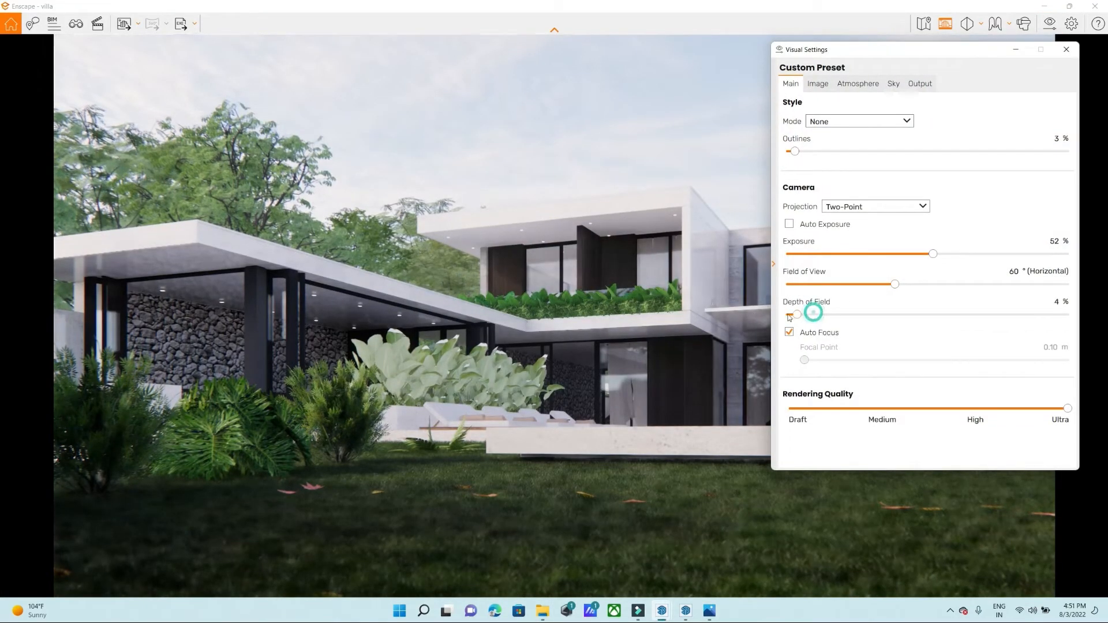
left_click(1067, 49)
Move the camera round to a frontal view over the stepping-stone path and render a still image of it.
left_click(591, 300)
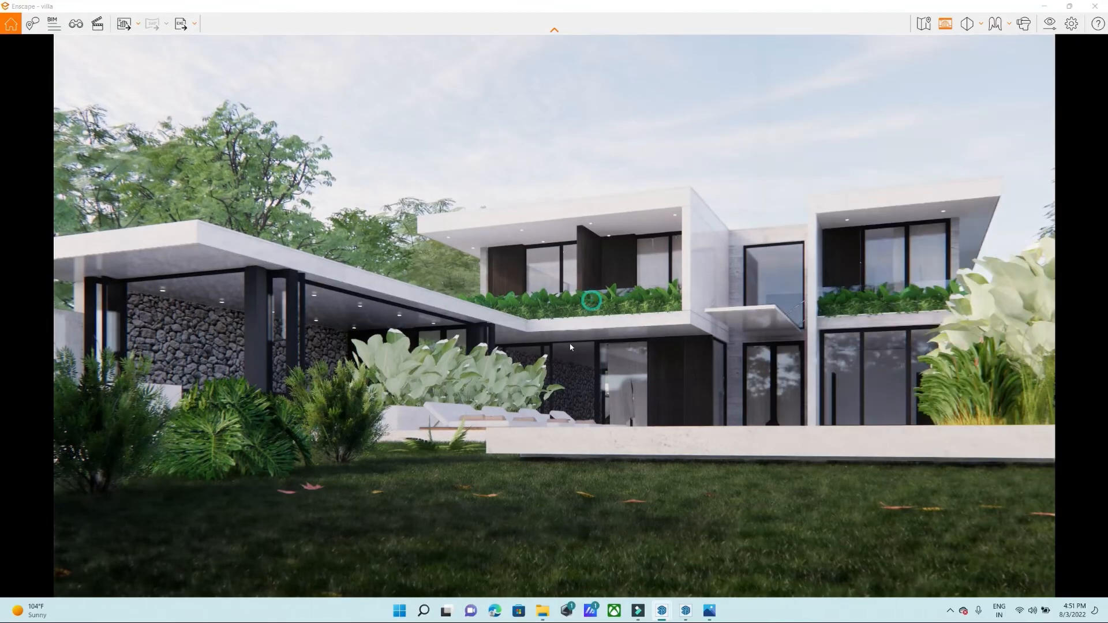
mouse_move(599, 387)
left_mouse_down()
mouse_move(588, 381)
mouse_move(587, 395)
left_mouse_up()
key("a")
key("a")
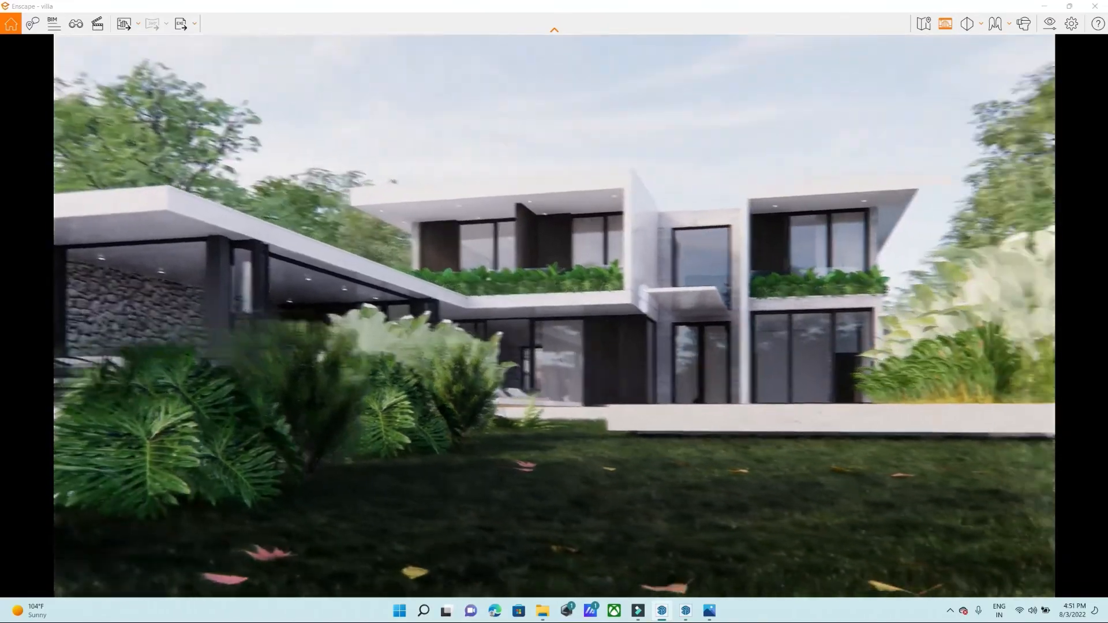
key("s")
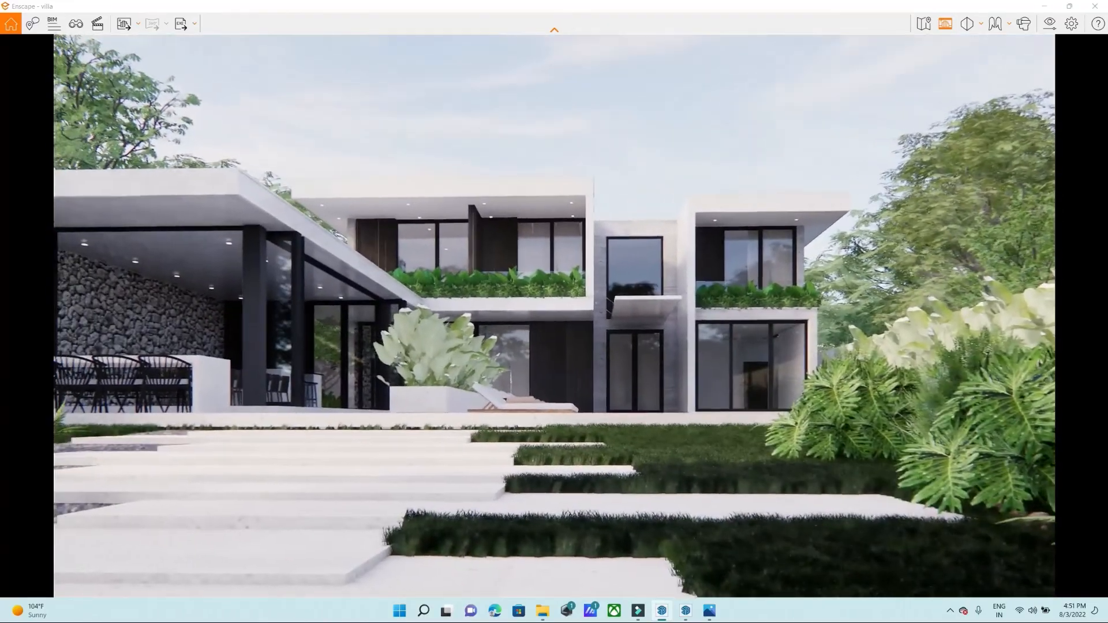
key("a")
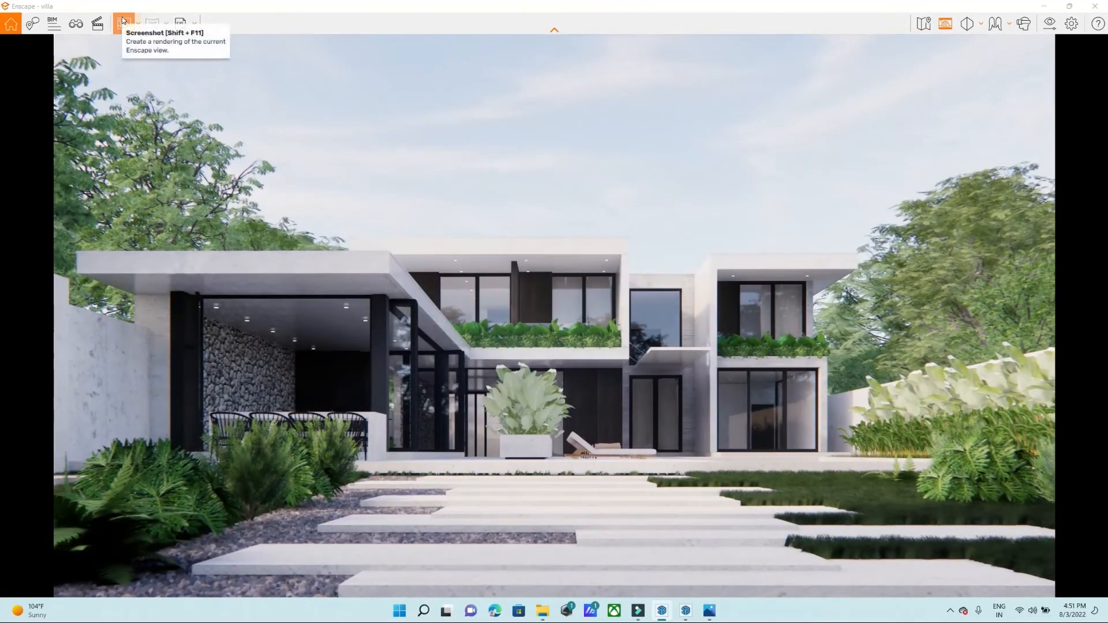
left_click(123, 24)
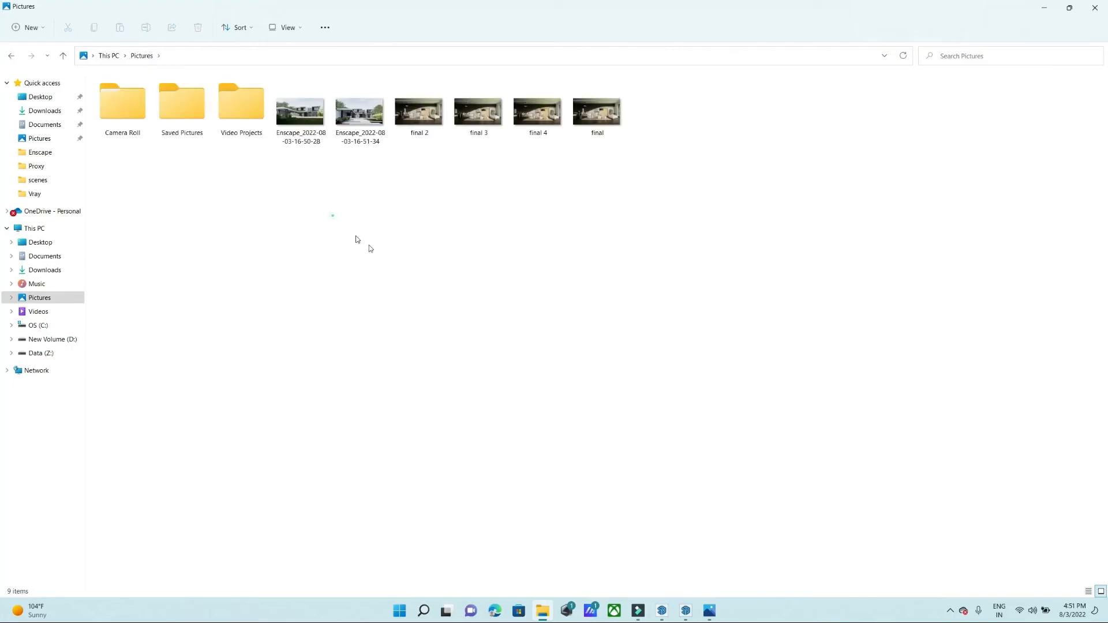
Open the new frontal render from the Pictures folder, inspect its upper-floor details, and return to the villa scene.
double_click(359, 111)
scroll(579, 530, "up", 5)
scroll(579, 530, "down", 4)
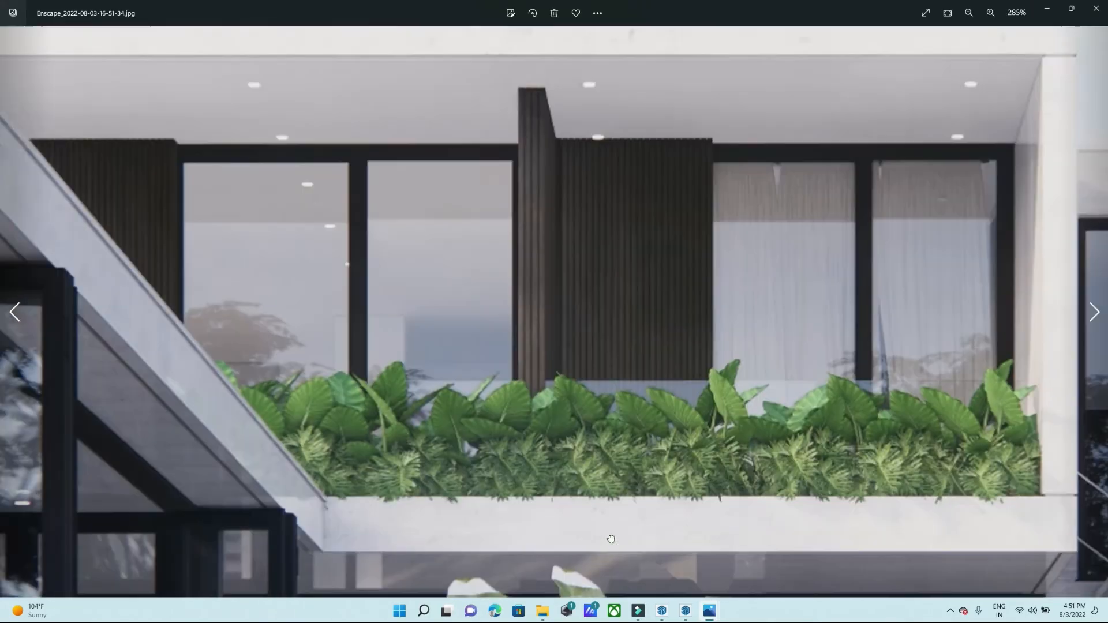
scroll(508, 319, "down", 4)
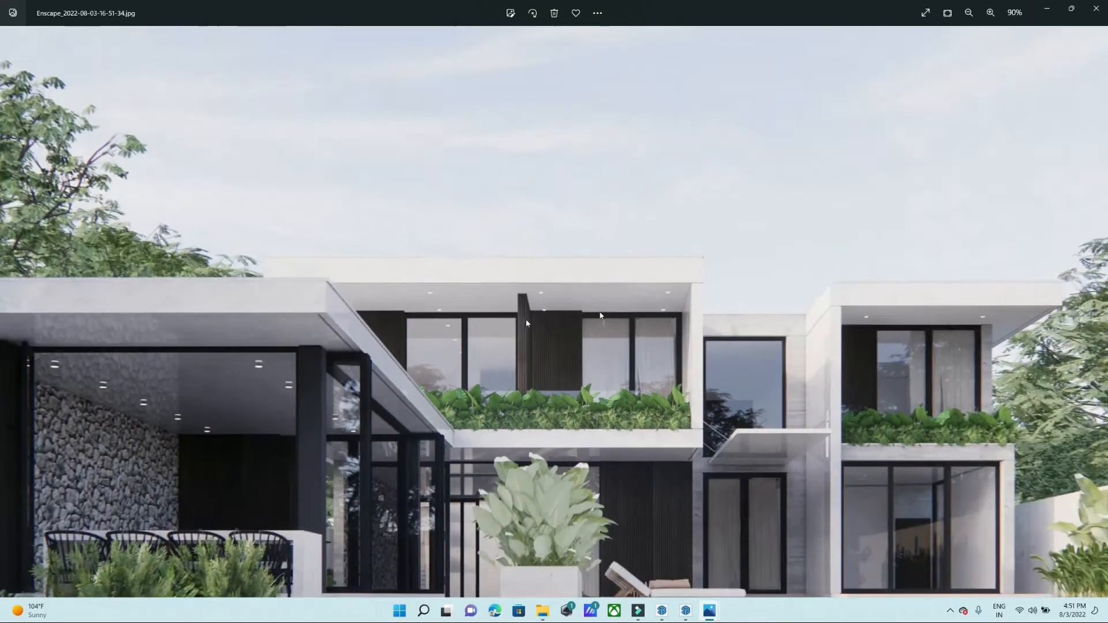
left_click(1044, 9)
left_click(1042, 10)
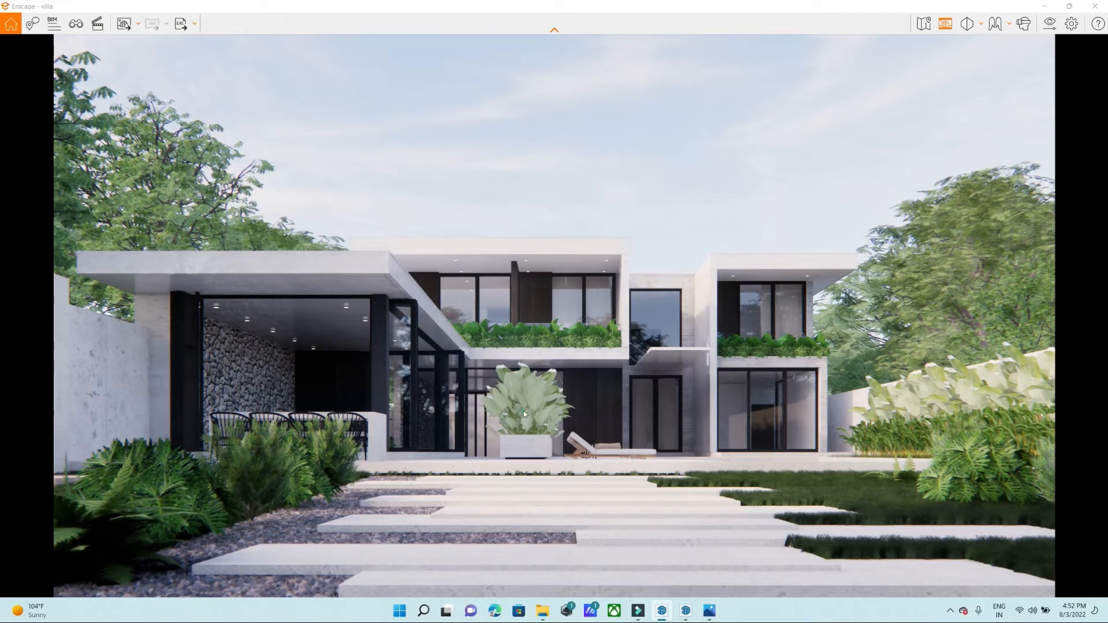
Open the video editor, check the video path options, and turn on the gridlines.
key("k")
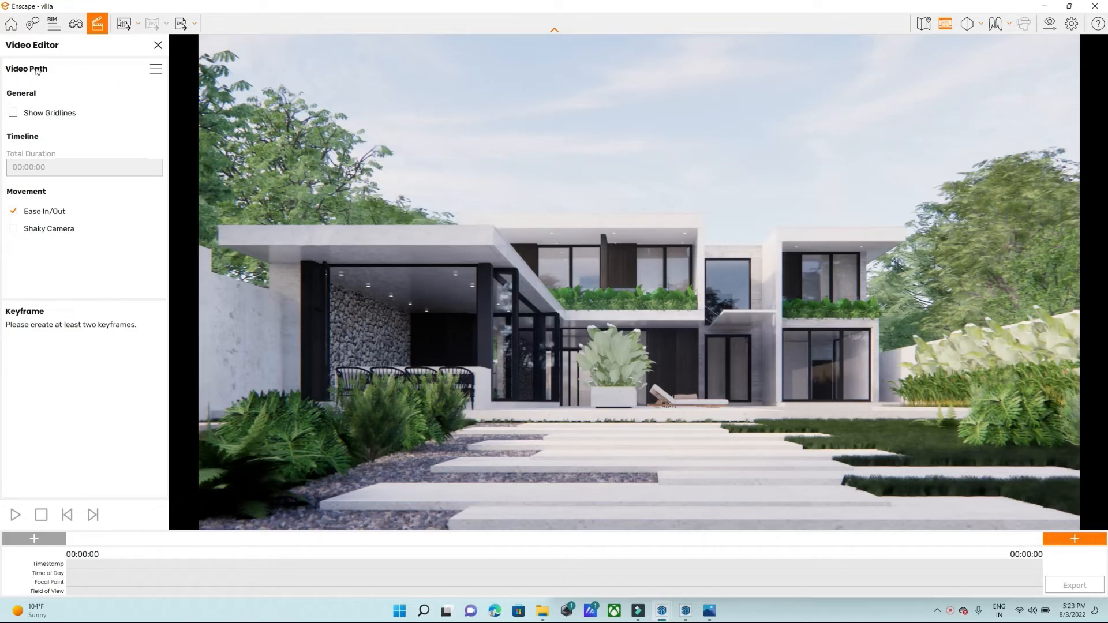
left_click(156, 69)
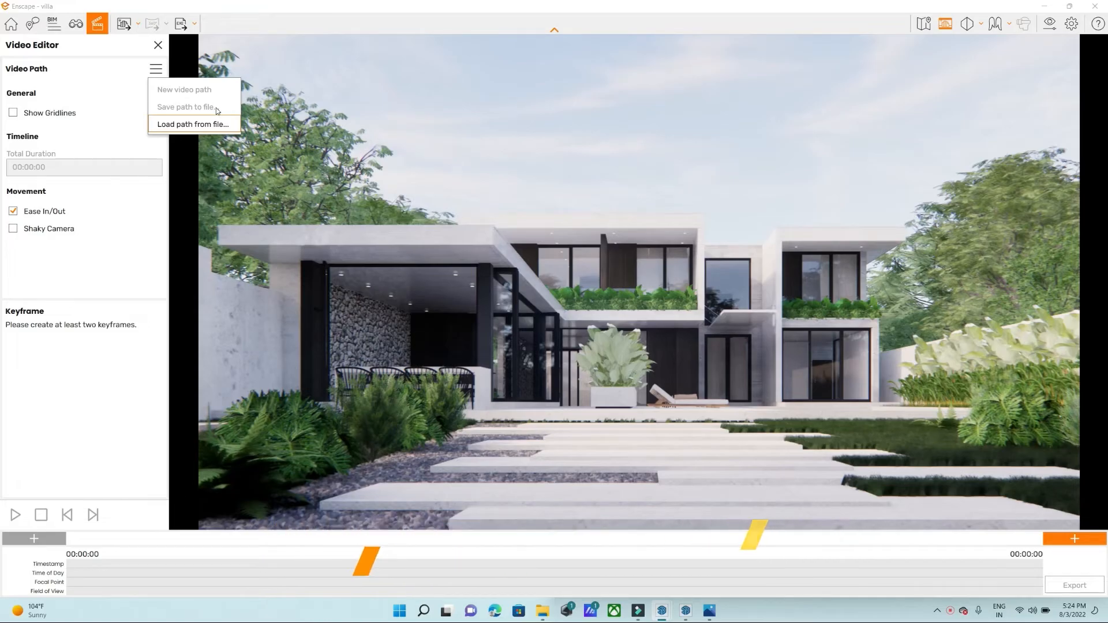
left_click(13, 113)
left_click(12, 114)
left_click(13, 114)
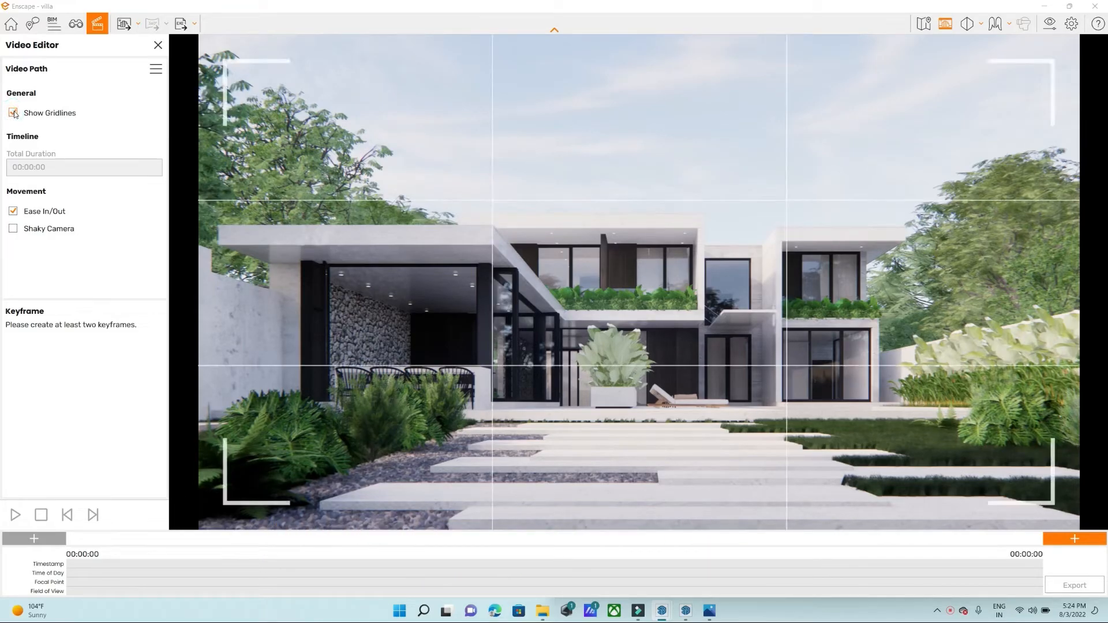
Fly the camera forward to the potted plant and sun loungers beside the pool, and add the first video keyframe there.
left_click_drag(518, 228, 494, 255)
mouse_move(520, 232)
right_mouse_down()
mouse_move(554, 232)
mouse_move(540, 224)
right_mouse_up()
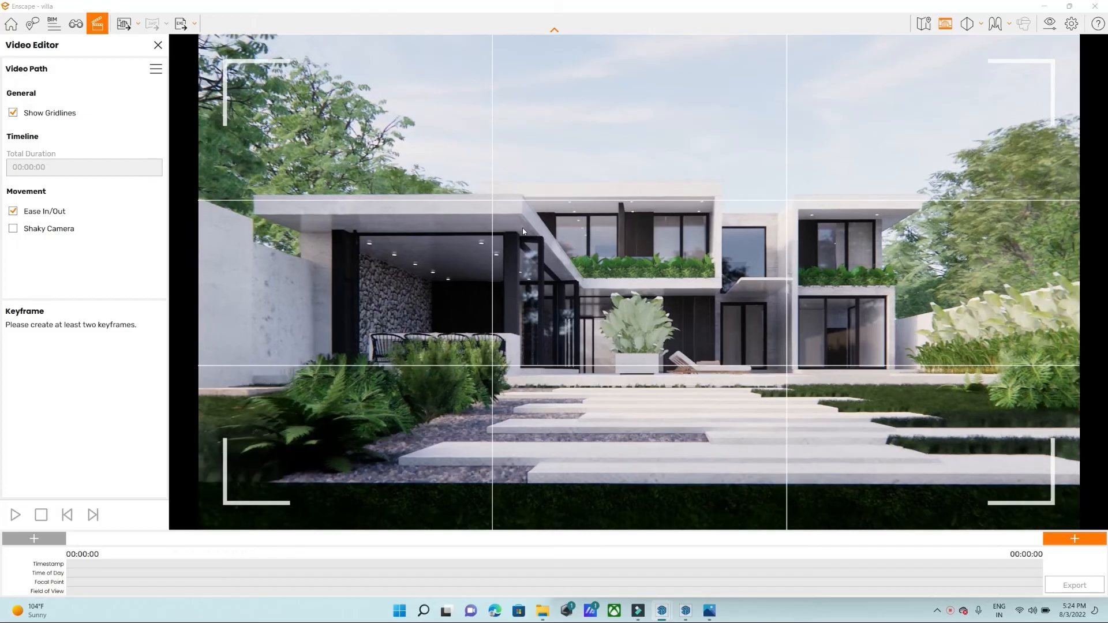
left_click_drag(539, 224, 530, 224)
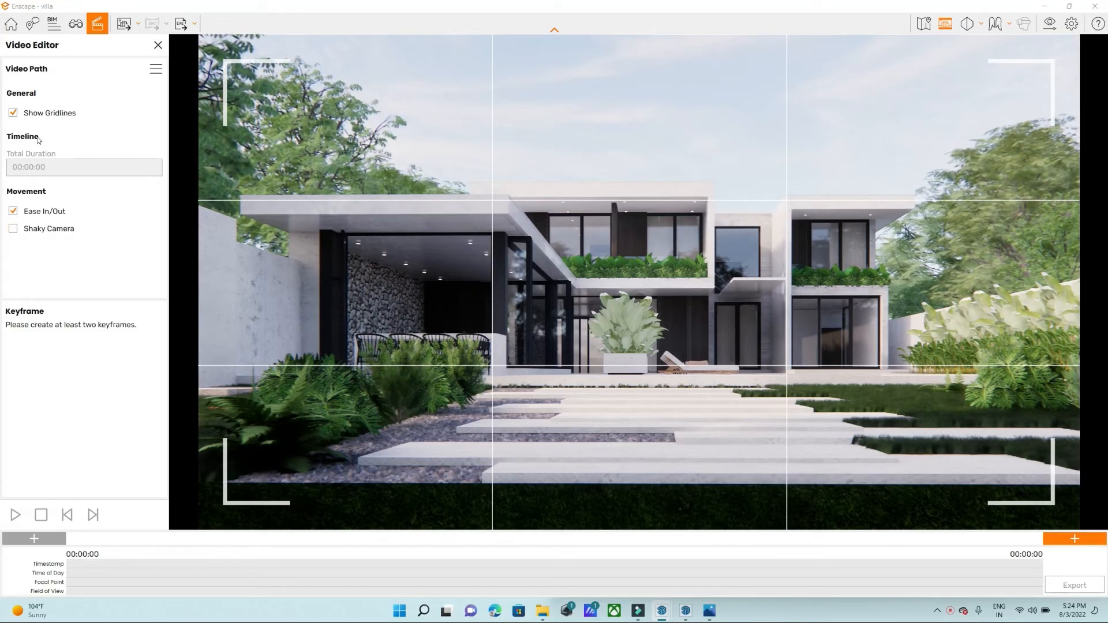
left_click(666, 316)
key("w")
key("w")
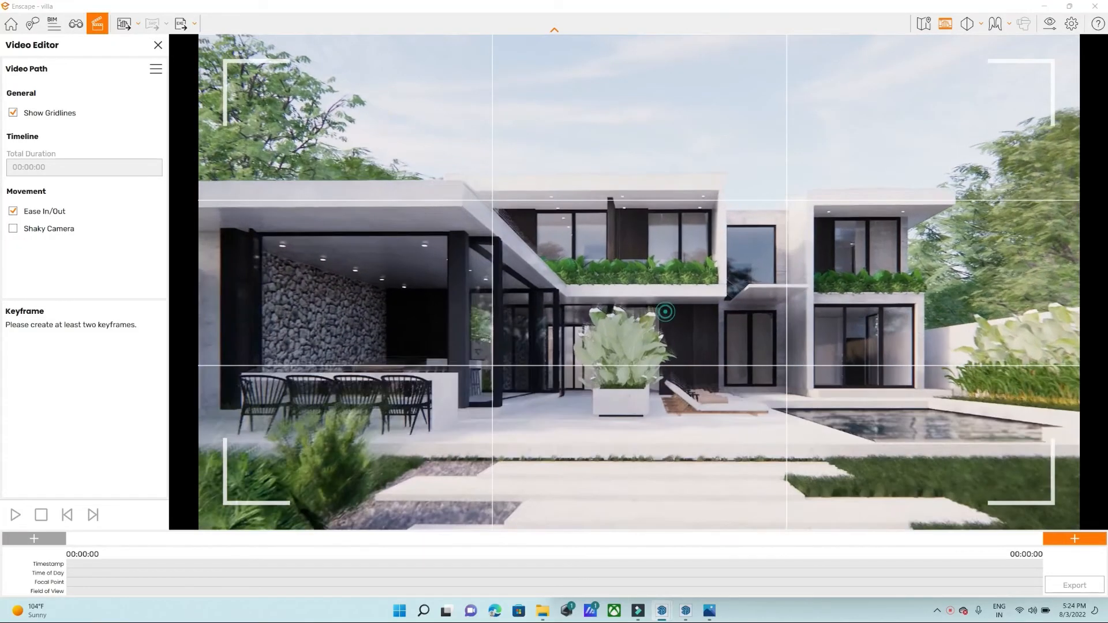
key("w")
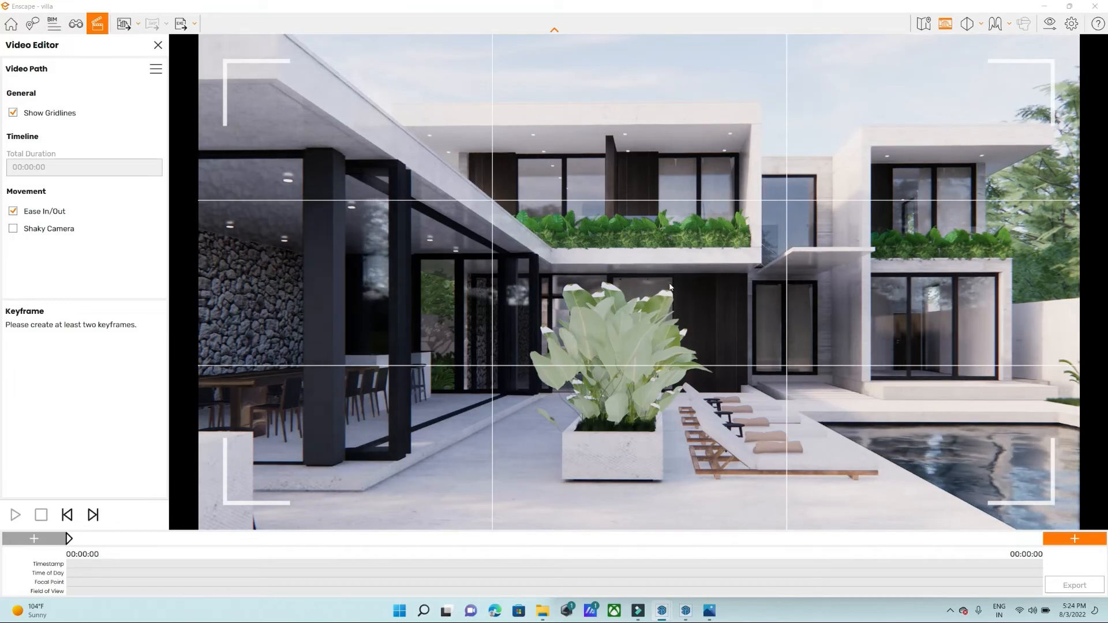
Pull the camera back over the stepping-stone path to frame the whole villa, and add the second video keyframe.
key("s")
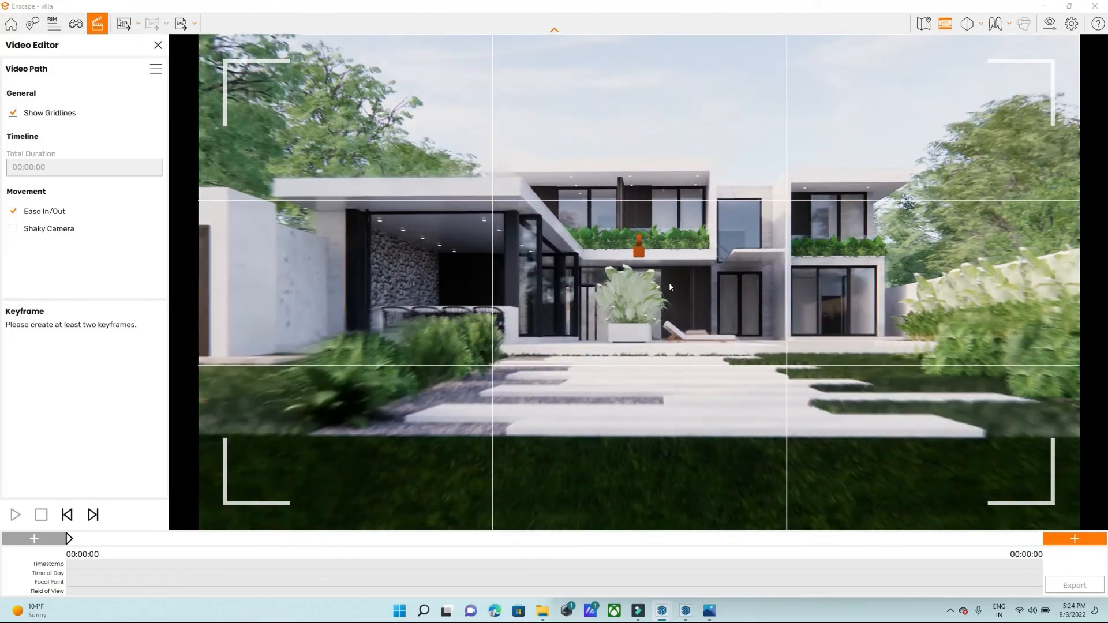
key("w")
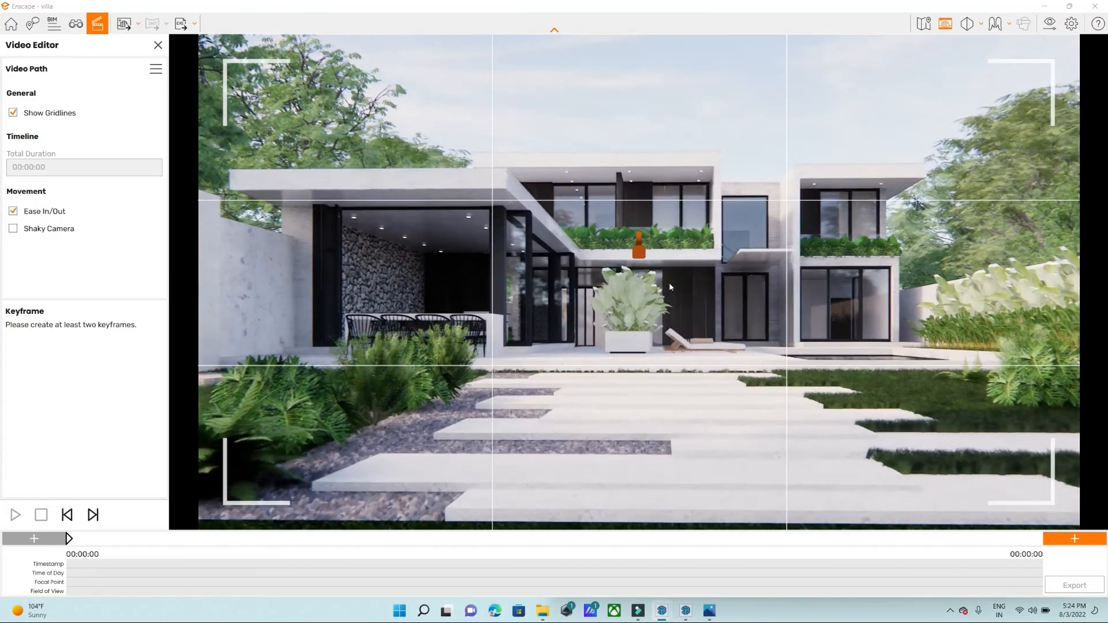
key("k")
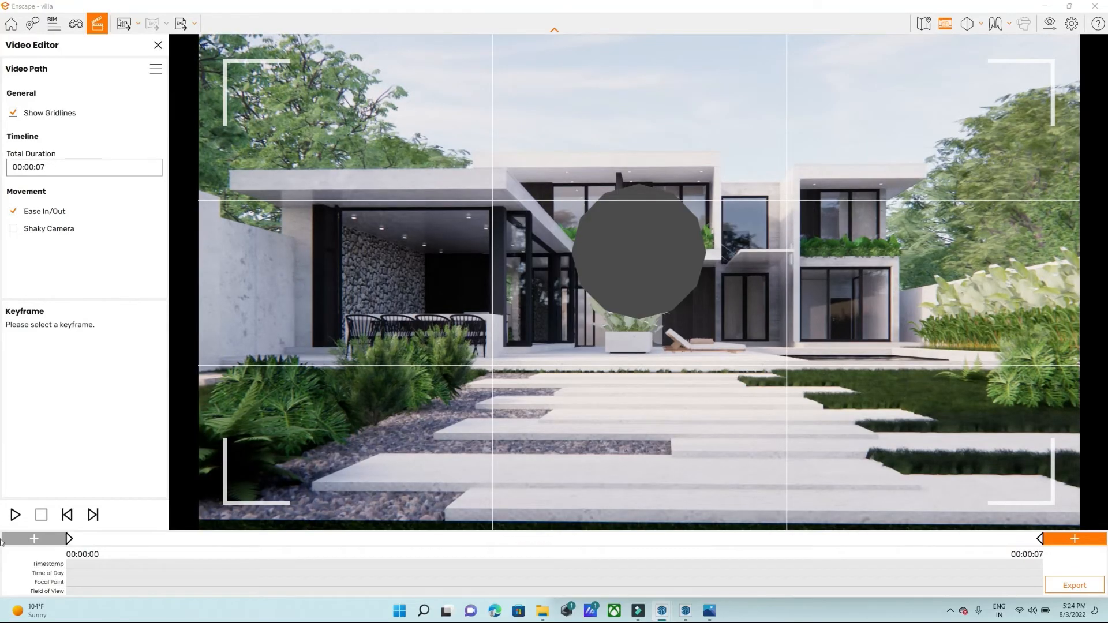
Turn off Ease In/Out for the camera movement and preview the video path.
left_click(93, 517)
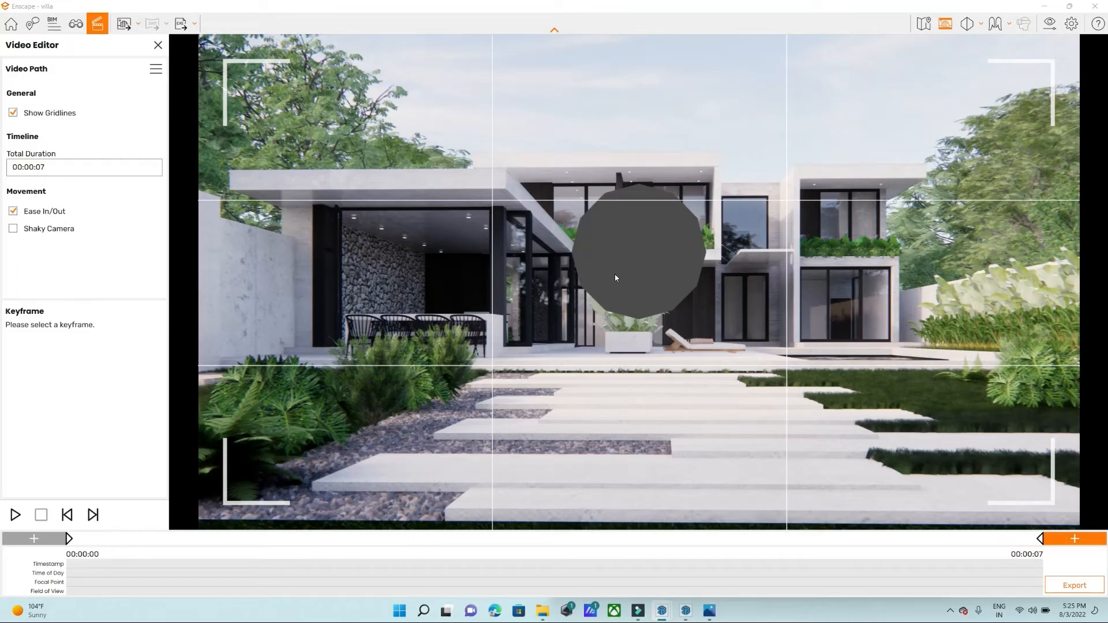
left_click(13, 211)
left_click(15, 515)
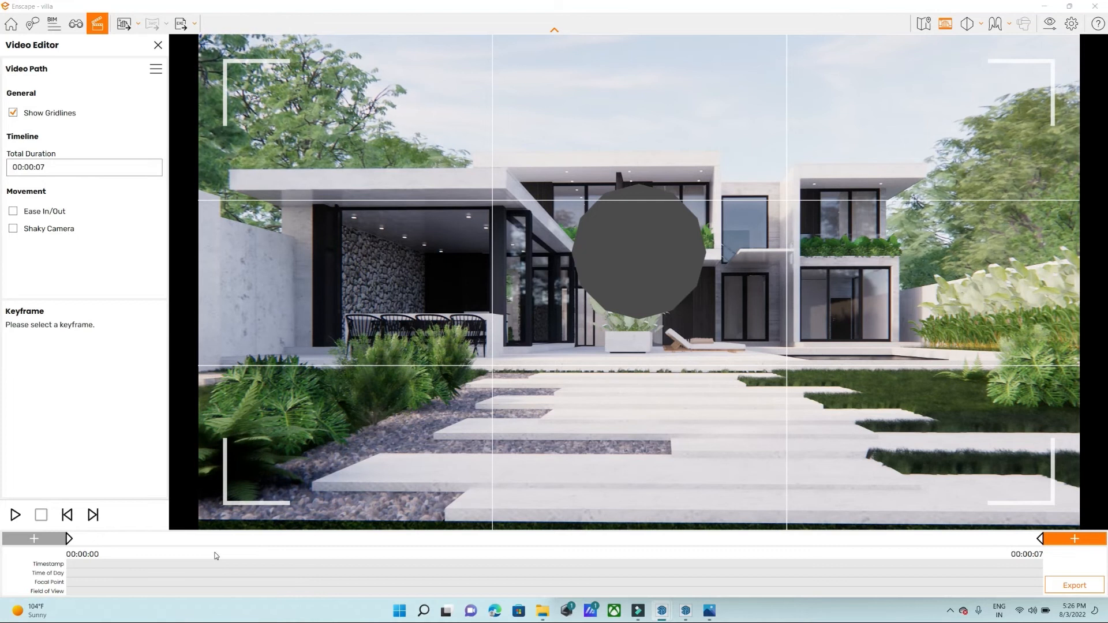
Turn on Shaky Camera for the camera movement and preview the video path again.
mouse_move(213, 539)
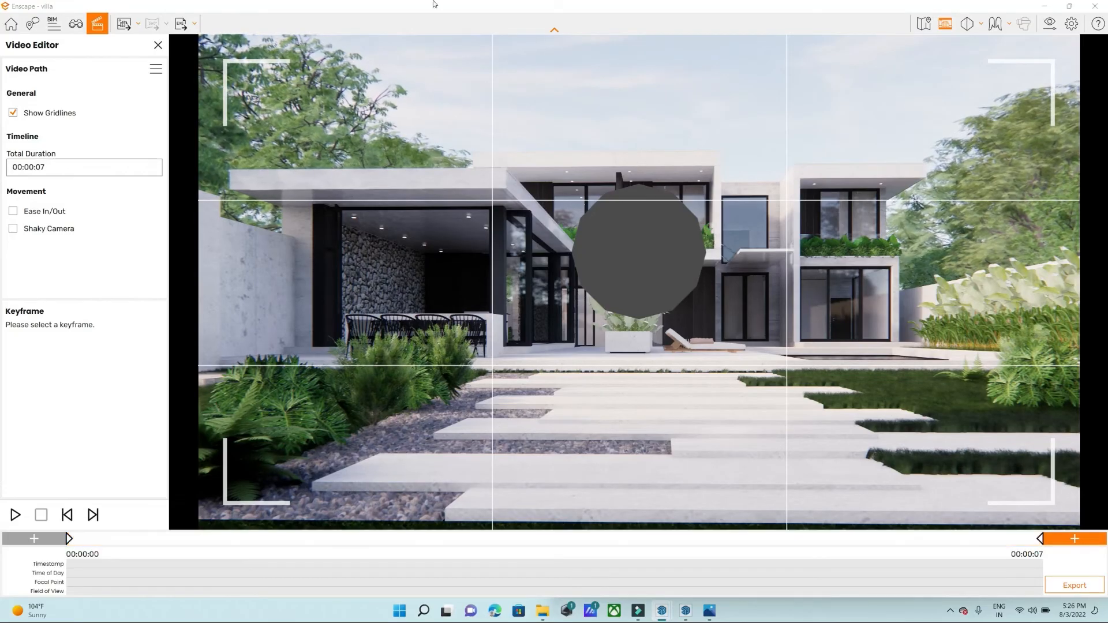
left_click(13, 229)
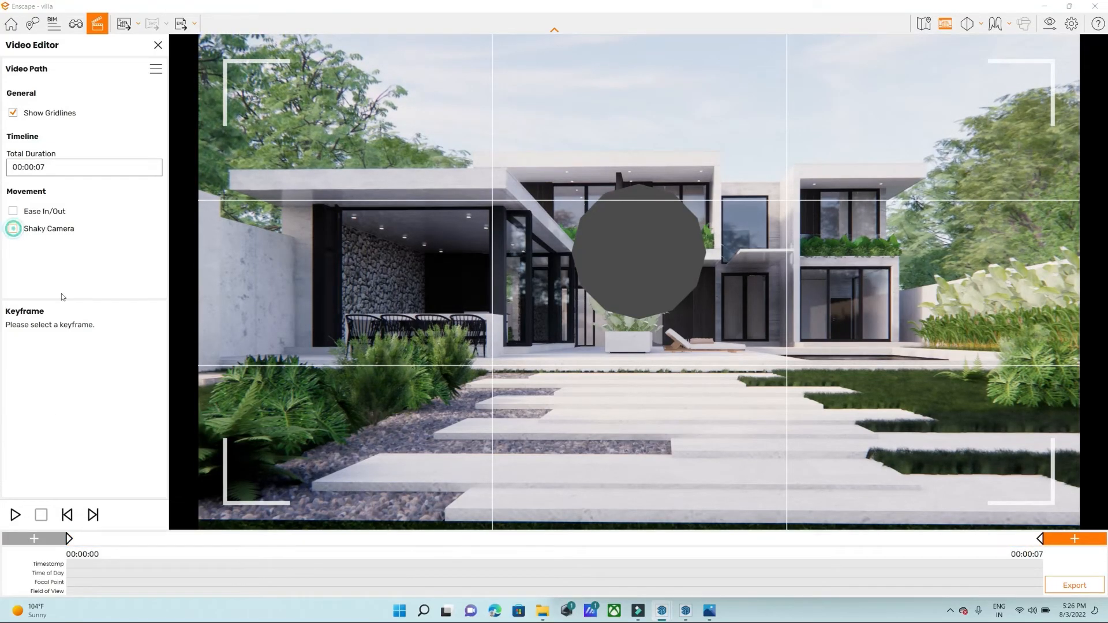
left_click(15, 515)
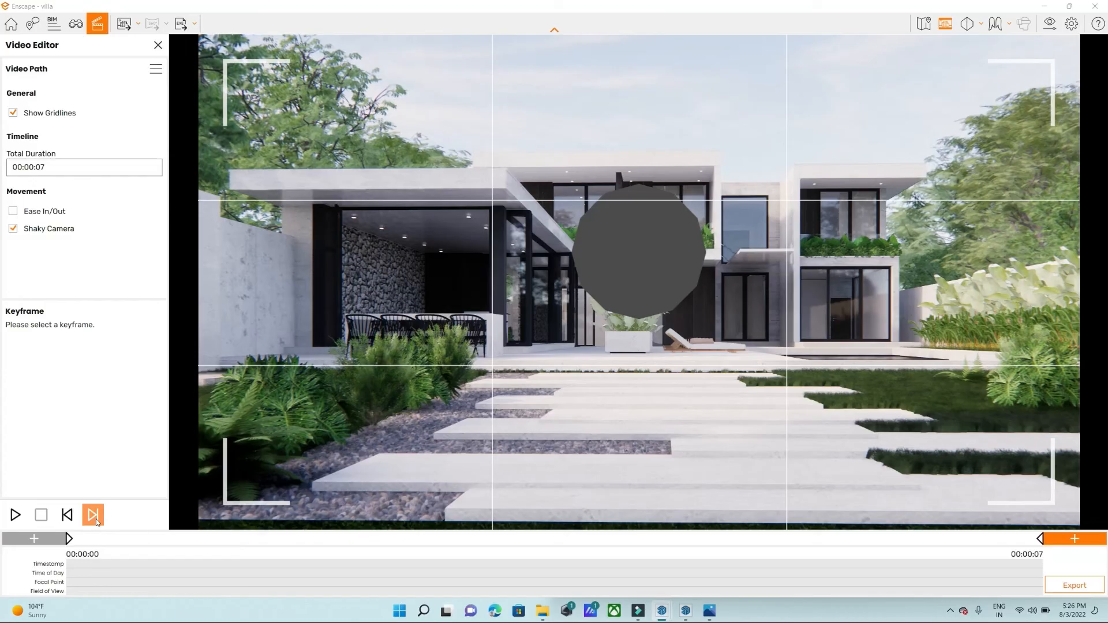
Step from the first to the second keyframe, update the second one to a slightly adjusted camera view, and leave keyframe editing.
left_click(68, 516)
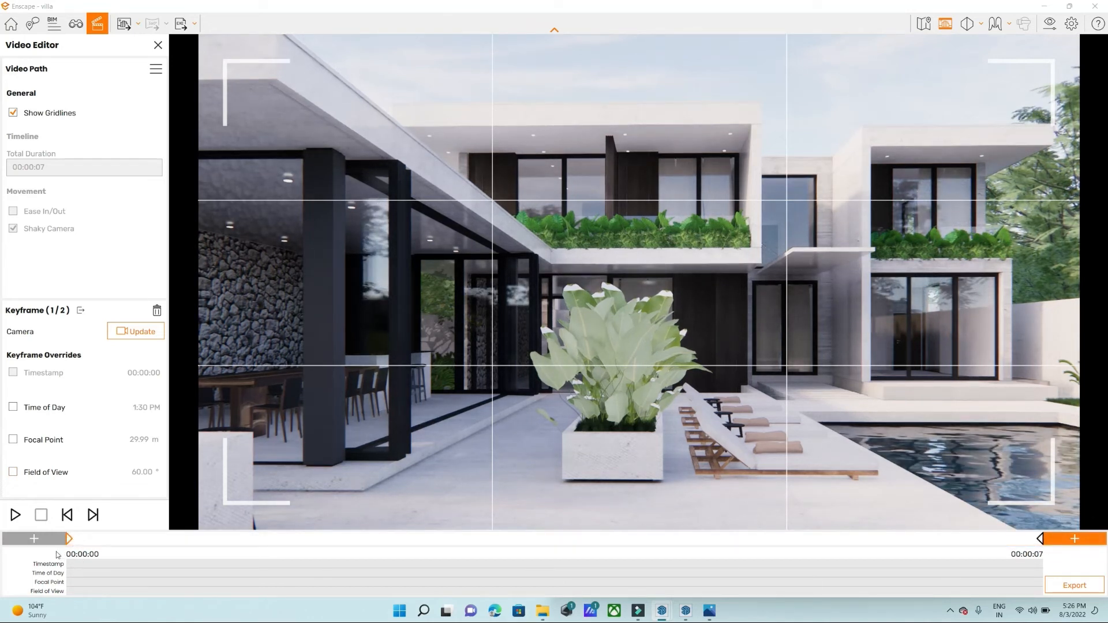
left_click(92, 516)
mouse_move(602, 304)
left_mouse_down()
mouse_move(600, 285)
mouse_move(609, 302)
left_mouse_up()
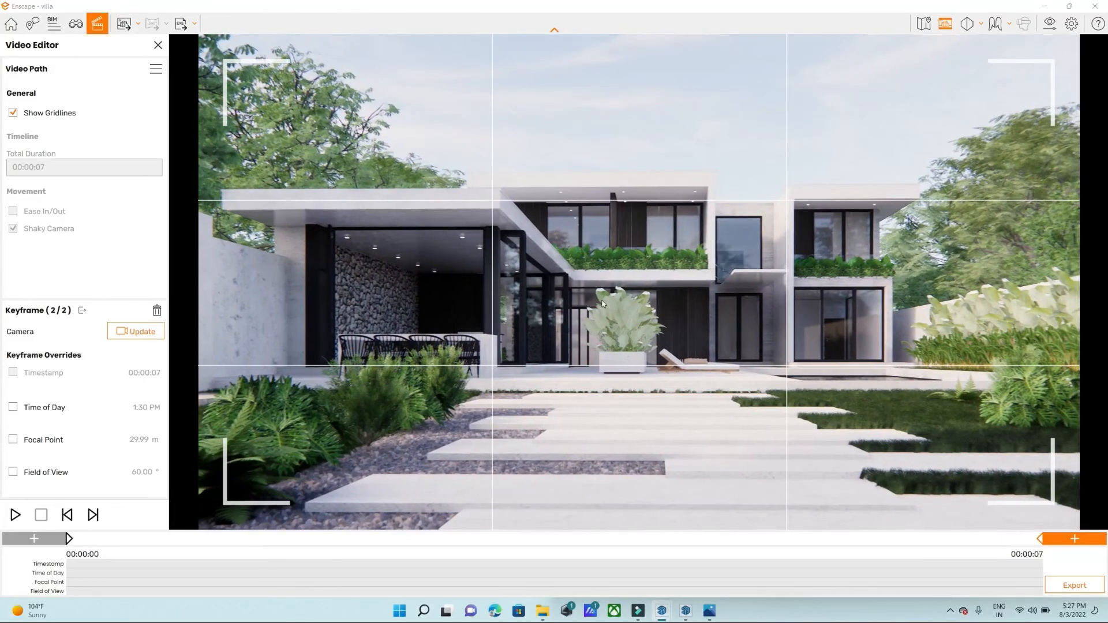
left_click(147, 333)
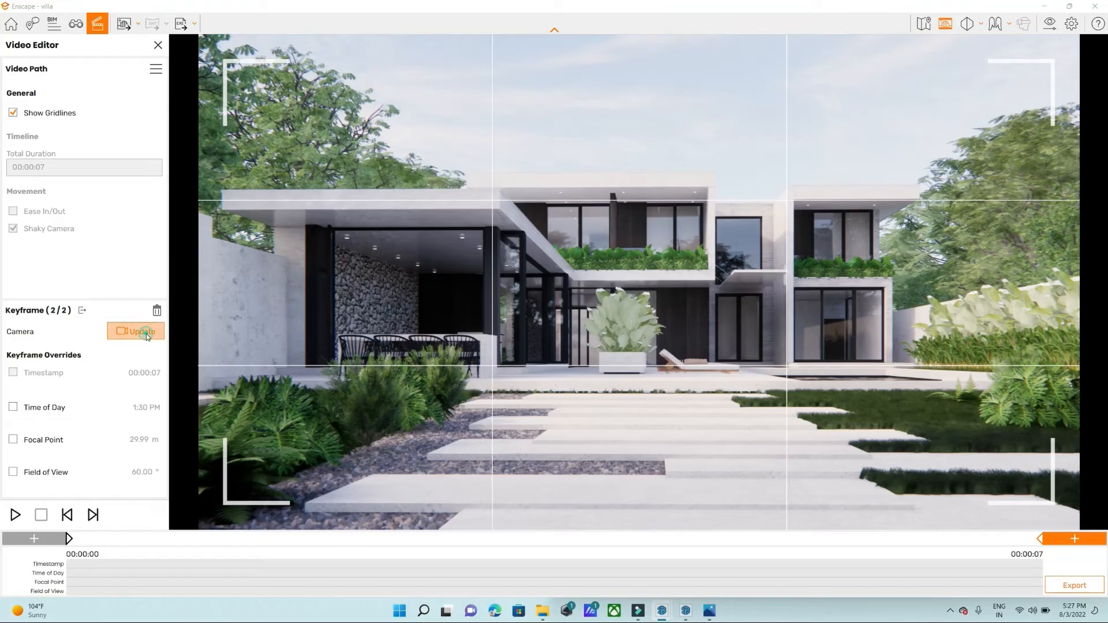
left_click(80, 312)
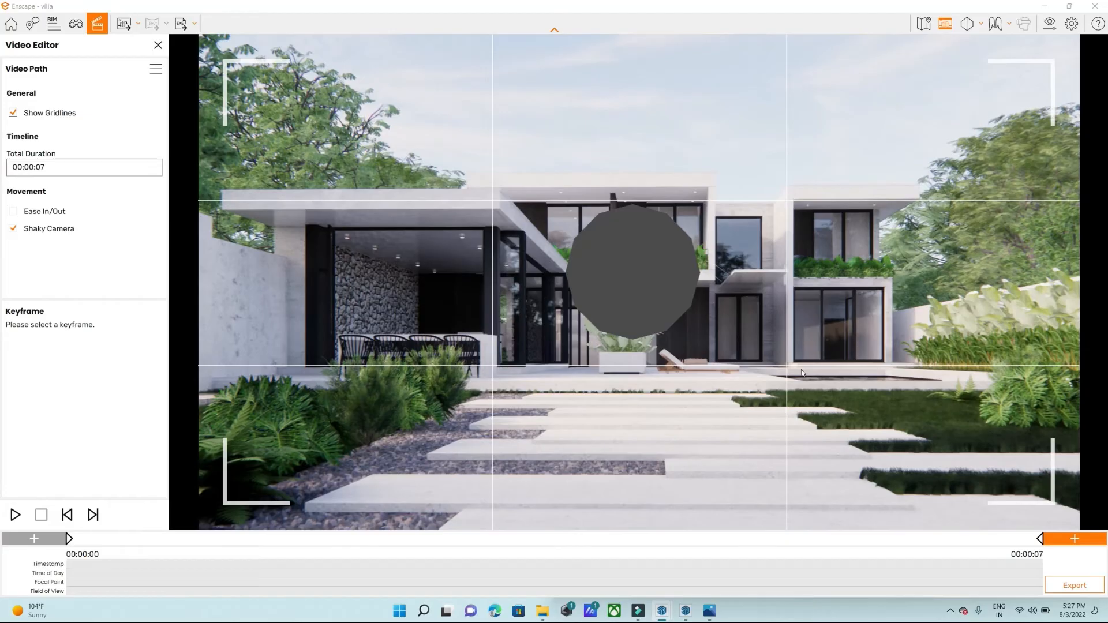
Check the resolution, compression quality and frame rate options for video export, and close them without exporting.
left_click(1080, 587)
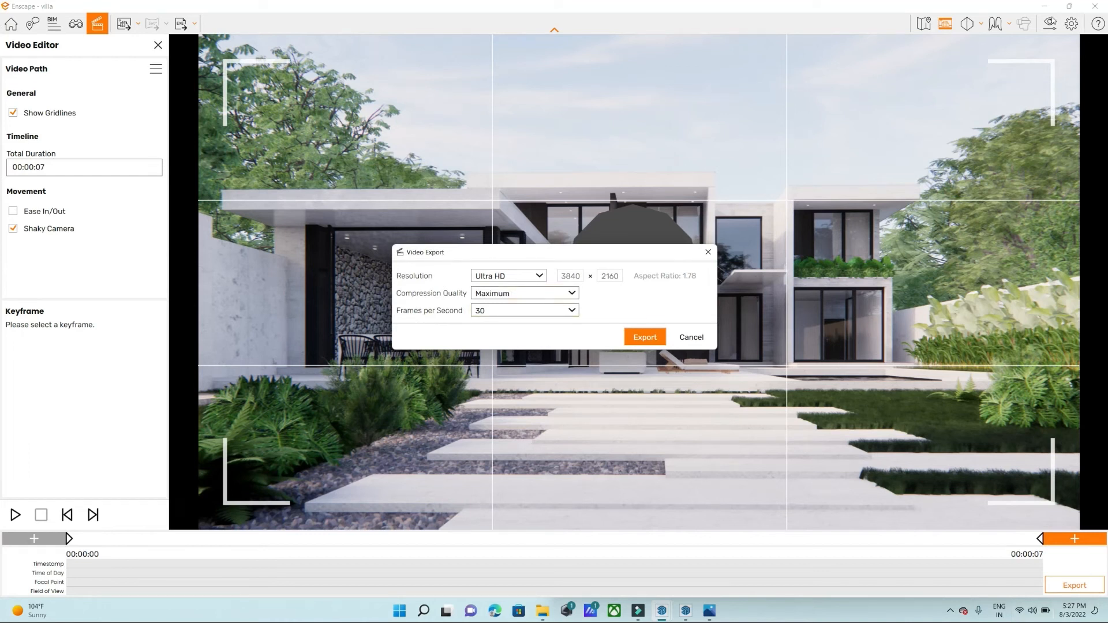
left_click(707, 254)
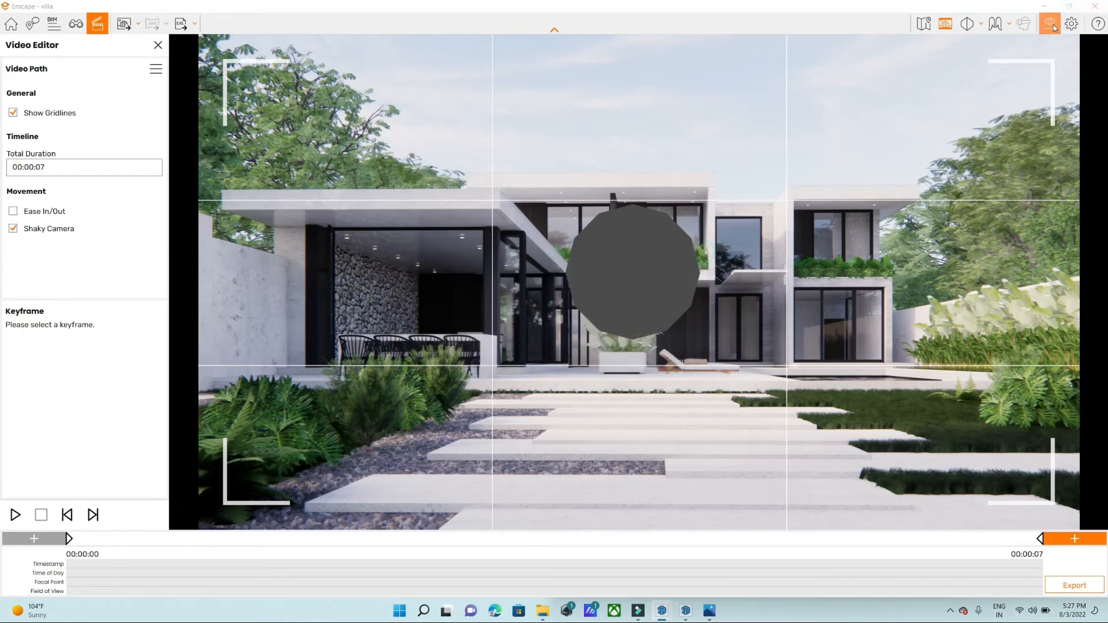
Review the video compression quality and frame rate in the output section of the visual settings.
left_click(1049, 23)
left_click(917, 84)
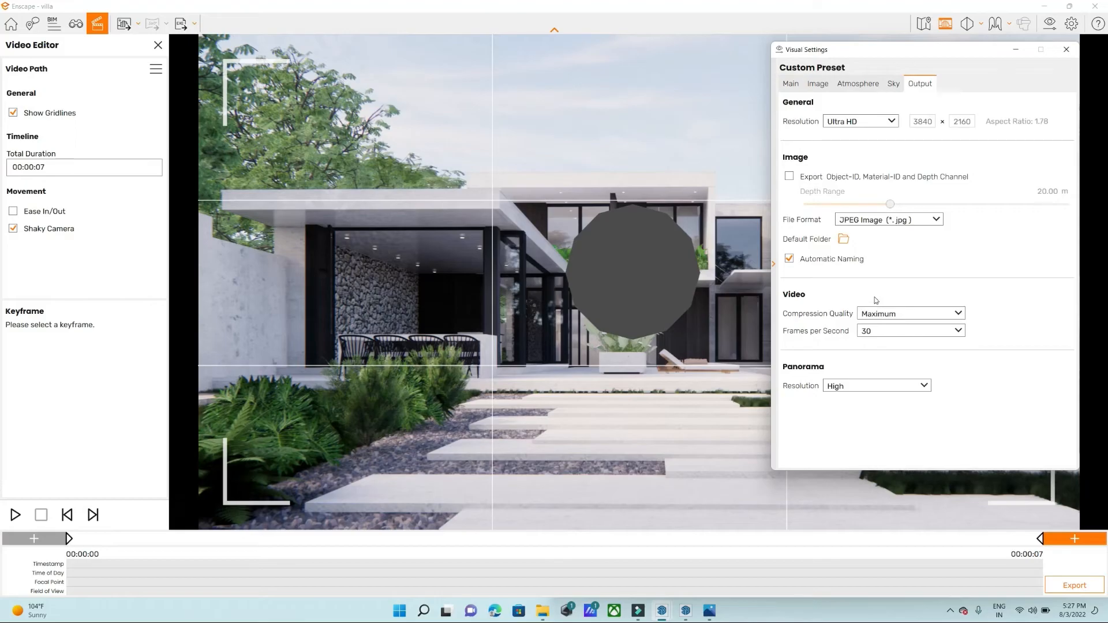
mouse_move(811, 320)
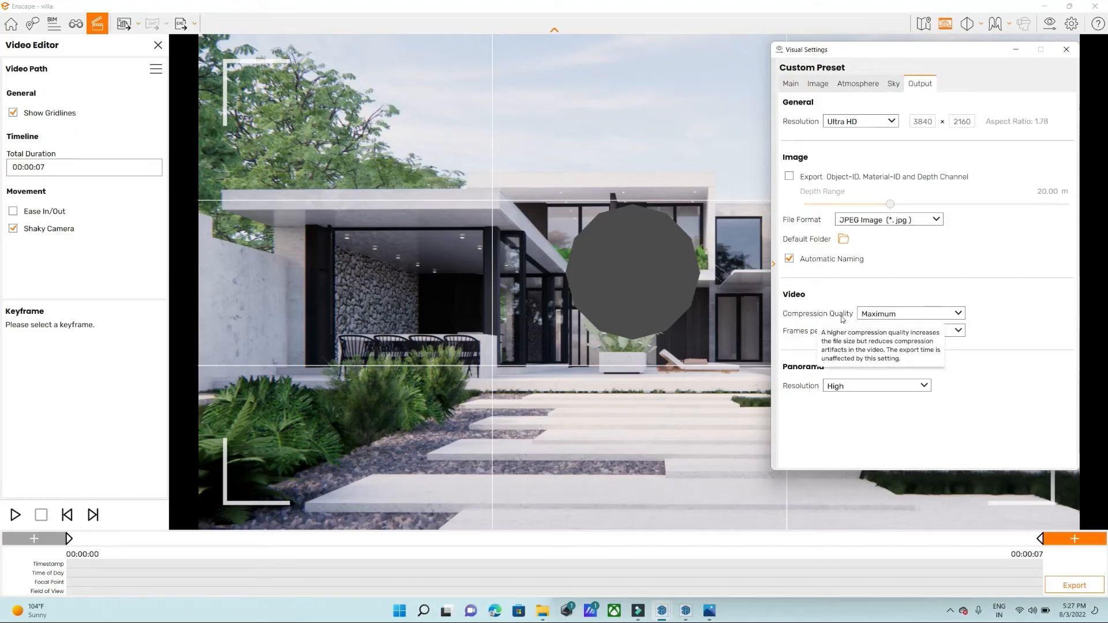
left_click(1067, 49)
Set the video export resolution to Full HD, keeping Maximum compression quality and 30 frames per second, and start the export.
left_click(1075, 585)
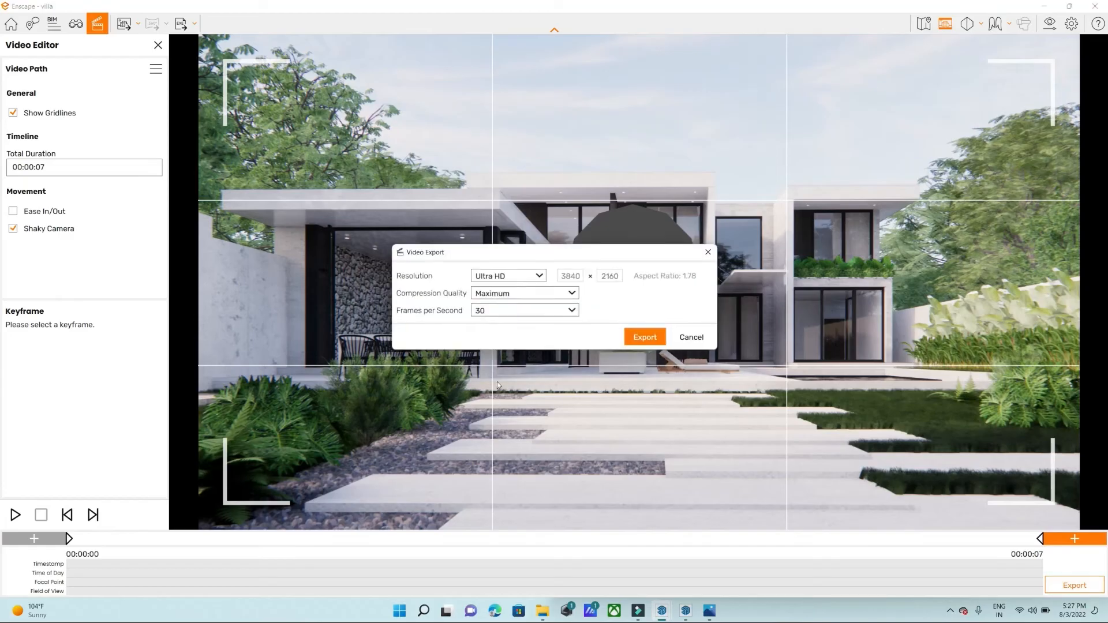
left_click(500, 277)
left_click(501, 277)
left_click(538, 277)
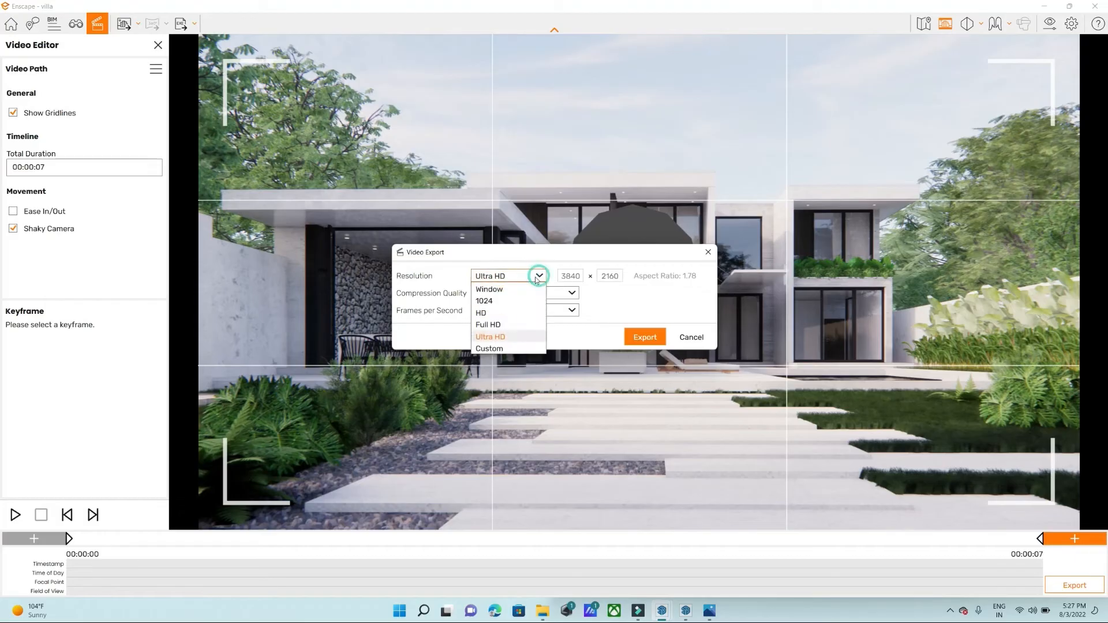
left_click(492, 327)
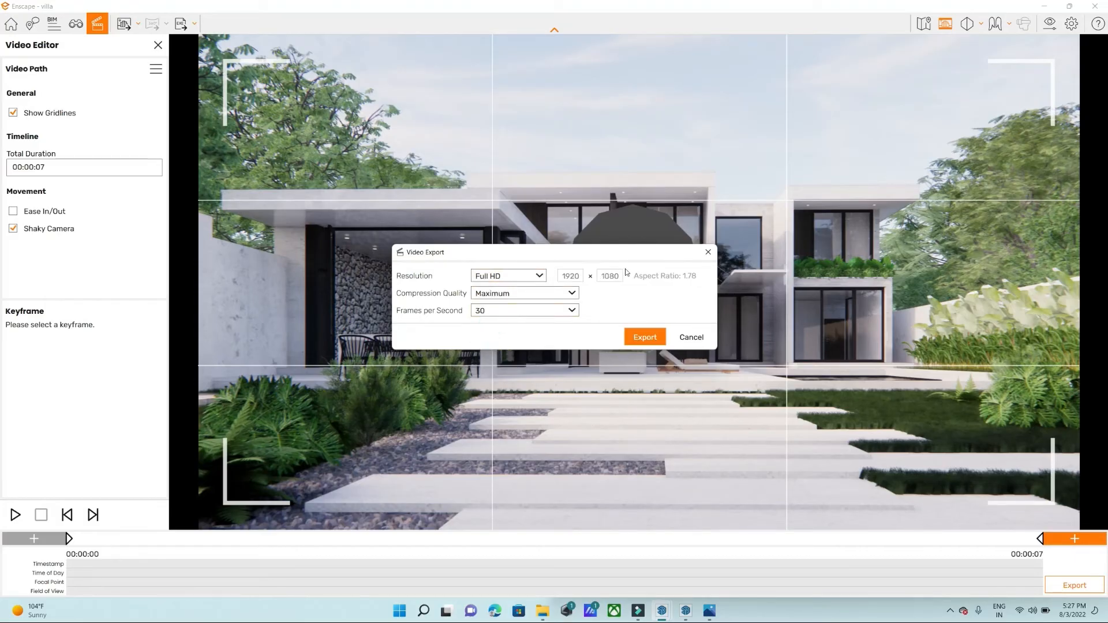
left_click(645, 338)
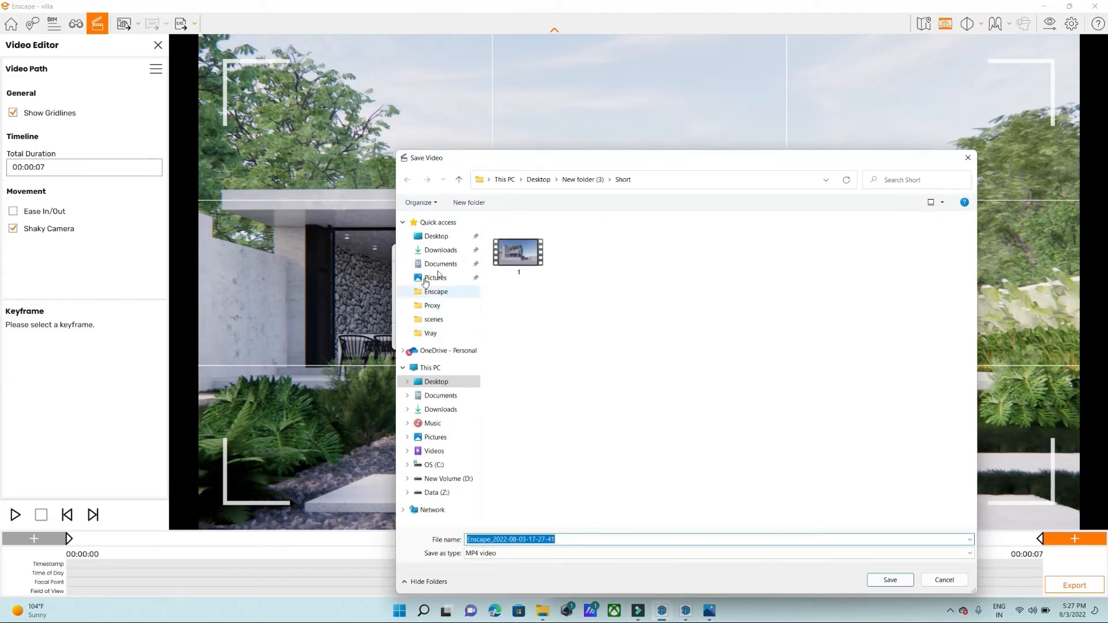
Save the exported MP4 video on the Desktop as "Enscape video".
left_click(451, 242)
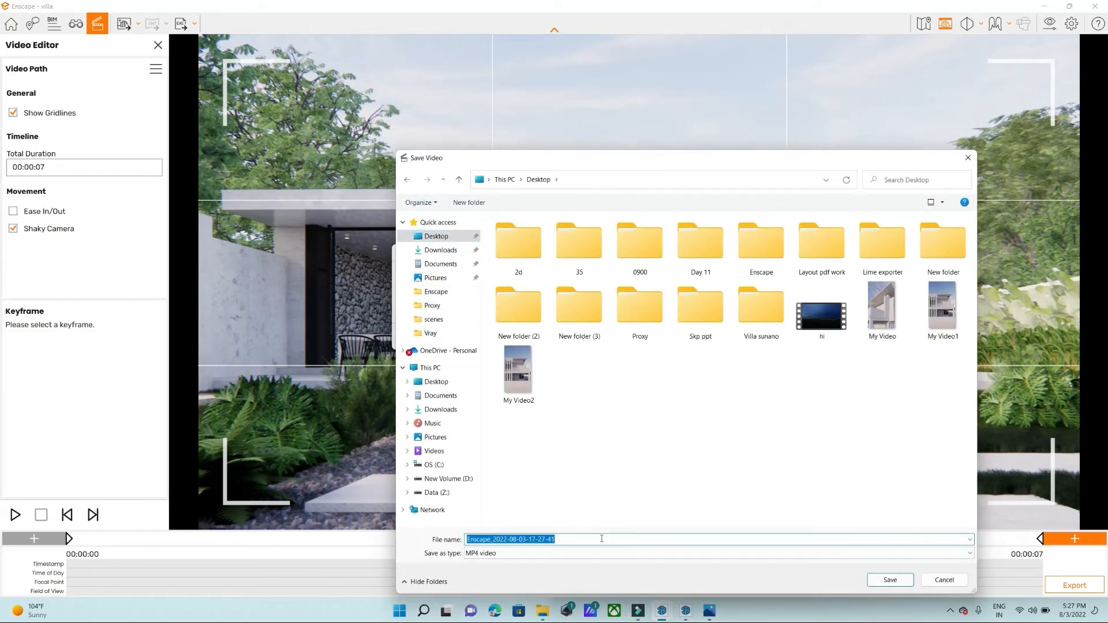
type("Enscape ")
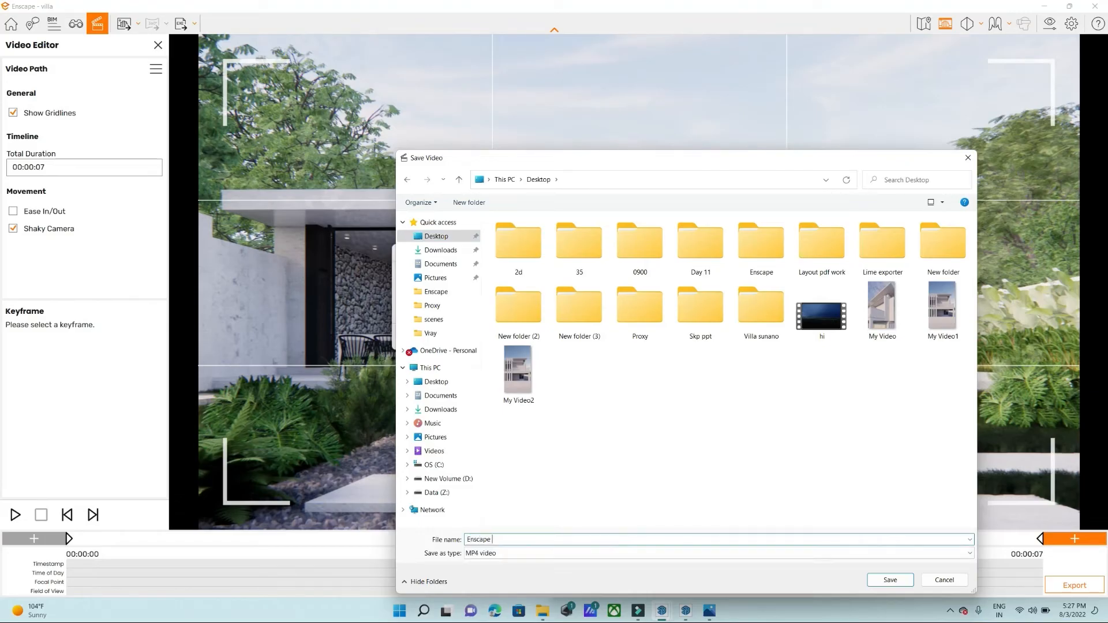
type("video")
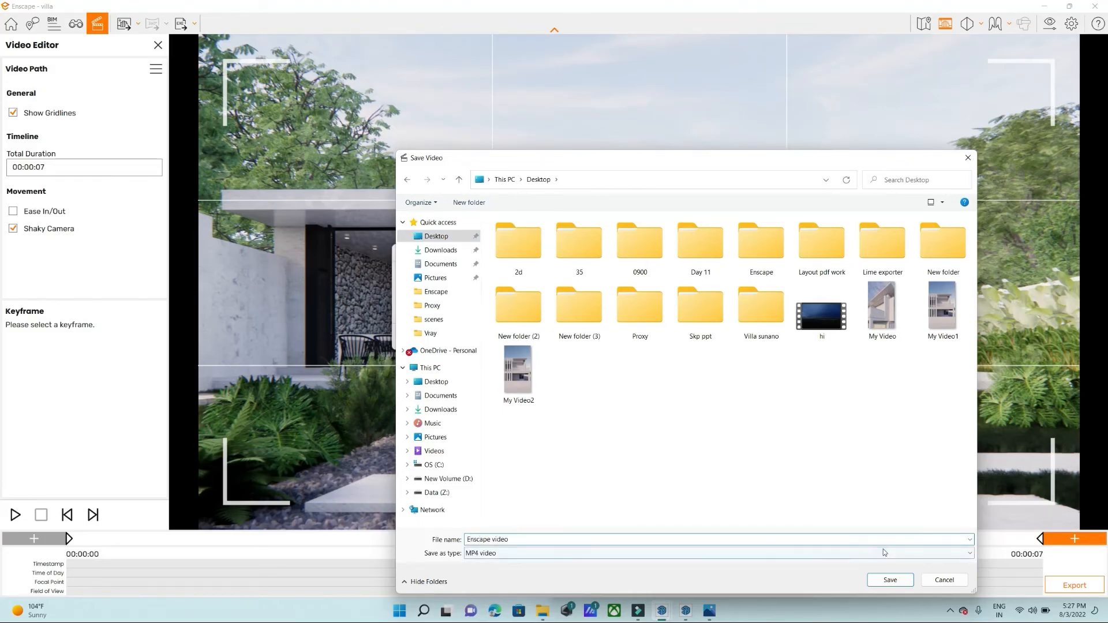
left_click(890, 580)
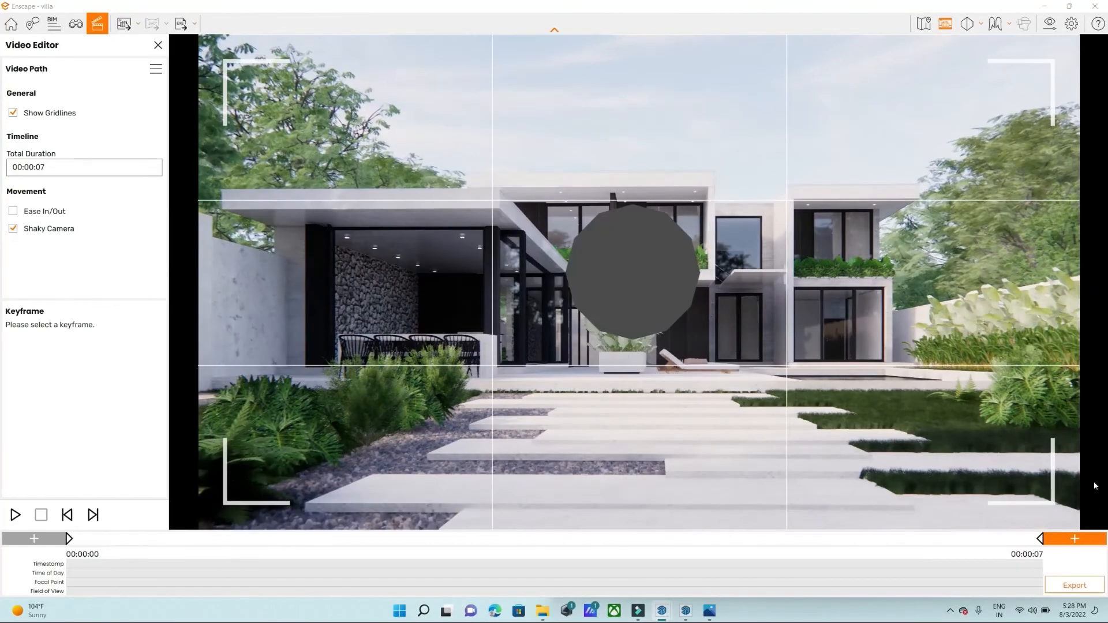
Play the exported Enscape video from the desktop and return to the Enscape render window.
left_click(1107, 613)
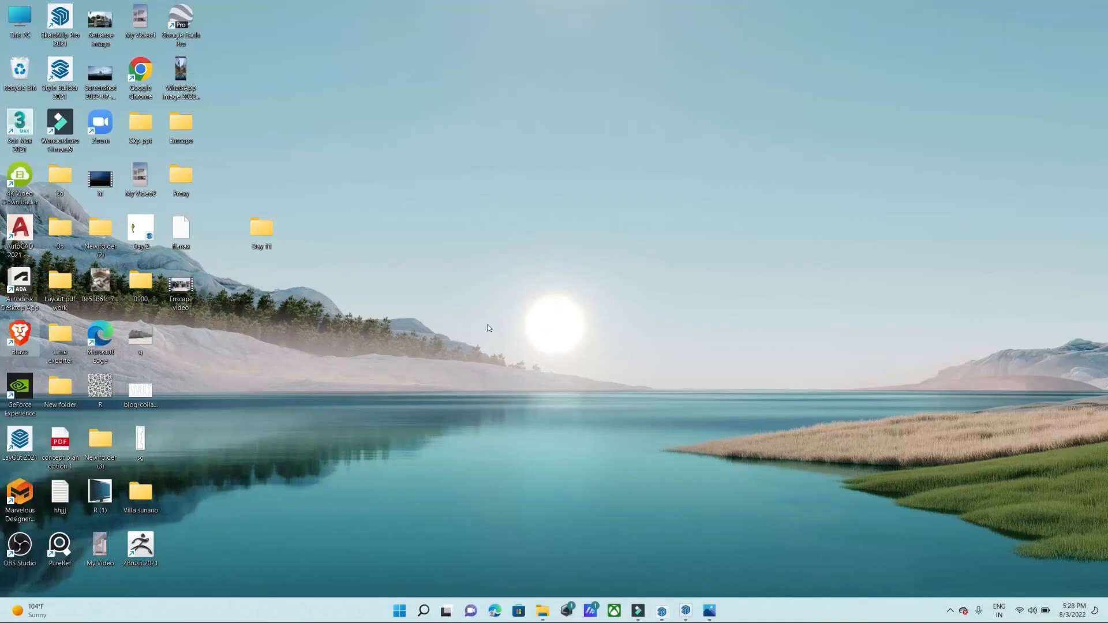
double_click(198, 287)
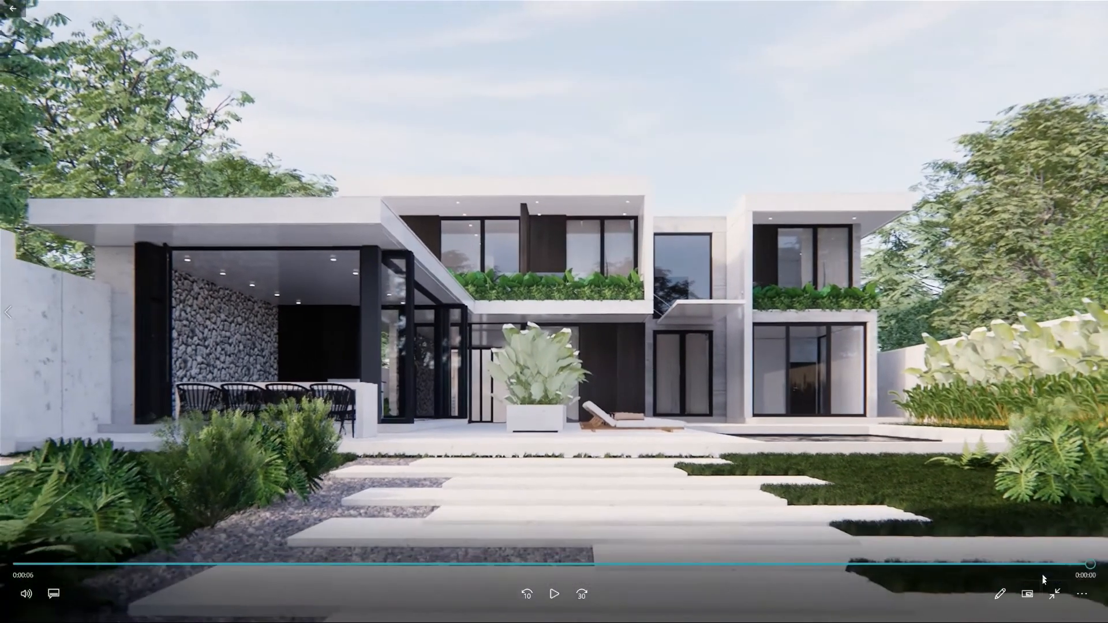
left_click(1054, 594)
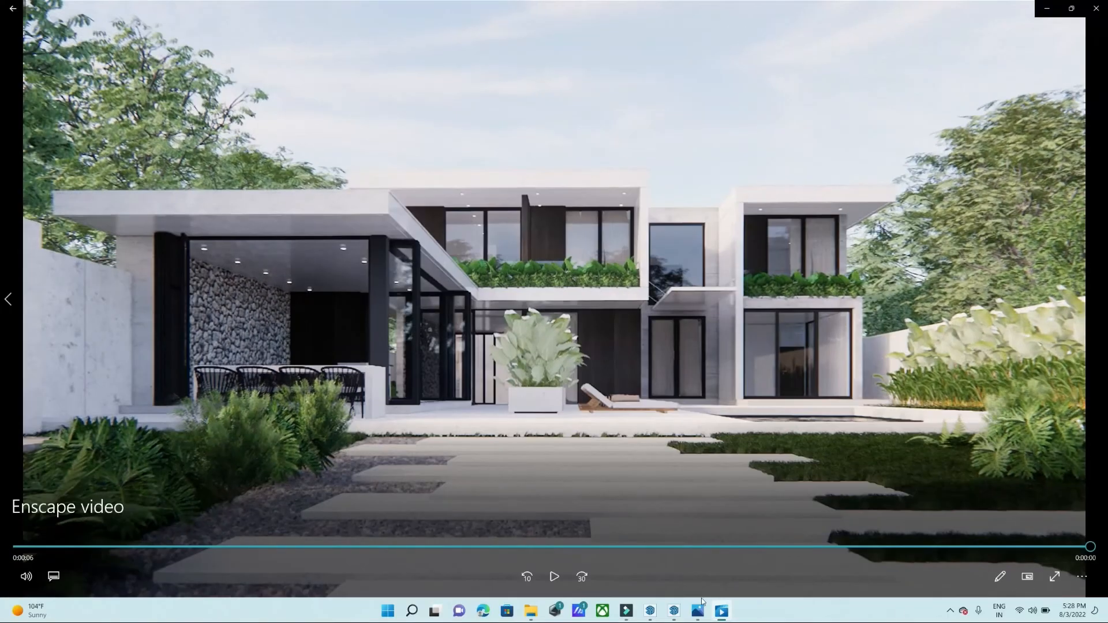
left_click(675, 610)
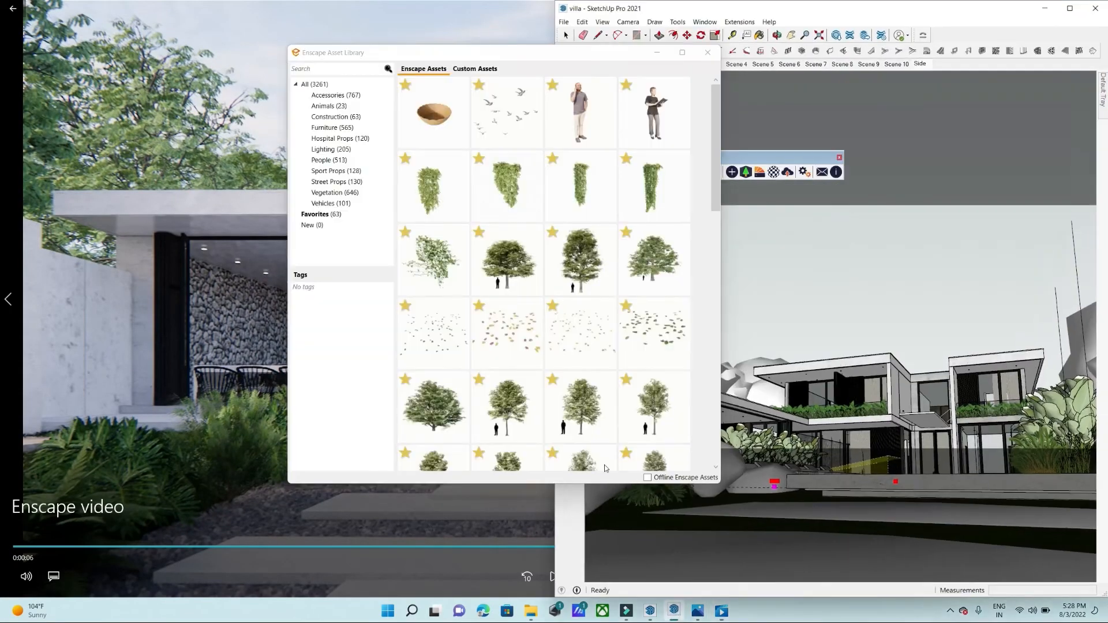
left_click(654, 617)
left_click(620, 543)
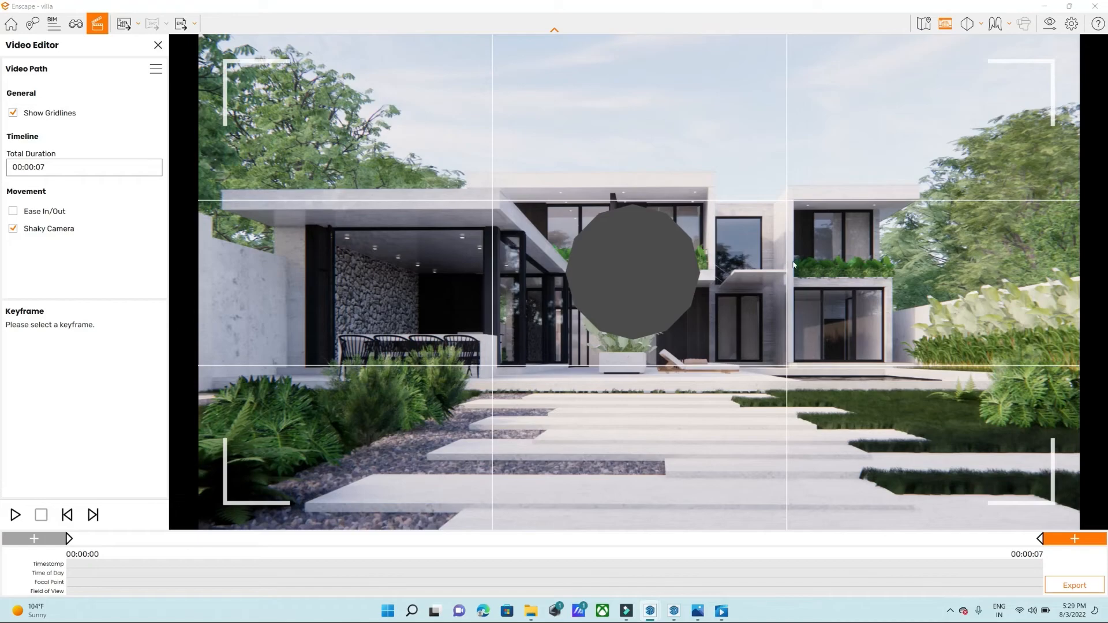
Close the video editor and change the camera projection from Two-Point to Perspective.
left_click(157, 47)
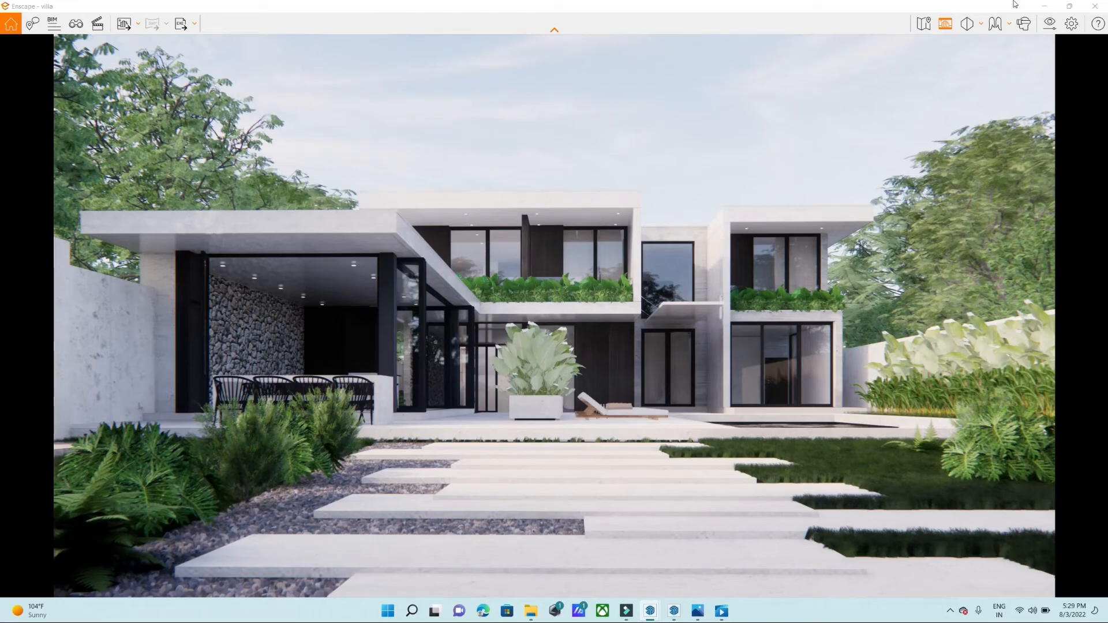
left_click(981, 26)
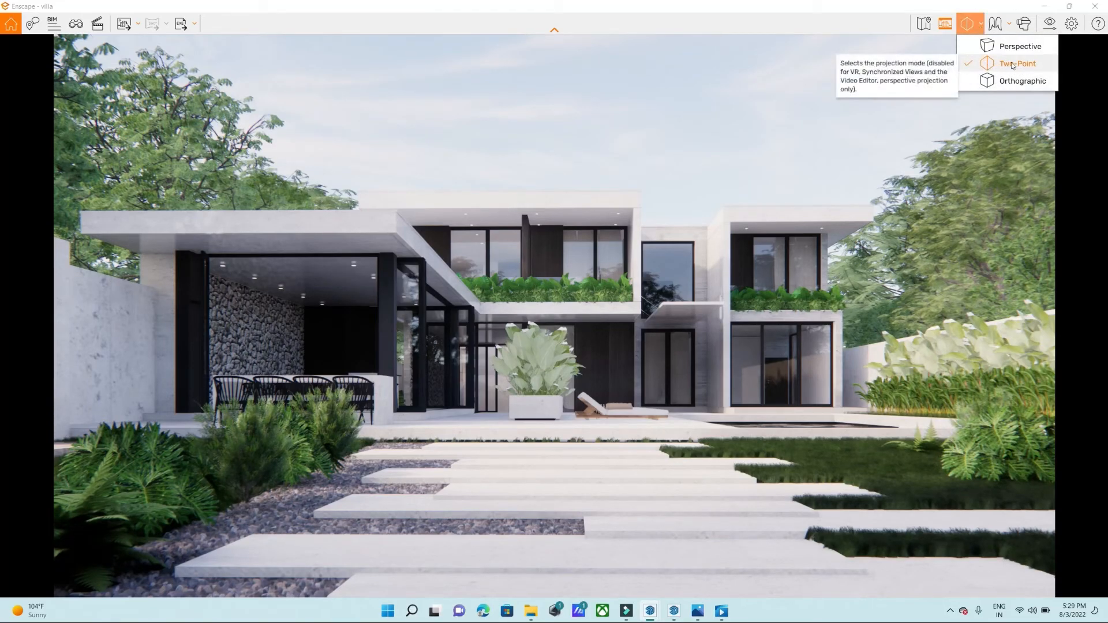
left_click(1005, 49)
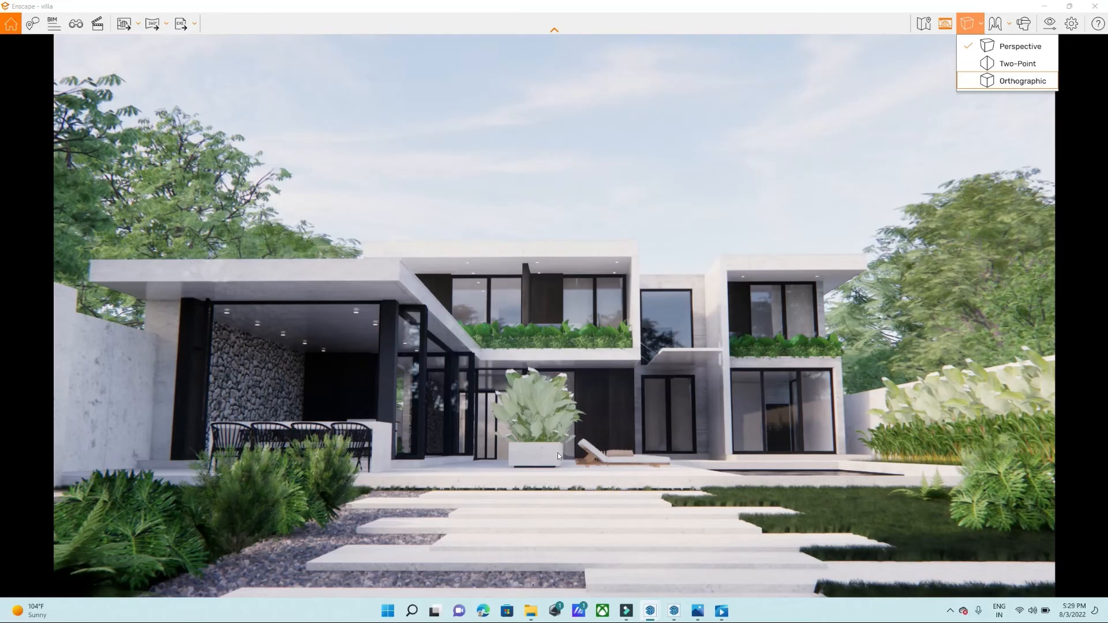
left_click(947, 111)
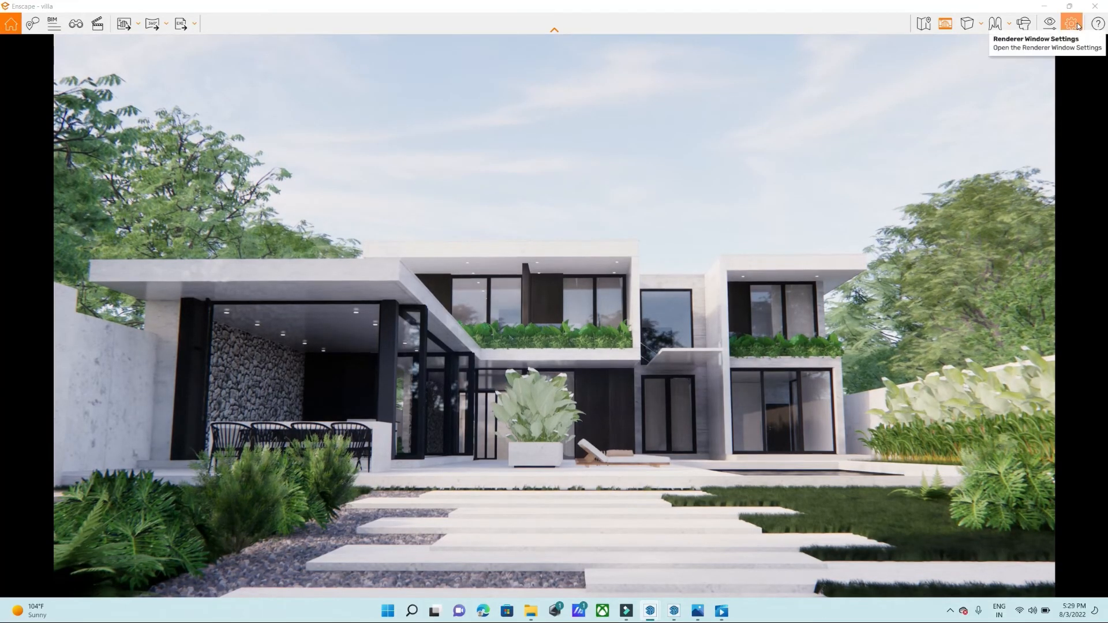
Check the renderer window settings and the panorama resolution in the visual output settings.
left_click(1072, 24)
left_click(727, 118)
left_click(1050, 24)
left_click(924, 84)
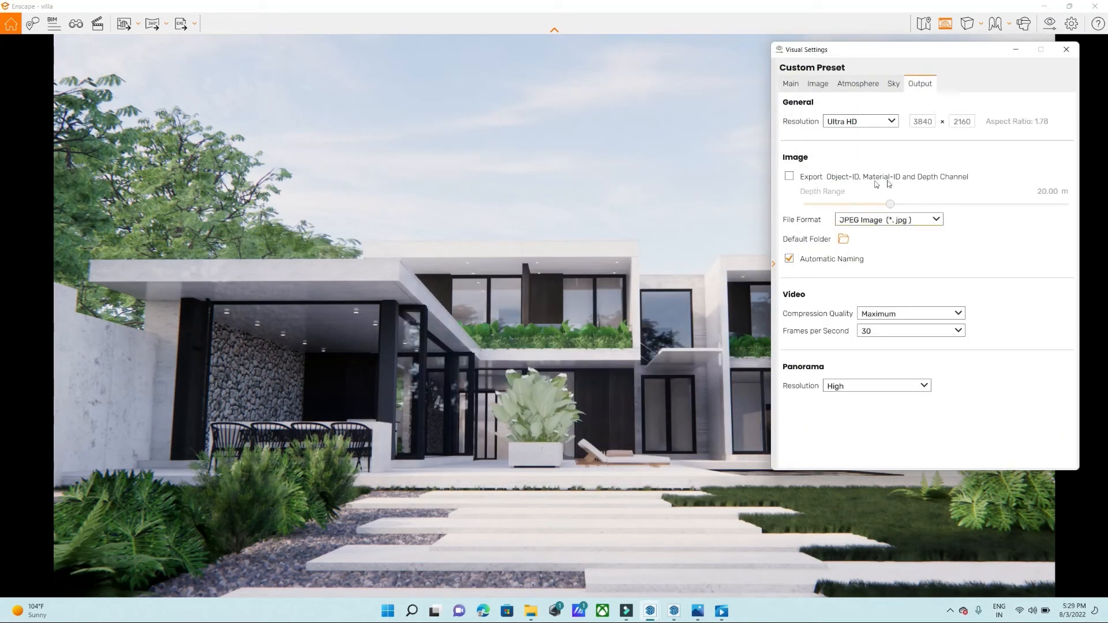
left_click(1067, 49)
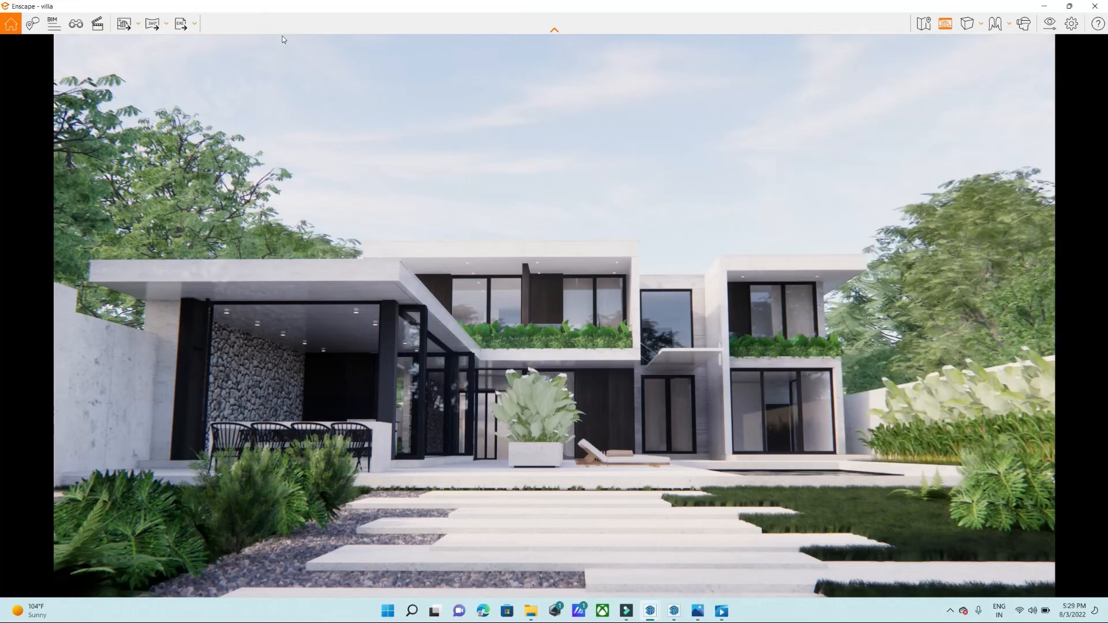
Render a panorama of the villa from the current view and switch to SketchUp.
left_click(155, 26)
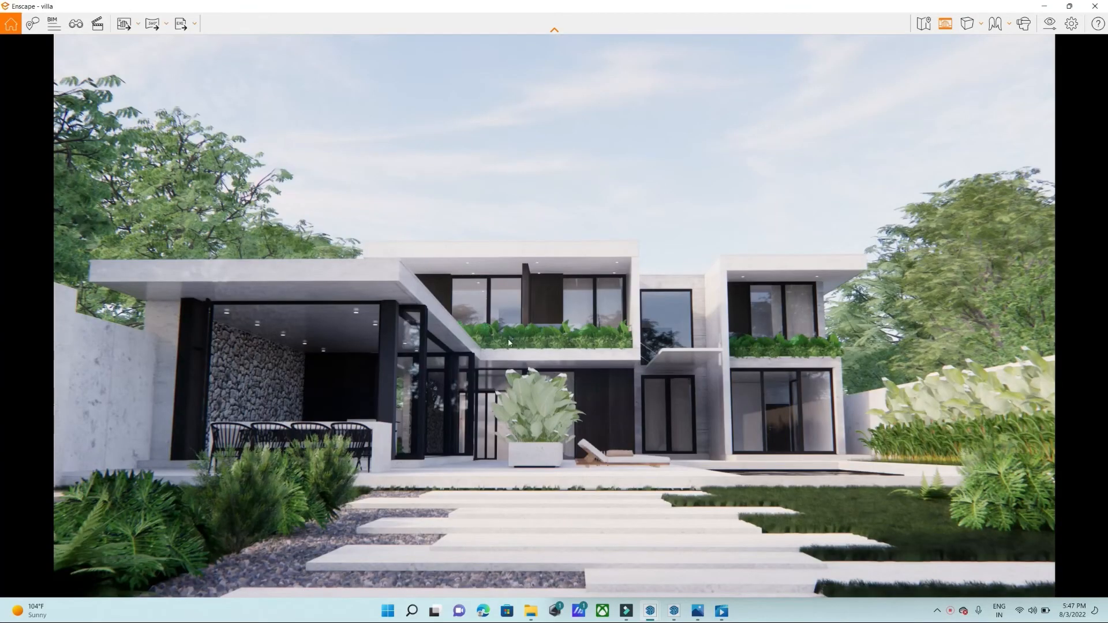
mouse_move(676, 614)
left_click(676, 575)
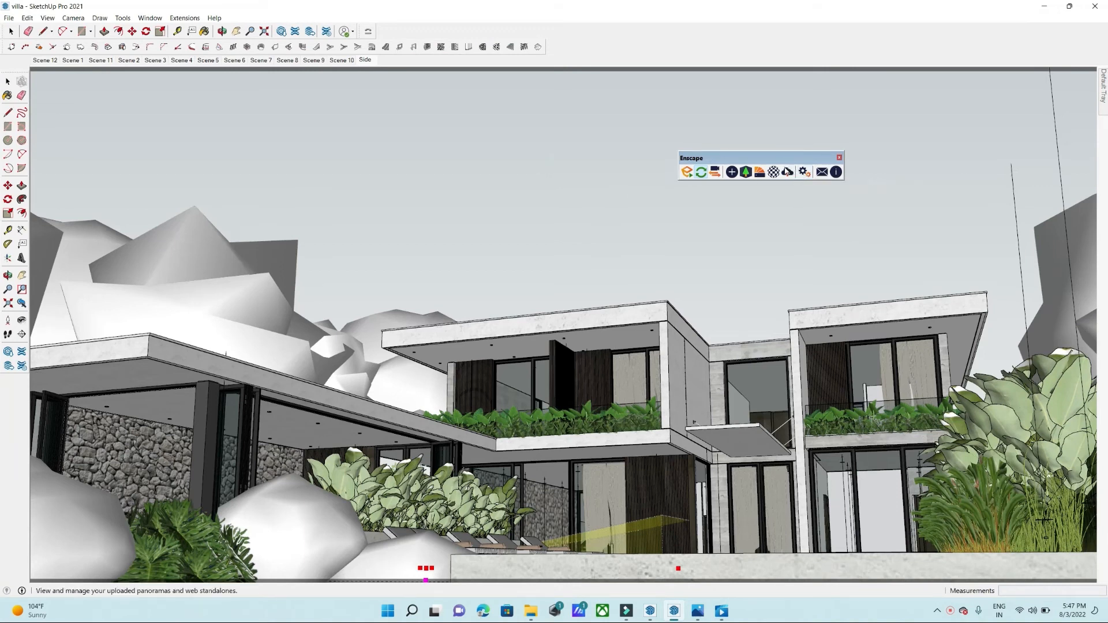
Select the villa panorama in the Enscape uploads manager and upload it to the cloud.
left_click(788, 172)
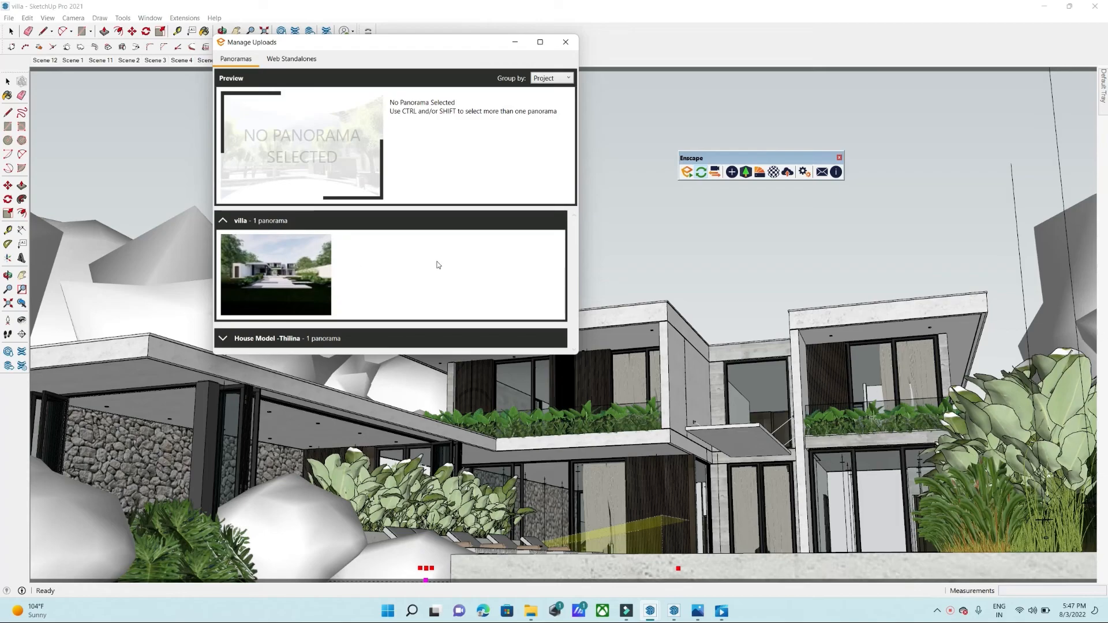
left_click(289, 266)
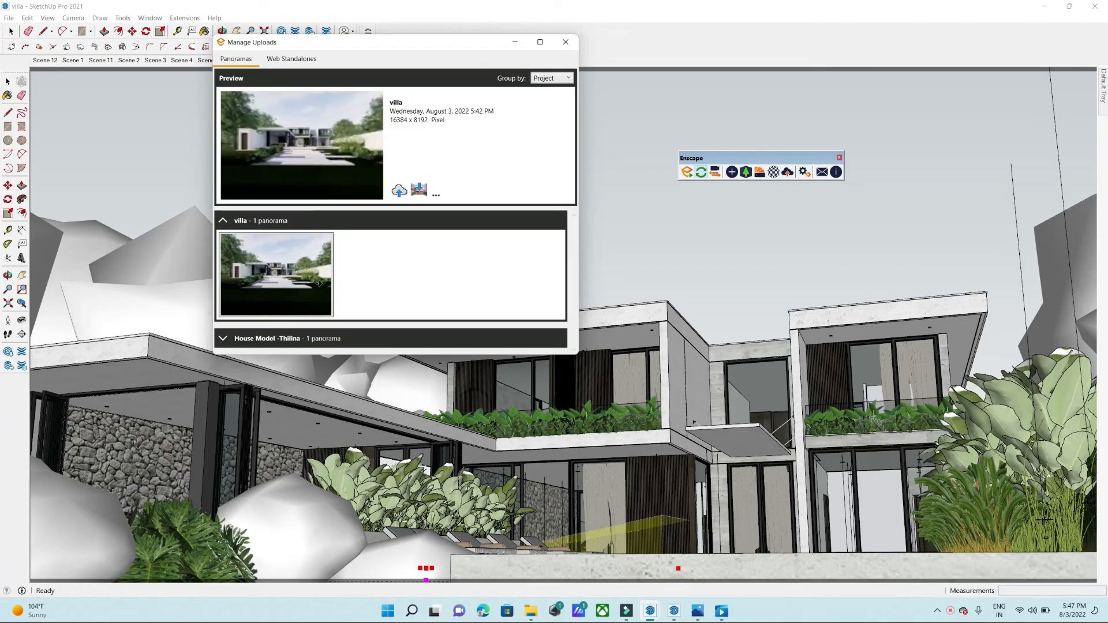
left_click(406, 192)
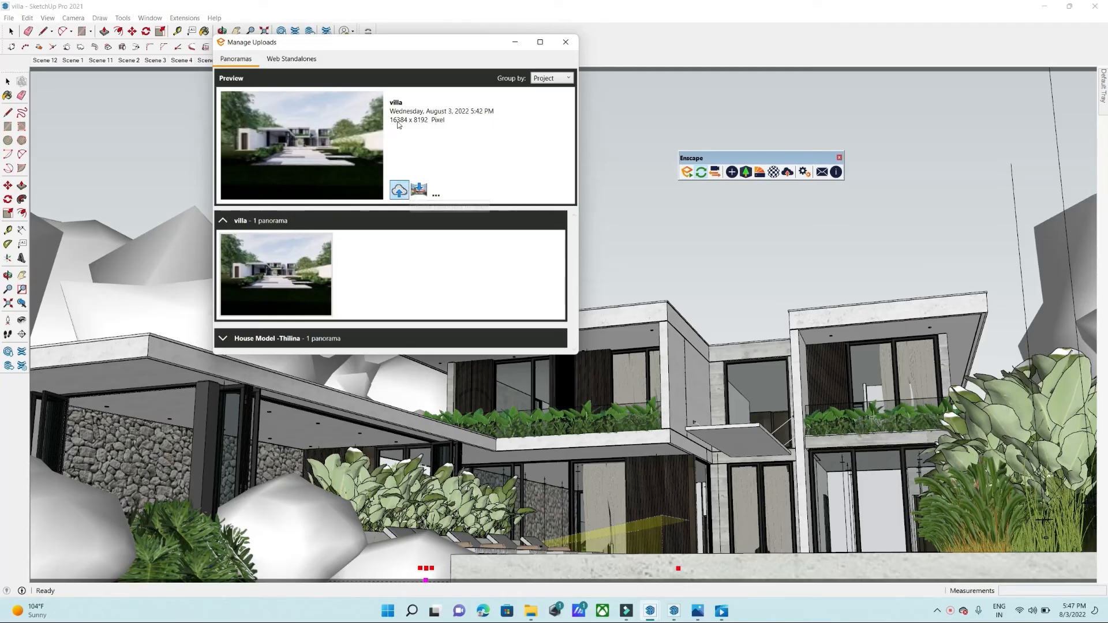
left_click(404, 197)
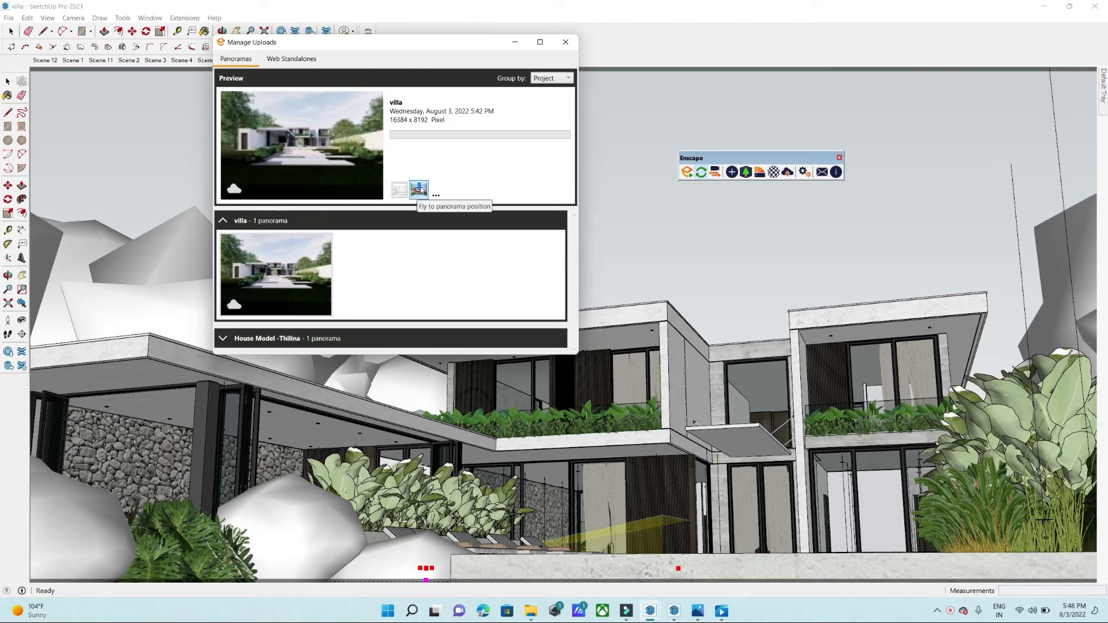
Save the villa panorama to the Desktop as a JPEG image under its suggested file name.
left_click(436, 195)
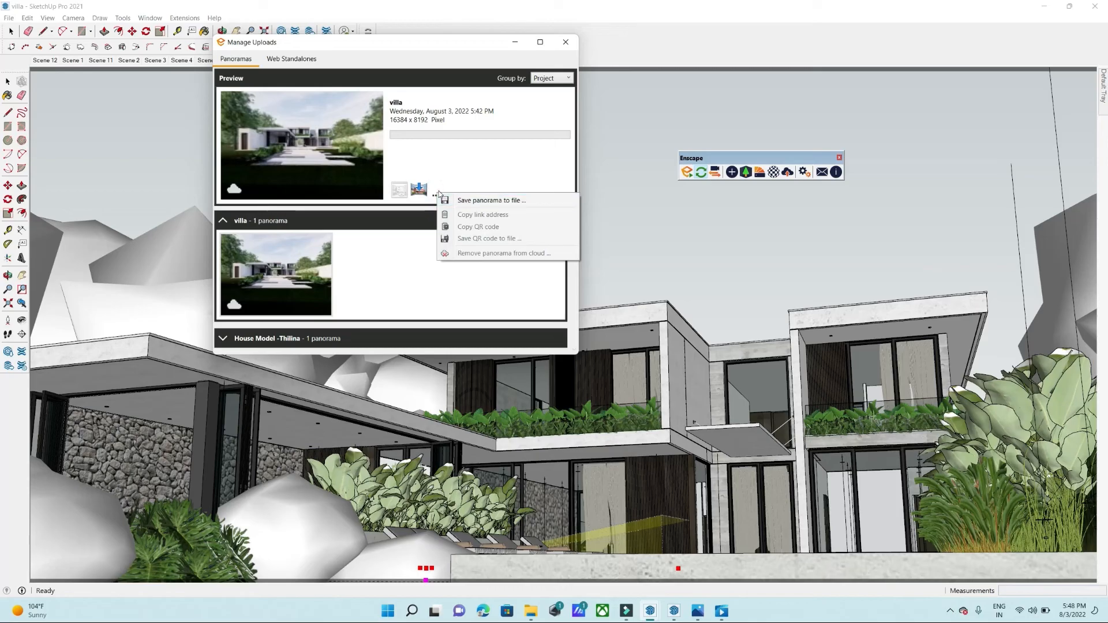
left_click(517, 201)
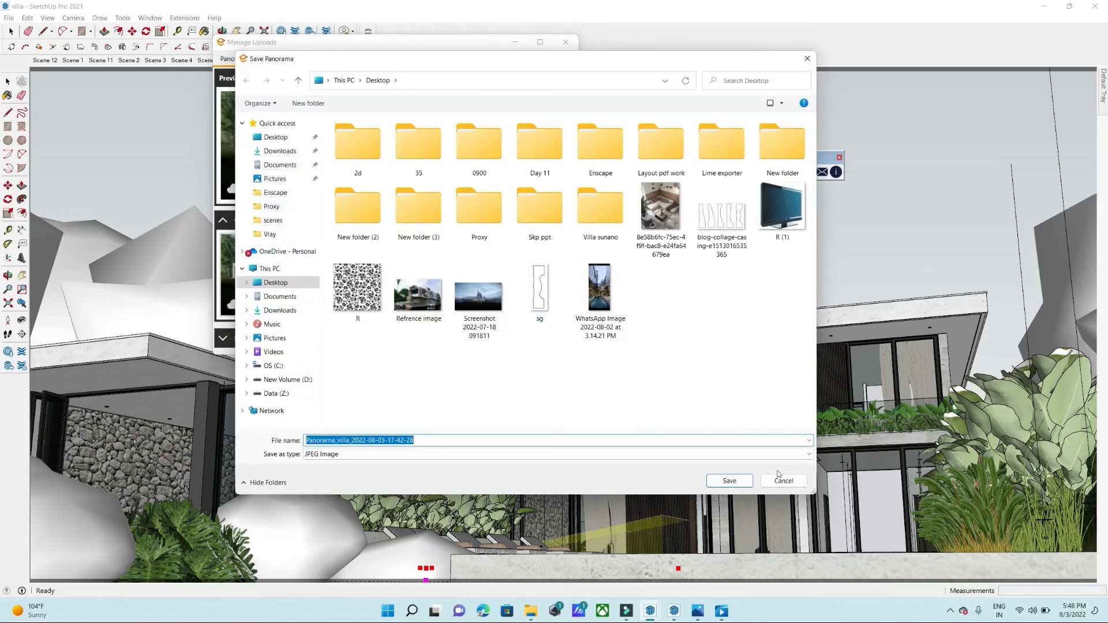
left_click(730, 480)
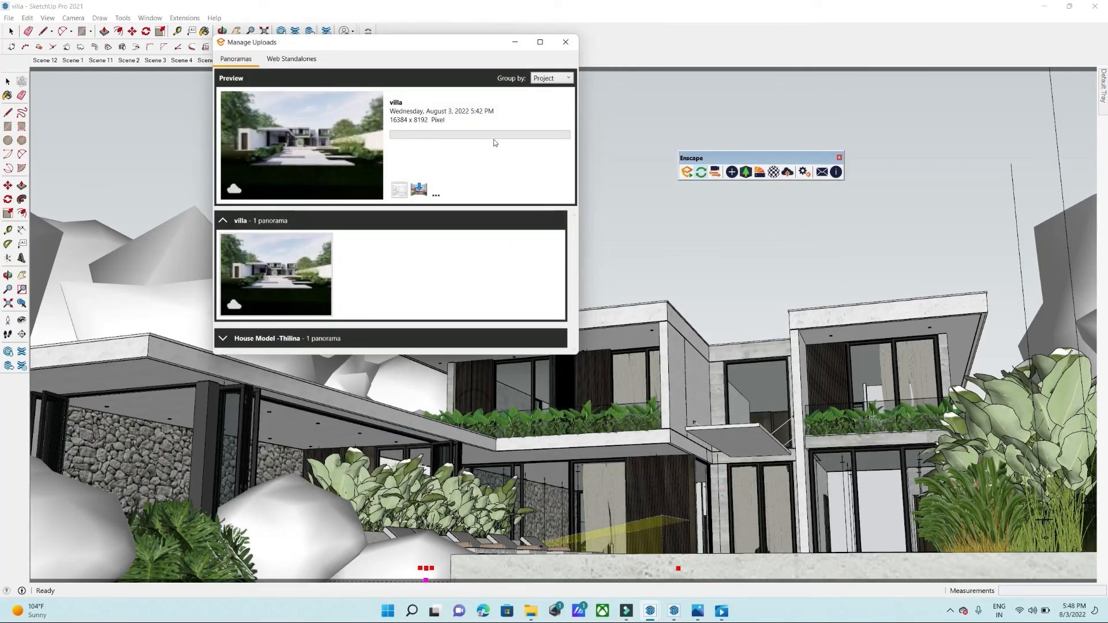
left_click(436, 197)
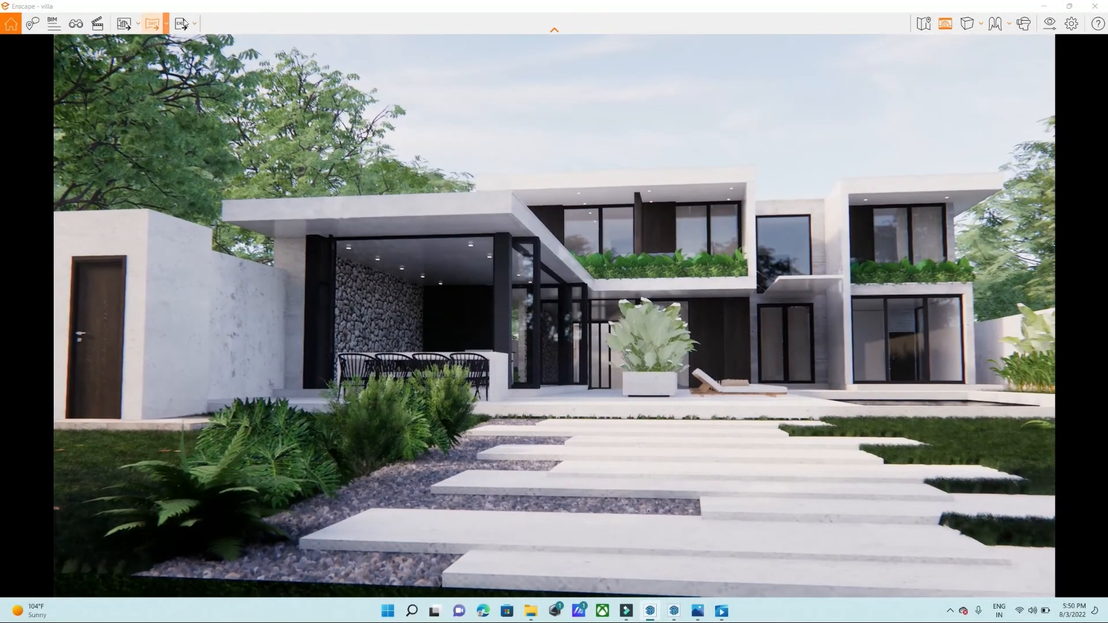
View the Exe and Web Standalone export choices, open the Exe Standalone save dialog, and close it without exporting.
left_click(195, 24)
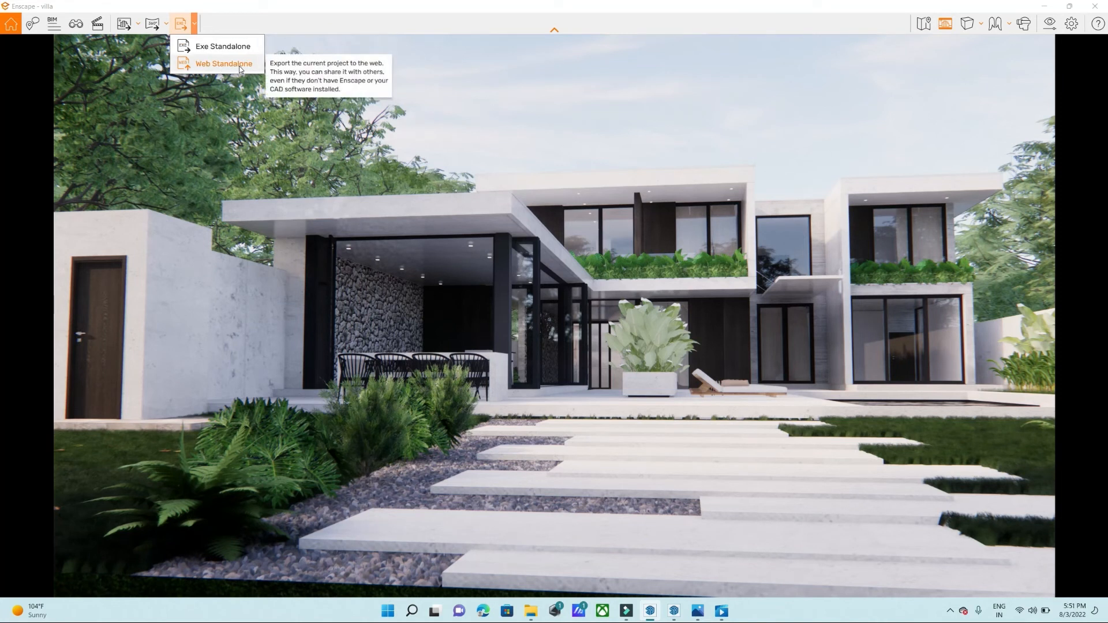
left_click(197, 53)
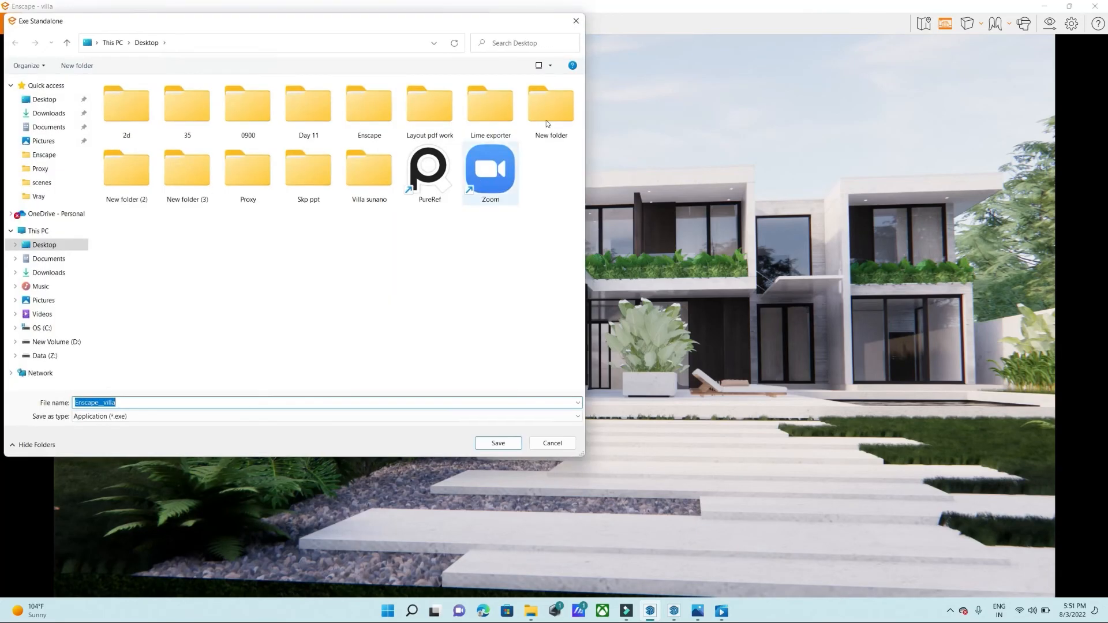
left_click(576, 20)
Check the sharing options of the villa panorama in SketchUp's Enscape uploads manager, close it, and return to the Enscape render window.
left_click(673, 612)
left_click(788, 172)
left_click(276, 274)
left_click(434, 195)
left_click(467, 212)
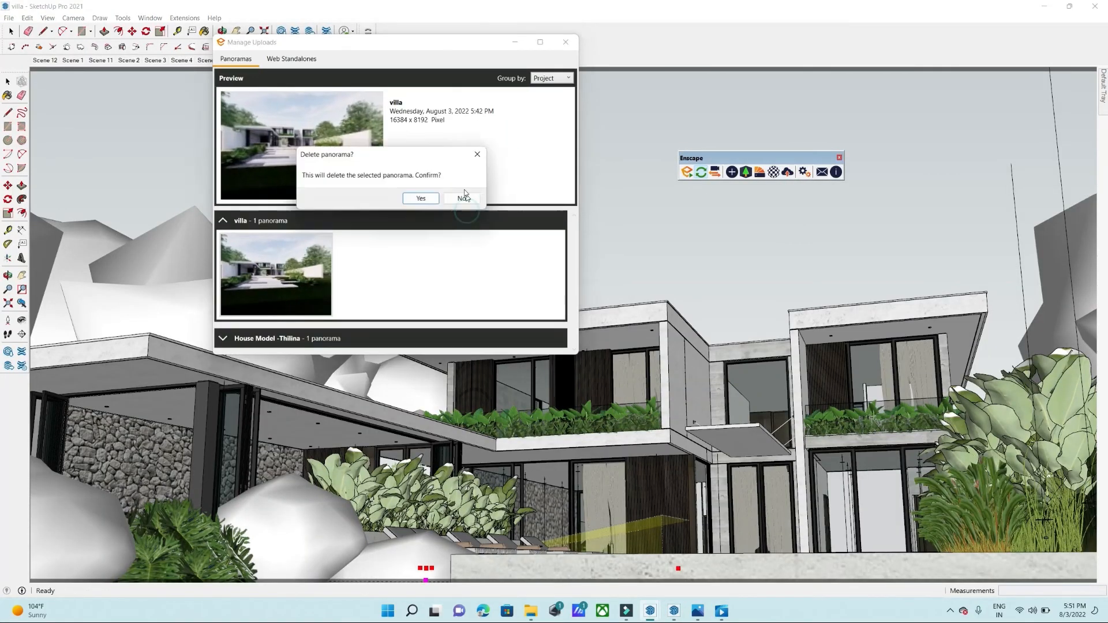
left_click(403, 210)
left_click(565, 42)
left_click(673, 612)
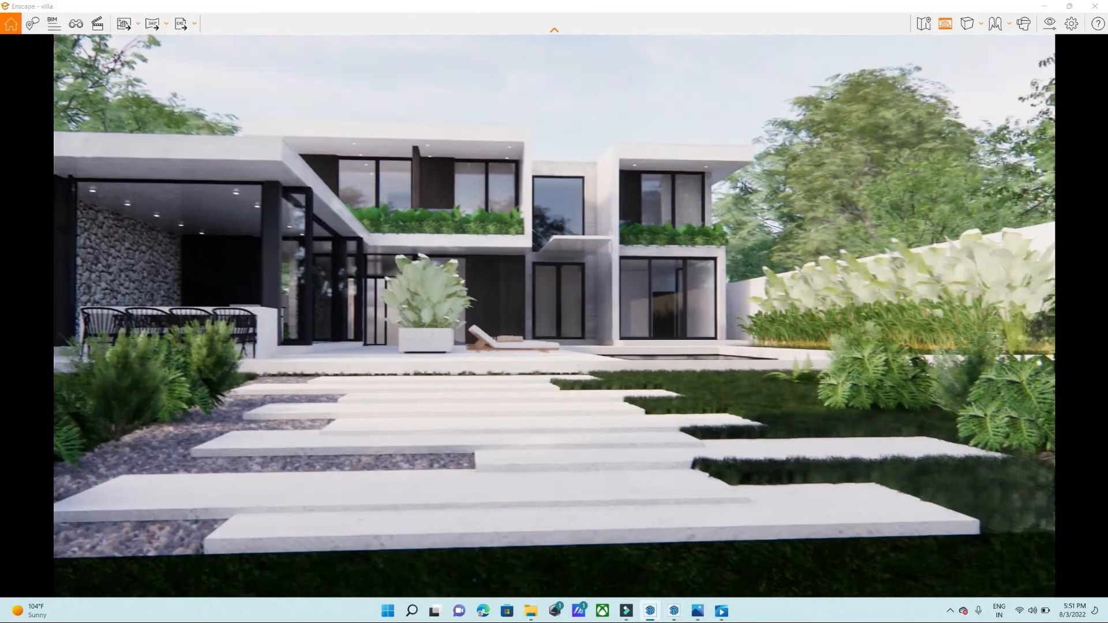
Export the villa as an Exe Standalone to the Desktop under its suggested file name.
left_click(196, 24)
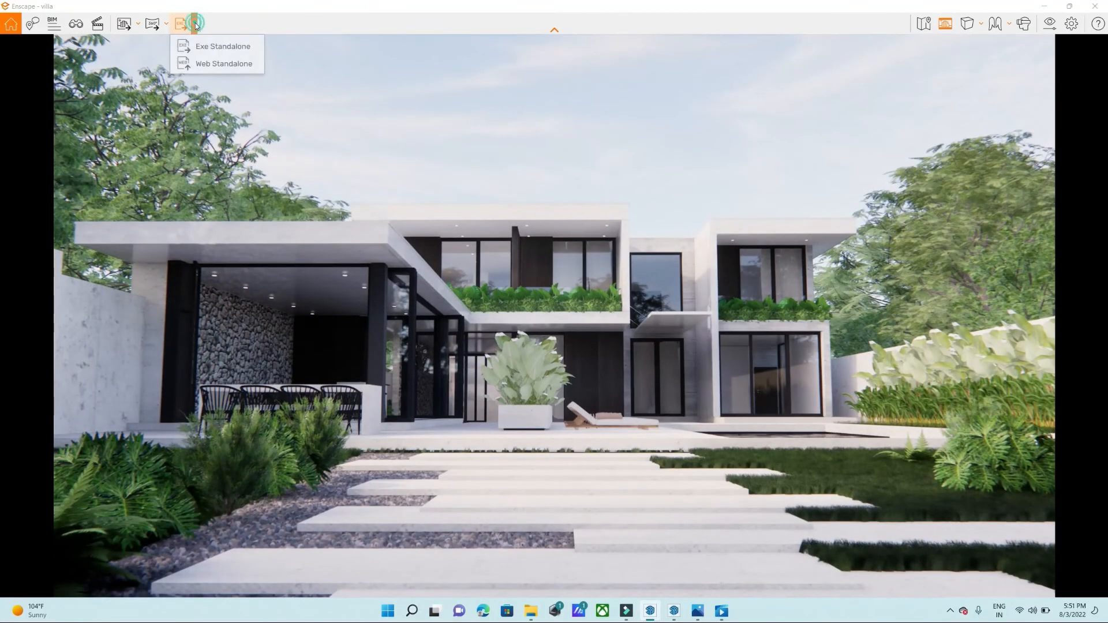
left_click(418, 166)
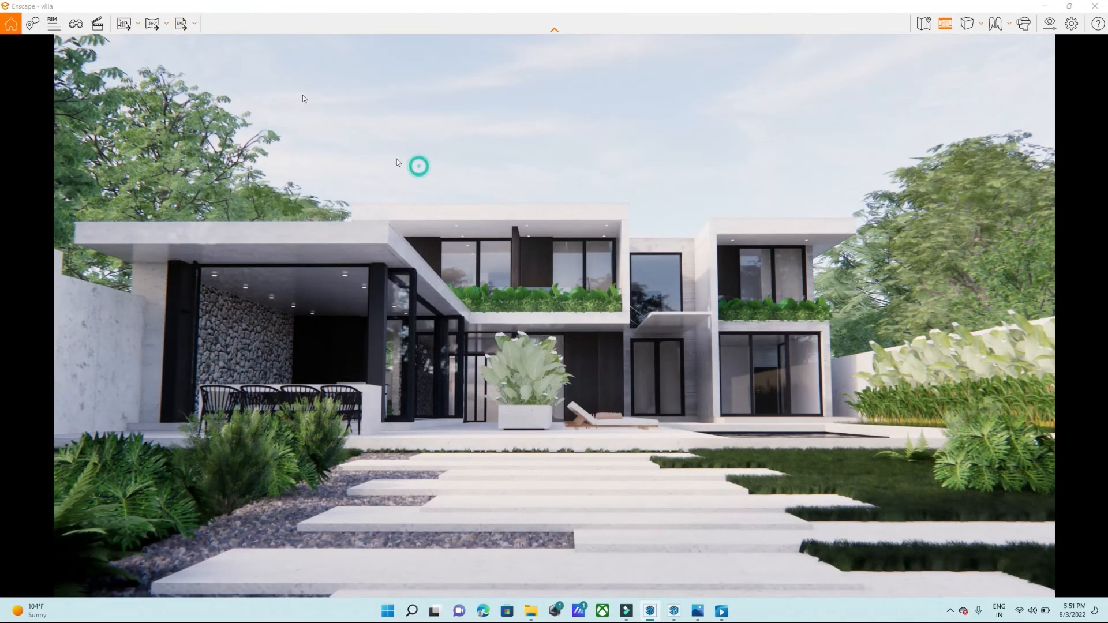
left_click(191, 23)
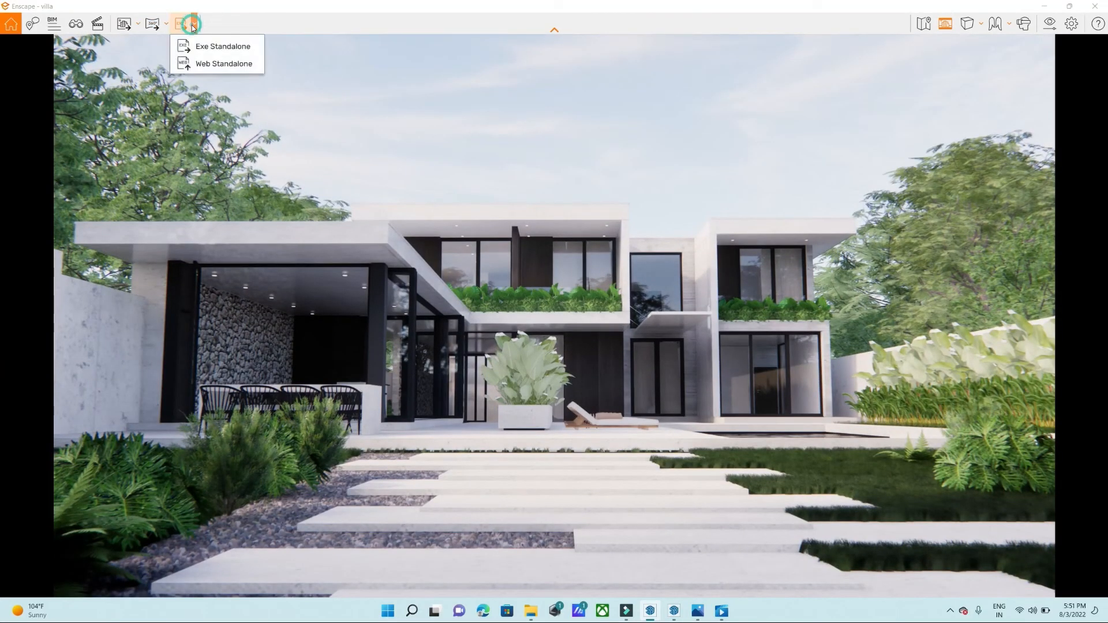
left_click(234, 48)
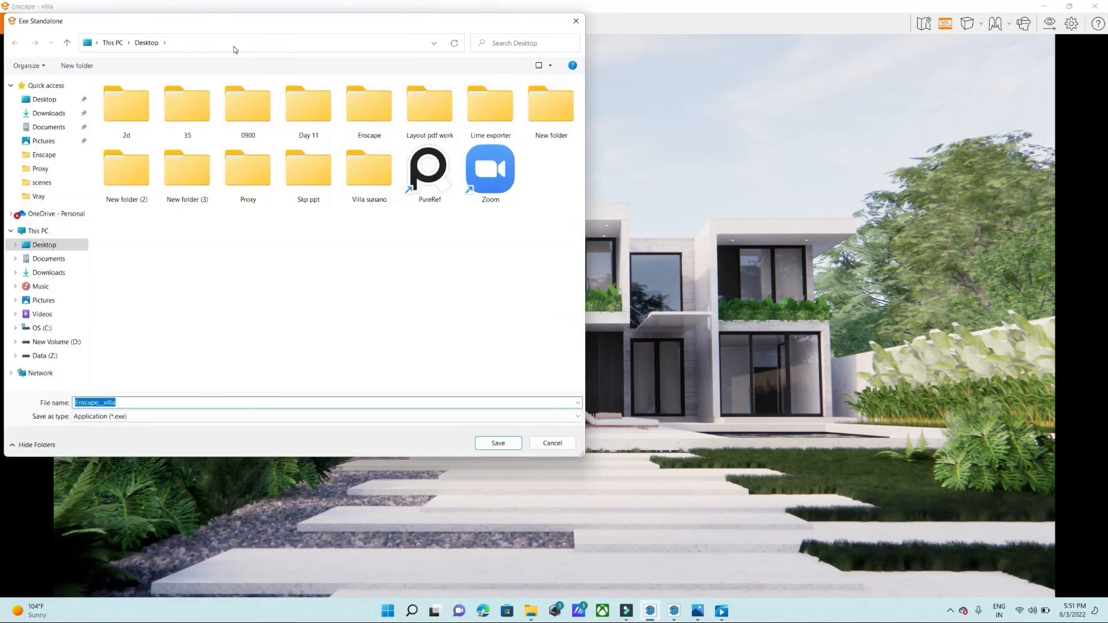
left_click(499, 444)
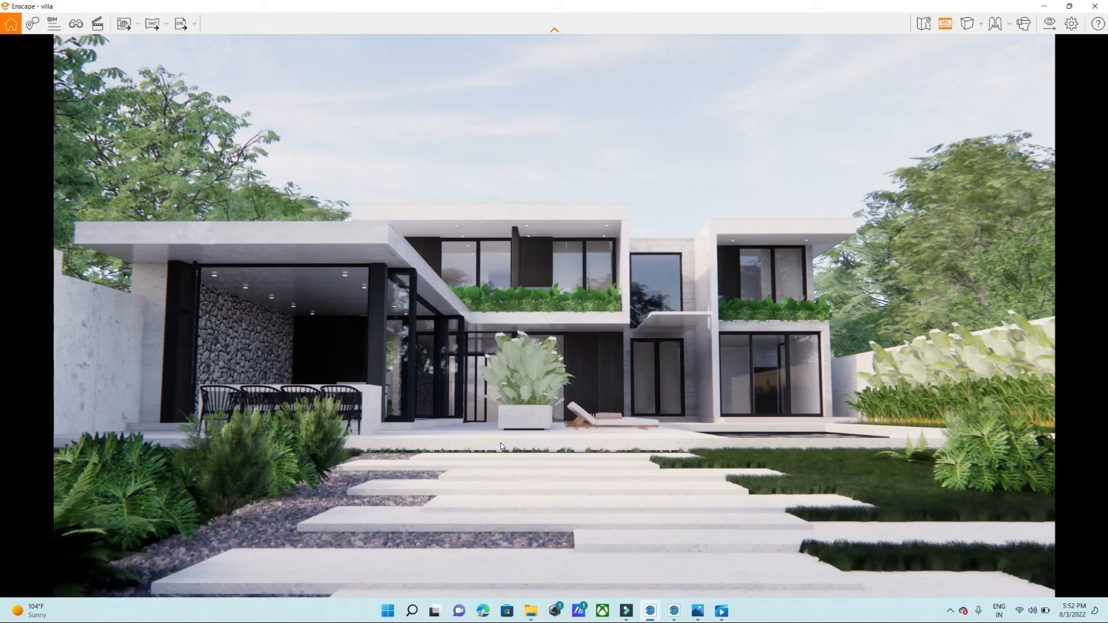
Check the exported standalone file on the desktop, switch to SketchUp, and return to the Enscape render window.
left_click(1104, 612)
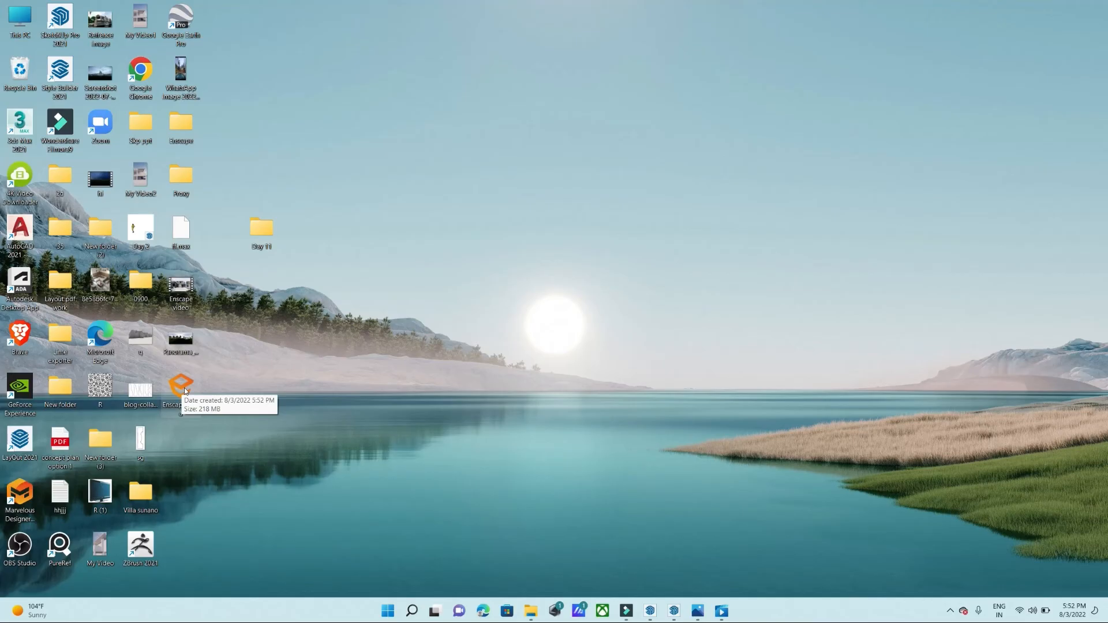
left_click(674, 611)
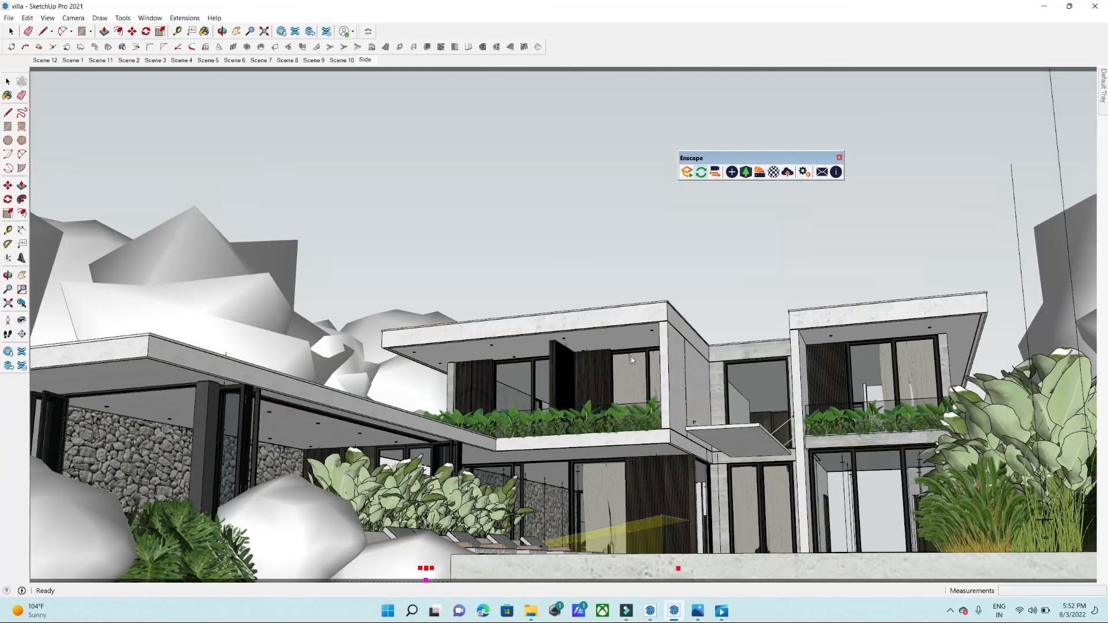
left_click(650, 611)
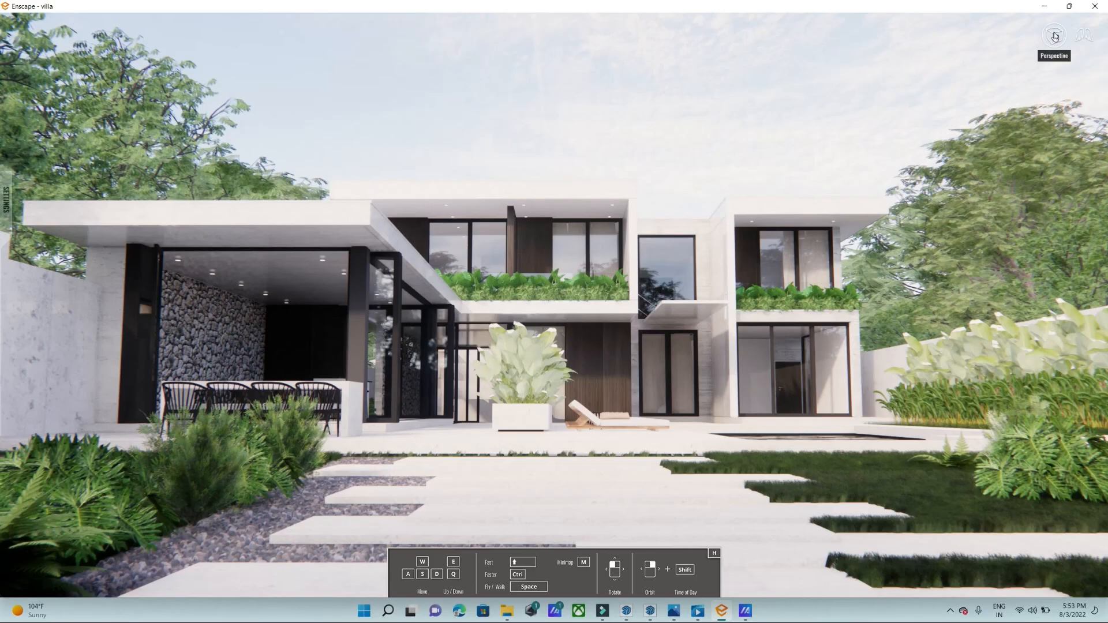
View the projection and navigation options in the exported villa standalone, and try its height, rotation, time-of-day and forward movement controls.
left_click(1055, 36)
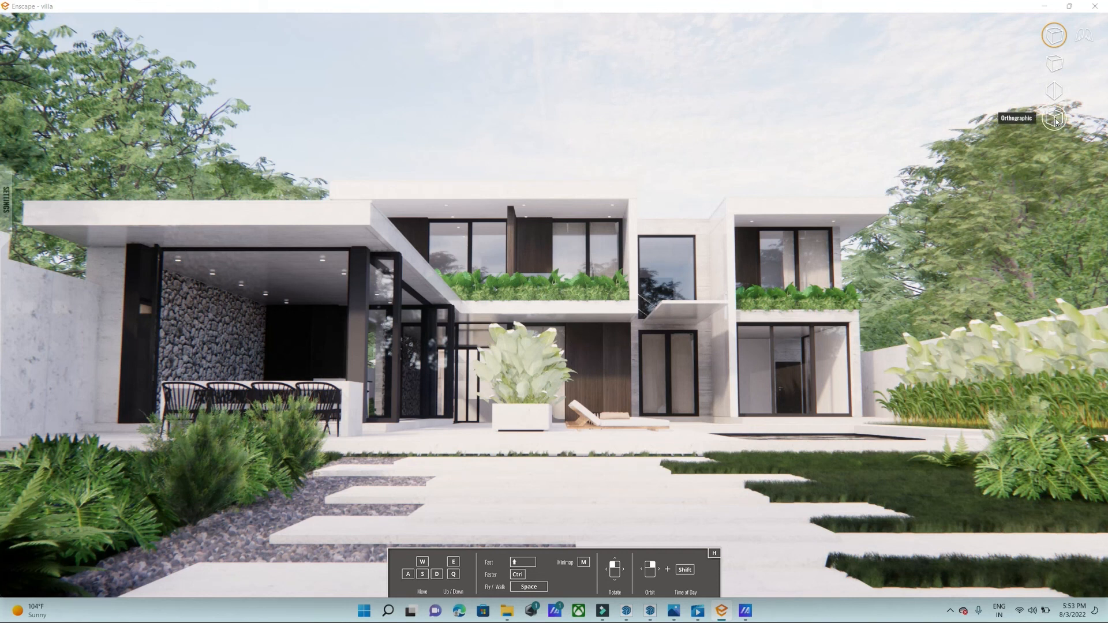
left_click(1084, 37)
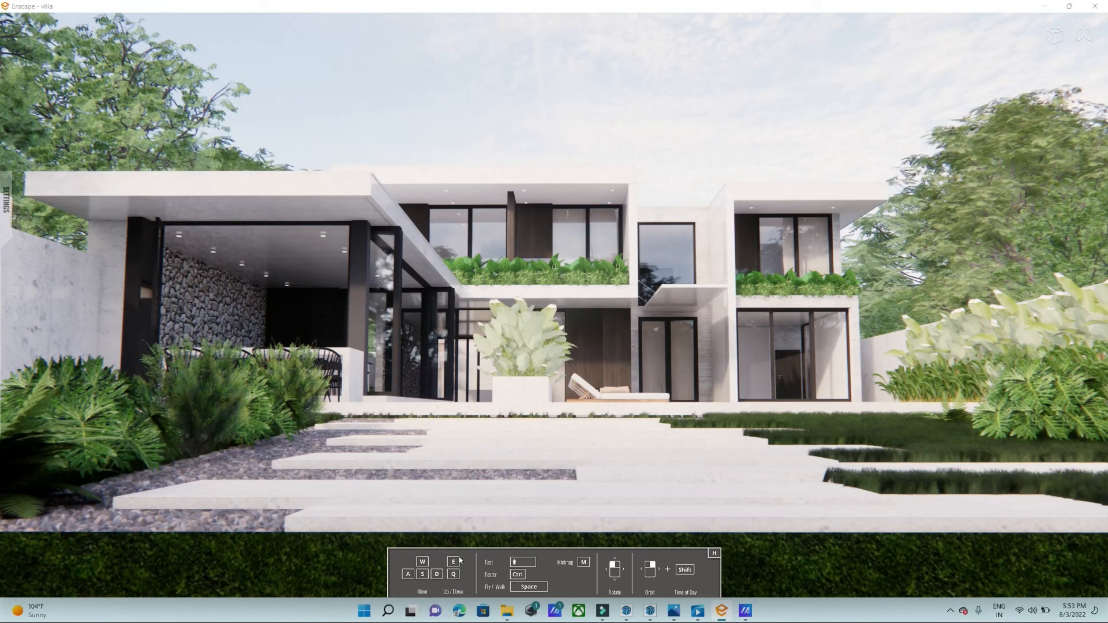
key("q")
key("e")
left_click_drag(628, 439, 633, 504)
right_click_drag(633, 504, 600, 504, "shift")
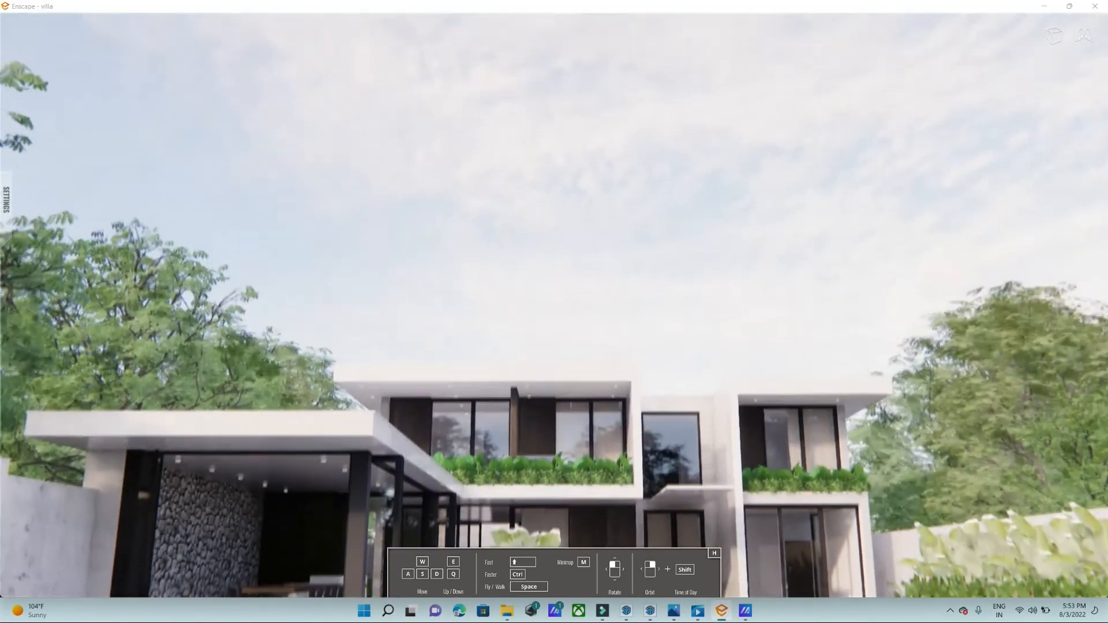
key("w")
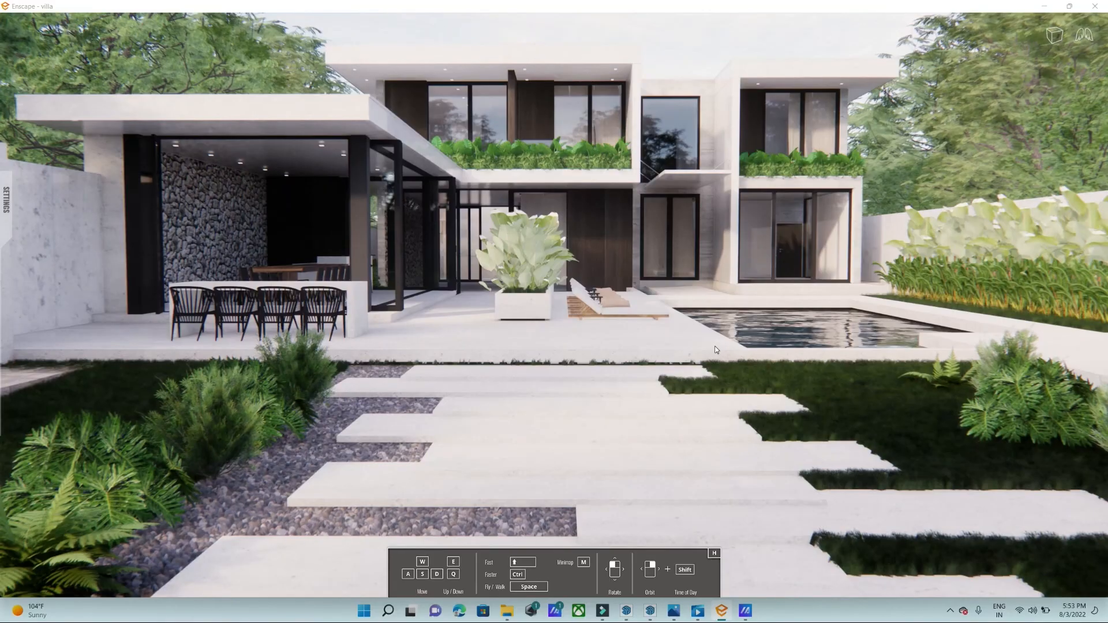
Review the standalone's Visual, Input, Devices and Performance settings, switching Virtual Reality on and off and viewing the Stereo Mode choices.
mouse_move(5, 196)
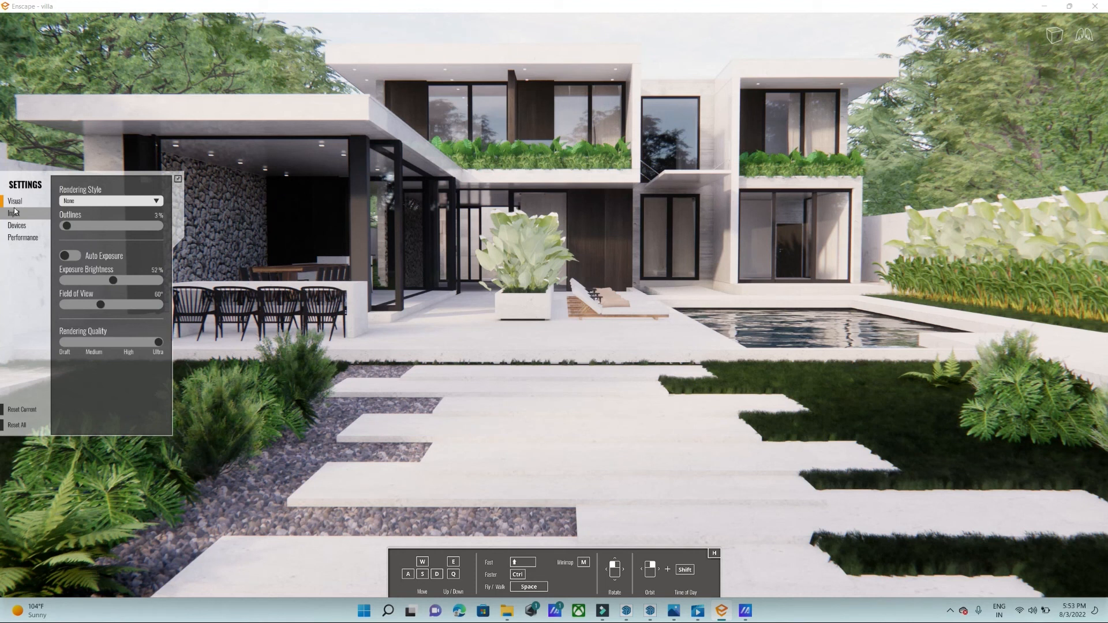
left_click(15, 213)
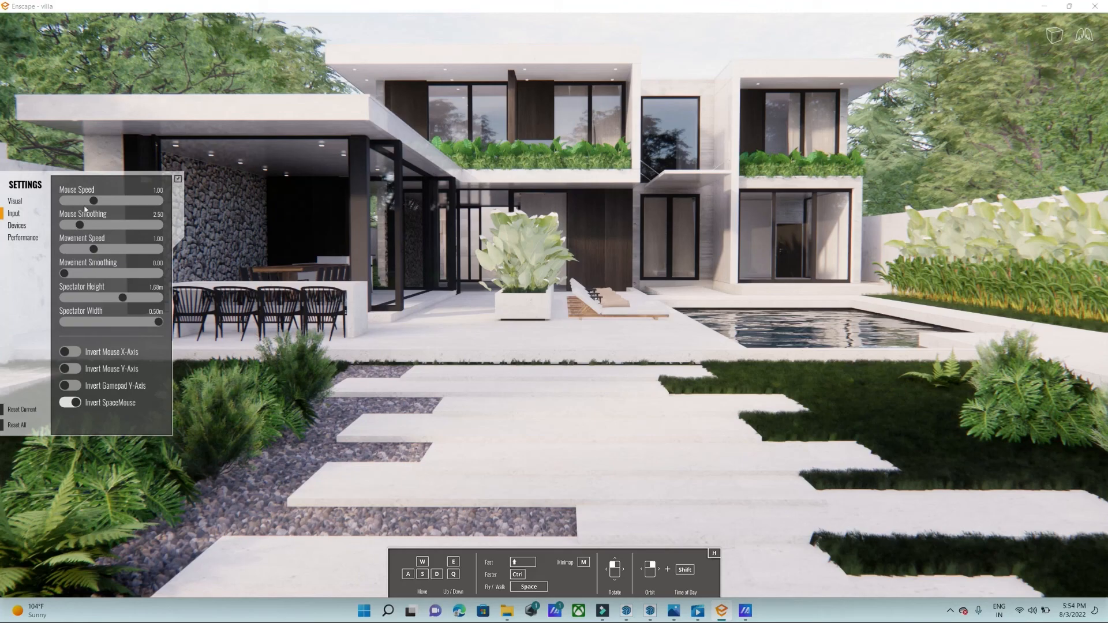
left_click(19, 227)
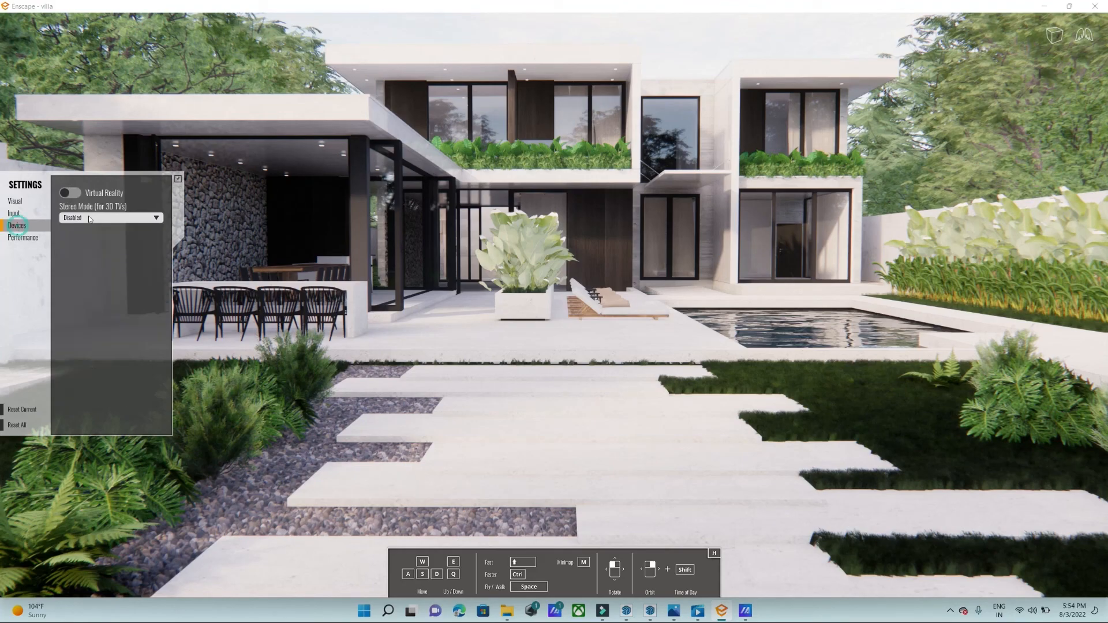
left_click(70, 192)
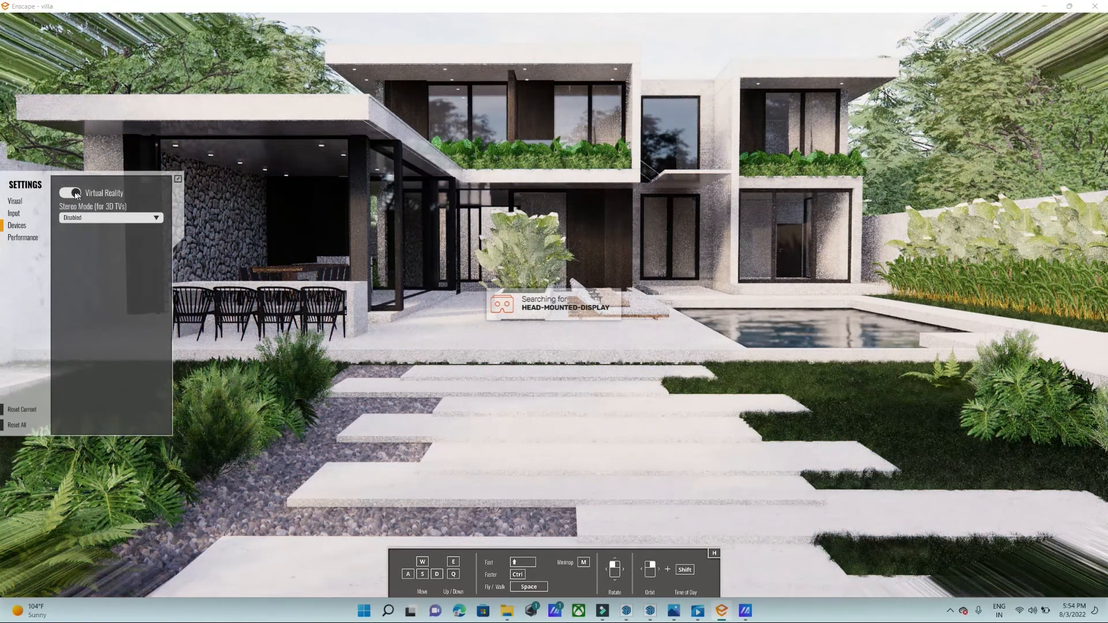
left_click(70, 193)
left_click(87, 217)
left_click(88, 218)
left_click(24, 238)
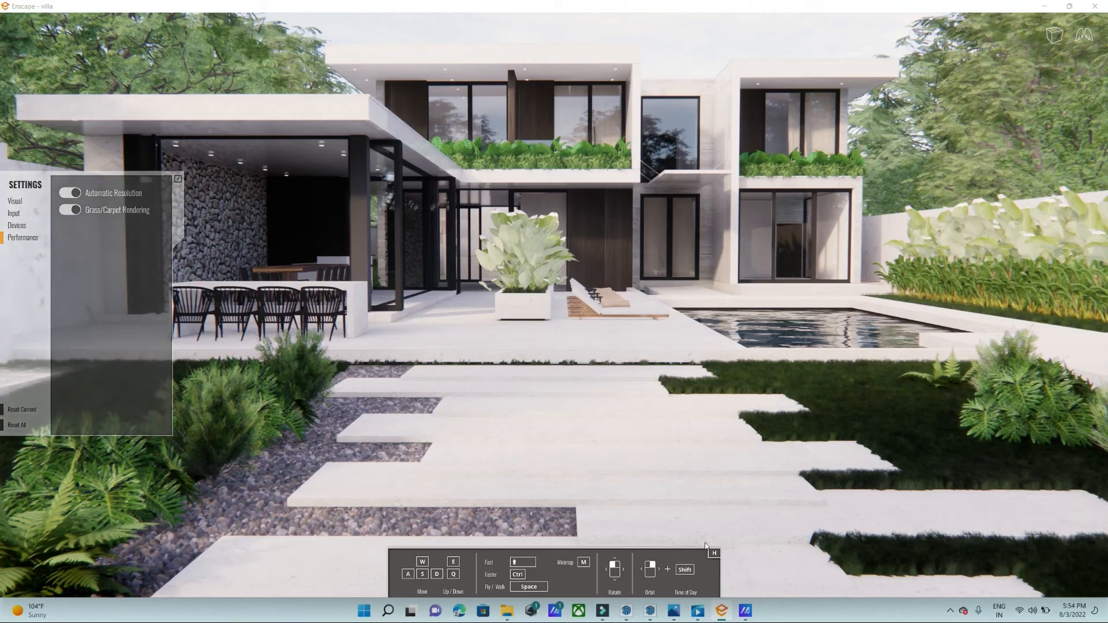
Switch from the standalone to SketchUp and back to the Enscape render window, and adjust the view of the villa.
left_click(652, 613)
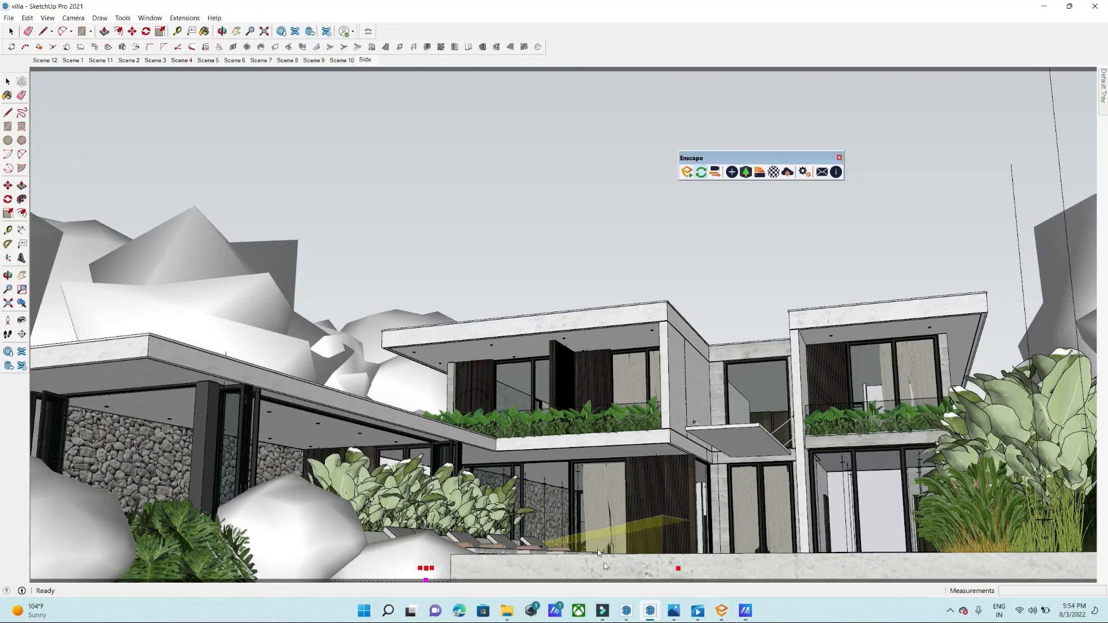
left_click(628, 612)
left_click_drag(621, 252, 524, 44)
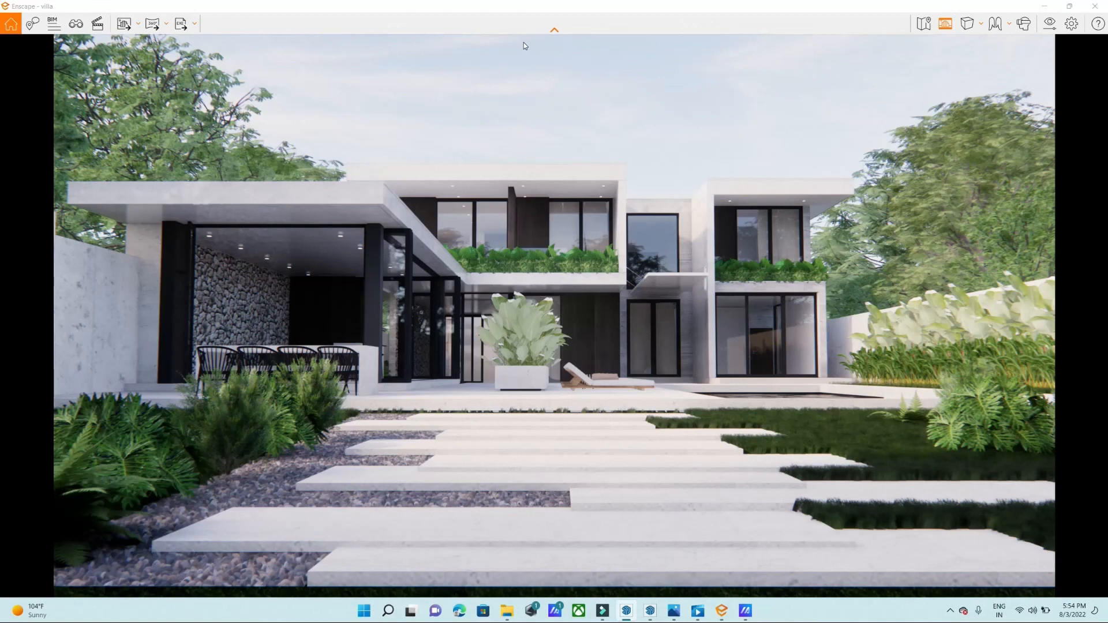